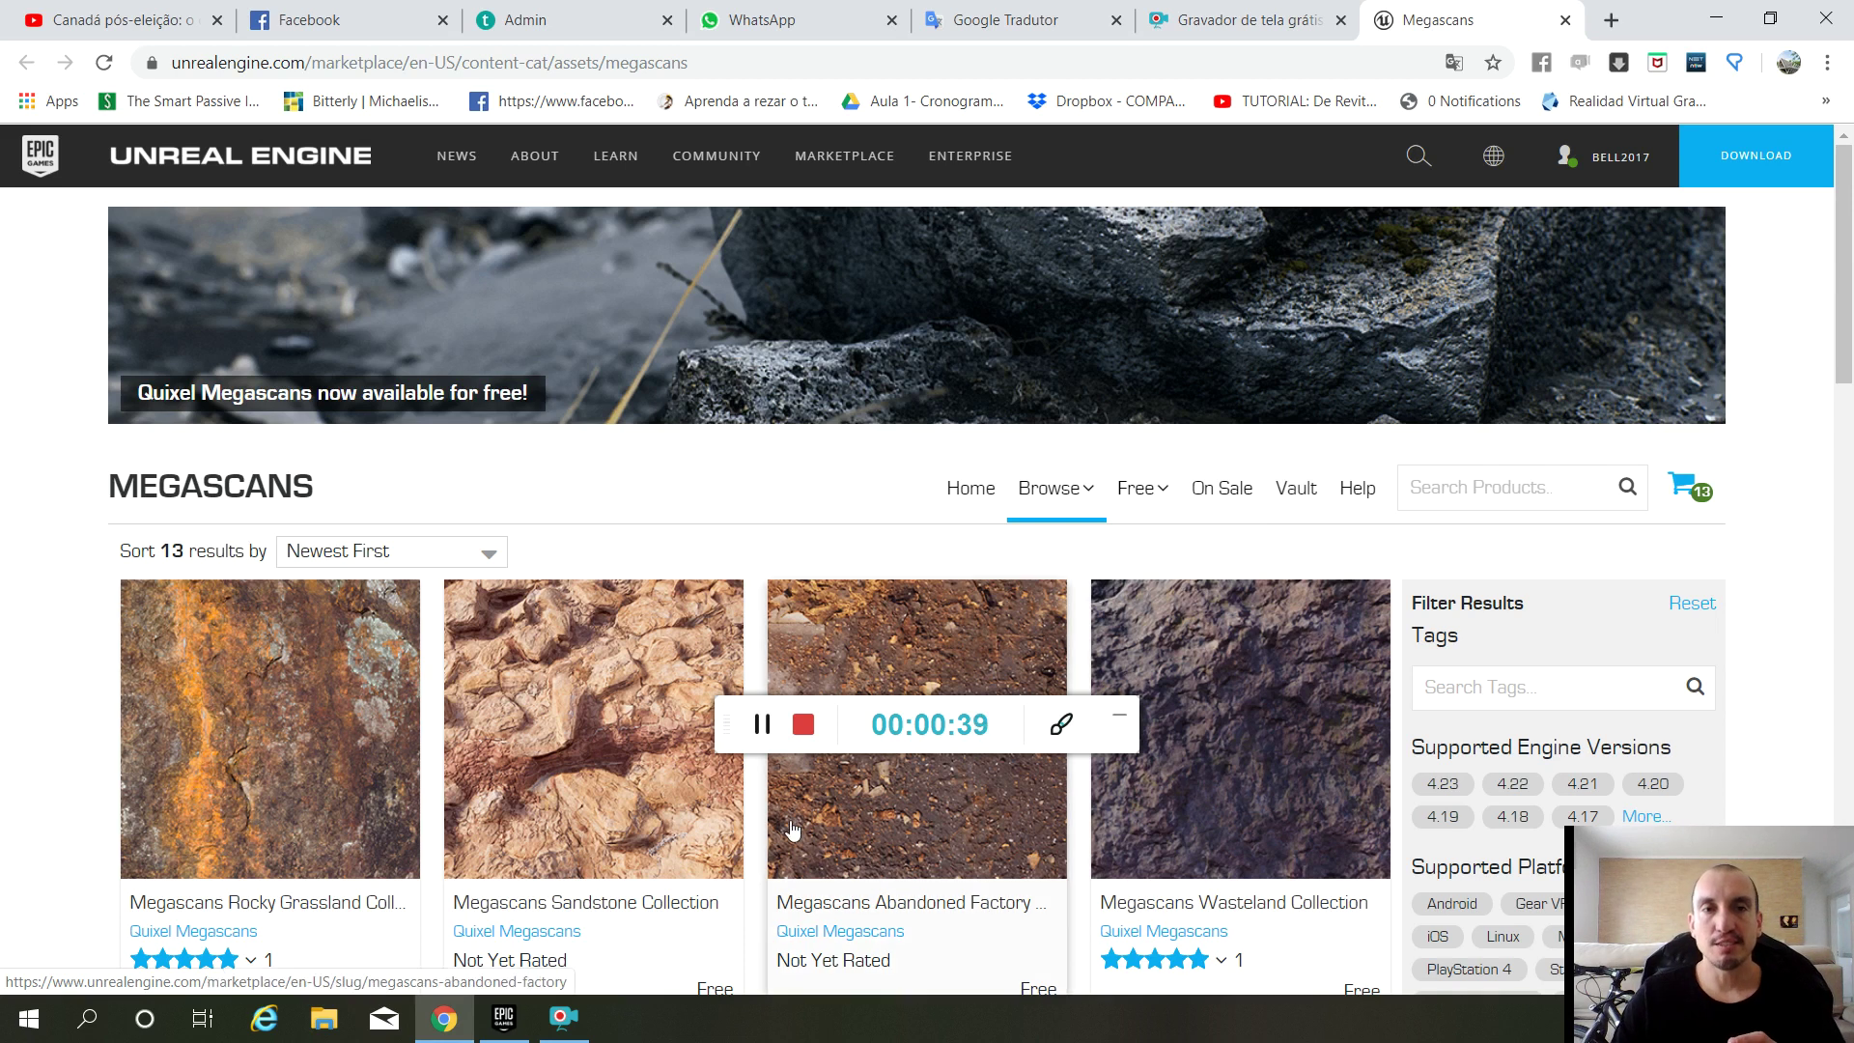
left_click_drag(726, 724, 1433, 769)
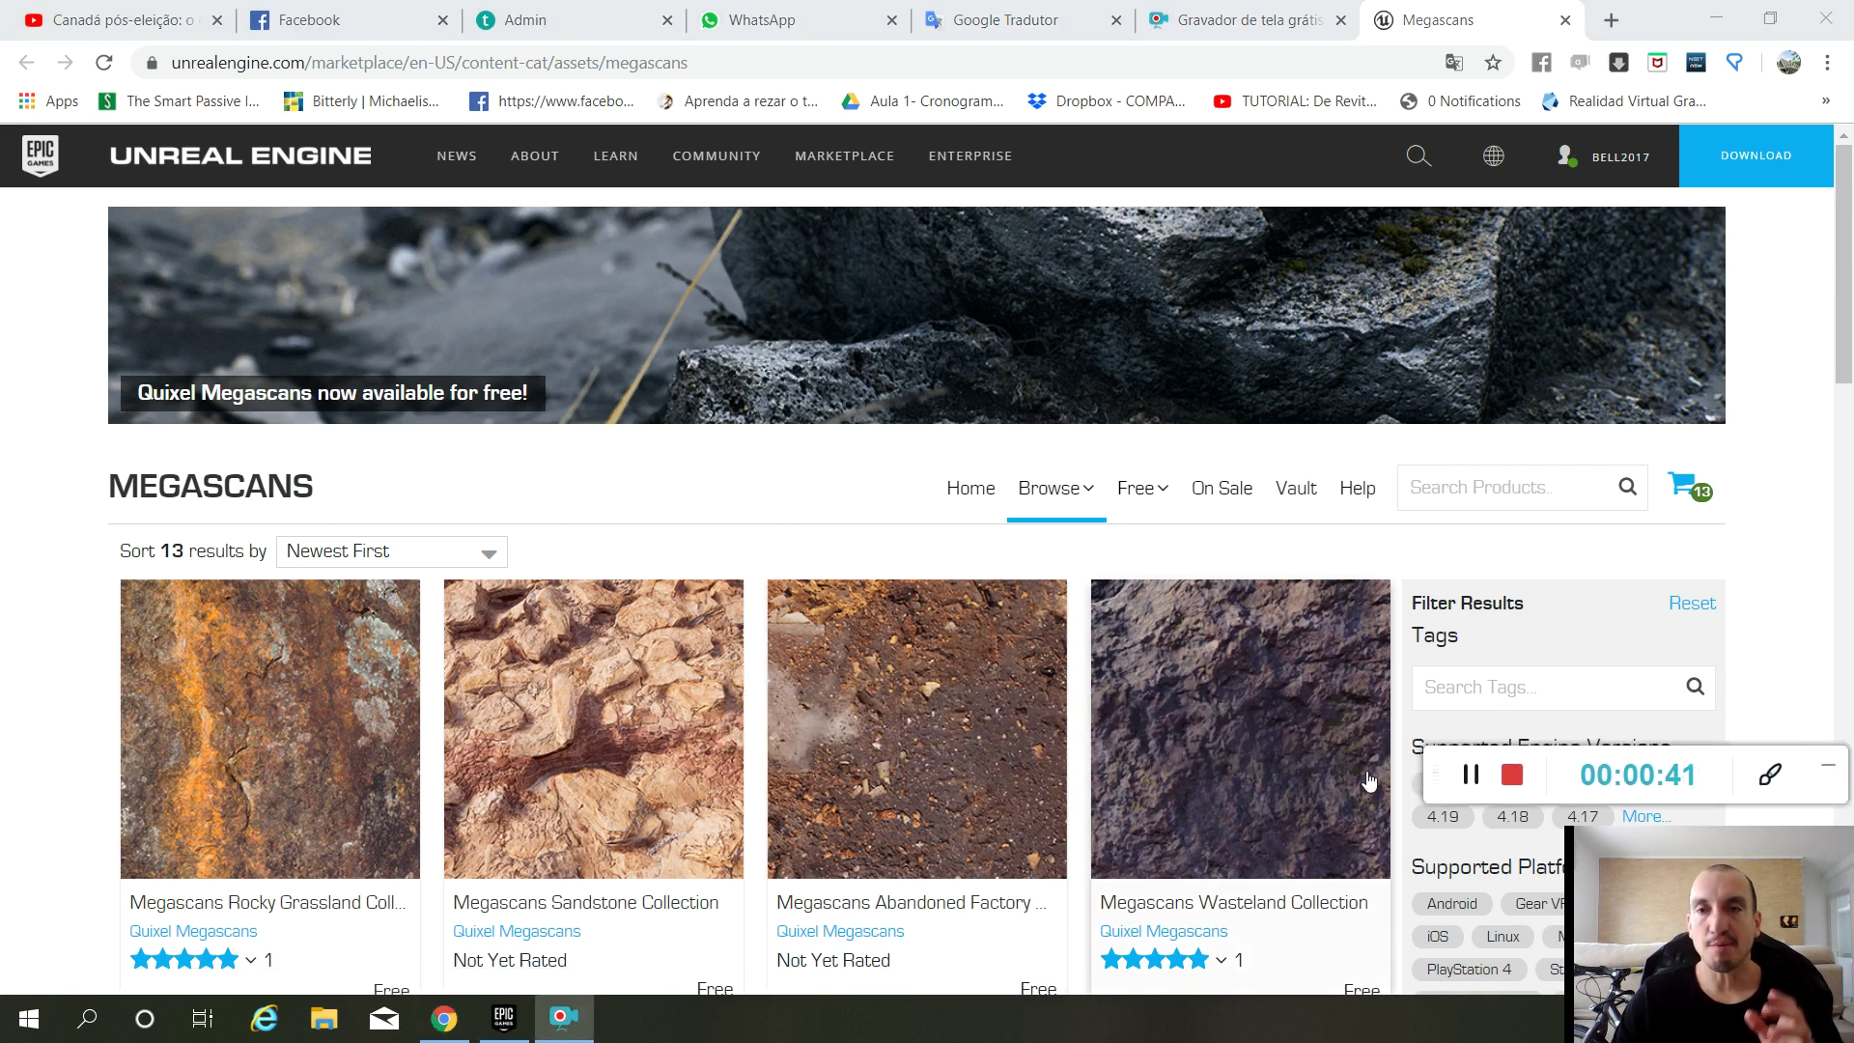
left_click_drag(1565, 830, 1435, 809)
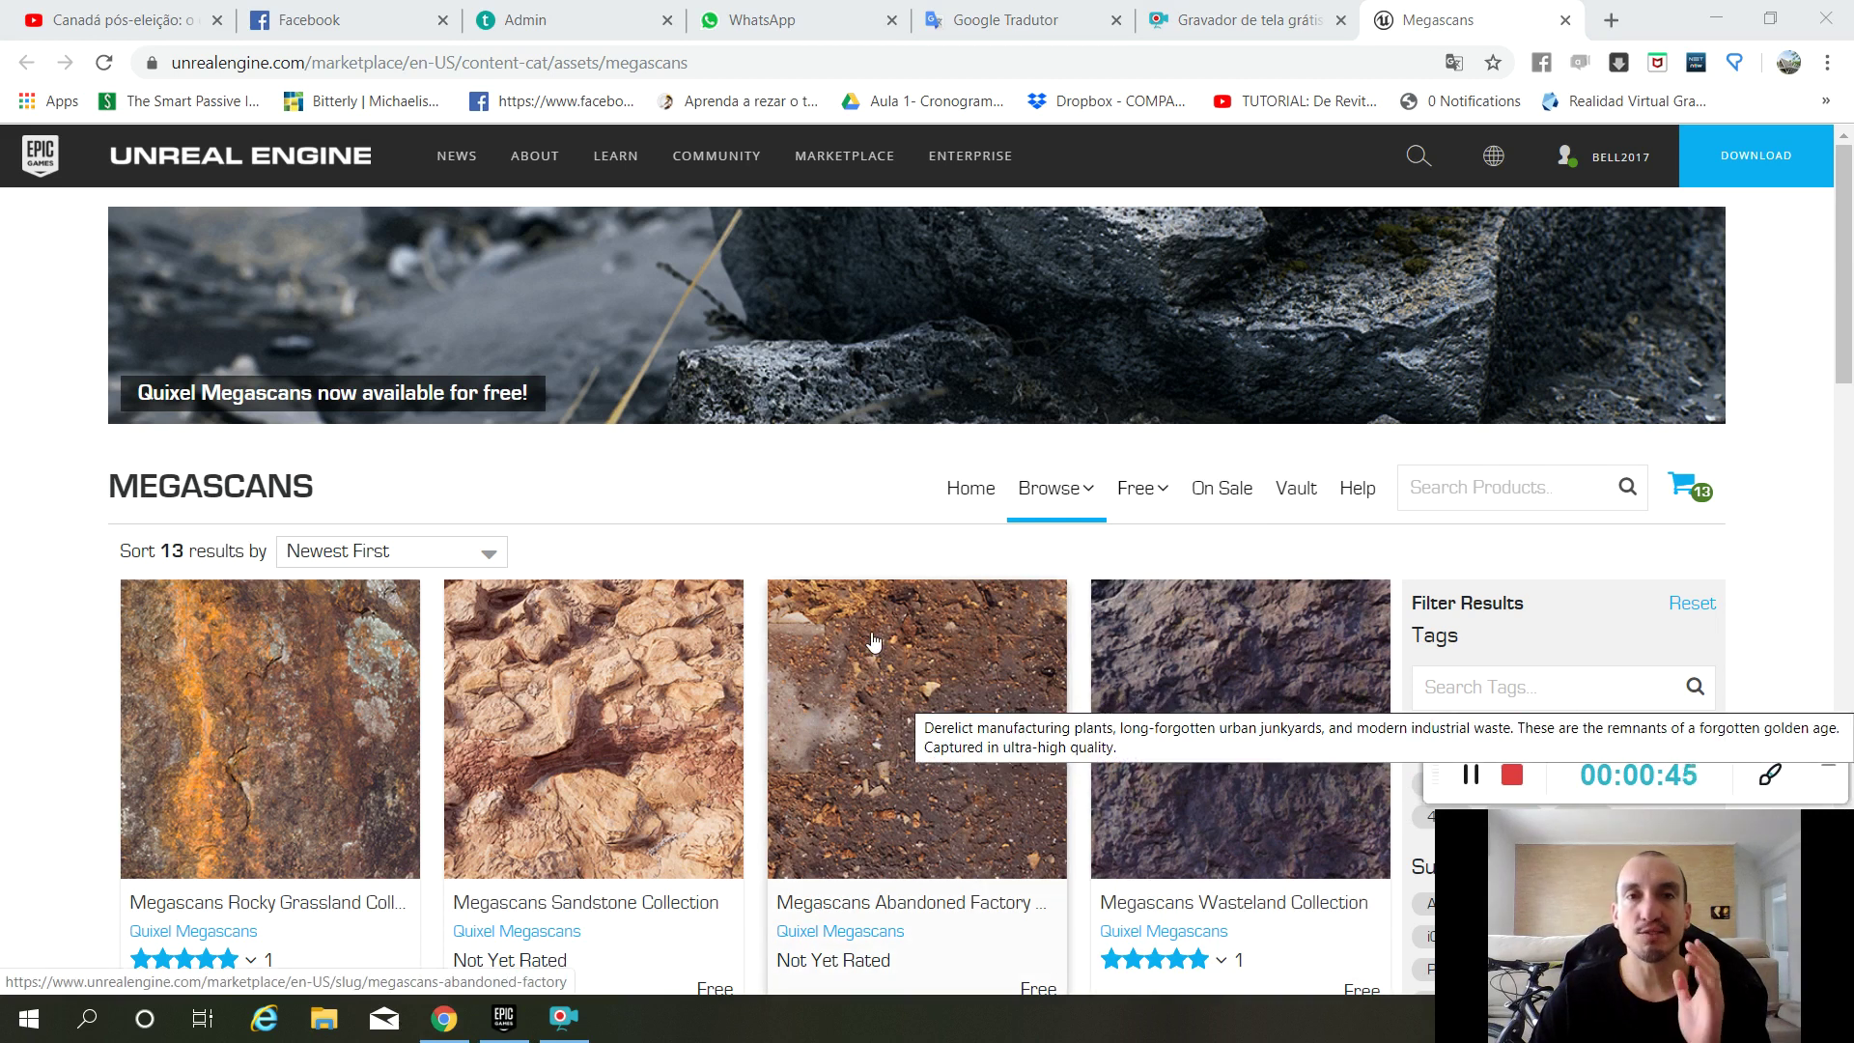
Look through the free Megascans collections on the Unreal Engine Marketplace and check the file upload in the Teachable course admin.
scroll(823, 589, "down", 7)
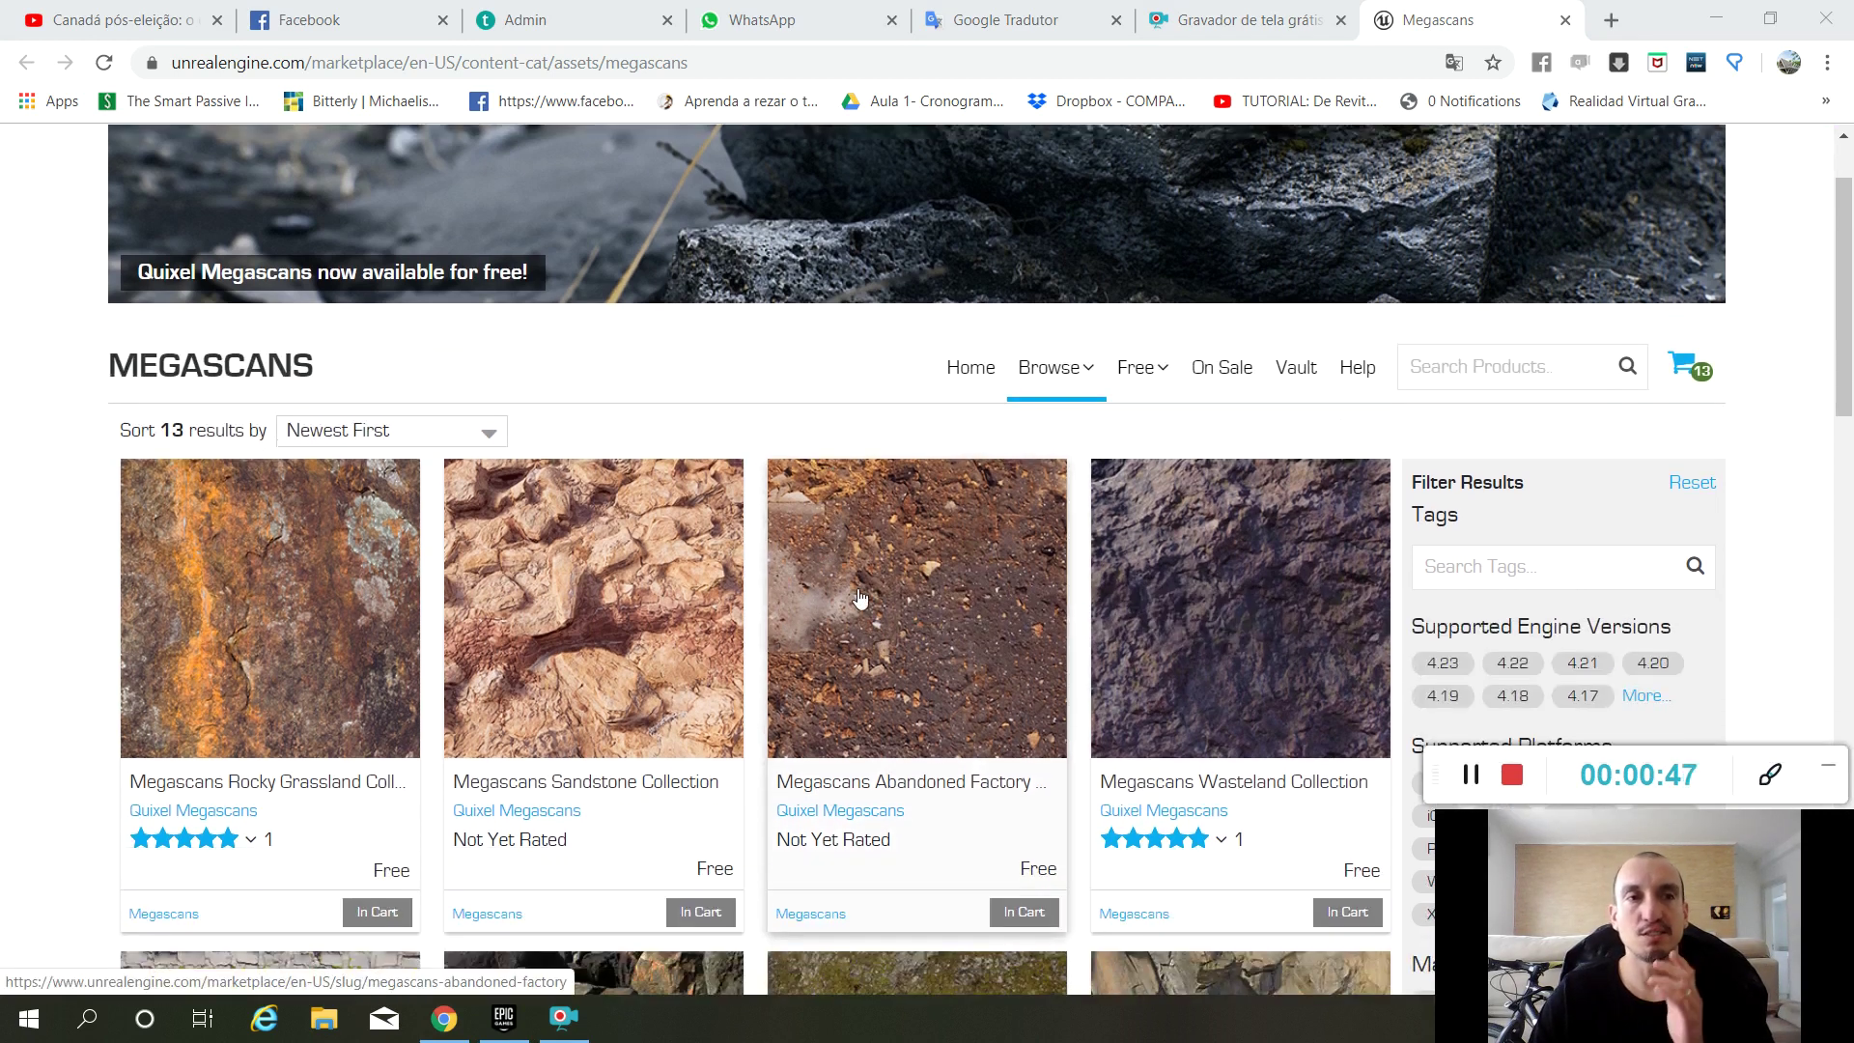
scroll(819, 626, "down", 5)
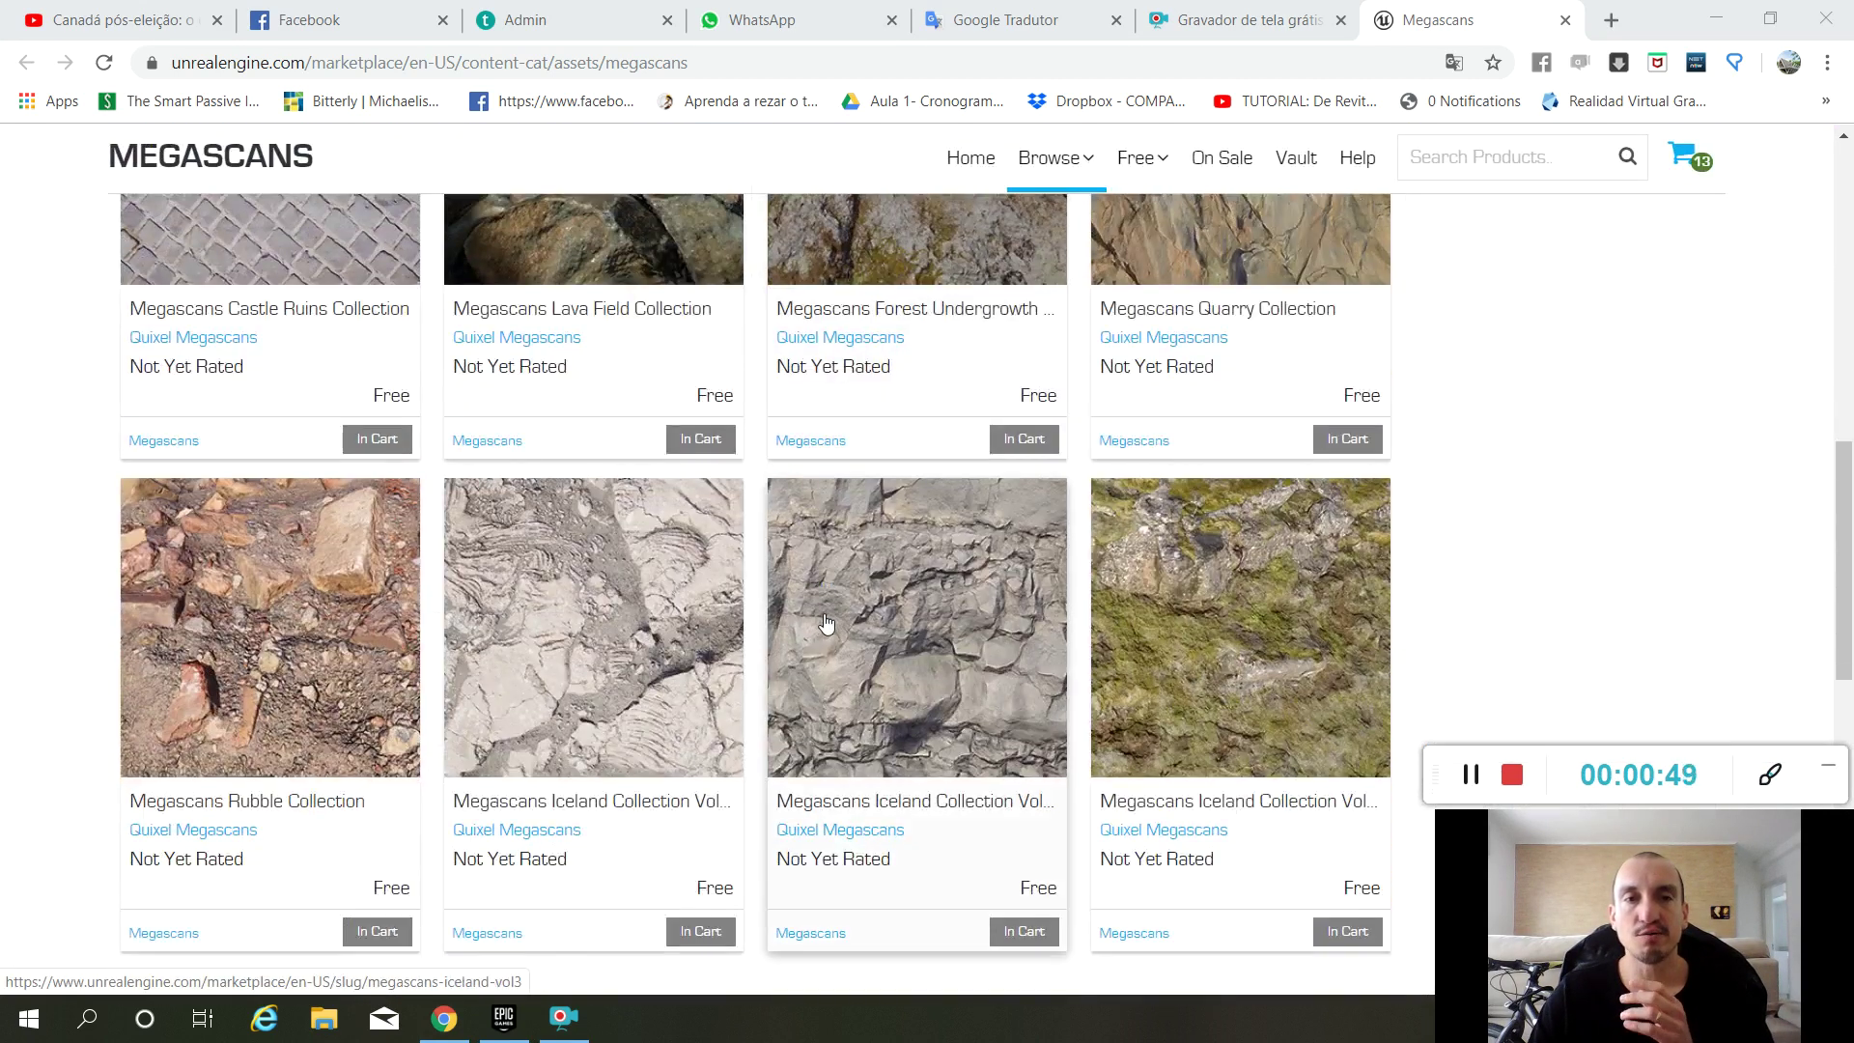
left_click(591, 21)
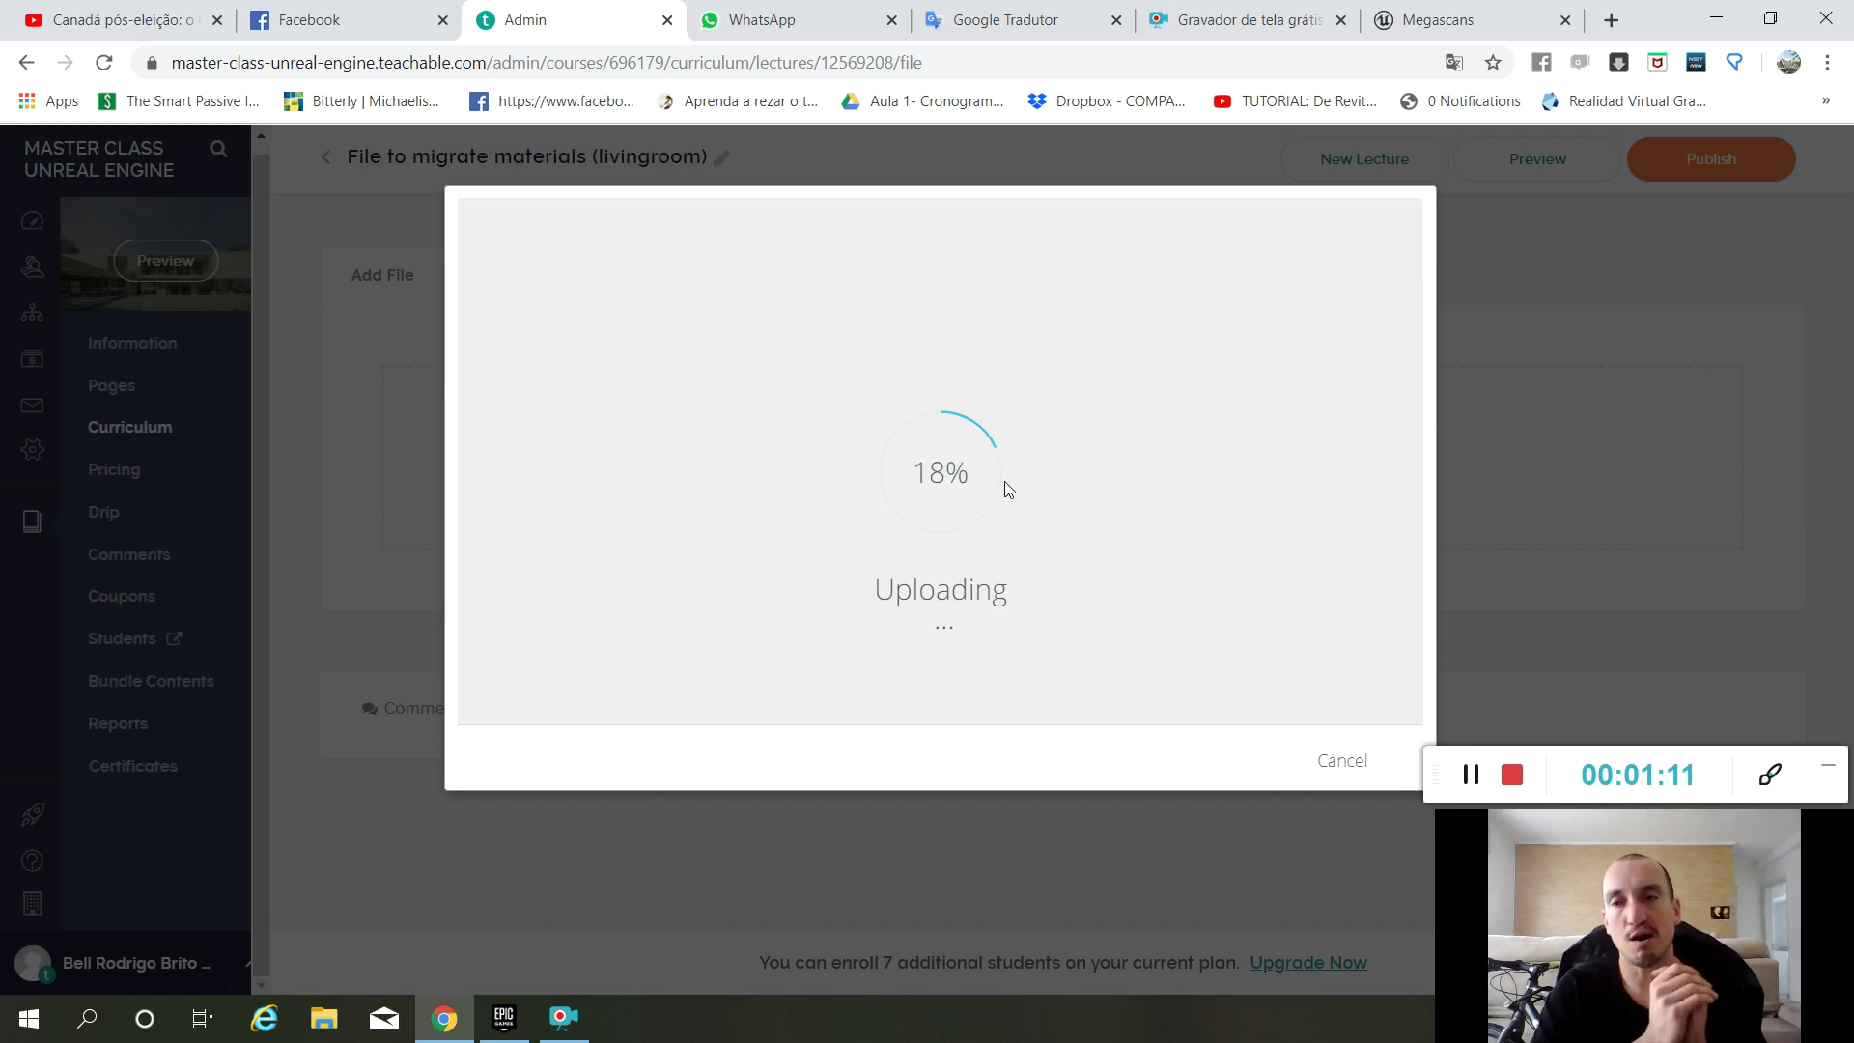
left_click(1407, 22)
scroll(1135, 522, "up", 6)
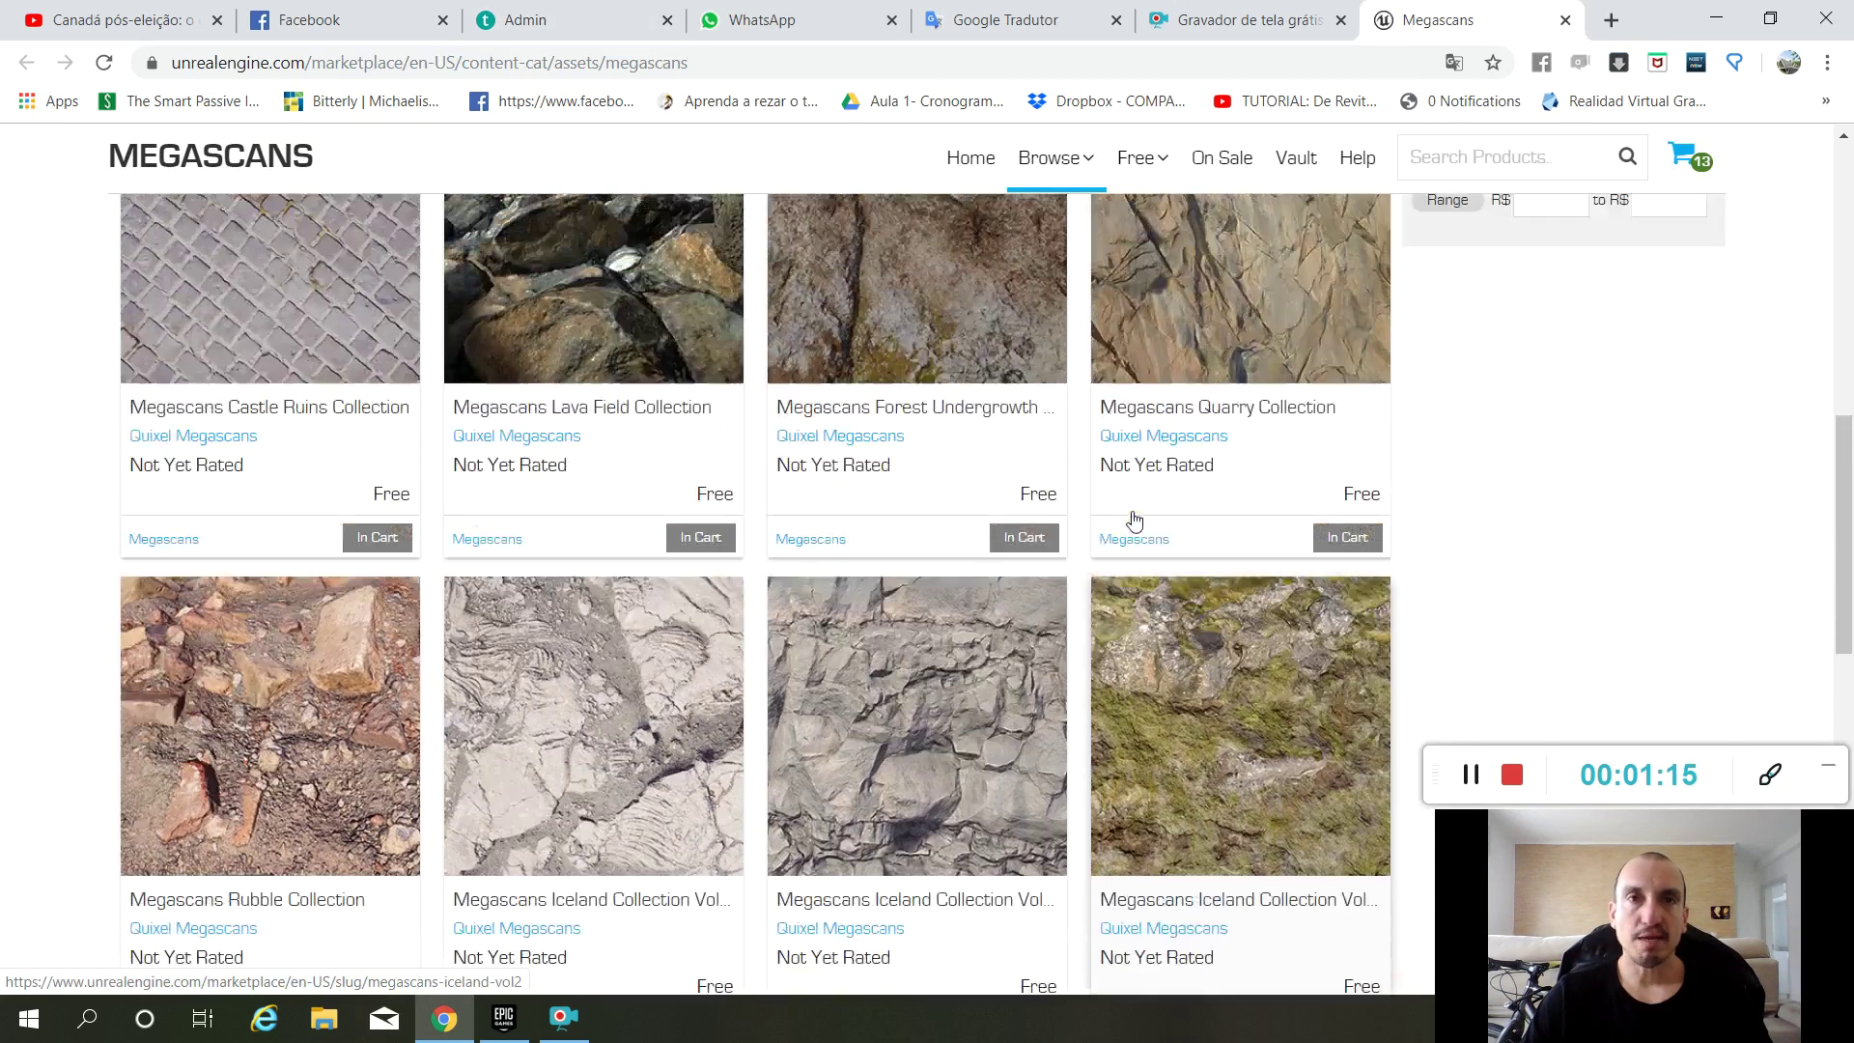
scroll(1135, 521, "up", 4)
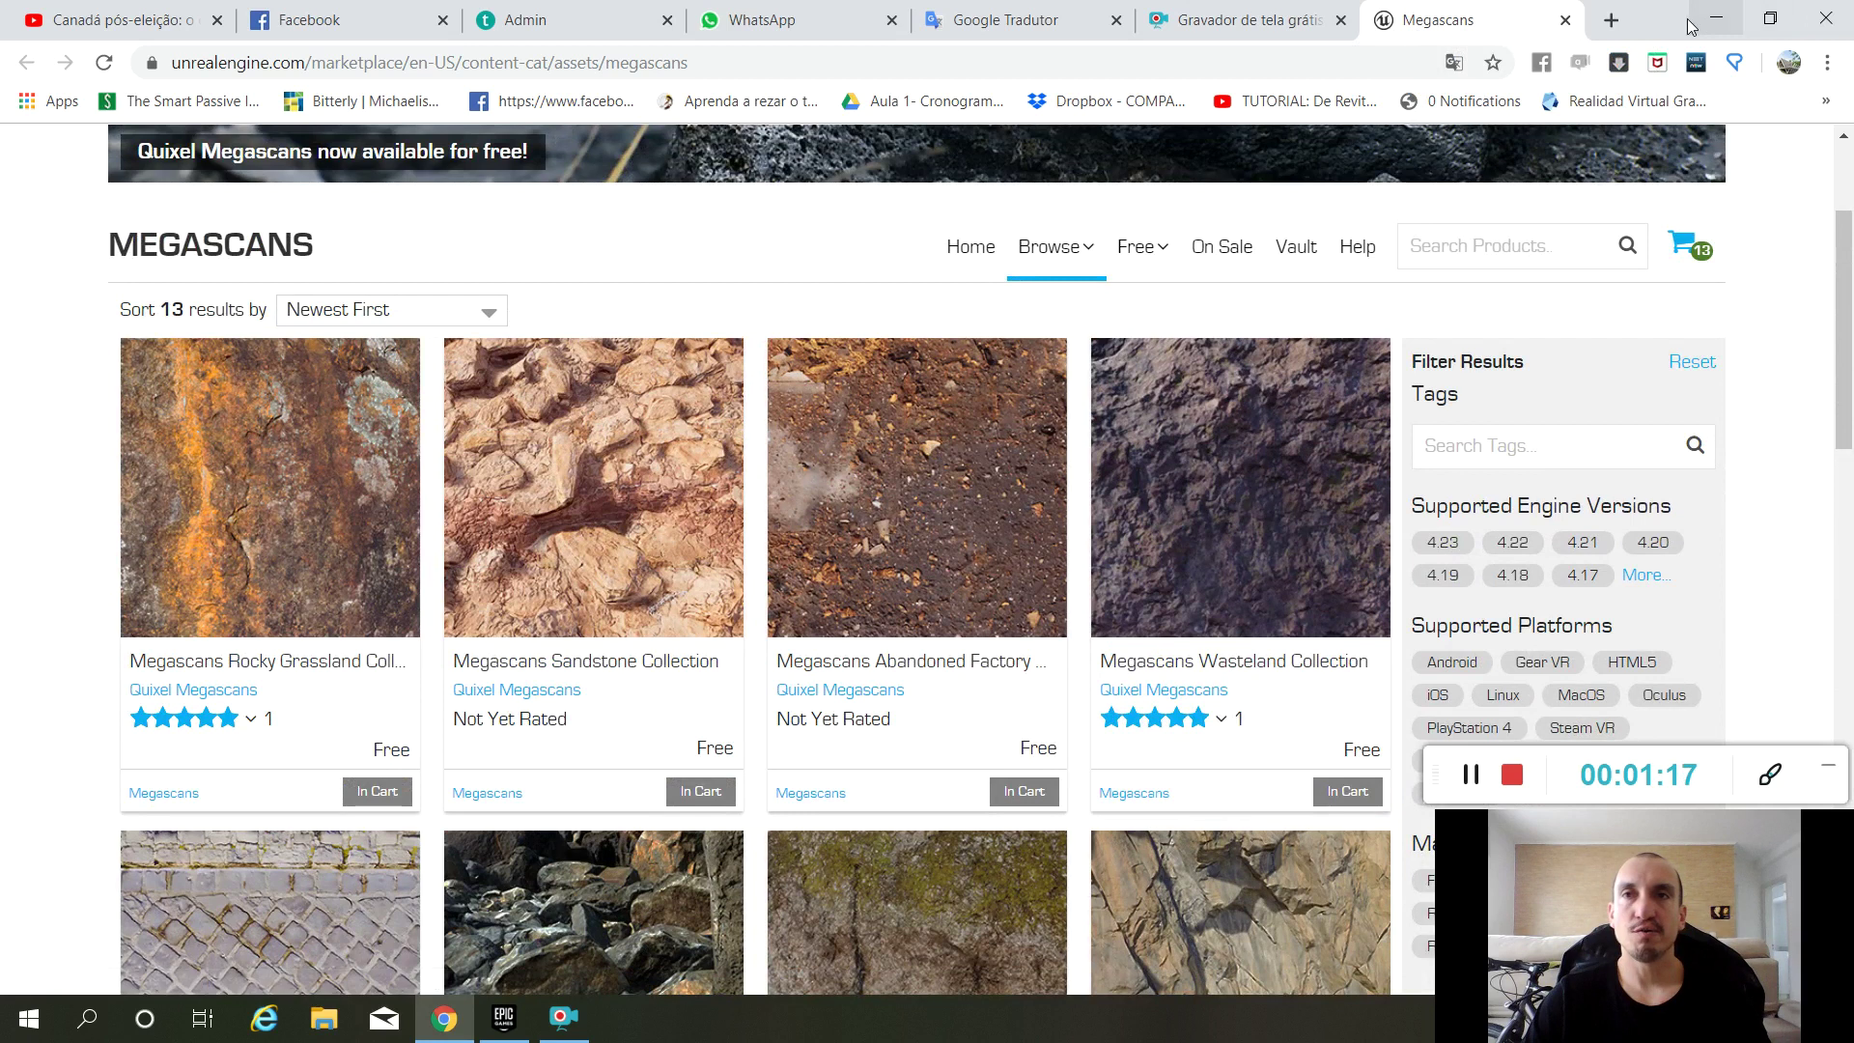
Open the Quixel Megascans library in a new browser tab and view the Quixel product options.
left_click(1611, 20)
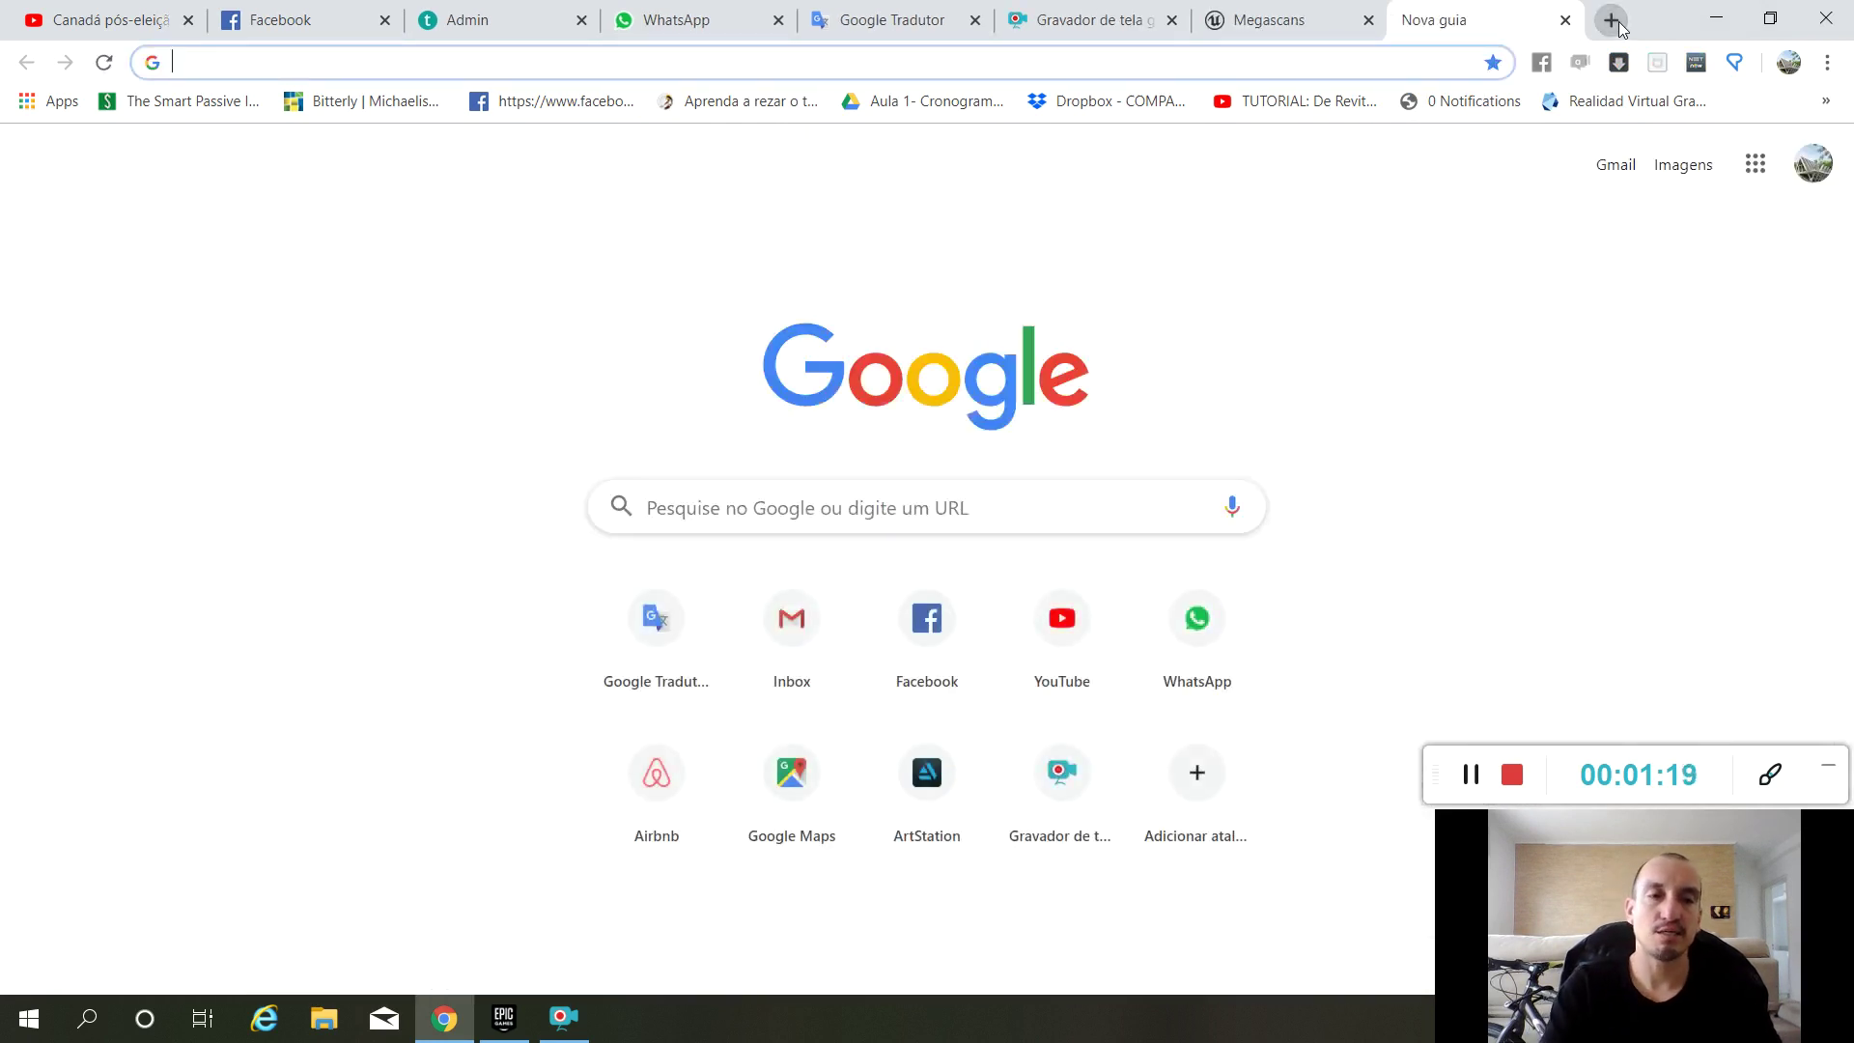
type("quixel")
key("Return")
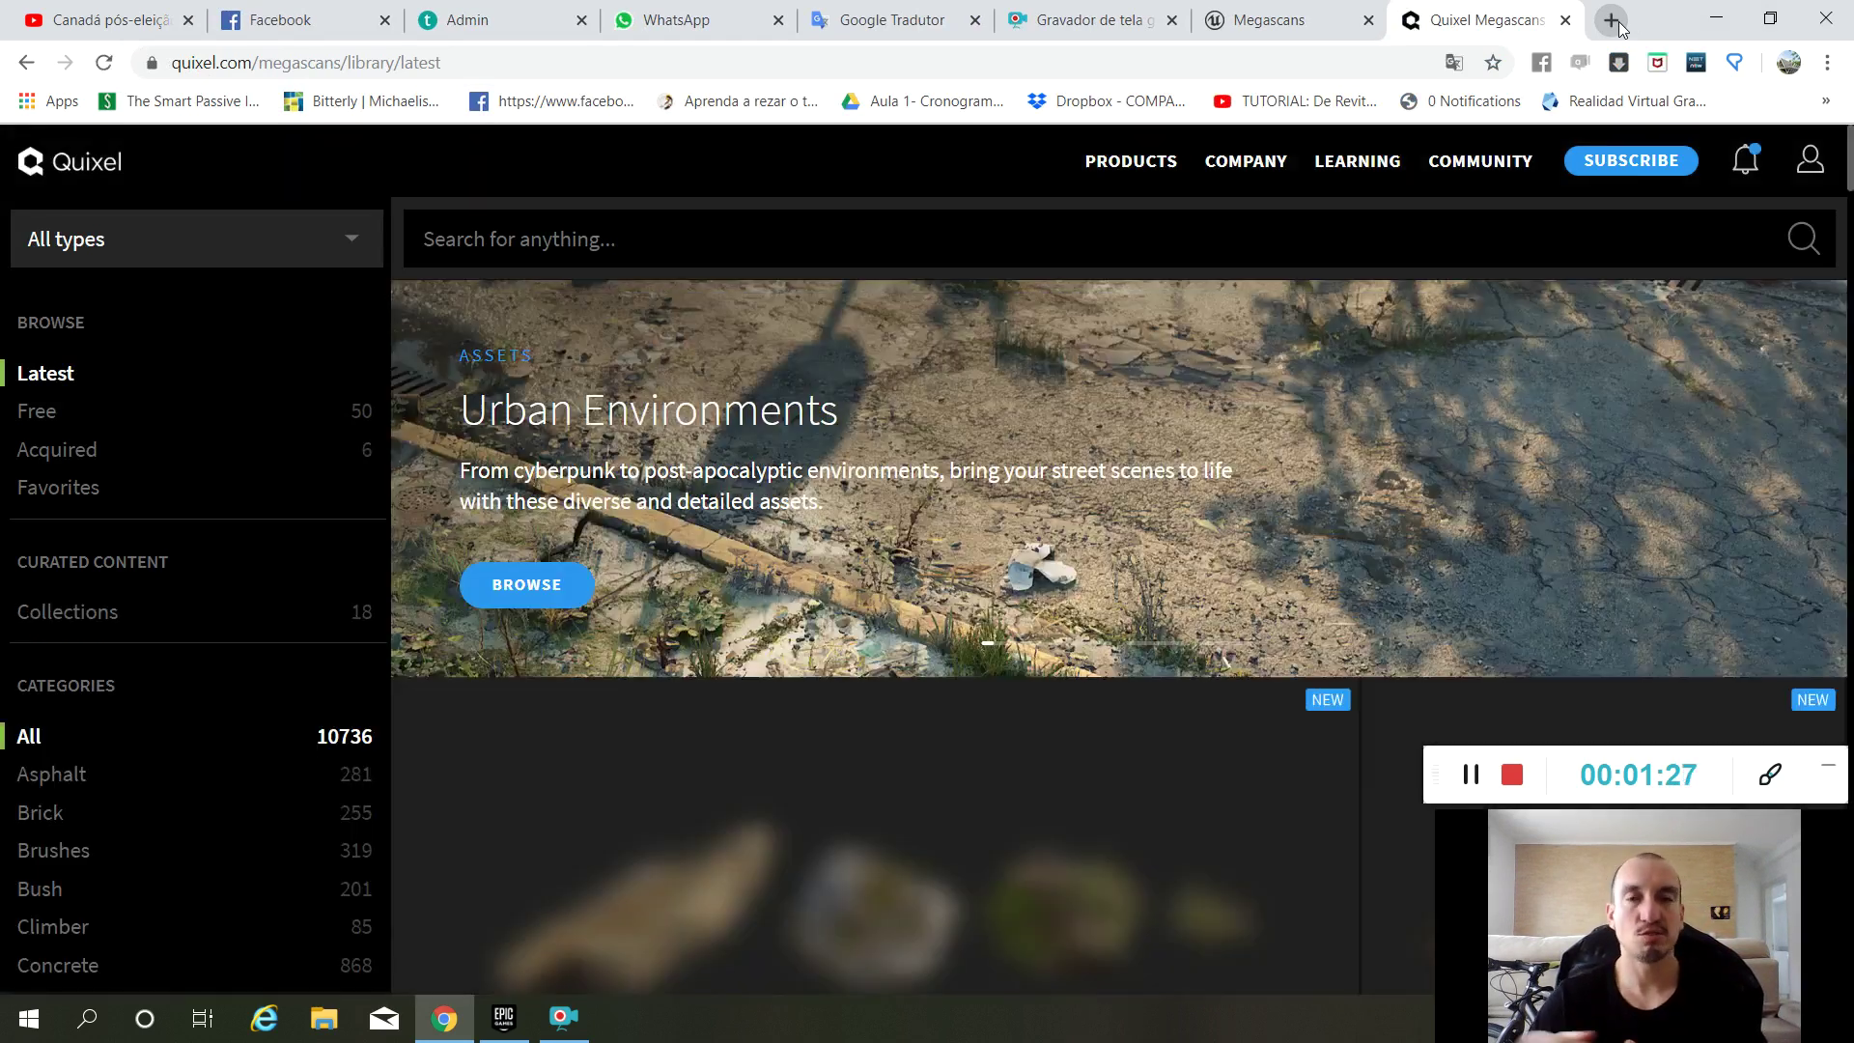
scroll(801, 629, "down", 3)
scroll(801, 628, "up", 3)
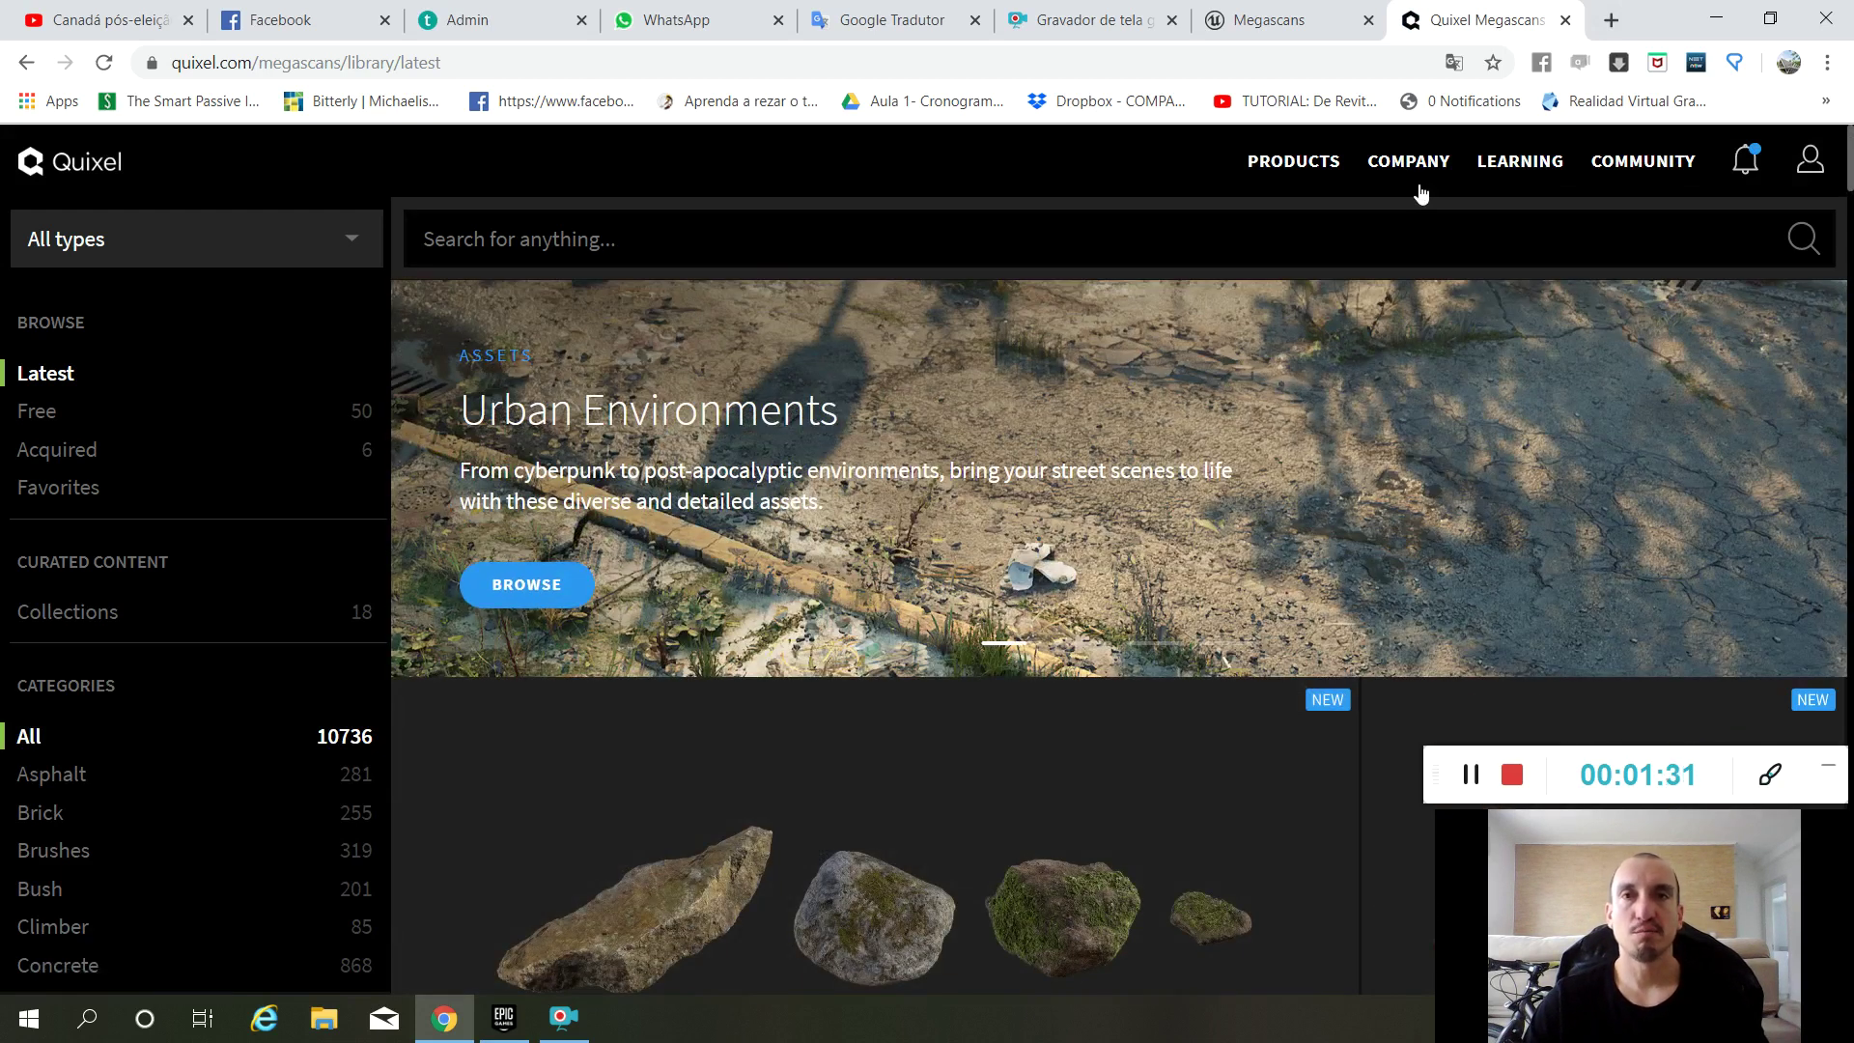
mouse_move(1292, 168)
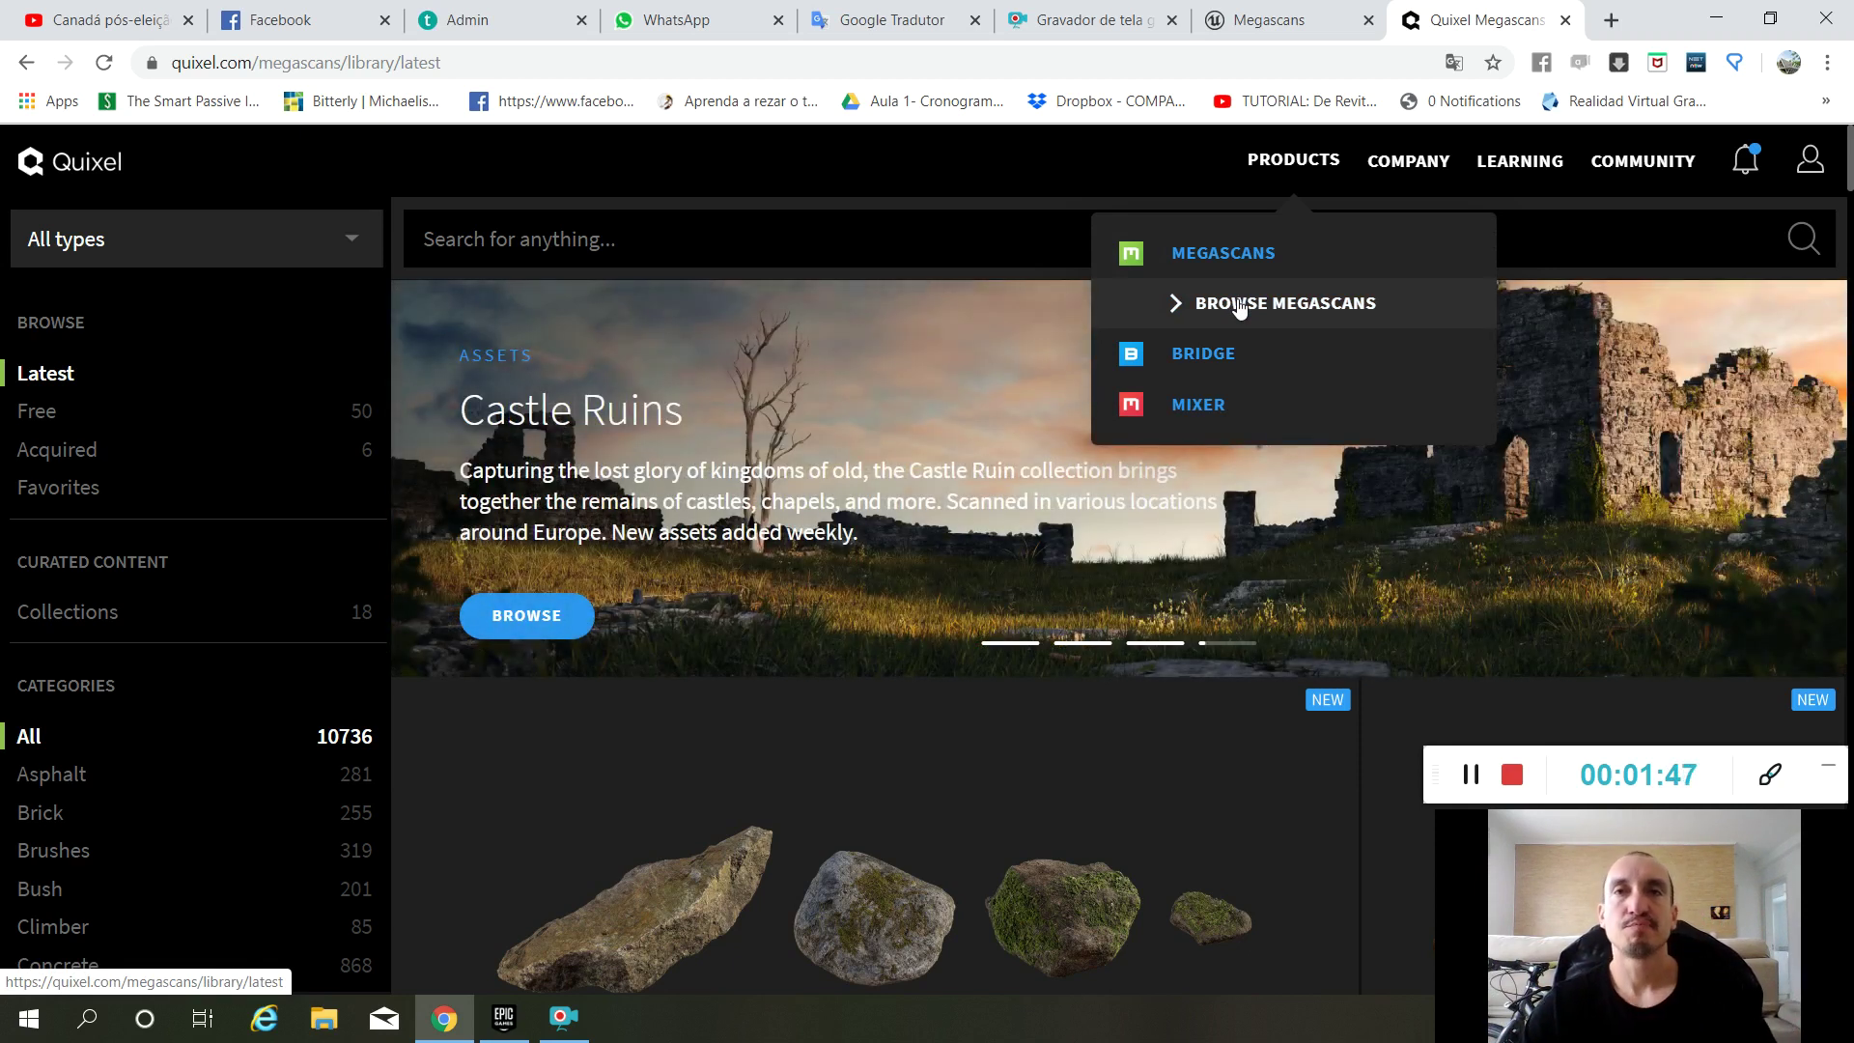
left_click(1403, 176)
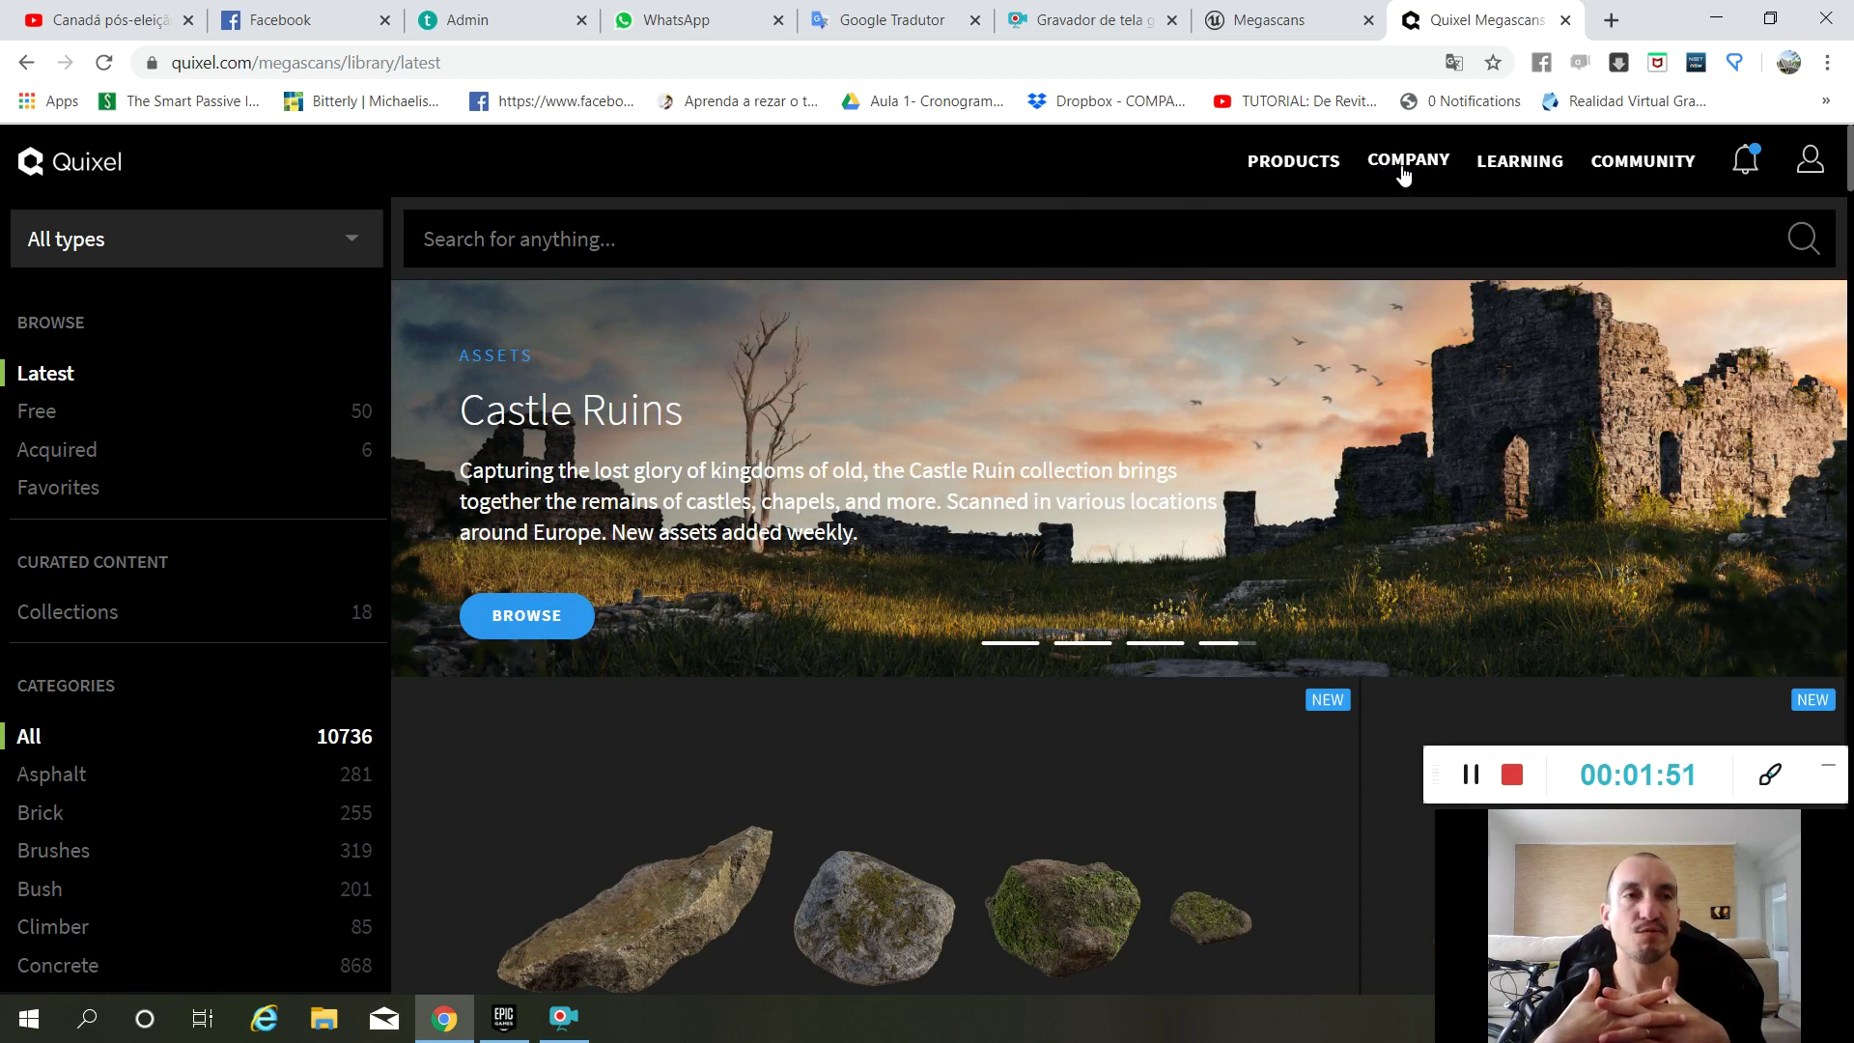
Show only the free assets in the Megascans library and look through the surfaces, decals and 3D assets offered.
left_click(42, 415)
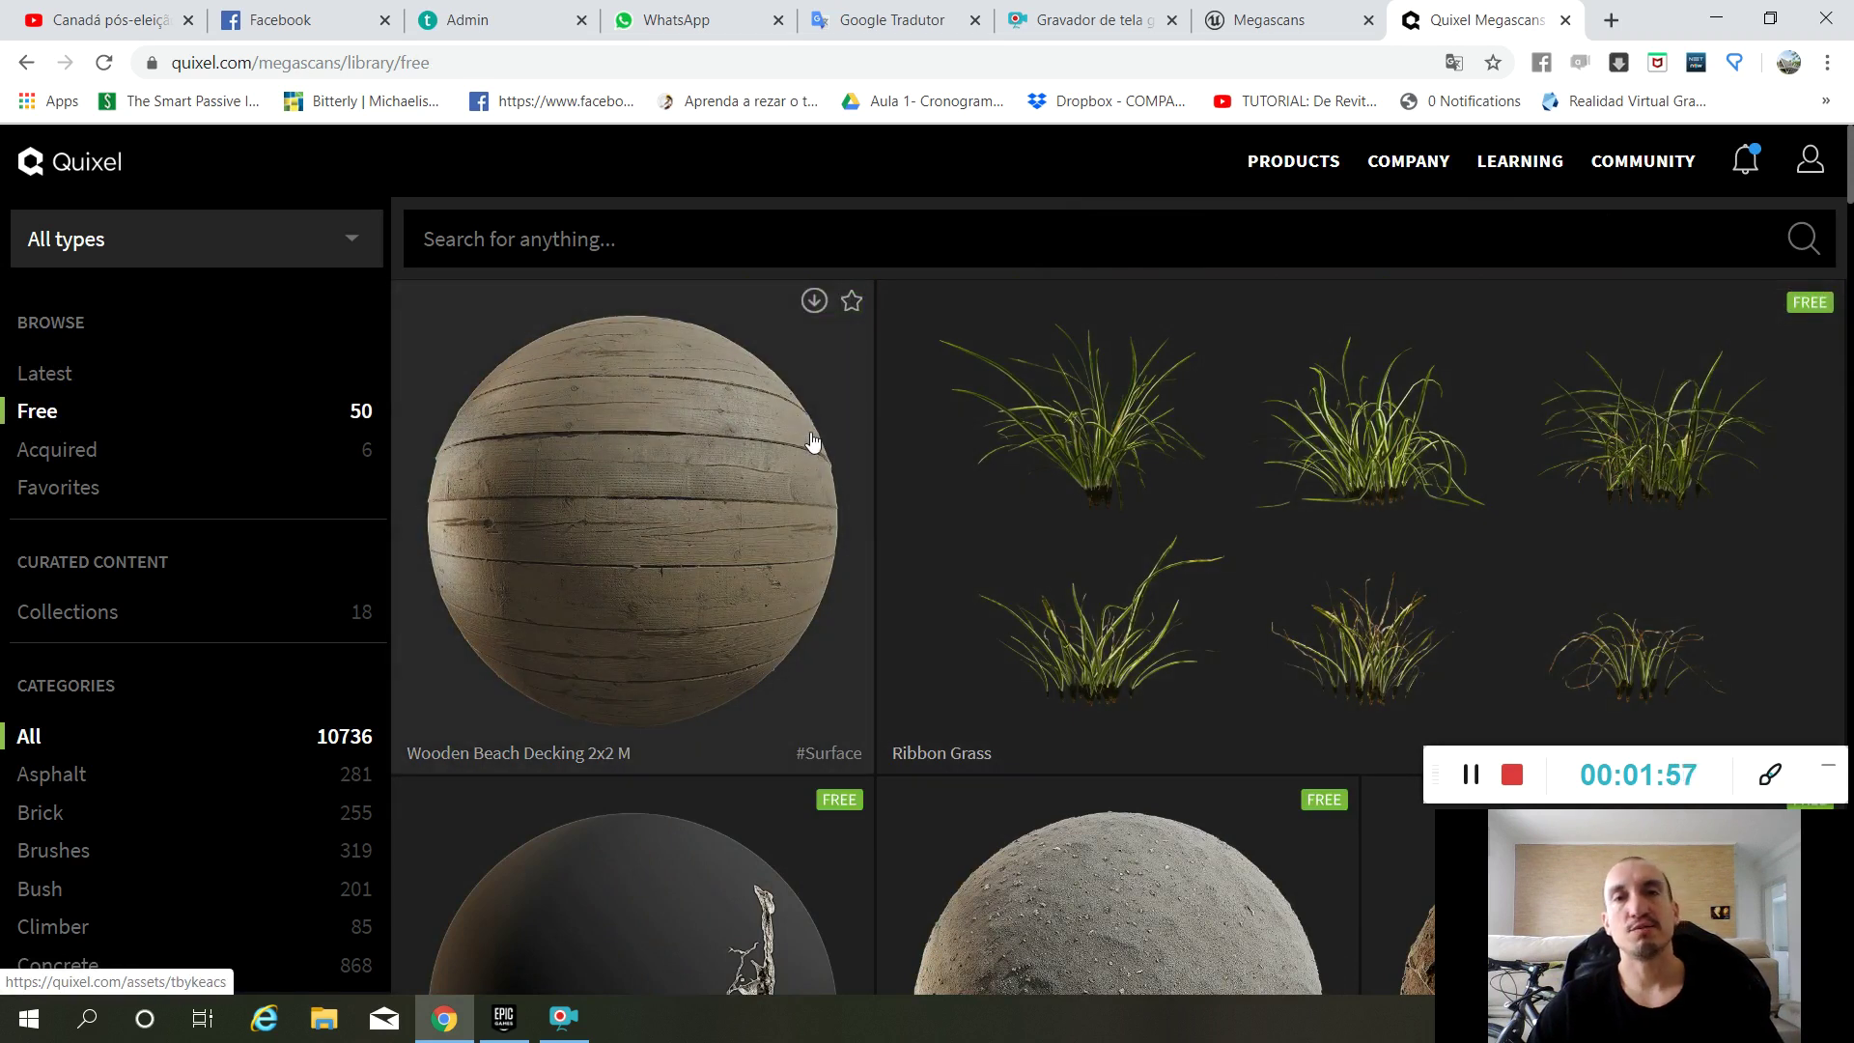
scroll(812, 442, "down", 1)
scroll(687, 459, "down", 4)
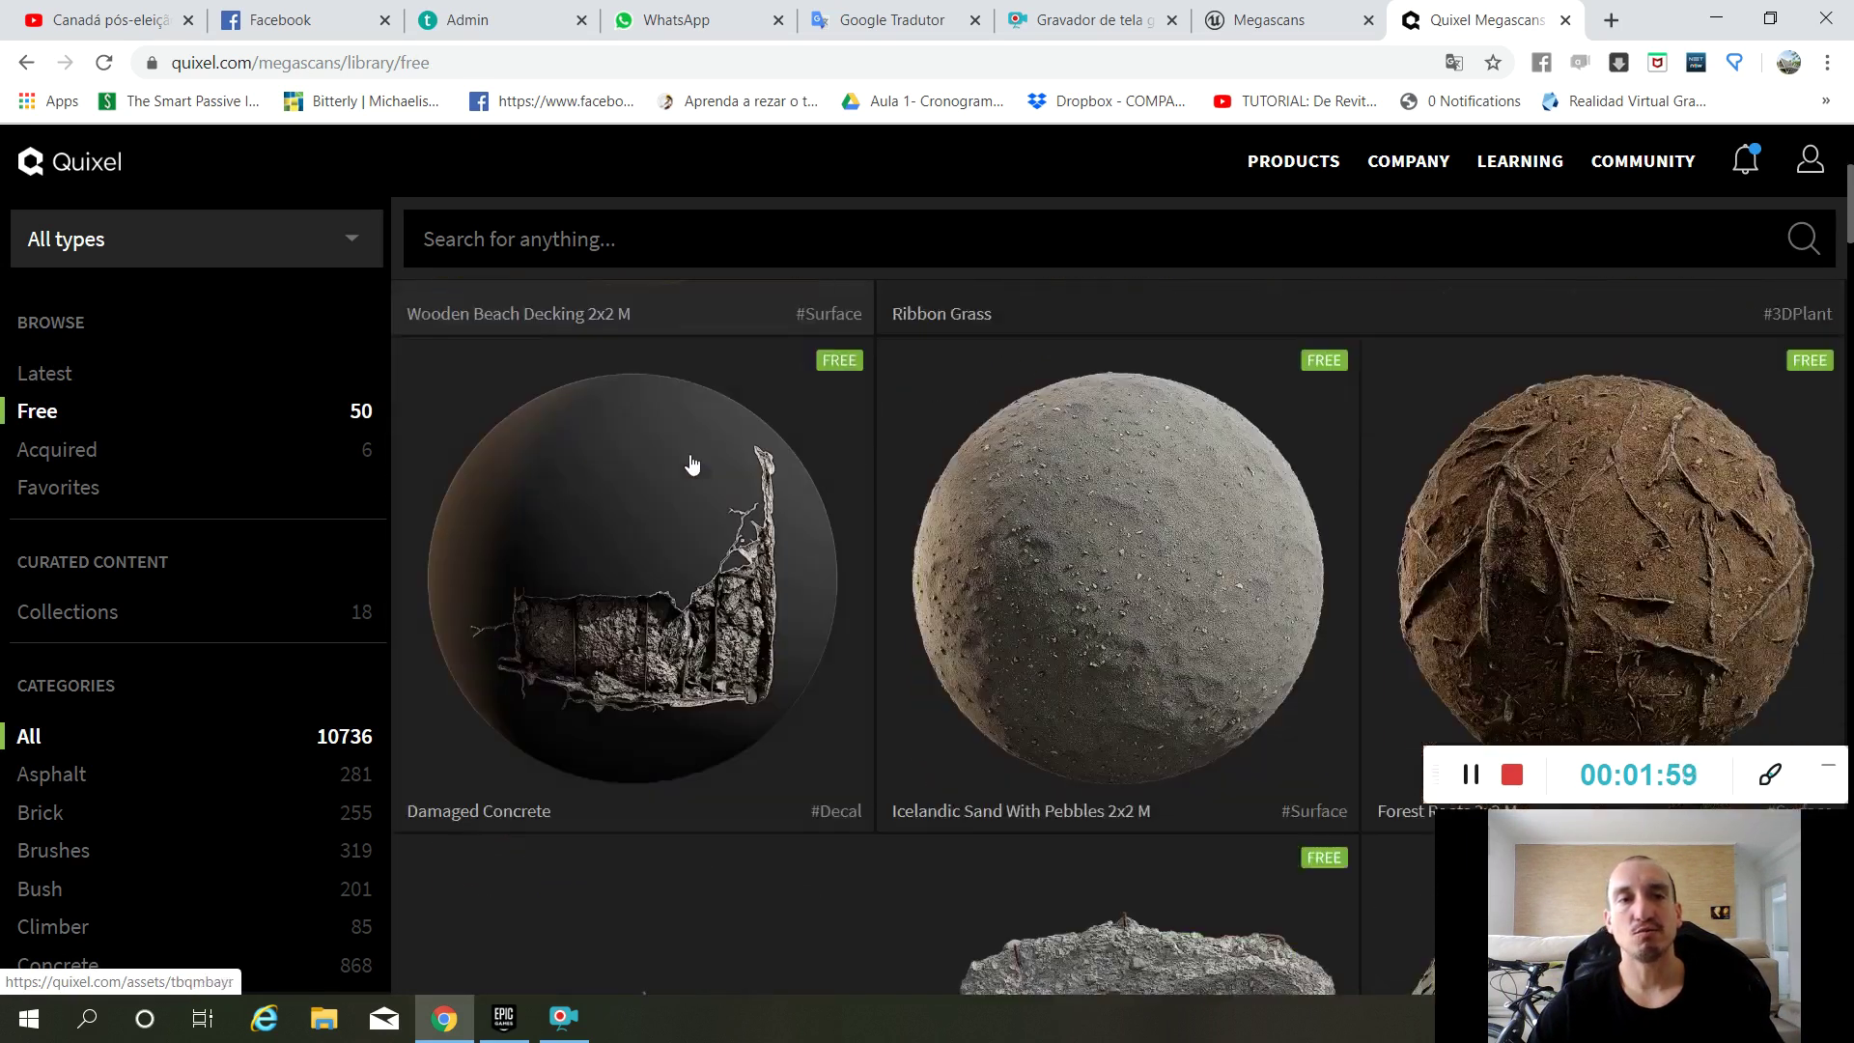
scroll(1010, 591, "down", 6)
scroll(982, 588, "up", 2)
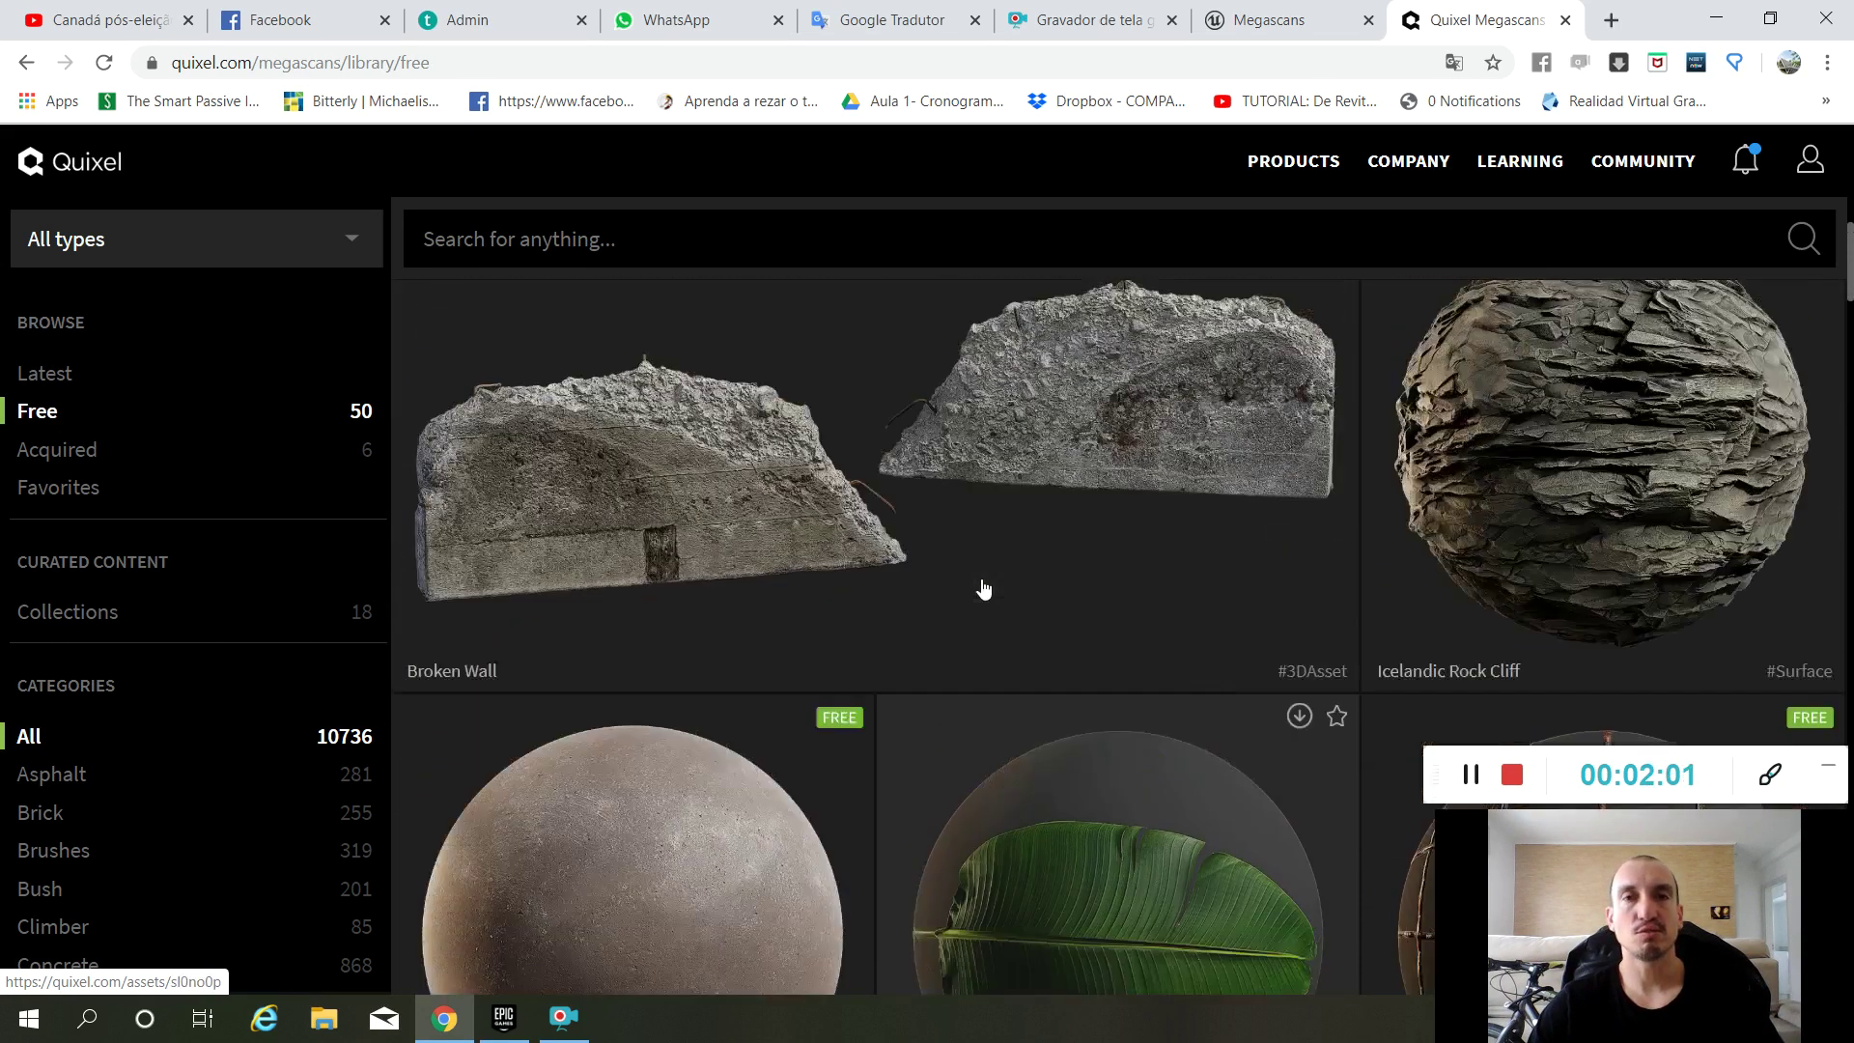
scroll(1145, 563, "down", 20)
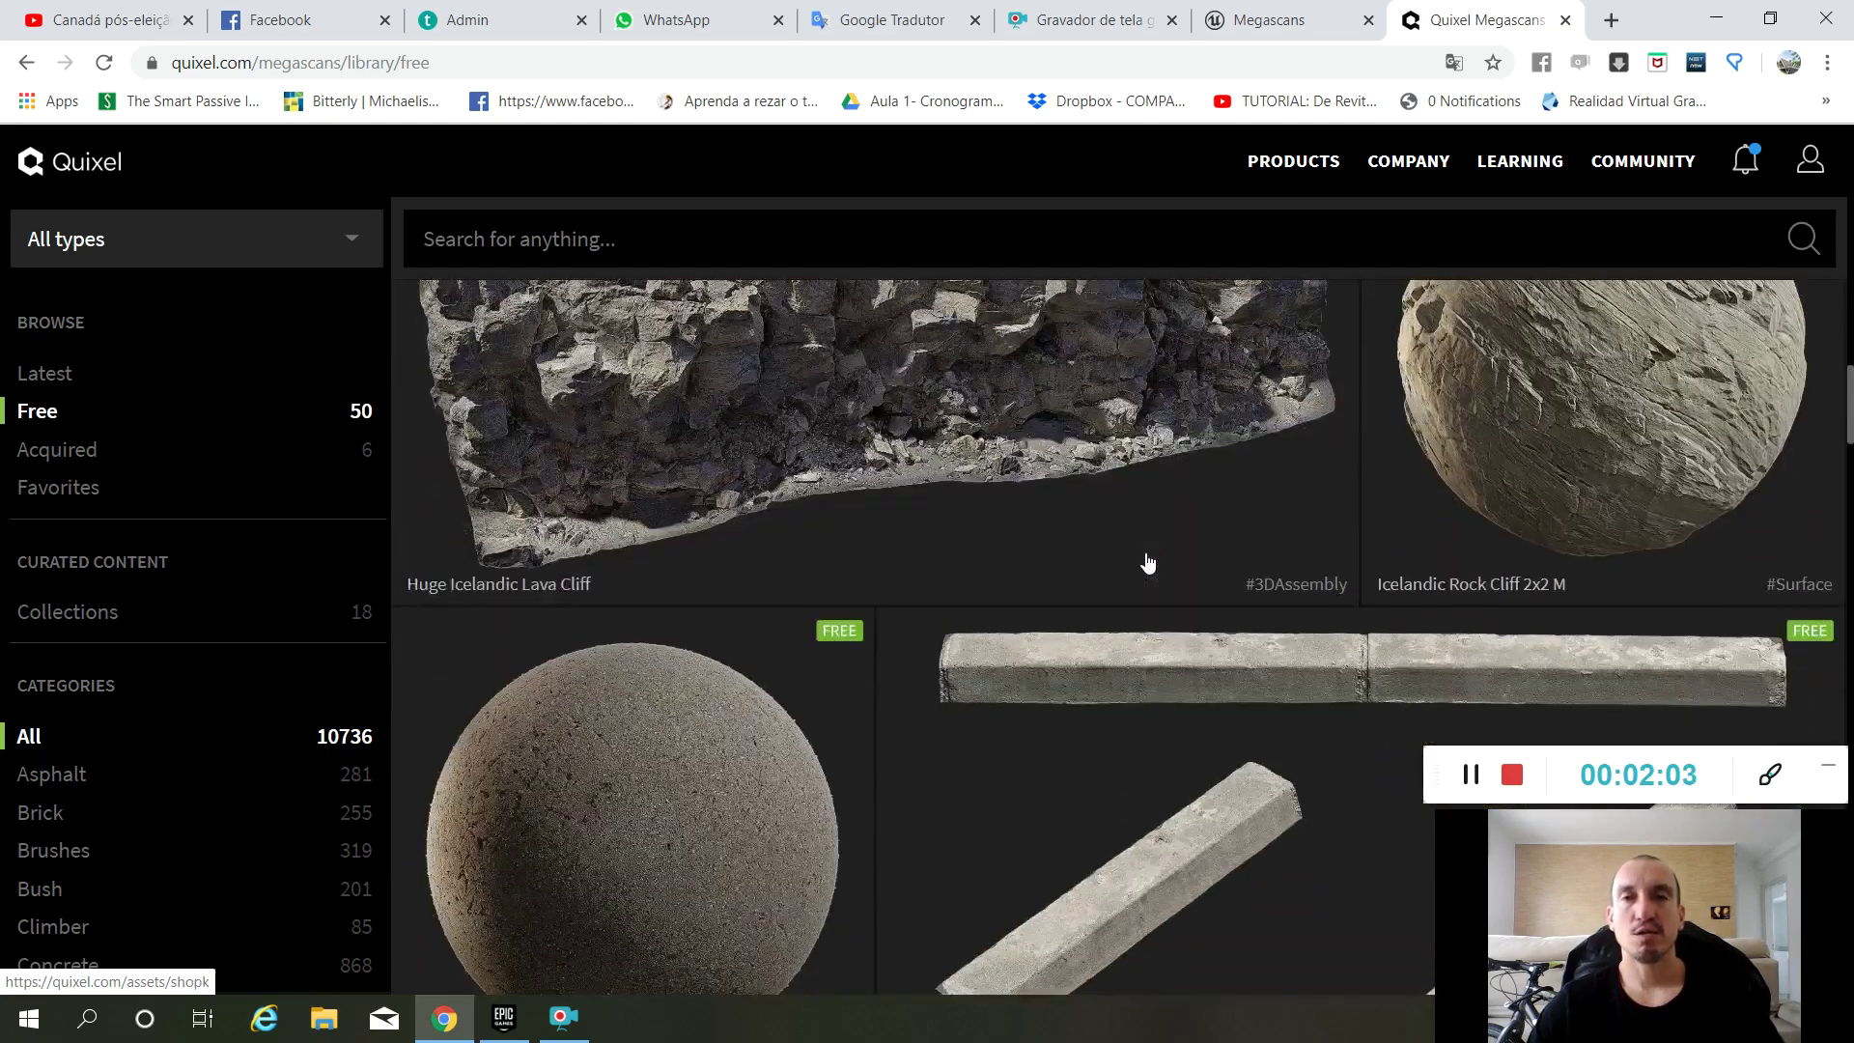
scroll(1146, 563, "down", 12)
scroll(1145, 567, "up", 6)
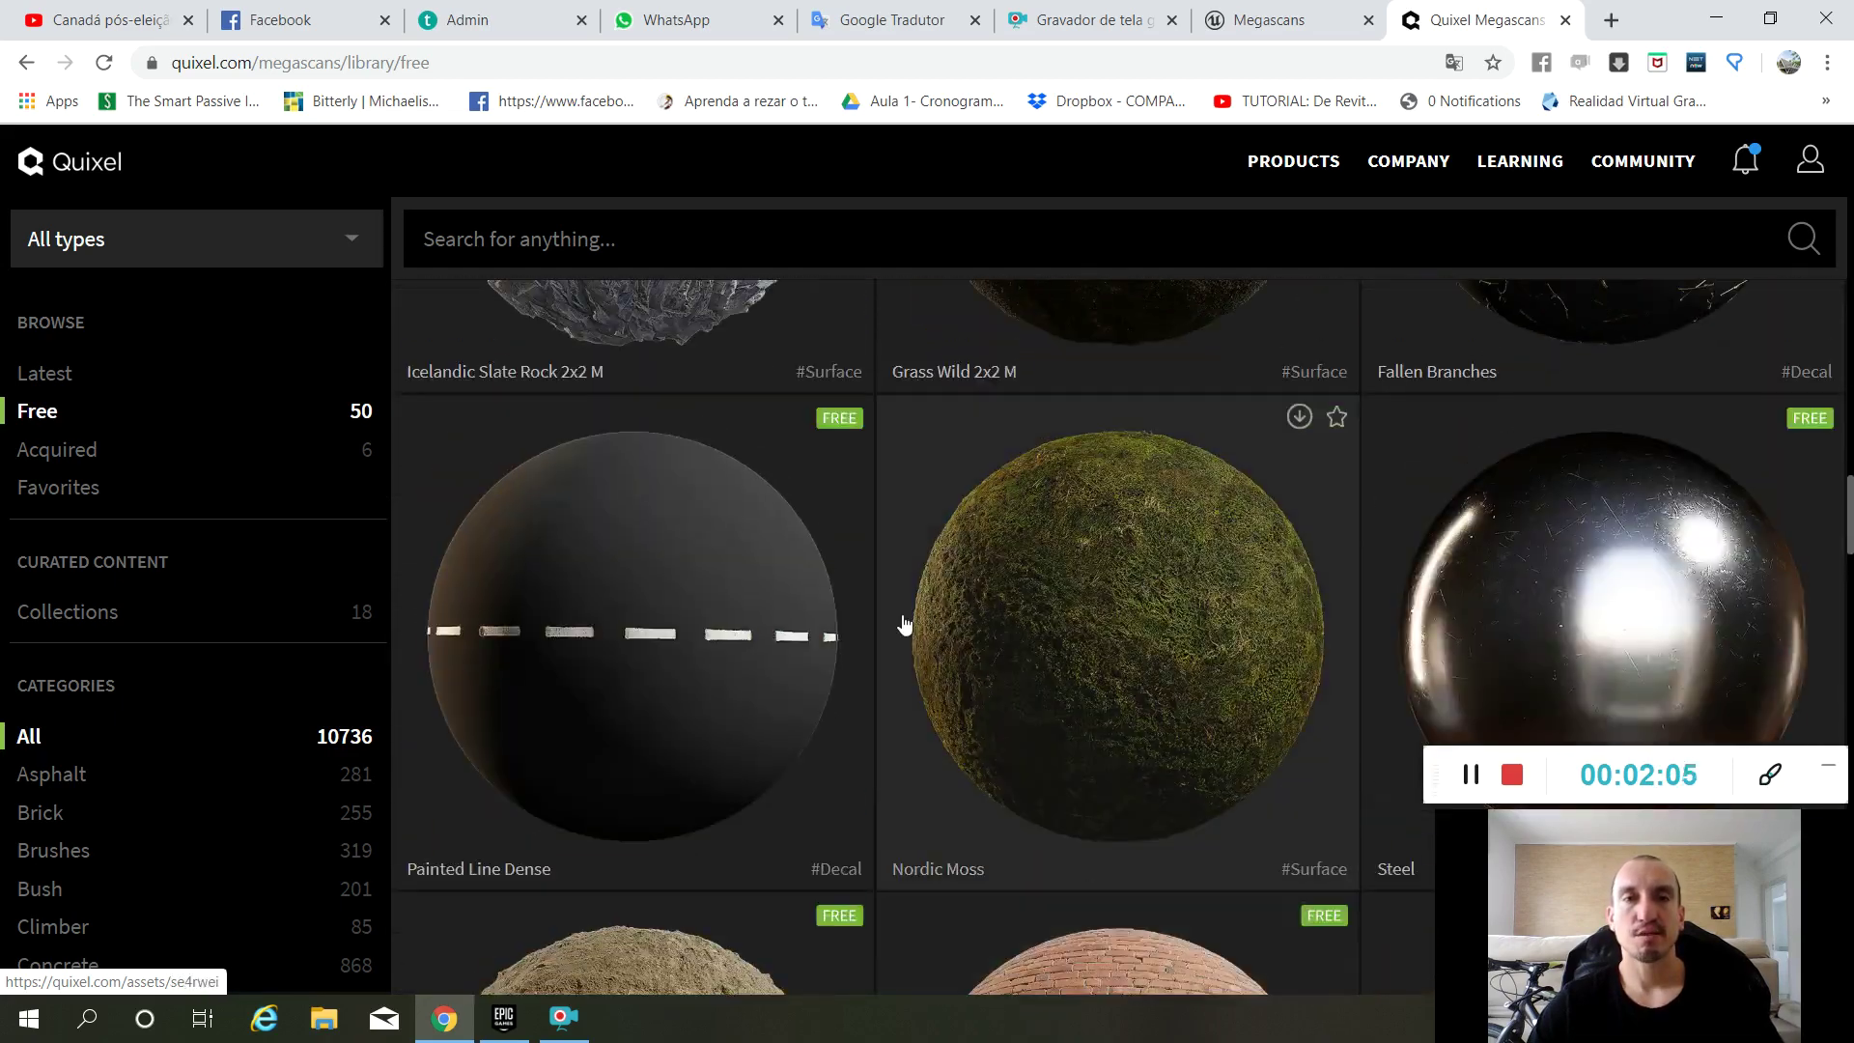
scroll(1134, 625, "down", 4)
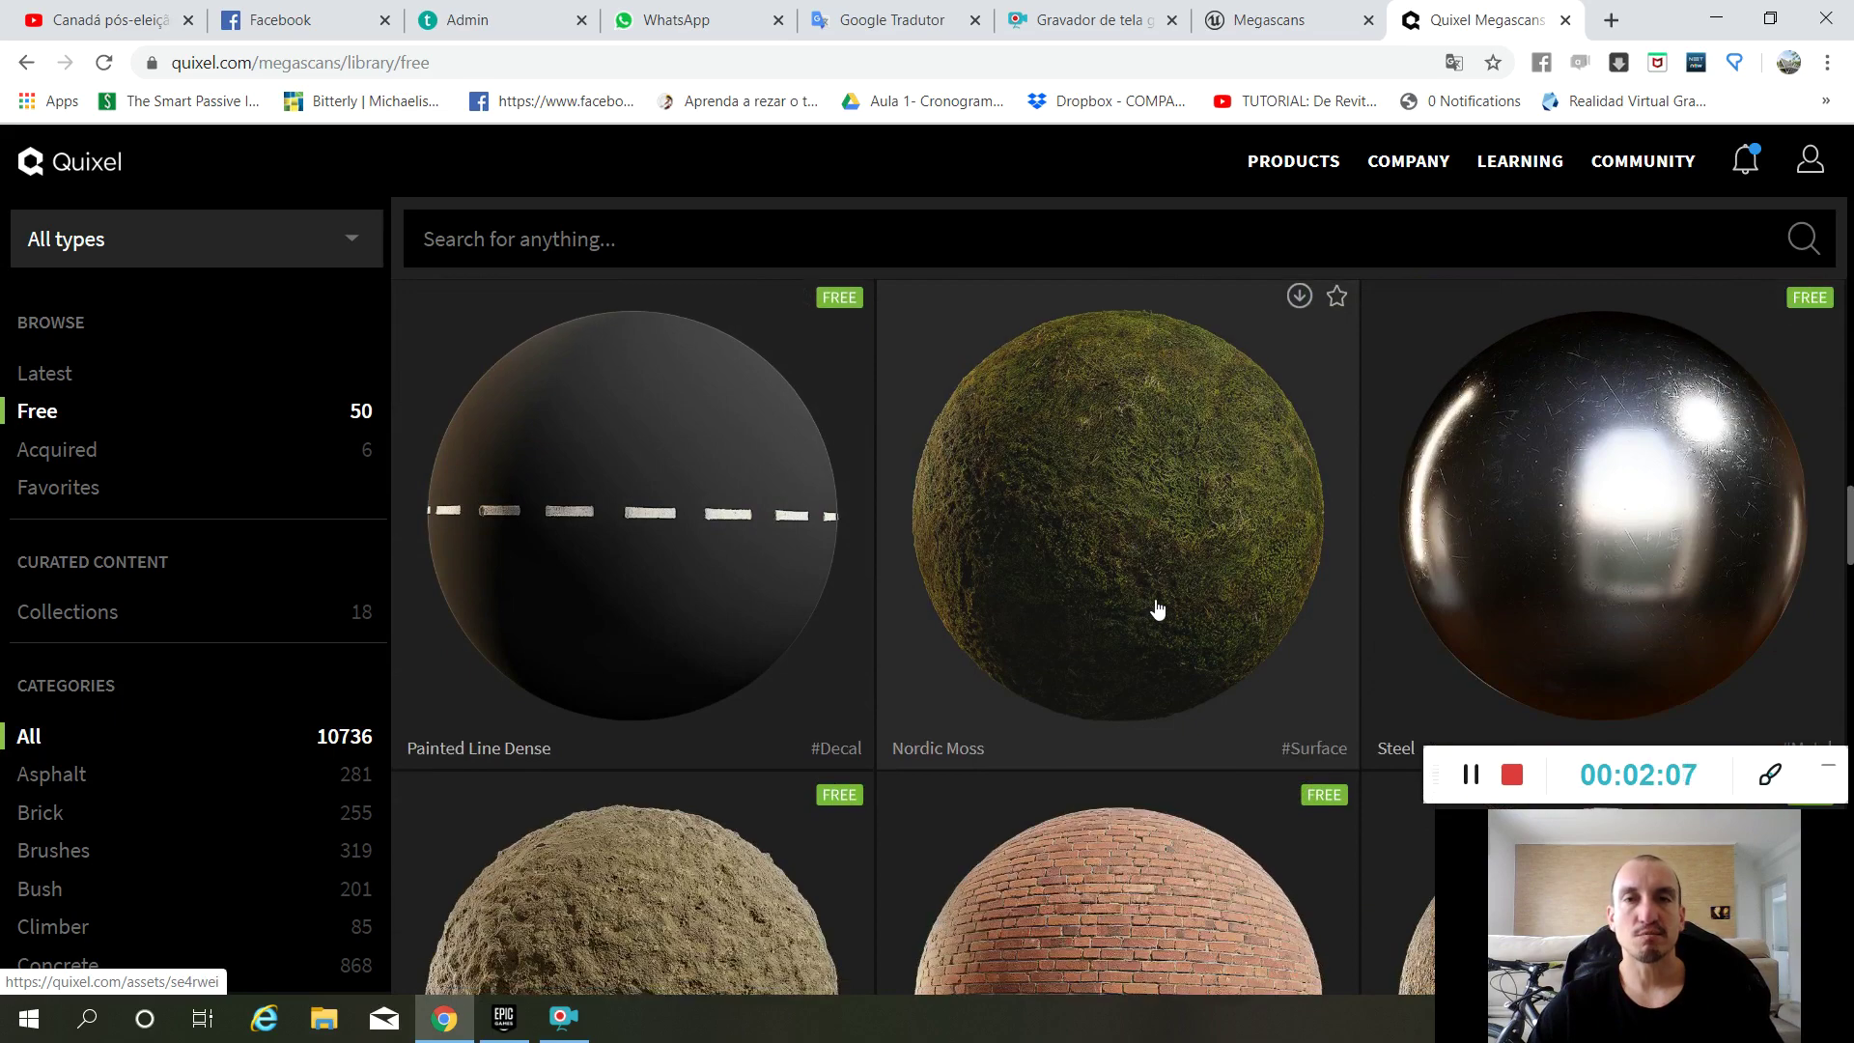
scroll(964, 681, "down", 2)
scroll(1014, 657, "down", 15)
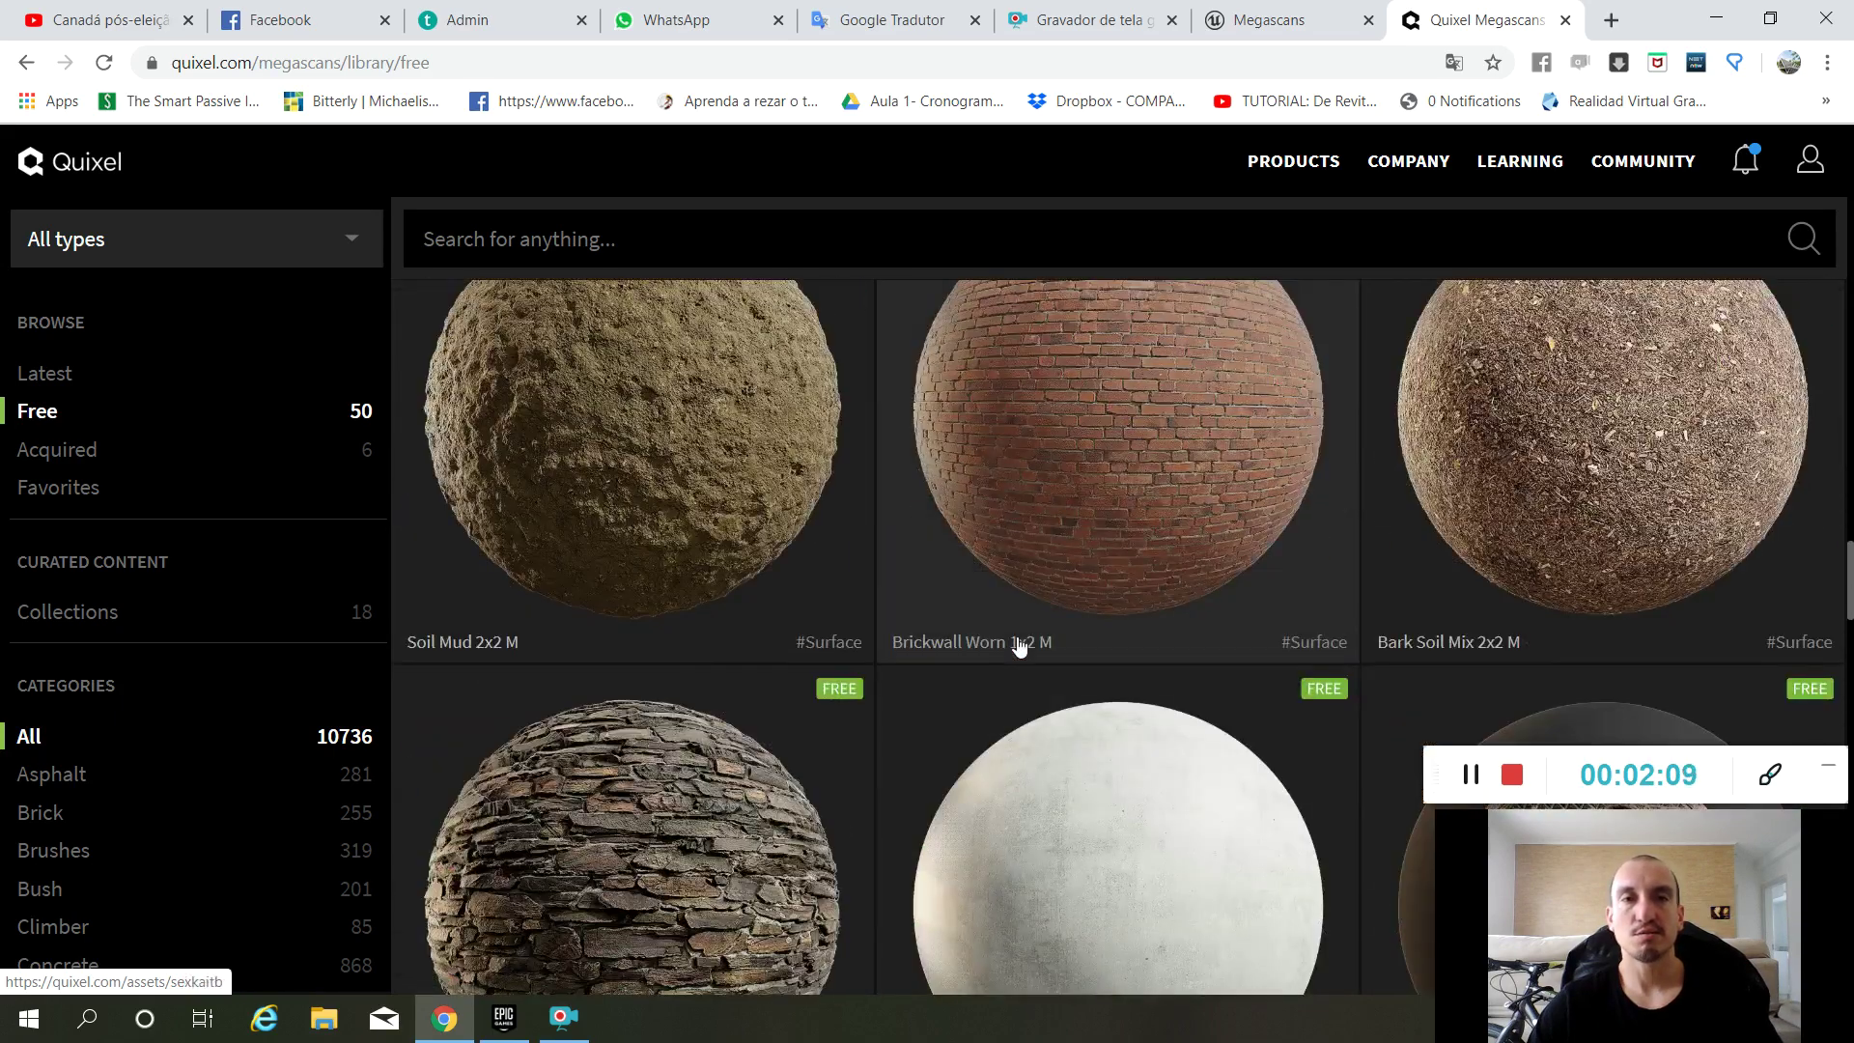
scroll(1059, 656, "down", 12)
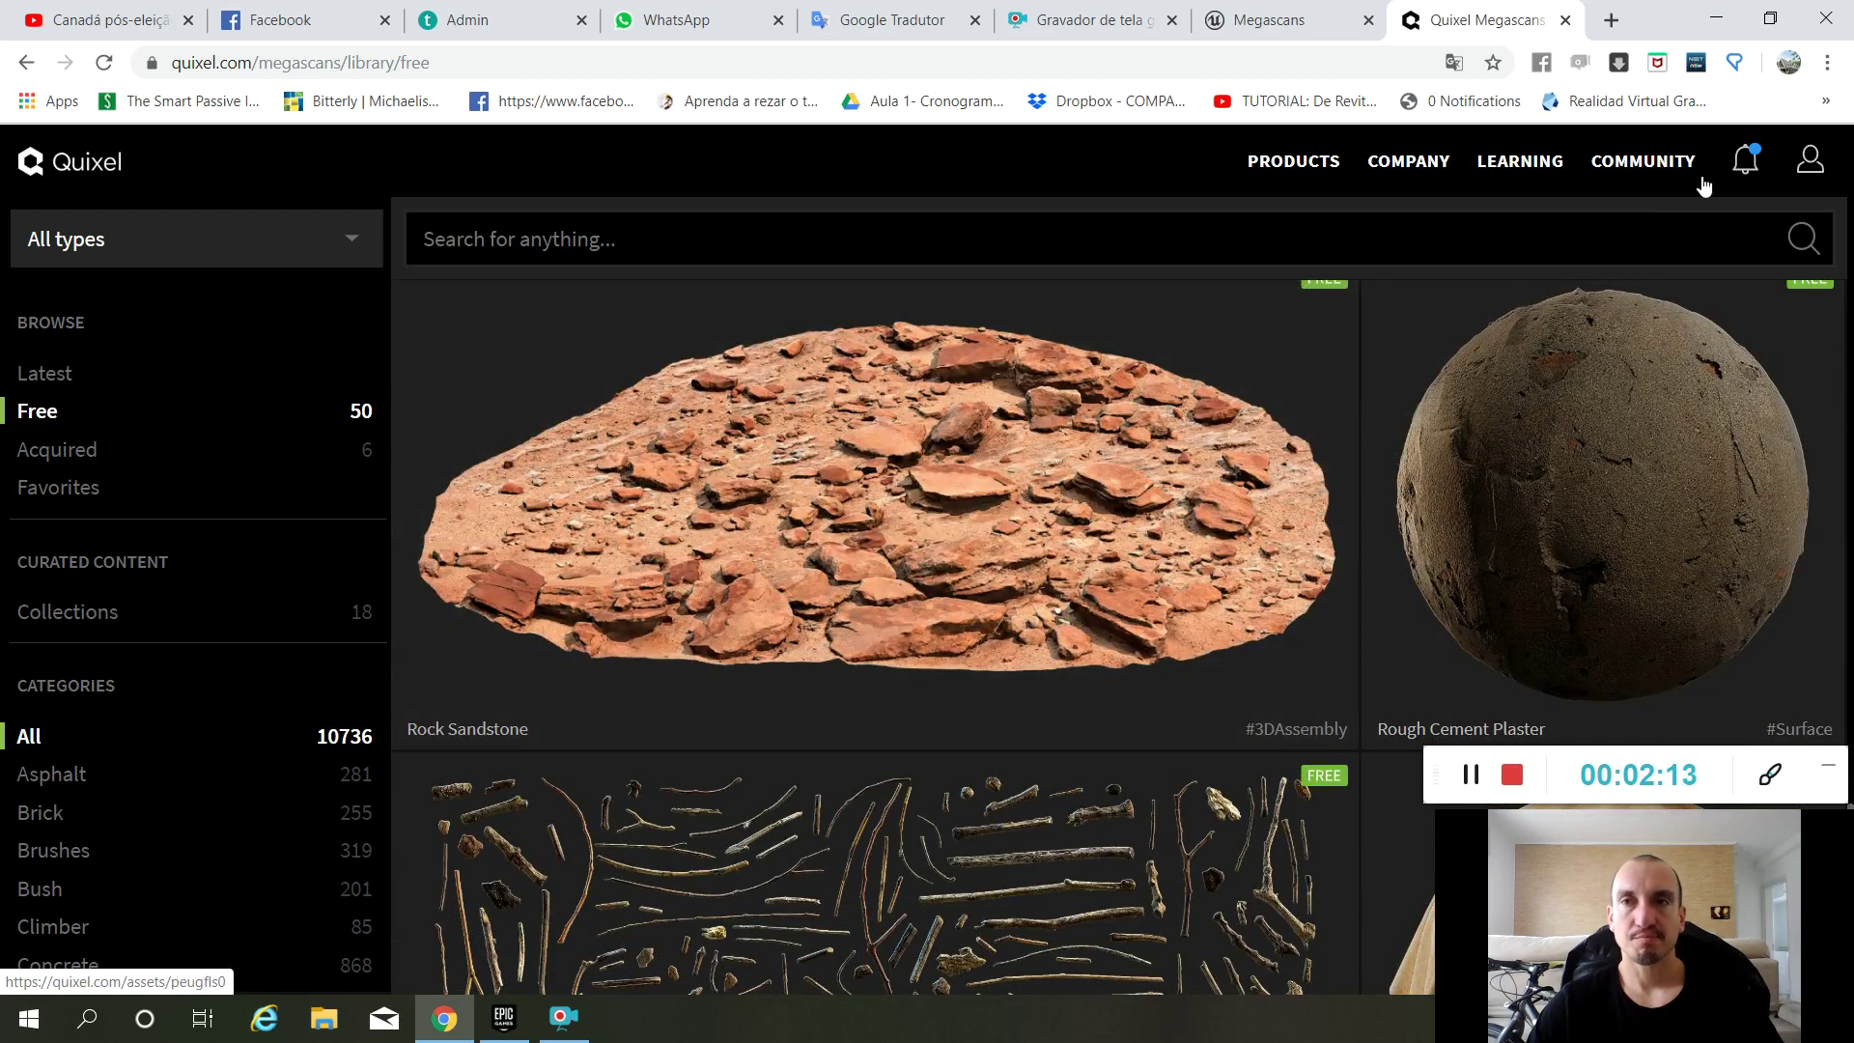
Check the Quixel account's points balance and look through the acquired assets.
left_click(1815, 170)
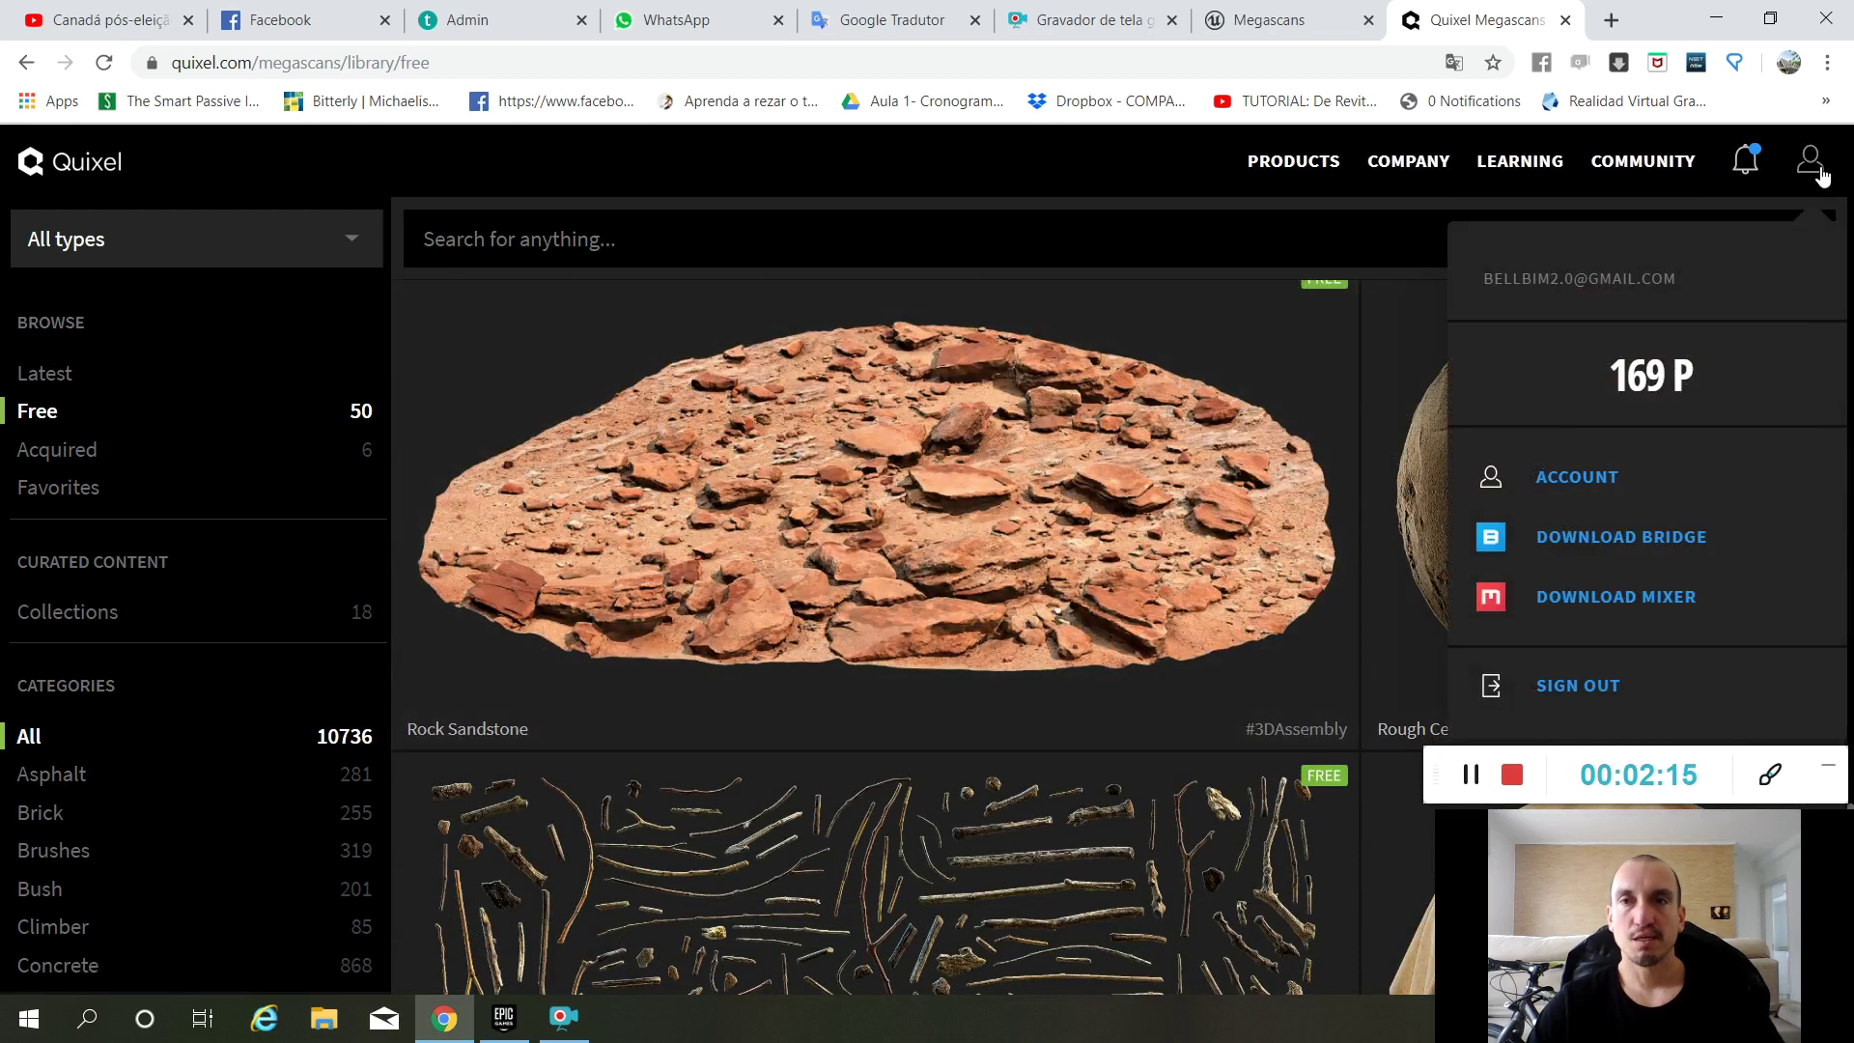
left_click_drag(1695, 392, 1613, 392)
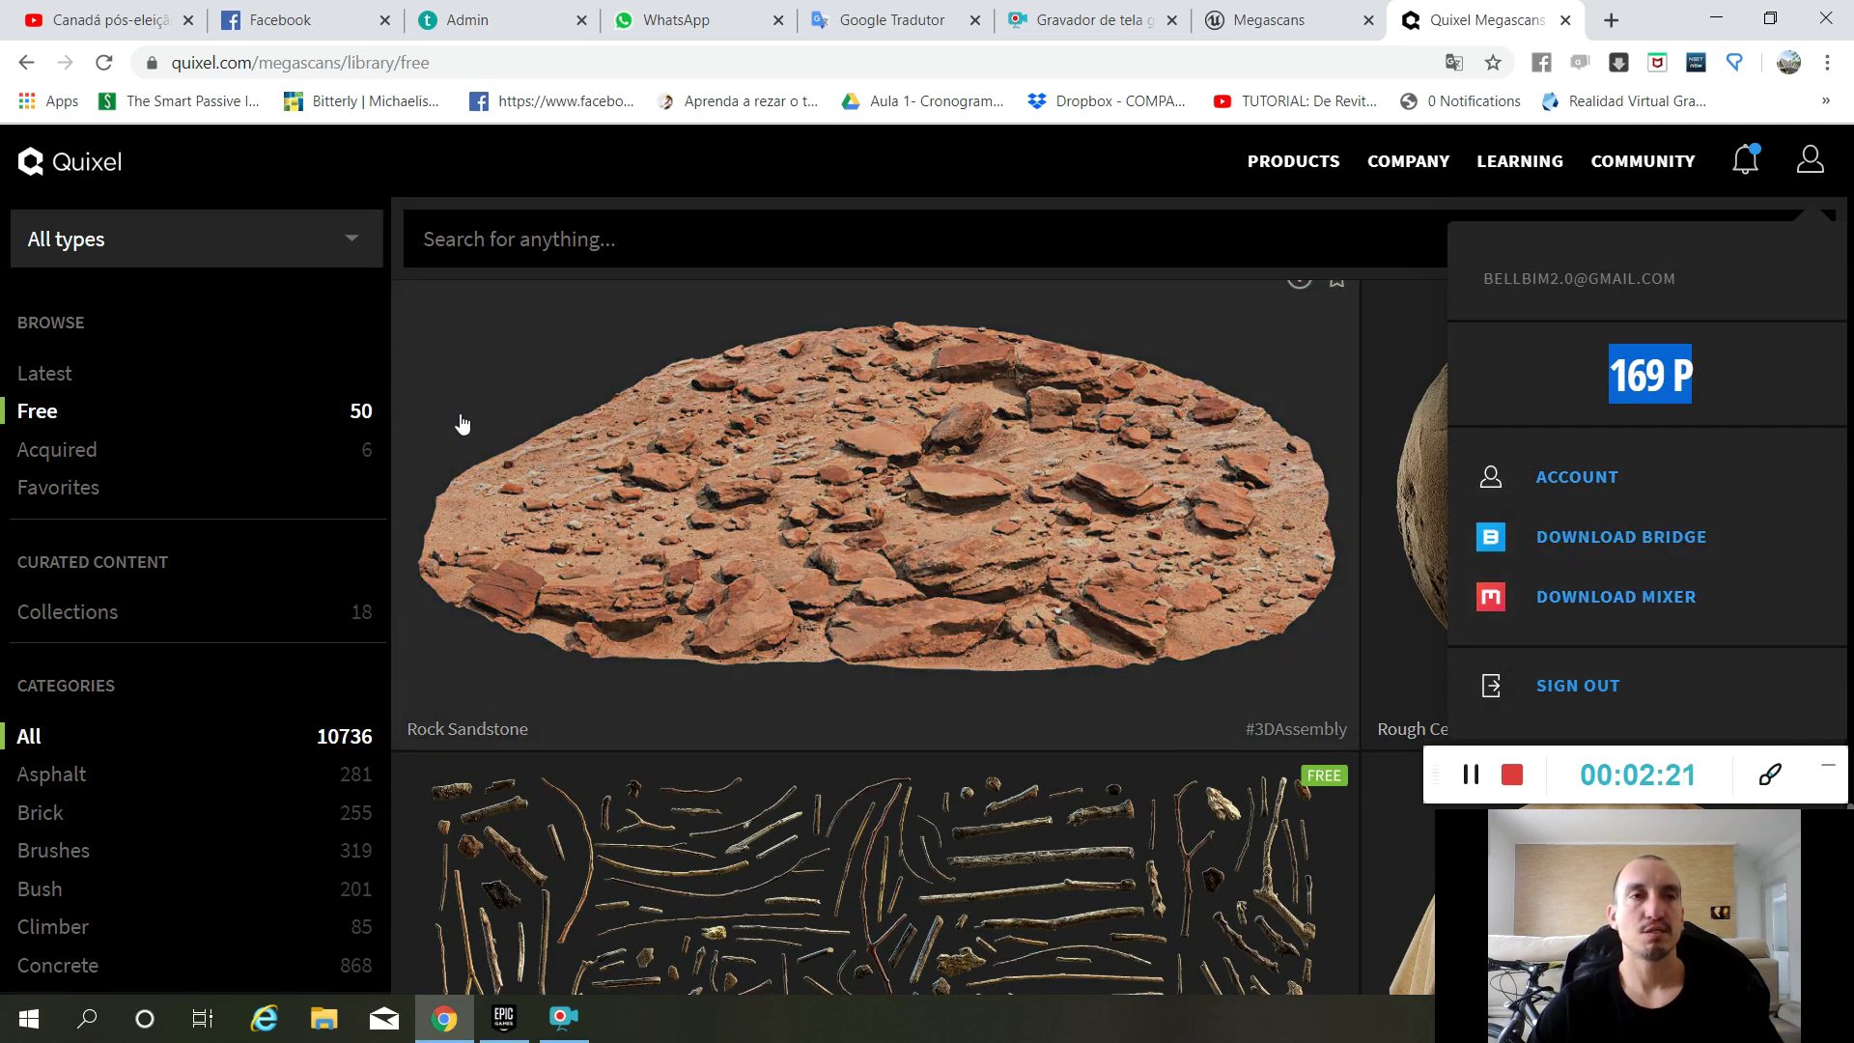
left_click(176, 456)
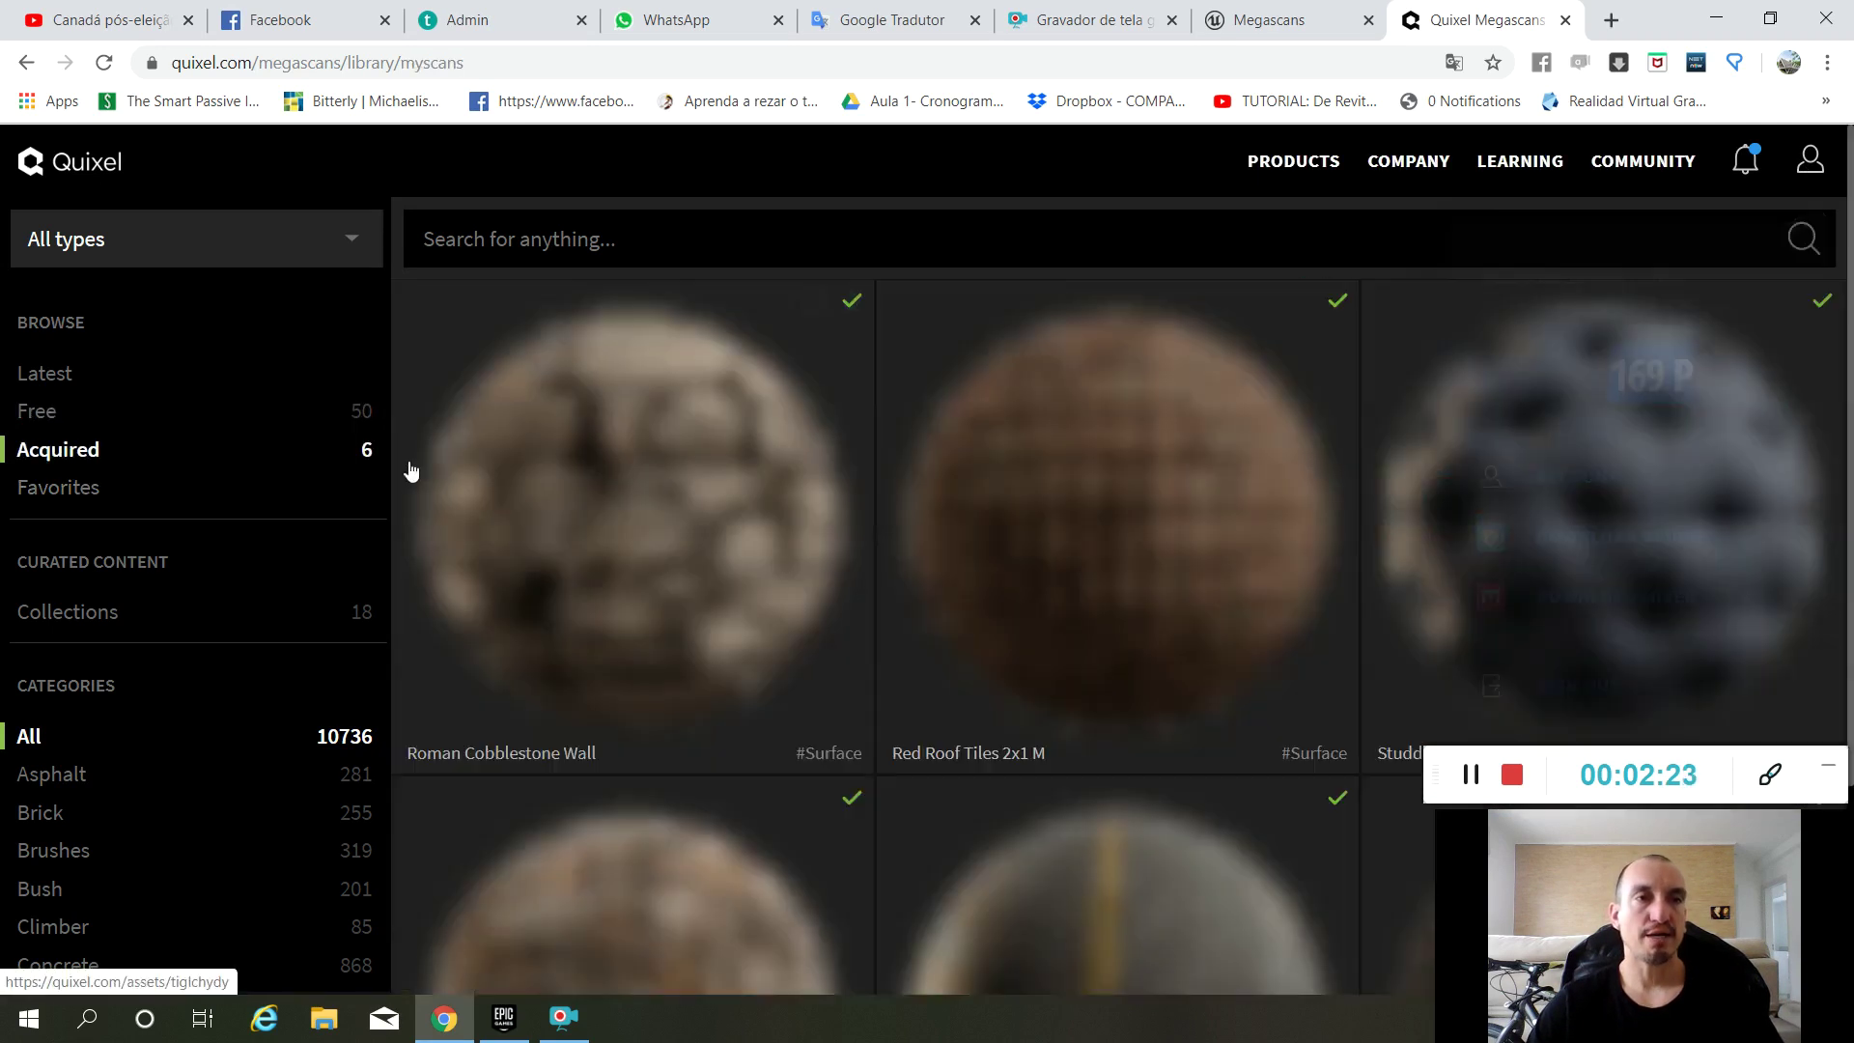
scroll(1141, 494, "down", 3)
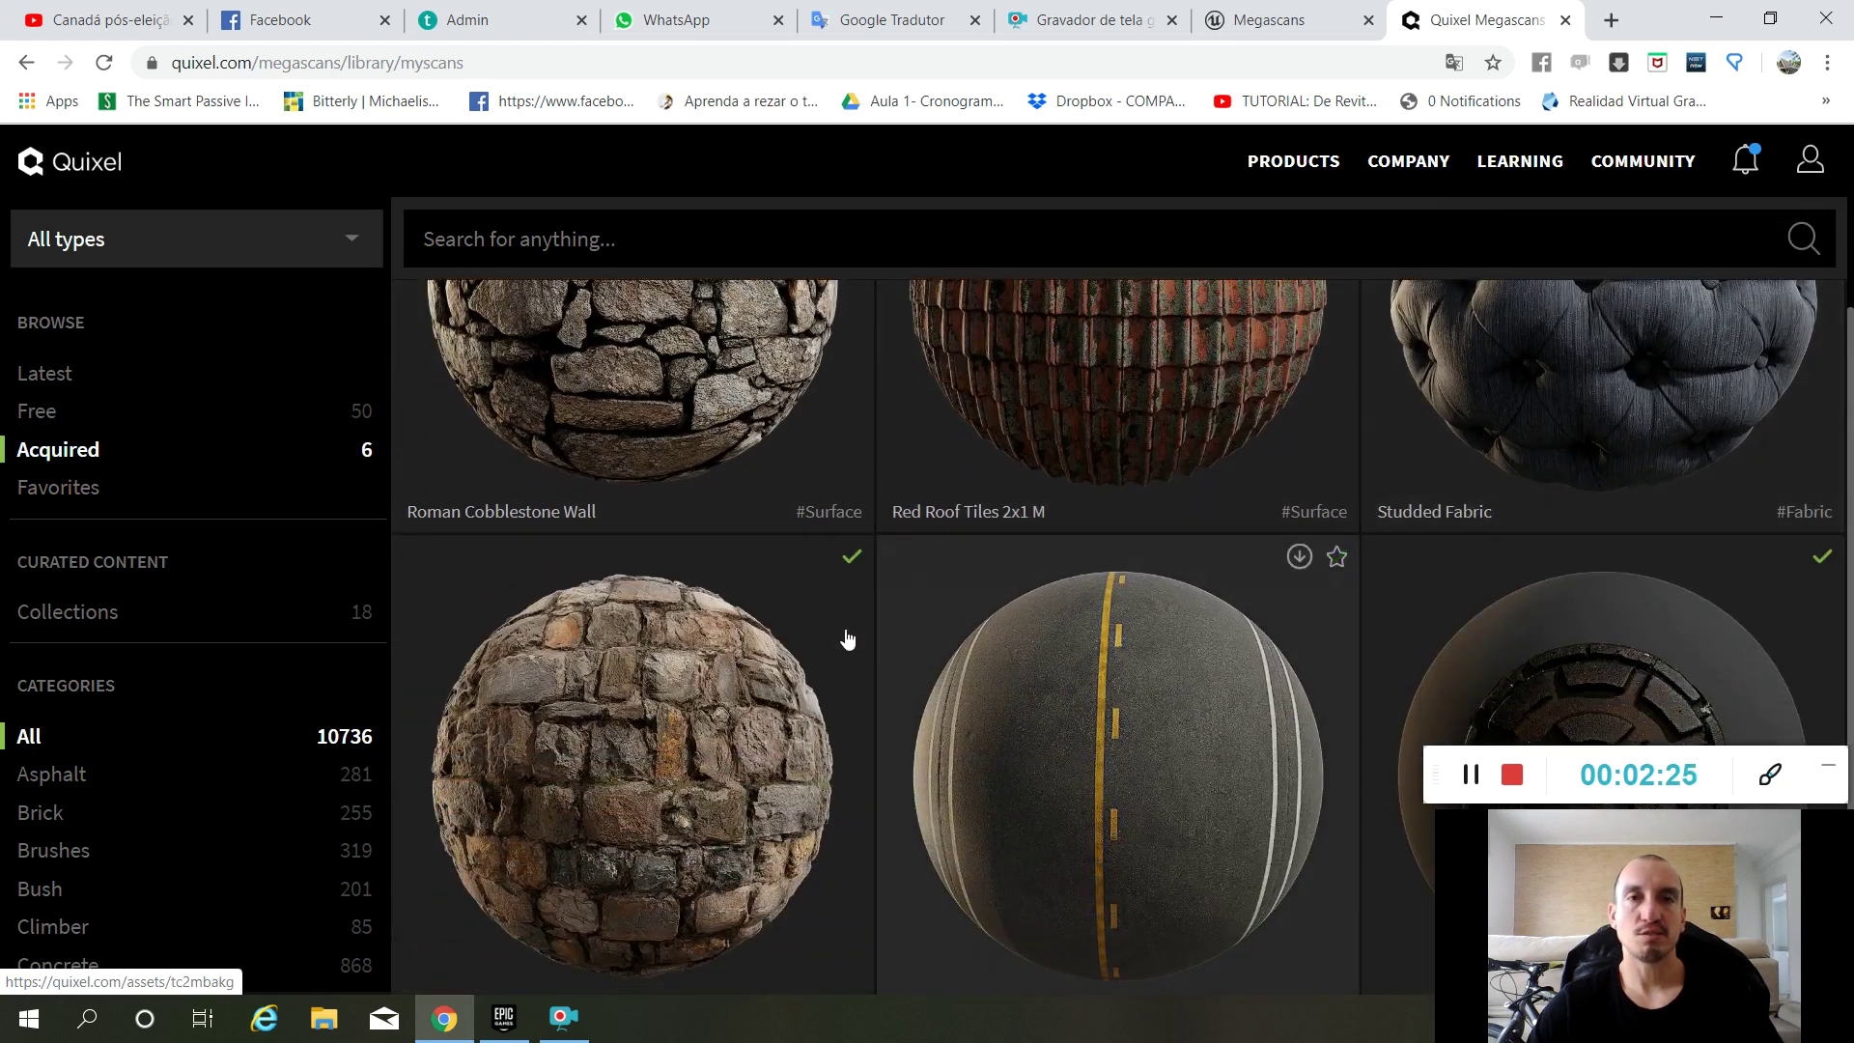
scroll(1005, 641, "up", 3)
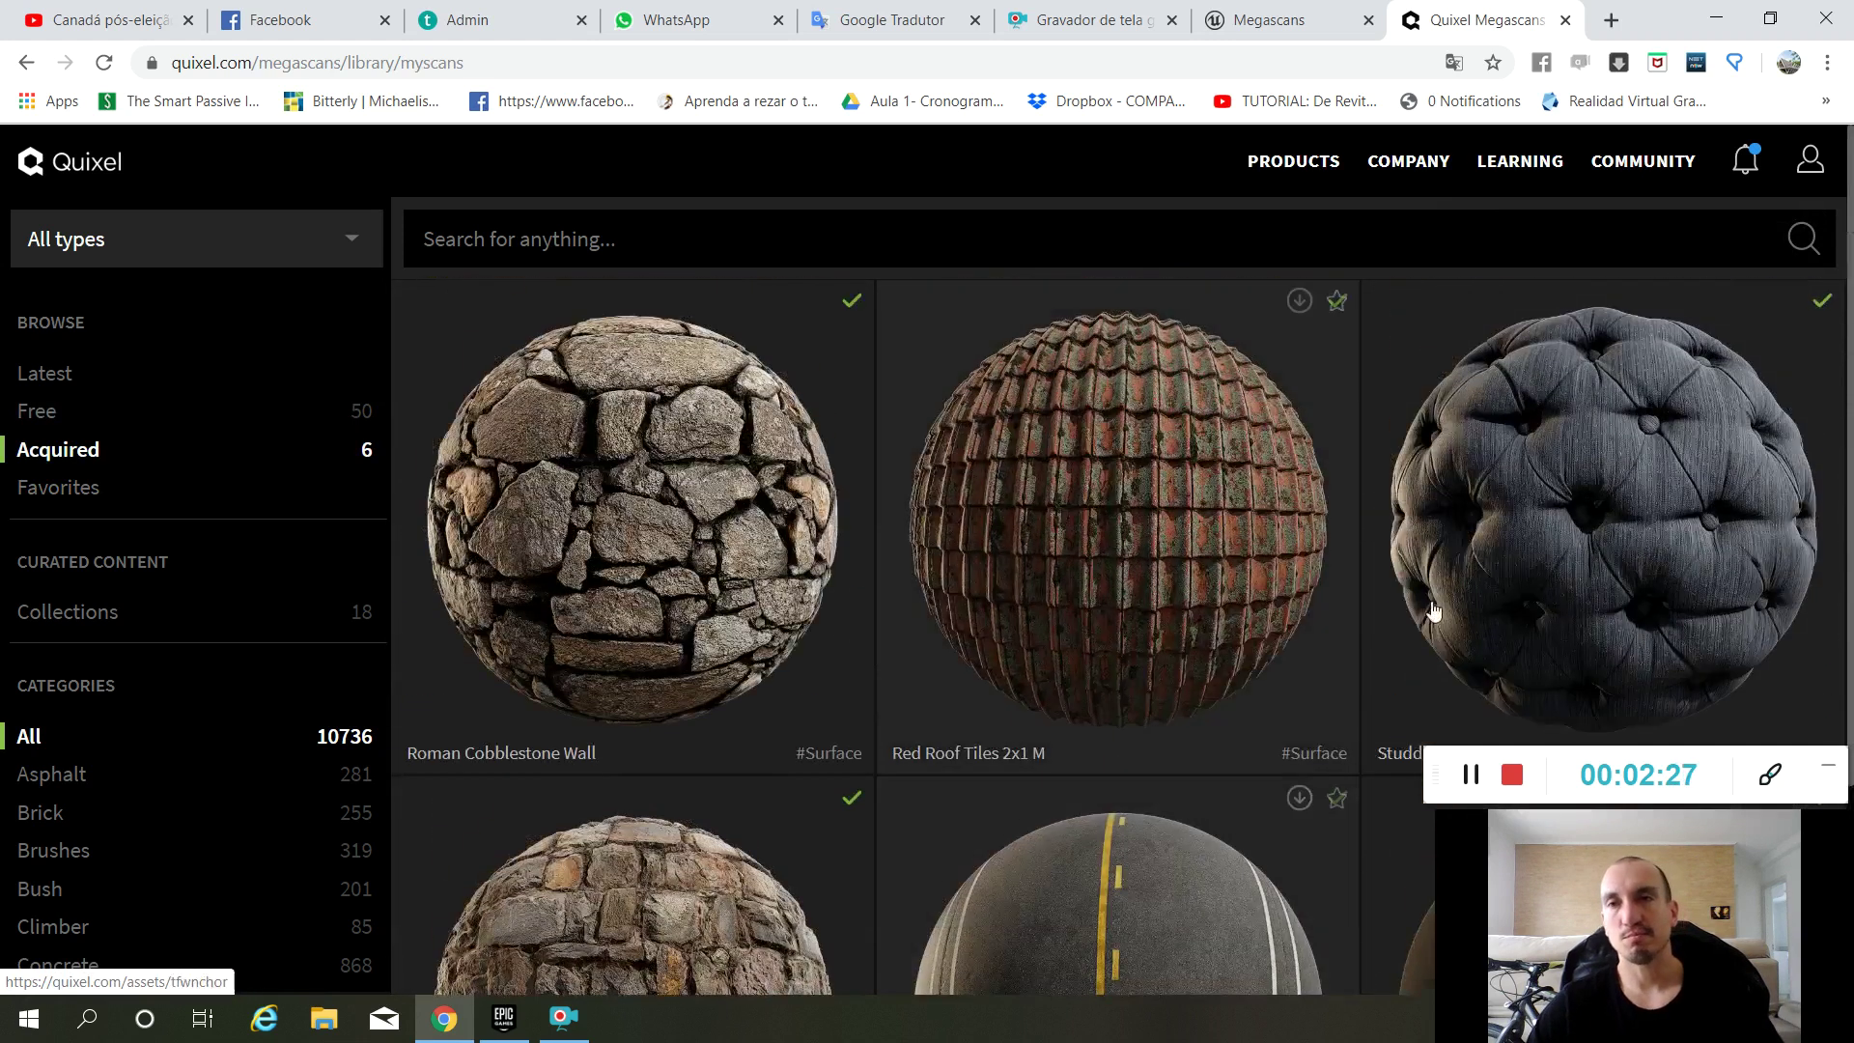
scroll(1631, 444, "down", 3)
scroll(1653, 357, "up", 3)
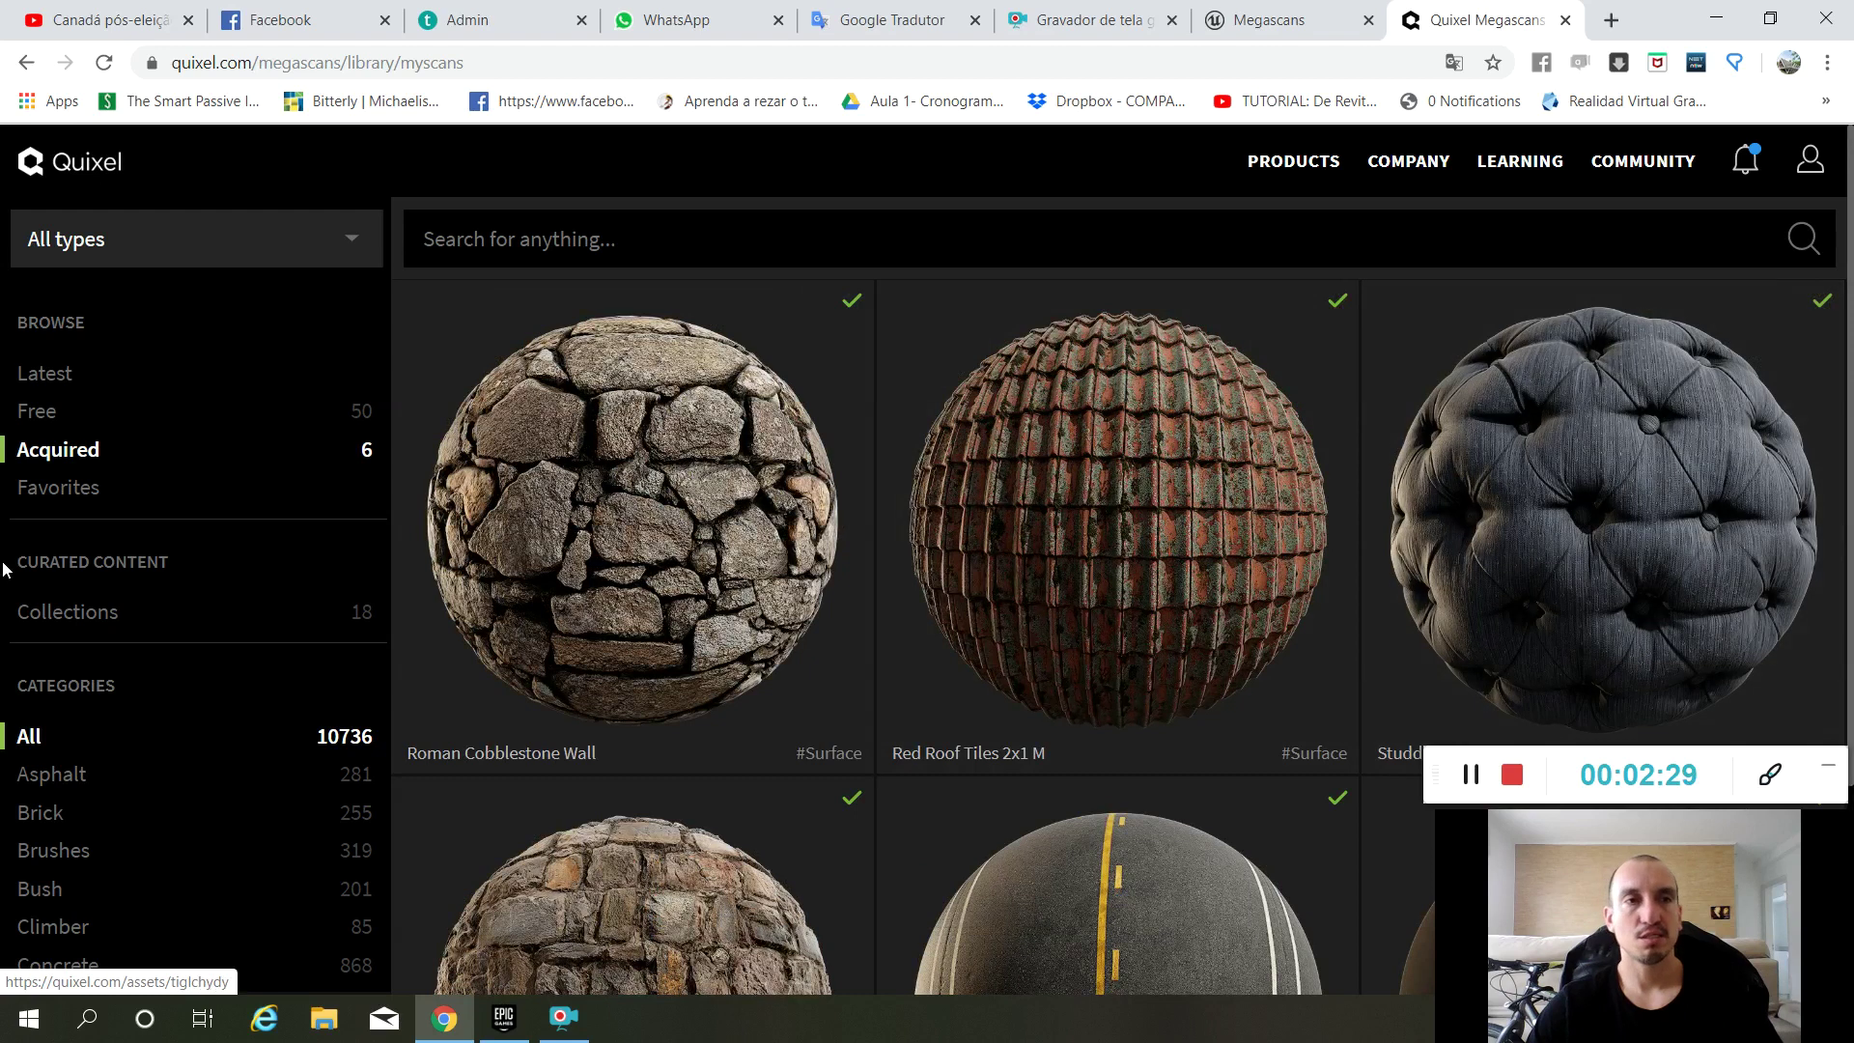
Filter the Megascans library to the Fabric category and look through its straps, belts, leathers and cloth materials.
scroll(184, 559, "down", 2)
scroll(77, 668, "down", 6)
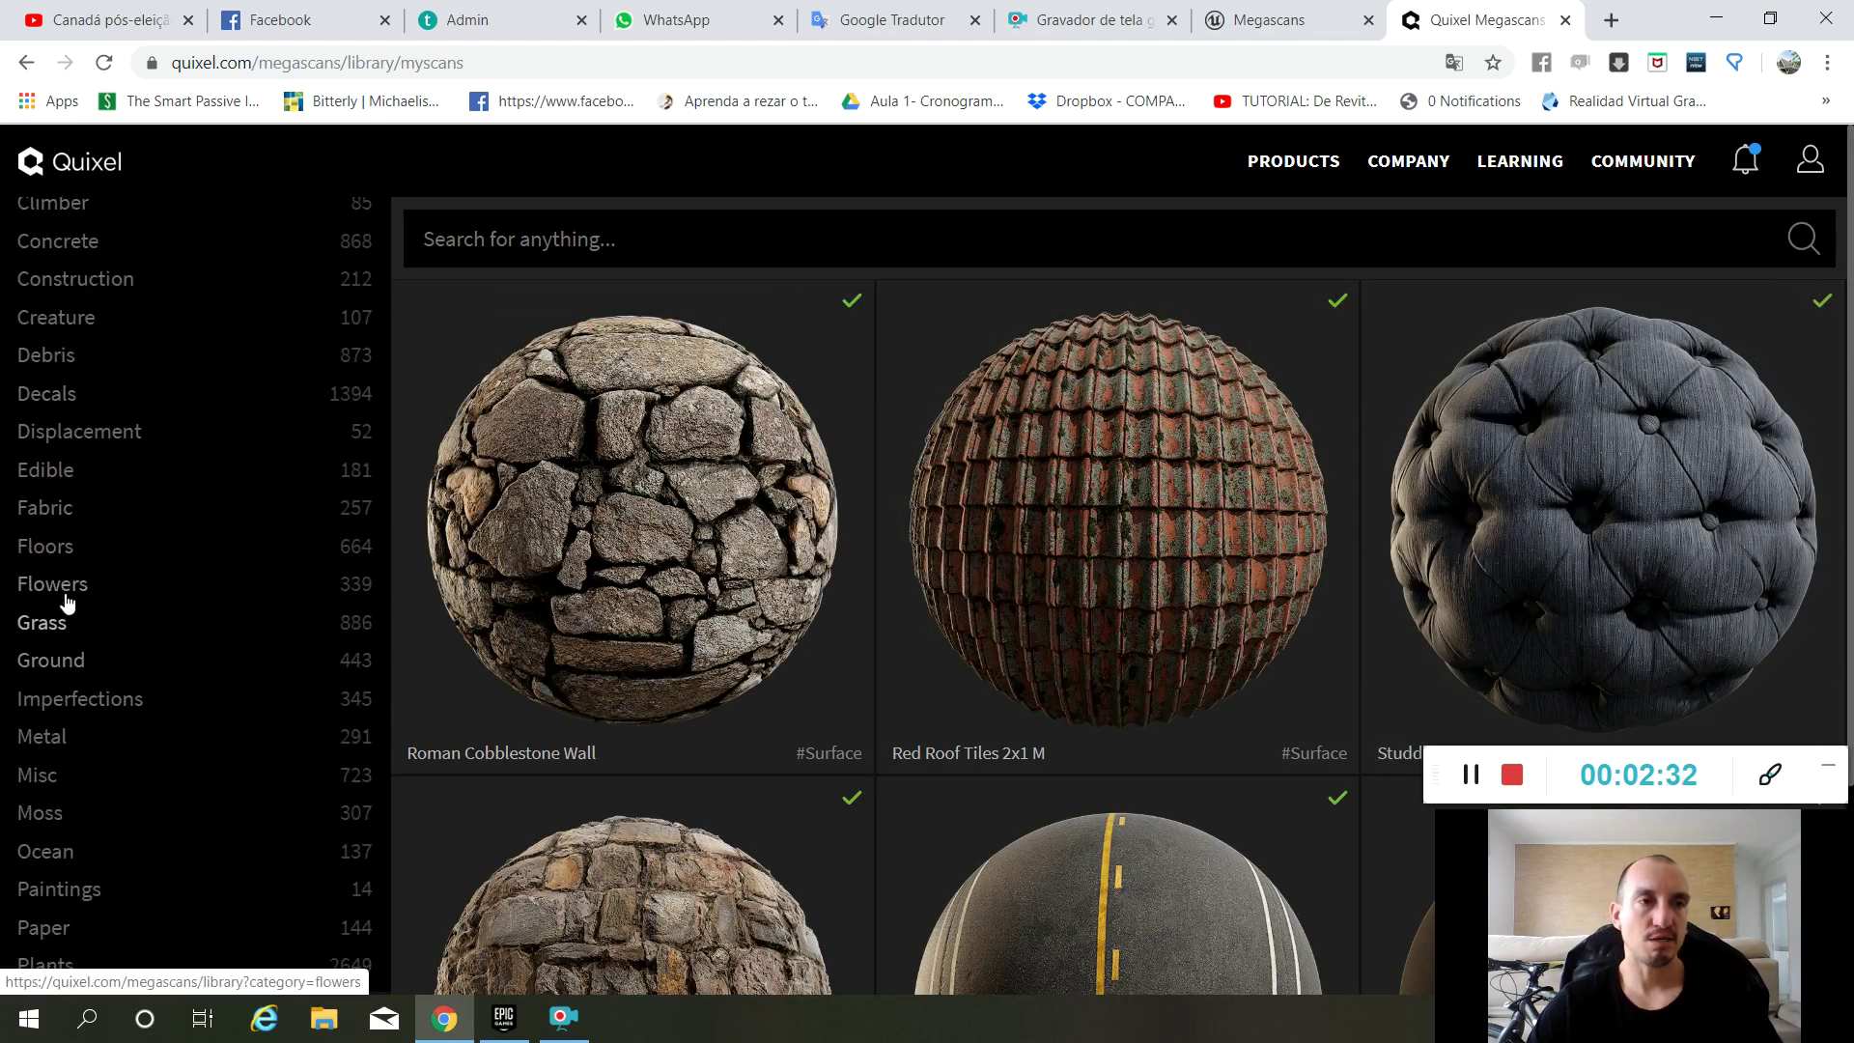
left_click(53, 509)
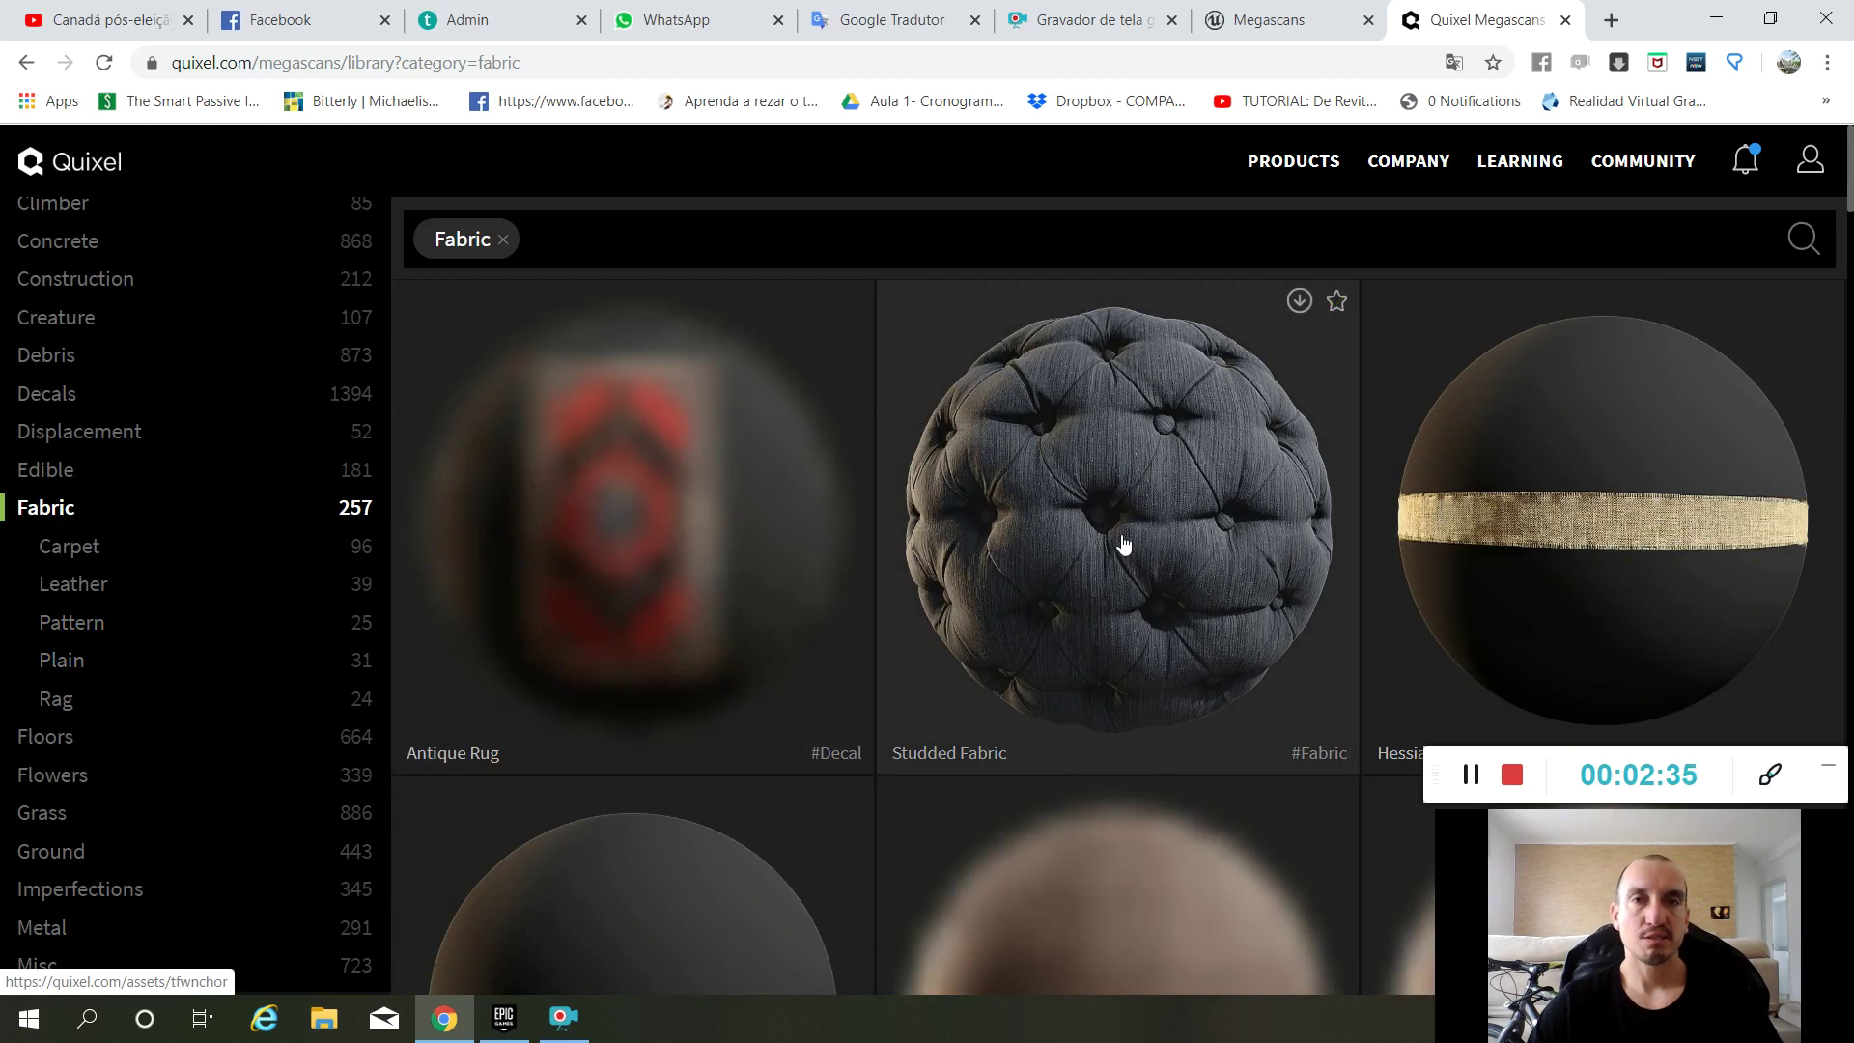
scroll(966, 516, "down", 1)
scroll(983, 501, "down", 9)
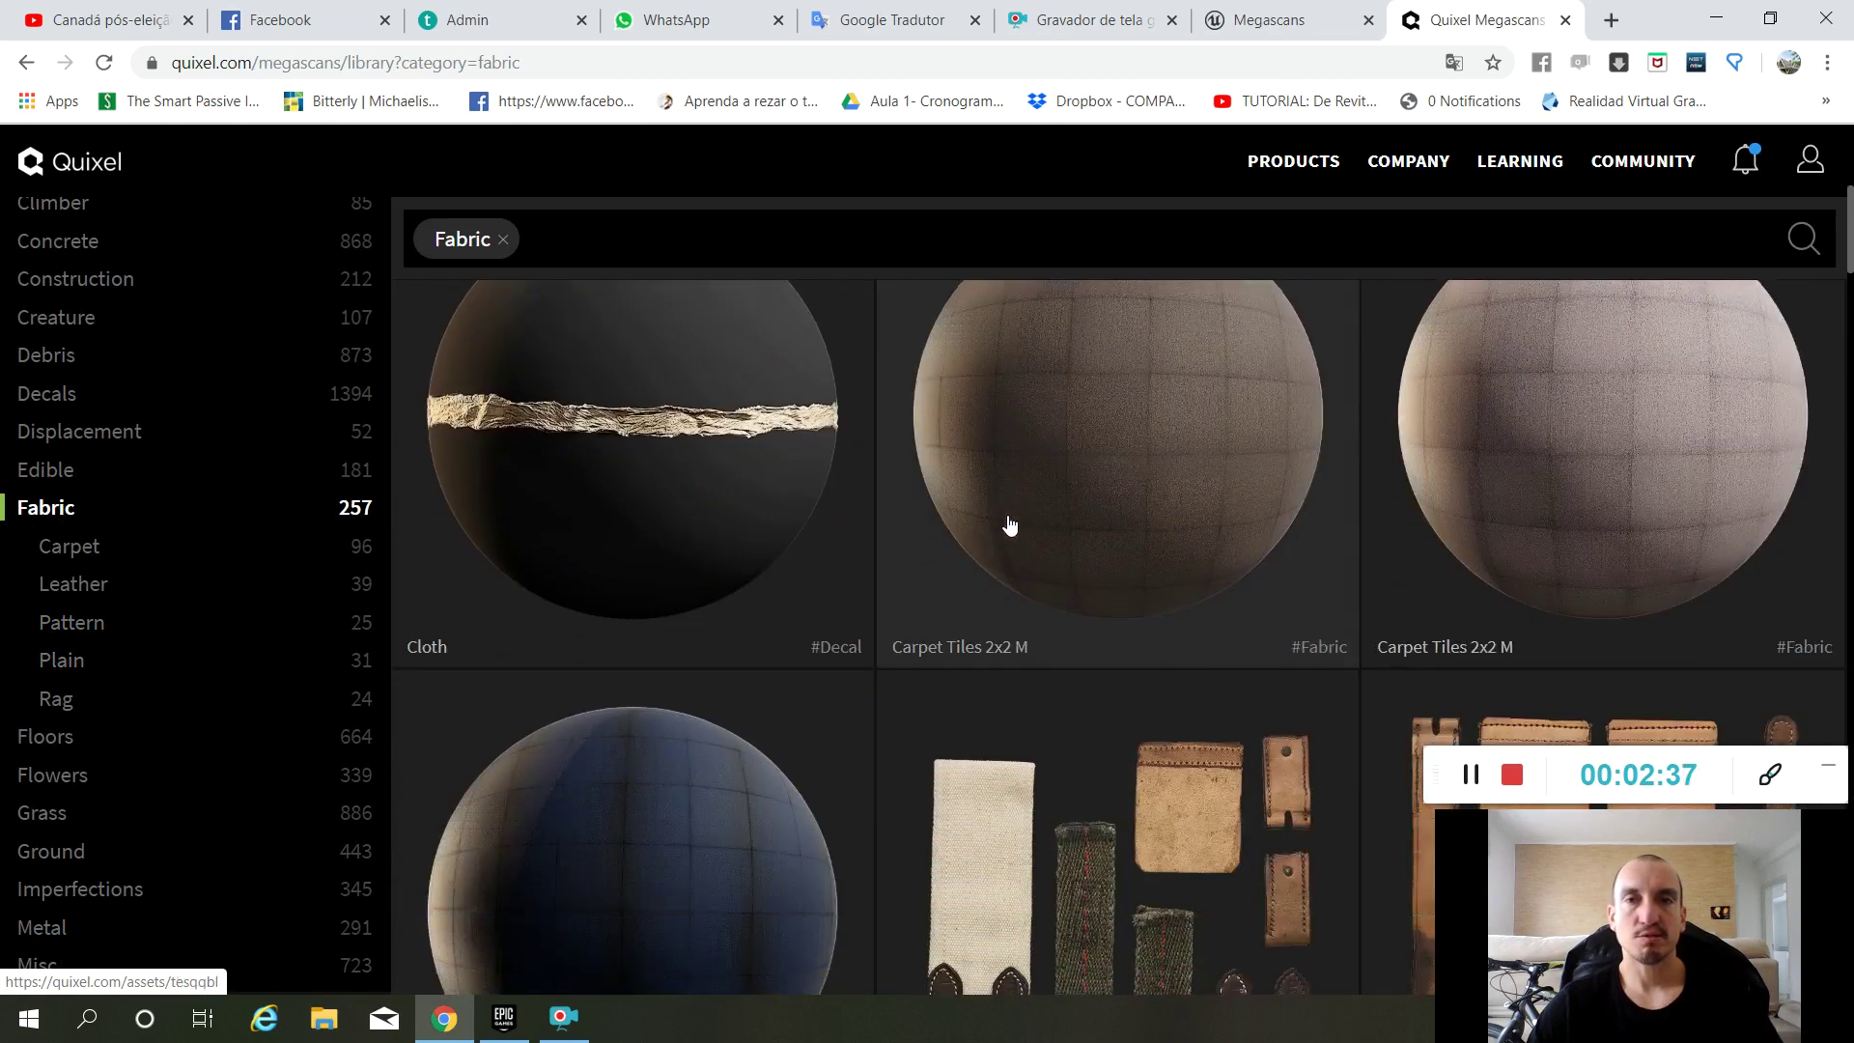
scroll(1010, 524, "down", 12)
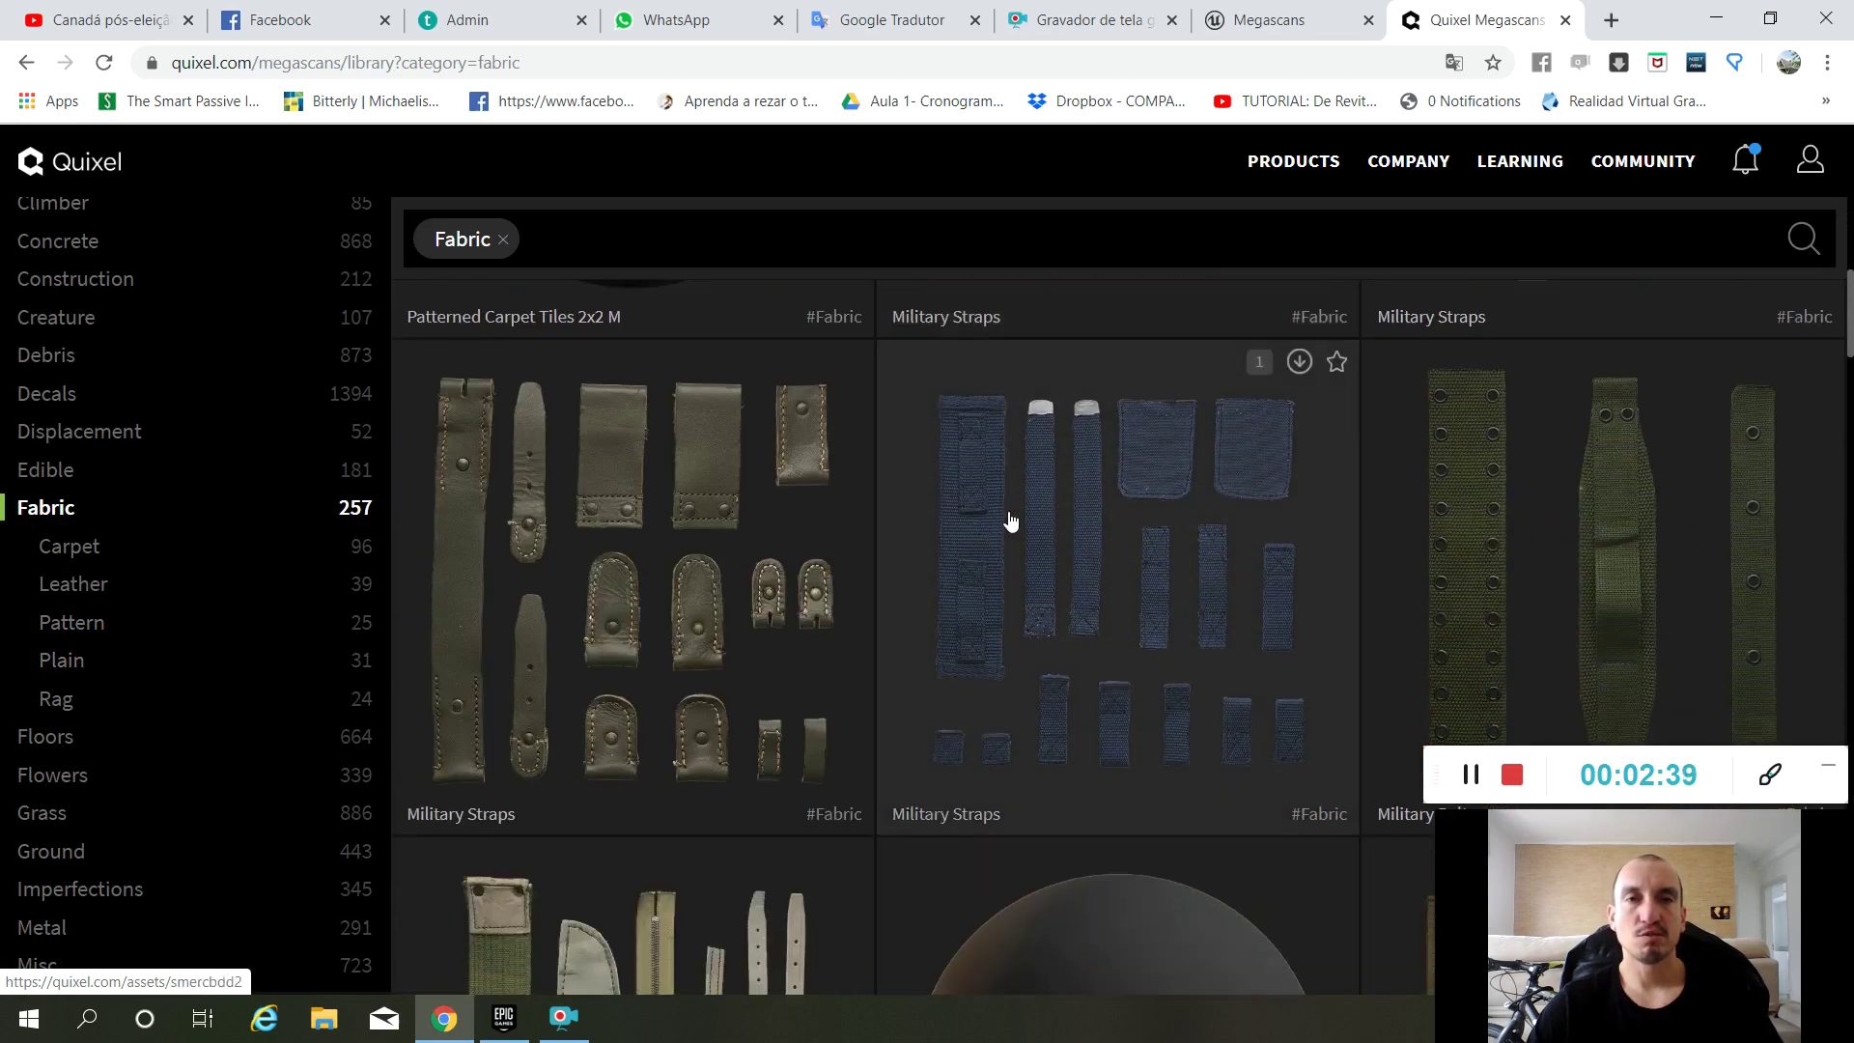
scroll(1012, 522, "down", 9)
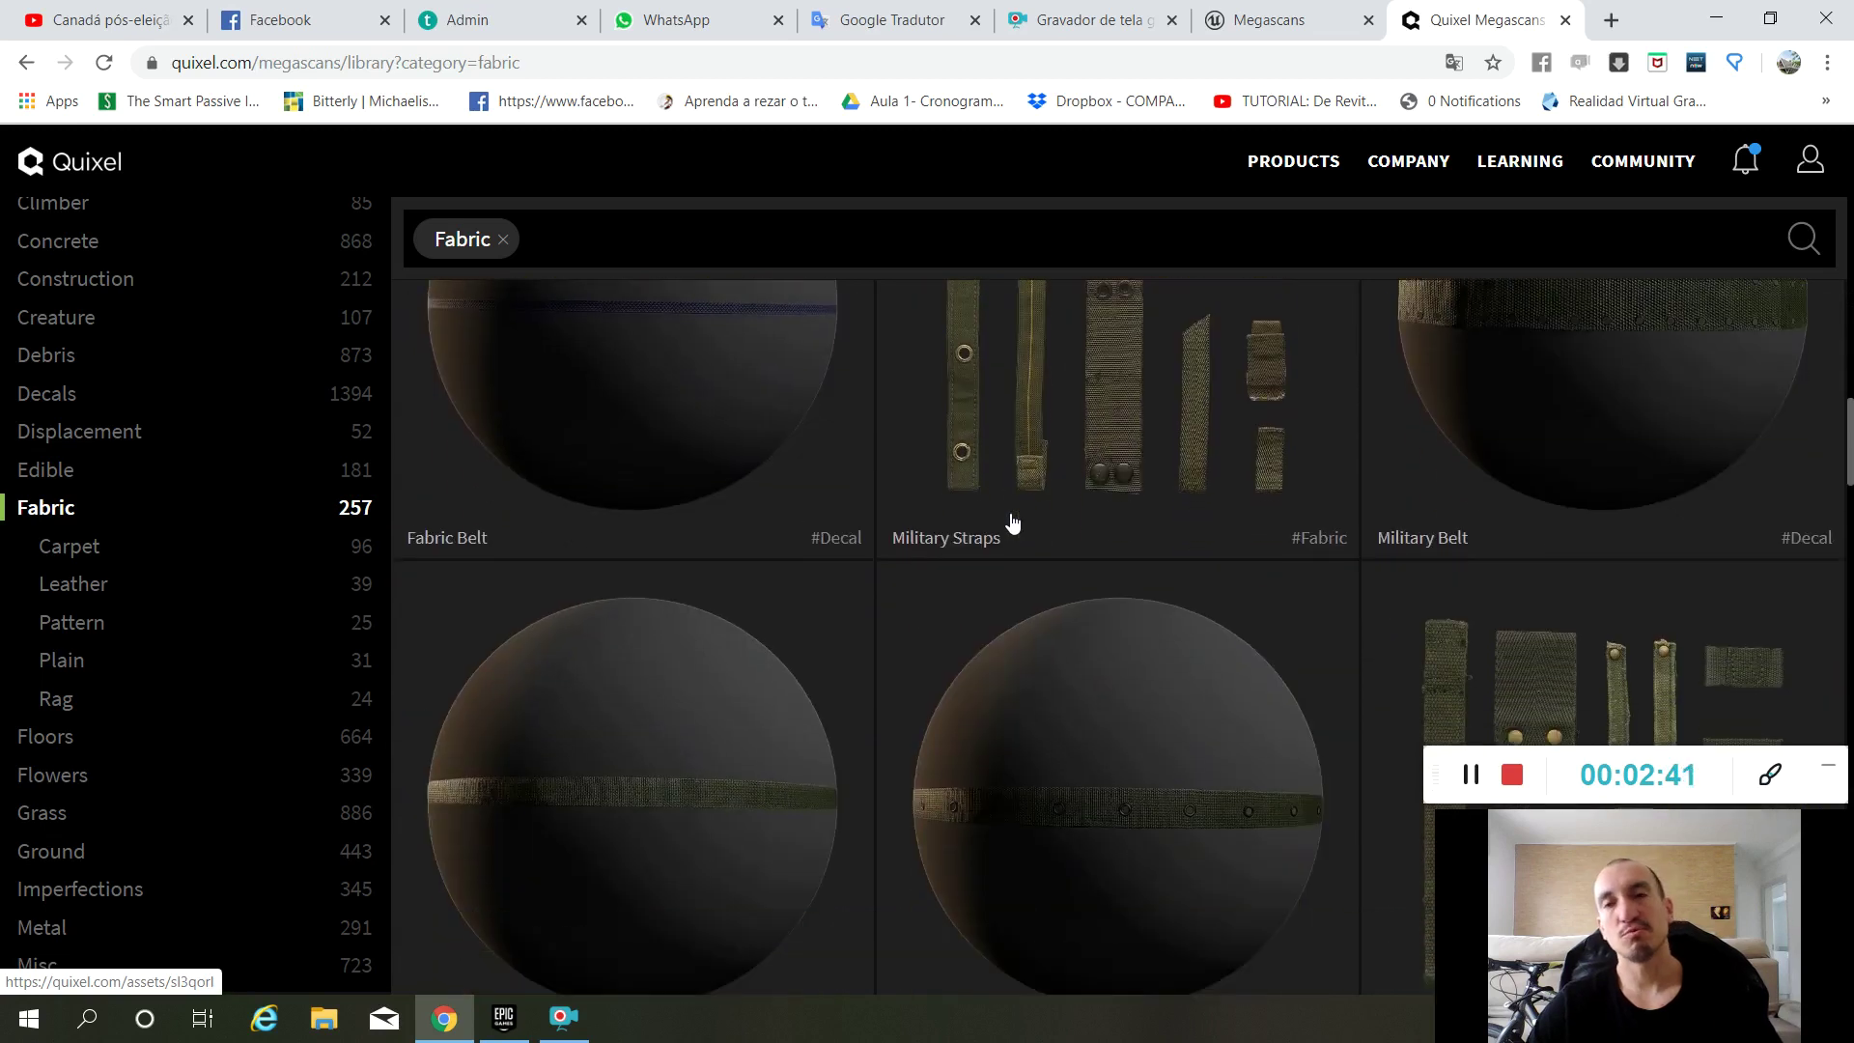
scroll(1028, 511, "down", 3)
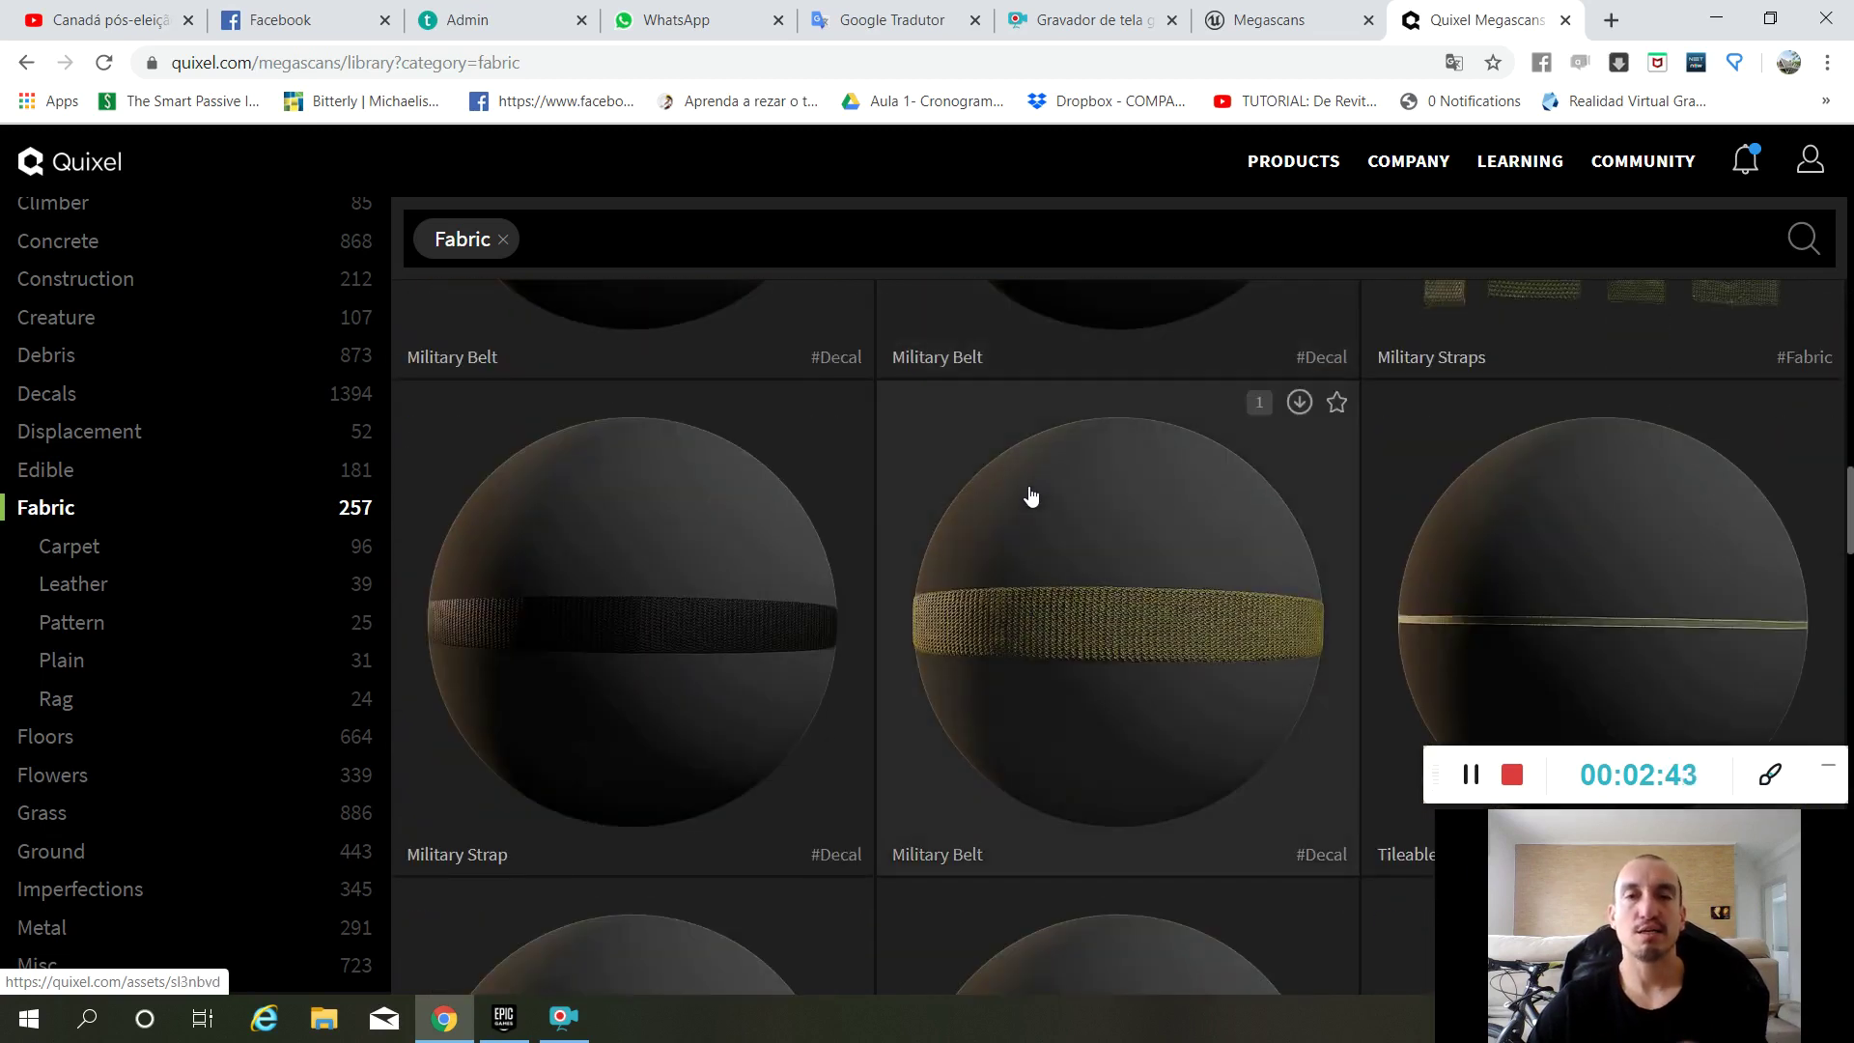
scroll(1031, 496, "down", 14)
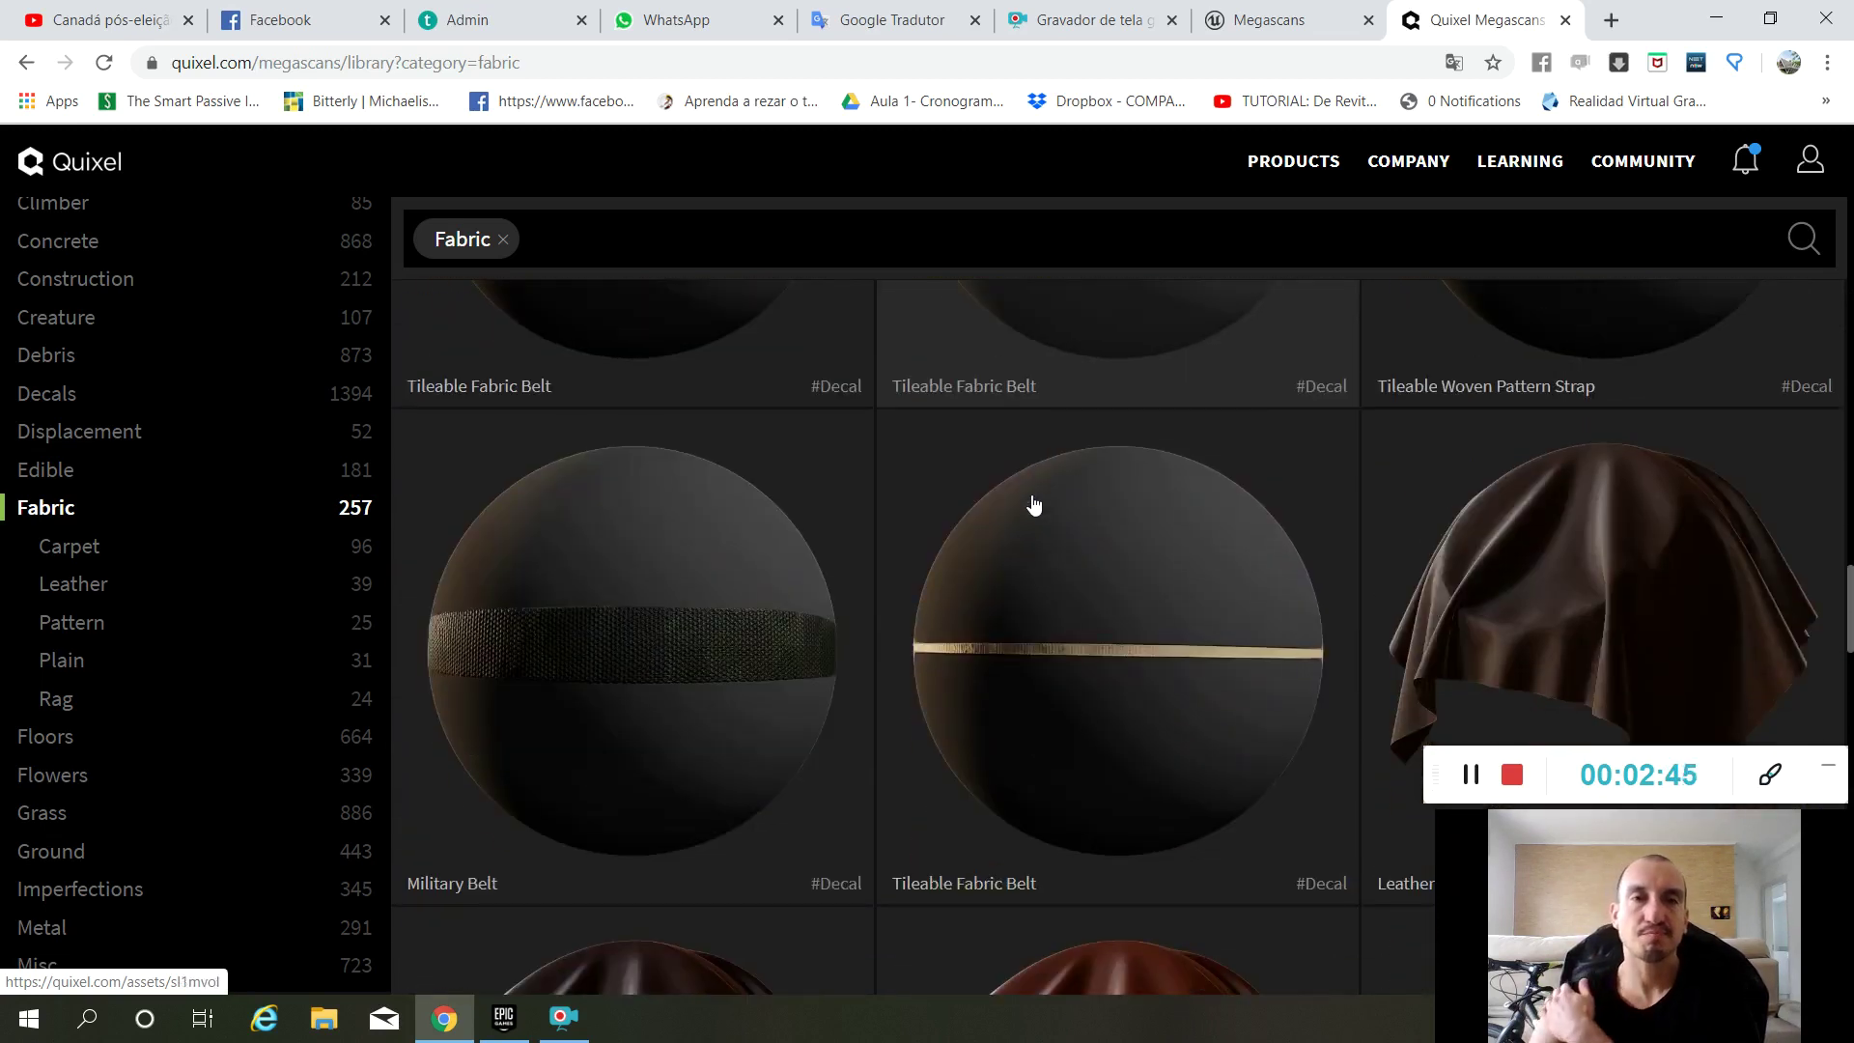
scroll(1035, 504, "down", 5)
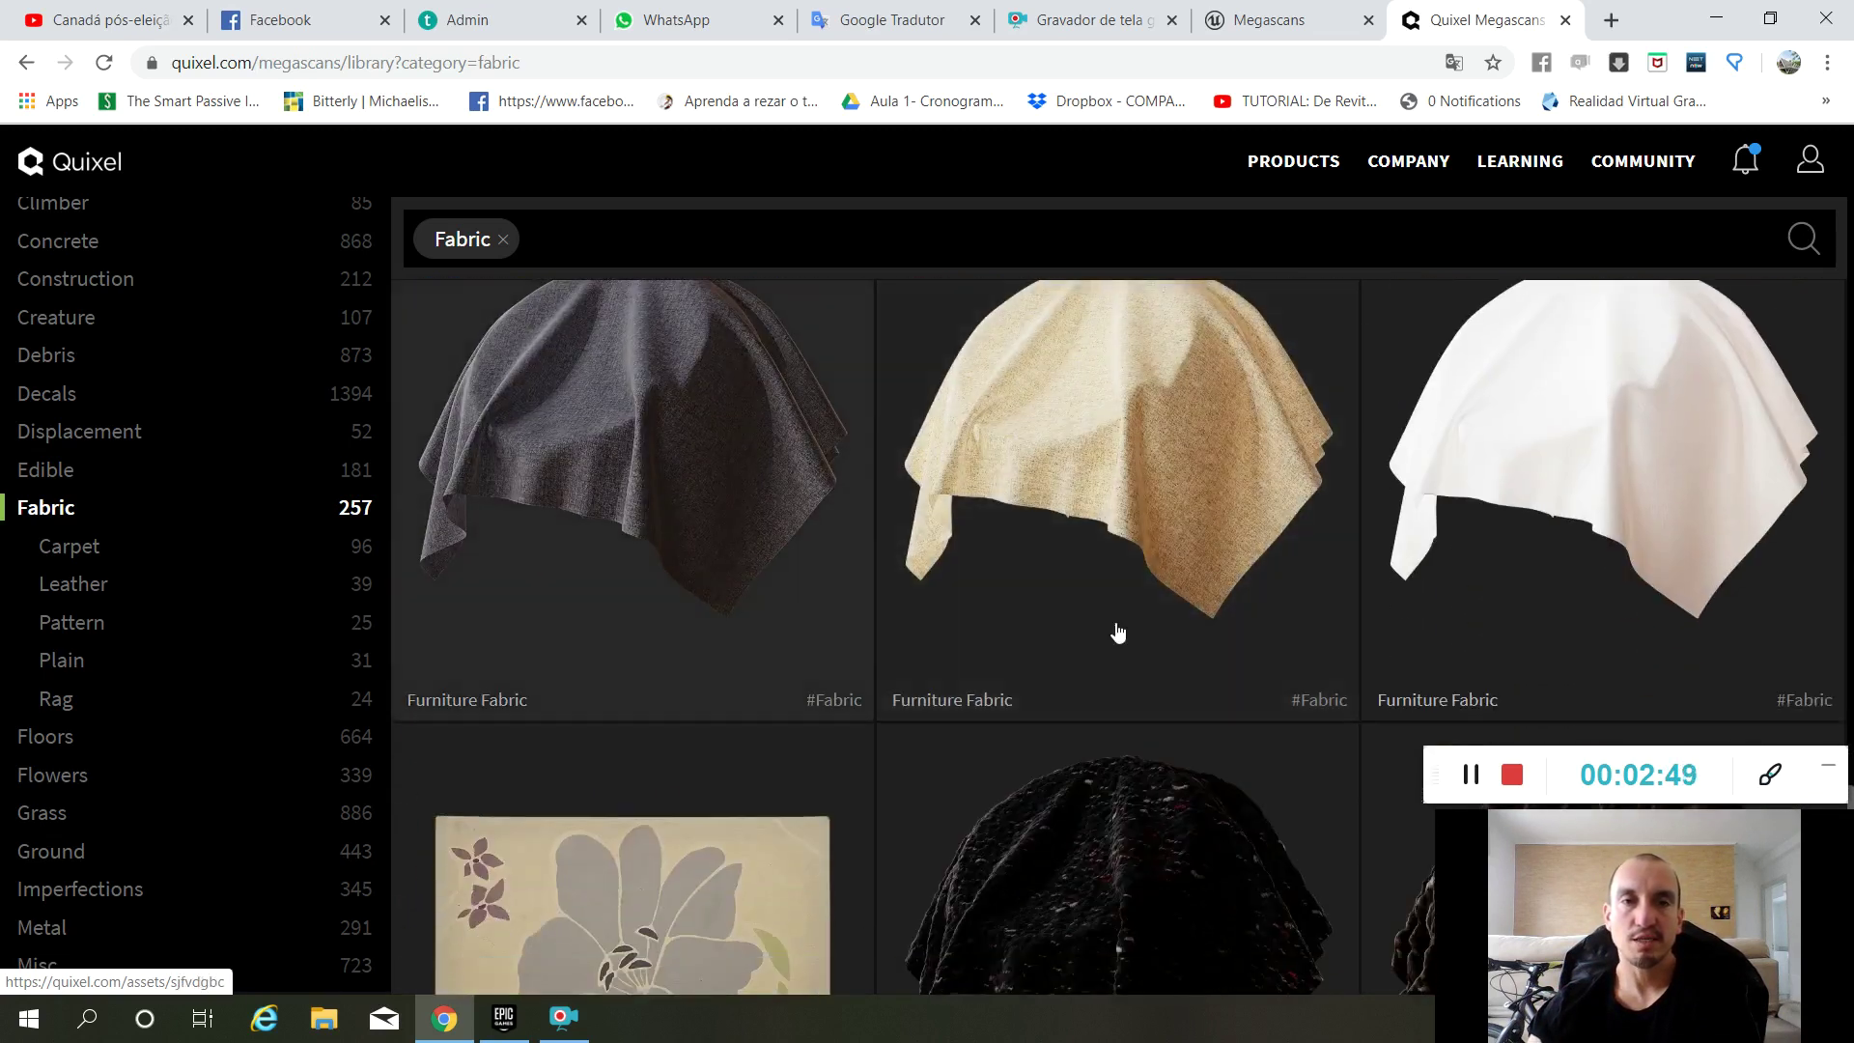
scroll(1117, 633, "down", 3)
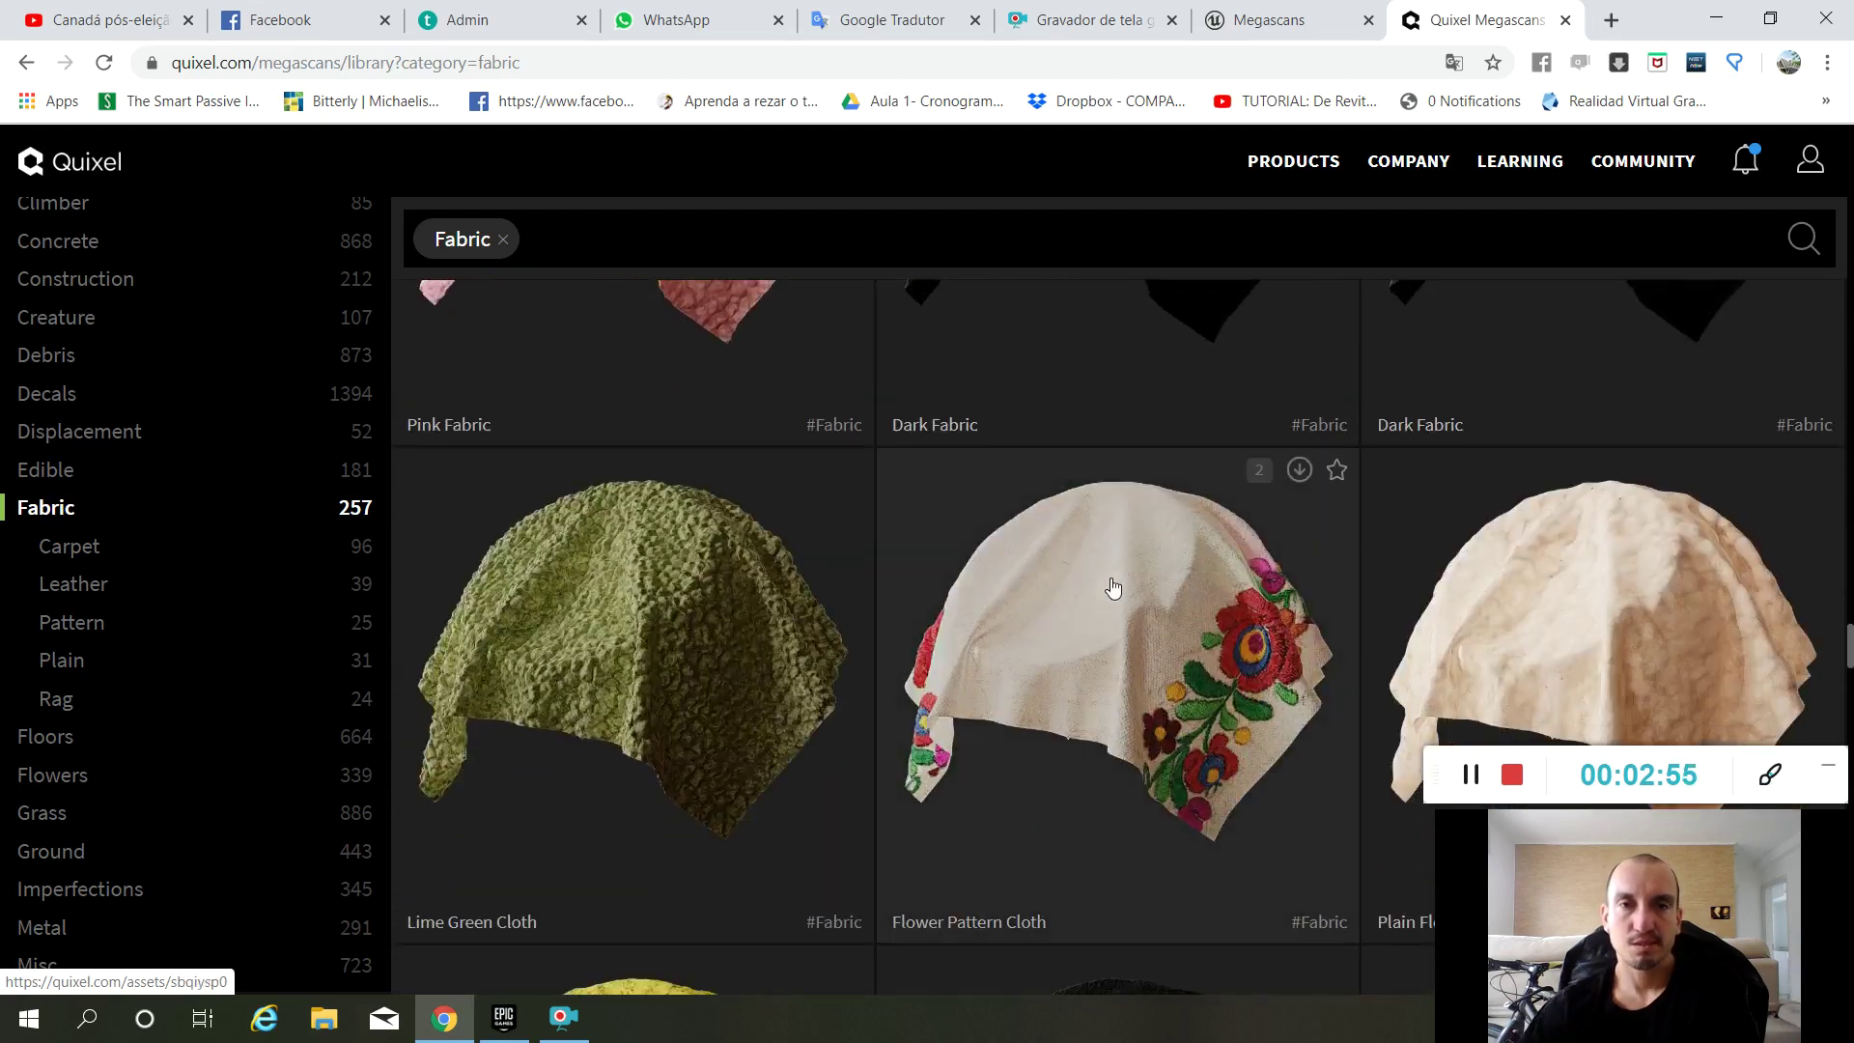
Look through the remaining Fabric assets, including cloths, rags and carpets, and narrow the library to the Carpet subcategory.
scroll(1113, 586, "down", 9)
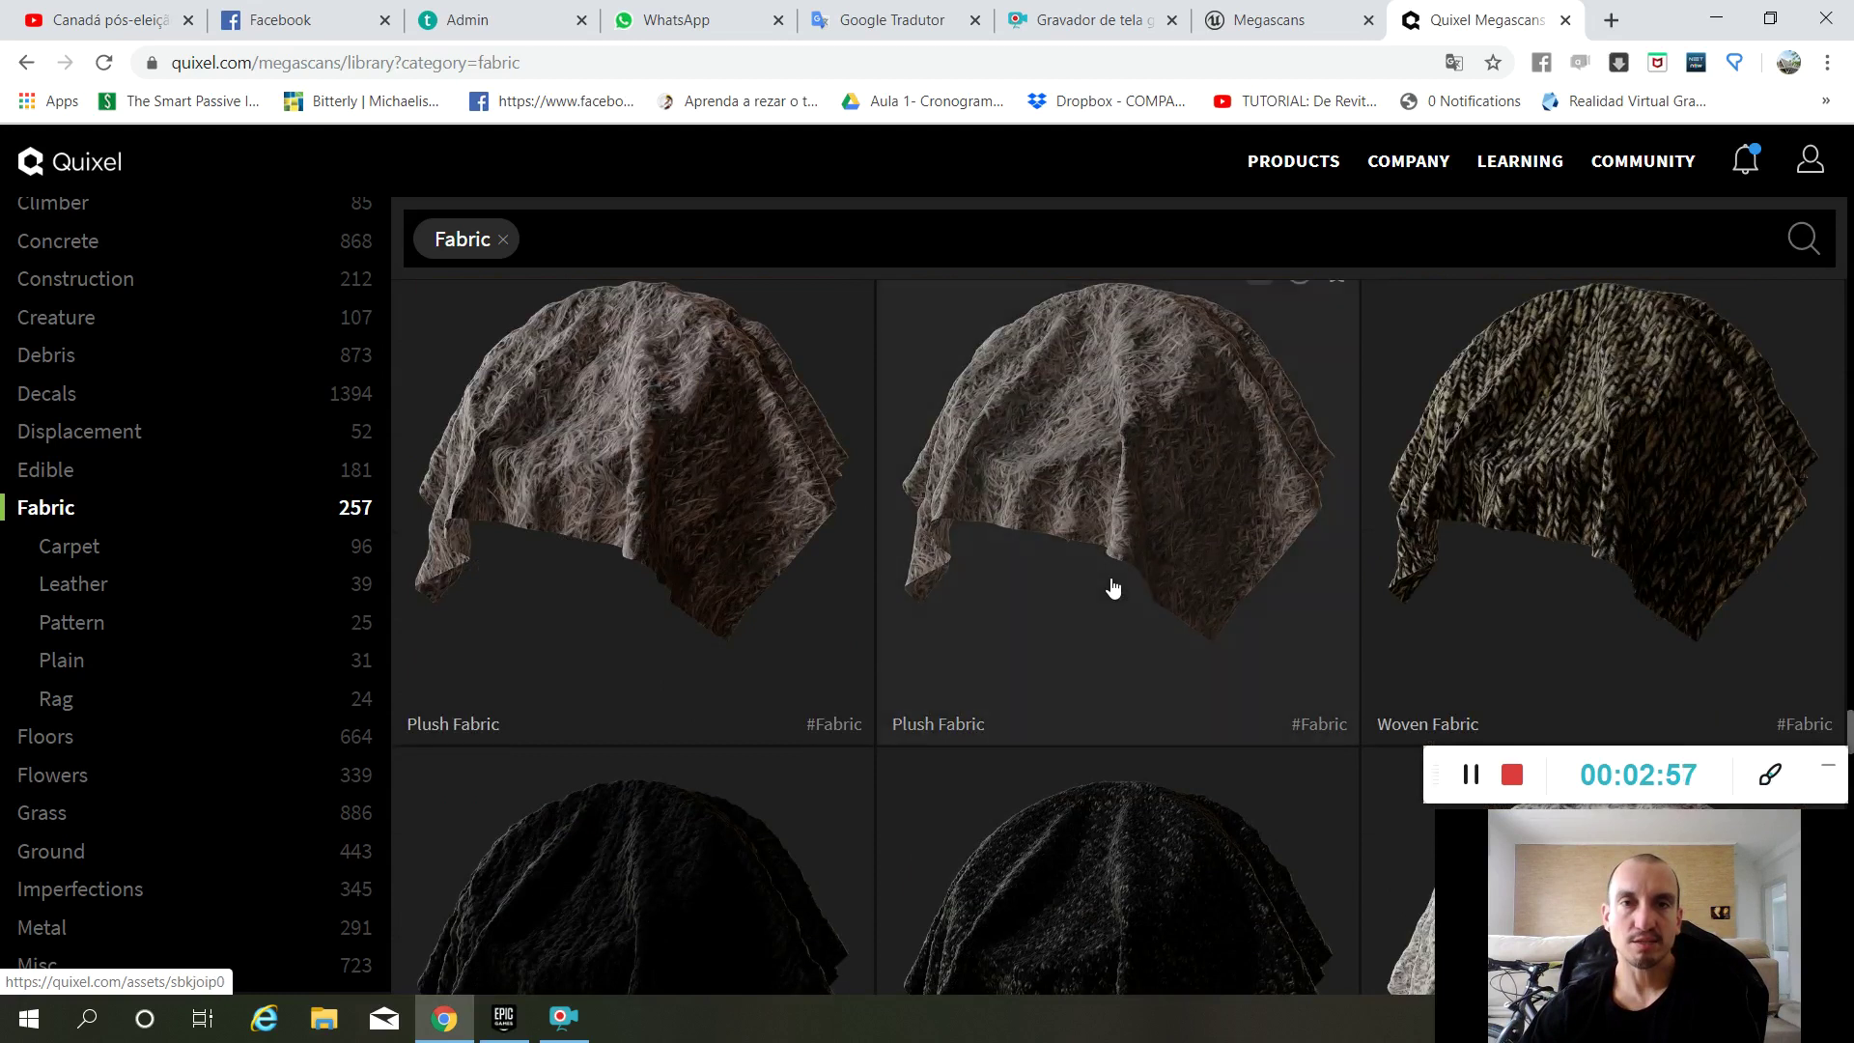
scroll(1113, 586, "down", 9)
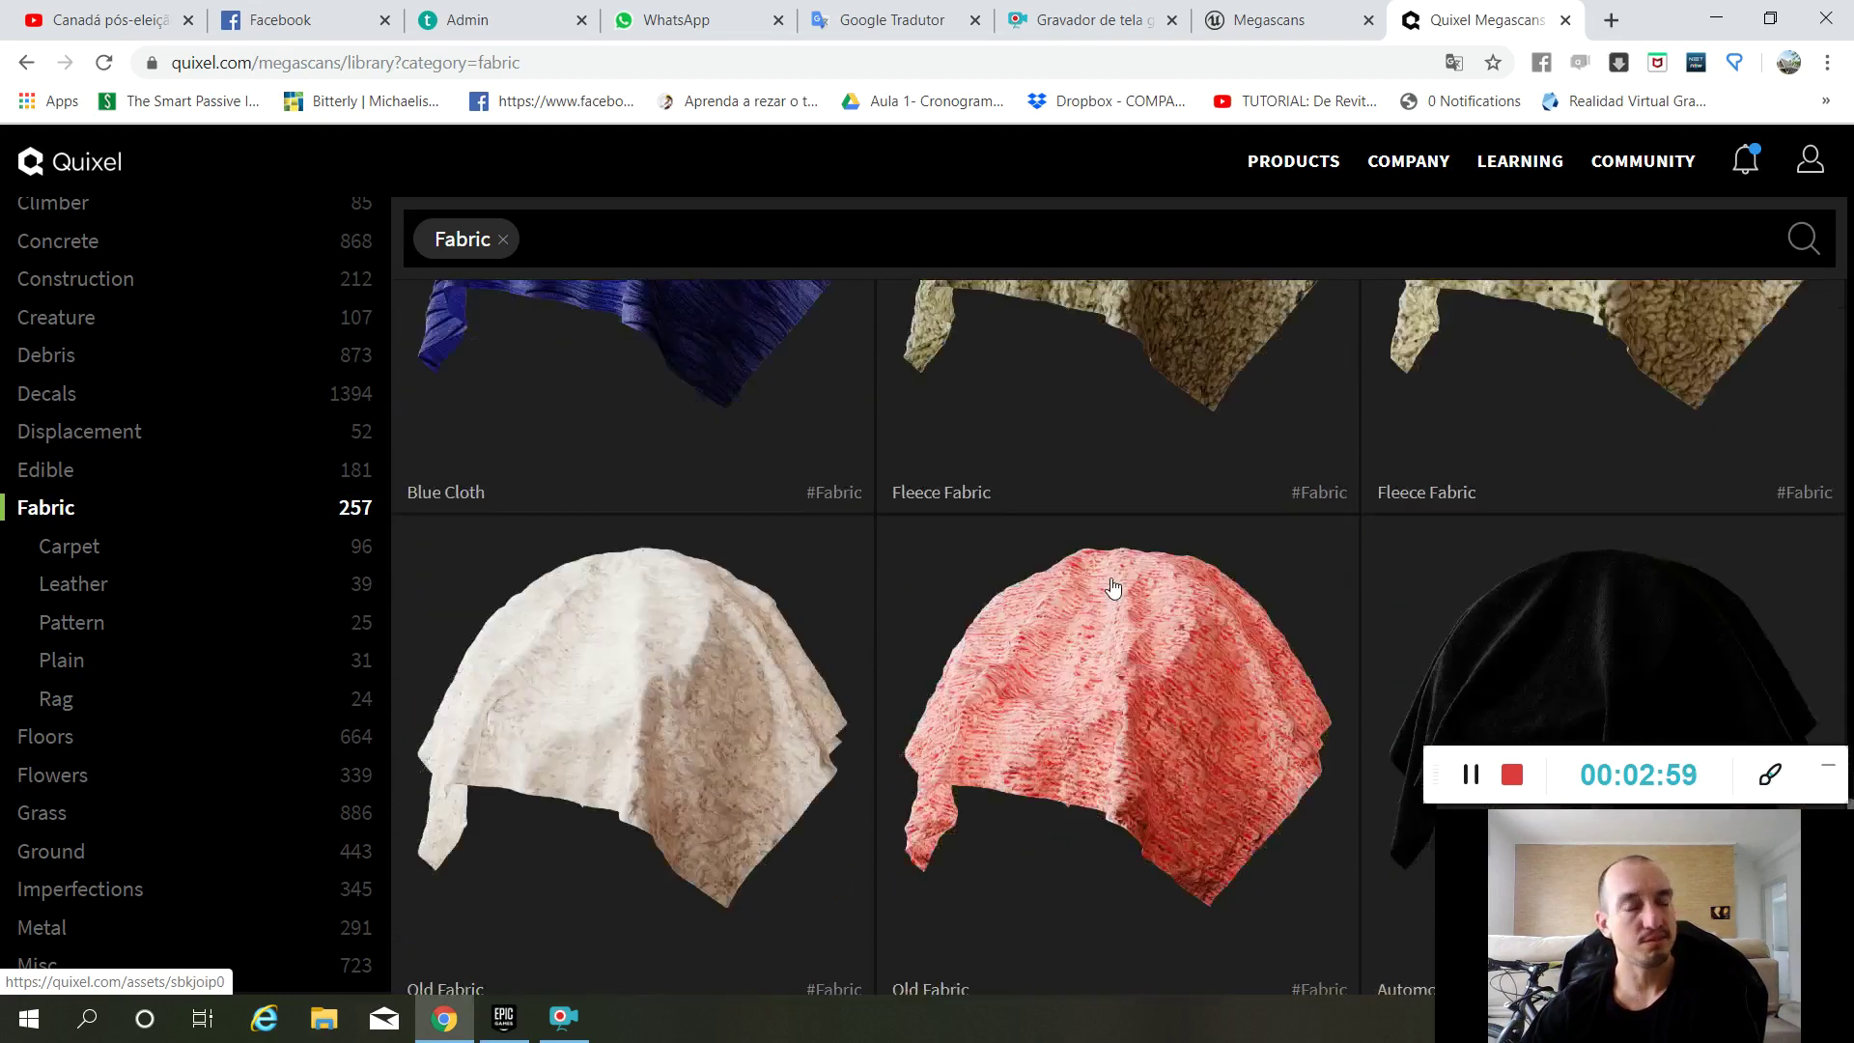
scroll(1145, 646, "down", 10)
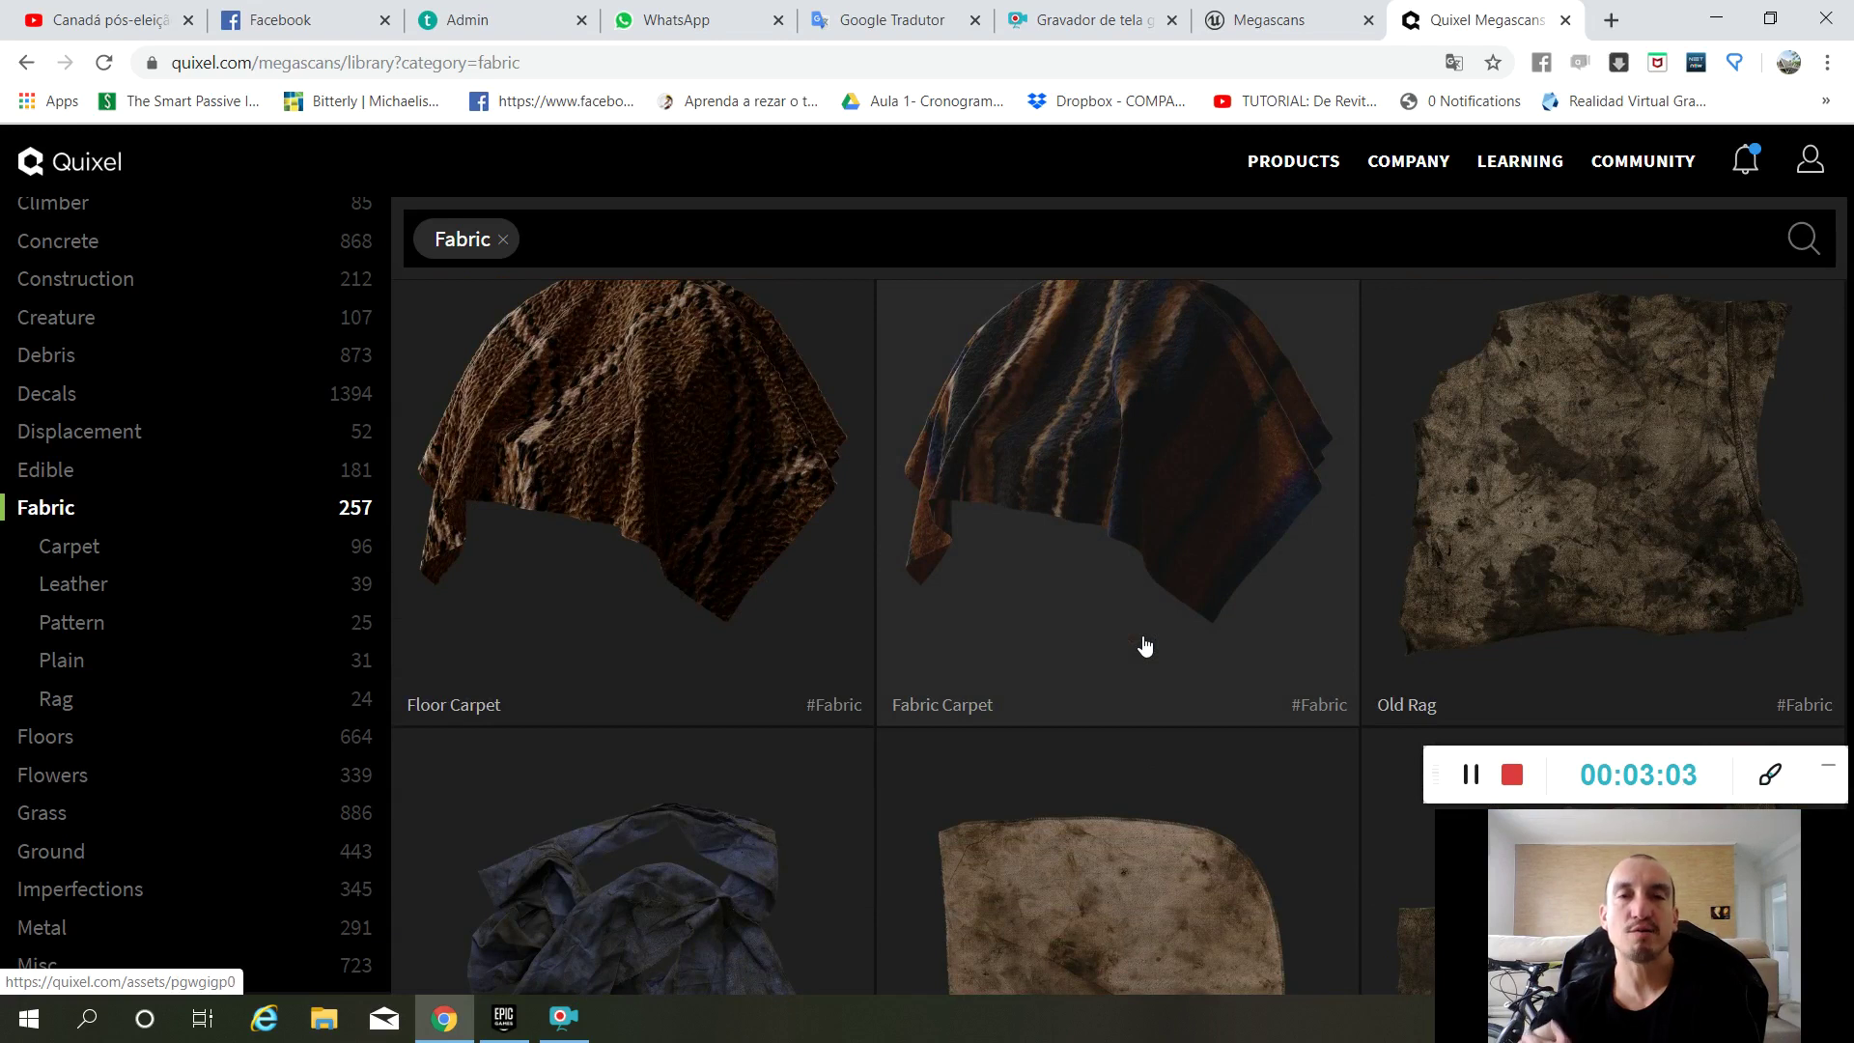
scroll(1145, 646, "down", 6)
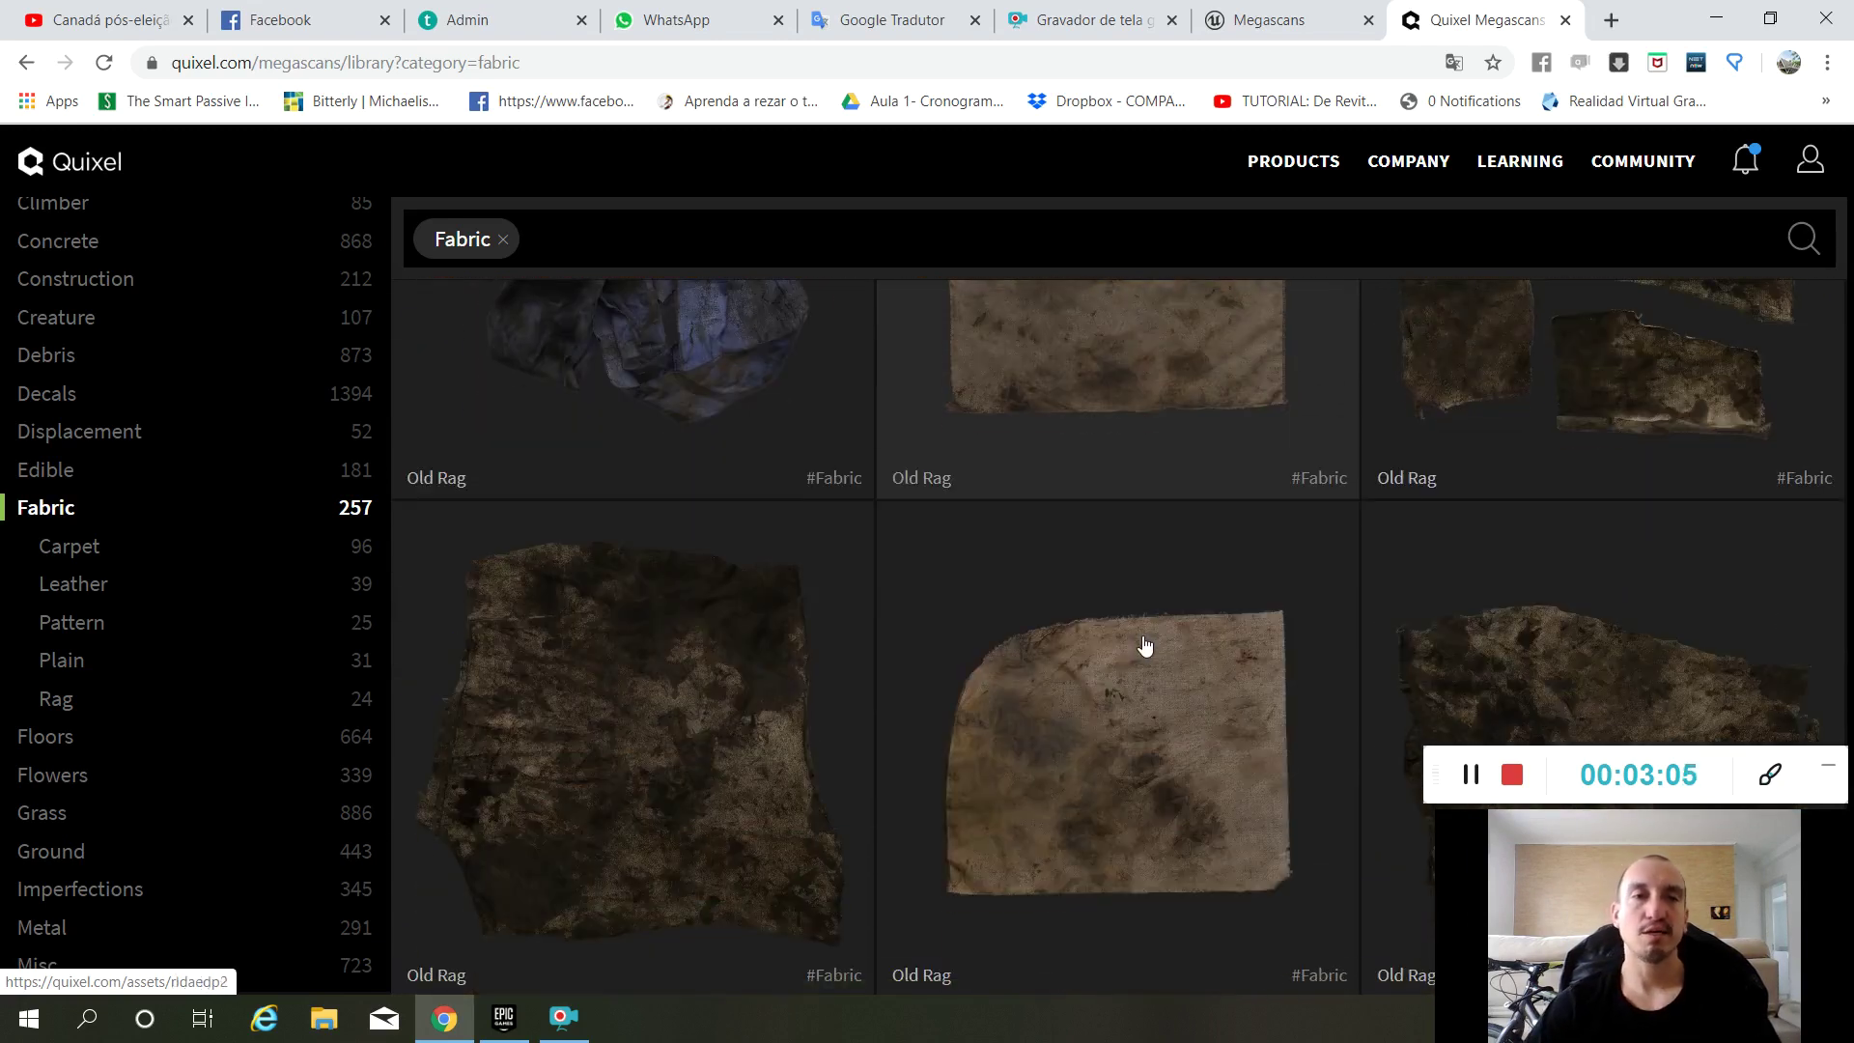
scroll(1145, 646, "down", 9)
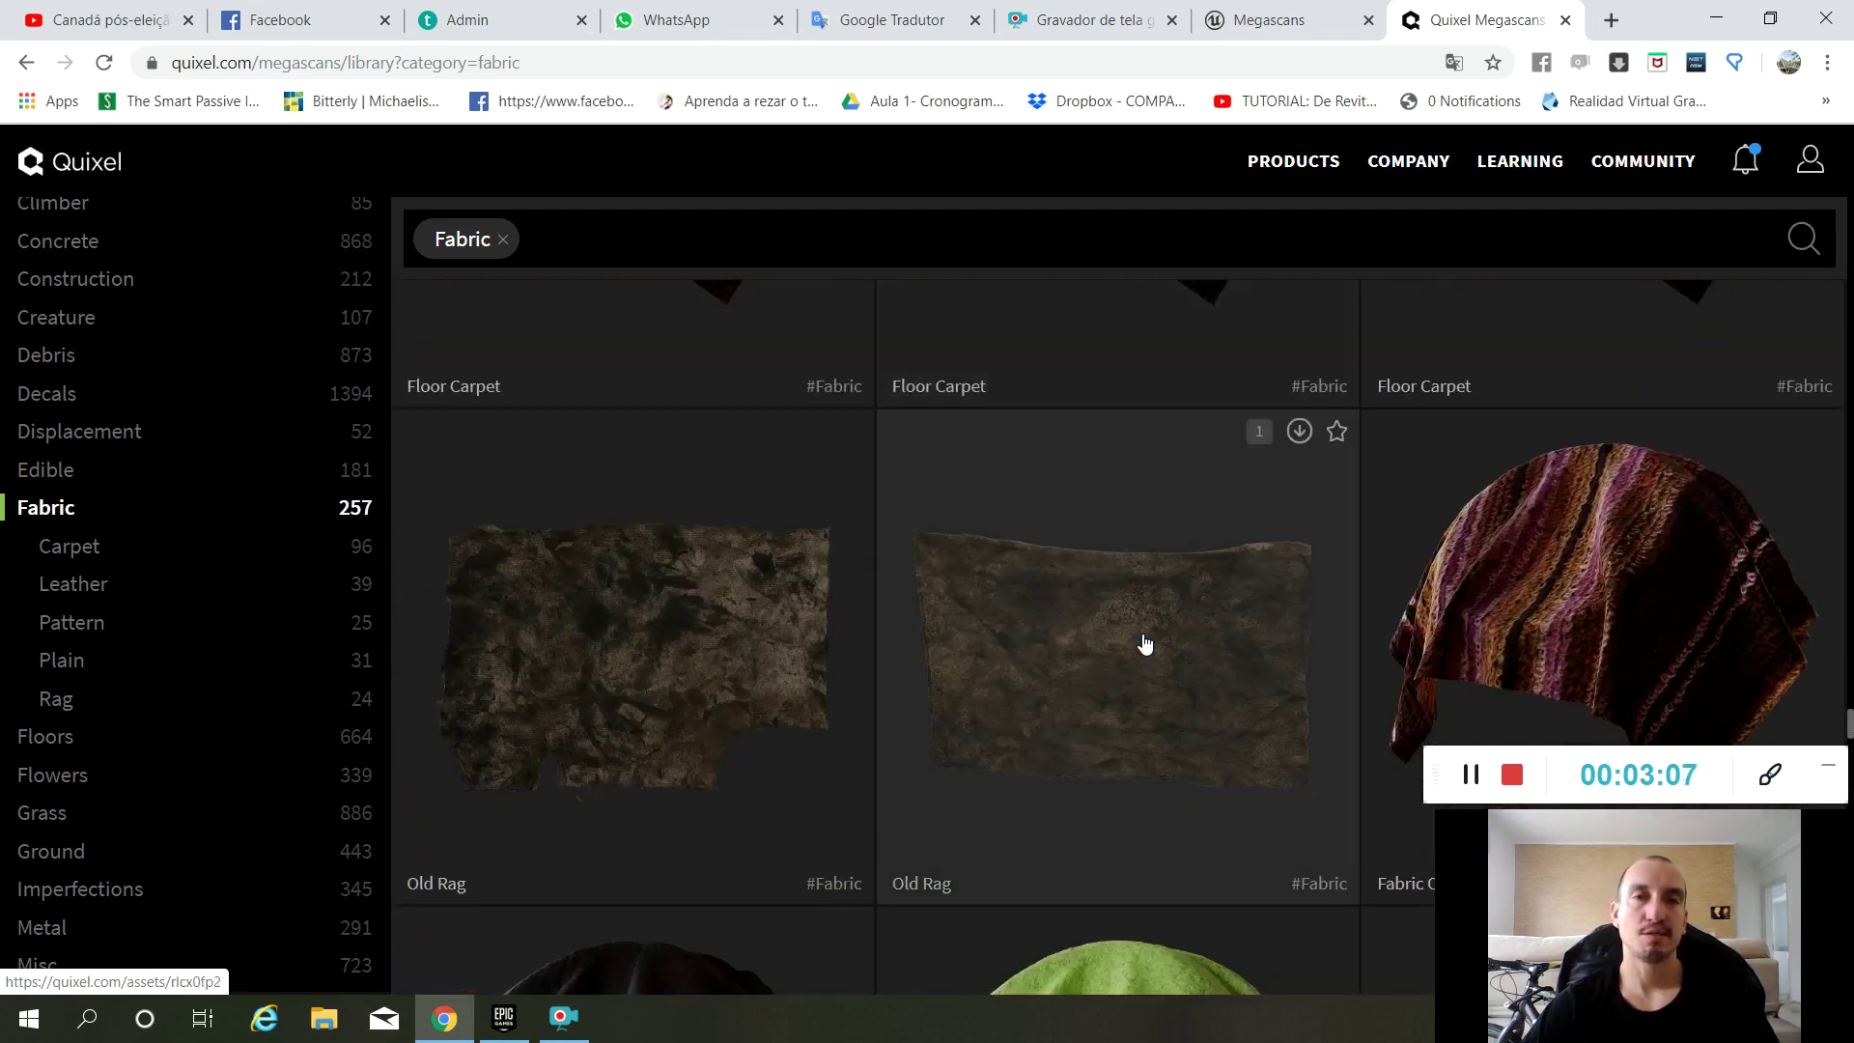
scroll(1145, 646, "down", 10)
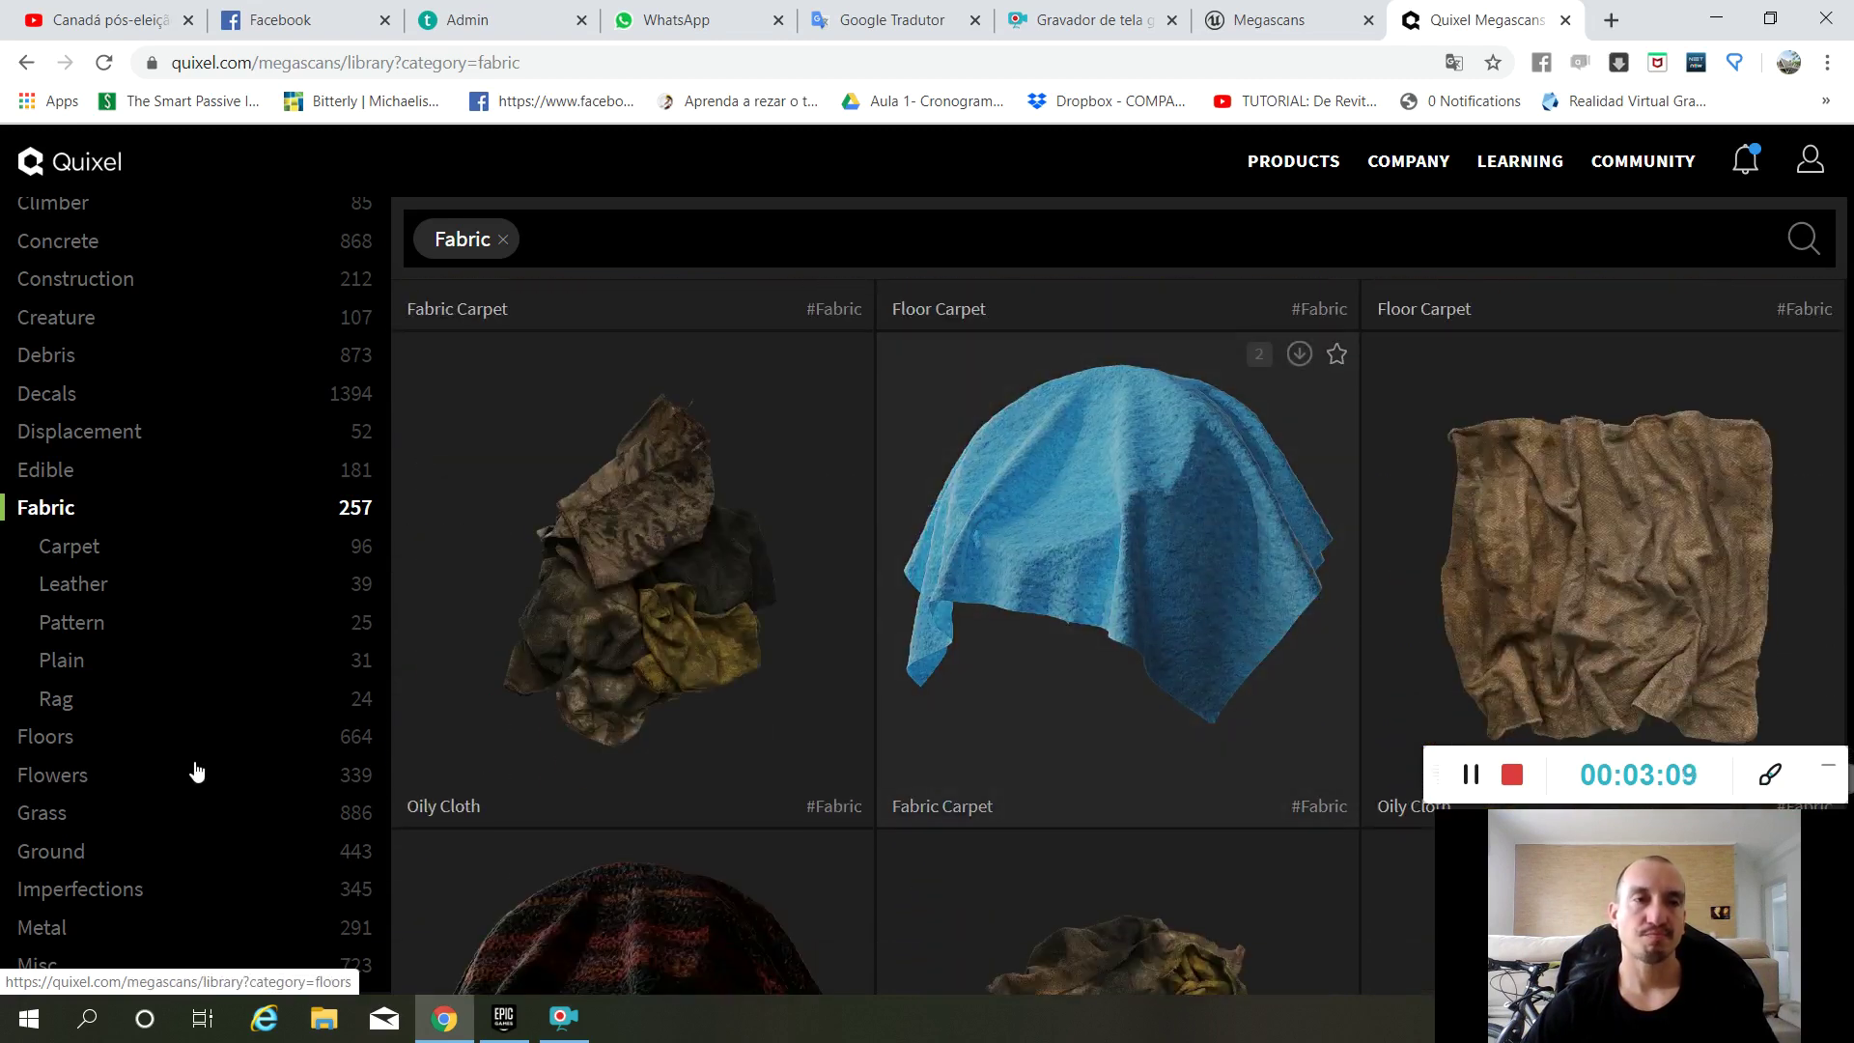
left_click(107, 552)
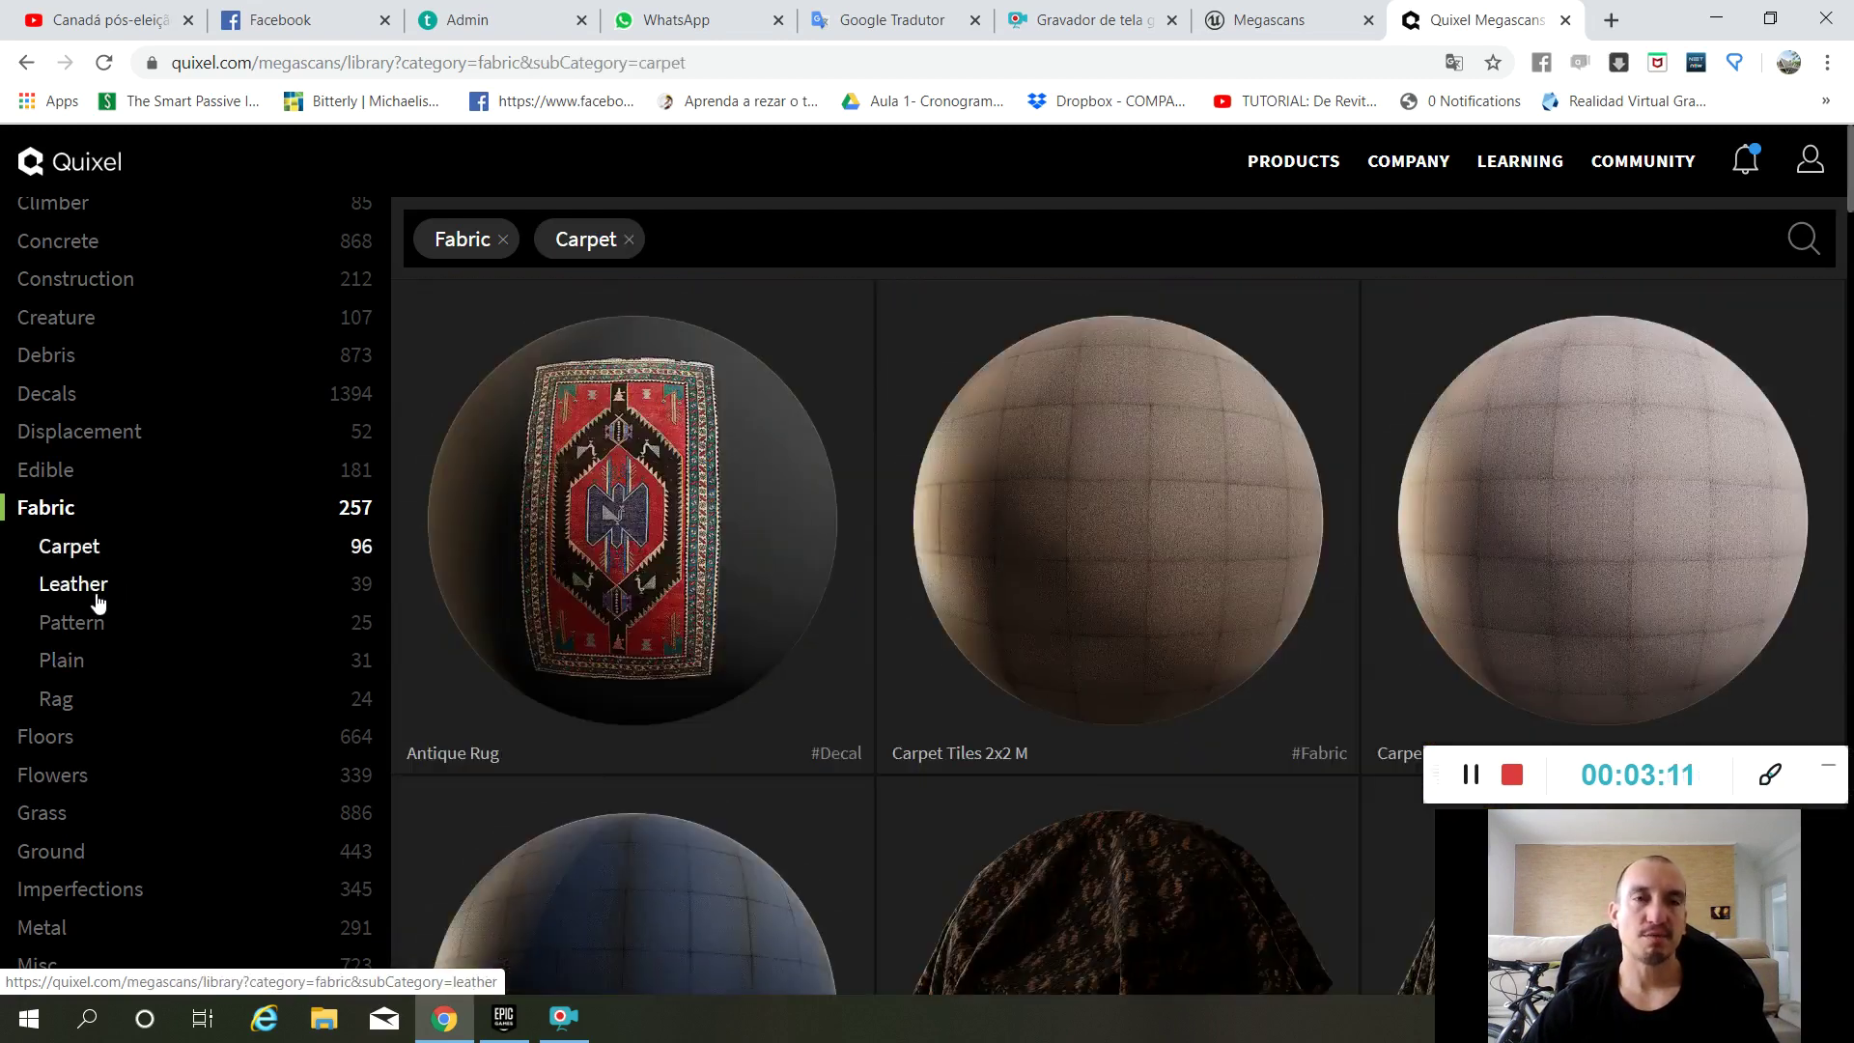
Return to the Unreal Engine Marketplace Megascans page and look through the free collections listed there.
left_click(1264, 20)
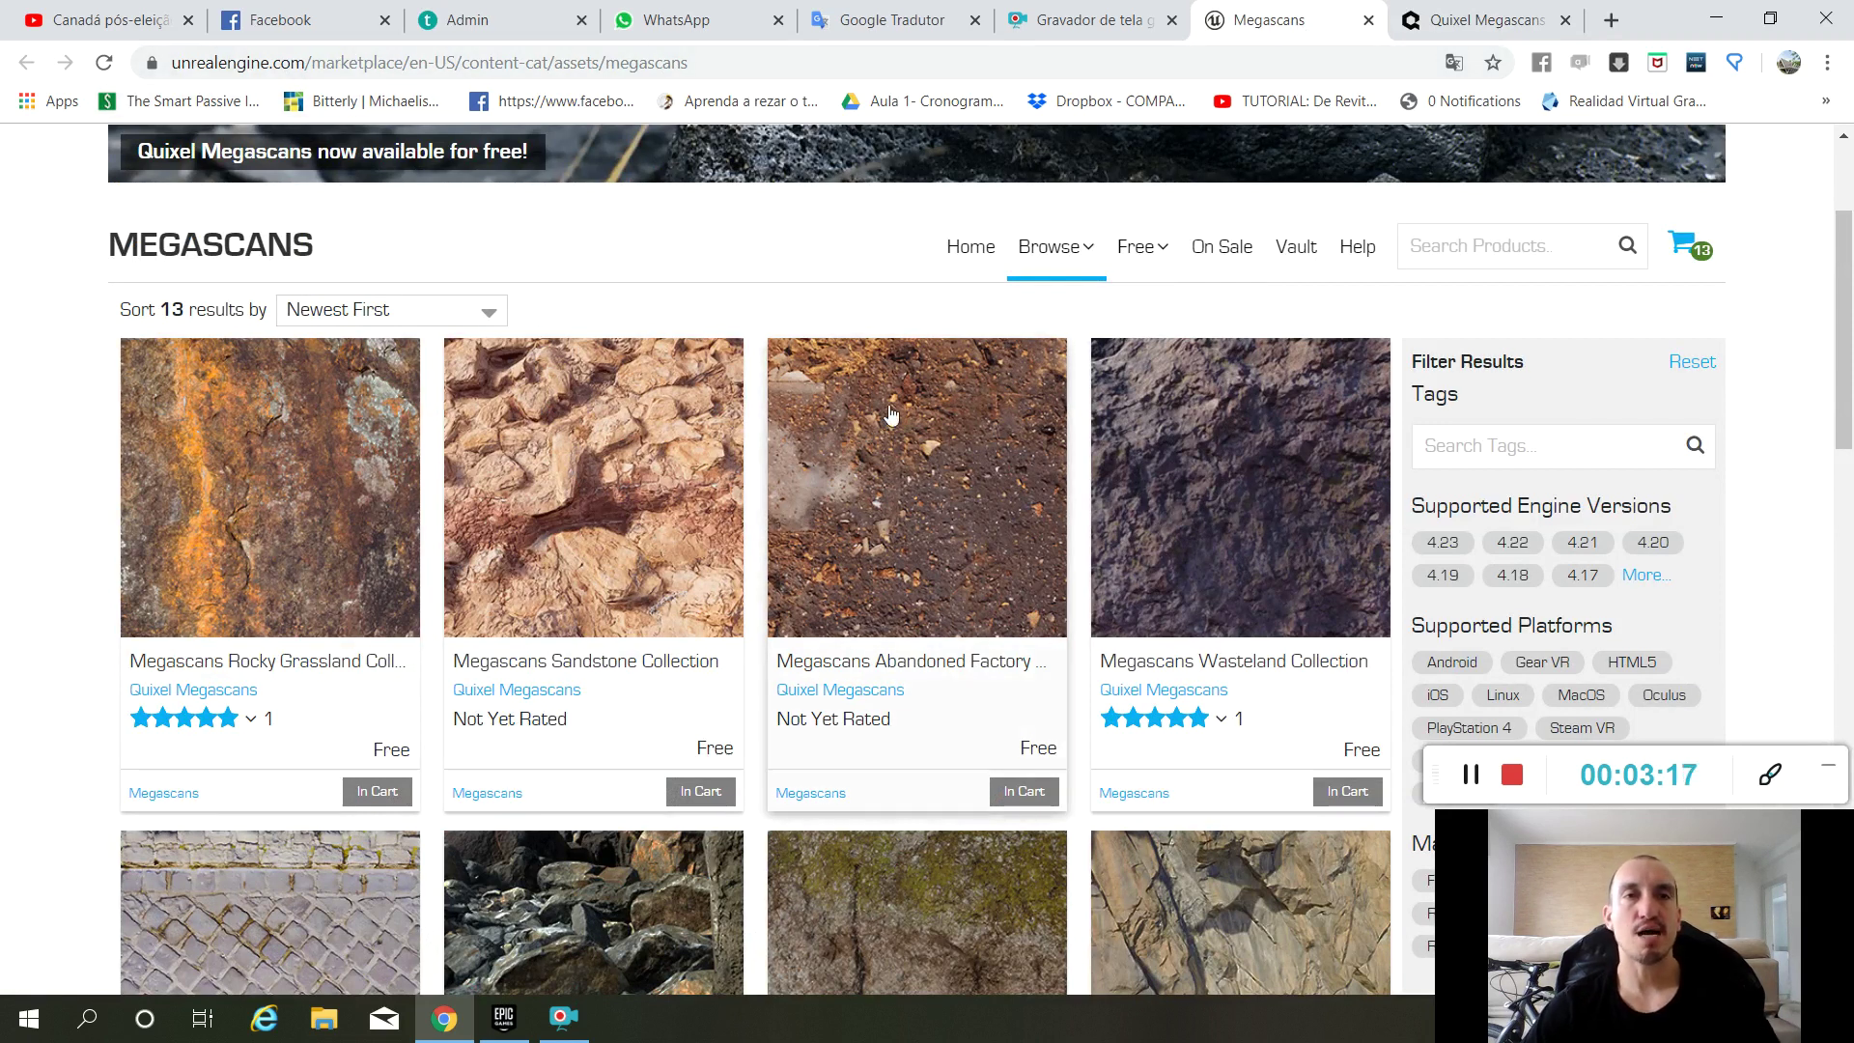
scroll(784, 604, "down", 1)
scroll(783, 604, "down", 5)
scroll(784, 603, "down", 3)
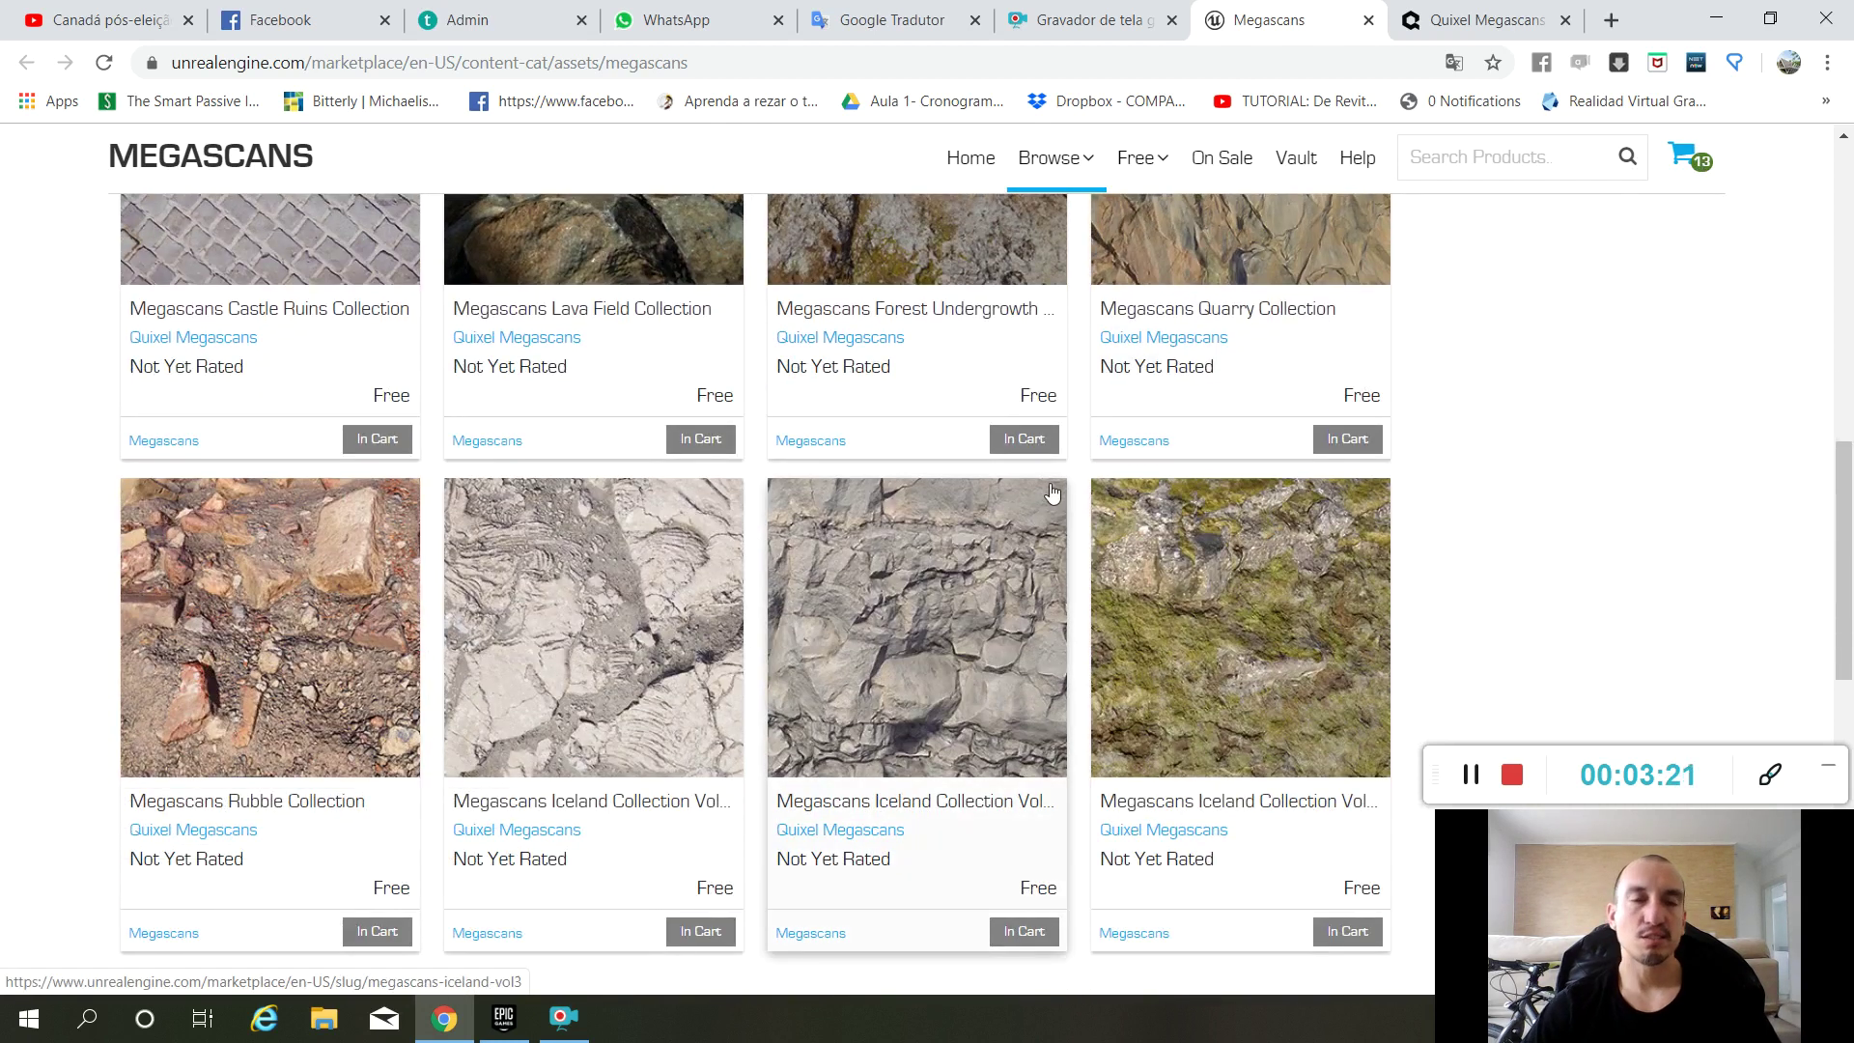
scroll(816, 608, "down", 4)
scroll(335, 729, "down", 4)
scroll(335, 729, "up", 20)
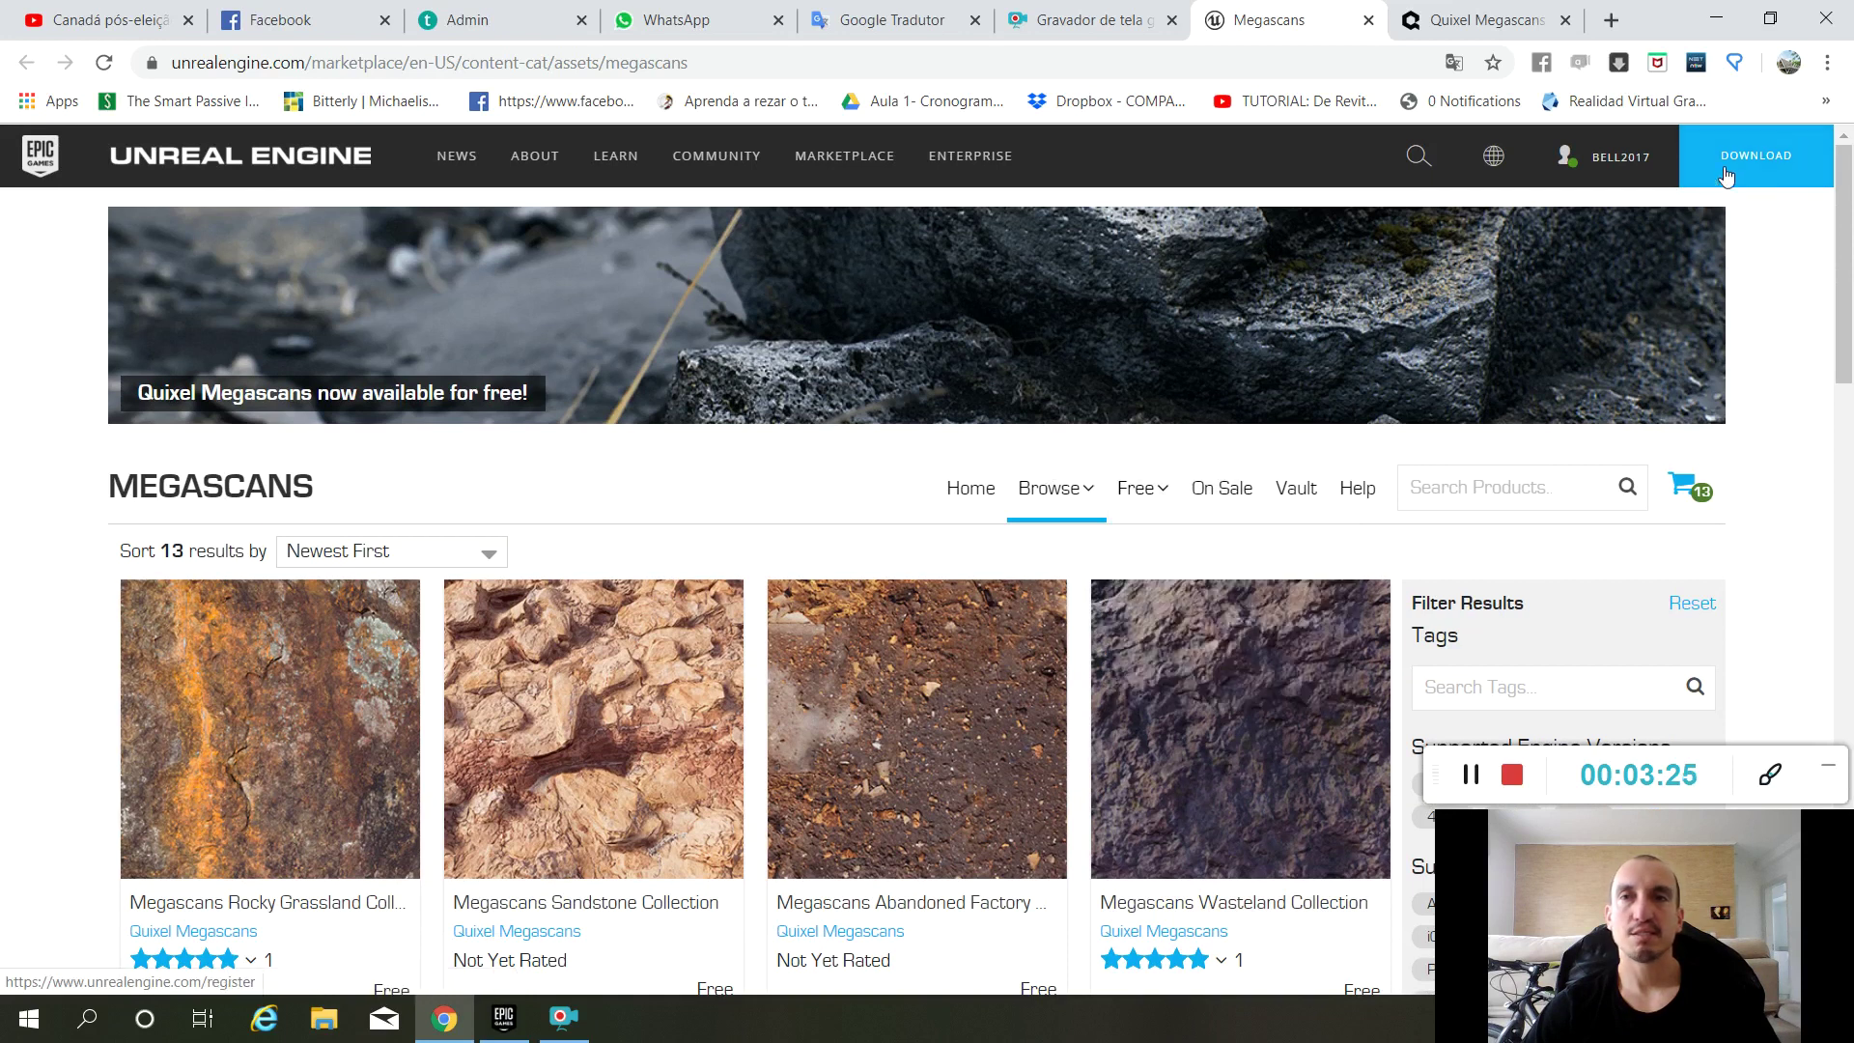
Open the Marketplace shopping cart and proceed to checkout with the free Megascans collections.
mouse_move(1607, 173)
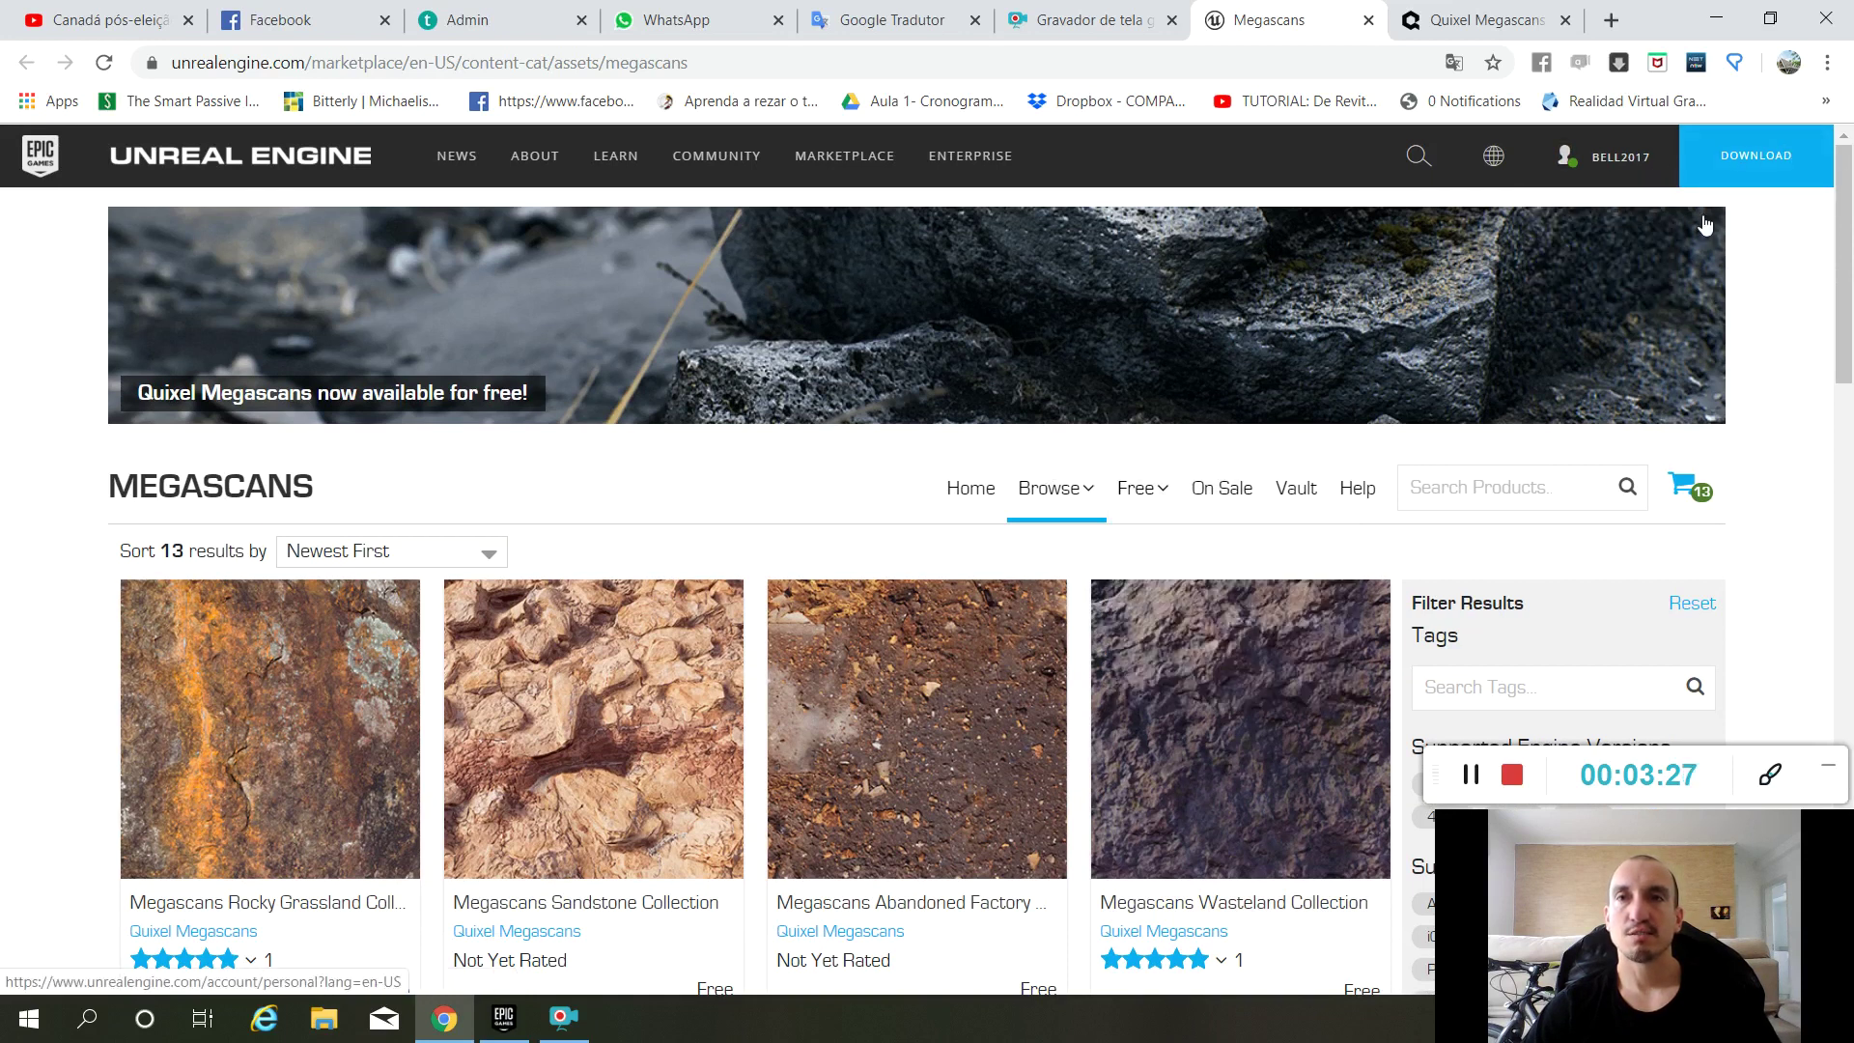
mouse_move(1678, 484)
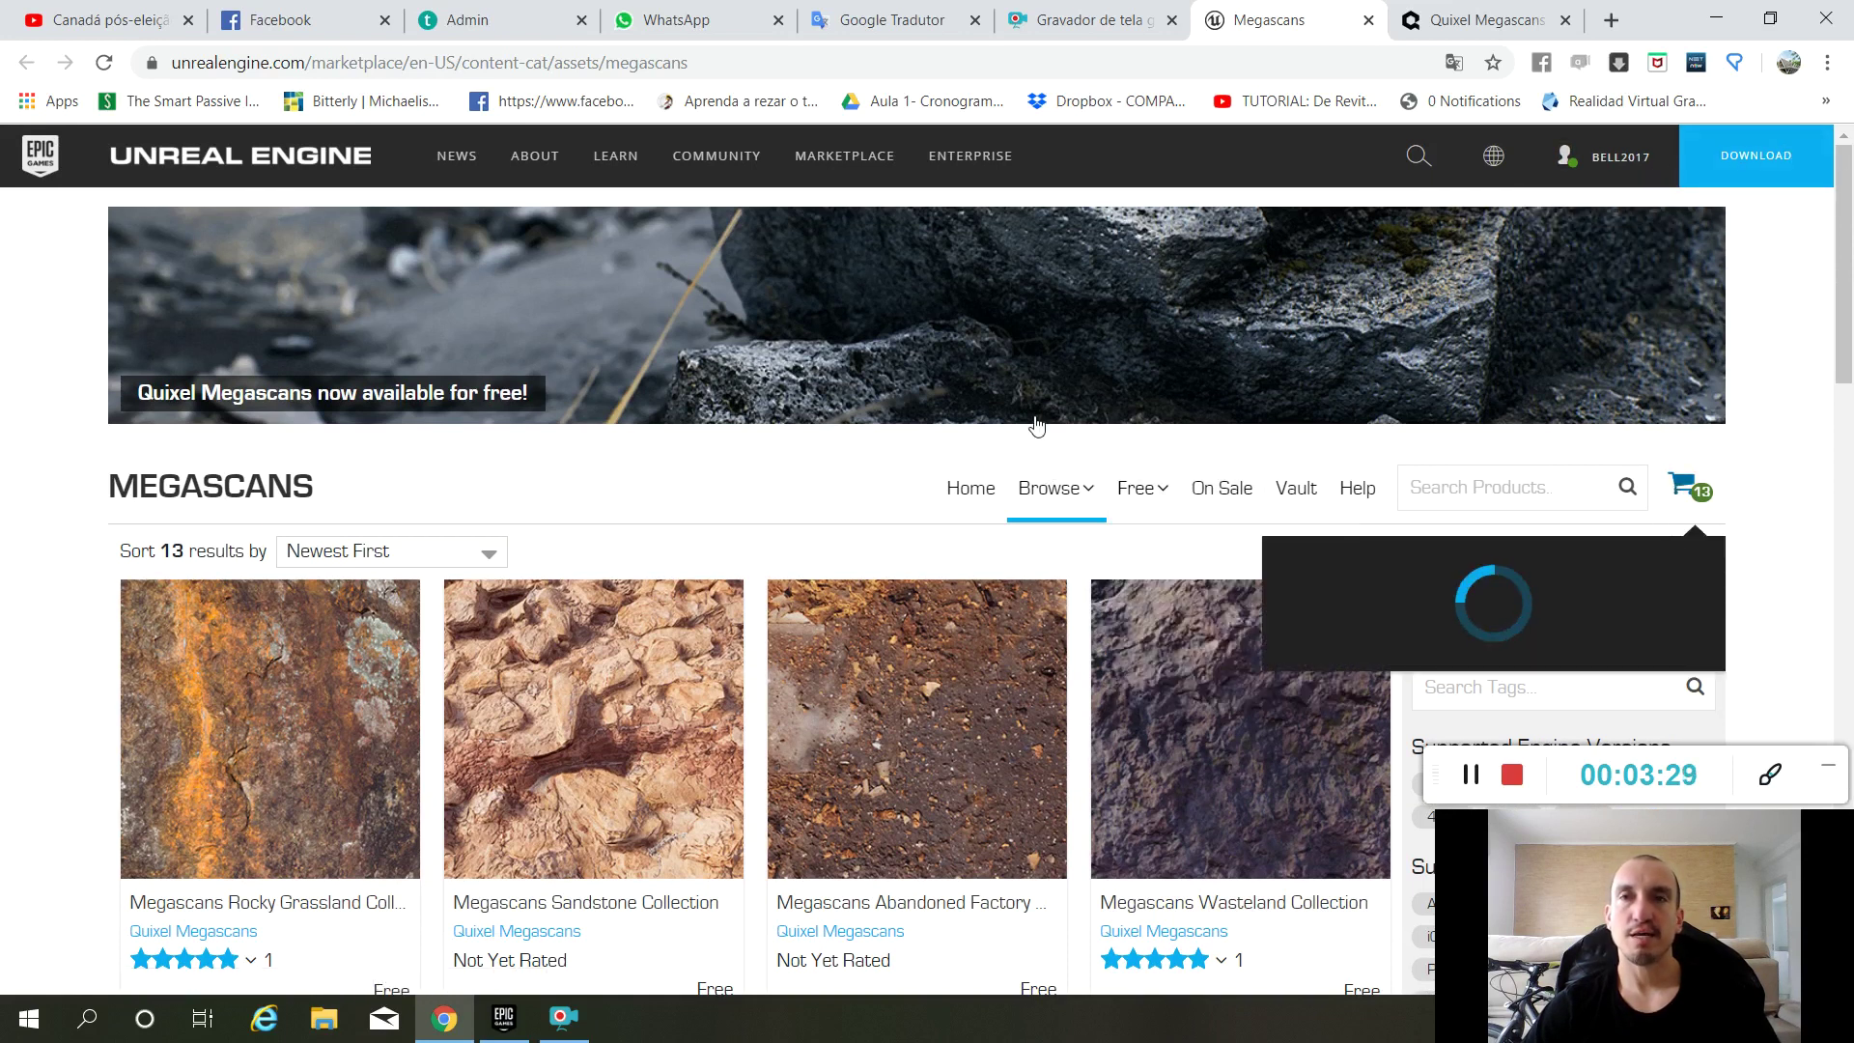
scroll(1039, 421, "down", 1)
scroll(1550, 317, "up", 1)
scroll(1583, 386, "down", 7)
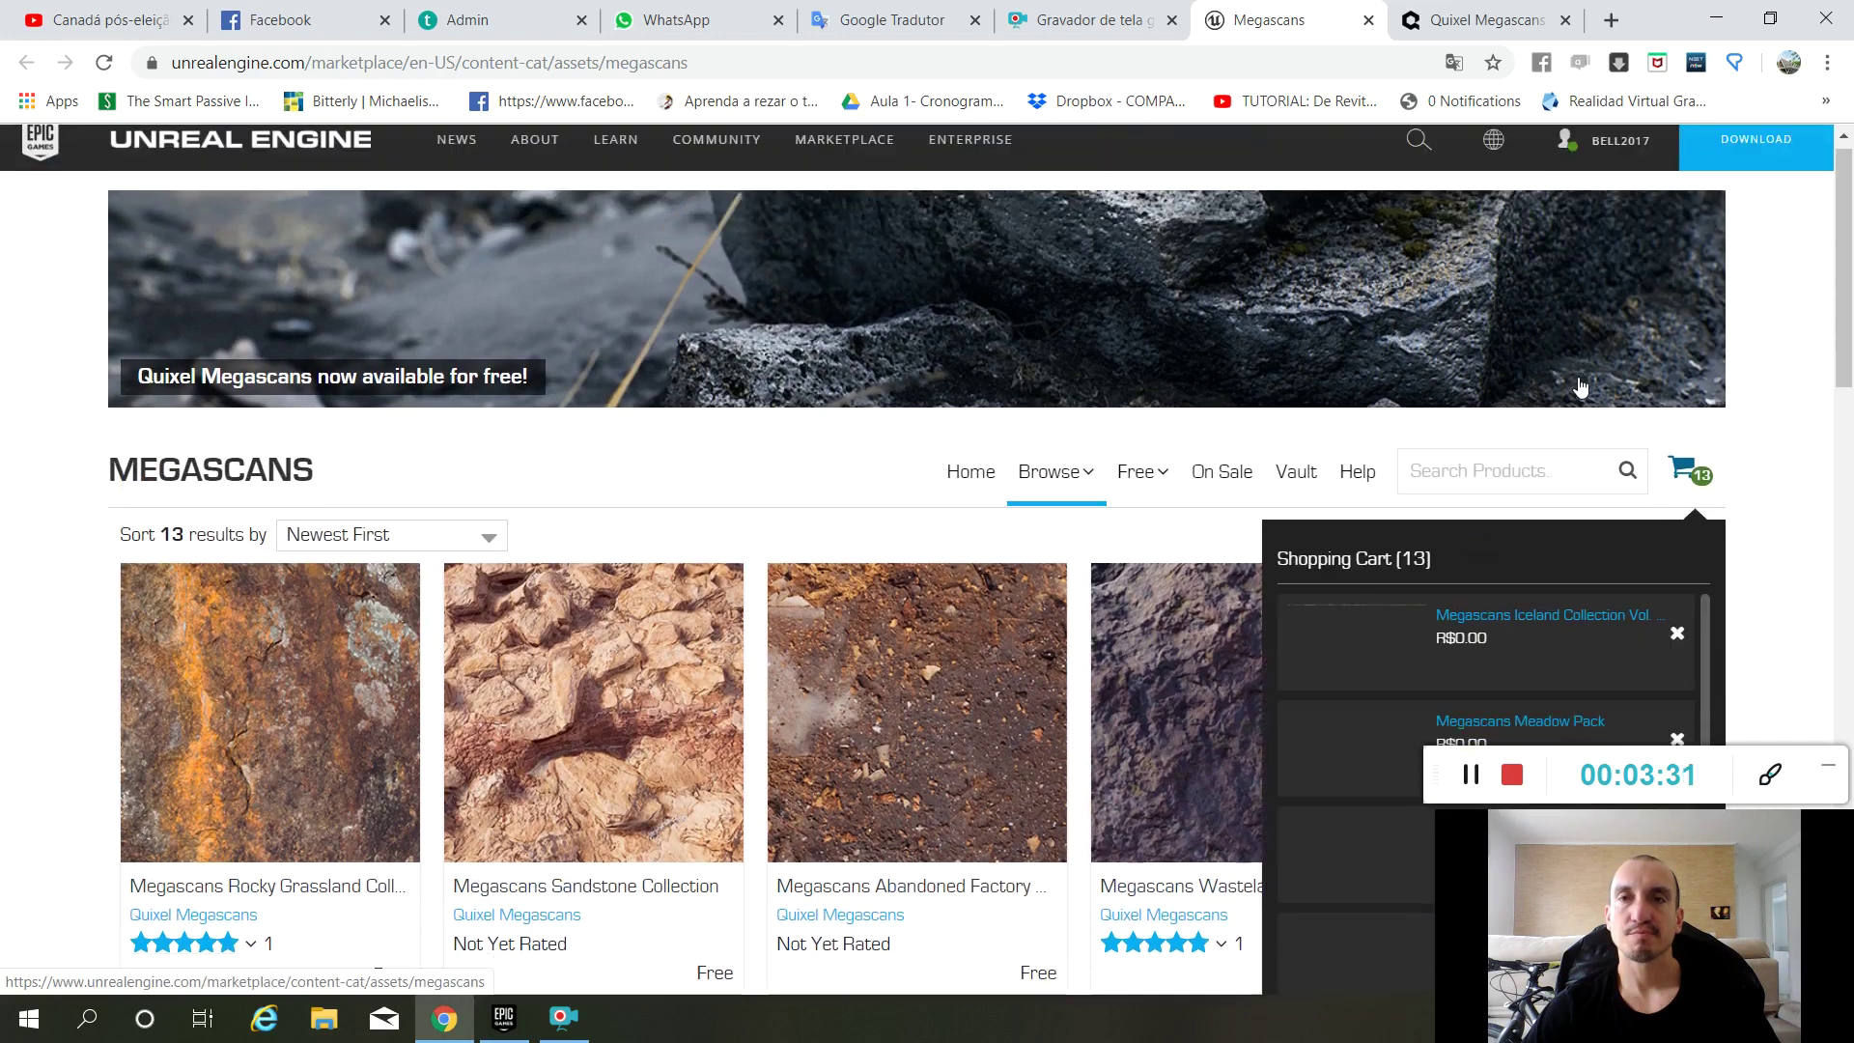
left_click_drag(1464, 844, 655, 728)
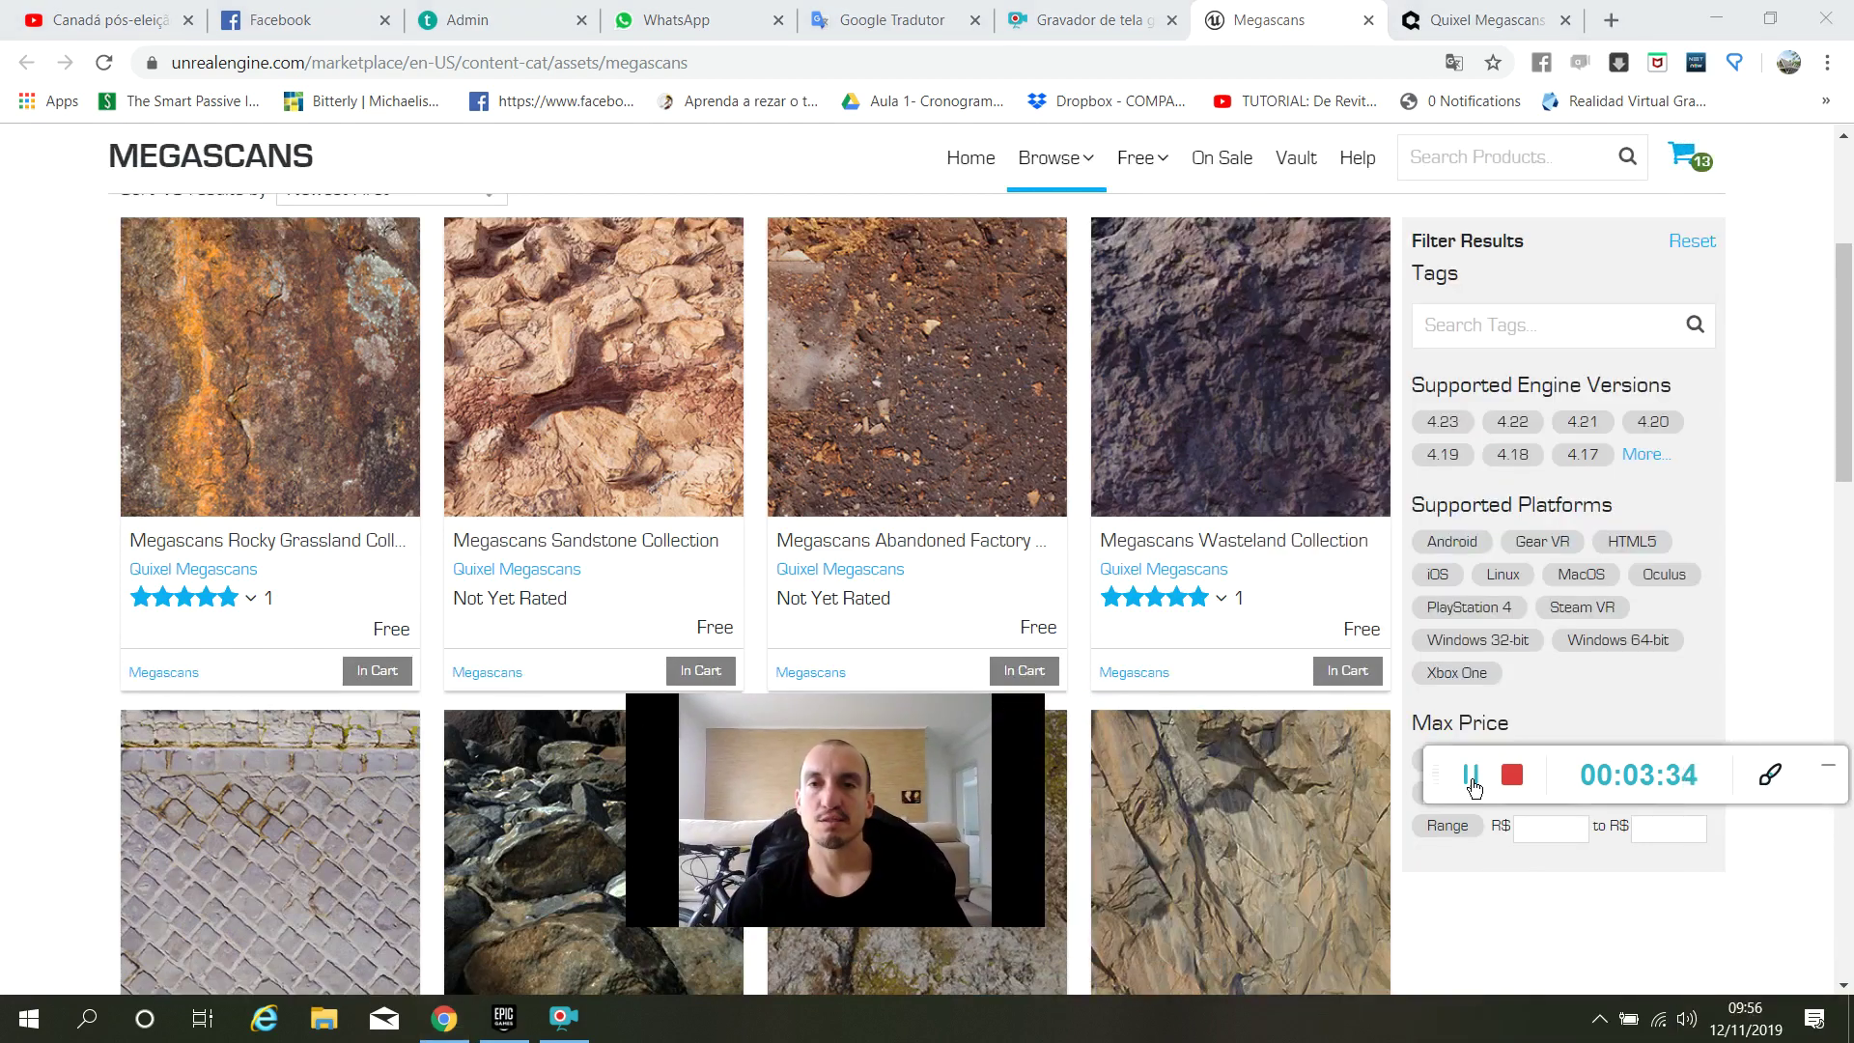
left_click(1681, 161)
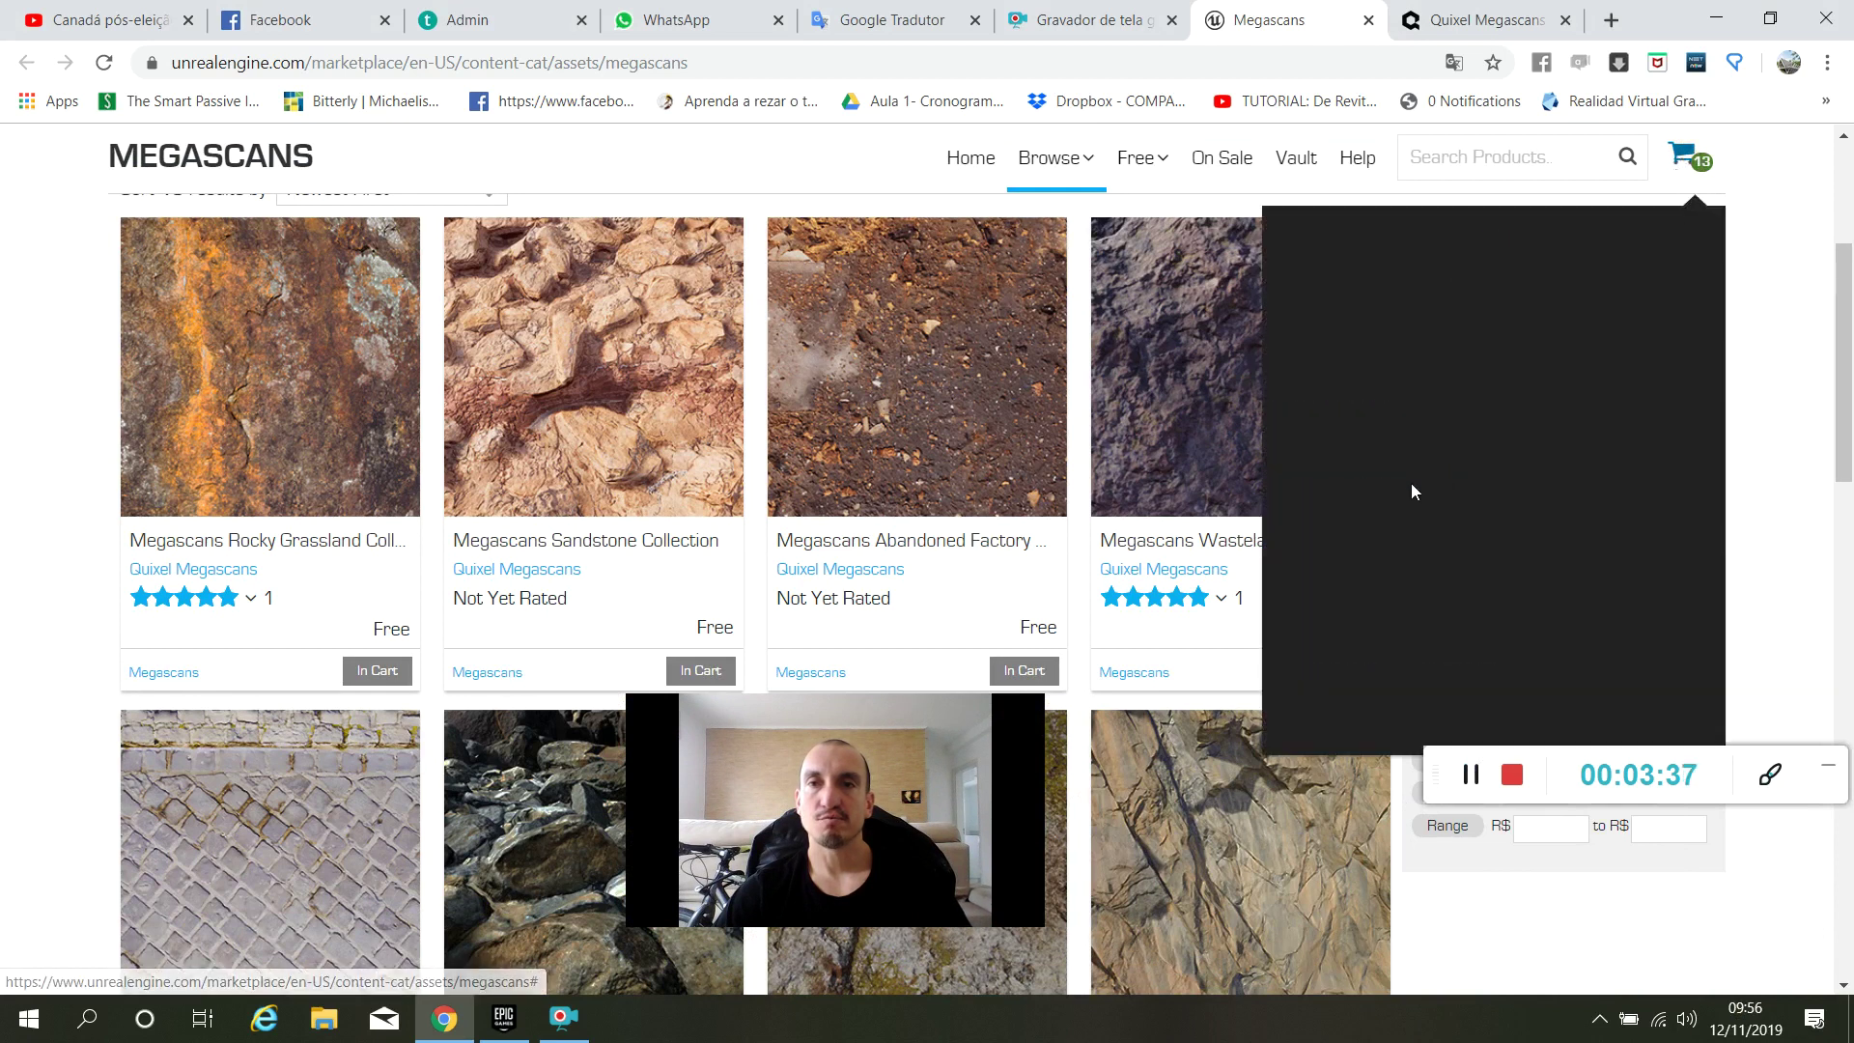
left_click(1581, 872)
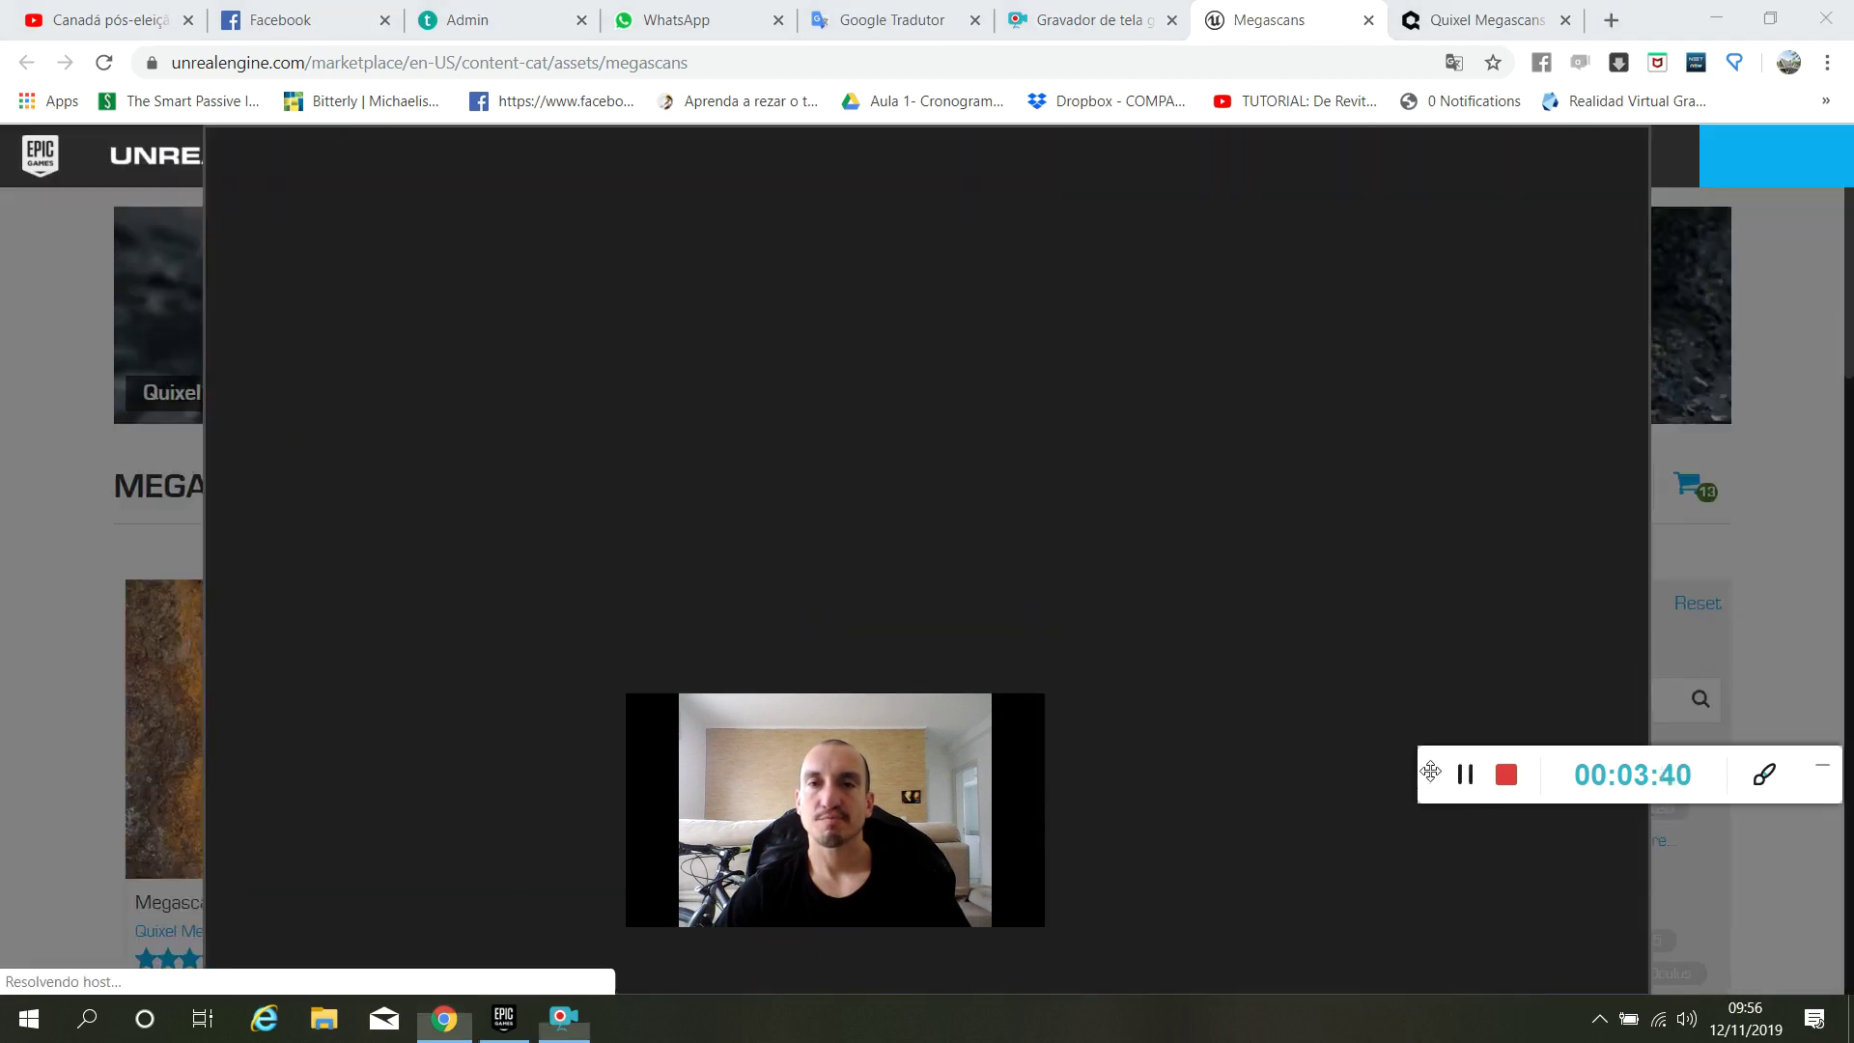
left_click_drag(1431, 771, 74, 816)
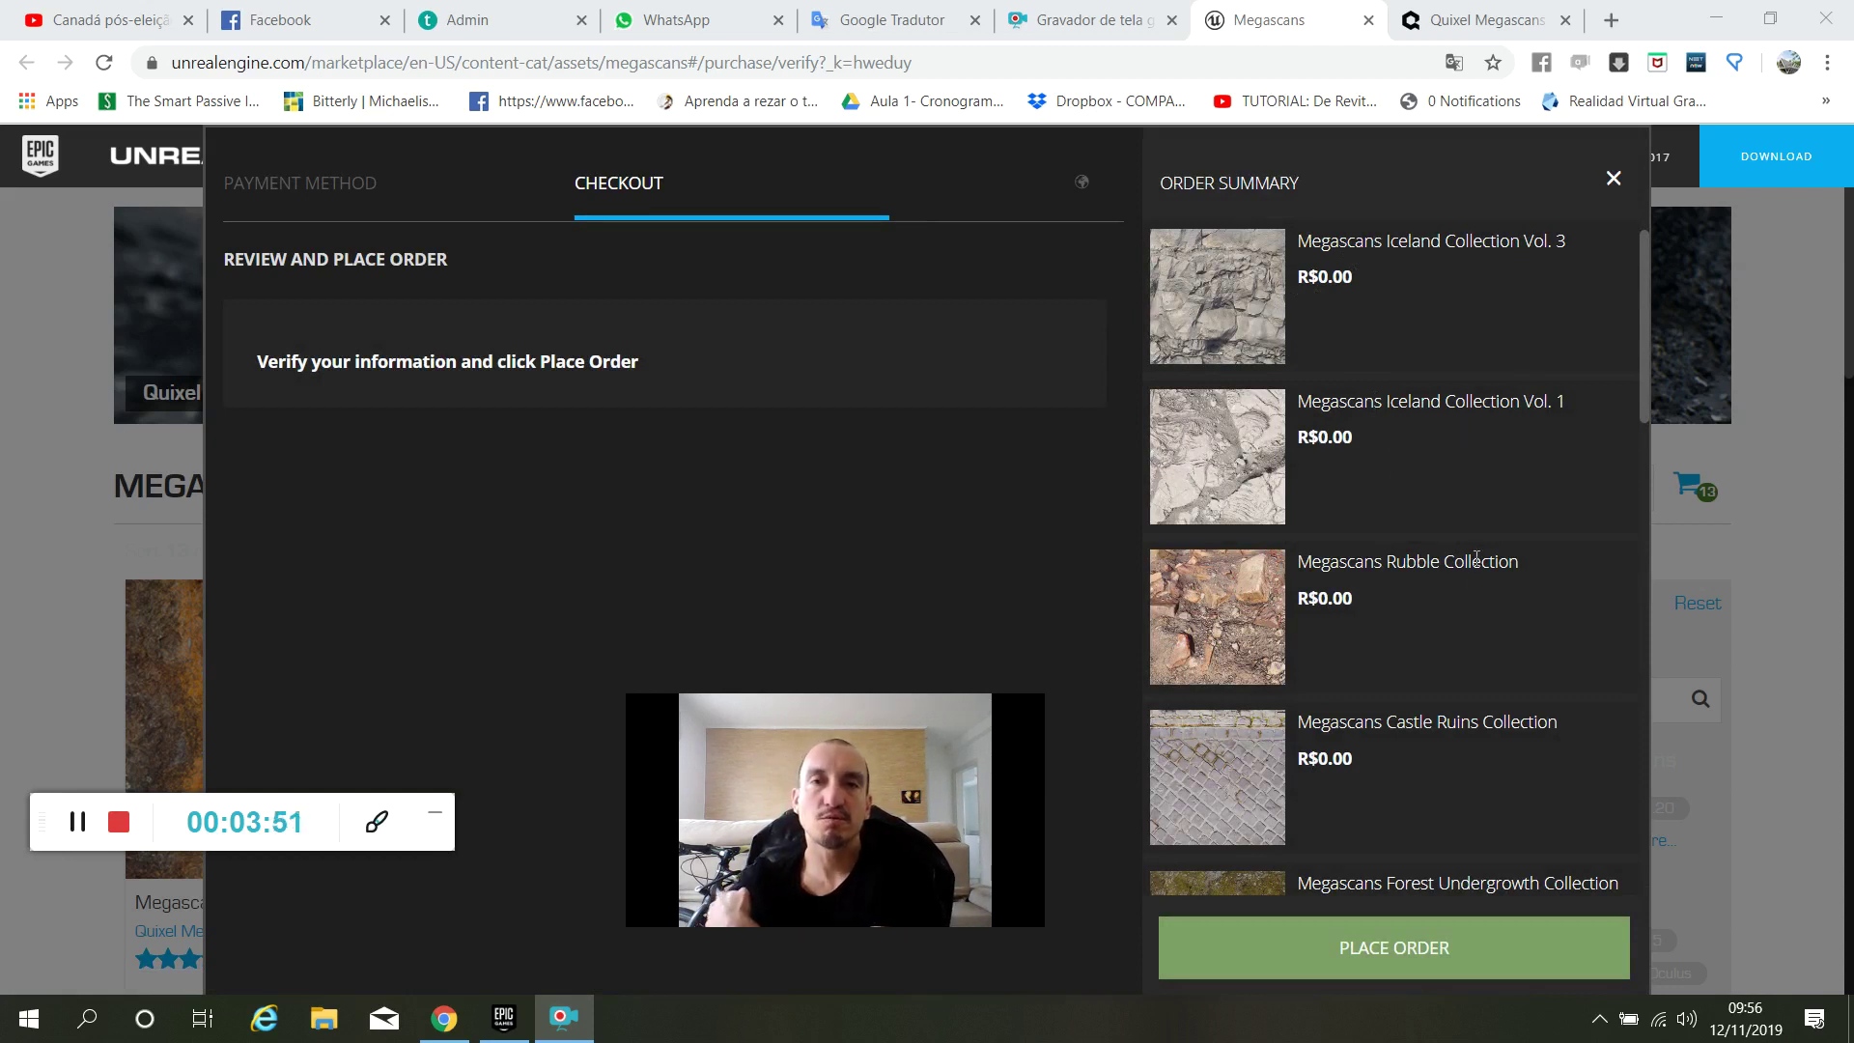
Review the Megascans collections in the order summary and place the order.
scroll(1471, 575, "down", 1)
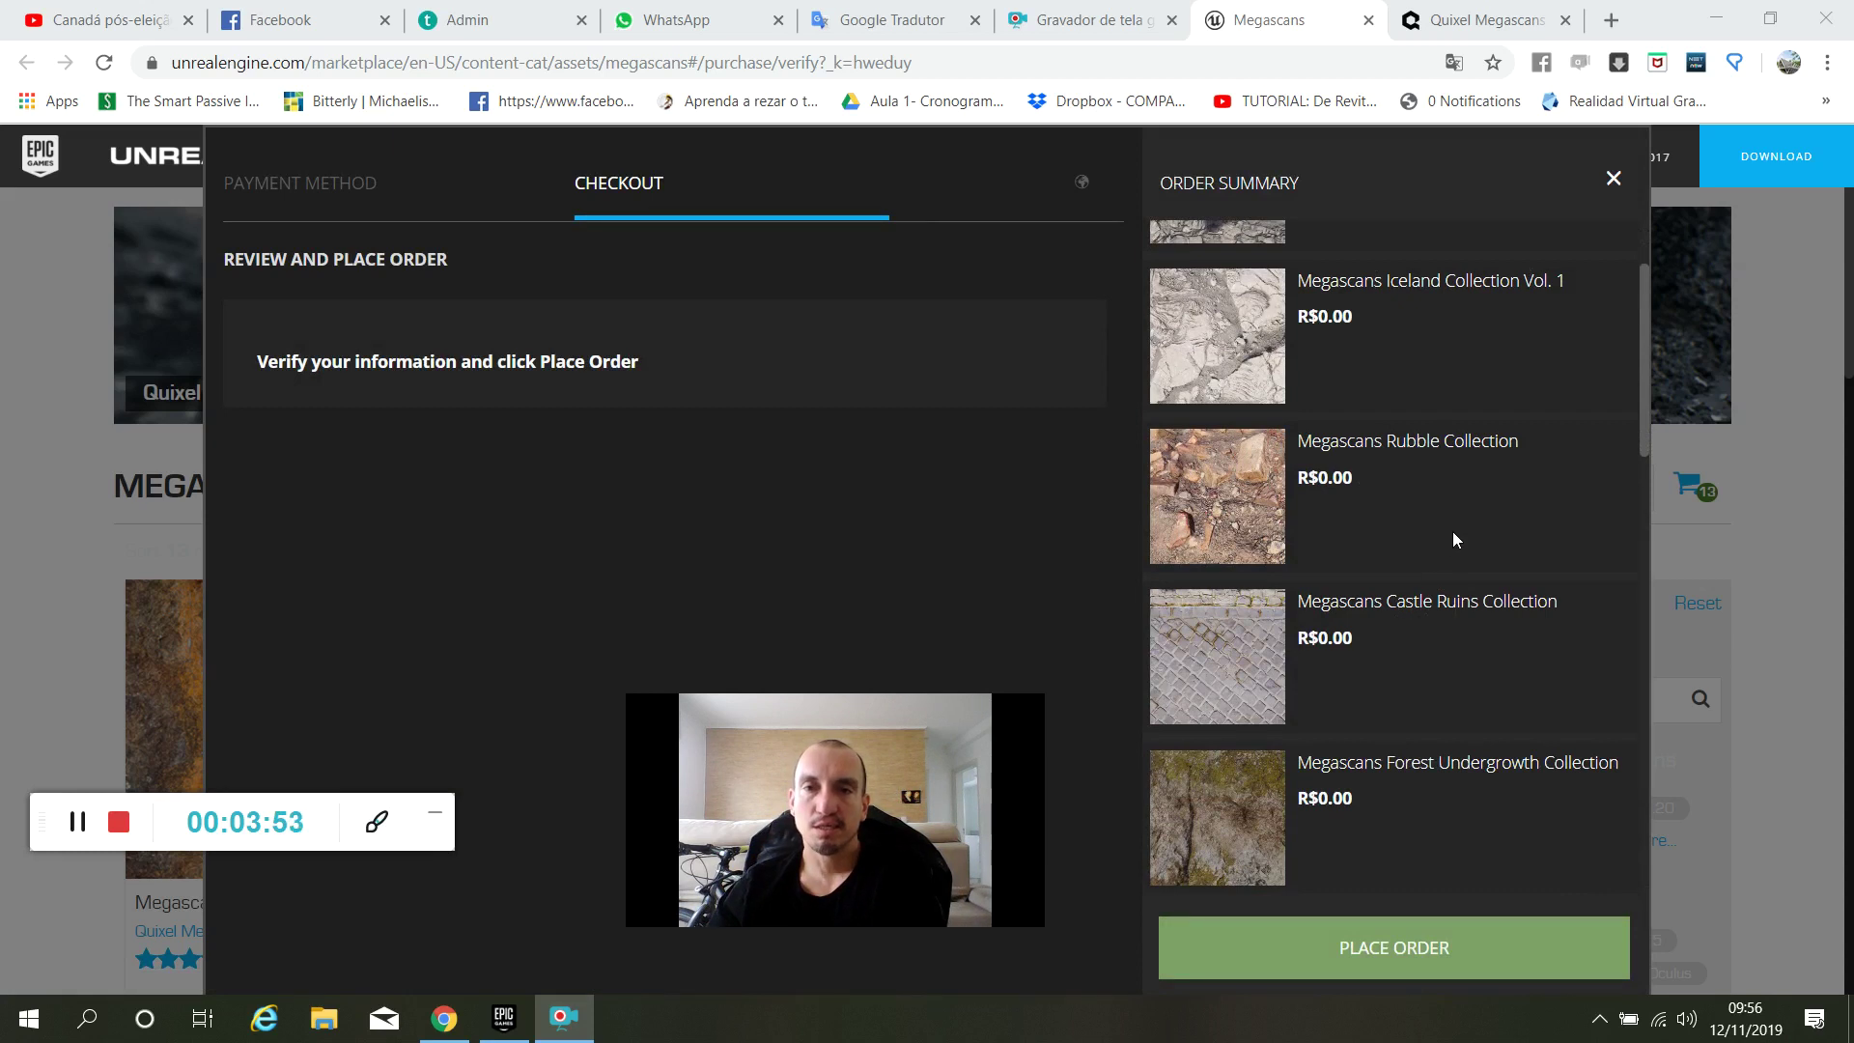
scroll(1455, 539, "down", 8)
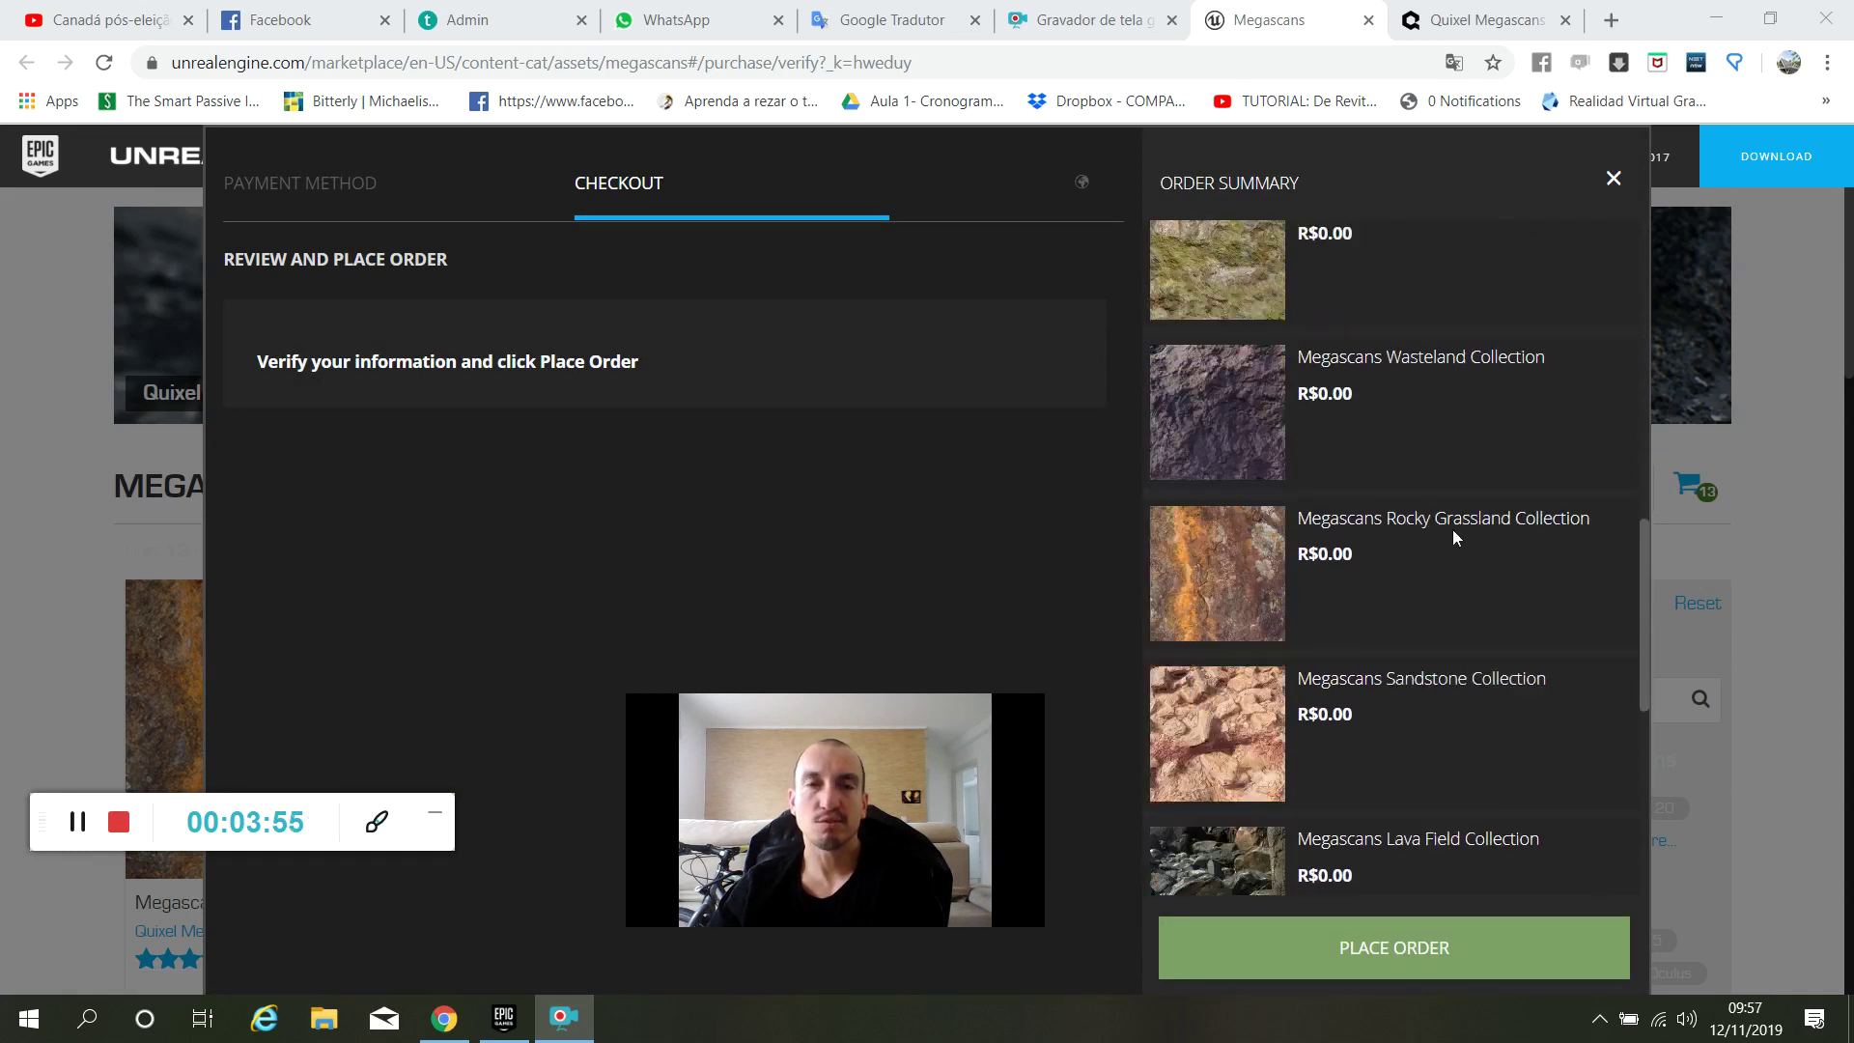
scroll(1452, 529, "down", 1)
left_click(1379, 965)
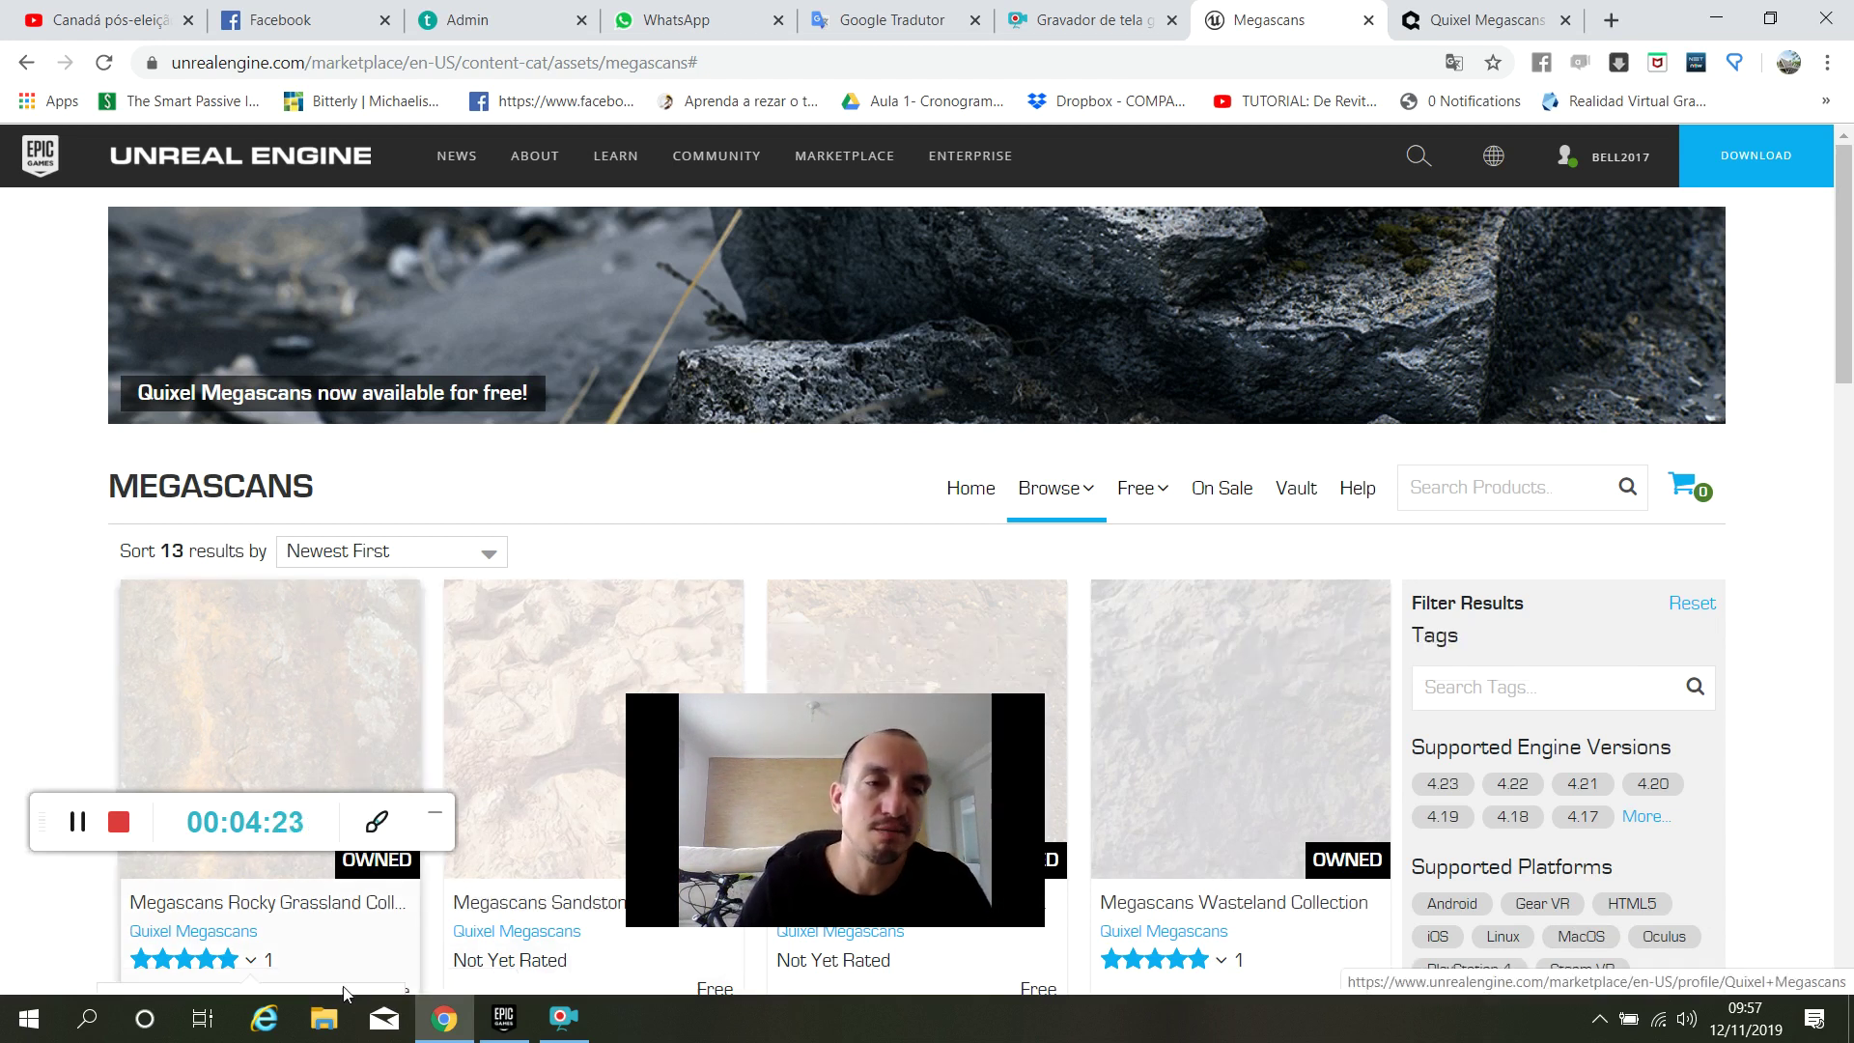
Switch to File Explorer and open the PROJETOS UNREAL folder on Disco Local (E:).
left_click(328, 1018)
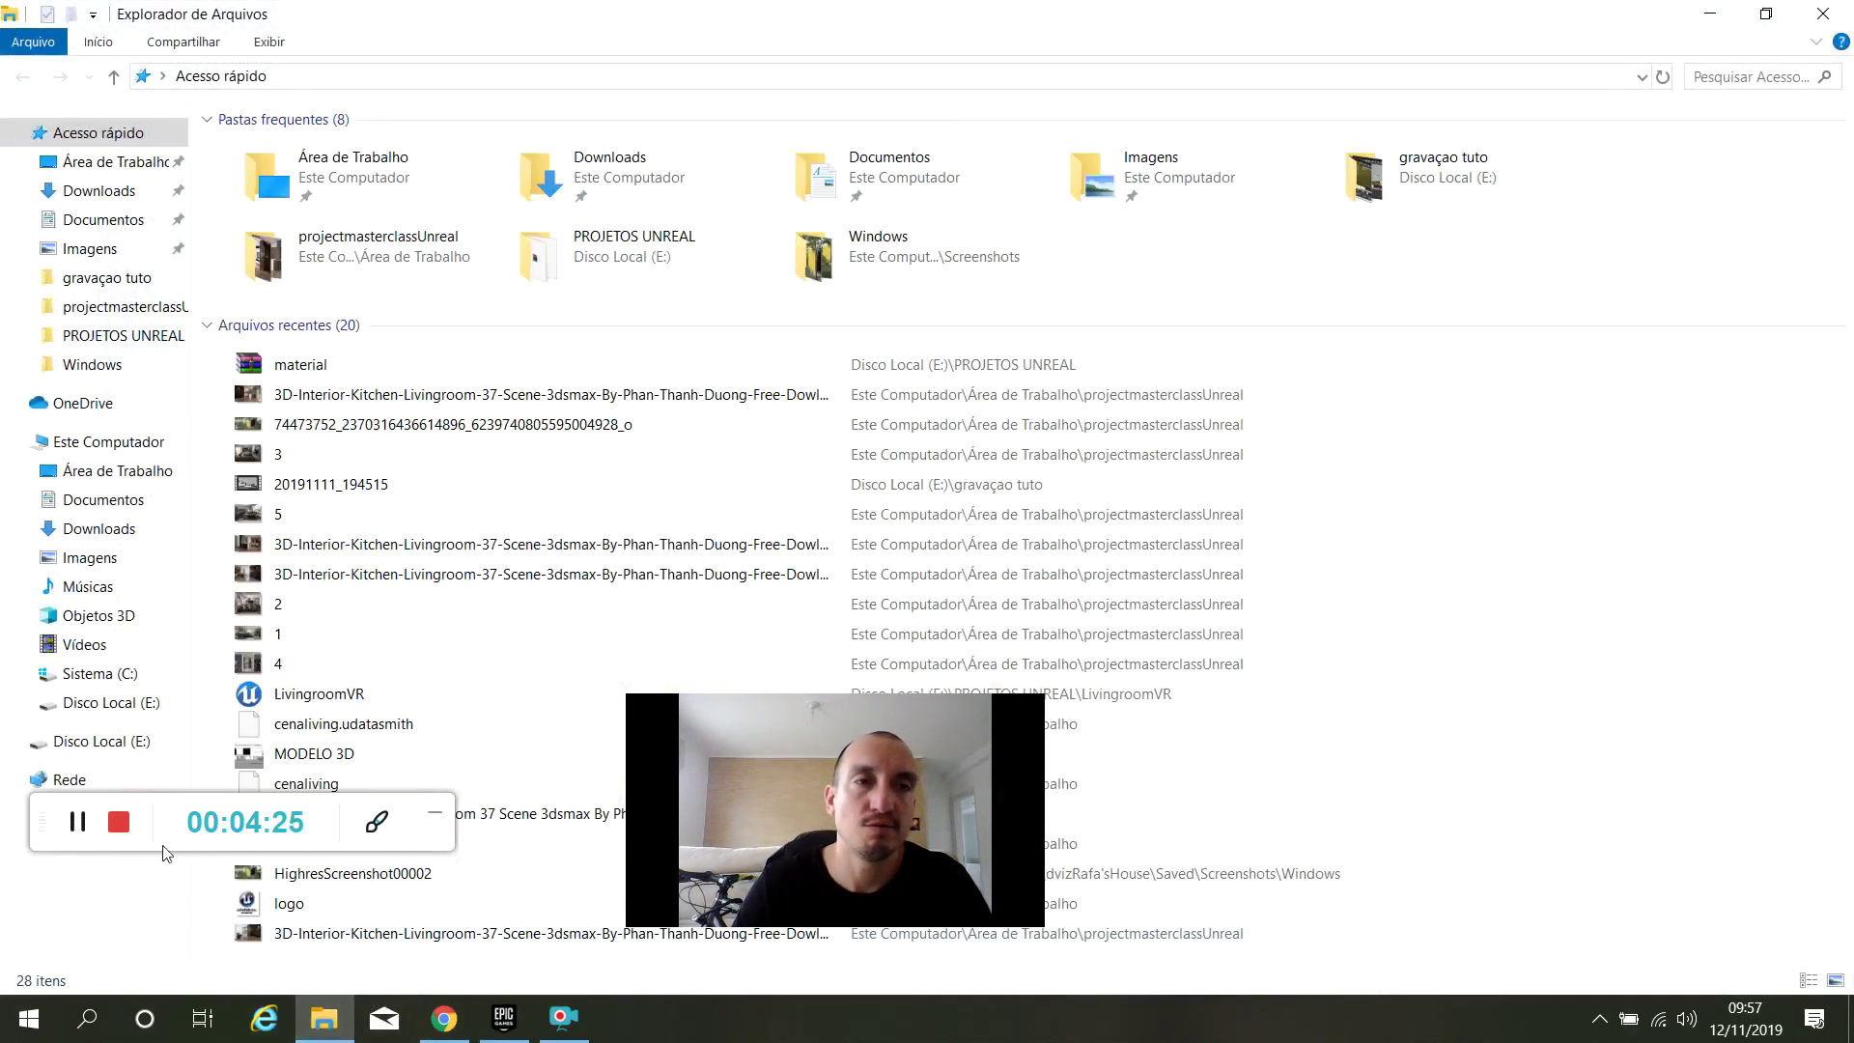
left_click_drag(61, 806, 1437, 766)
left_click(138, 744)
left_click_drag(654, 726, 1353, 467)
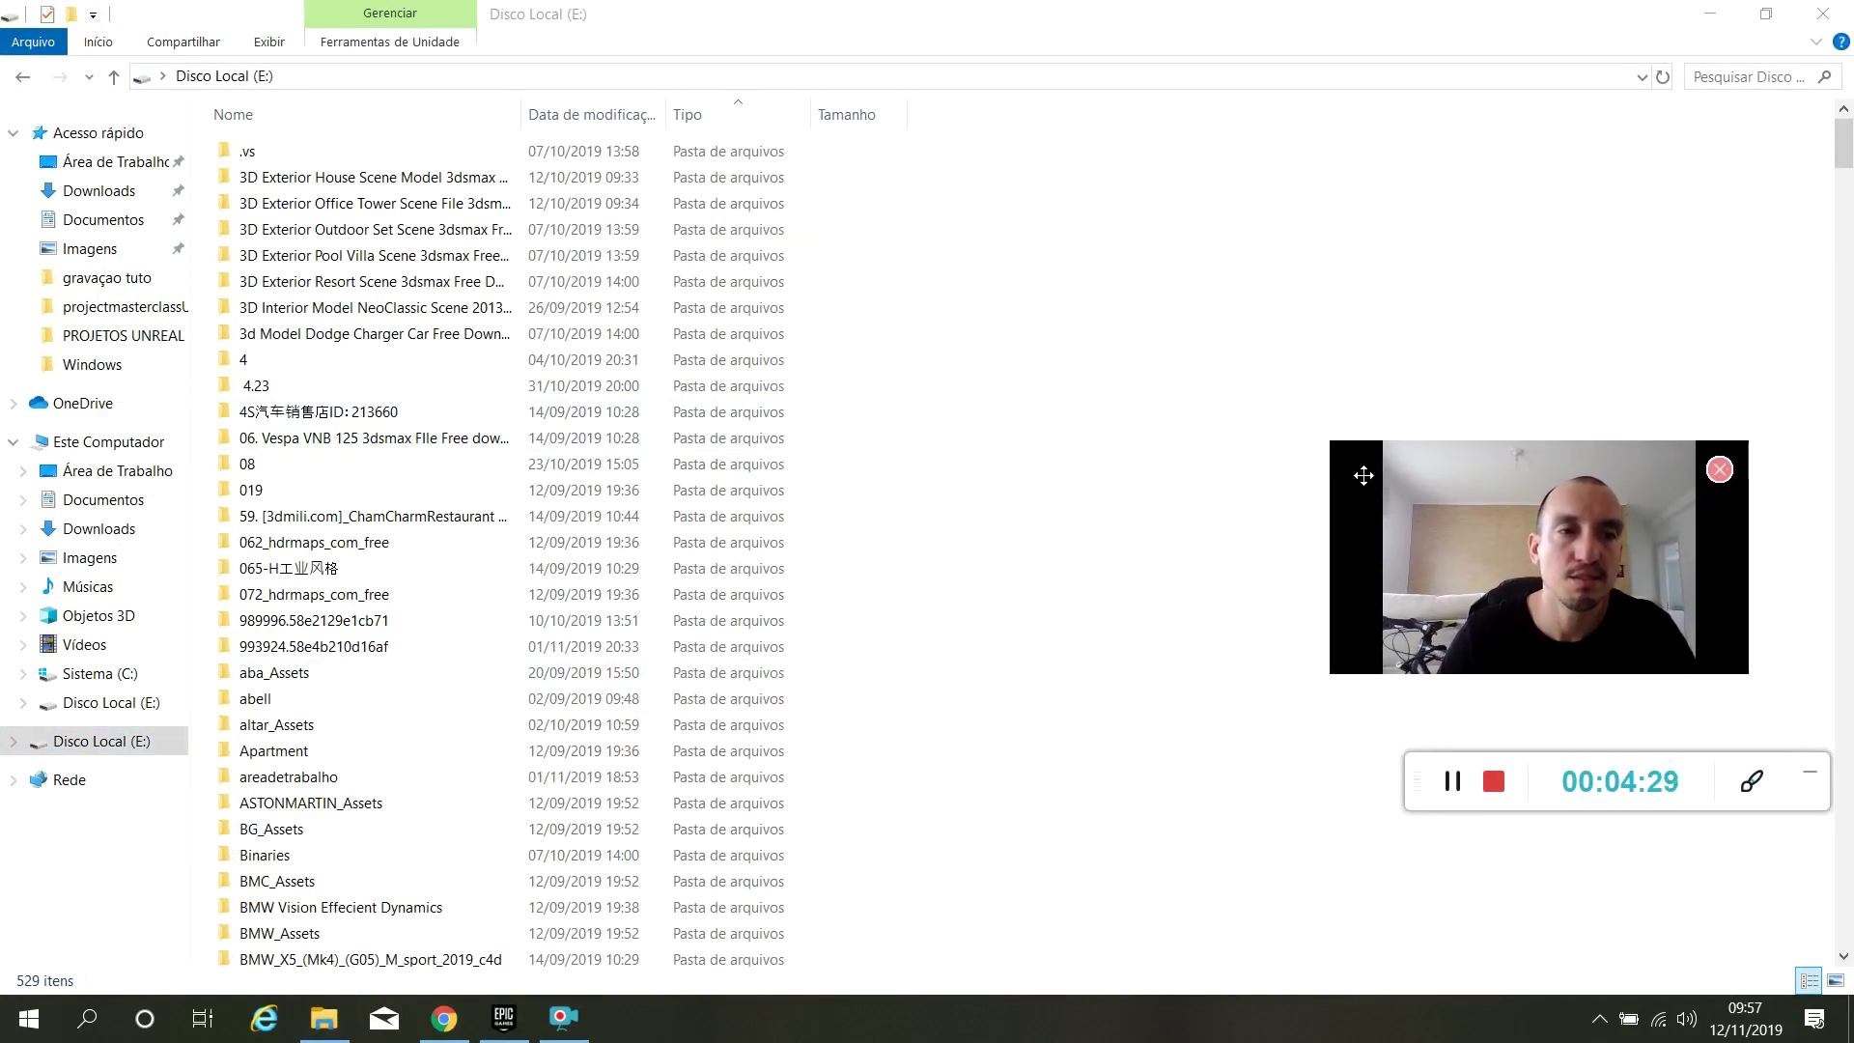
left_click(385, 527)
key("p")
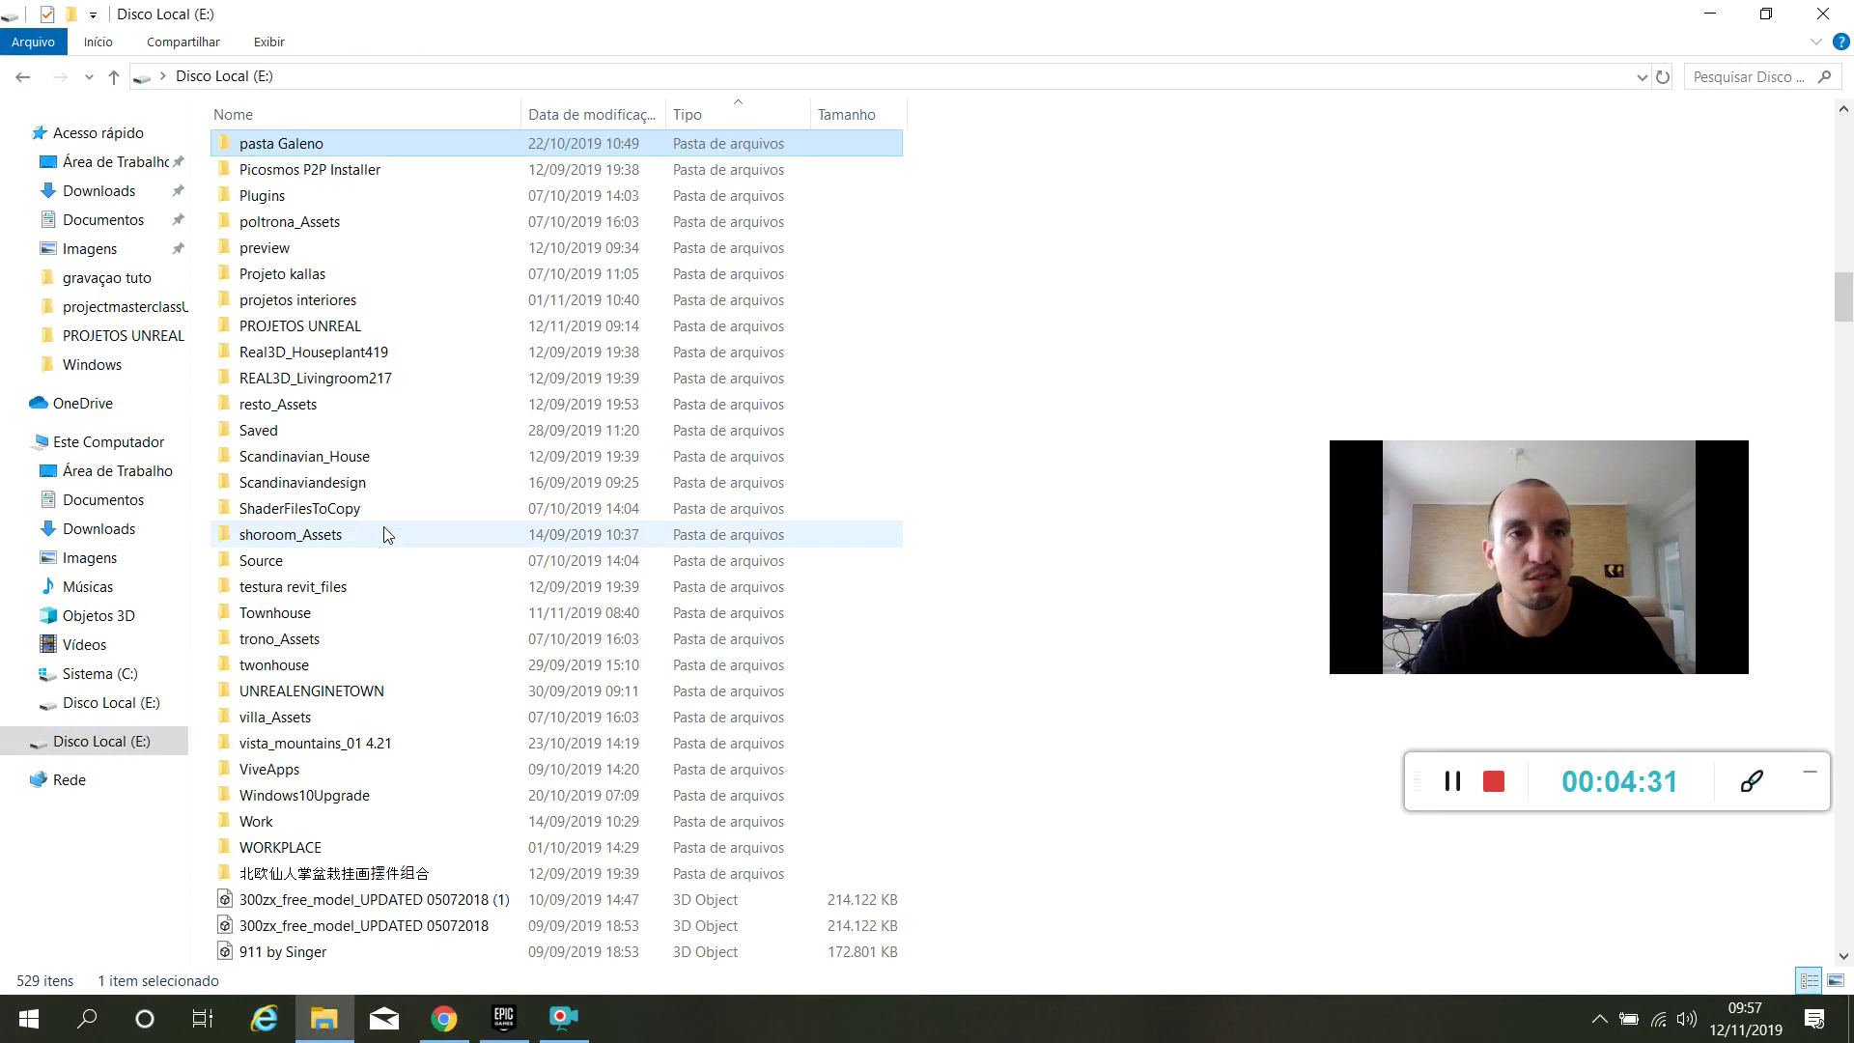
key("p")
double_click(425, 326)
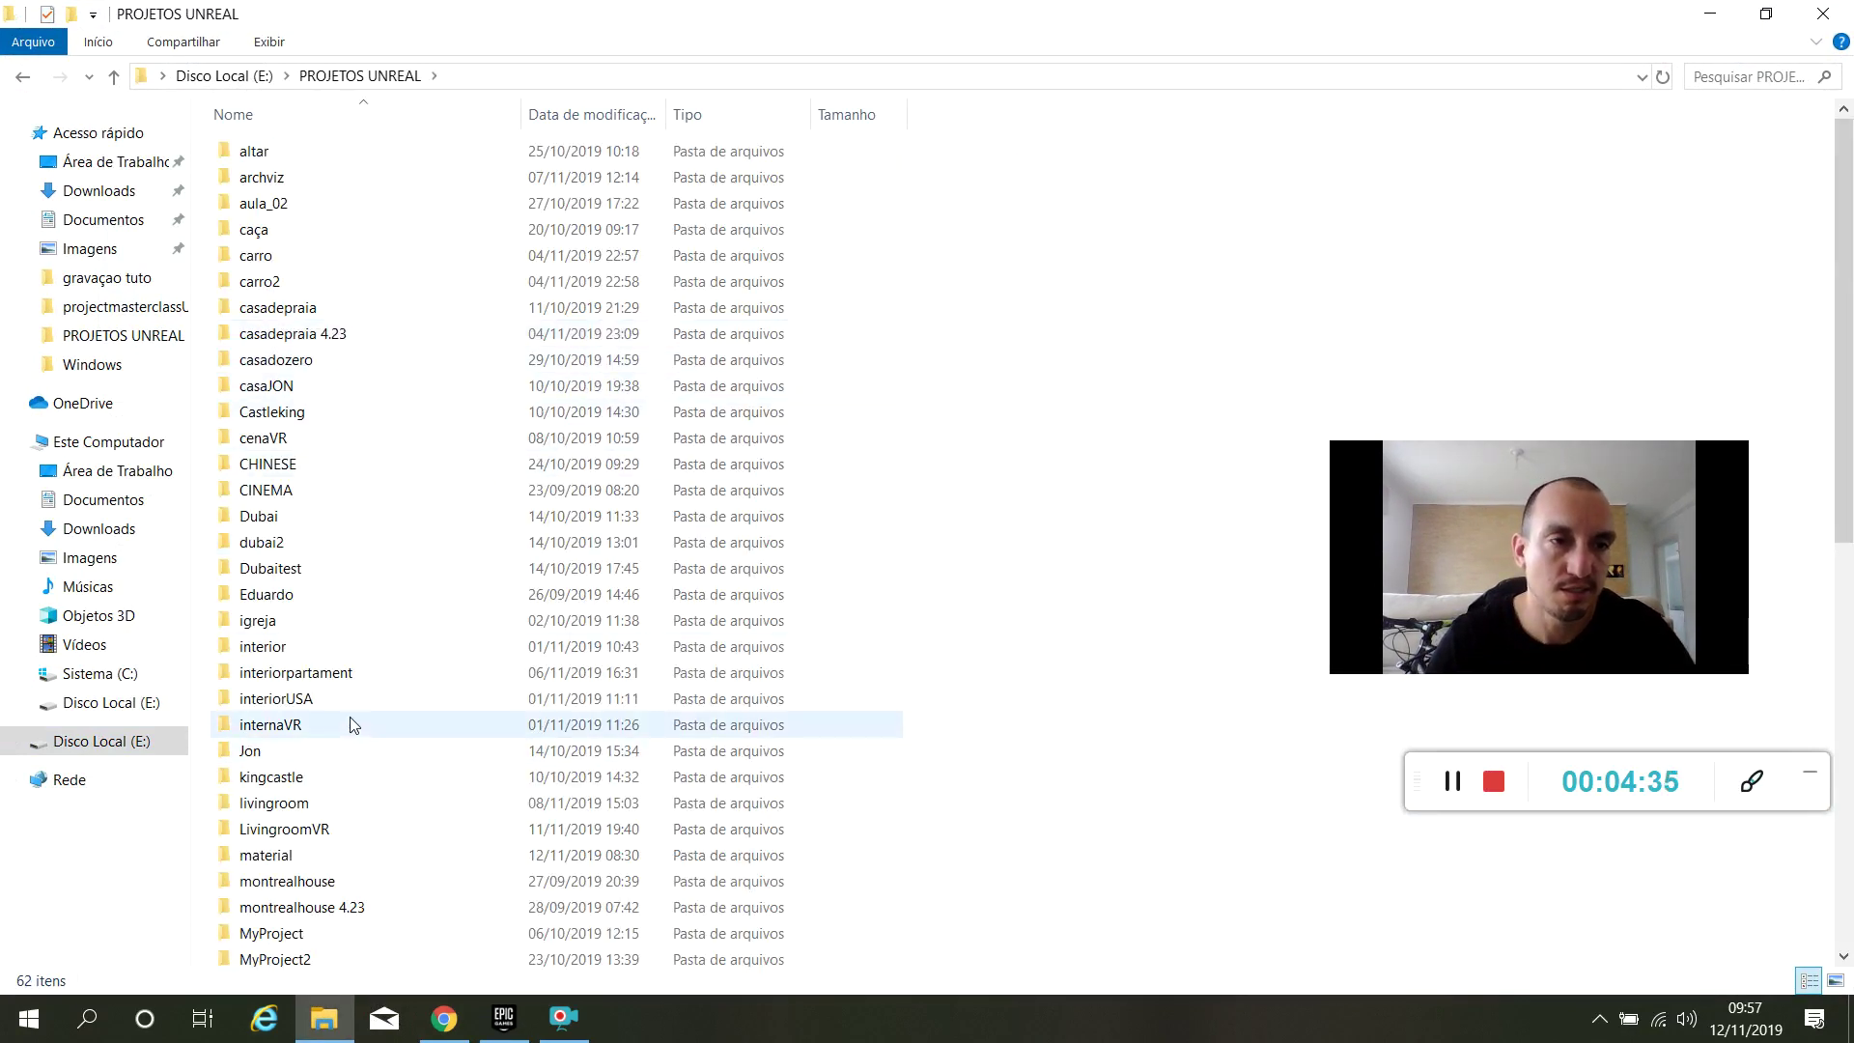
Check the size of the interiorpartament project folder in its properties.
right_click(344, 673)
left_click(478, 981)
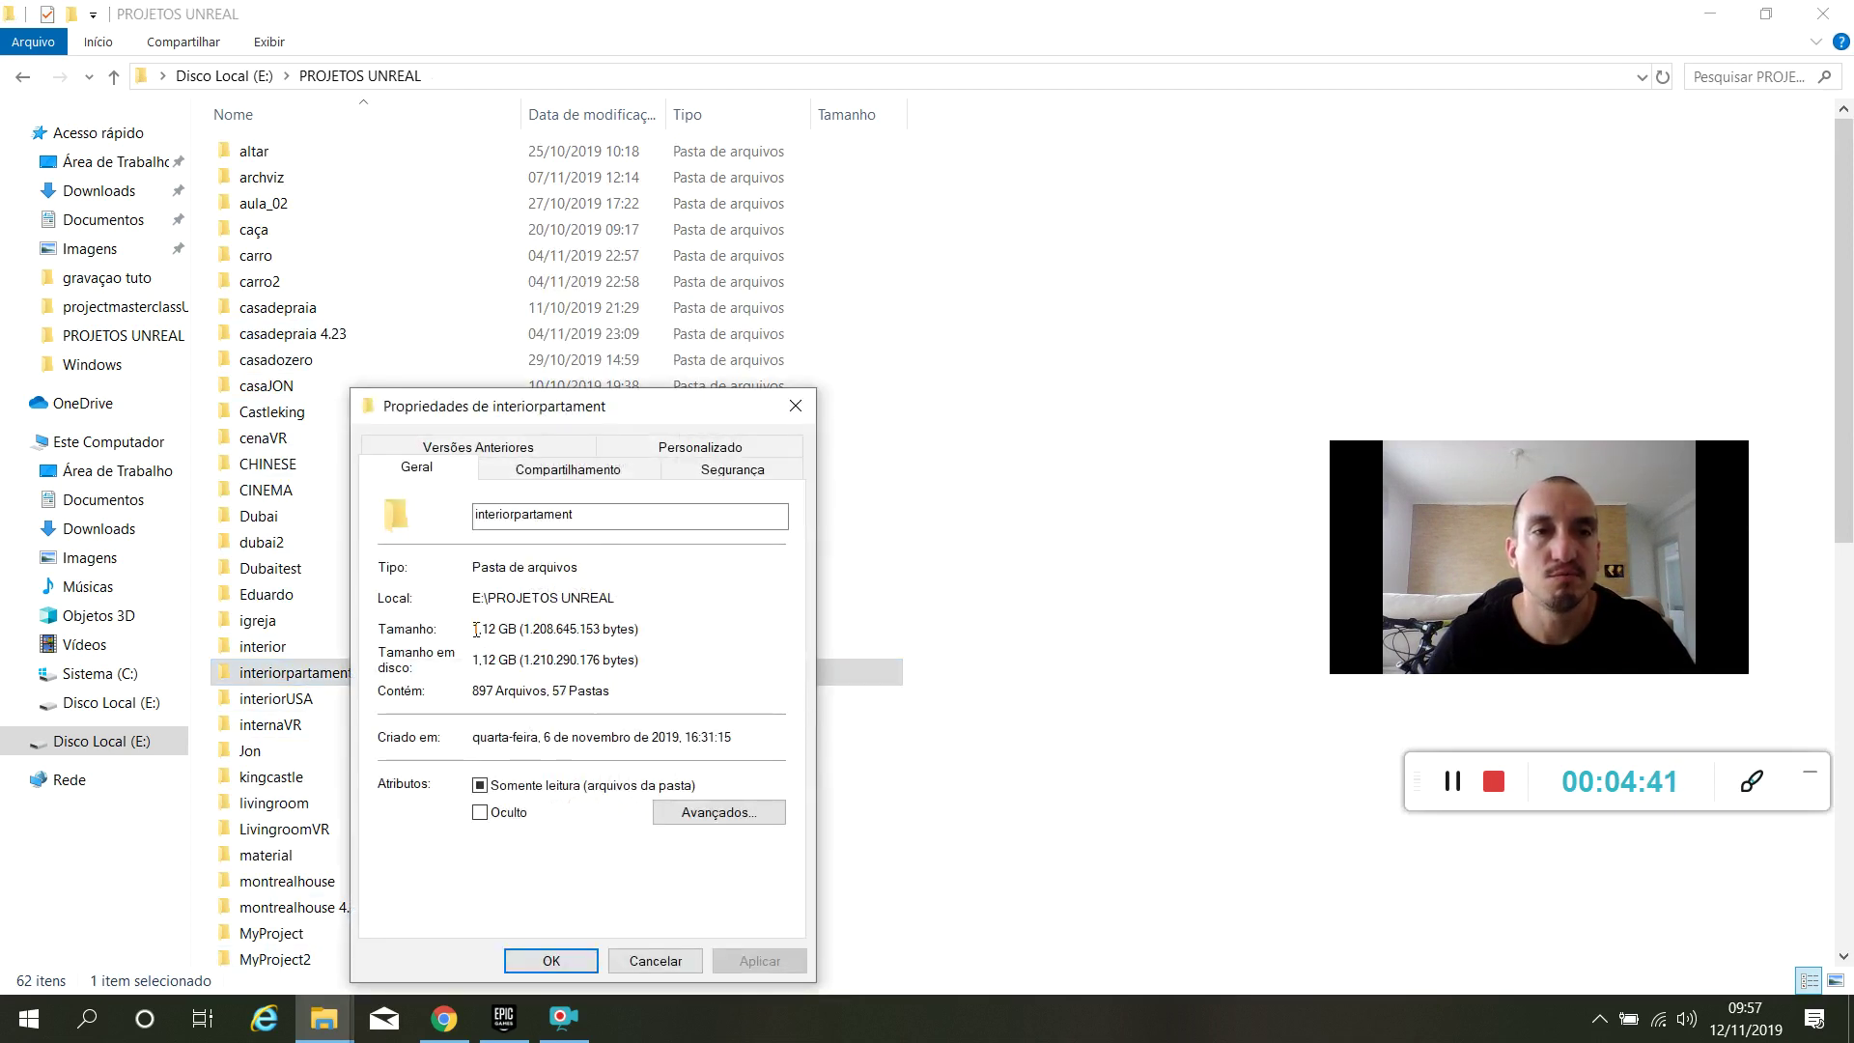
left_click_drag(488, 629, 496, 629)
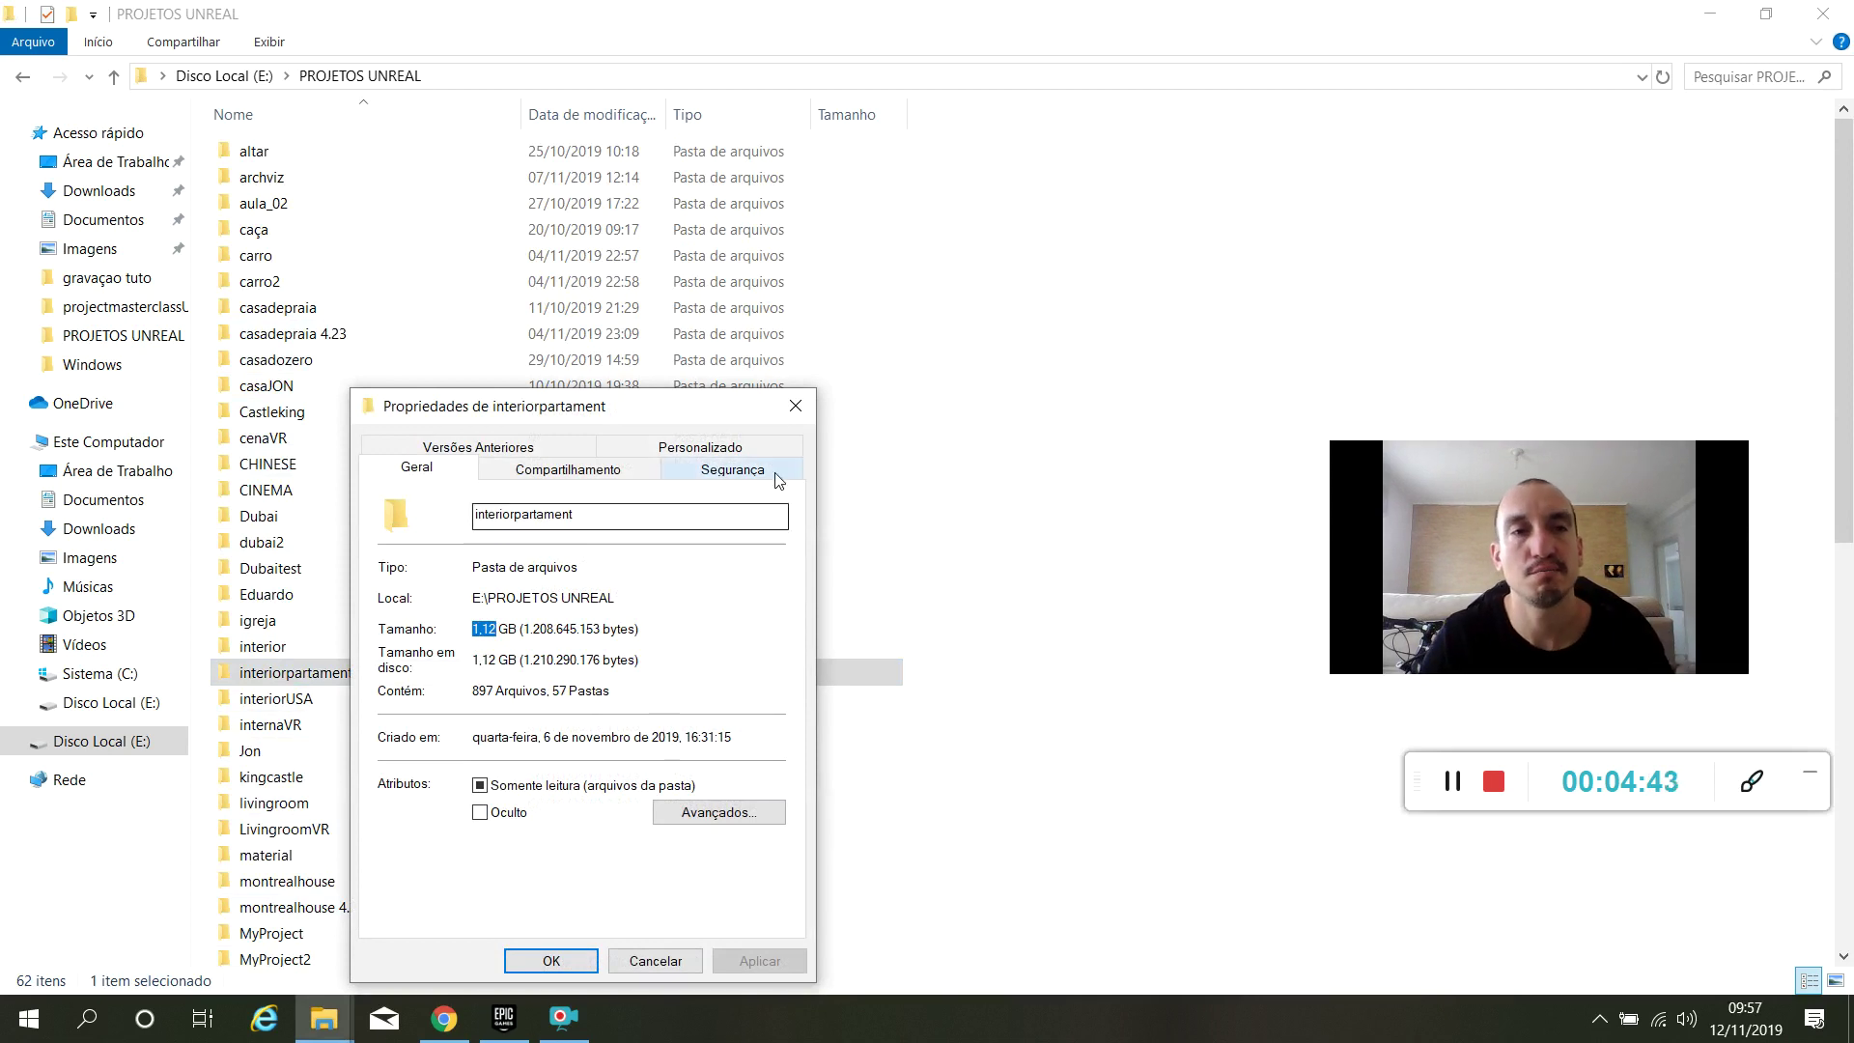
left_click(794, 409)
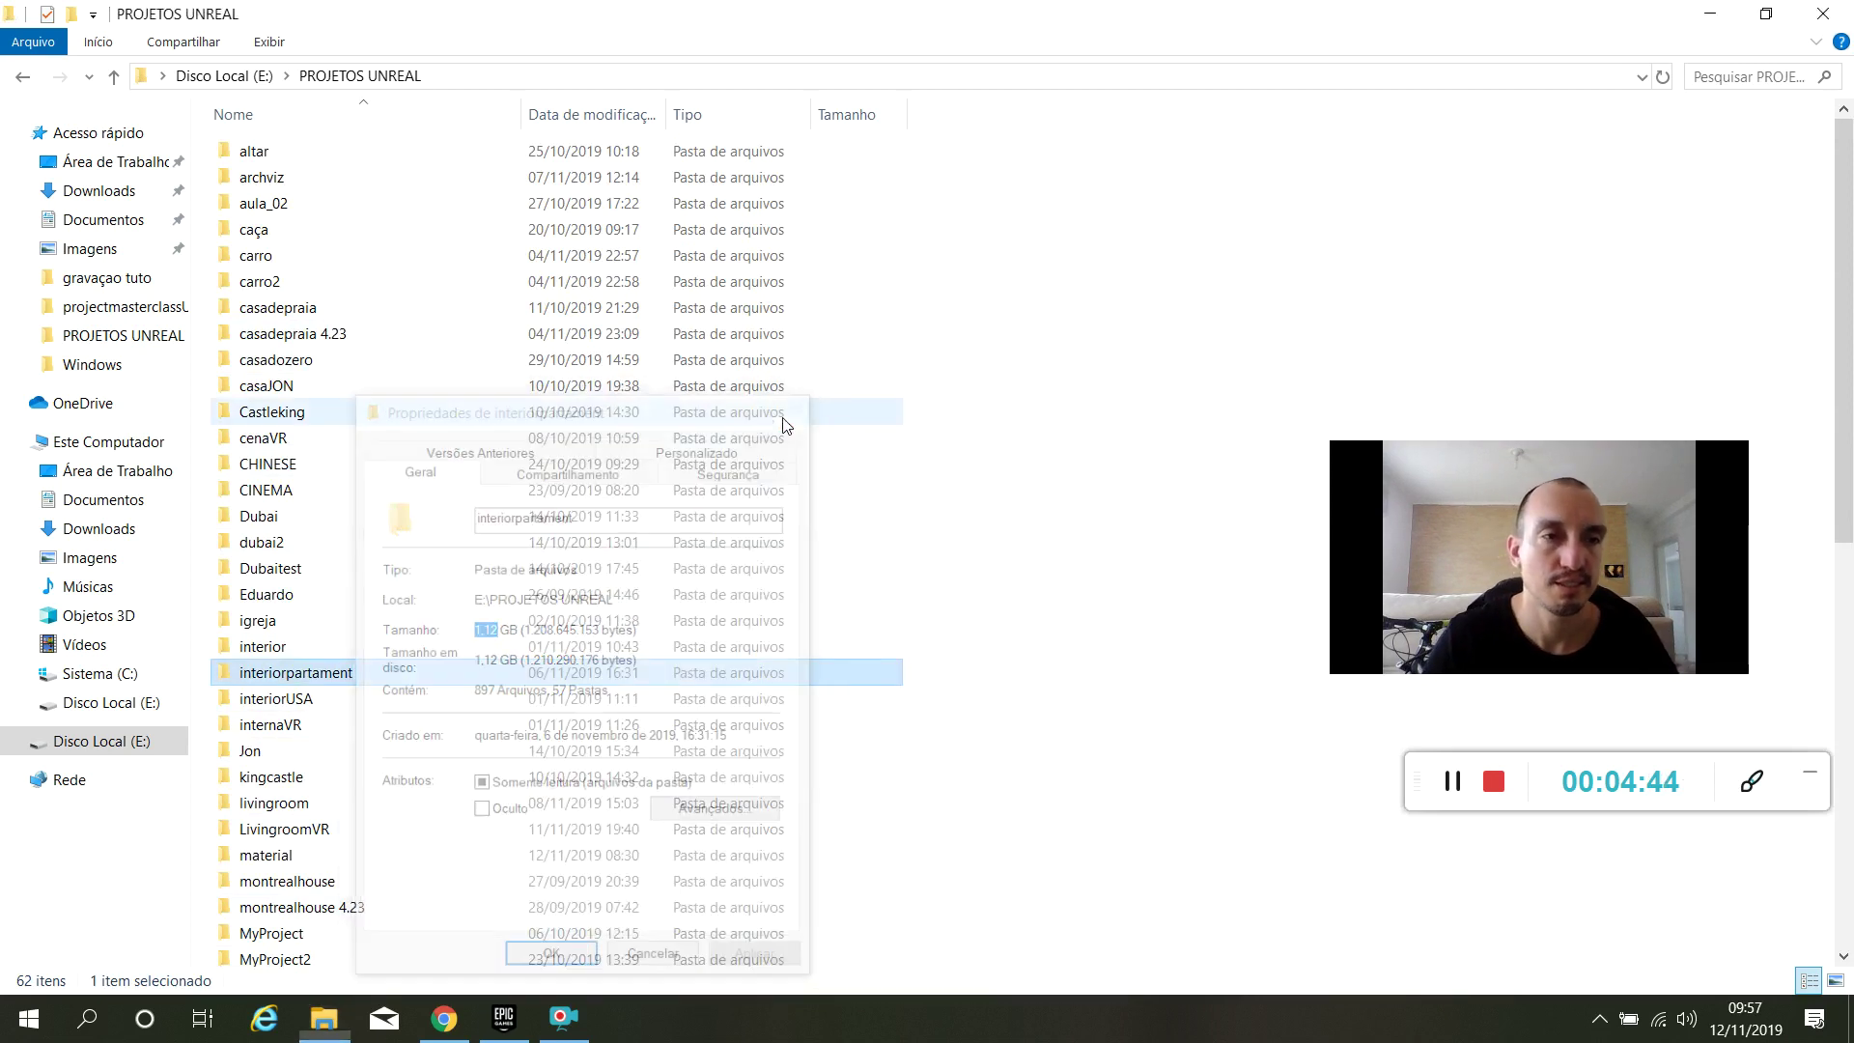
Check the size of the project folder directly above kingcastle, look through the remaining folders and minimize File Explorer.
right_click(312, 750)
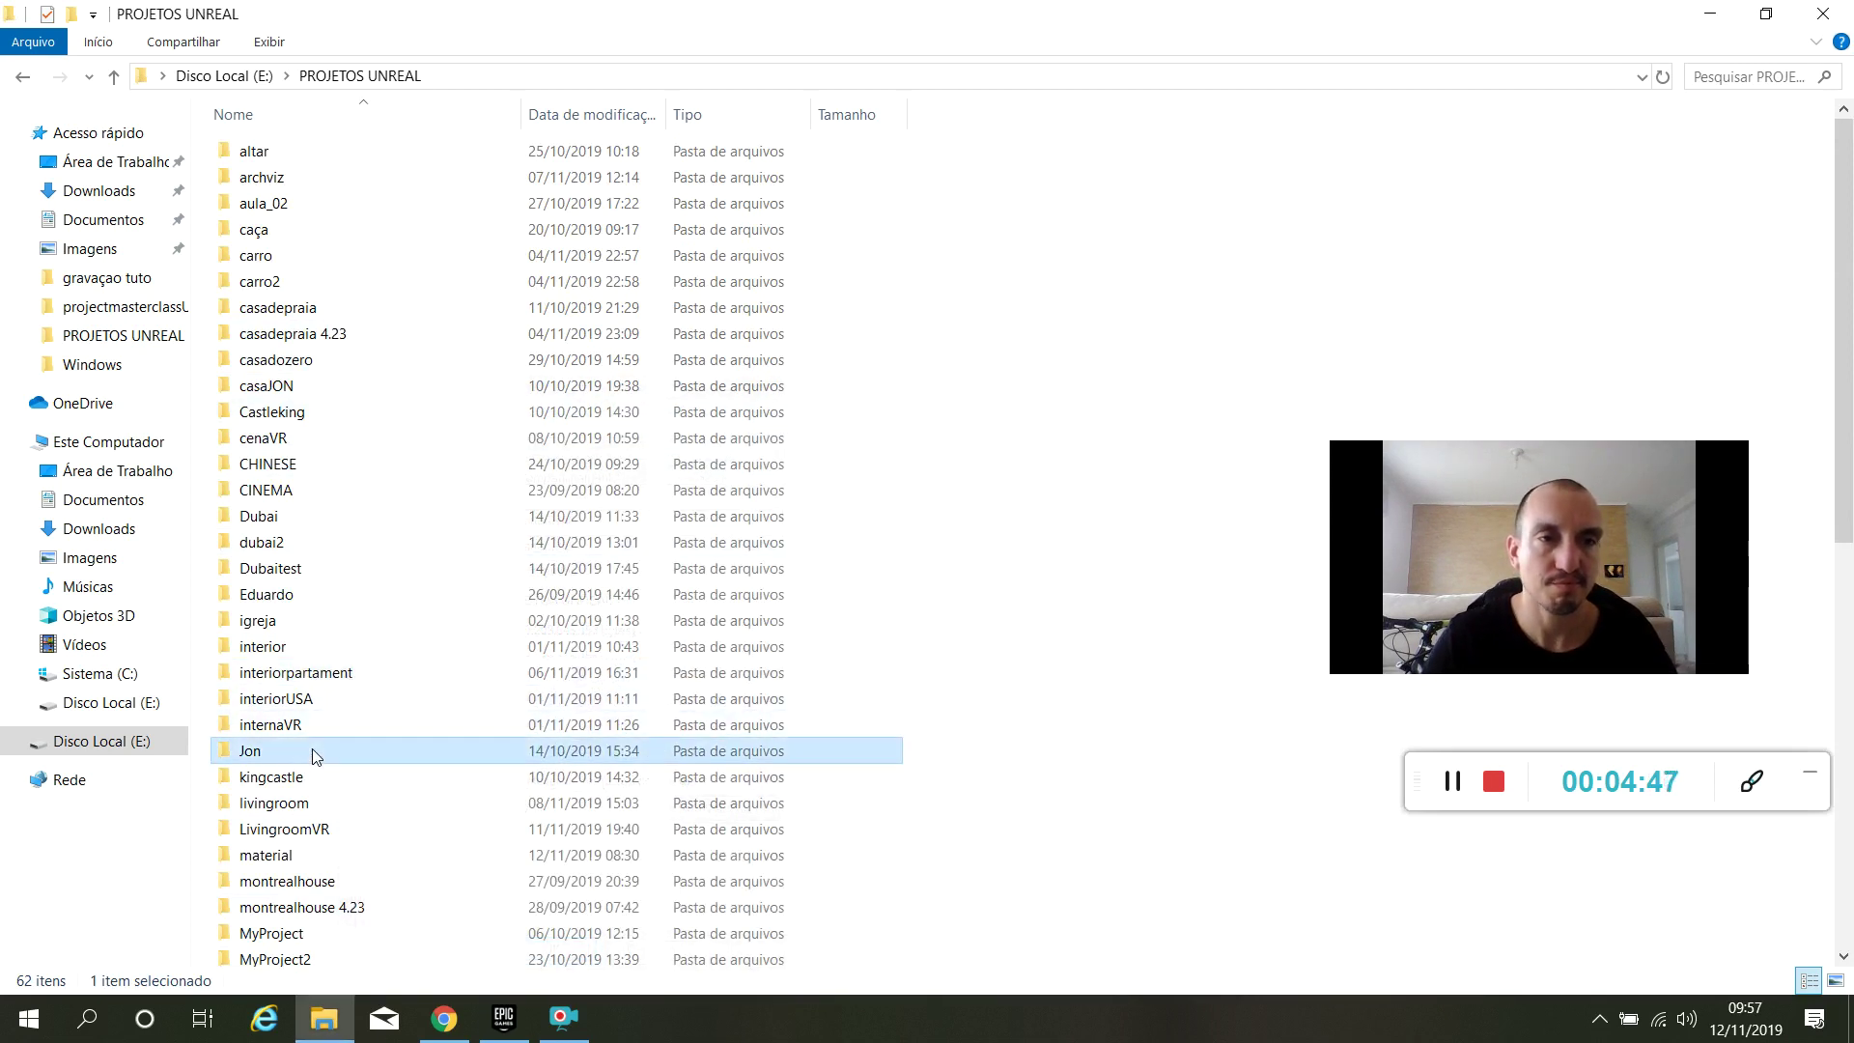
left_click(395, 976)
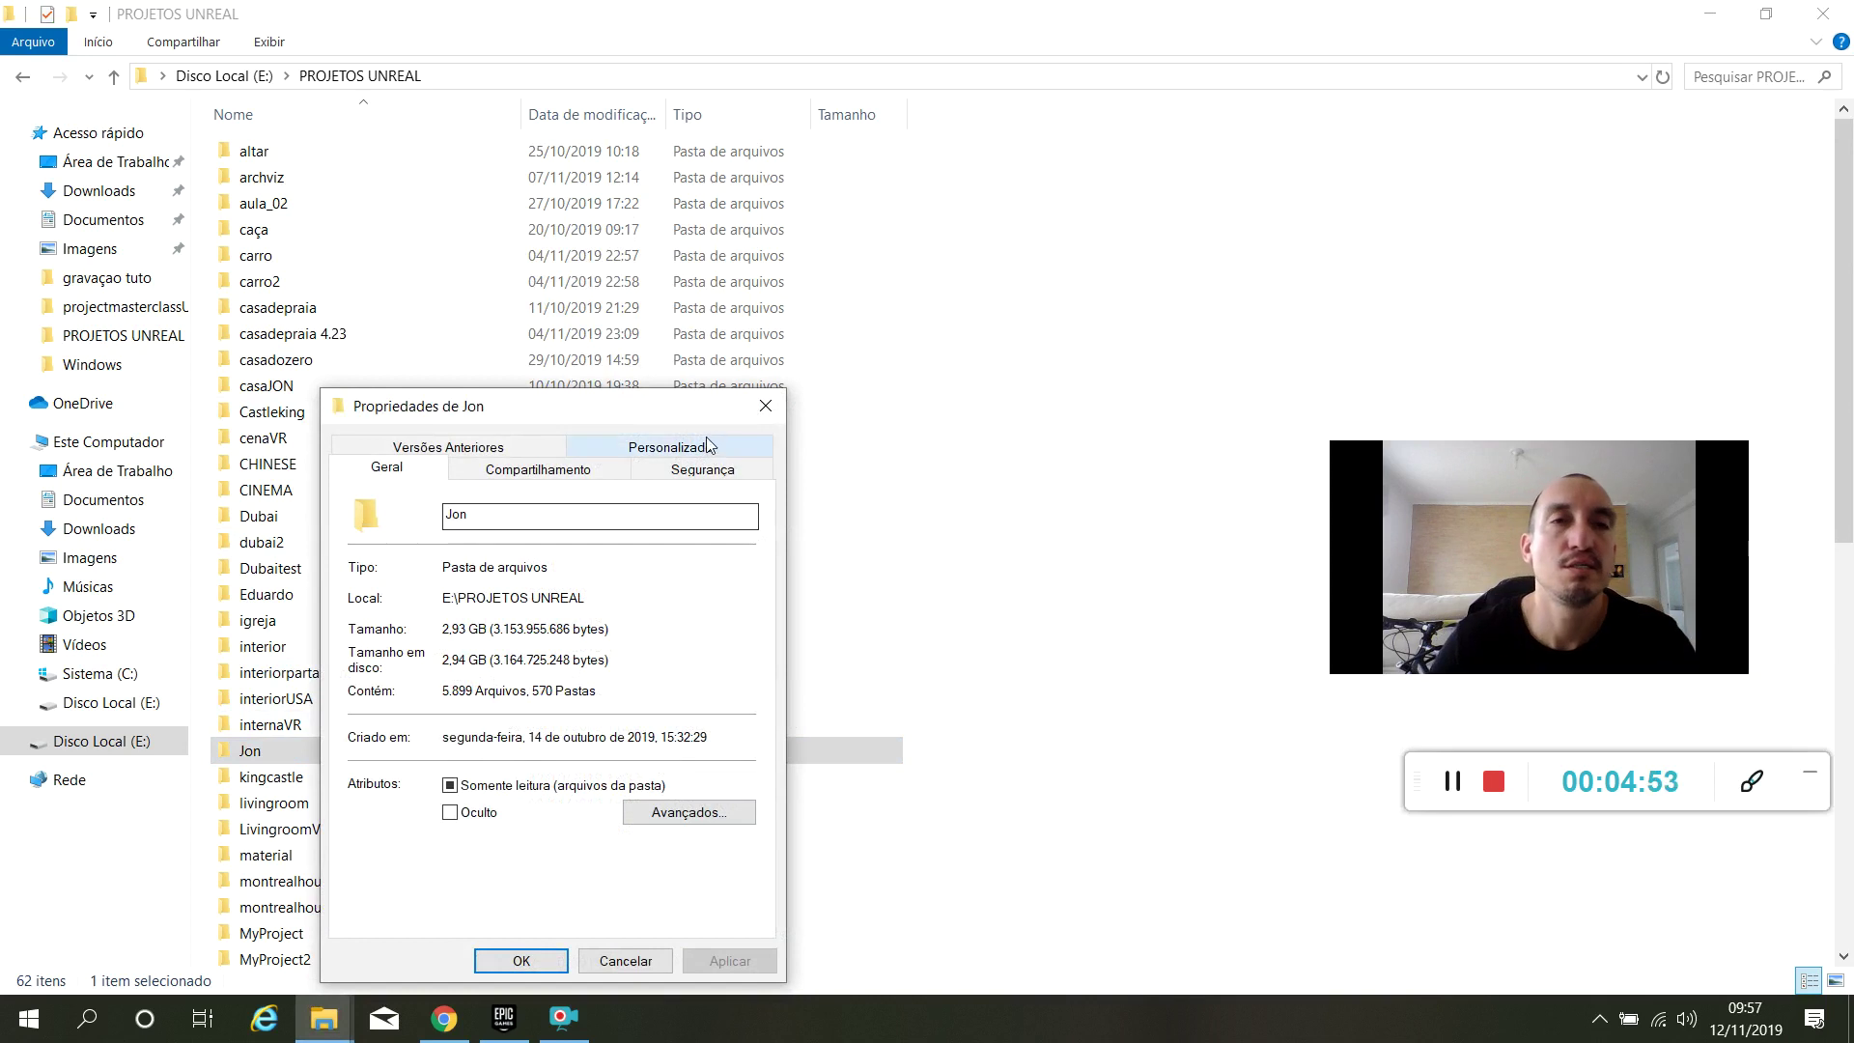
left_click(765, 411)
scroll(395, 772, "down", 6)
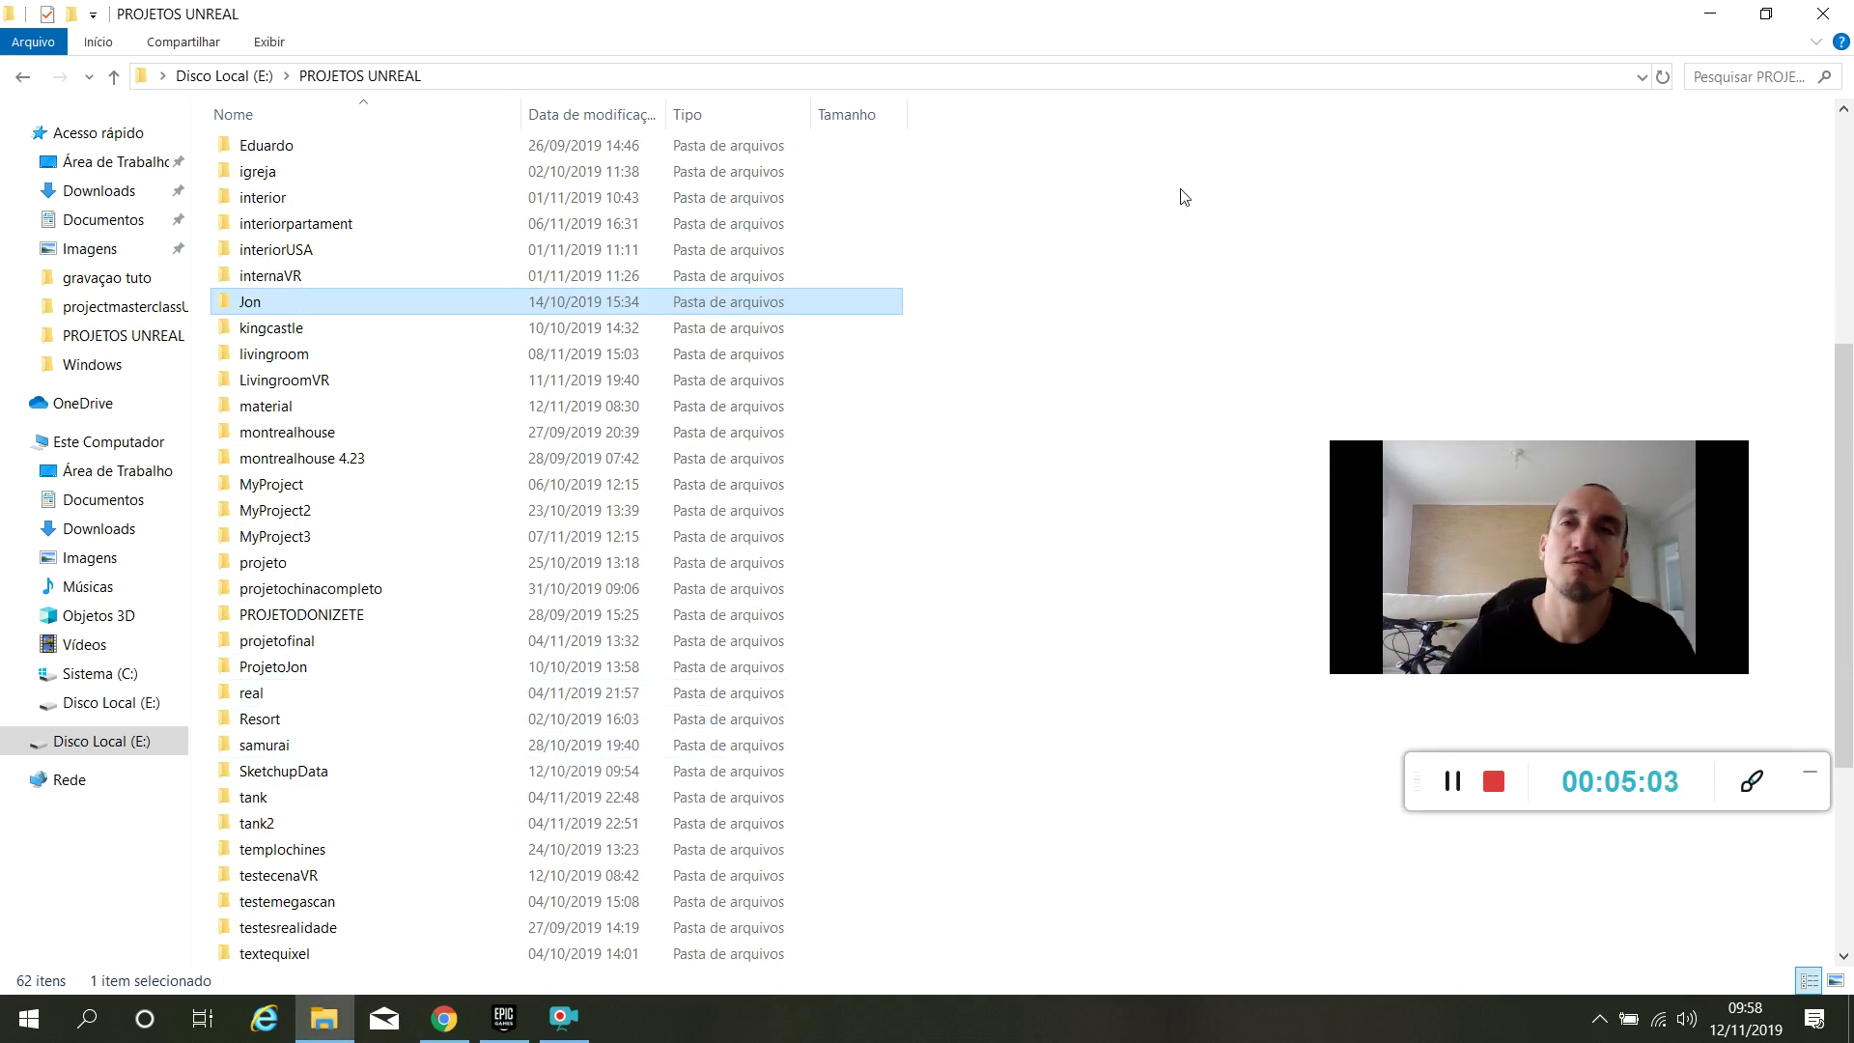
left_click(1708, 13)
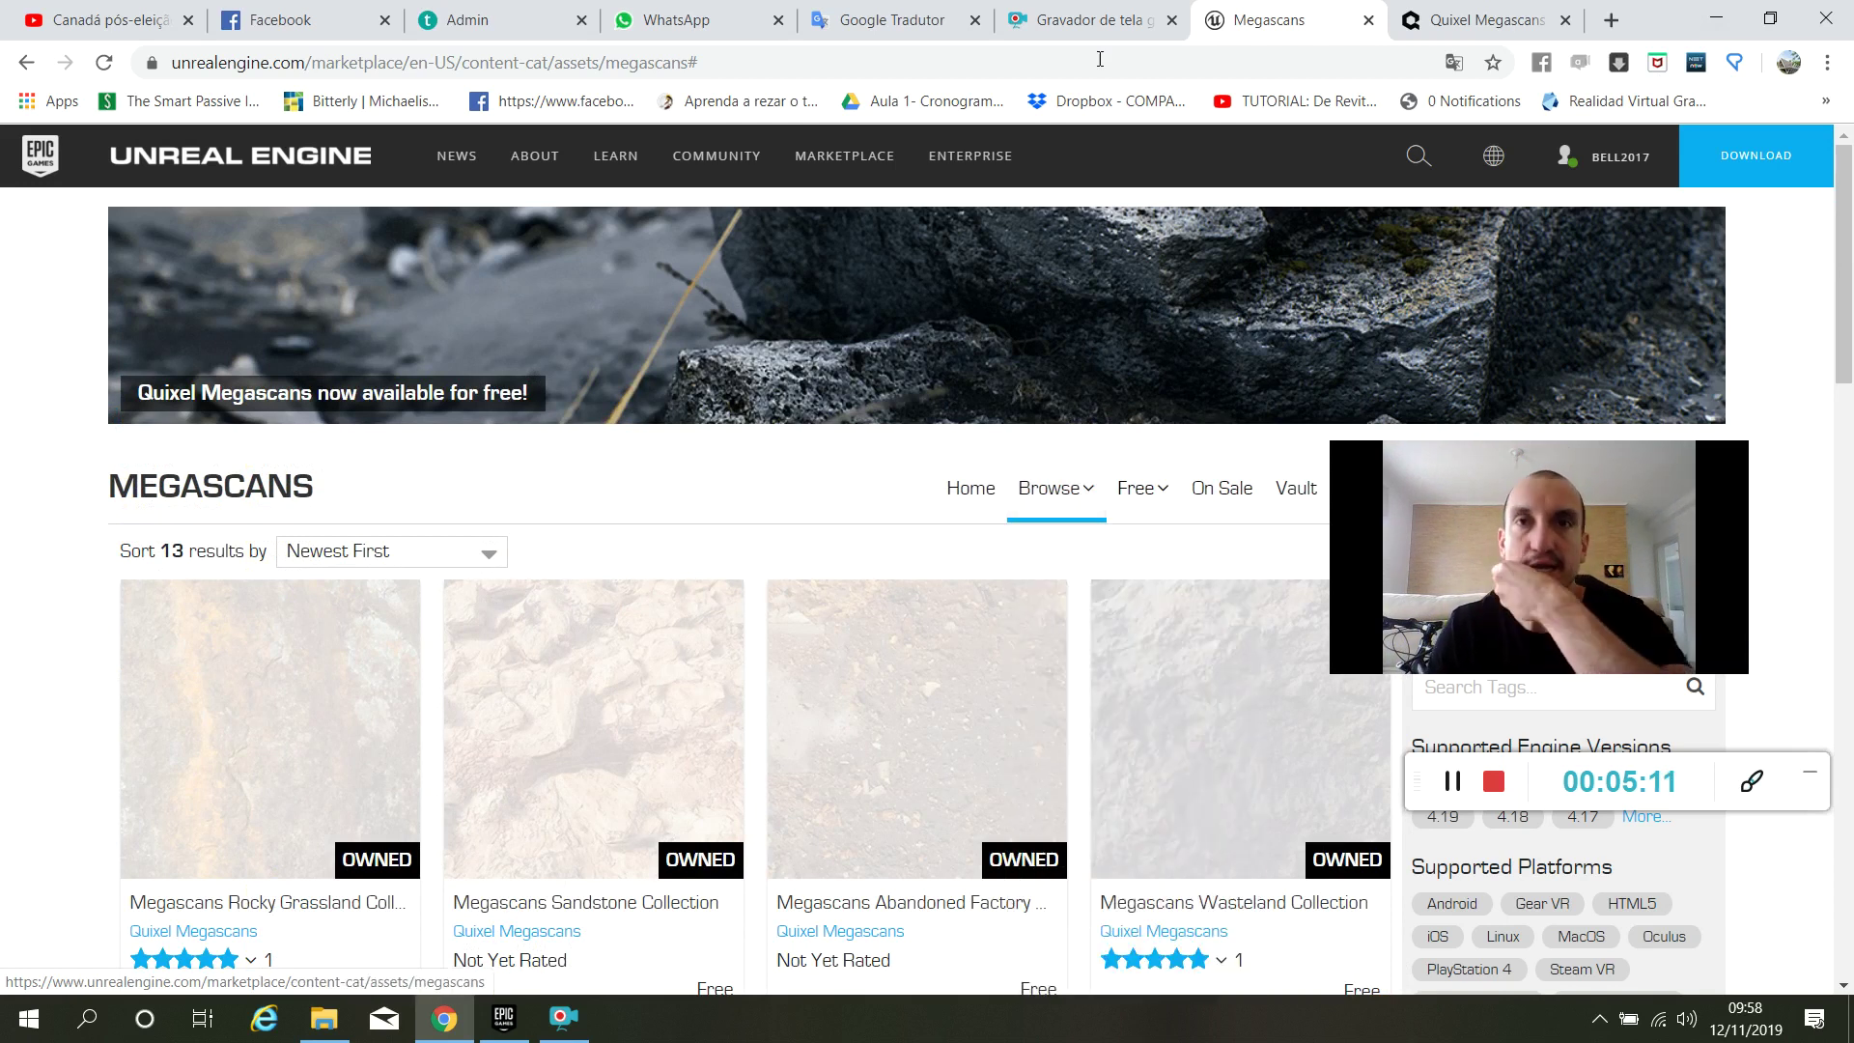
Return to the Quixel site, open the Bridge product page and look through its introduction.
left_click(1404, 18)
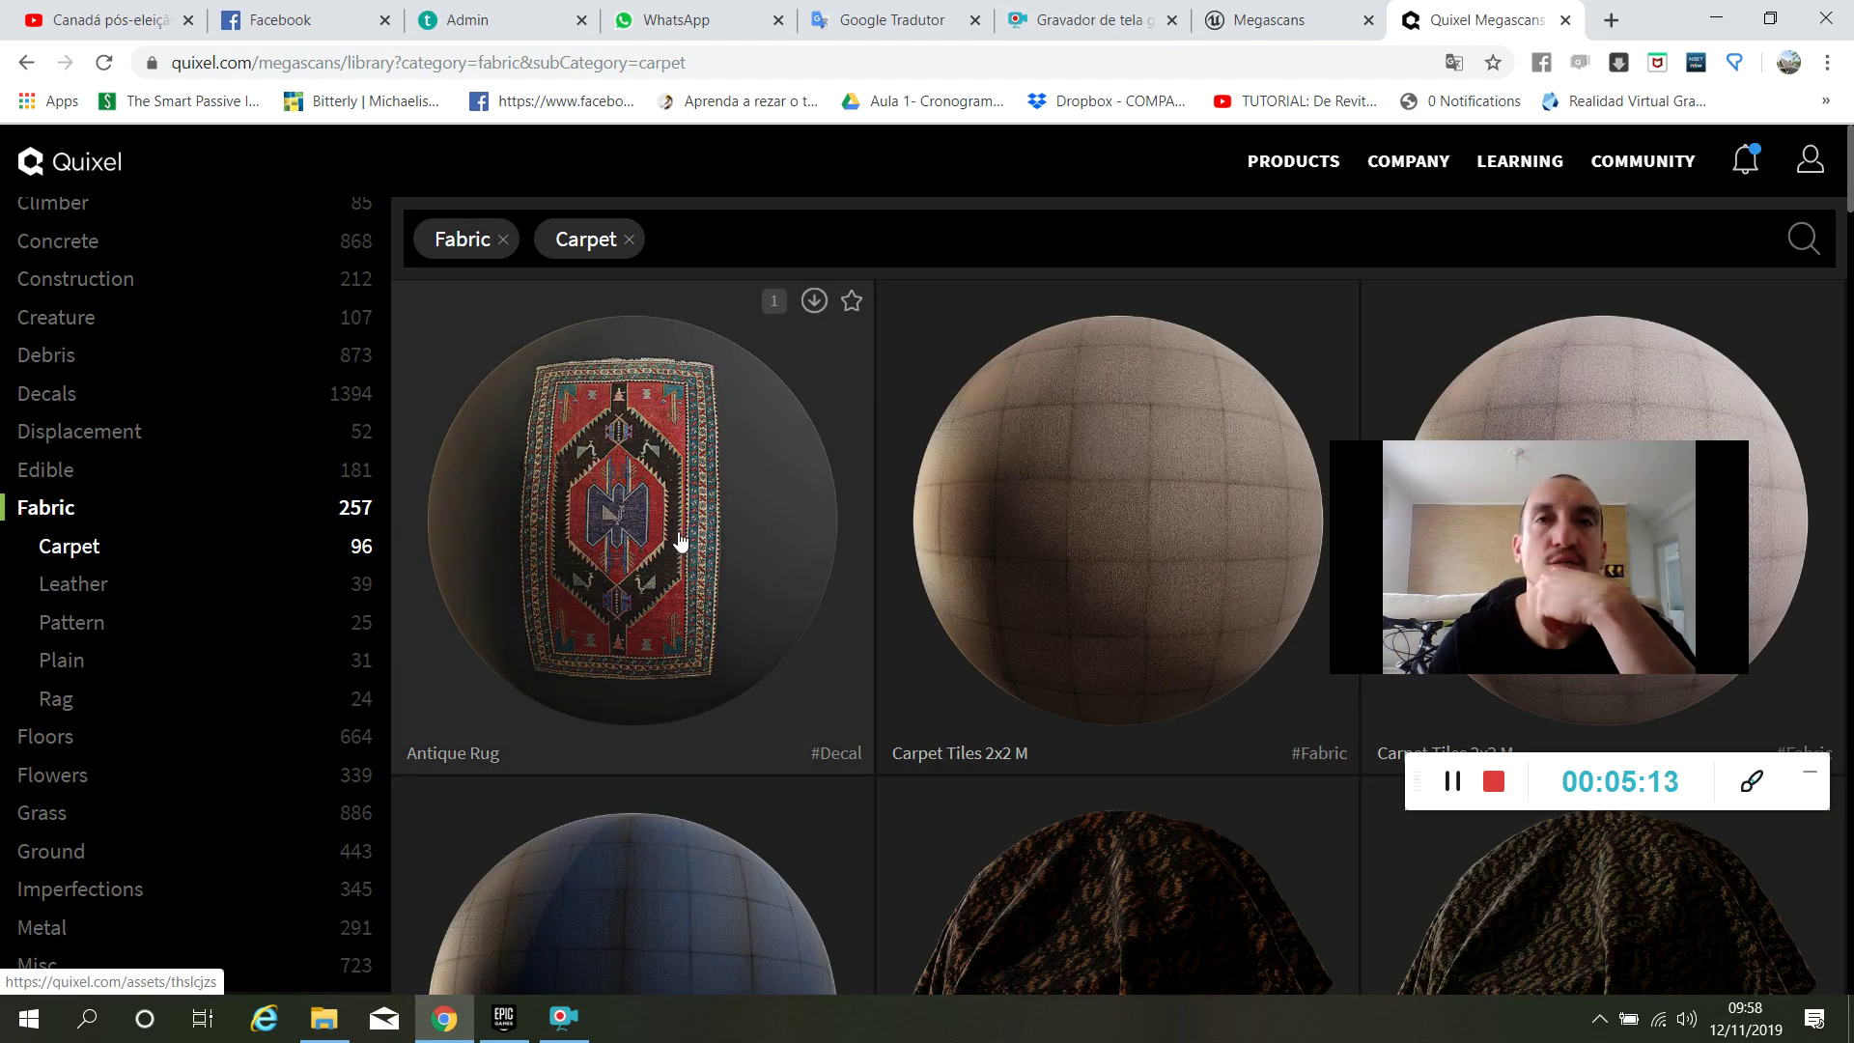
mouse_move(1294, 176)
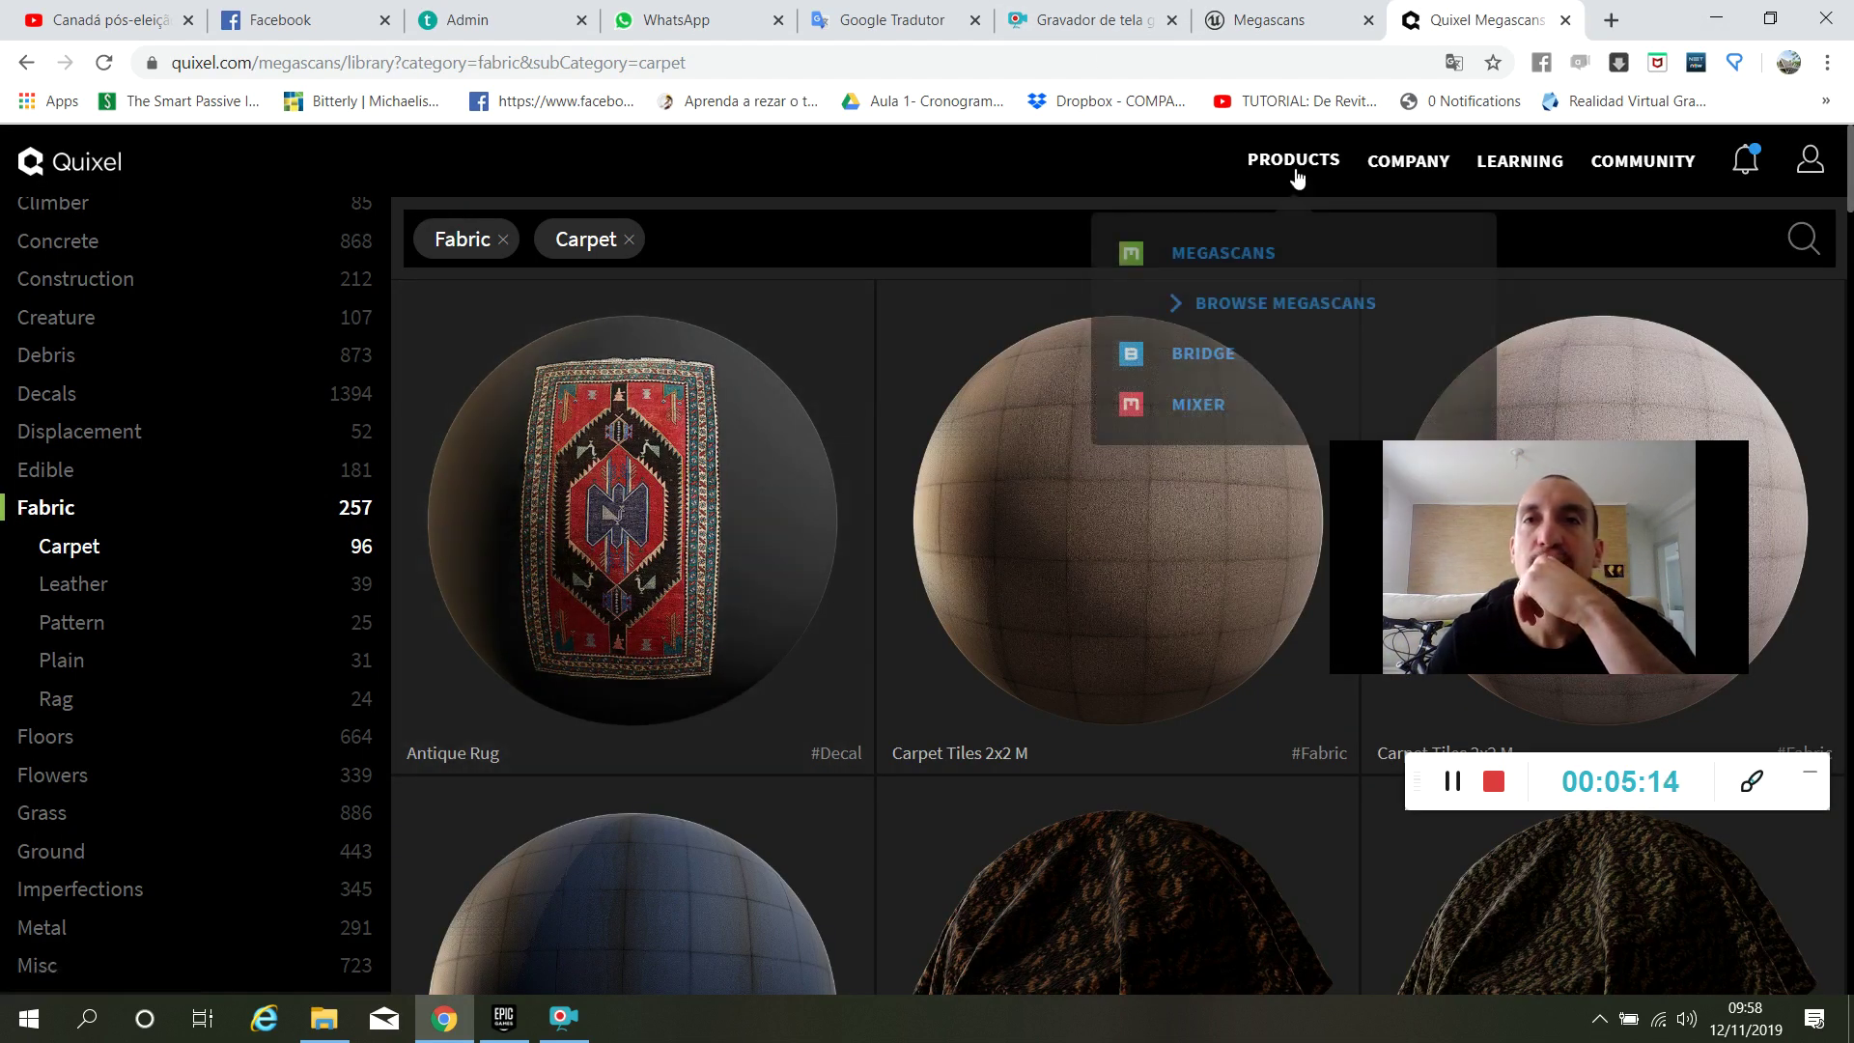
left_click(1194, 367)
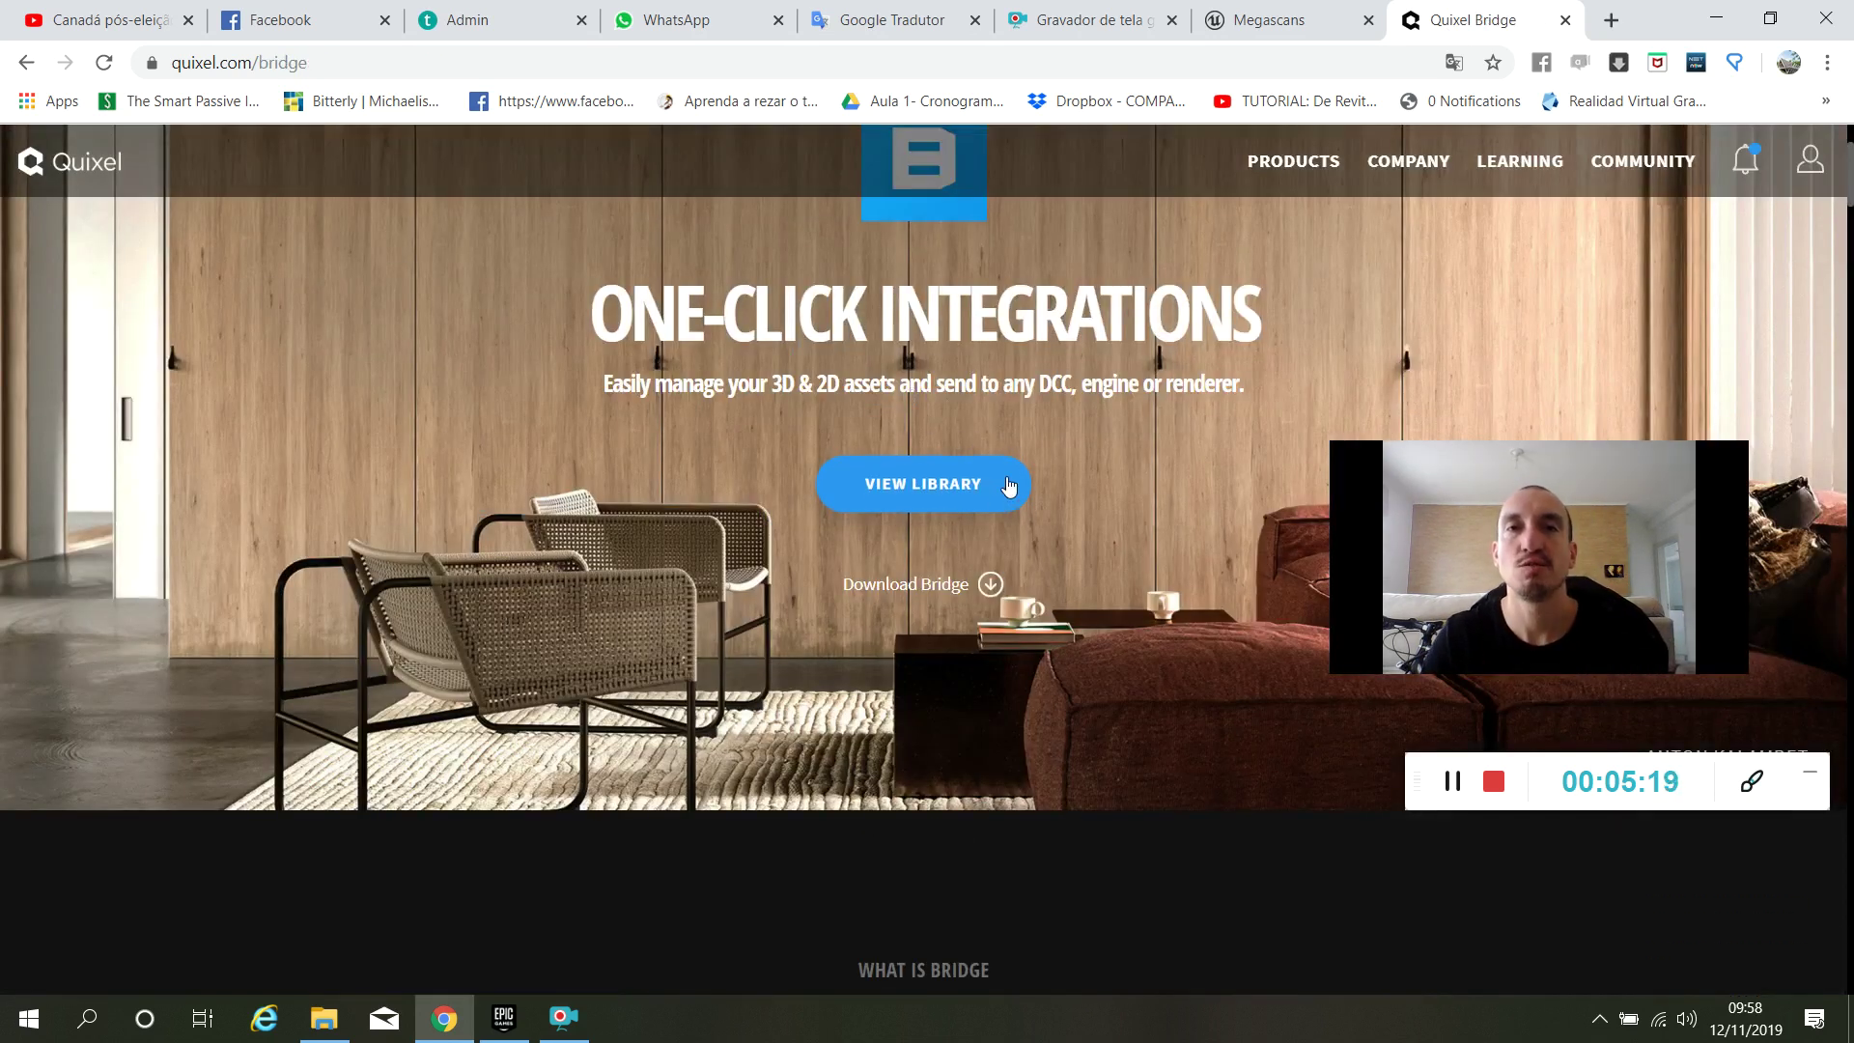
scroll(886, 622, "down", 10)
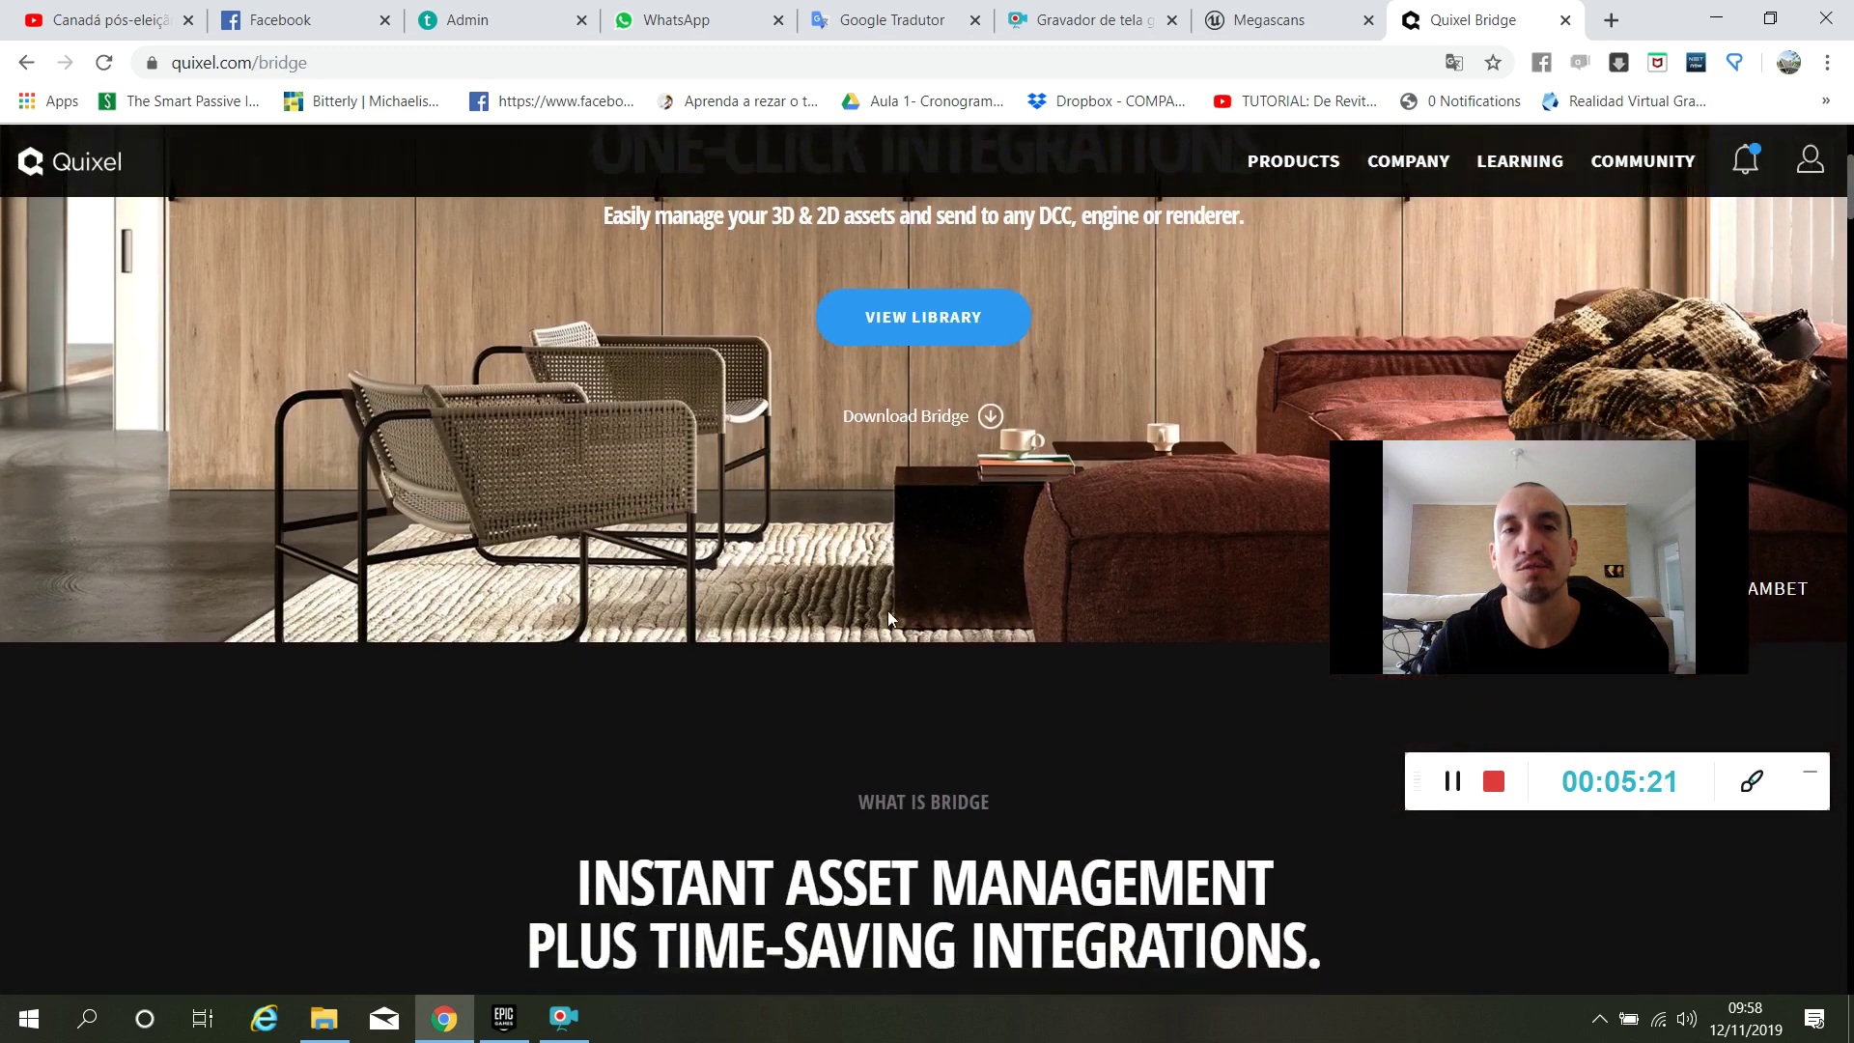
Read through the Bridge page's section on connecting with other software and examine the supported programs.
scroll(726, 581, "down", 10)
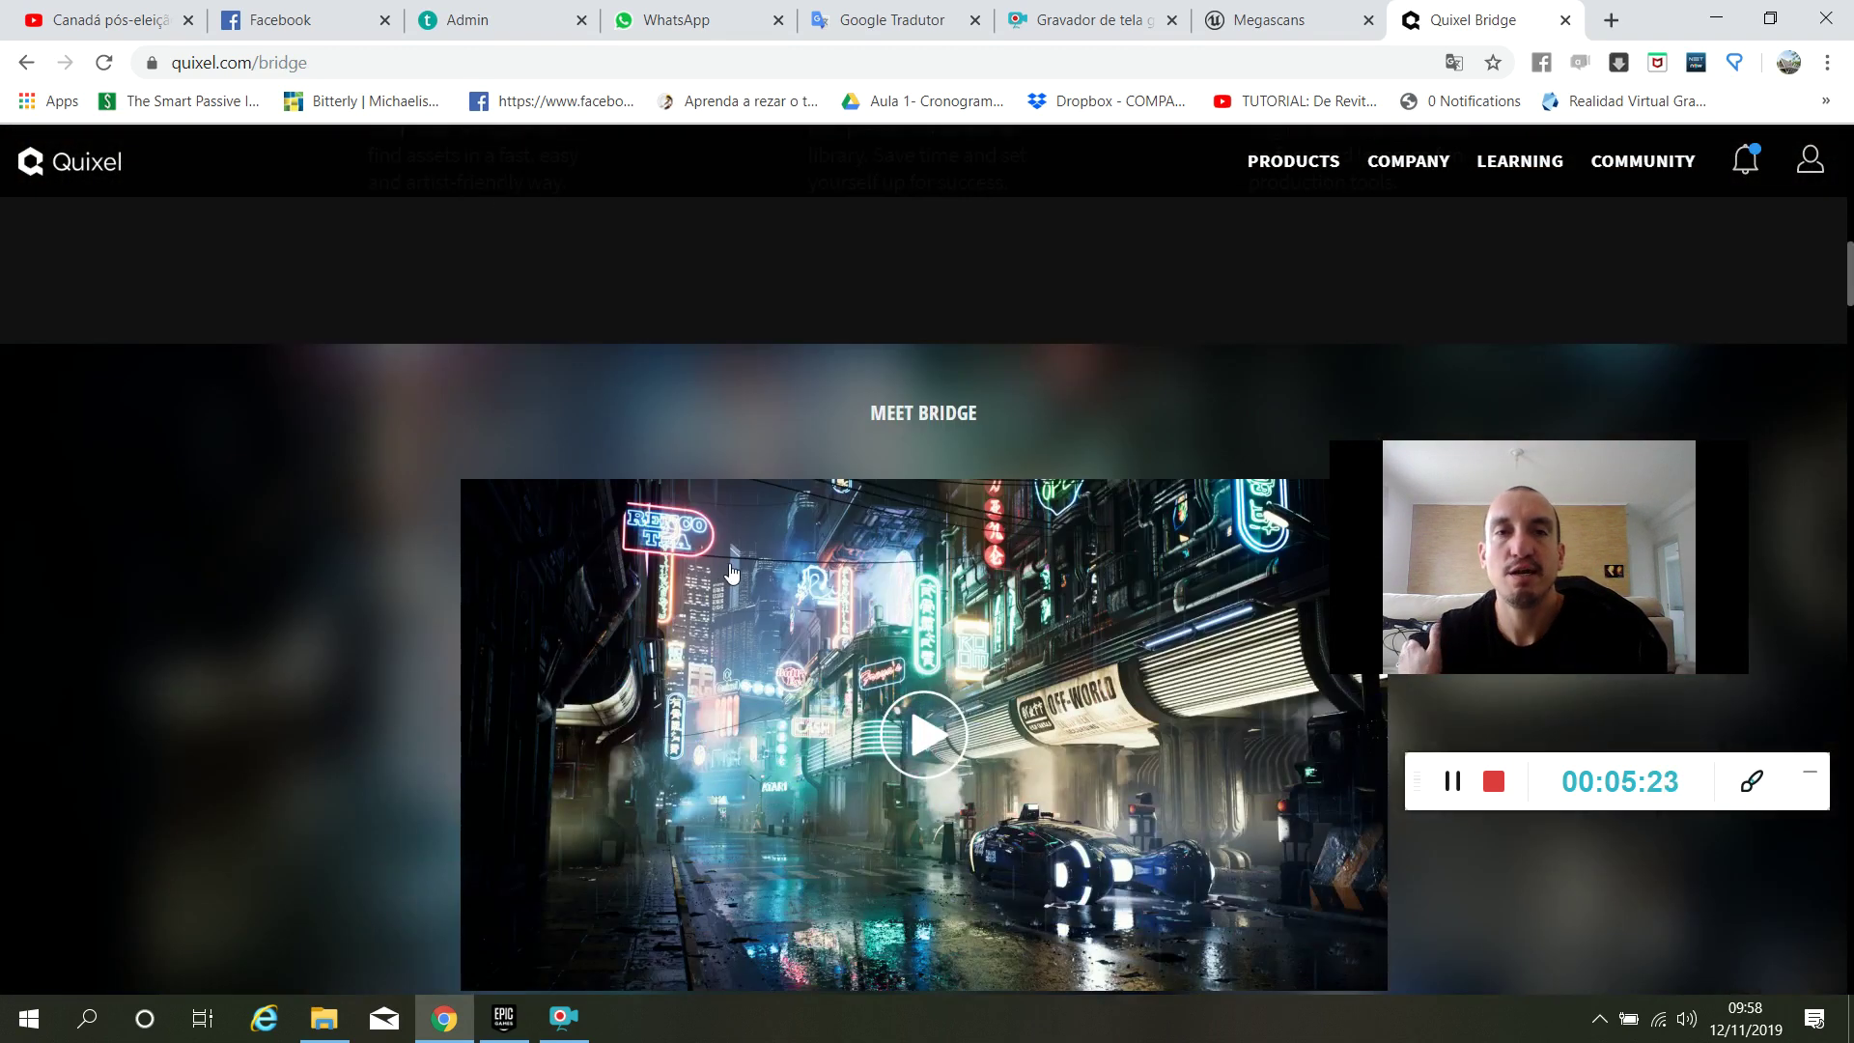
scroll(950, 572, "down", 10)
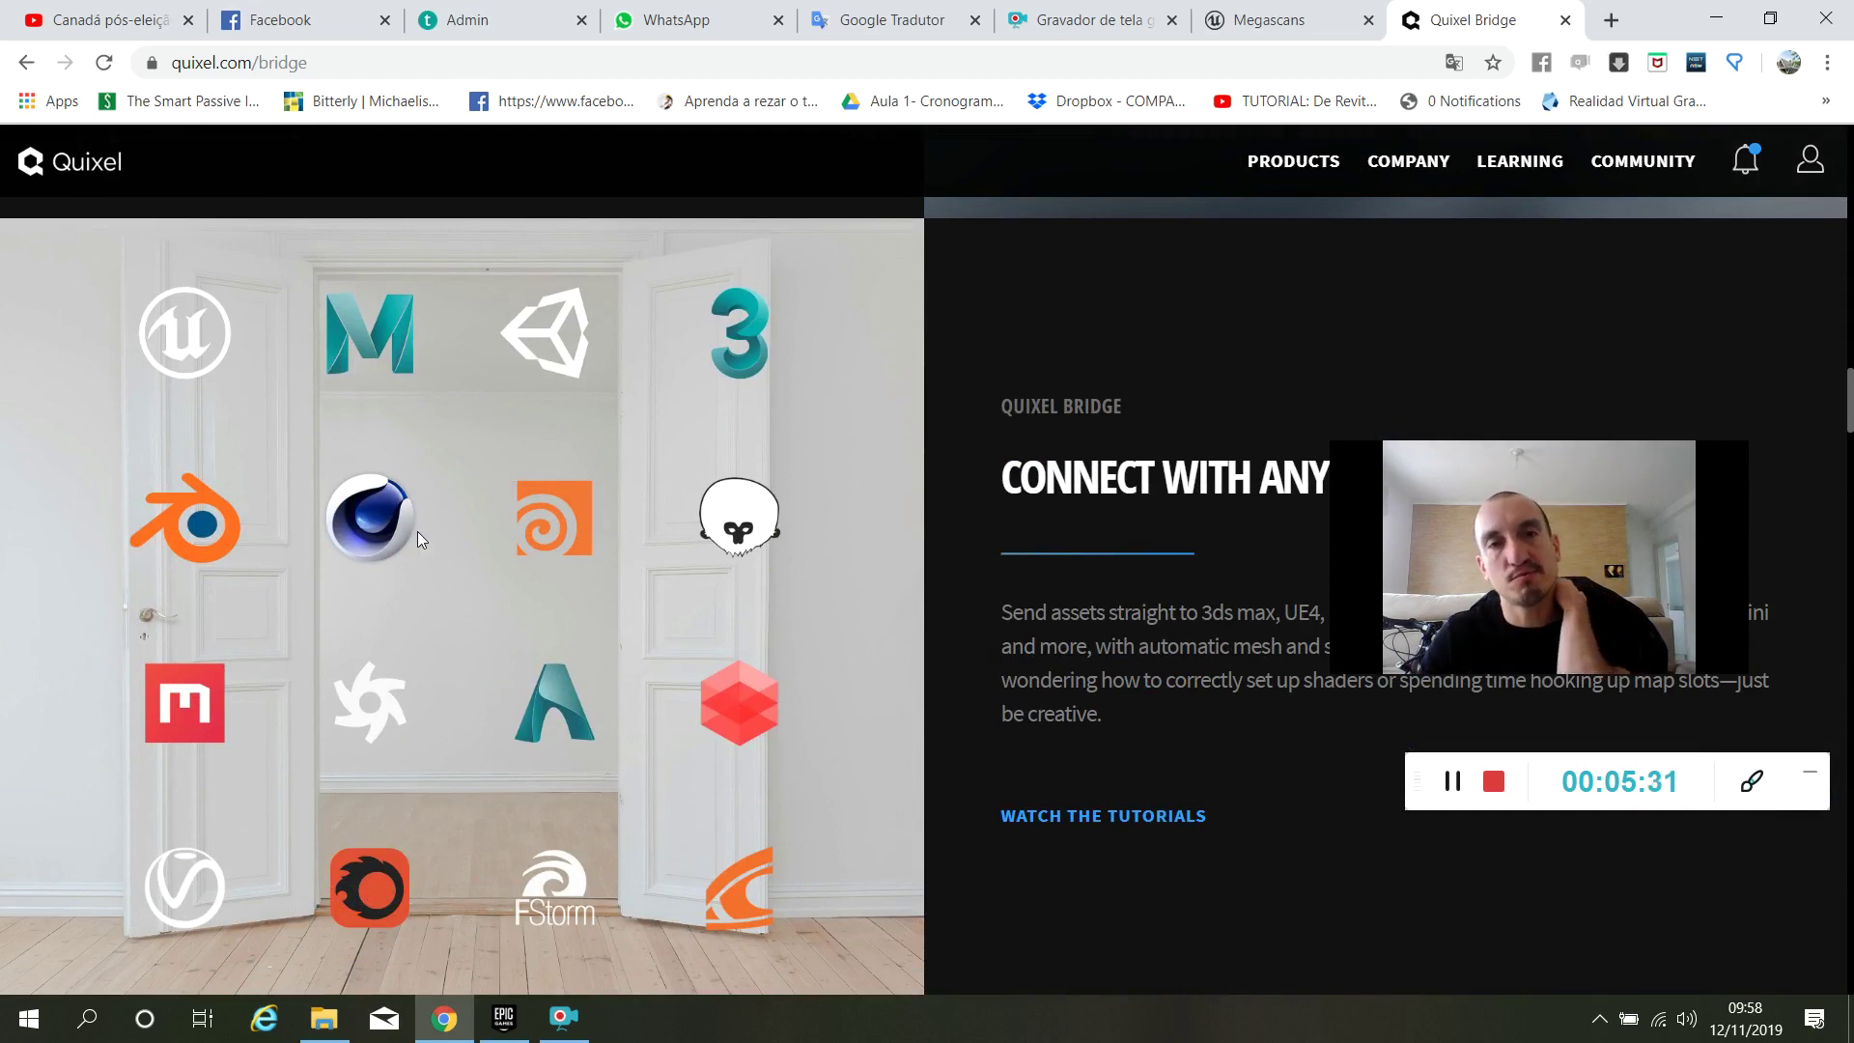
scroll(211, 721, "down", 1)
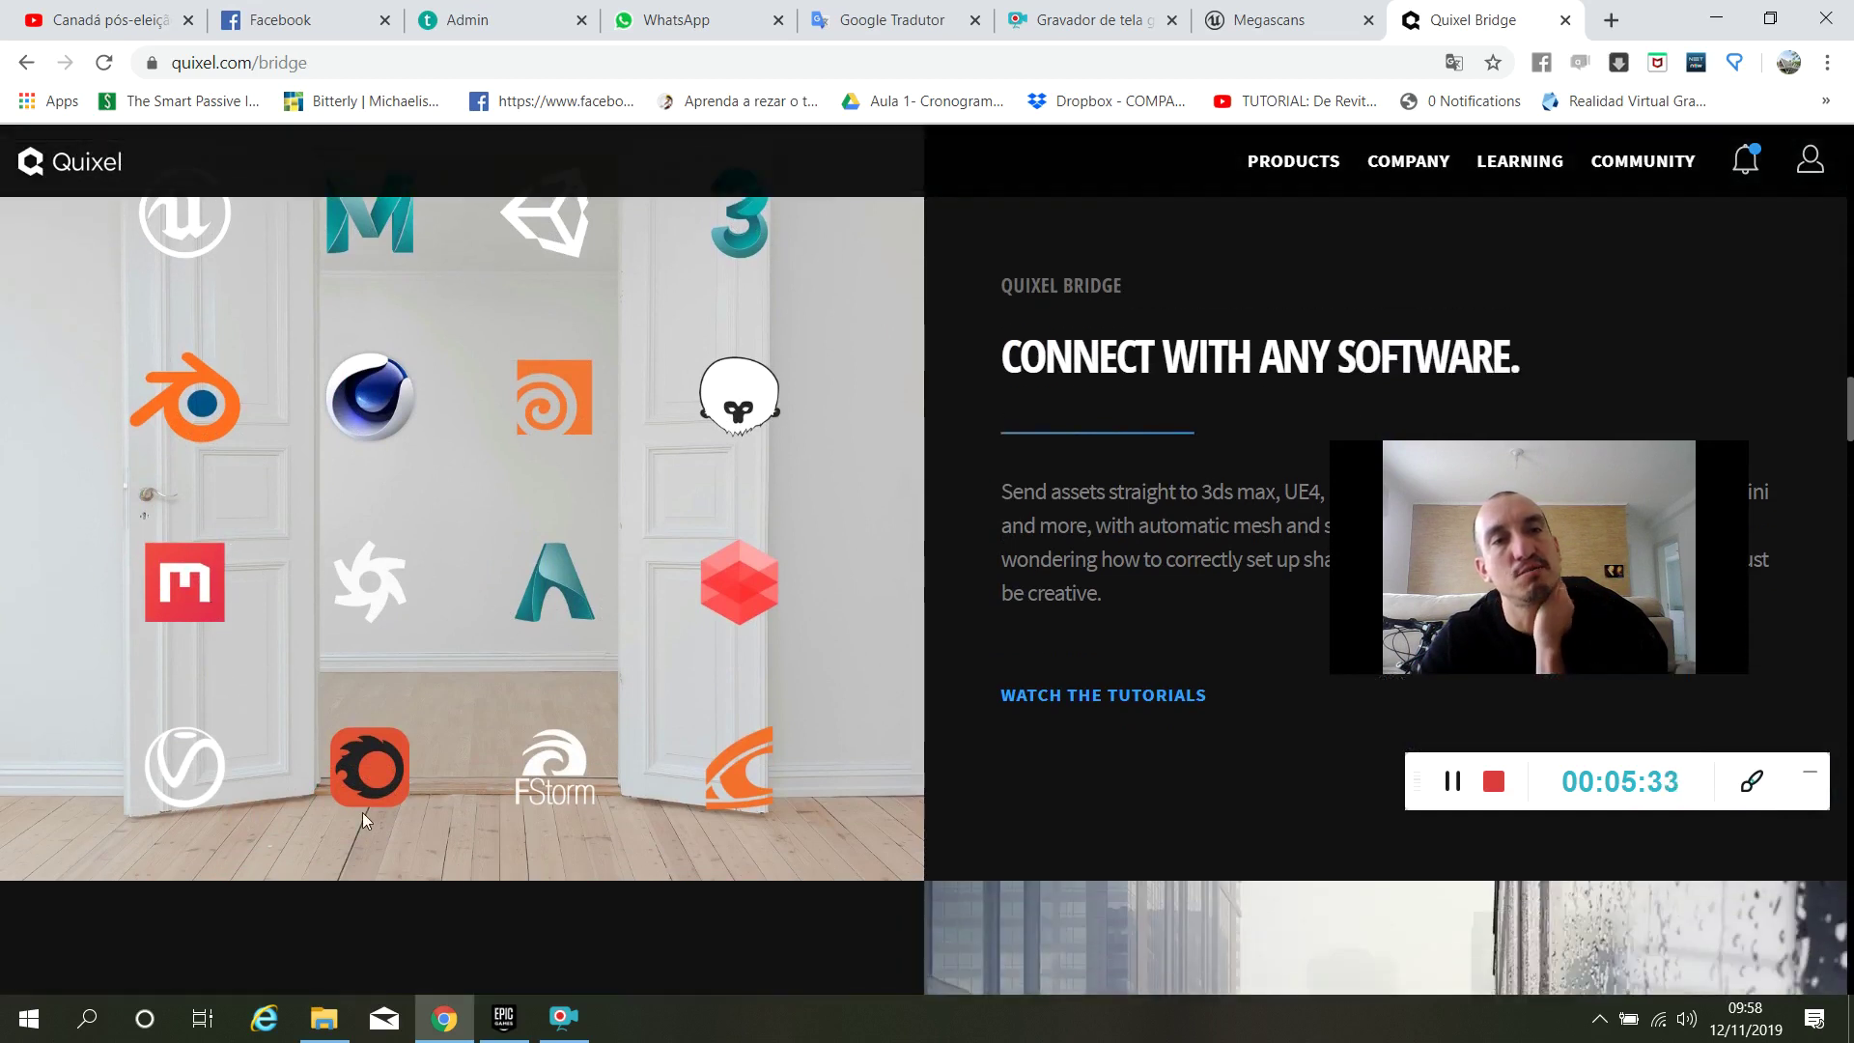
scroll(813, 790, "up", 2)
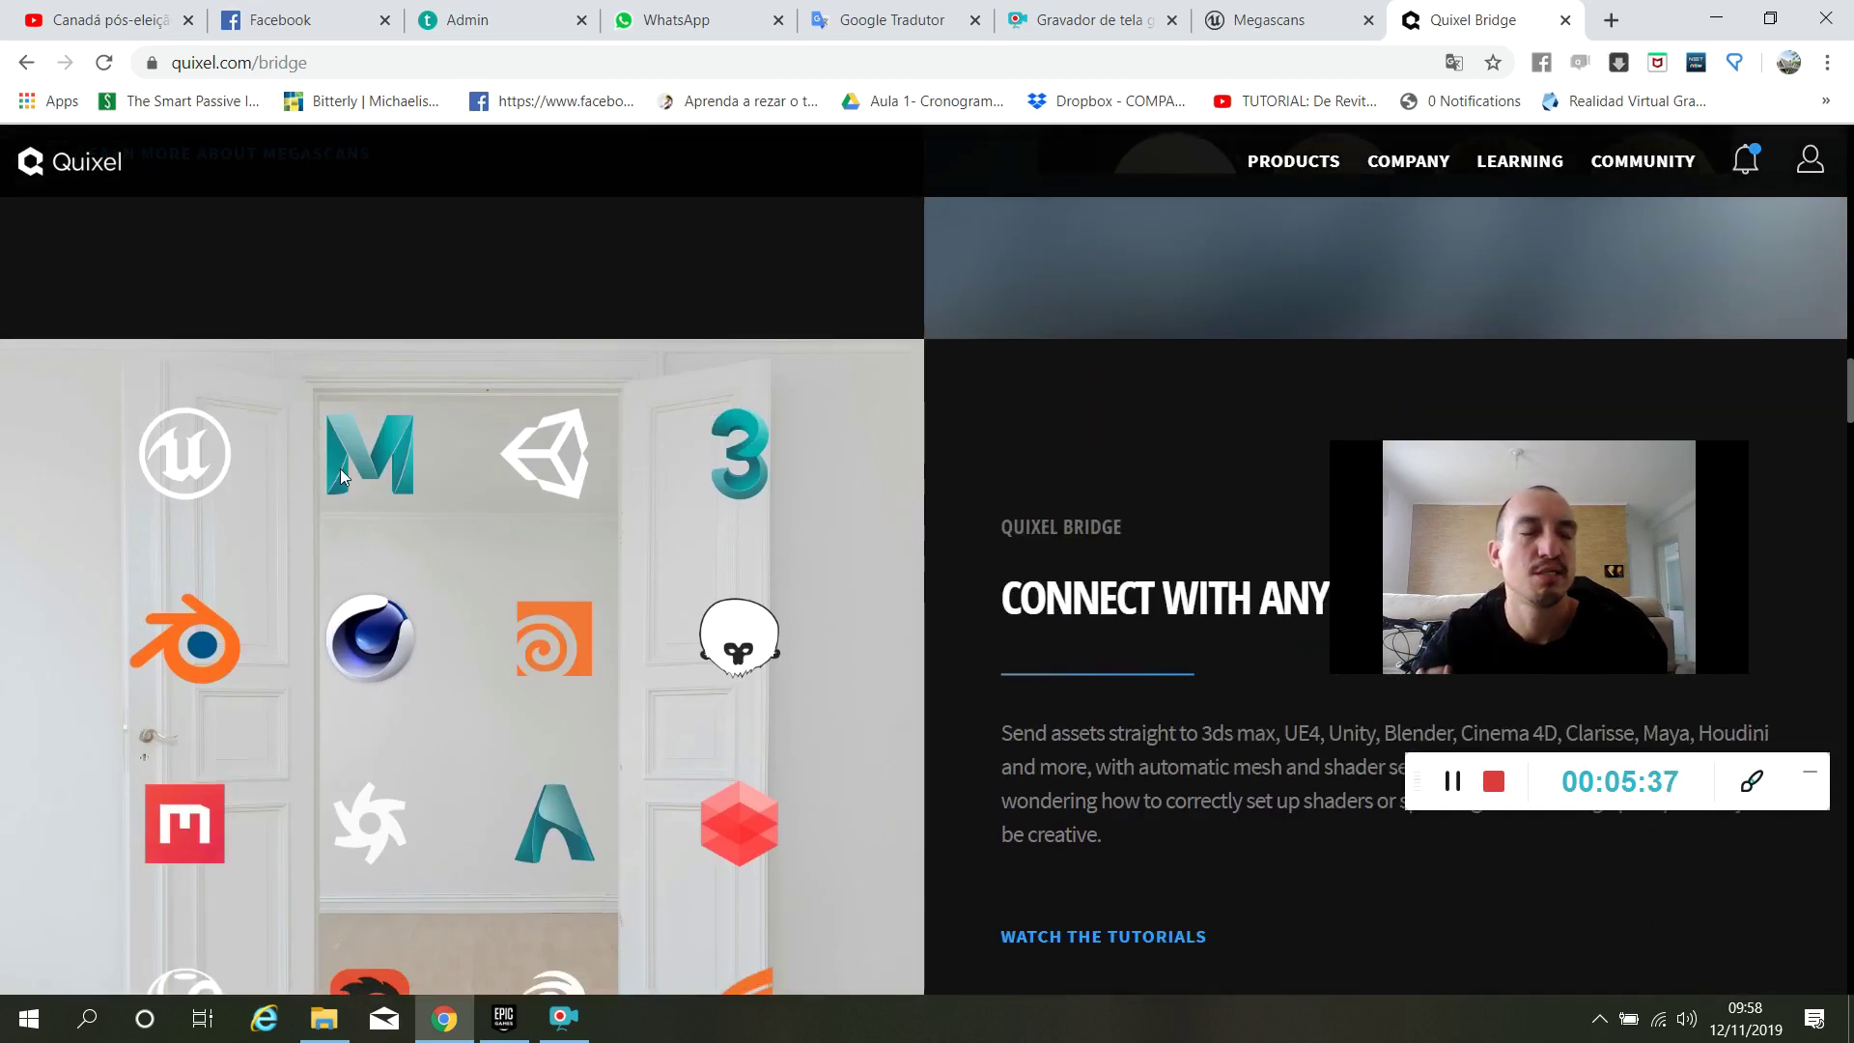
scroll(471, 512, "down", 3)
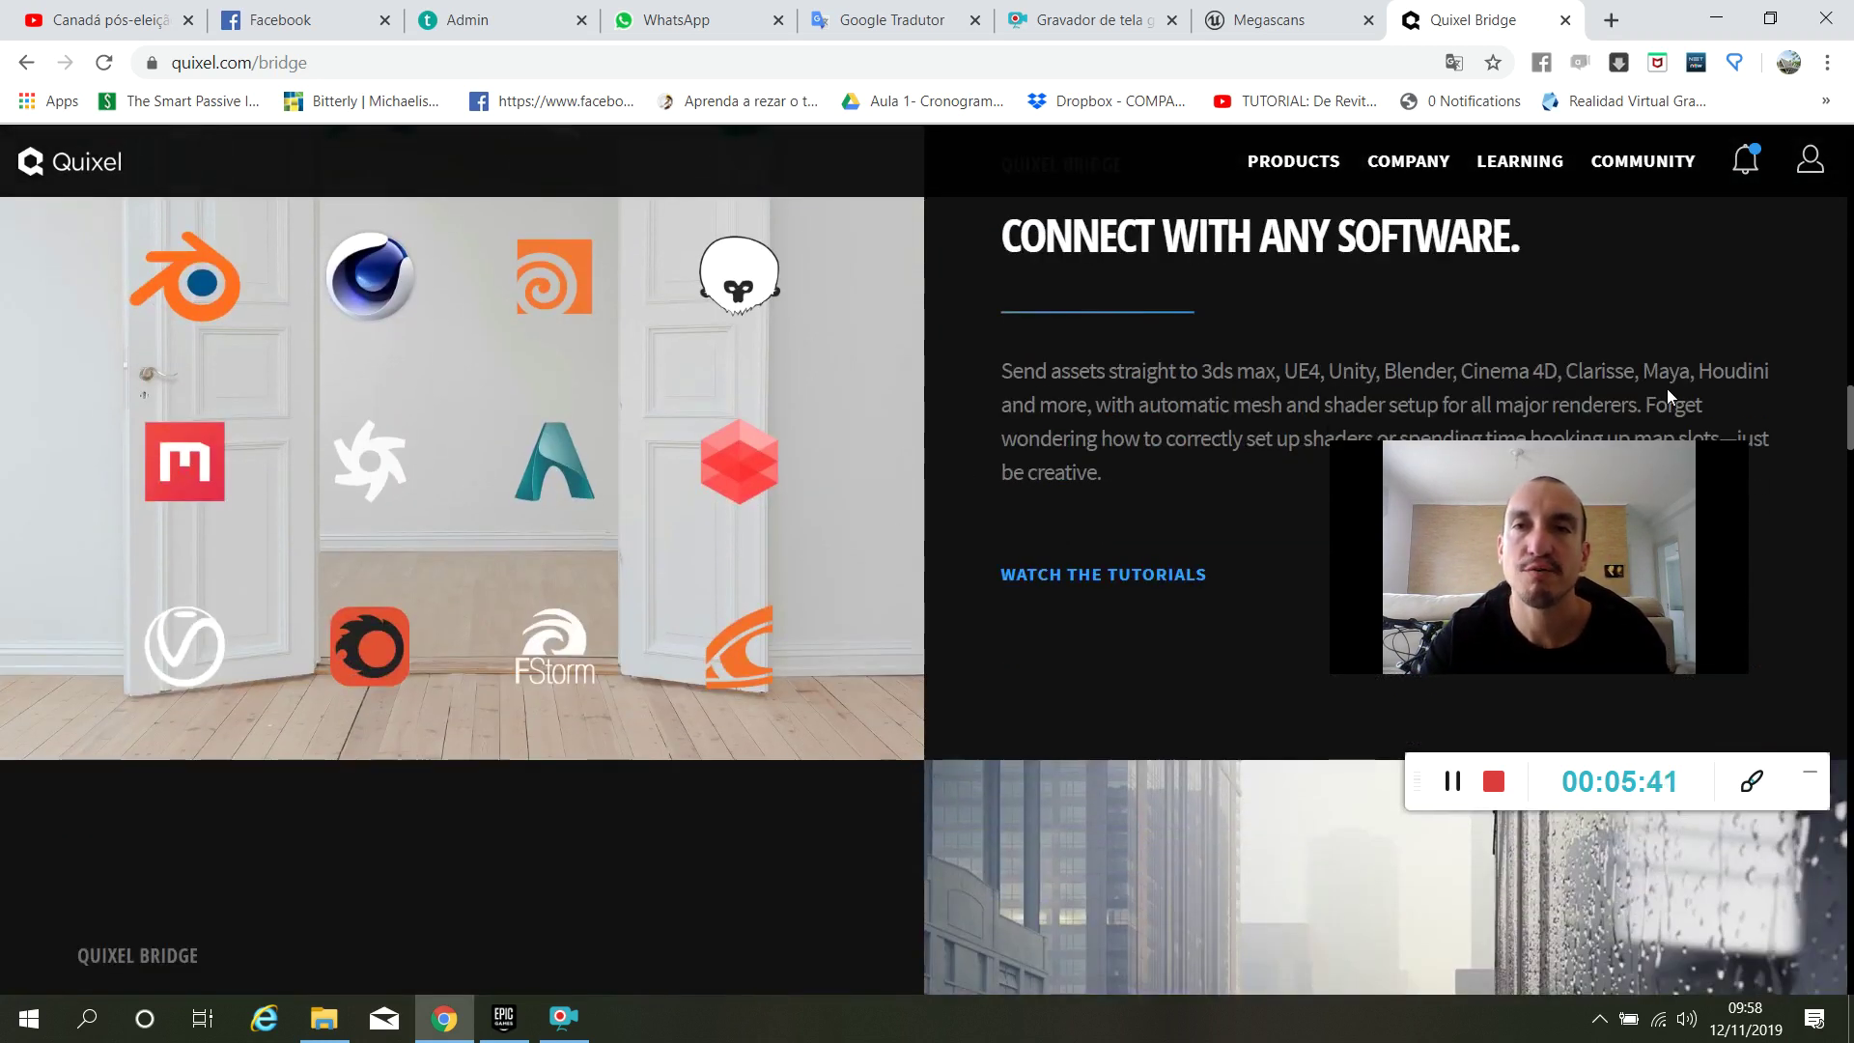
scroll(1158, 412, "down", 1)
scroll(1157, 411, "down", 2)
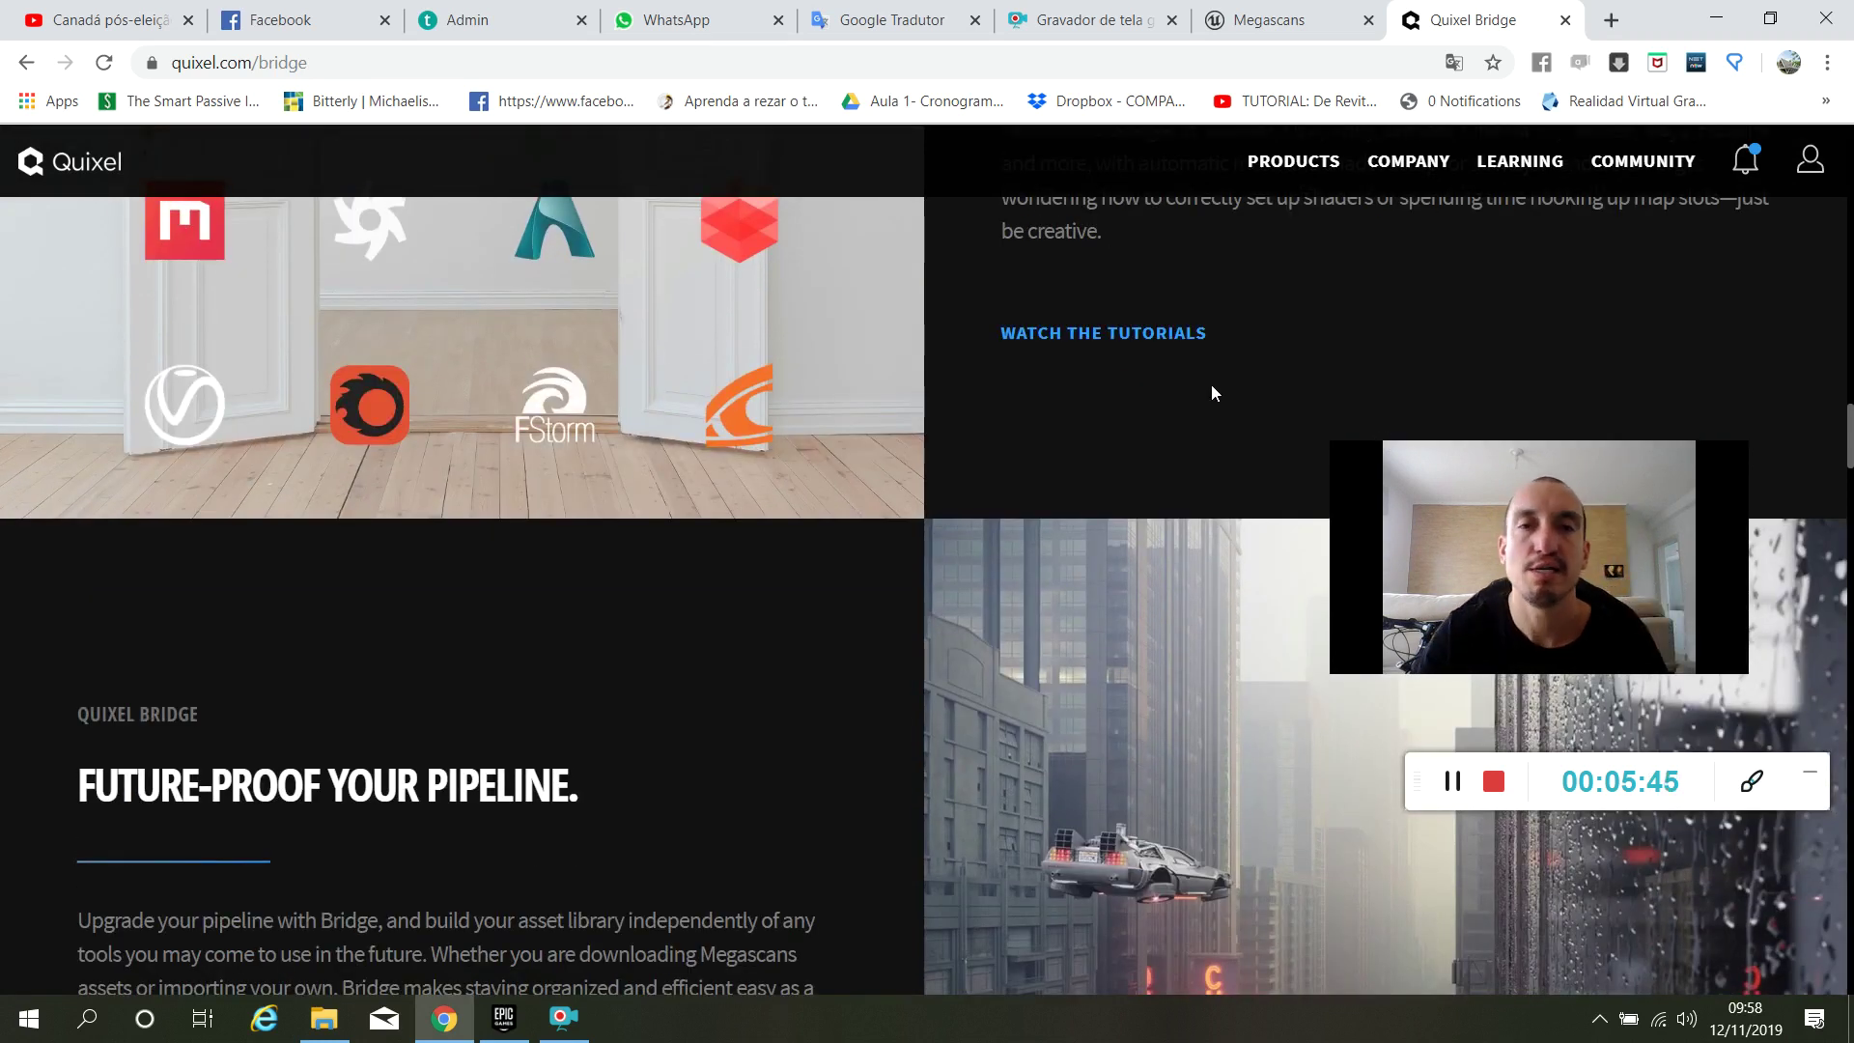
scroll(1099, 396, "up", 1)
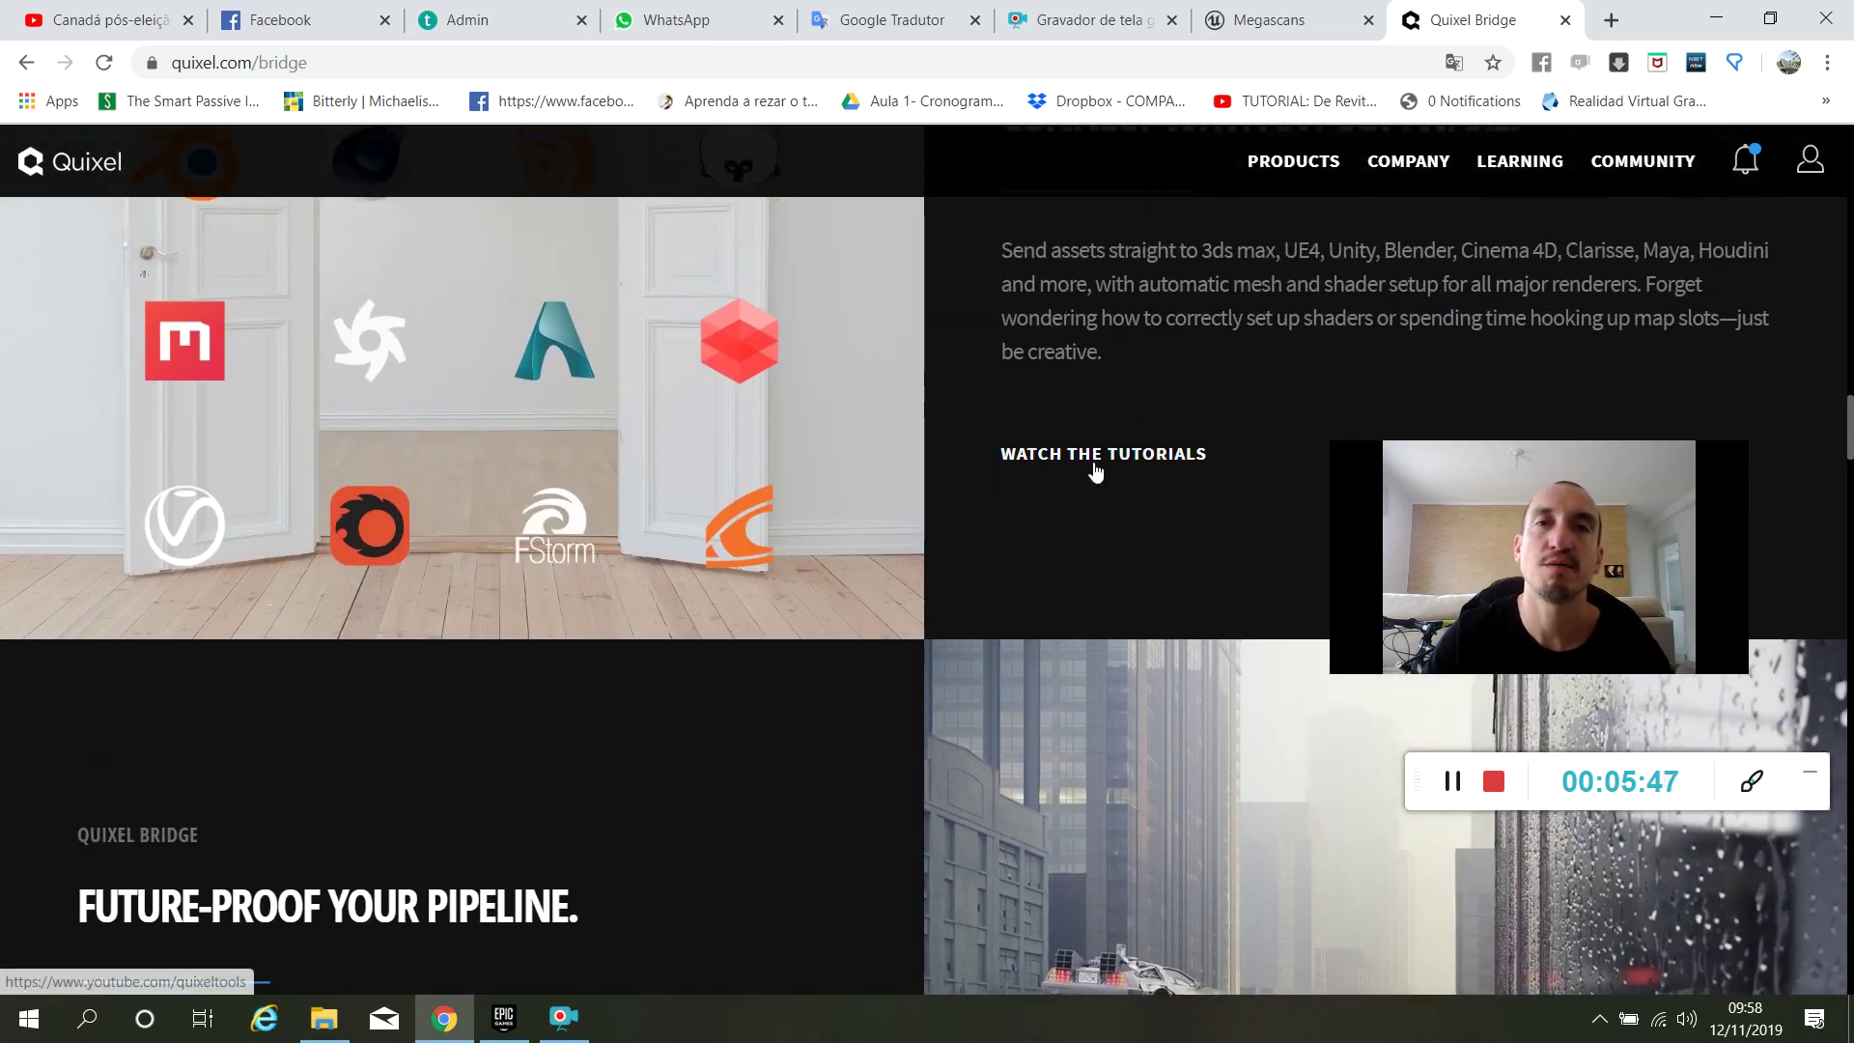
scroll(1200, 478, "up", 6)
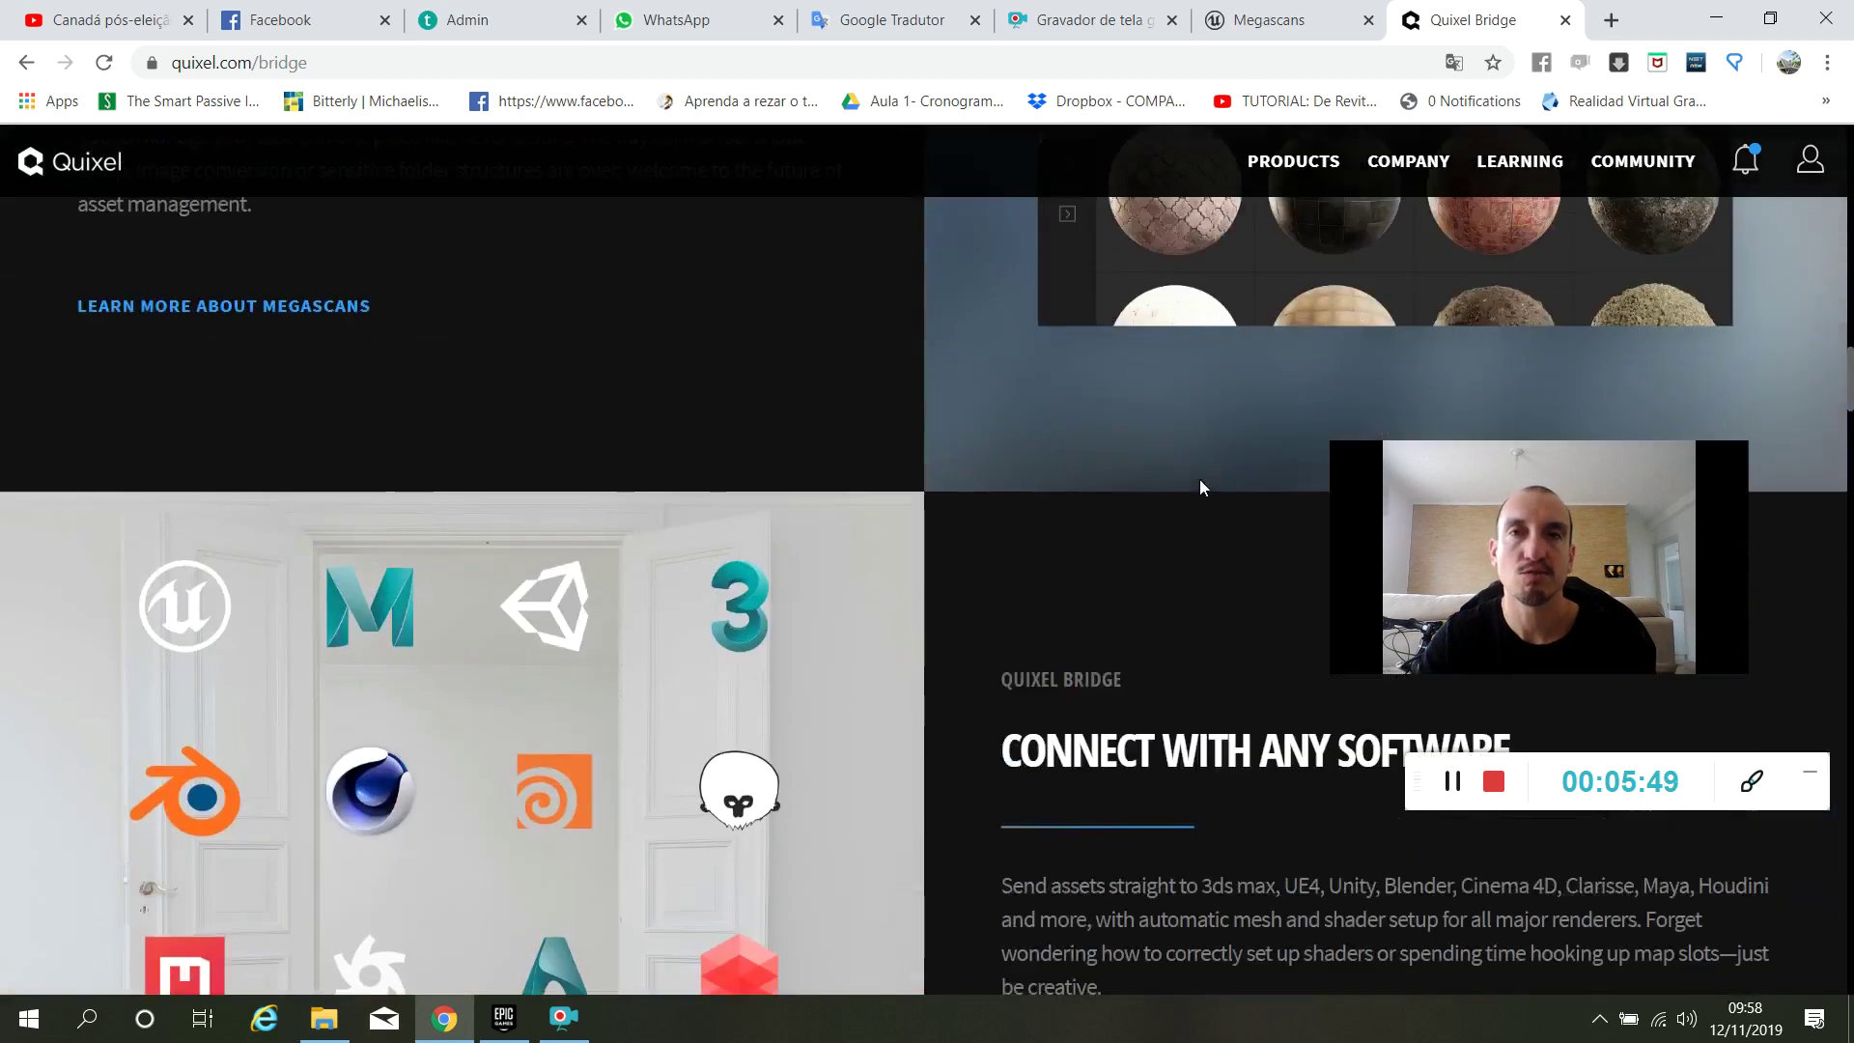
scroll(1160, 537, "down", 9)
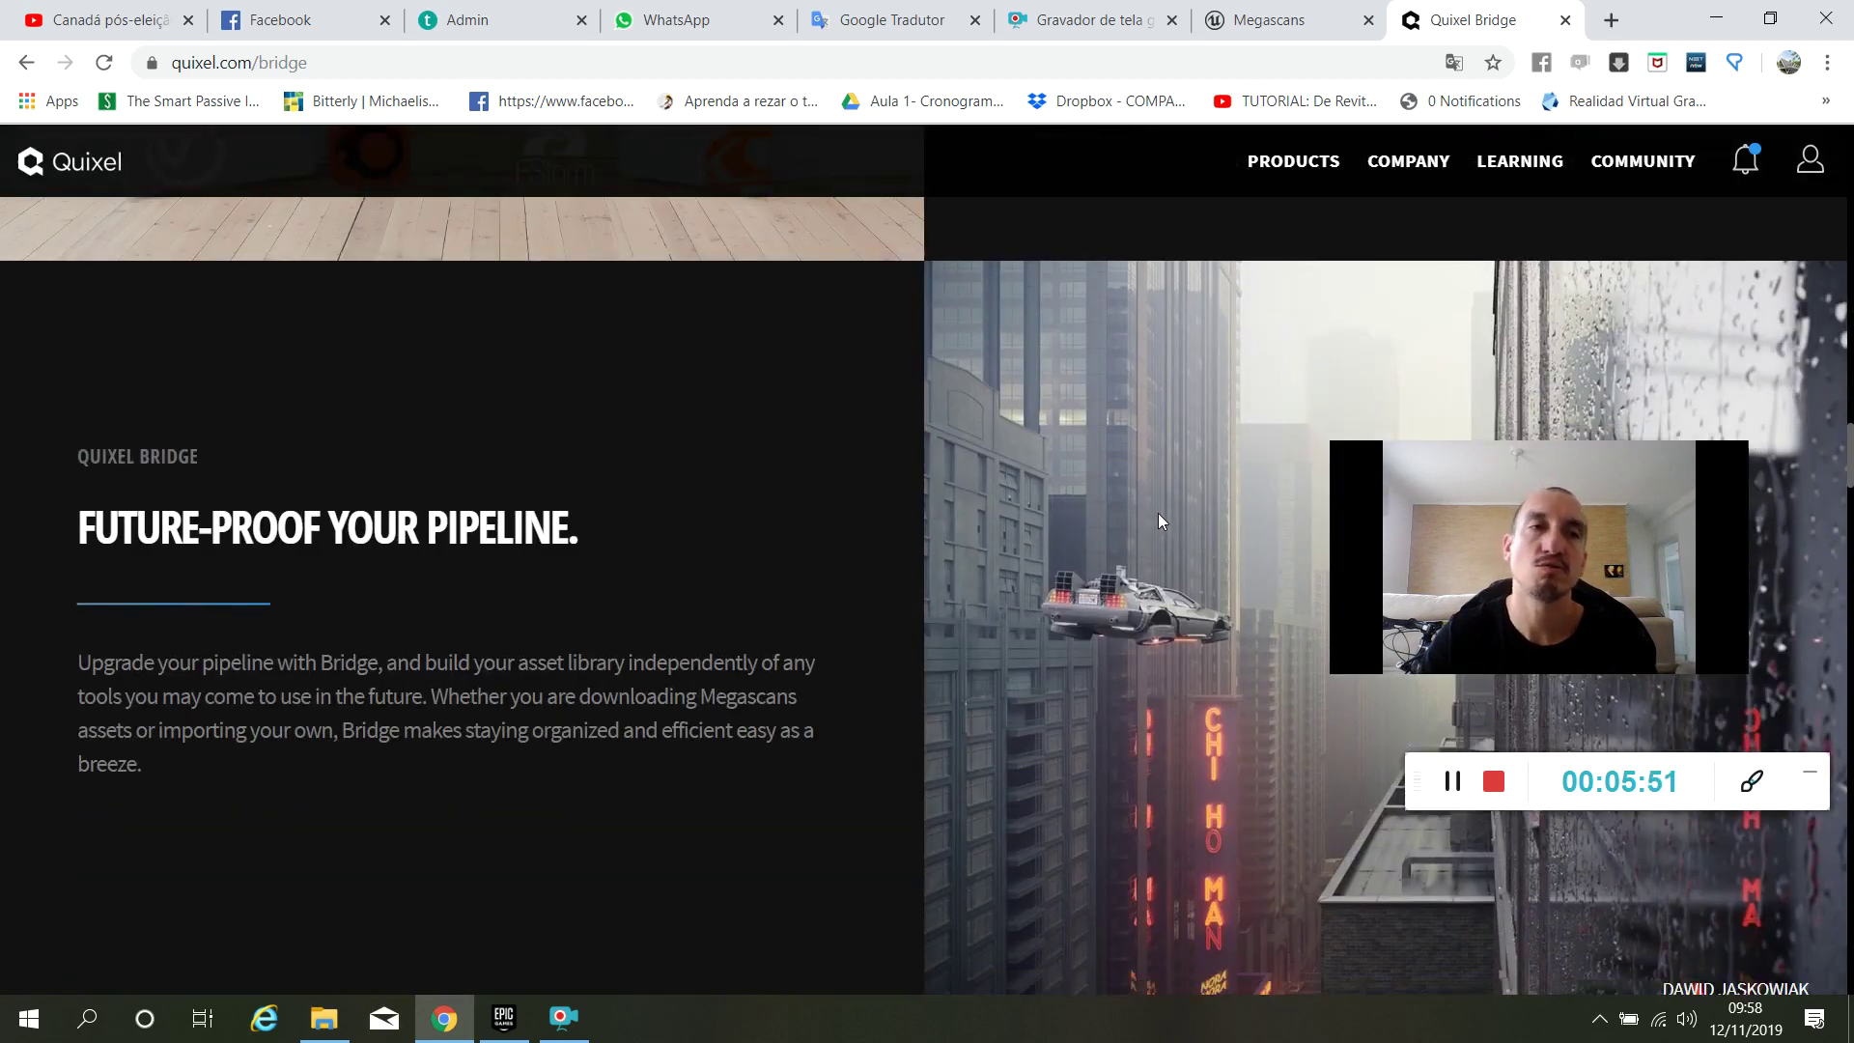
Examine the file formats that Bridge supports and the user testimonials on its page.
scroll(1157, 513, "down", 4)
scroll(1157, 515, "down", 4)
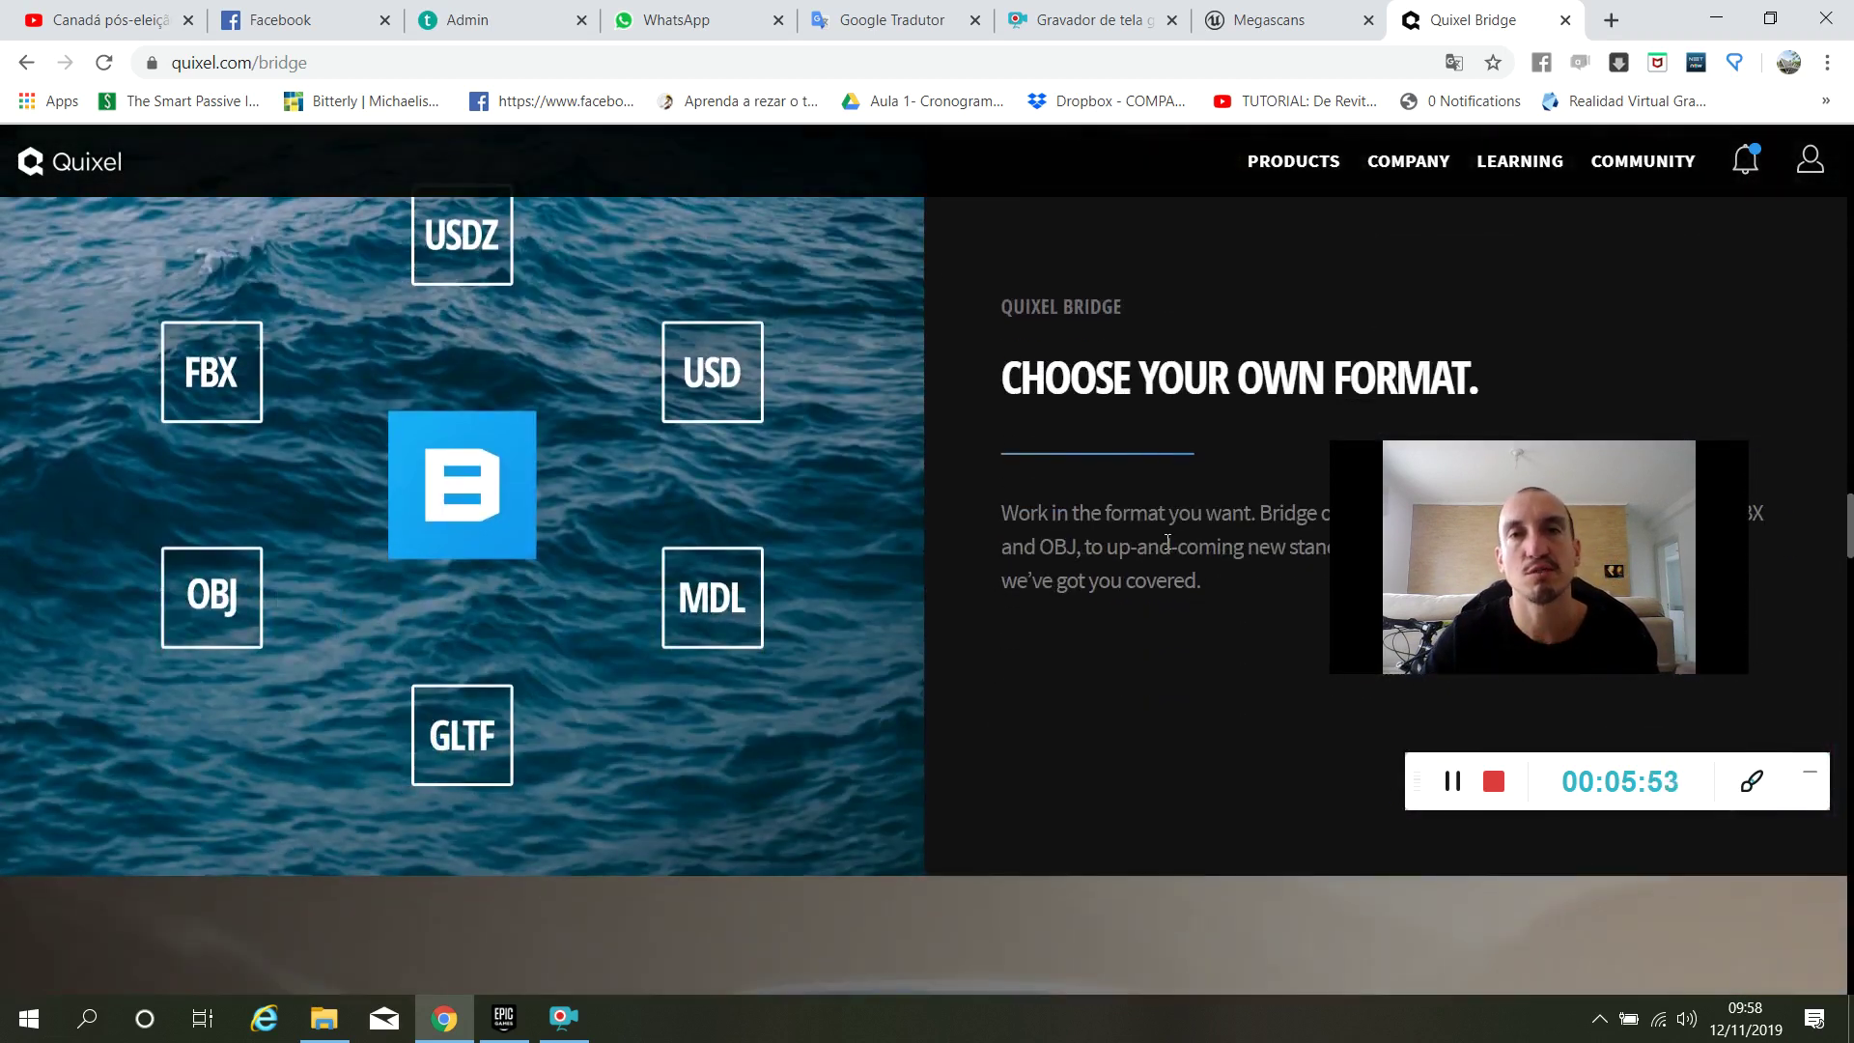
scroll(1158, 527, "down", 2)
scroll(1125, 483, "up", 2)
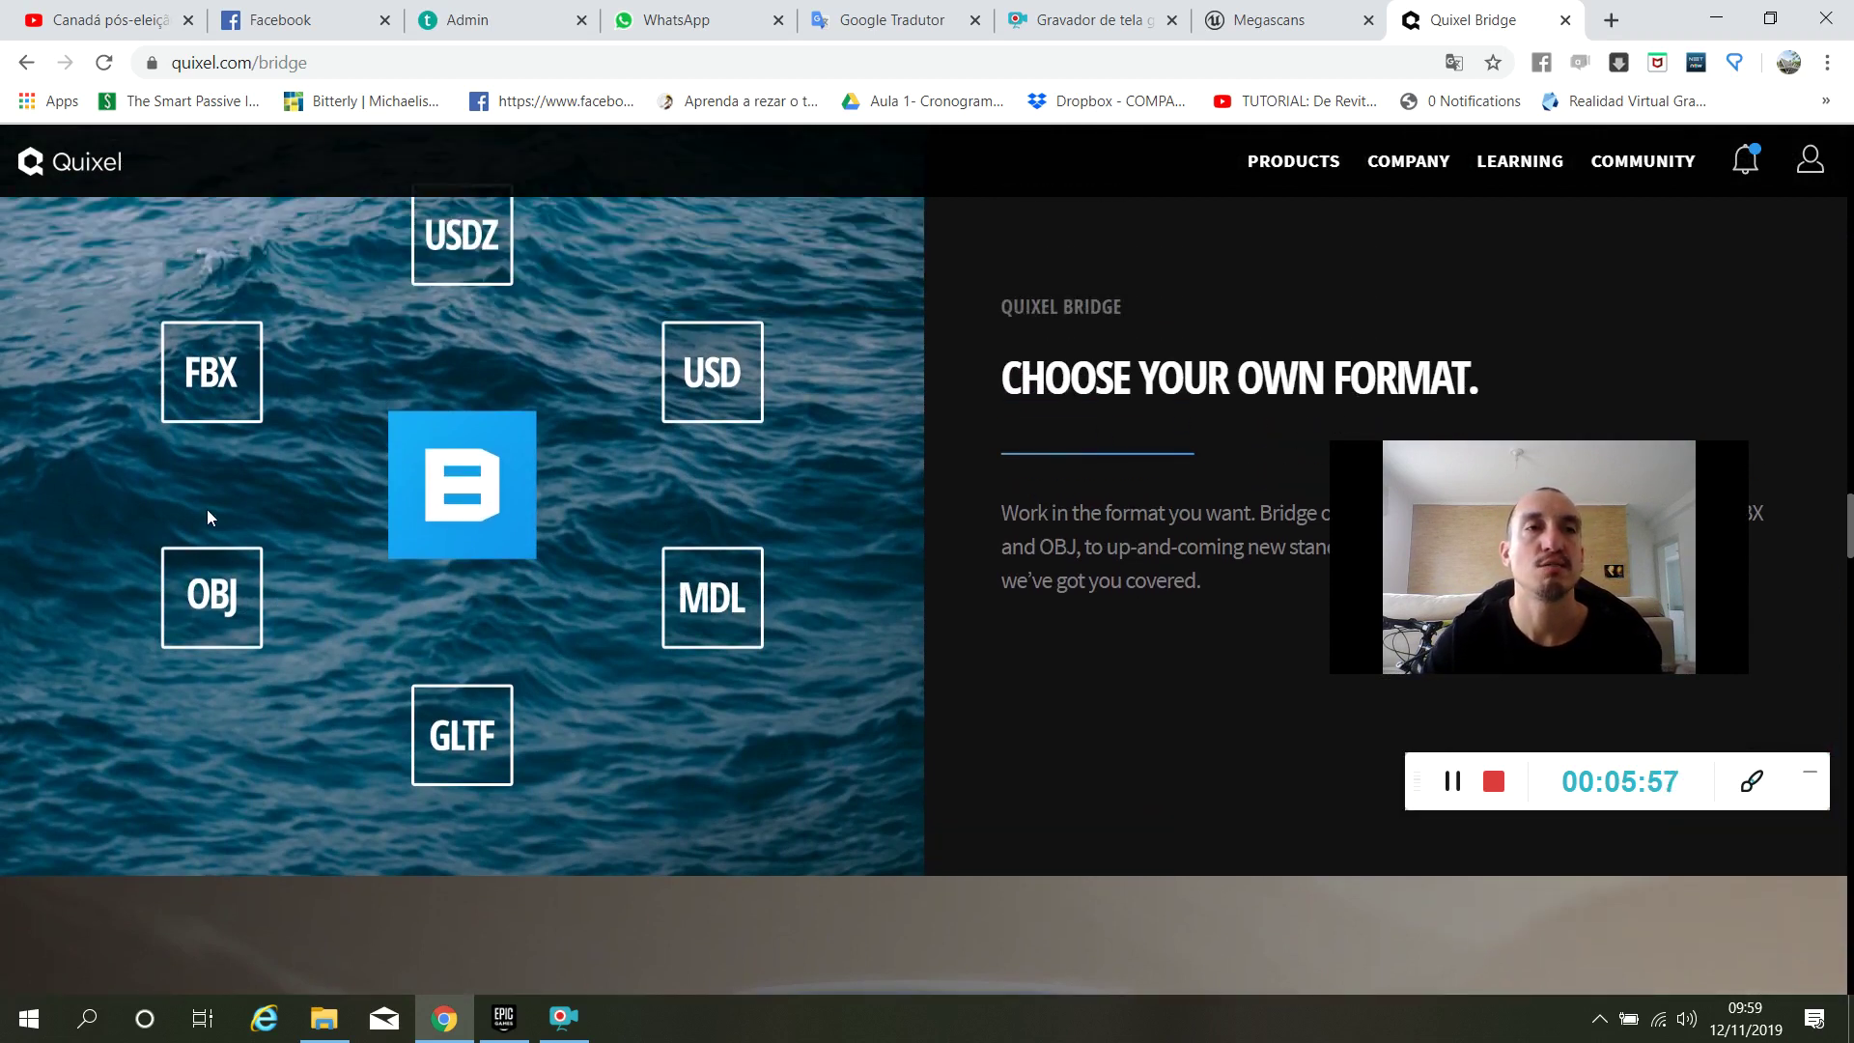
scroll(641, 674, "down", 6)
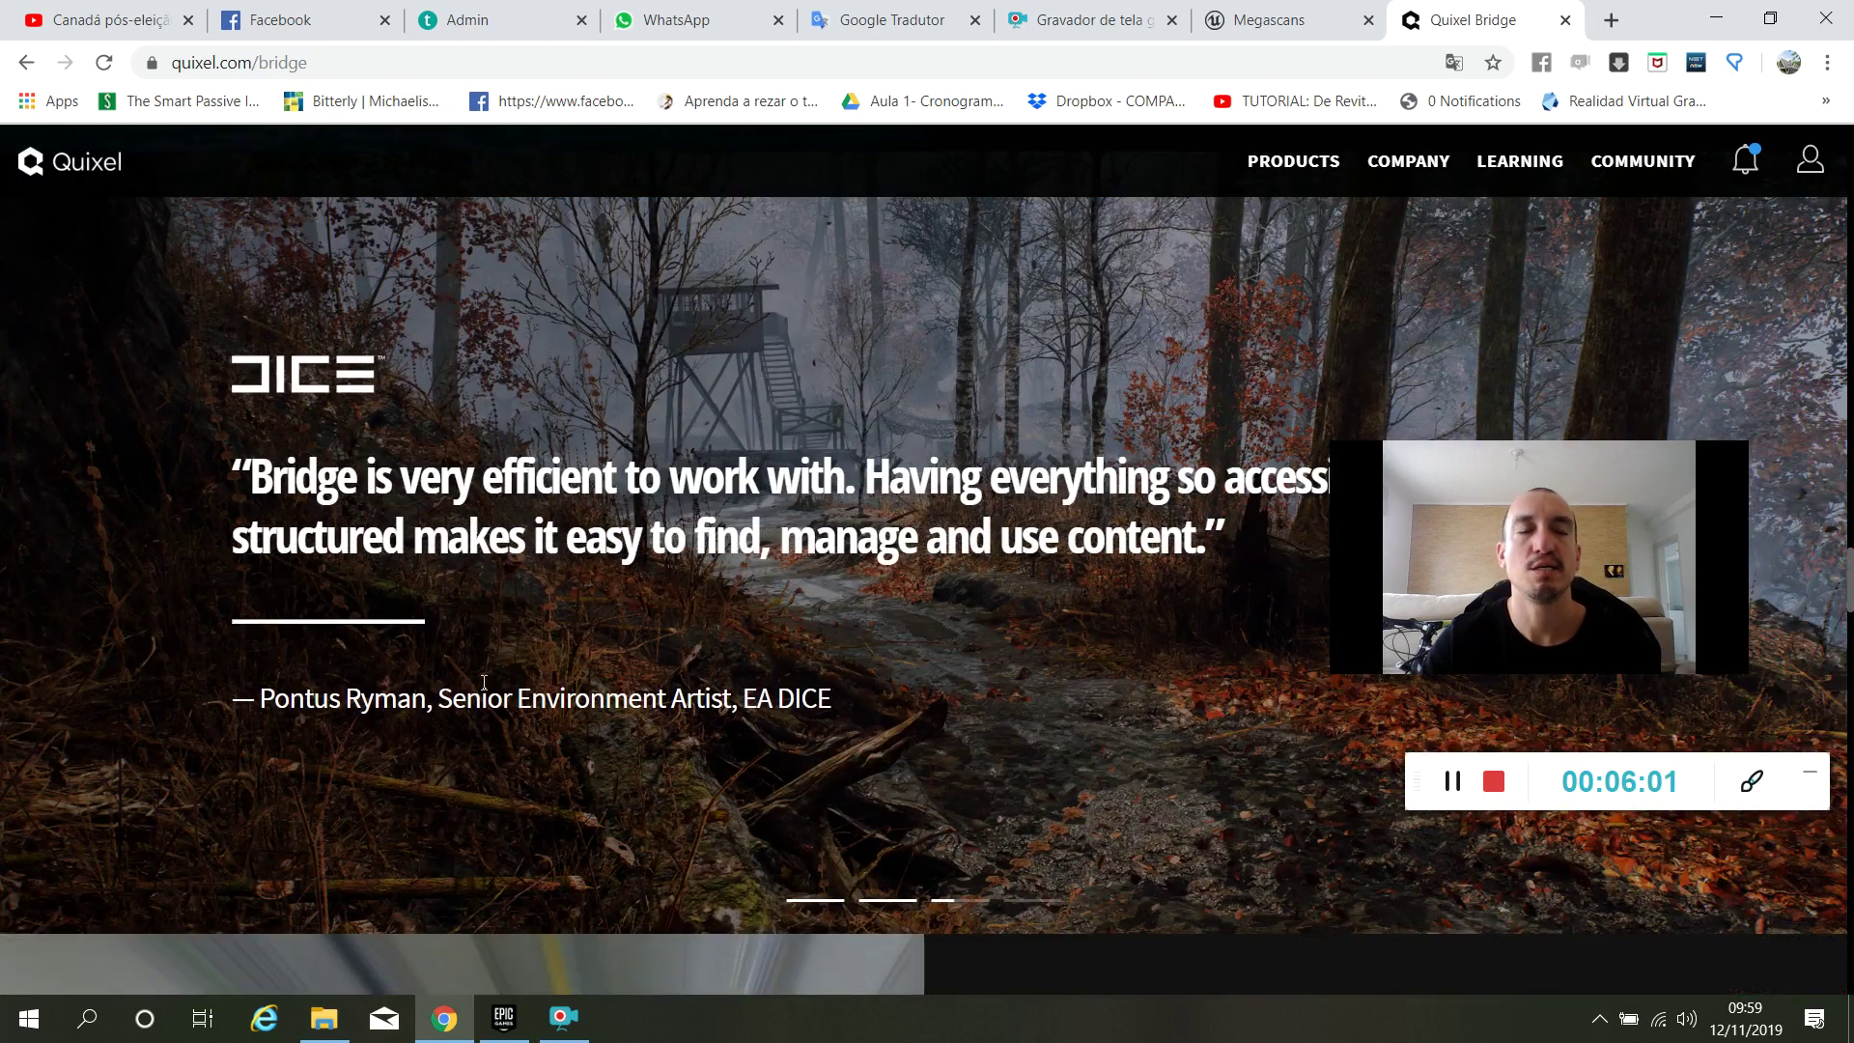
scroll(848, 651, "down", 15)
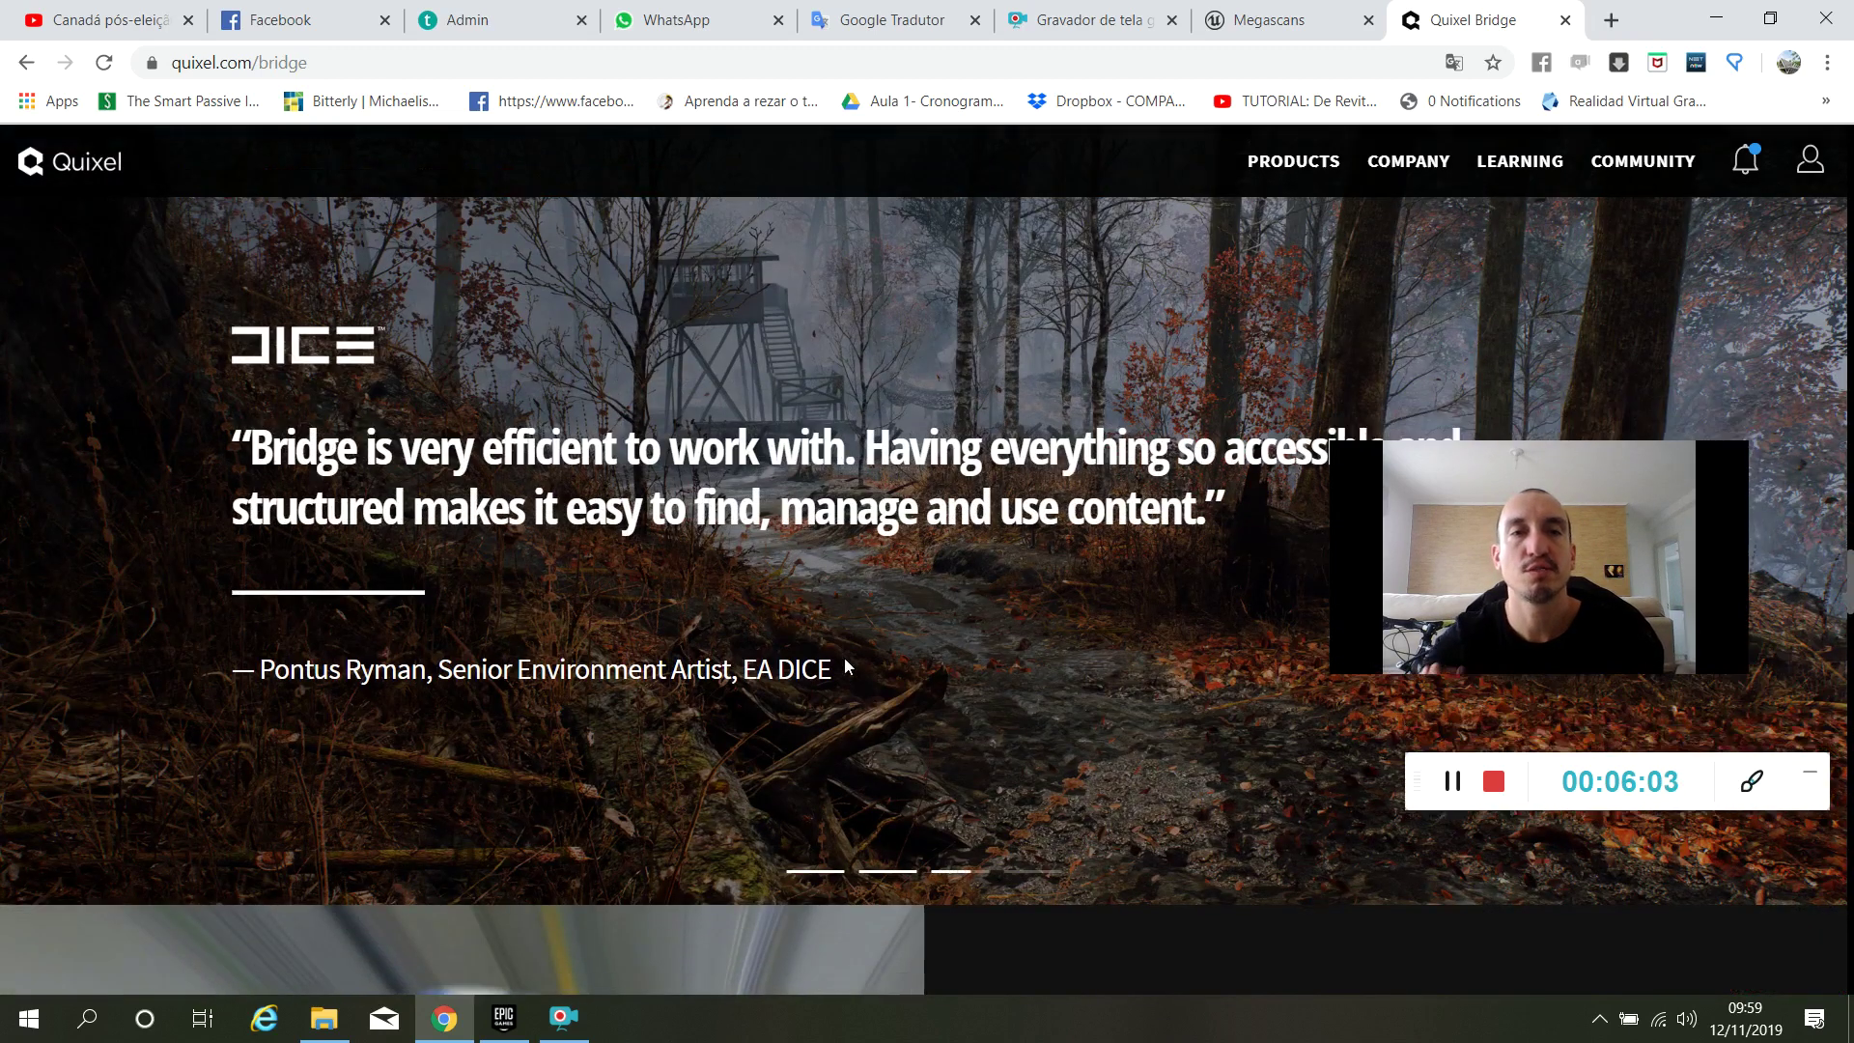
Check which operating systems Bridge is available for and look through the rest of the page down to the footer.
scroll(866, 592, "down", 10)
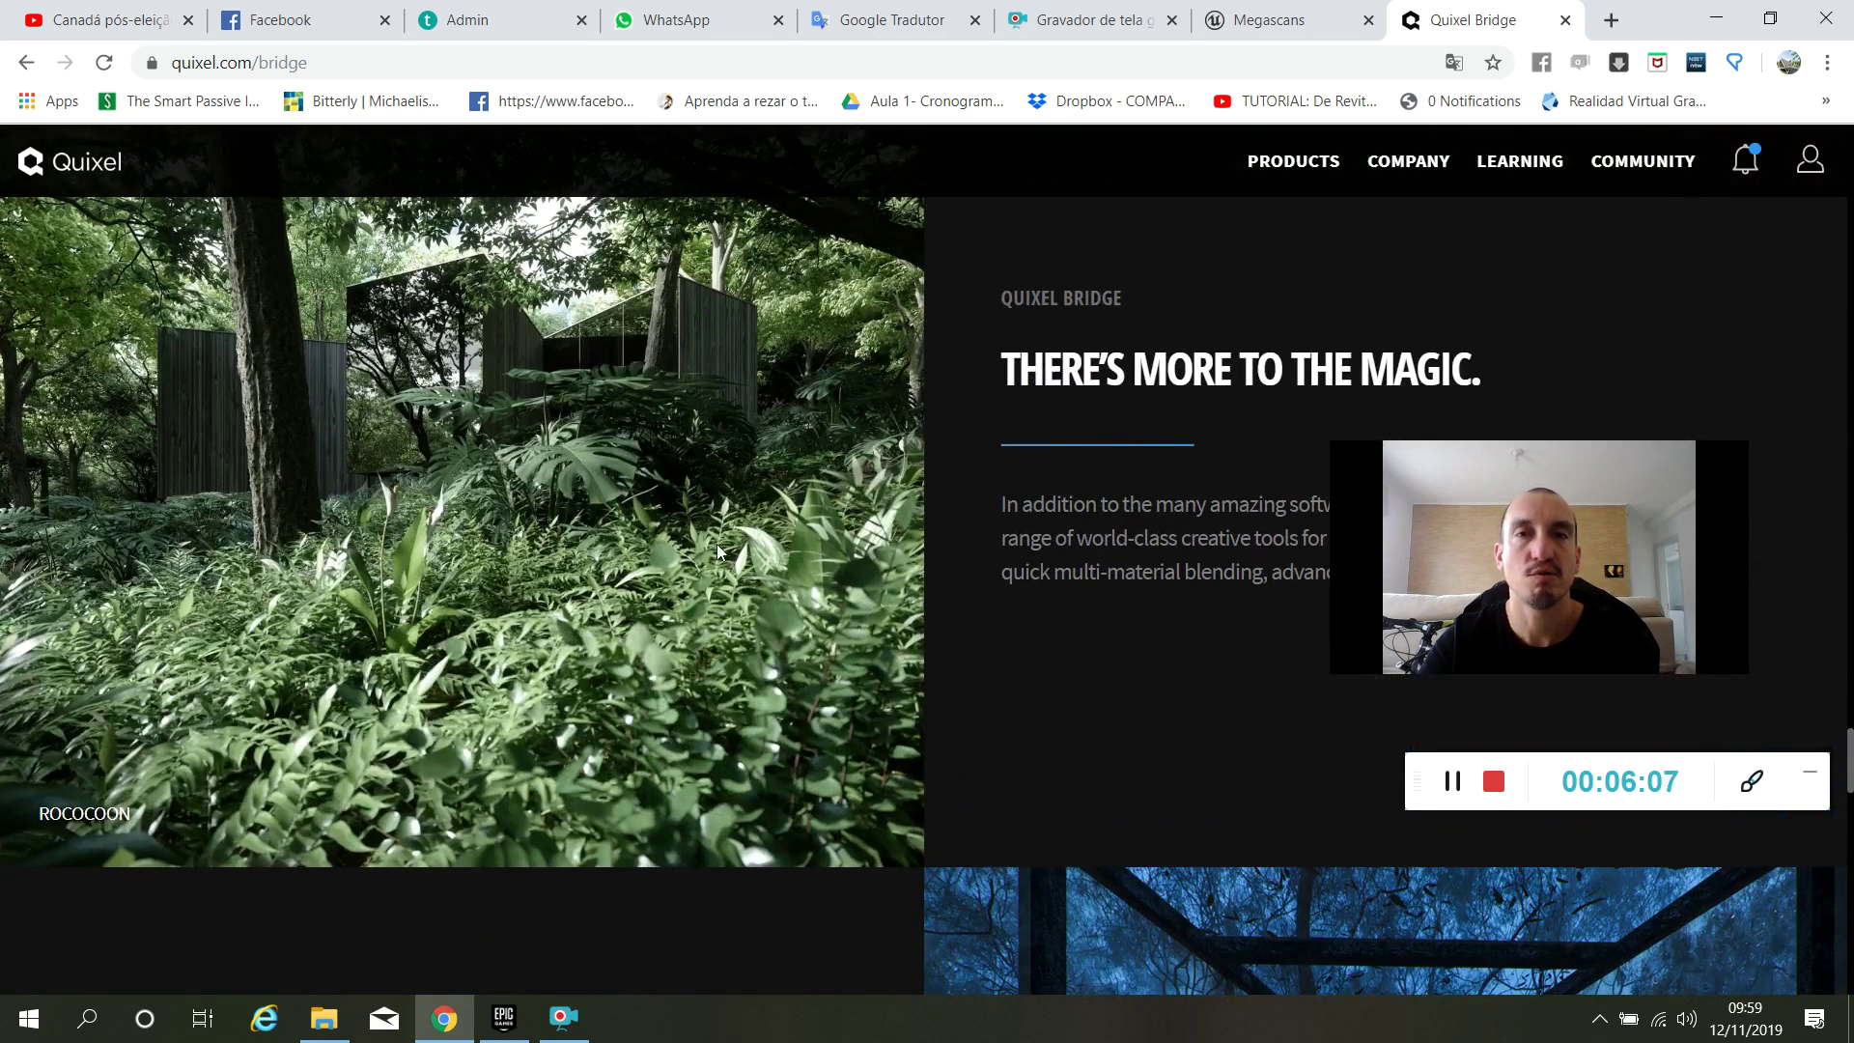
scroll(778, 568, "down", 10)
scroll(782, 580, "up", 2)
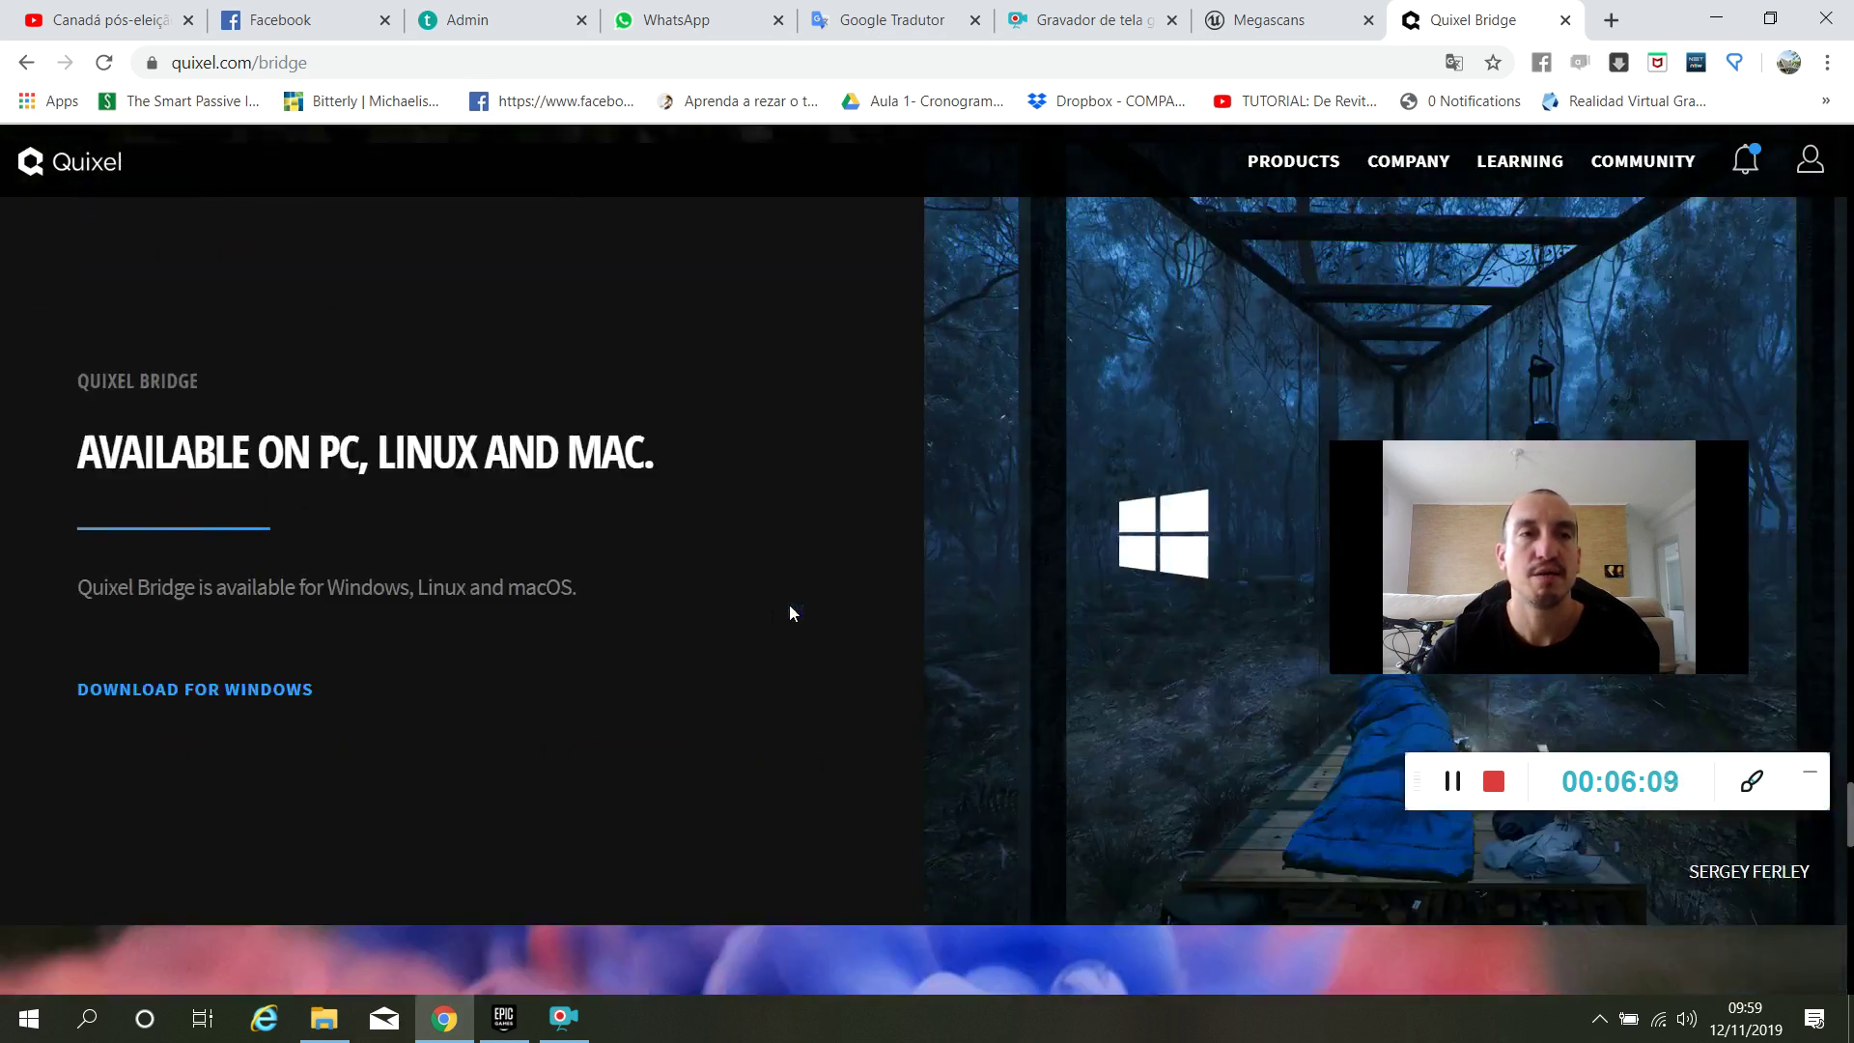
scroll(1159, 454, "down", 2)
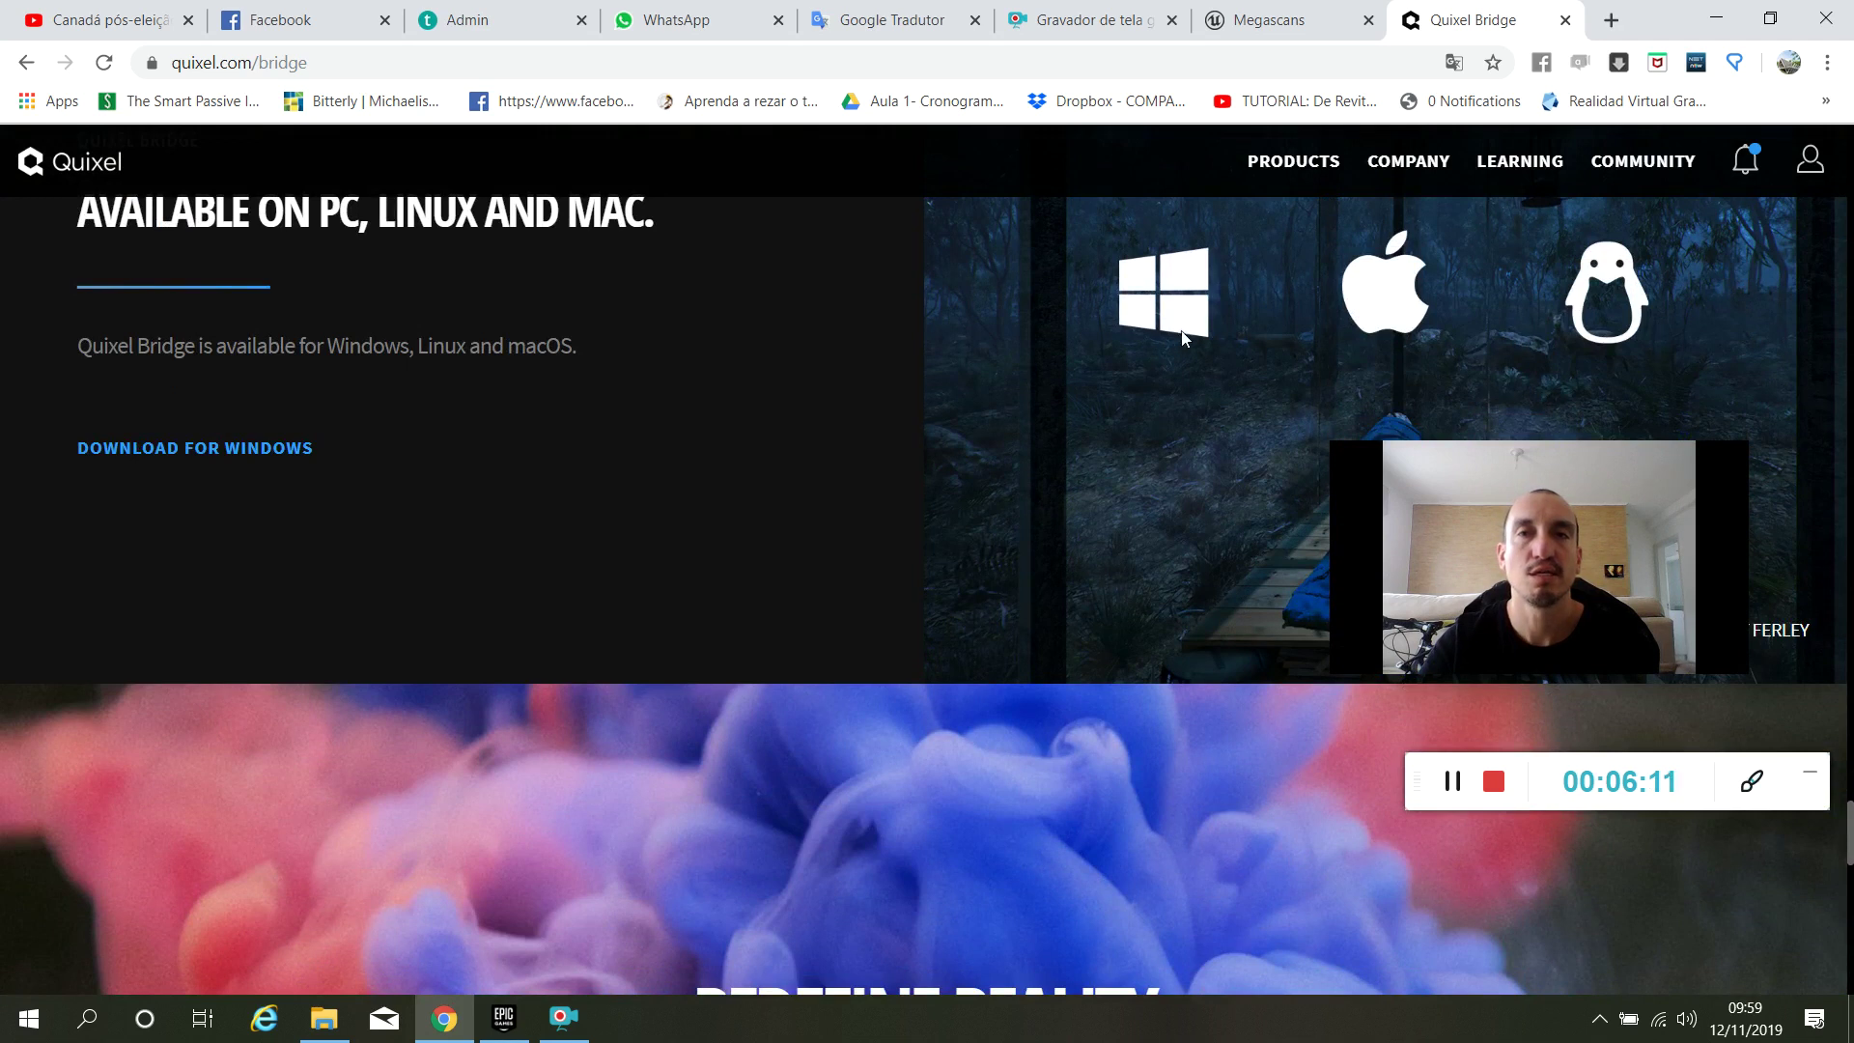
scroll(875, 478, "down", 9)
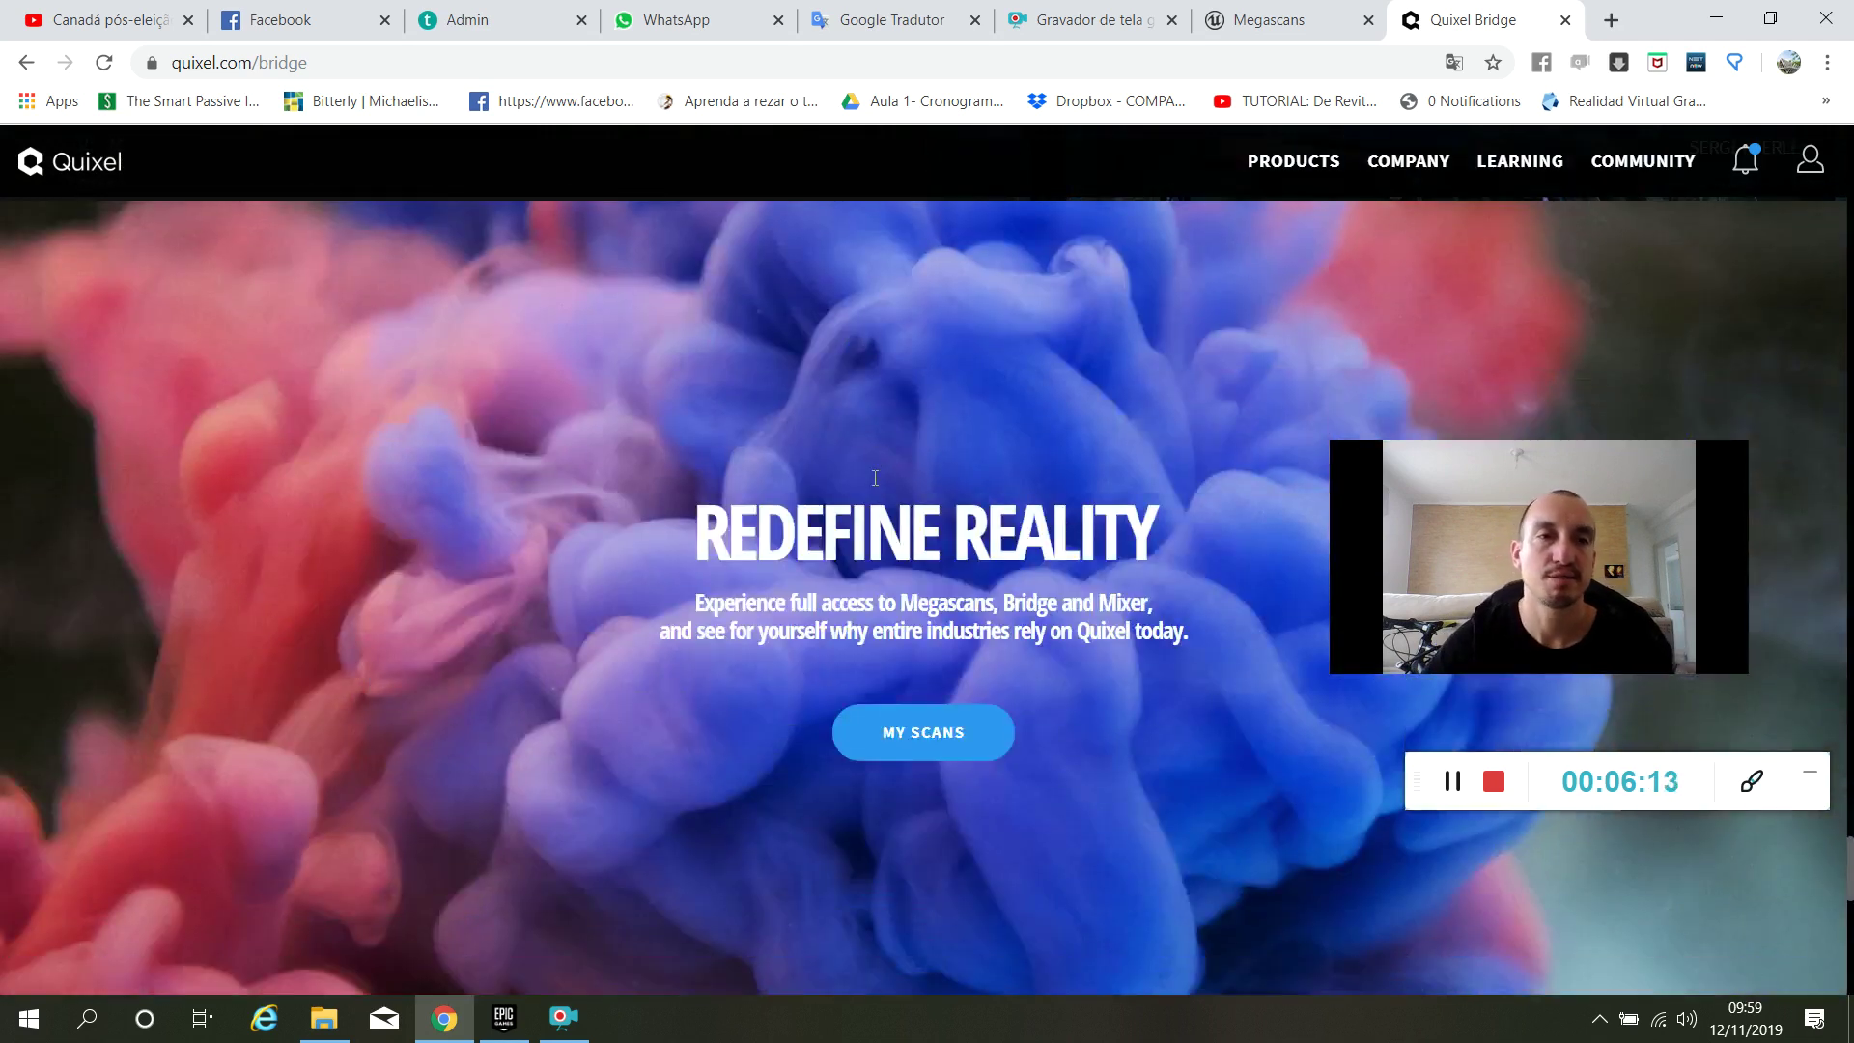
scroll(875, 483, "down", 5)
scroll(1254, 460, "up", 2)
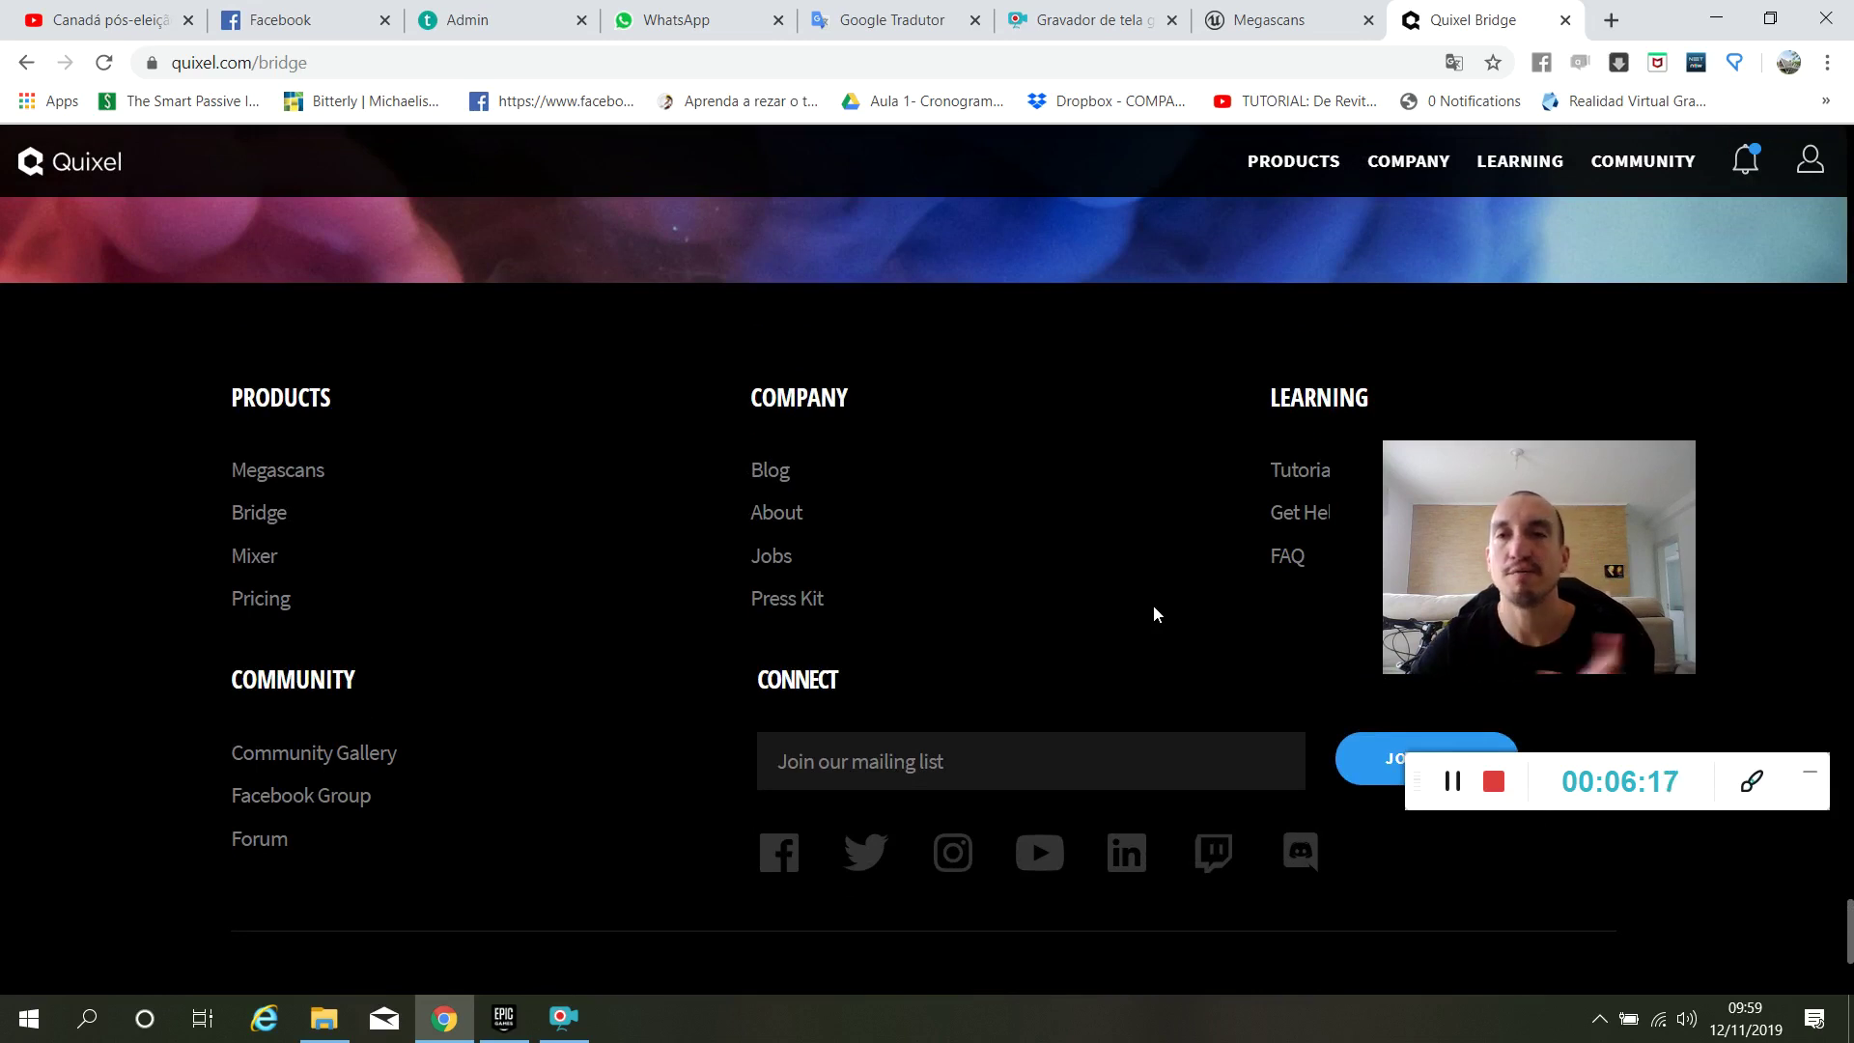
scroll(1159, 604, "up", 4)
scroll(1165, 604, "up", 10)
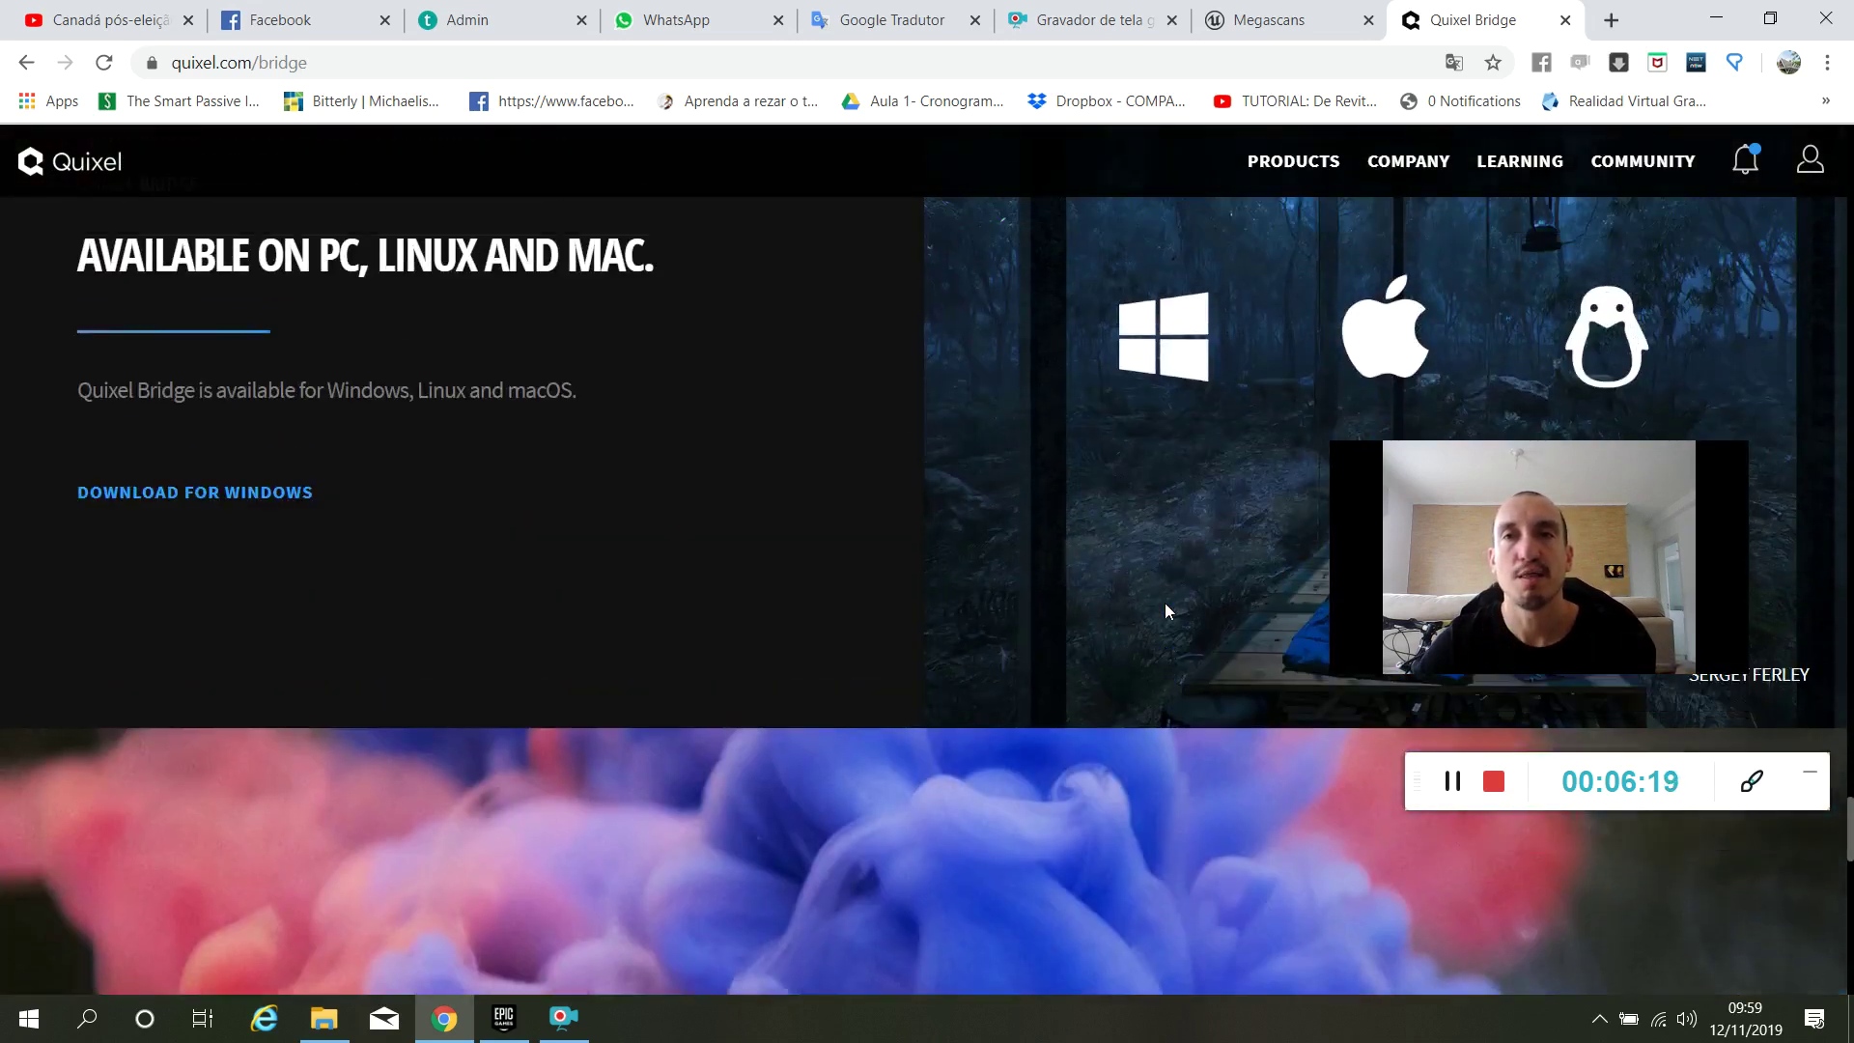
scroll(1186, 516, "down", 4)
scroll(1184, 517, "up", 4)
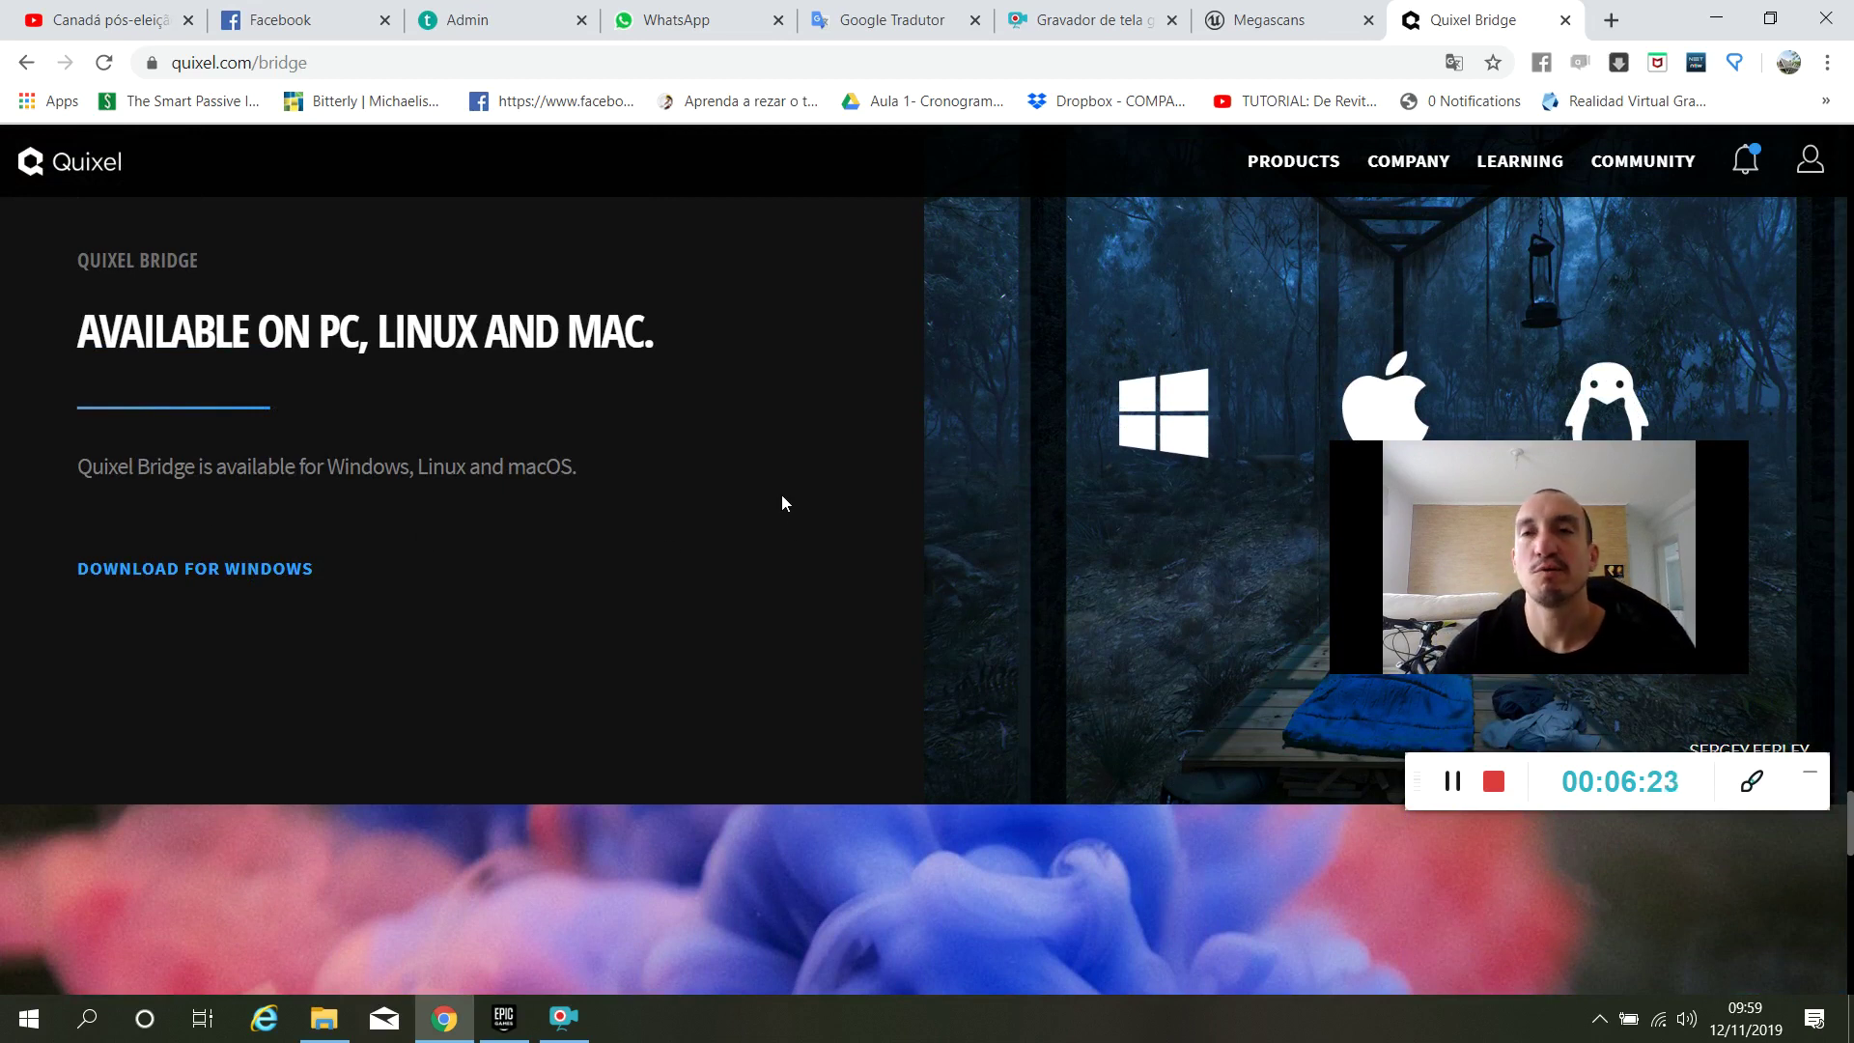
scroll(780, 495, "down", 6)
scroll(780, 495, "down", 12)
scroll(825, 526, "up", 3)
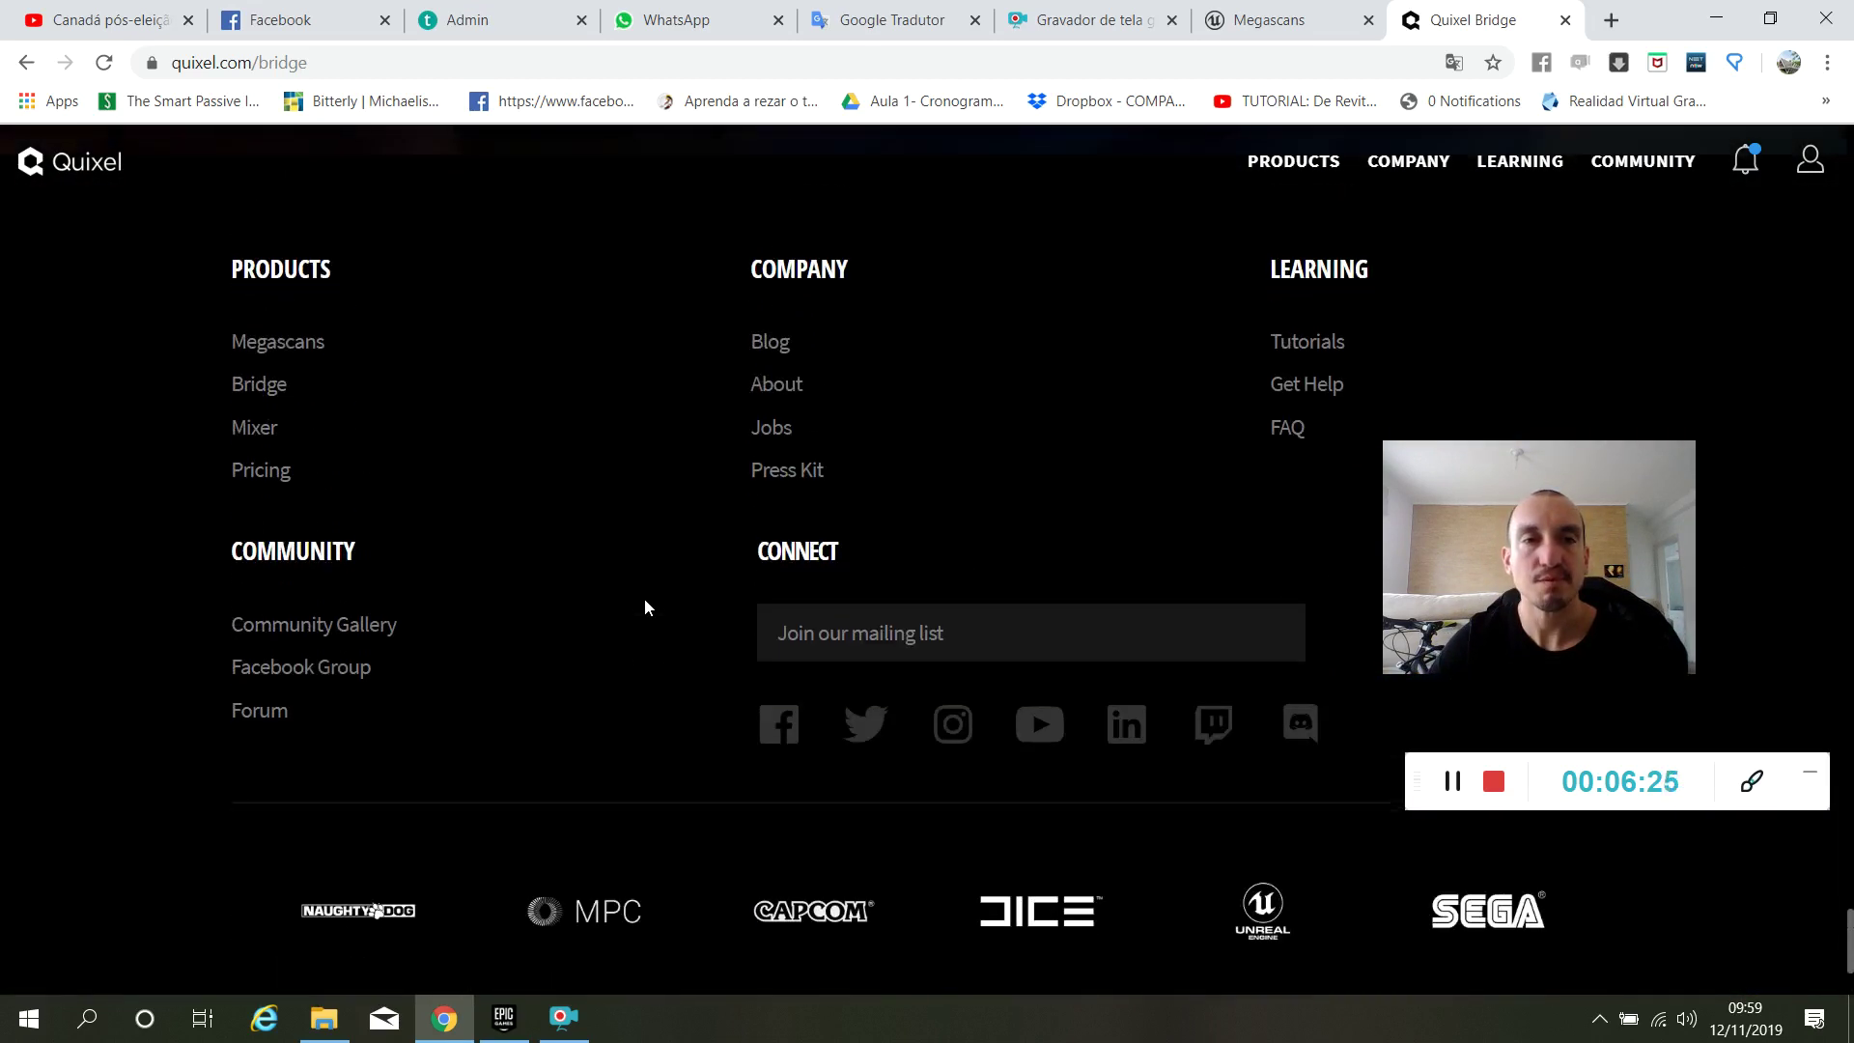
scroll(645, 599, "down", 3)
left_click_drag(1543, 444, 1570, 260)
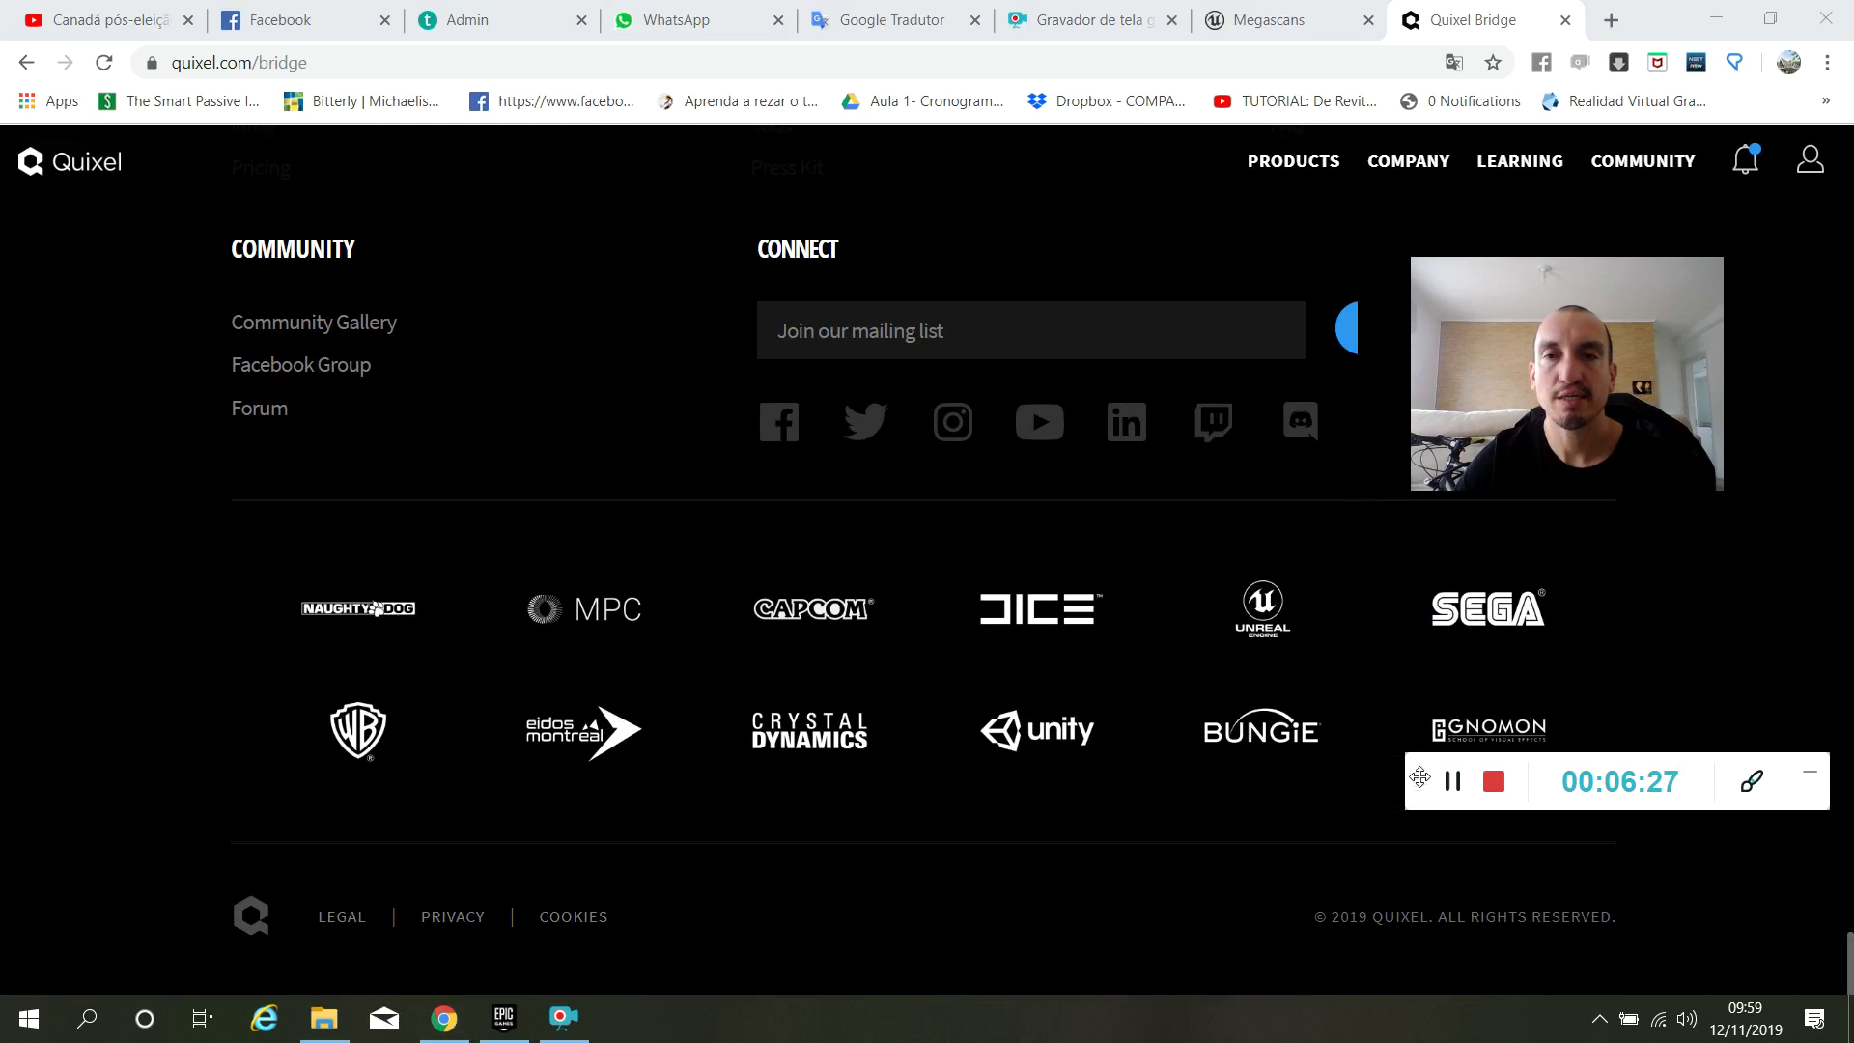
left_click_drag(1411, 784, 1401, 821)
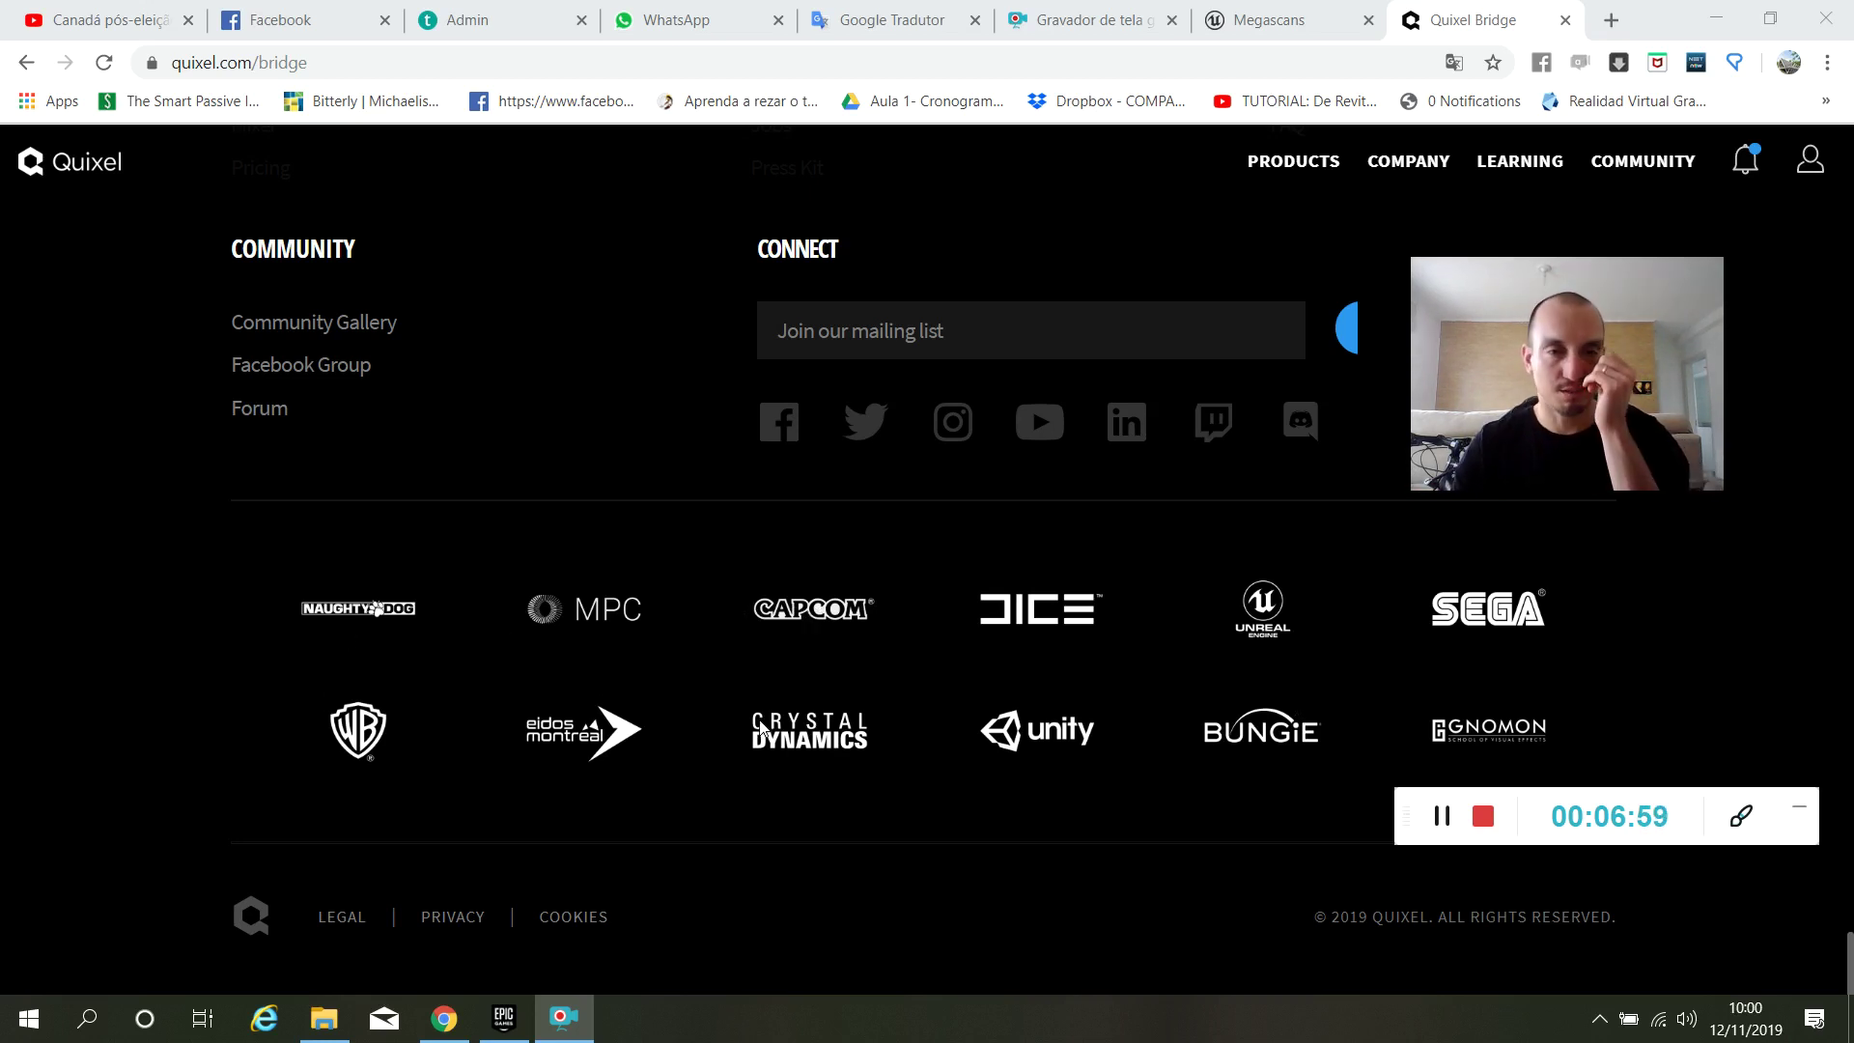
scroll(808, 765, "up", 5)
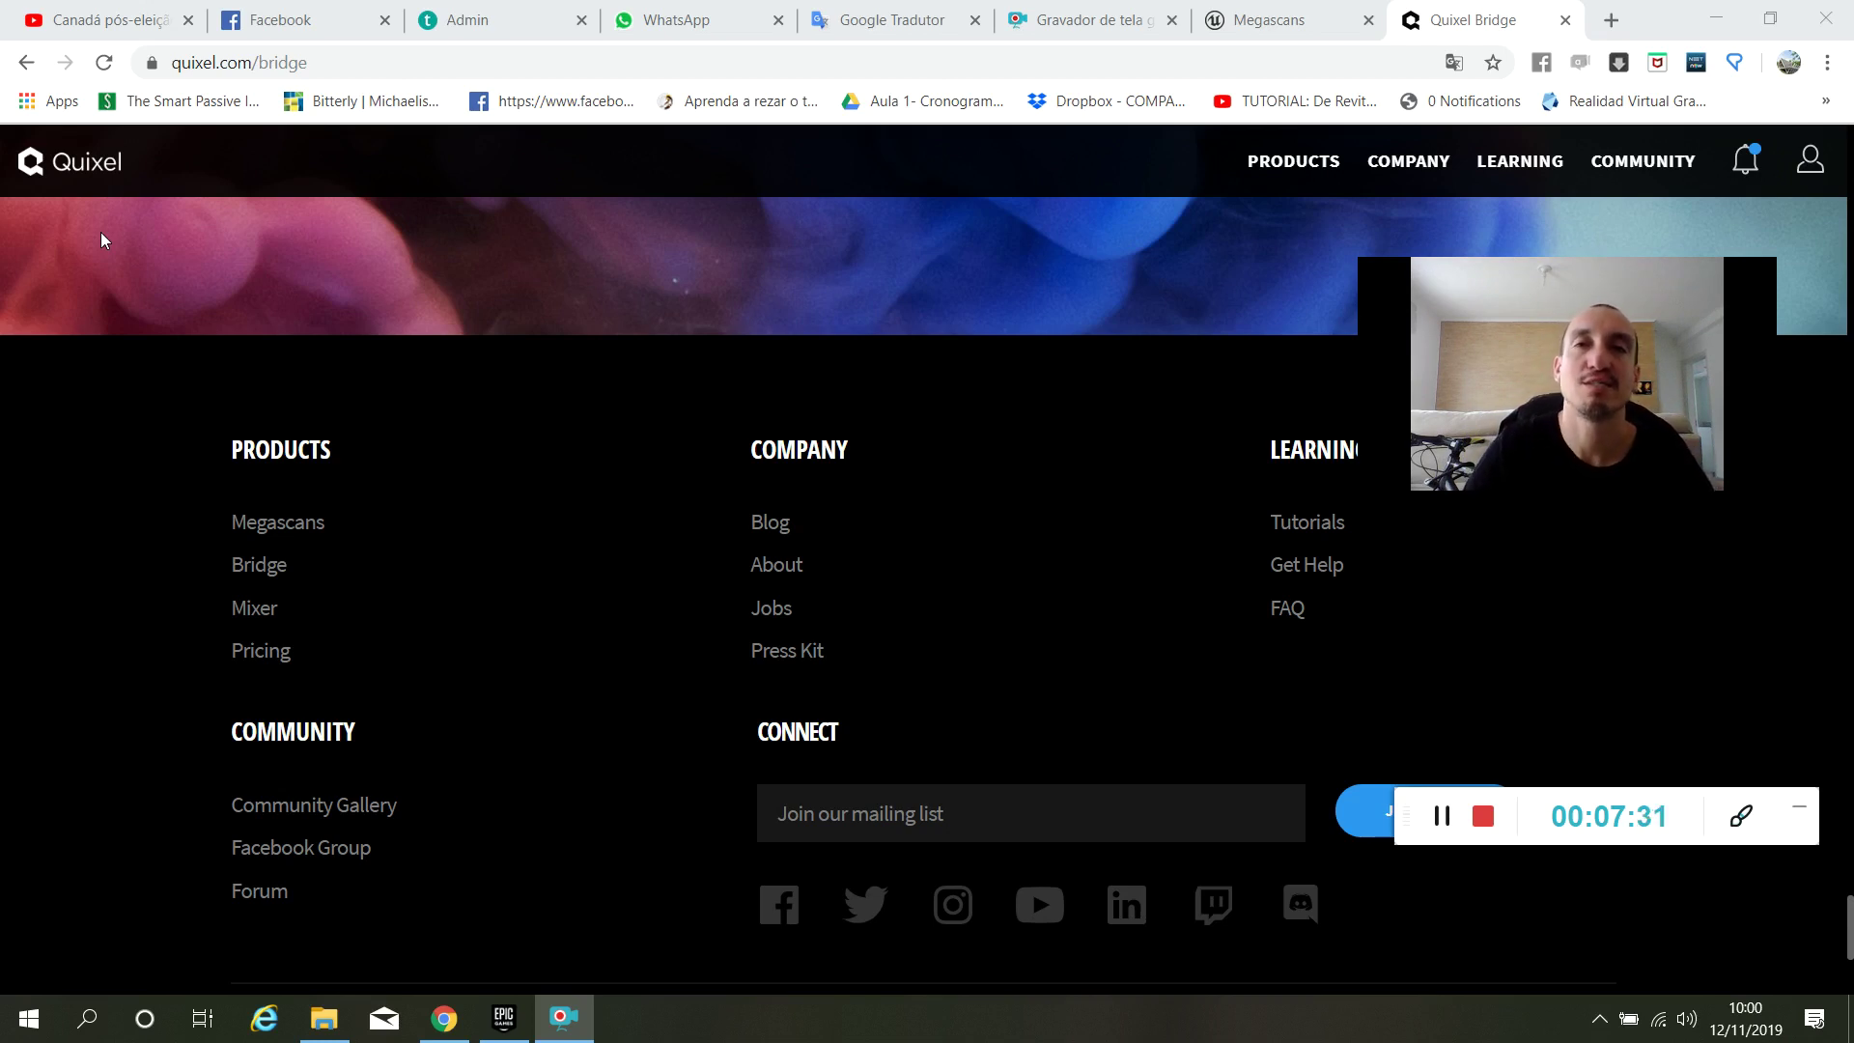
Search YouTube for "quixel" and watch the video "An EPIC Quixel Announcement", pausing it near the end.
left_click(107, 19)
left_click(607, 164)
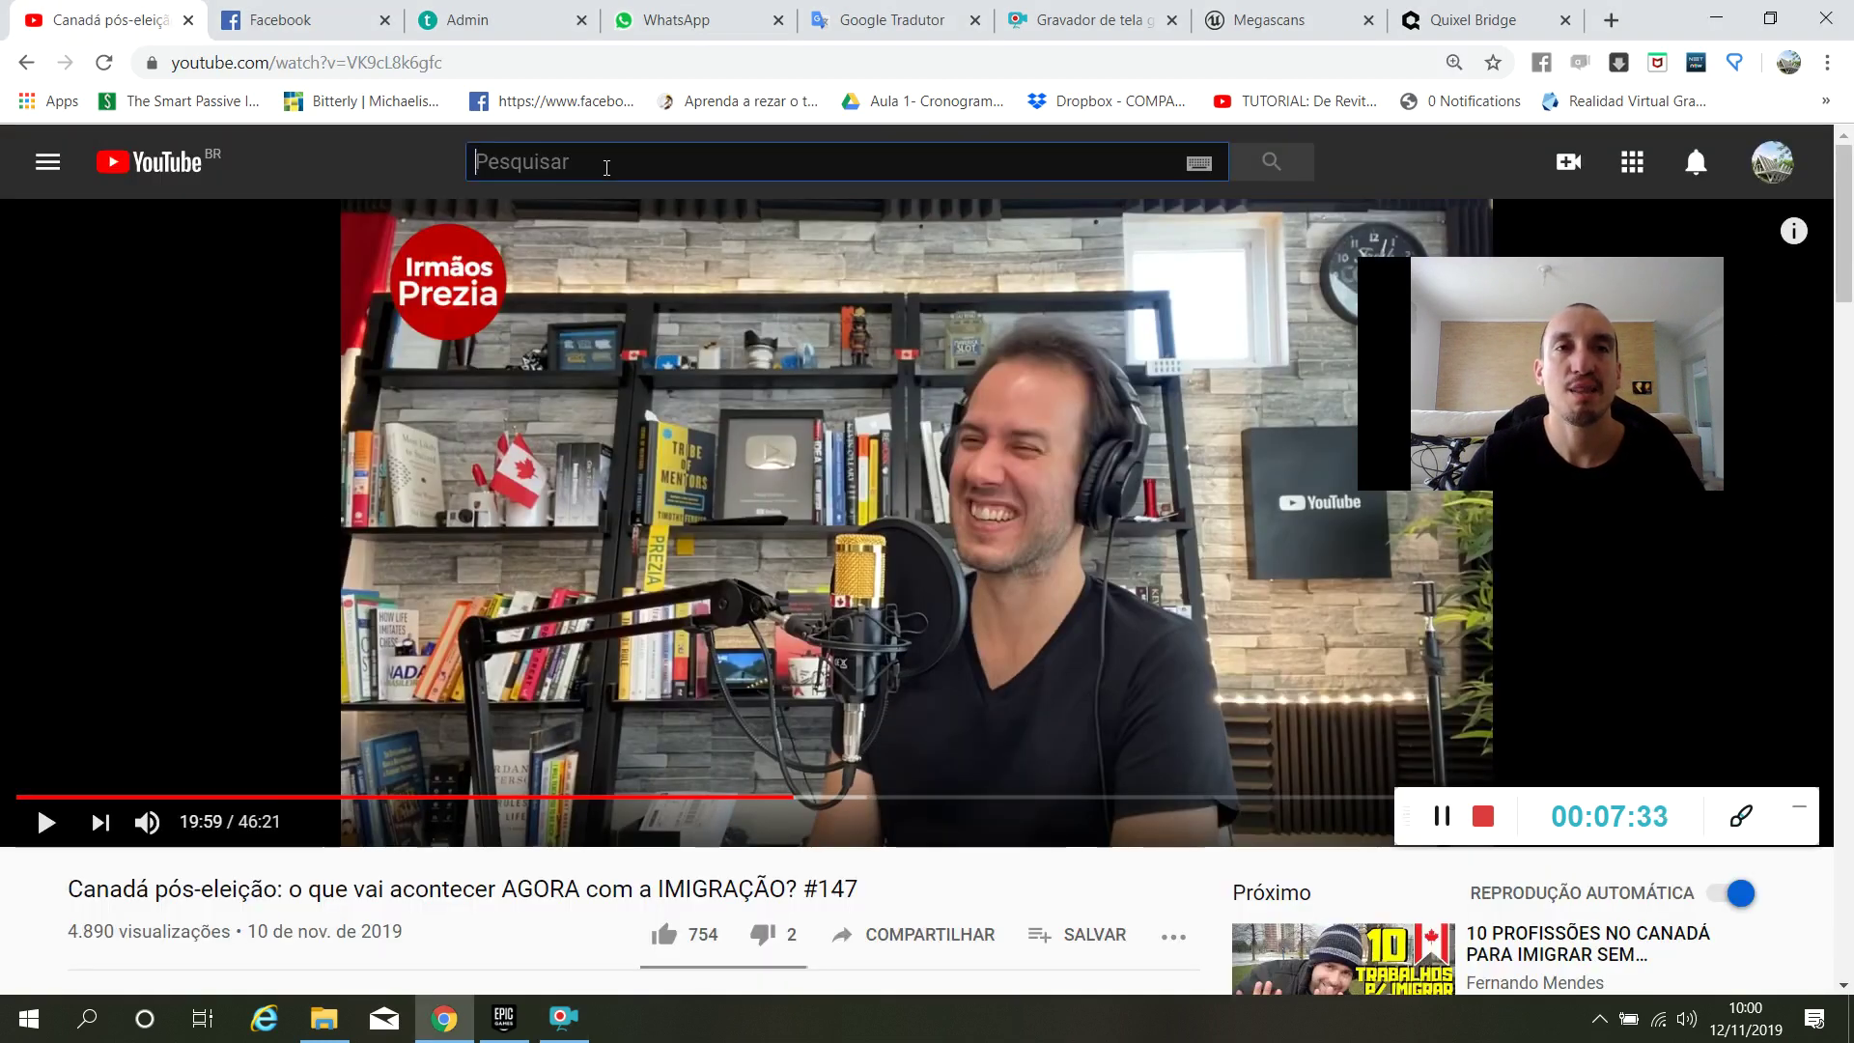
type("quixel")
key("Return")
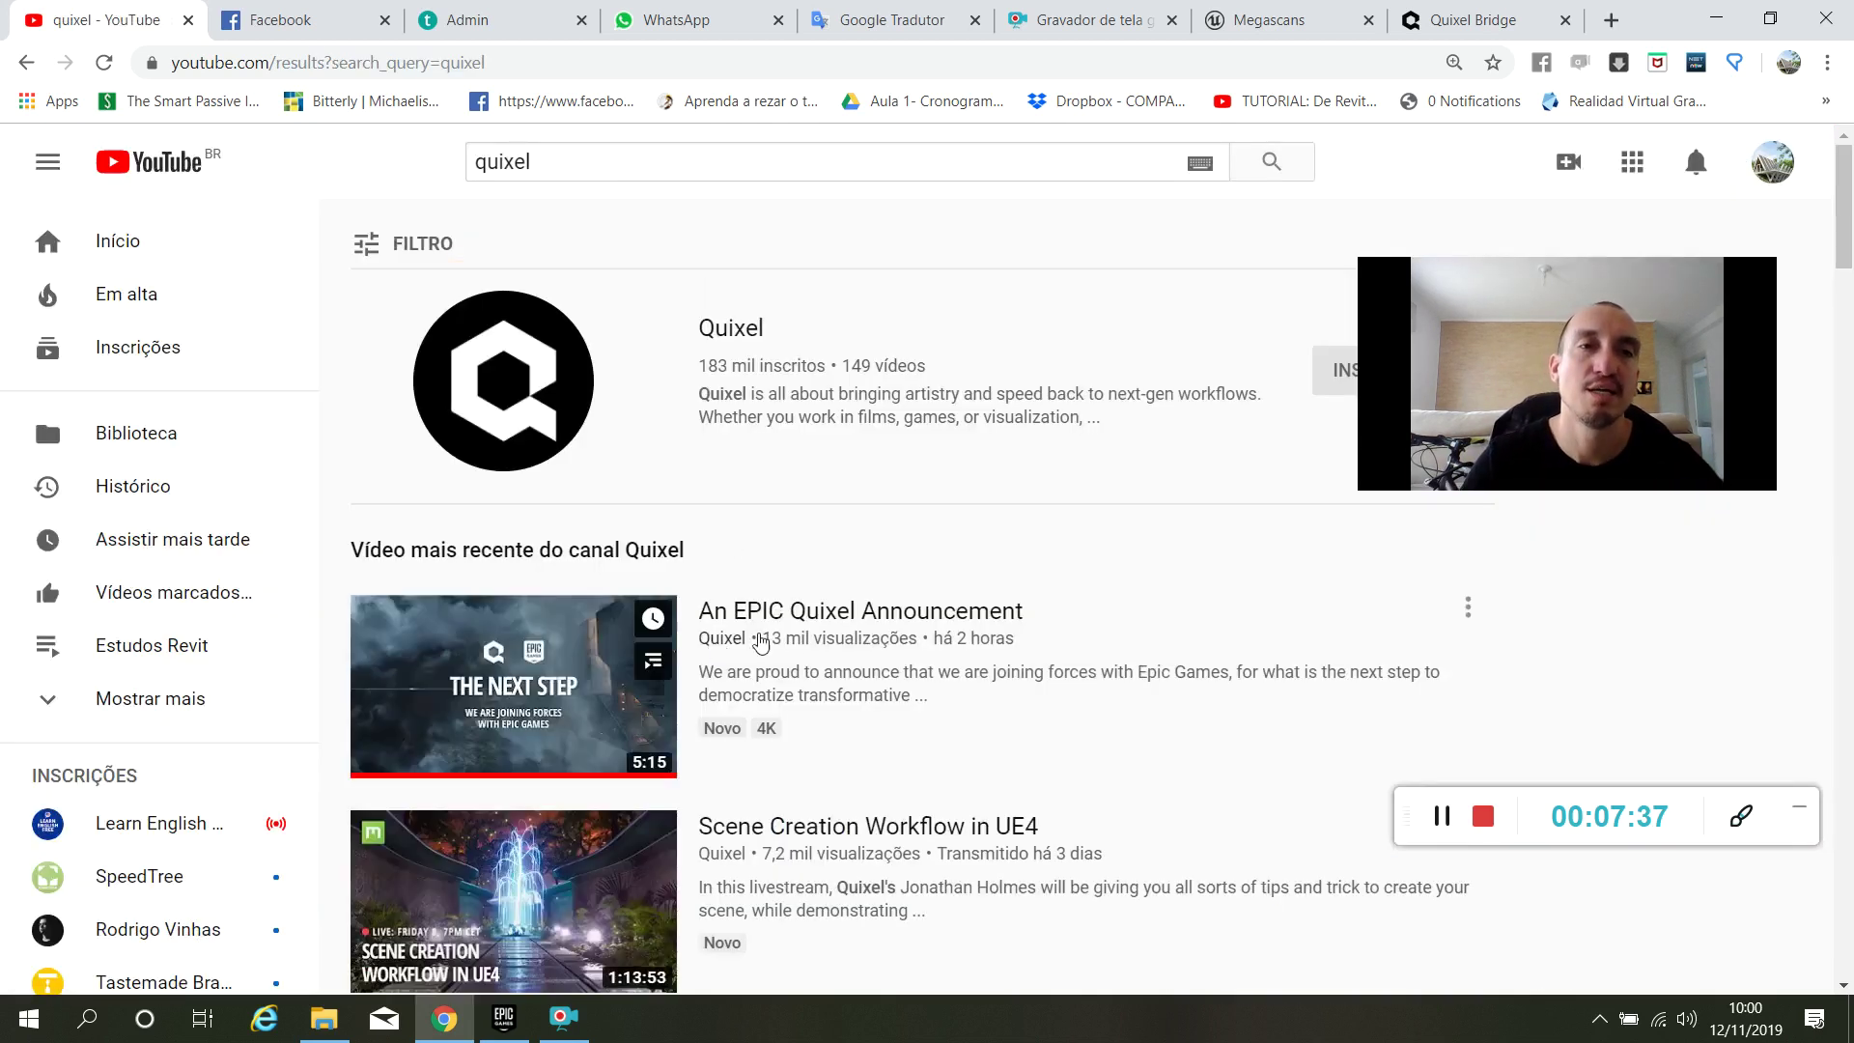
left_click(797, 636)
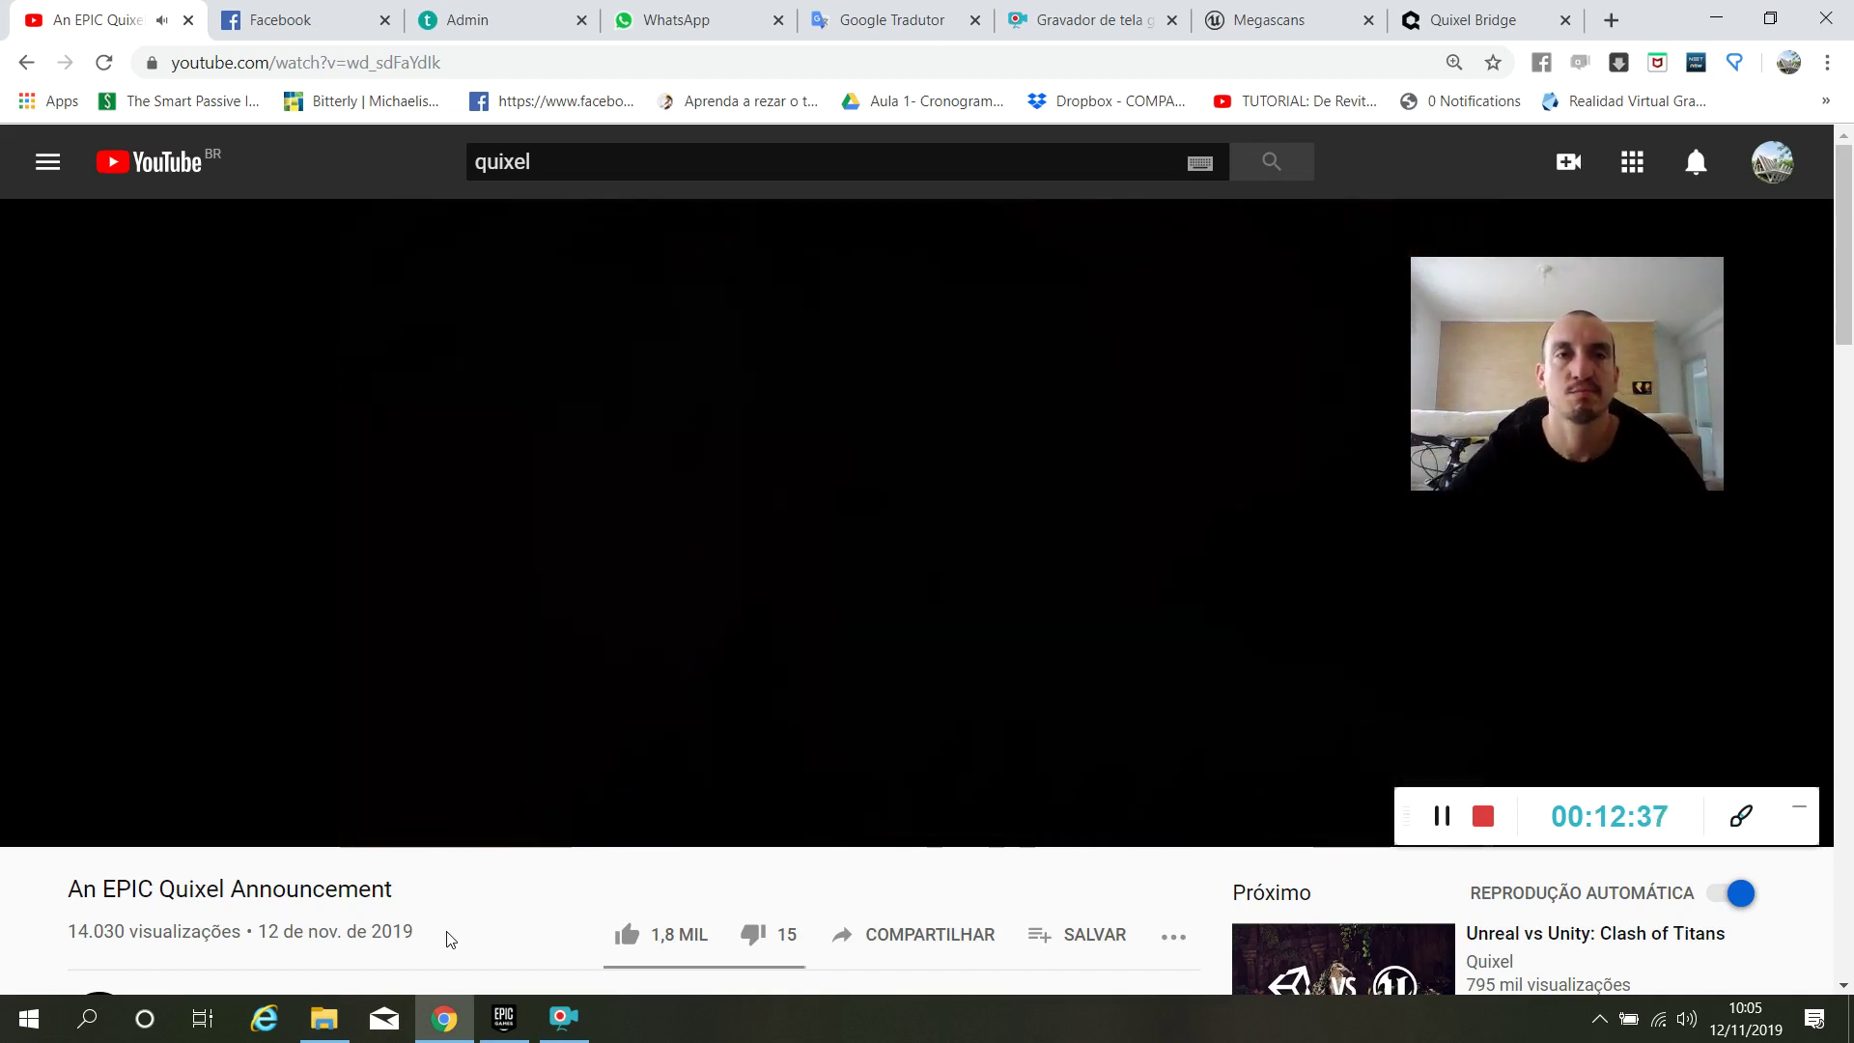
left_click(54, 834)
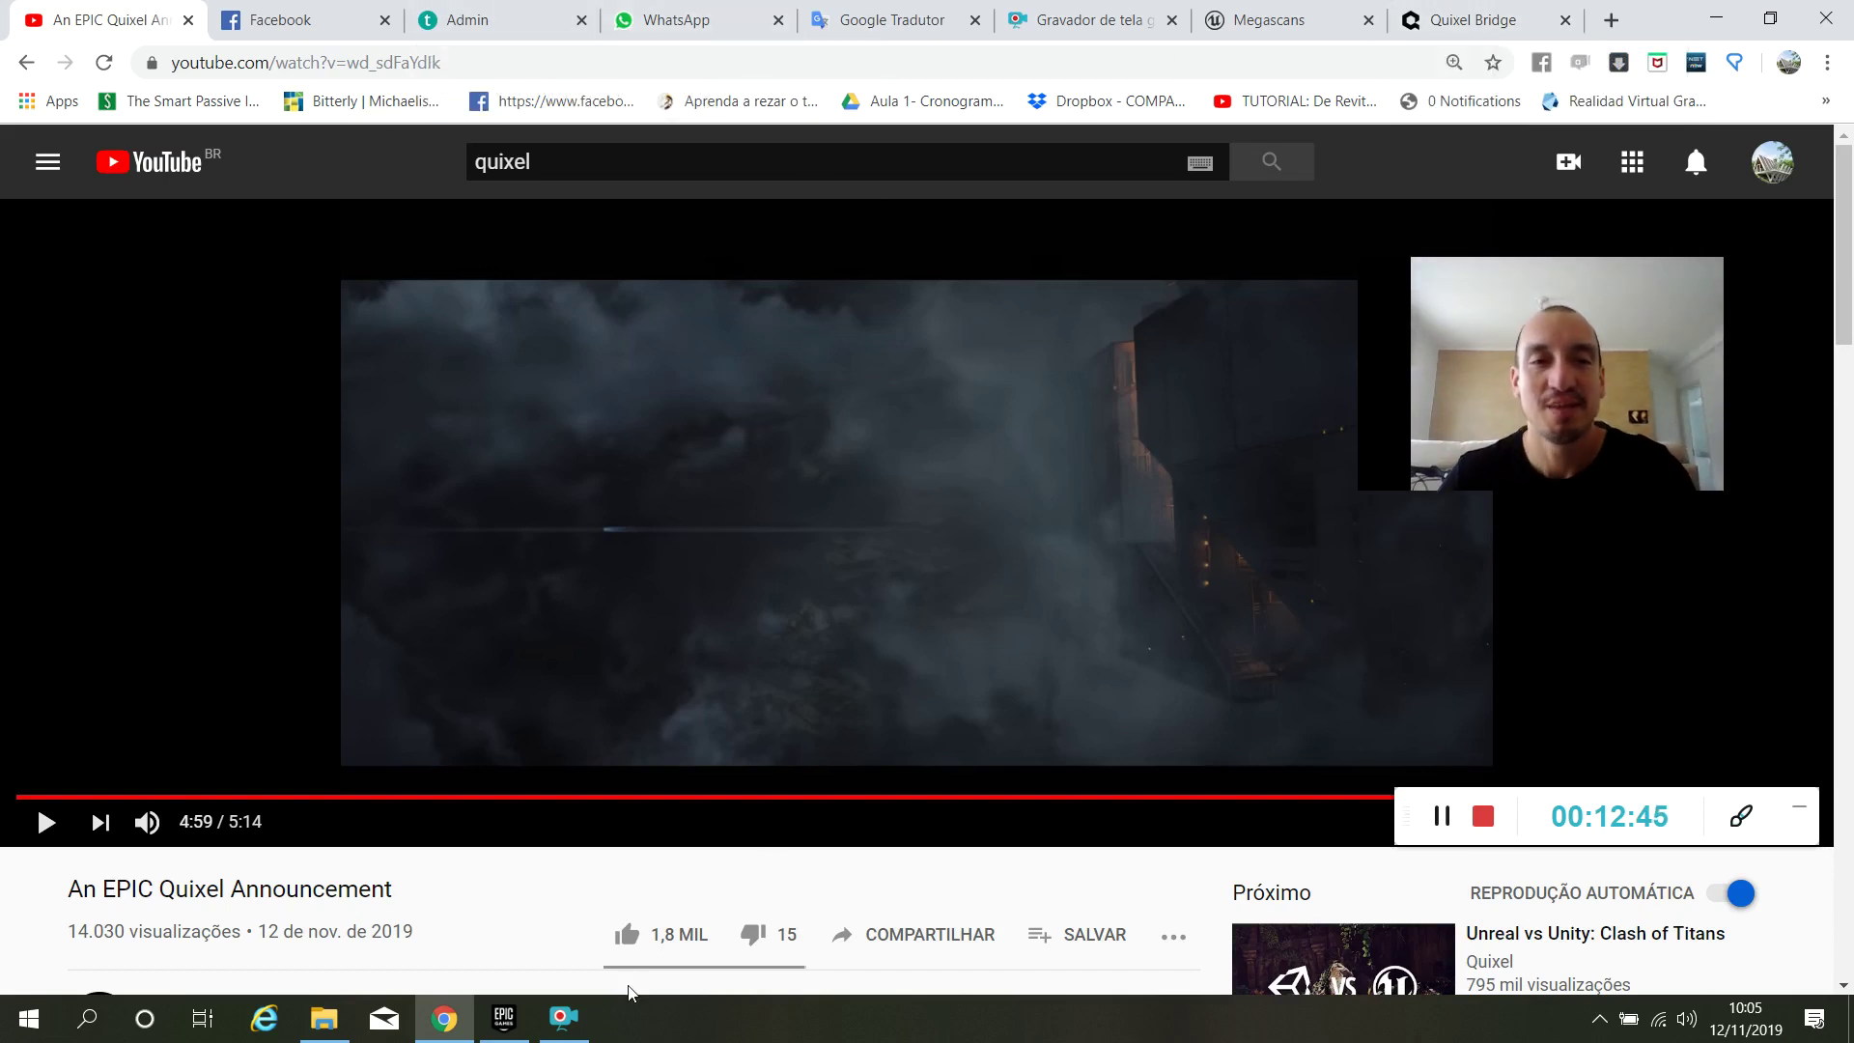
Return to the Megascans page of the Unreal Engine Marketplace and look over the owned collections.
left_click(471, 19)
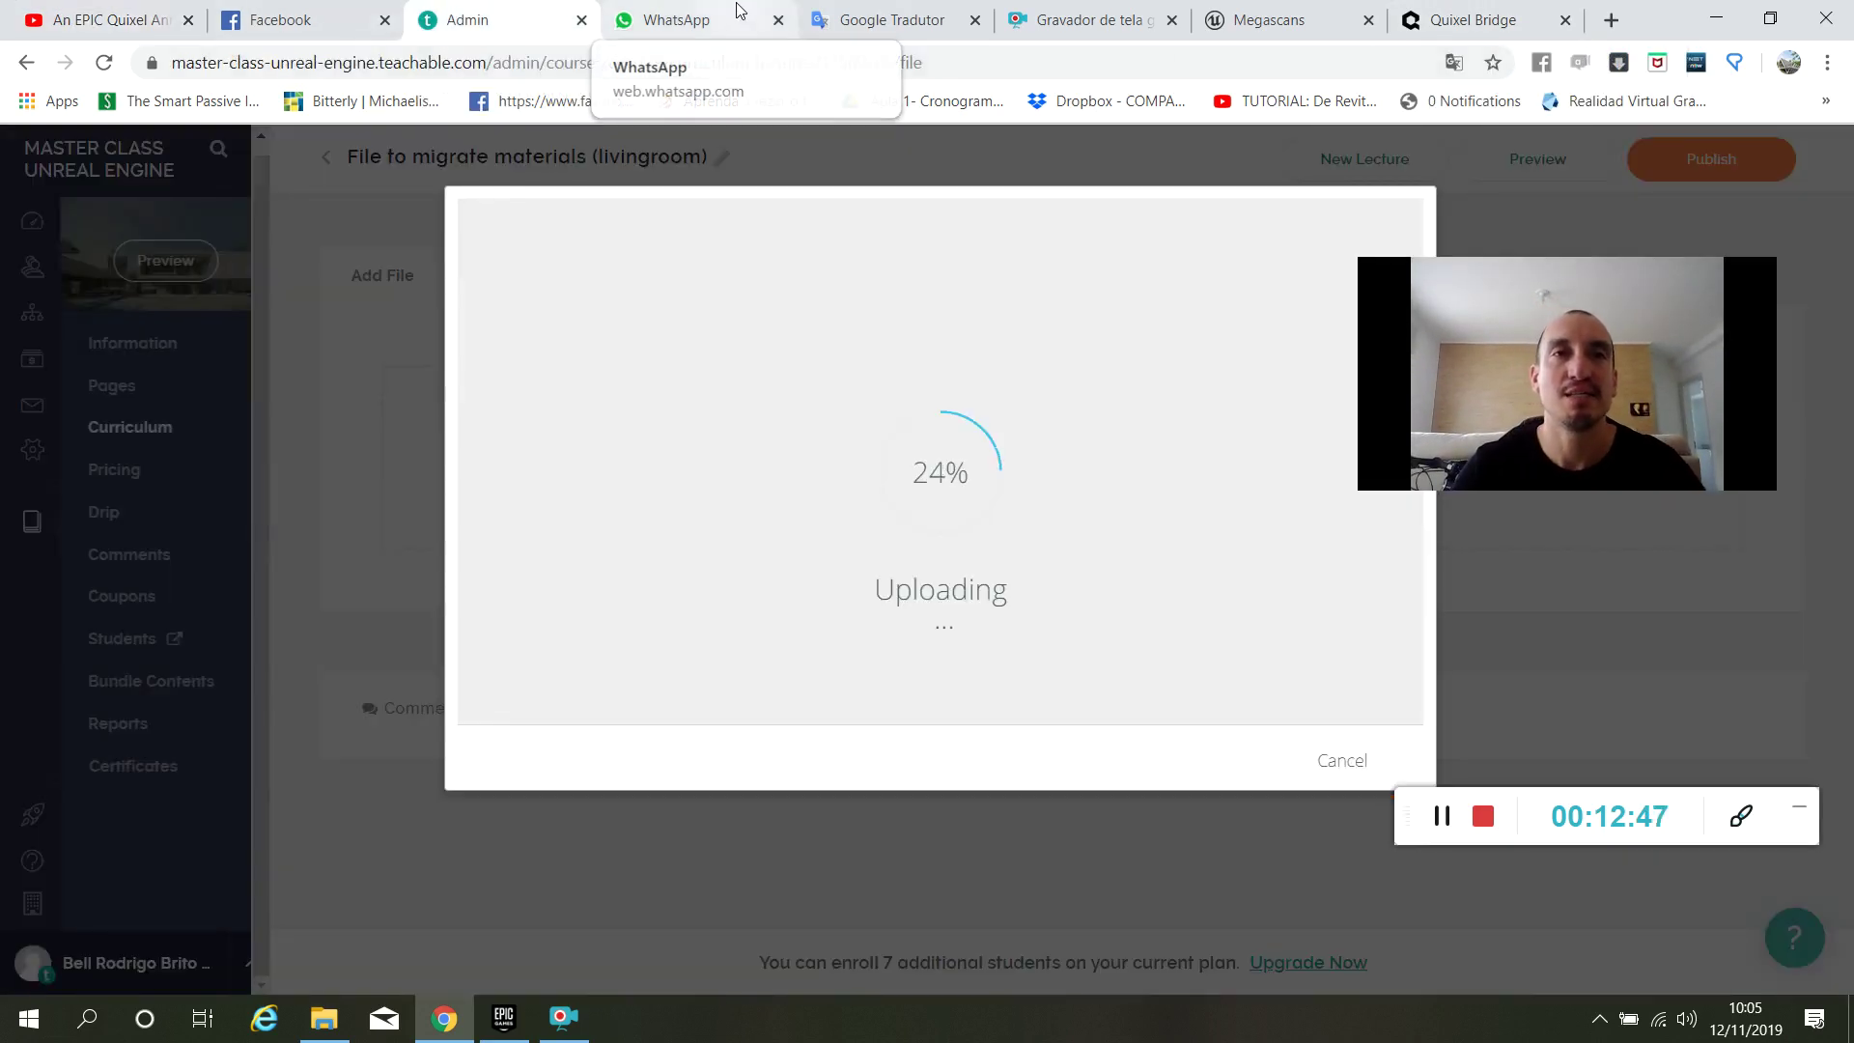
left_click(699, 14)
left_click(889, 16)
left_click(1081, 16)
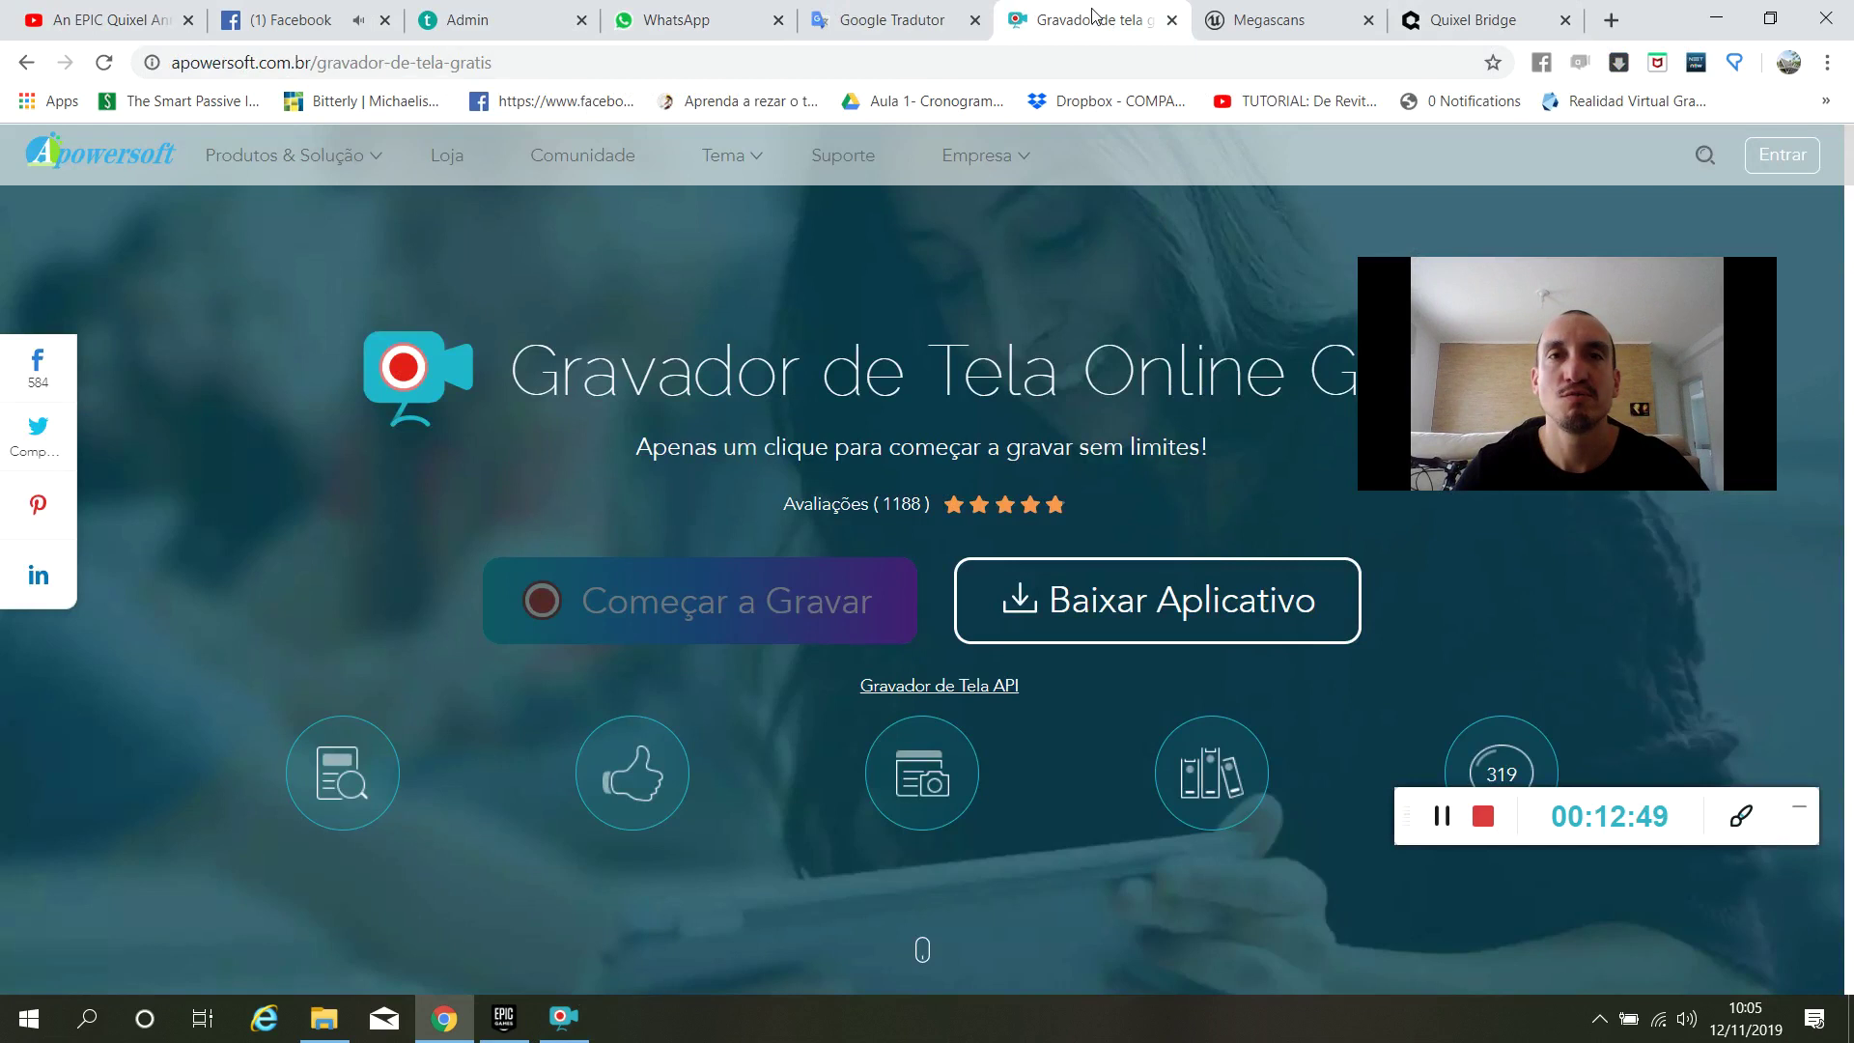
left_click(1269, 13)
scroll(1110, 405, "down", 5)
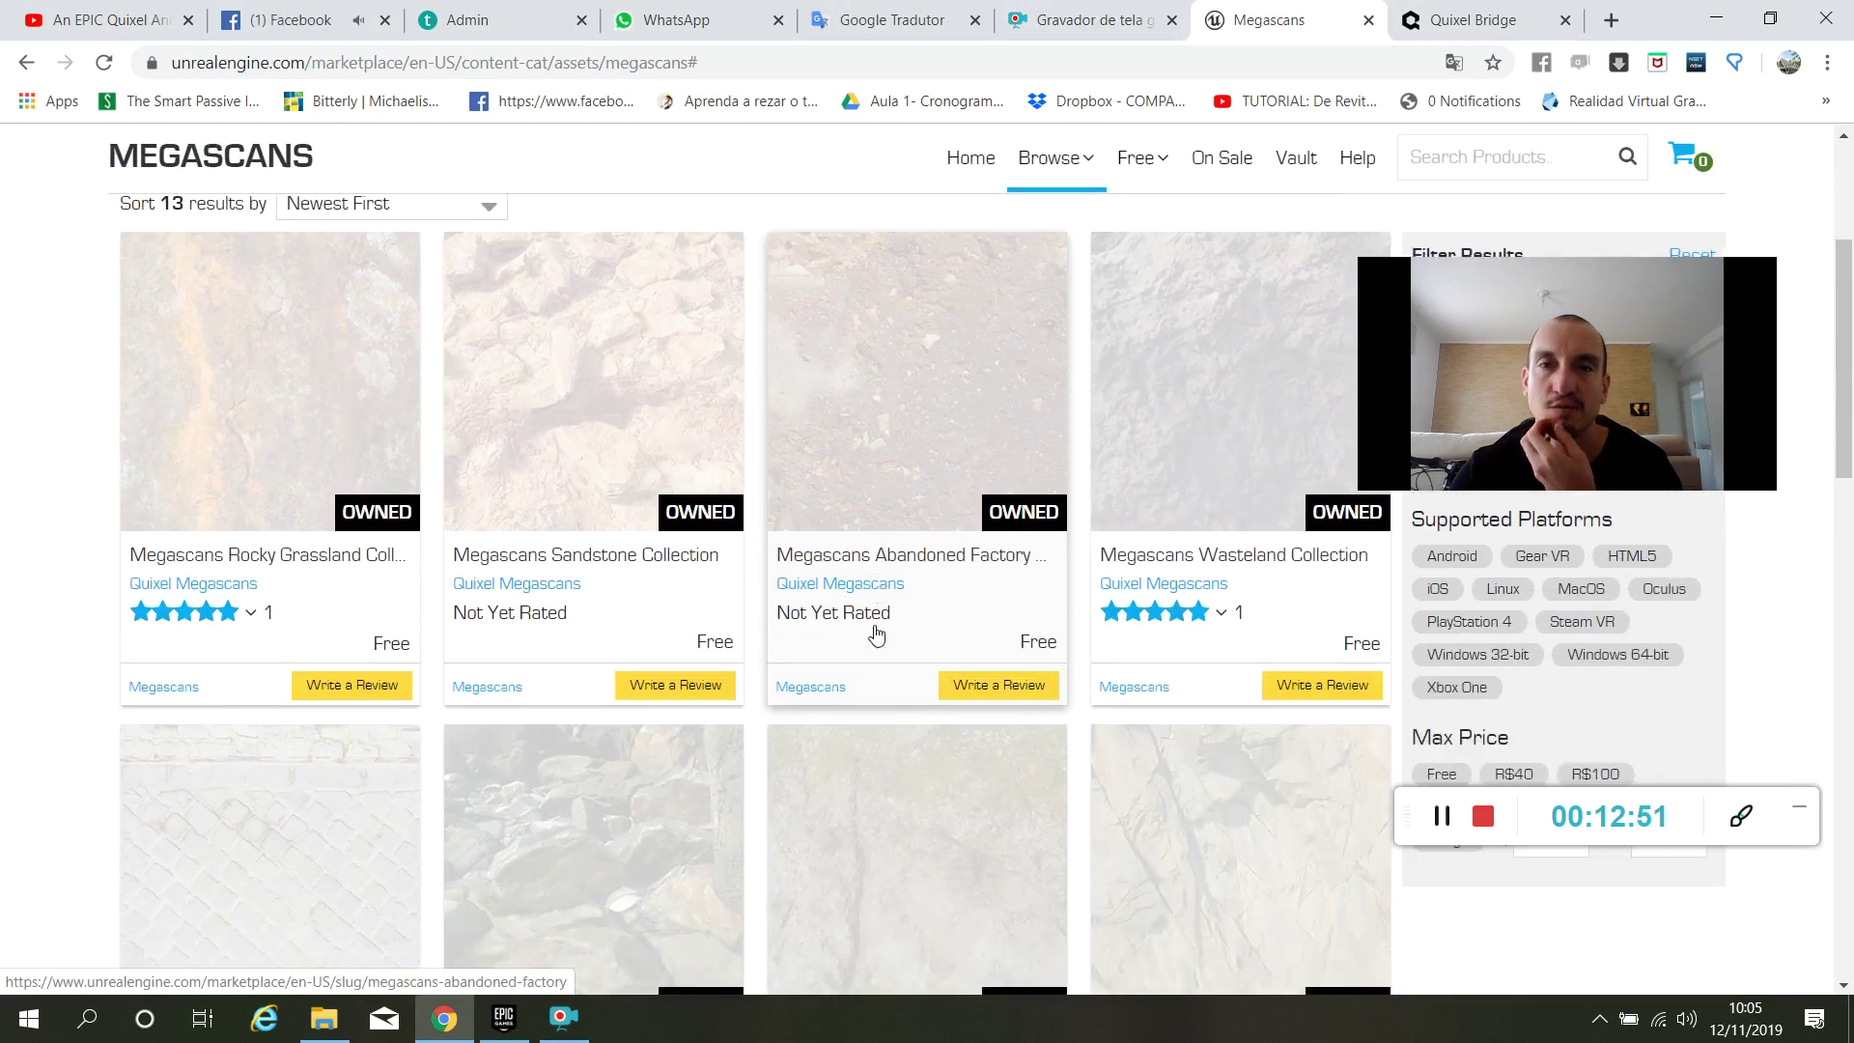
Switch to the Epic Games Launcher and launch Unreal Engine 4.23.1.
left_click(503, 1017)
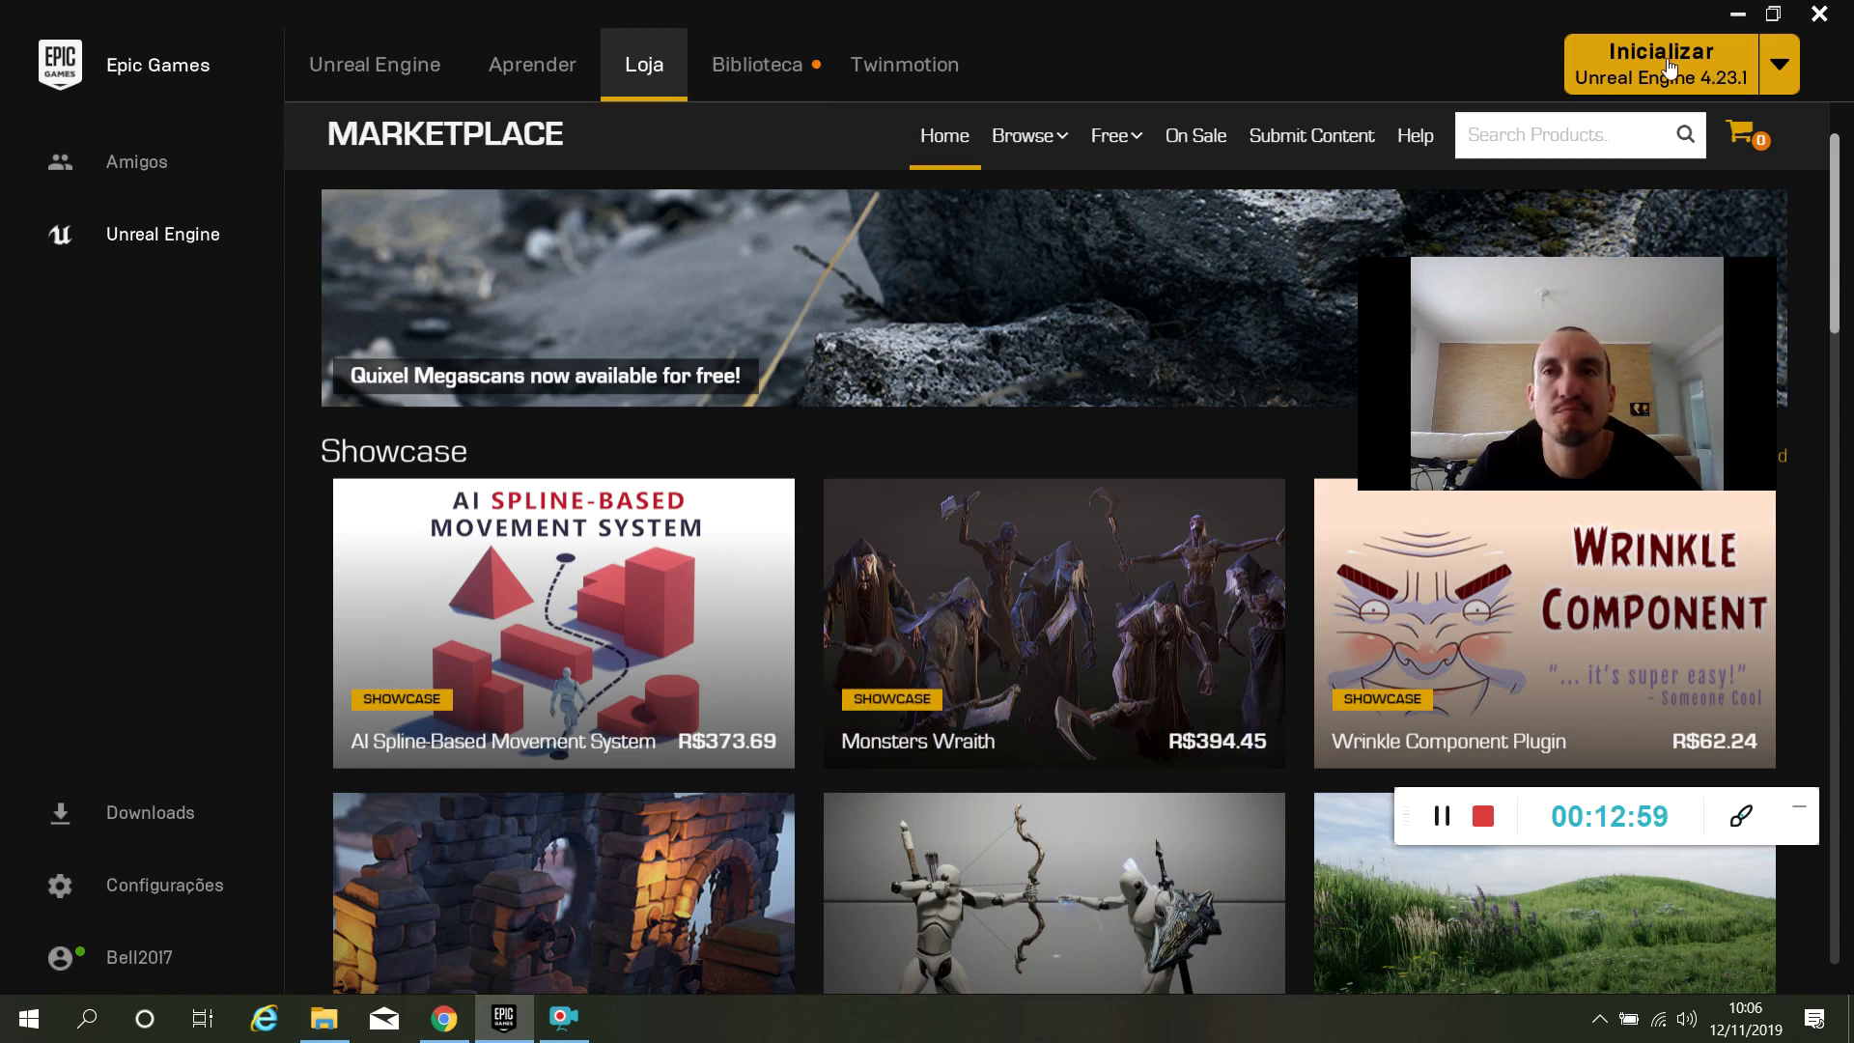
left_click(1697, 79)
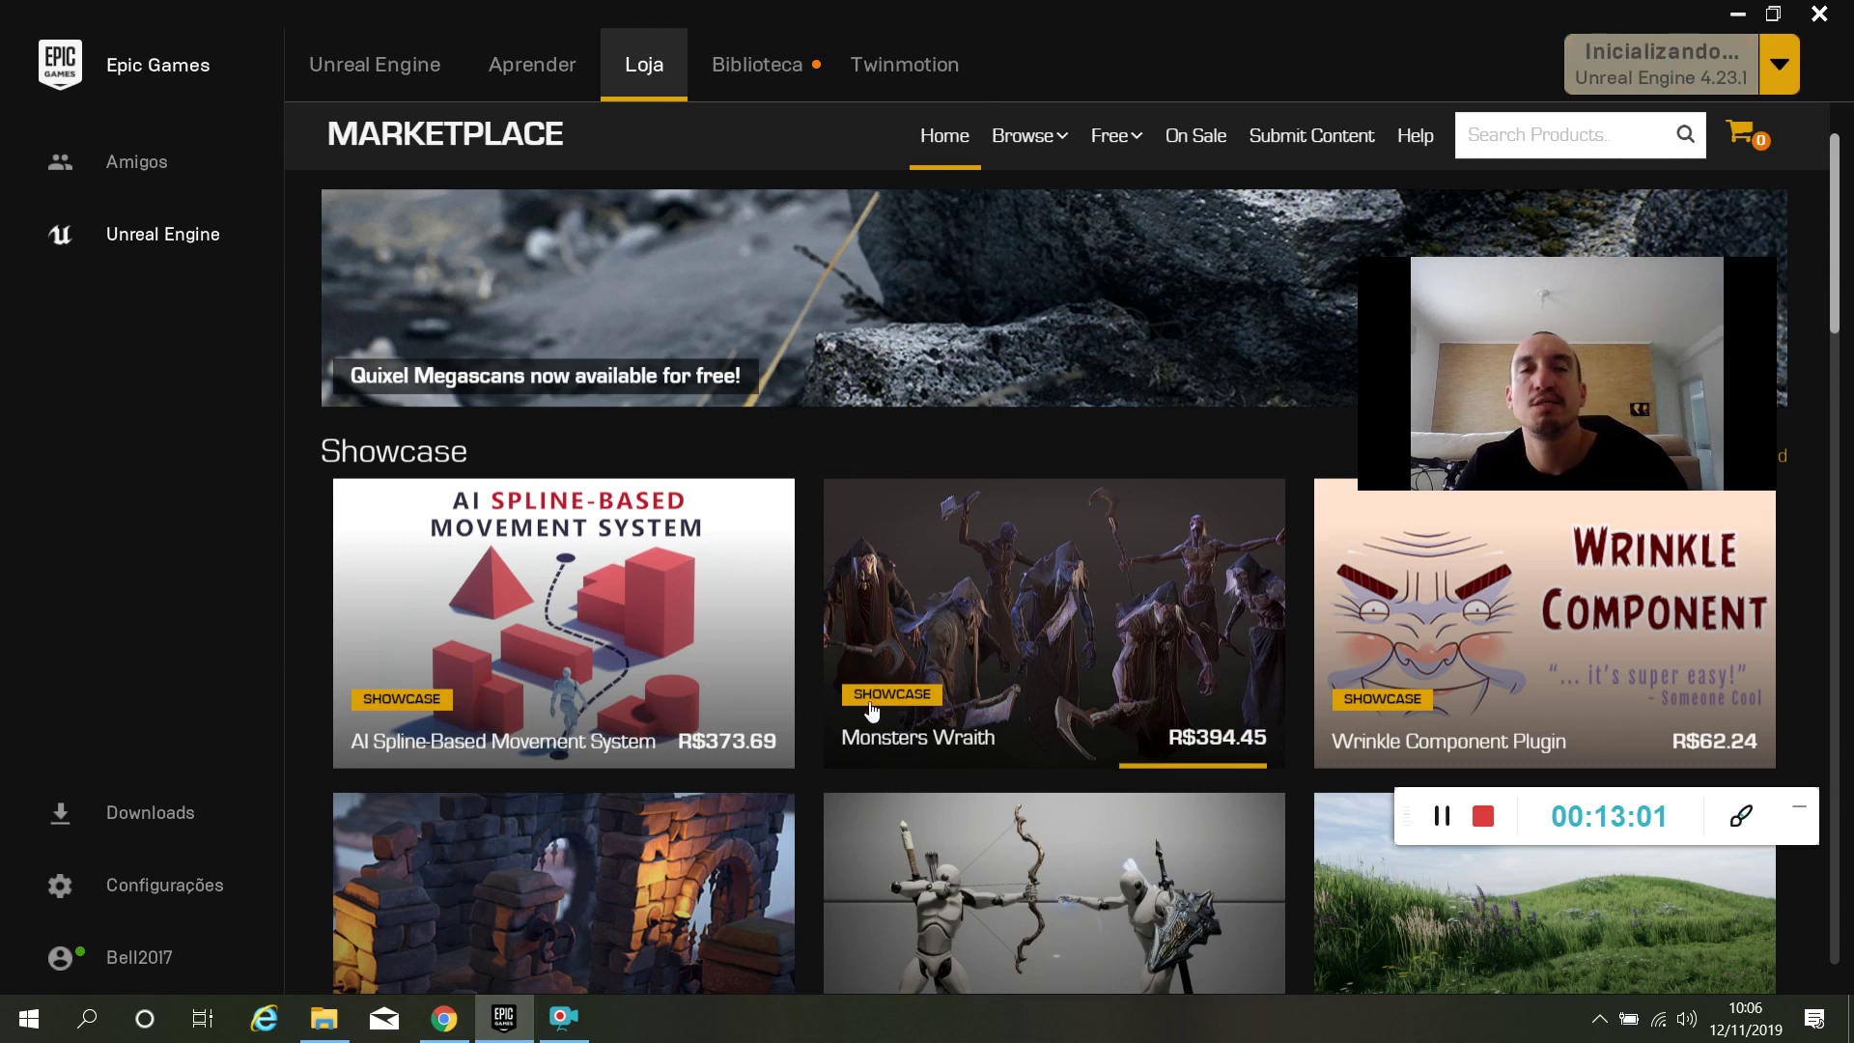
Switch back to Chrome, return to the Quixel Bridge page and look at the site's product list.
left_click(443, 1016)
left_click(1468, 19)
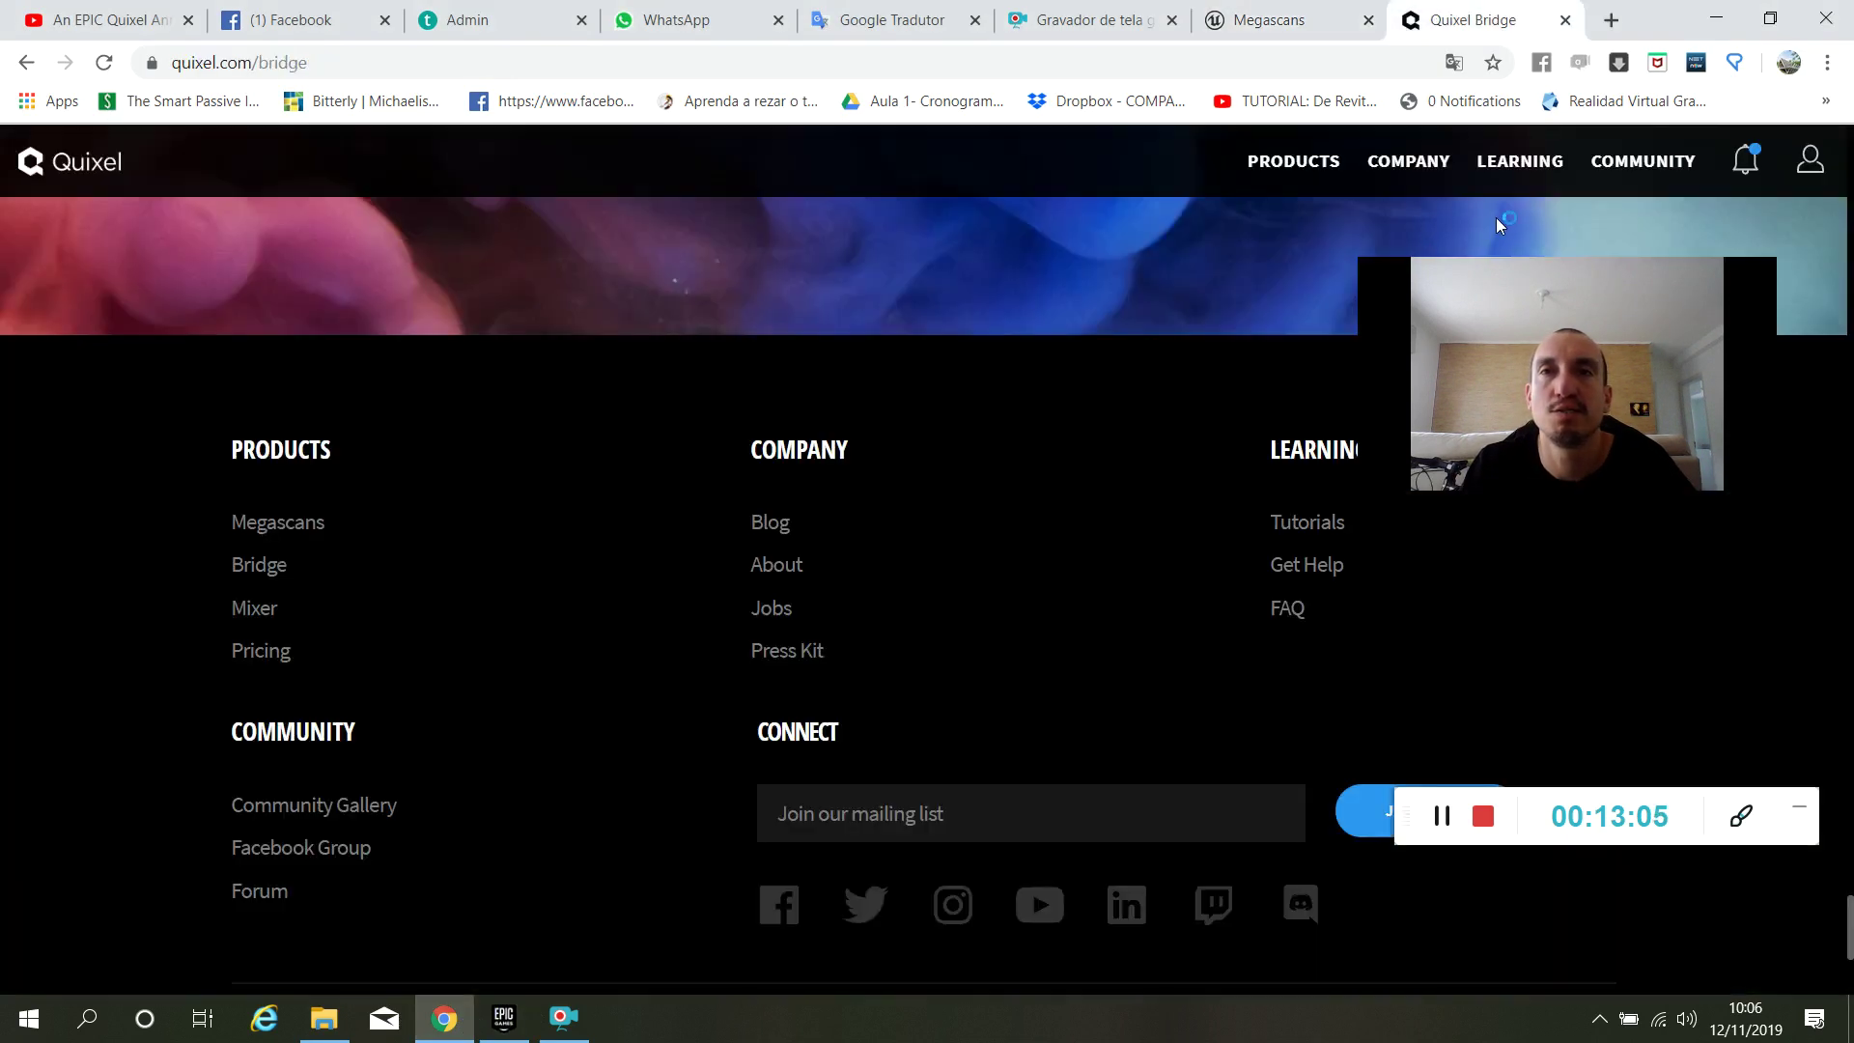
mouse_move(1297, 166)
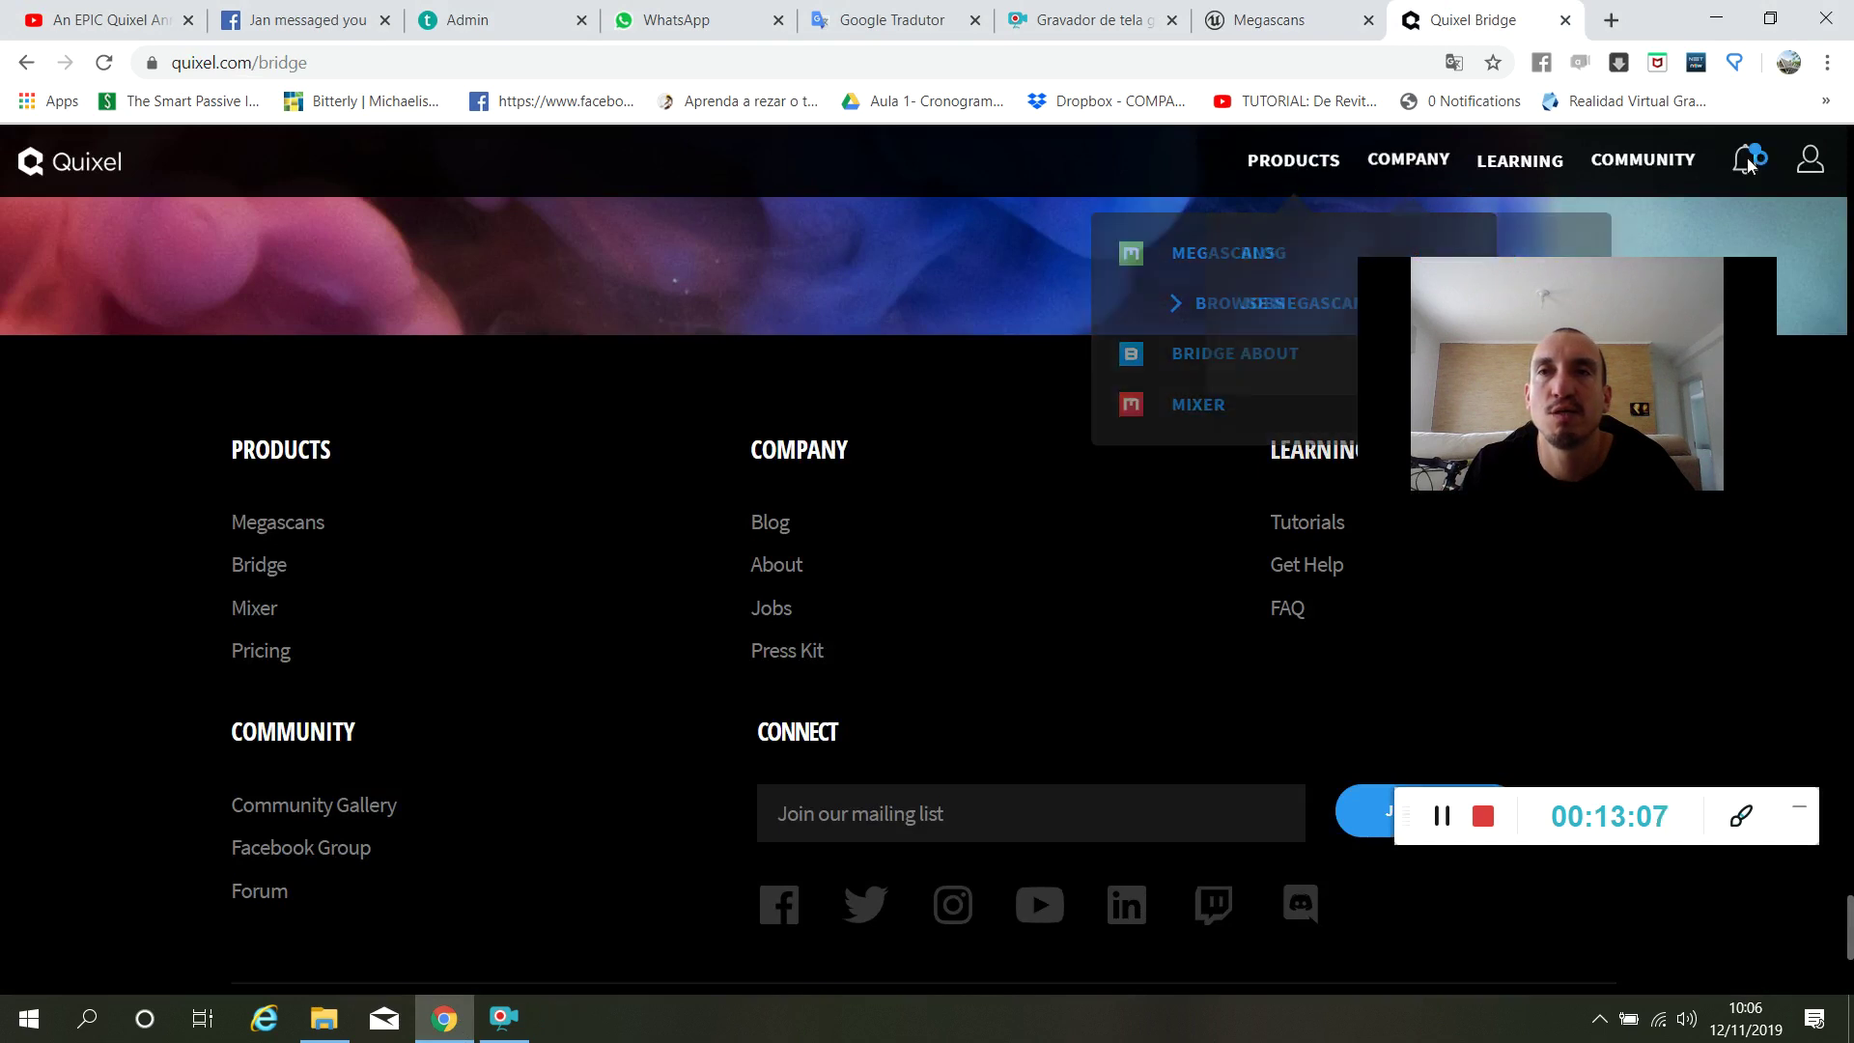
Display the Quixel account options on the Bridge page and check the Bridge and Mixer downloads.
left_click_drag(1600, 294, 1621, 591)
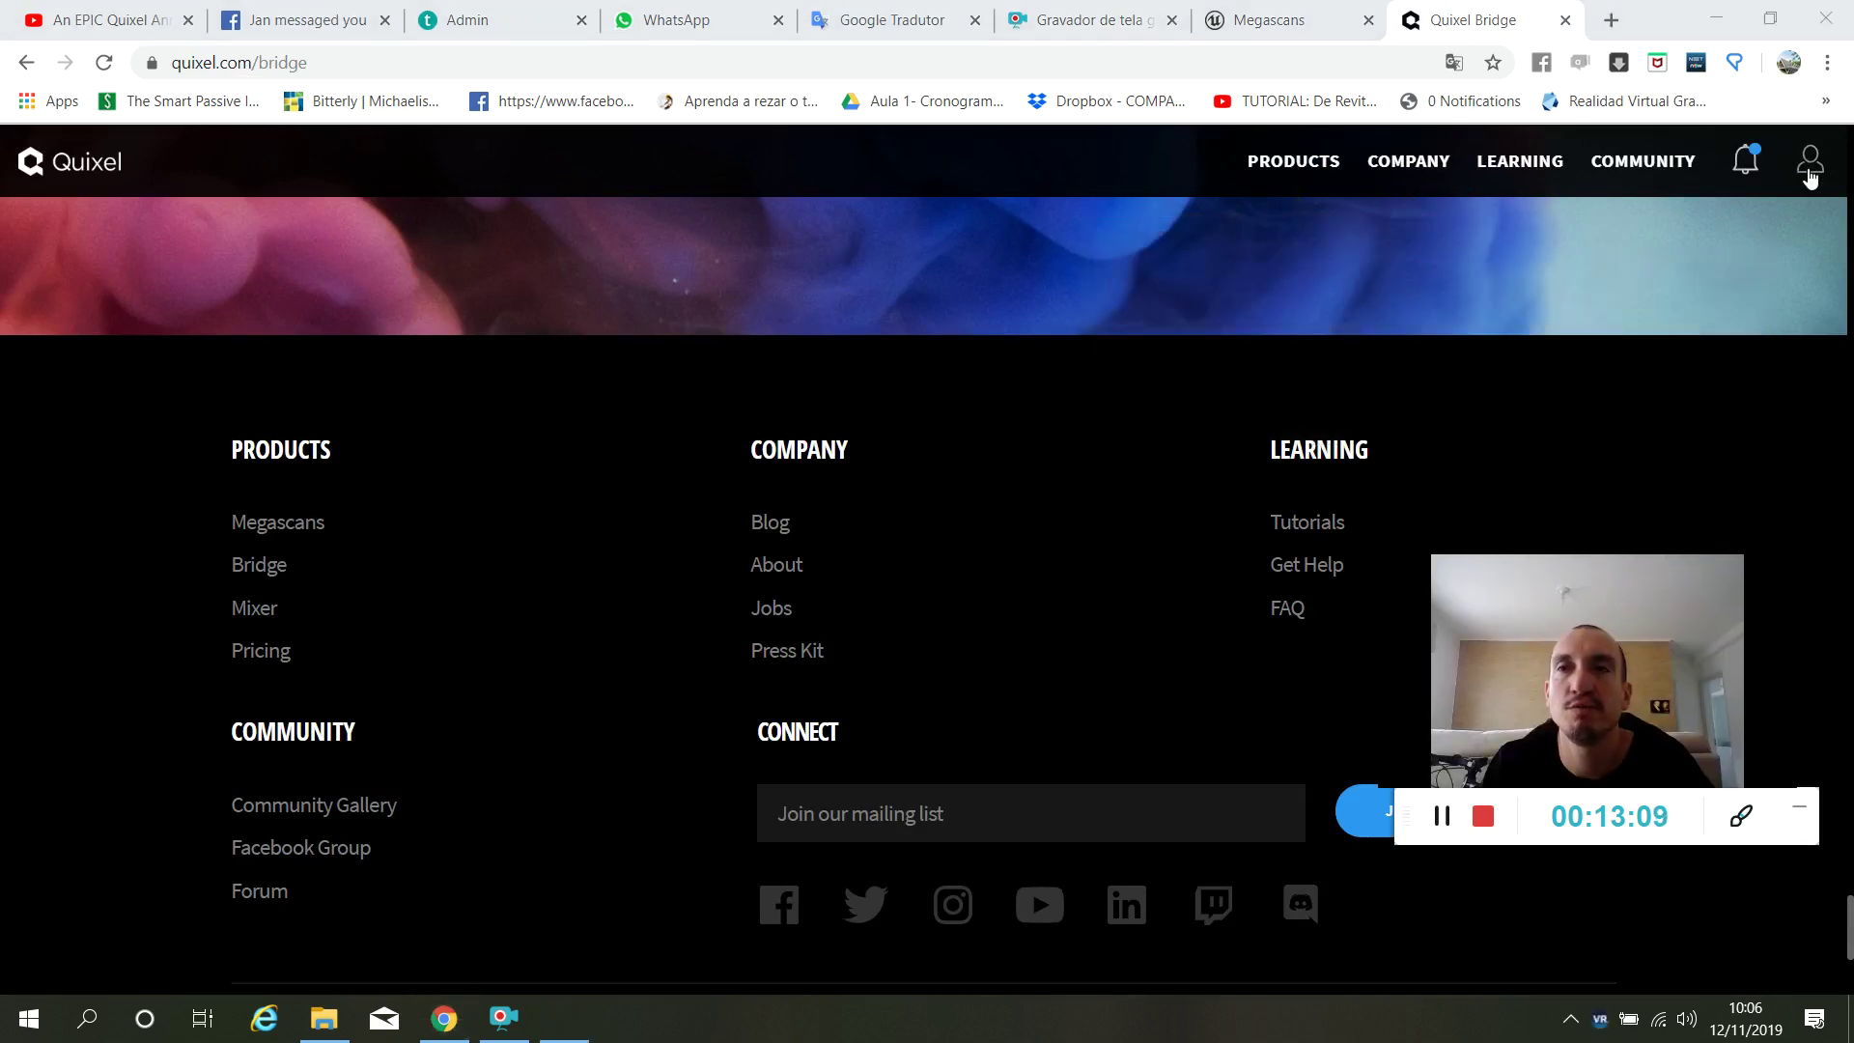
mouse_move(1809, 175)
scroll(1635, 412, "down", 1)
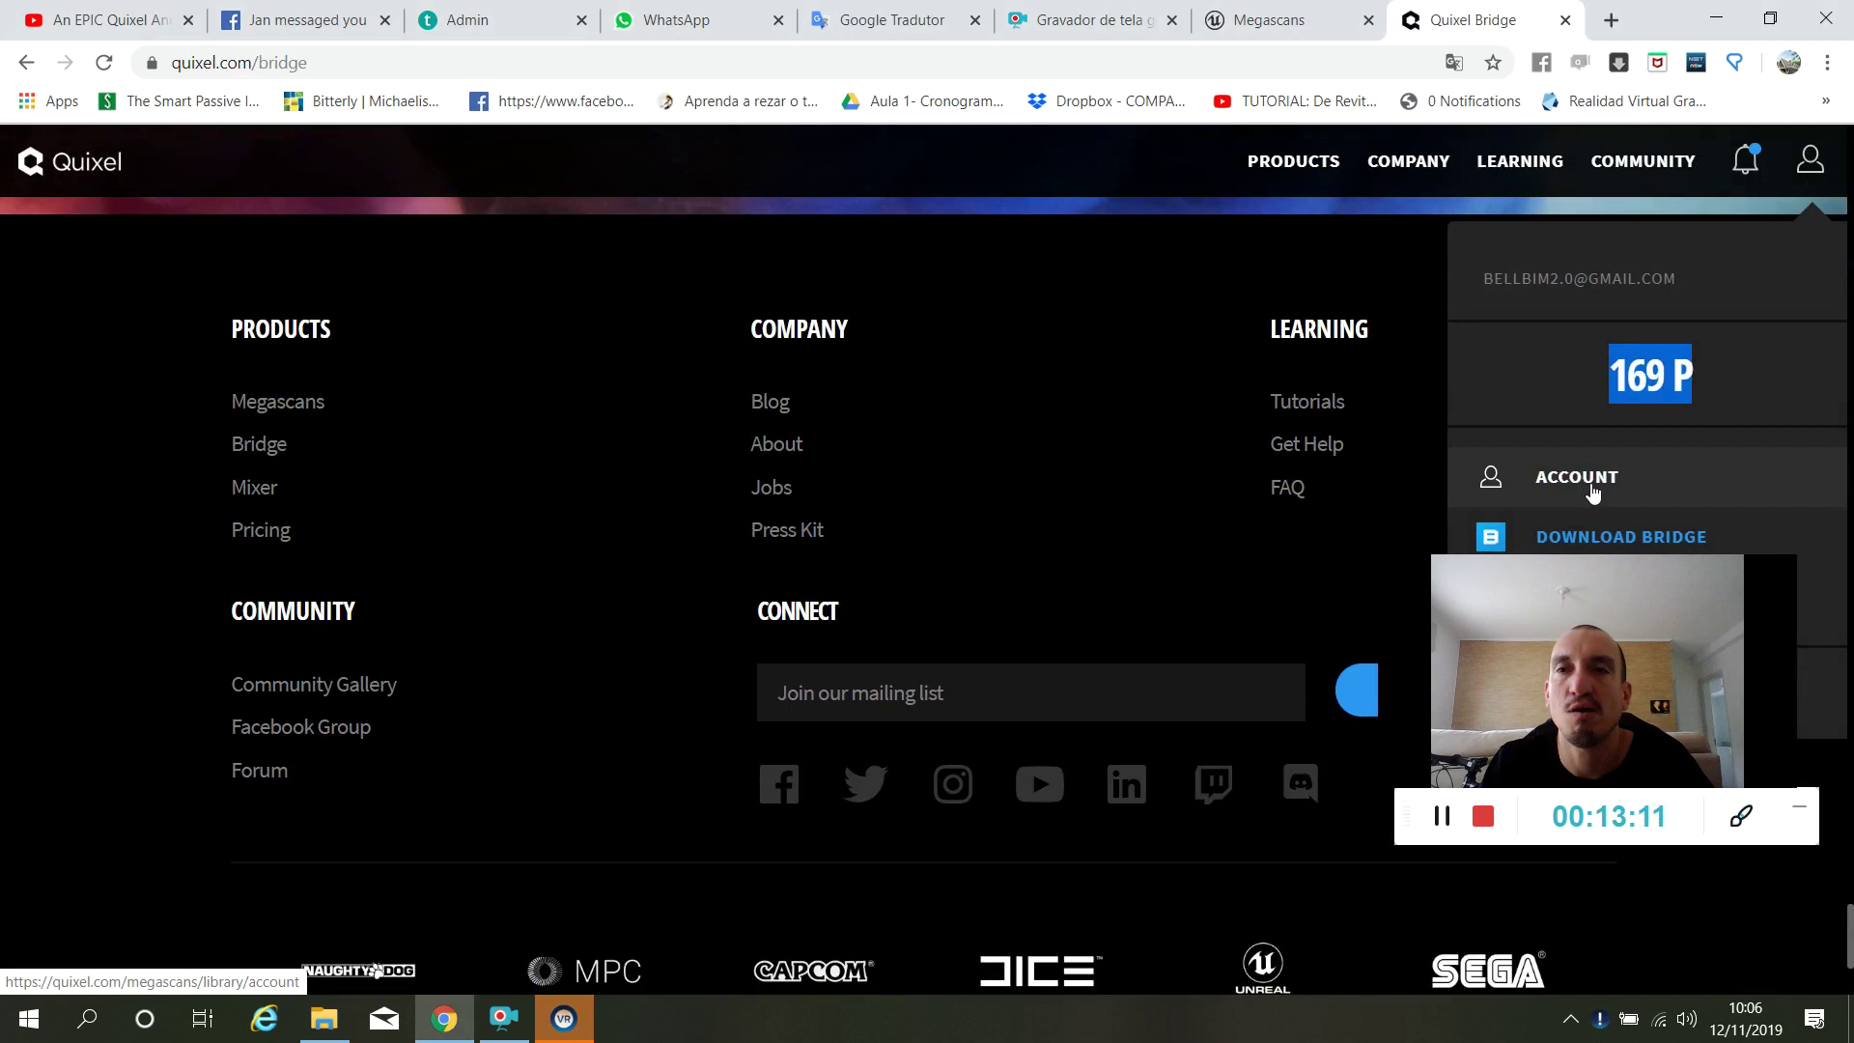
left_click_drag(1574, 618, 1185, 726)
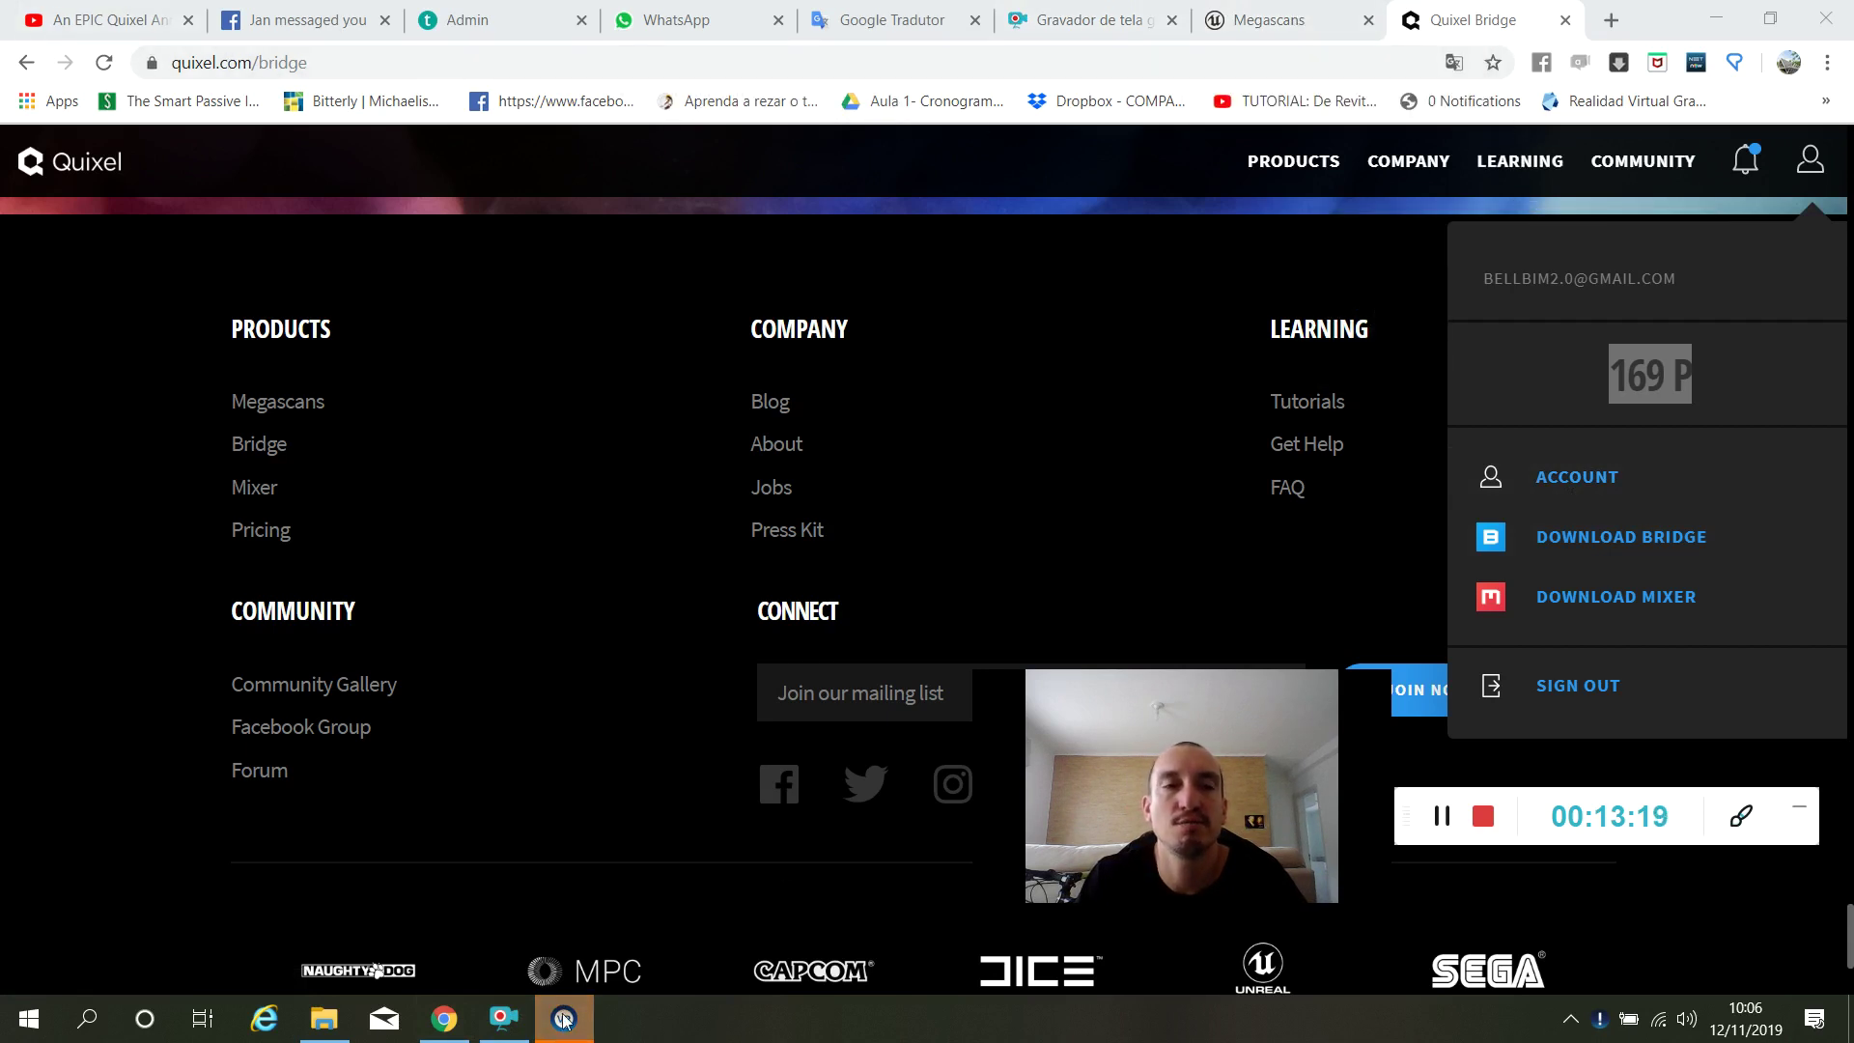
Switch to the Unreal project browser and open the textequixel project.
key("alt+Tab")
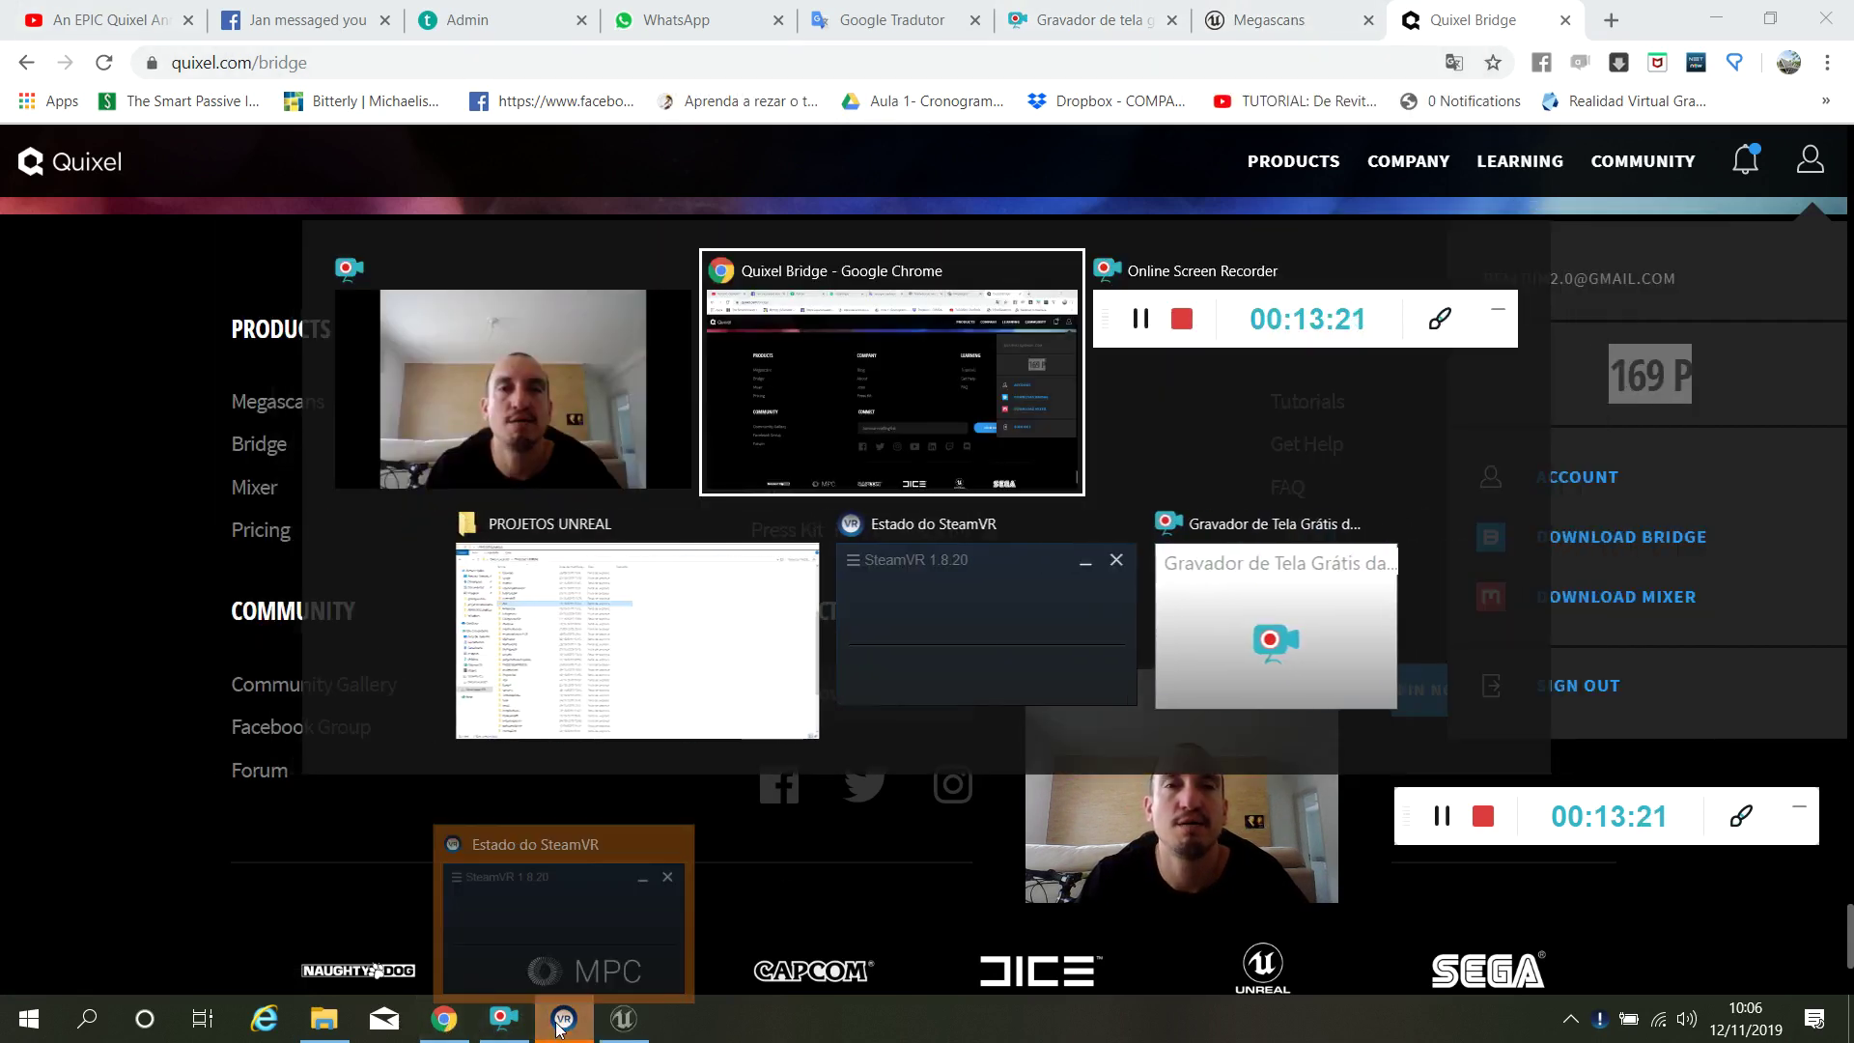
key("alt+Tab")
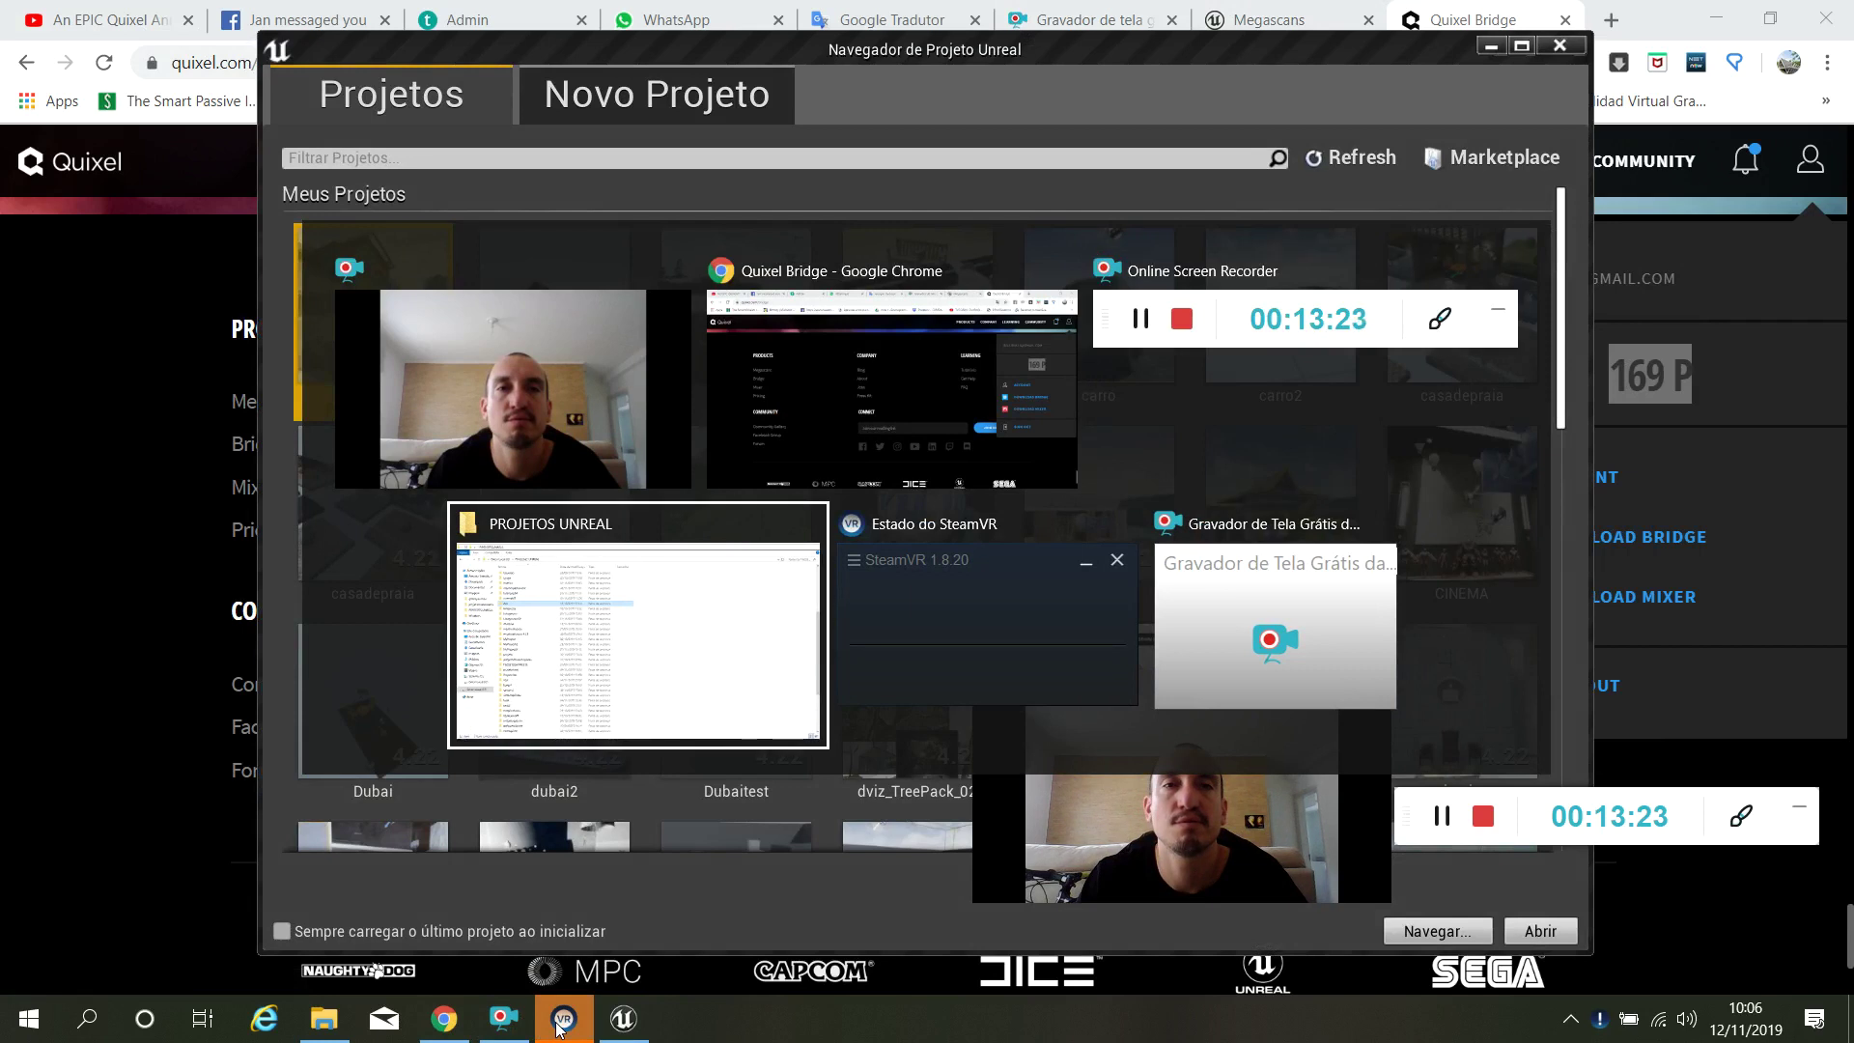
key("alt+Tab")
key("alt+Tab")
key("alt+Tab")
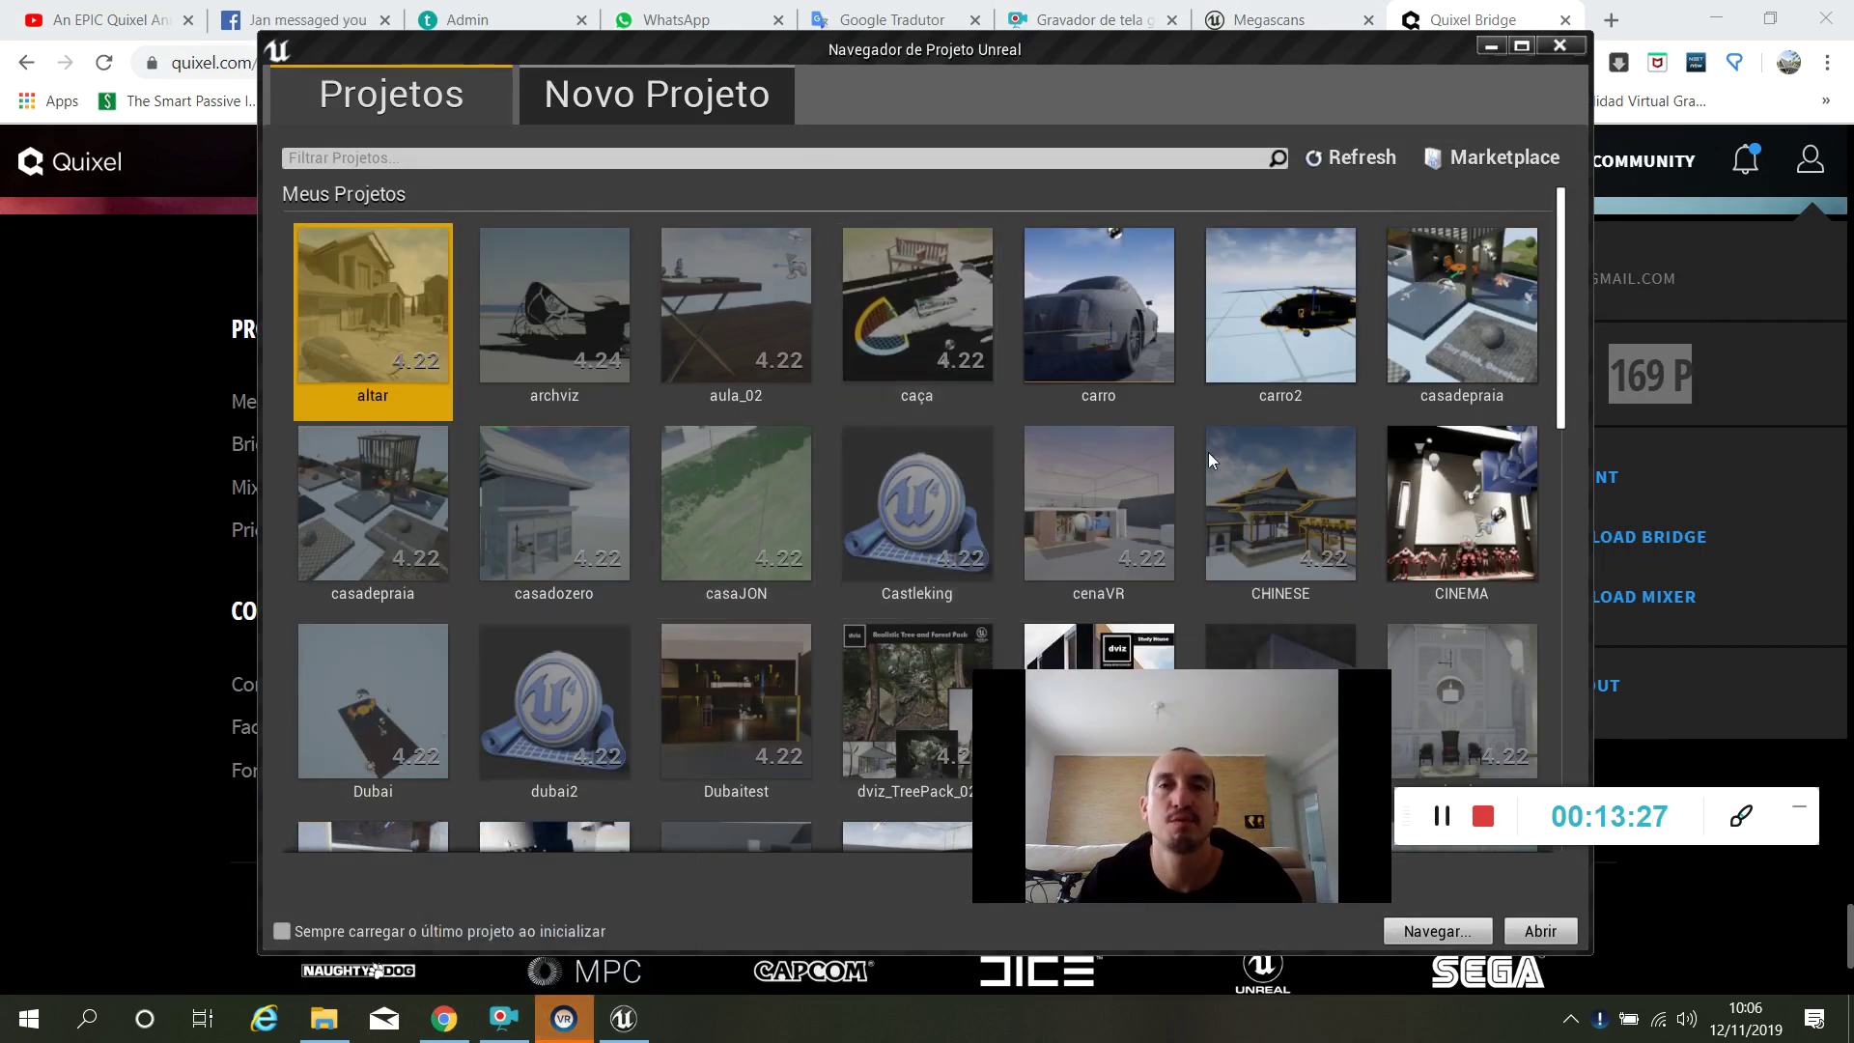
left_click_drag(1557, 311, 1556, 614)
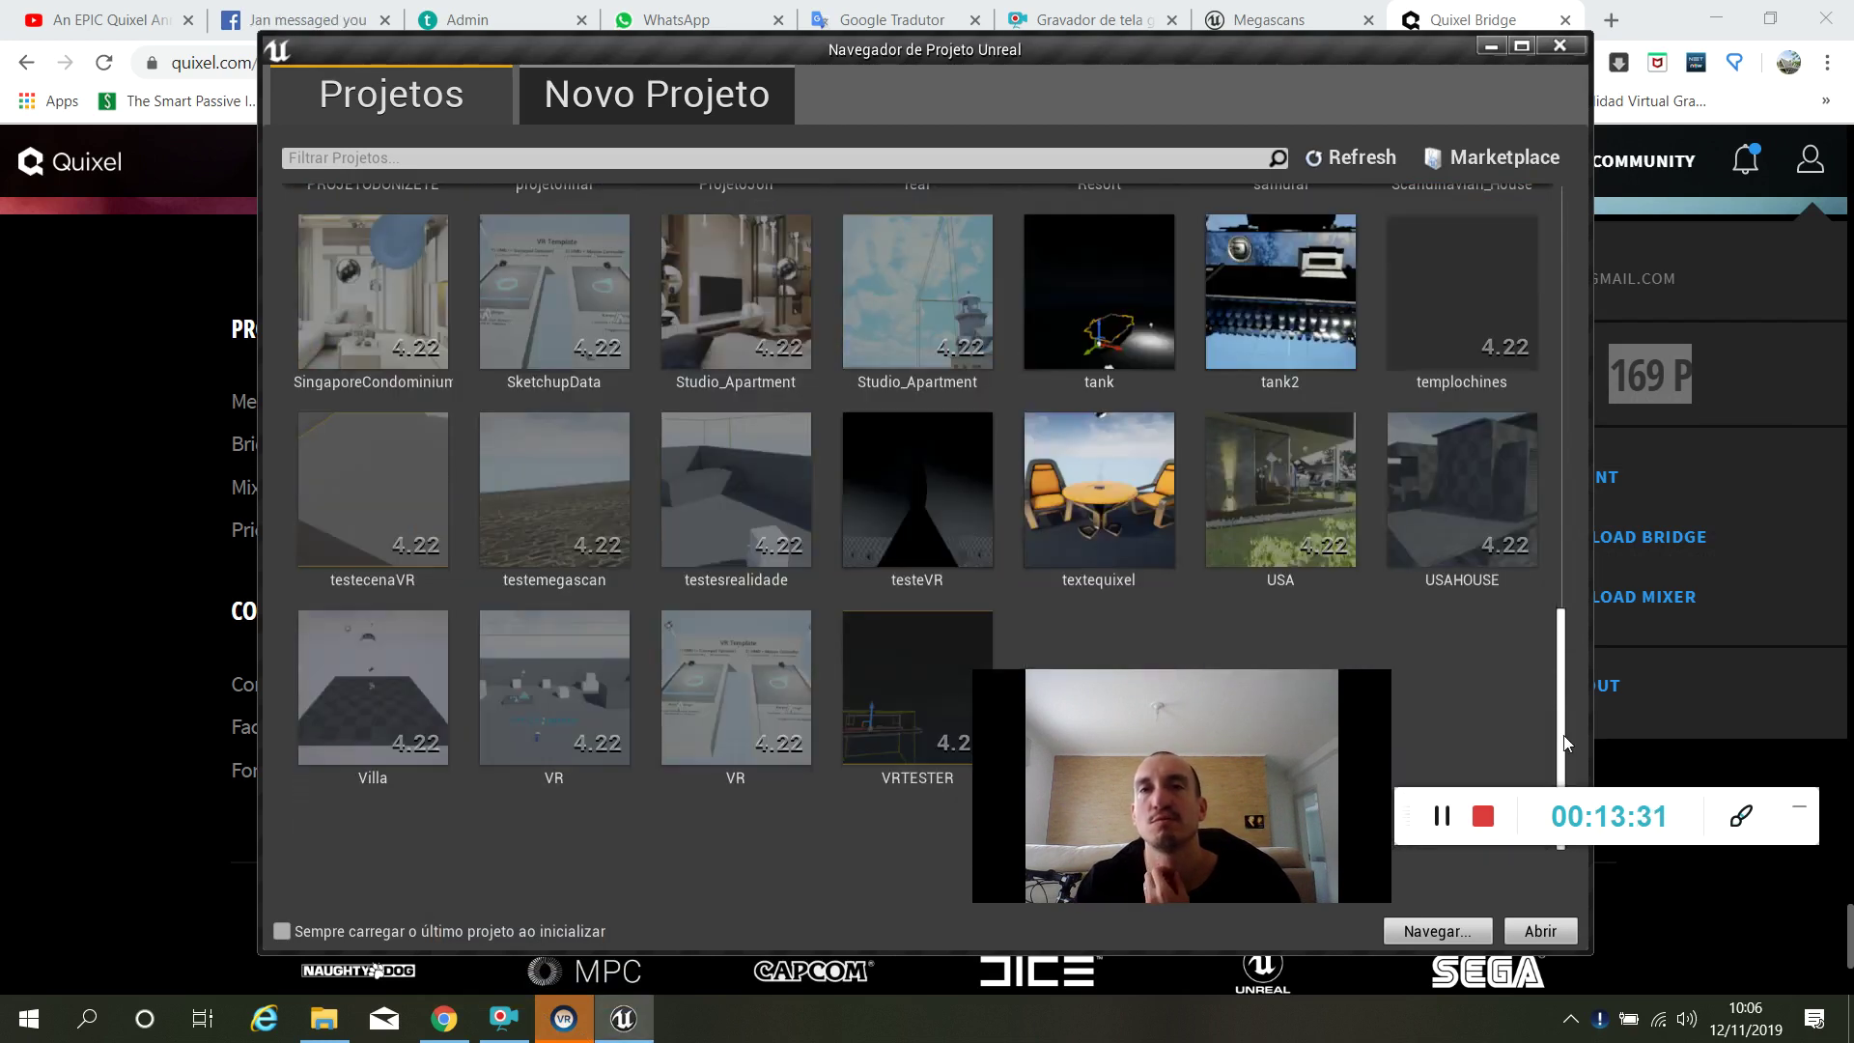
left_click_drag(1563, 736, 1563, 726)
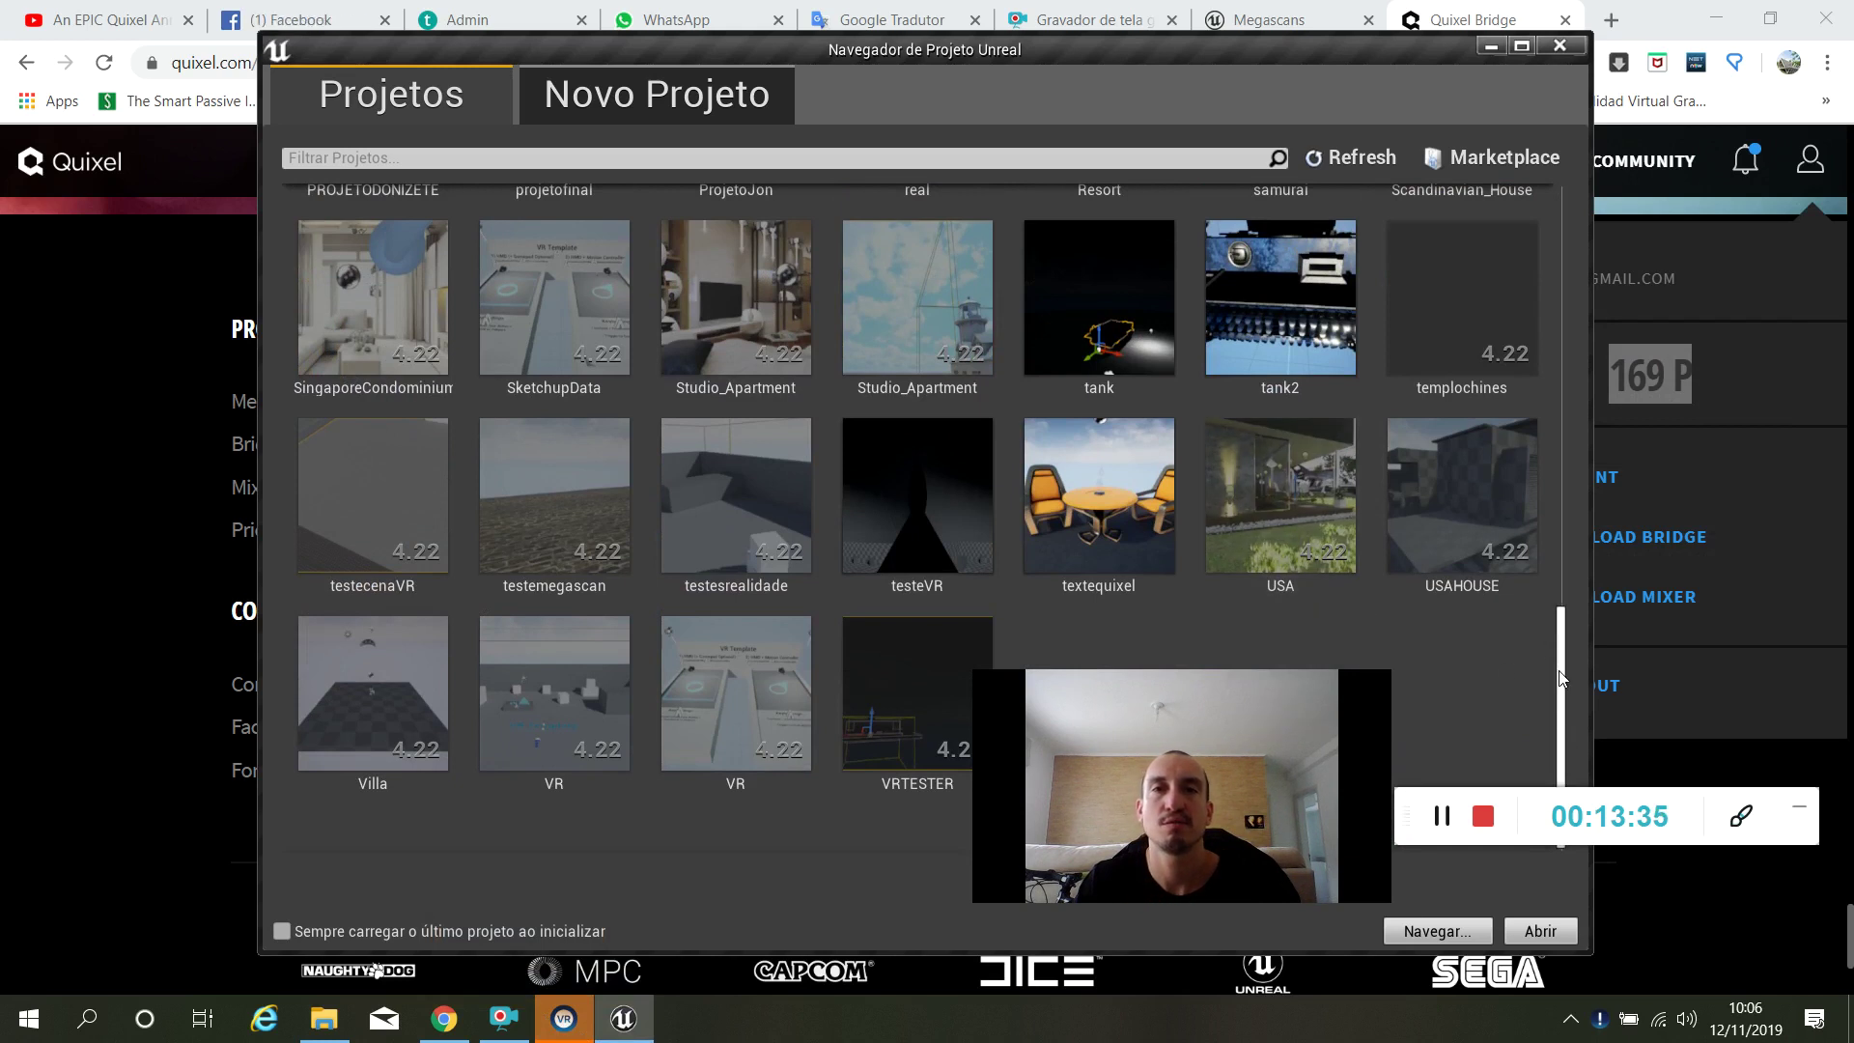
left_click_drag(1561, 678, 1561, 673)
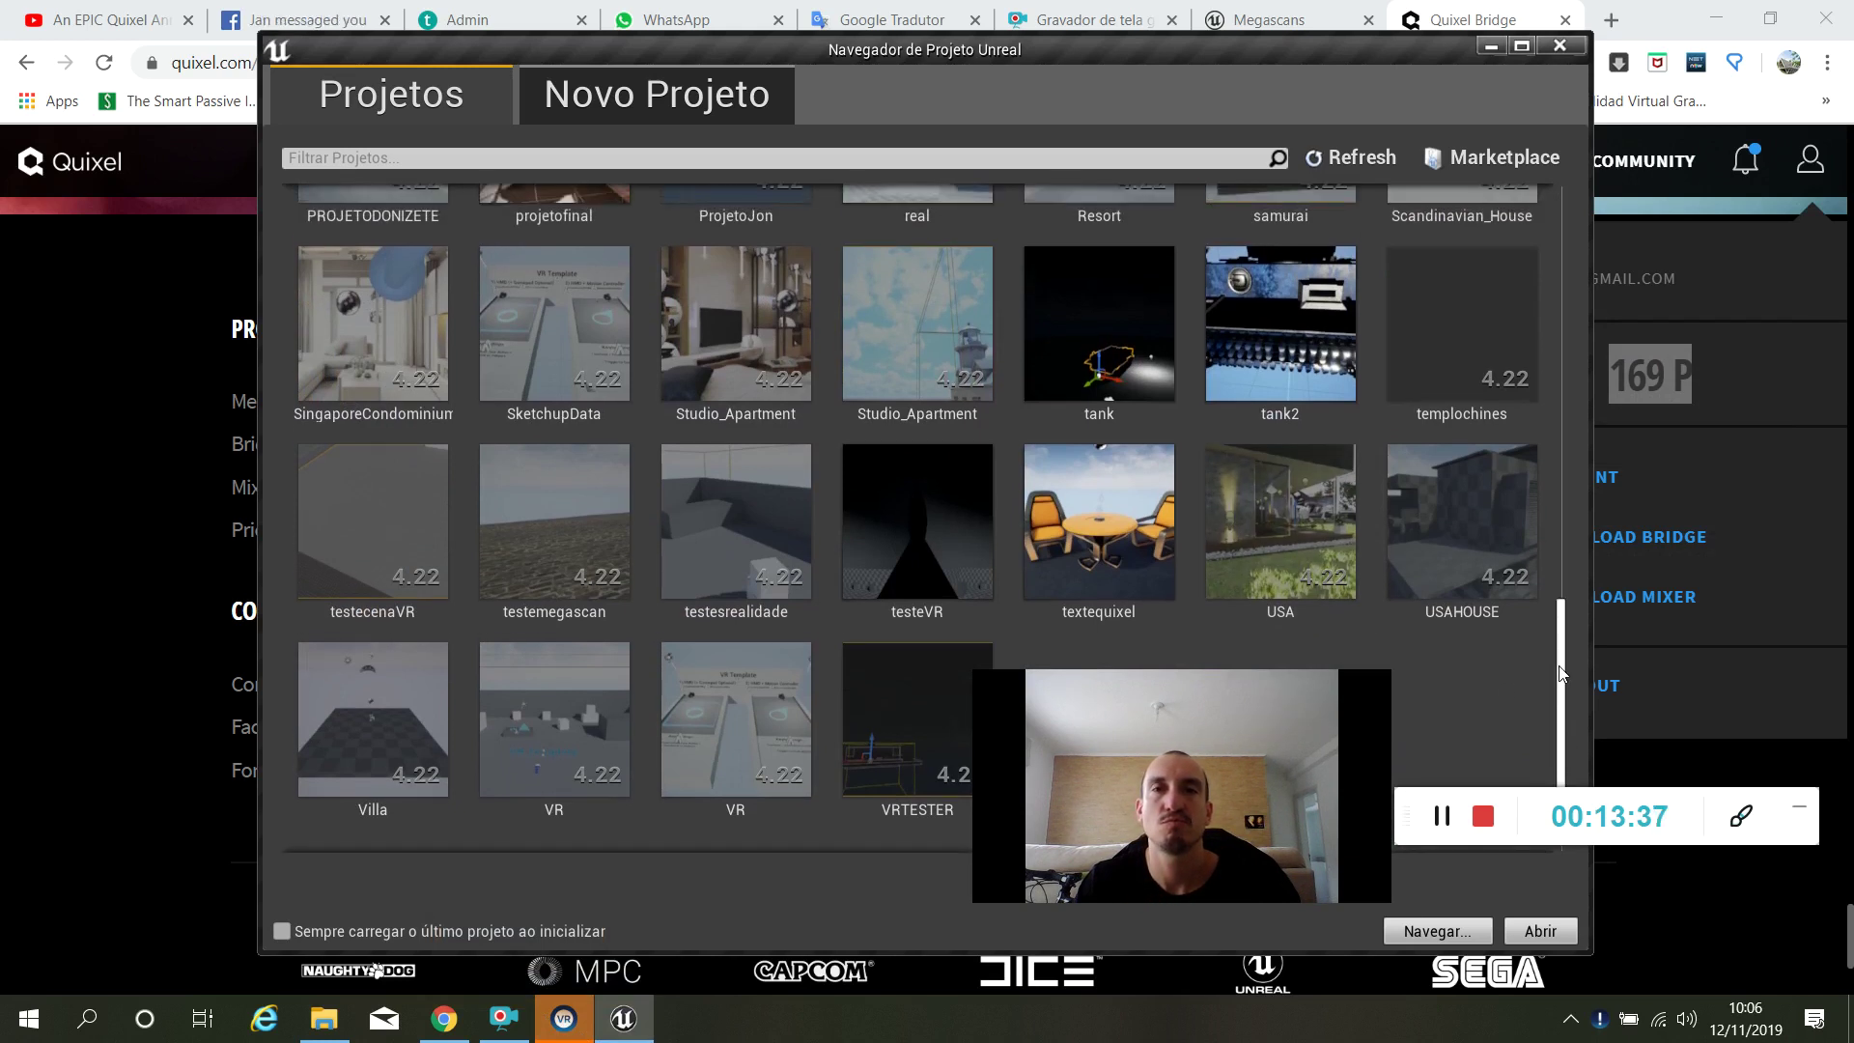
scroll(1058, 508, "down", 1)
double_click(1108, 512)
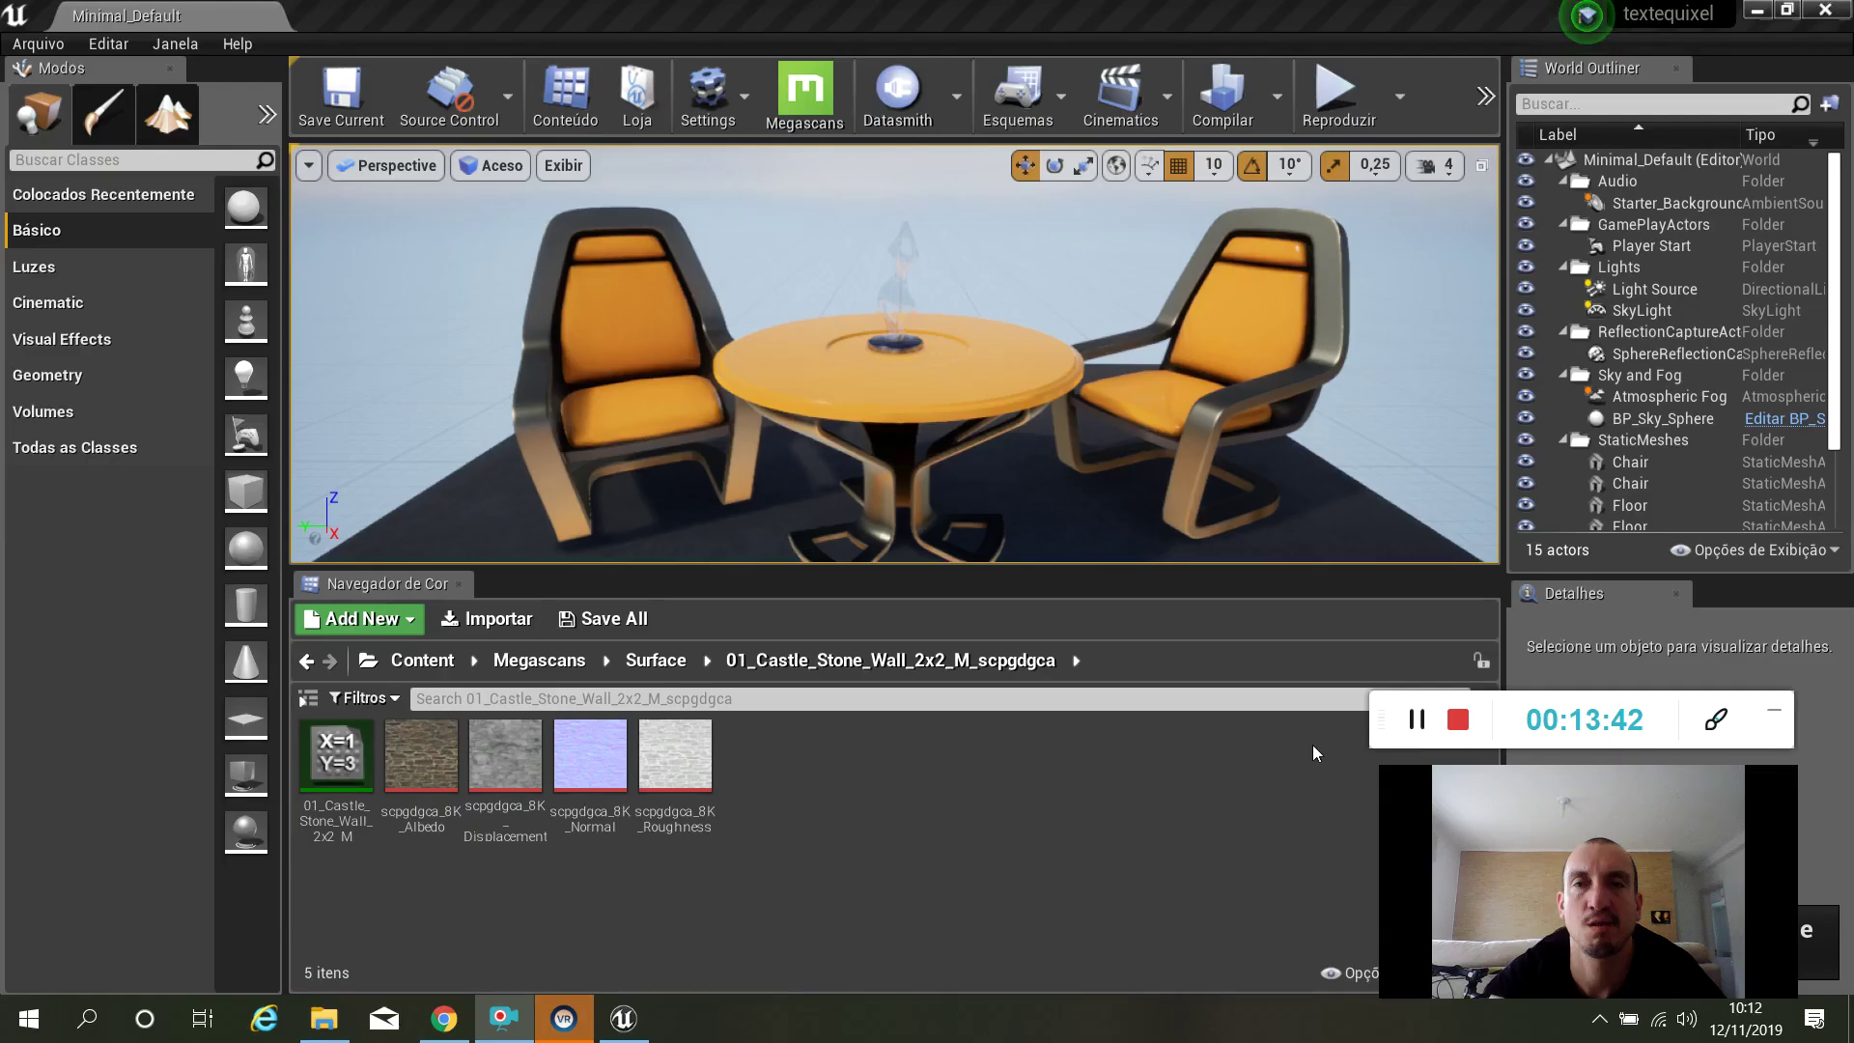
Switch back to Chrome's Quixel Bridge page and review the Bridge download option in the account options.
key("alt+Tab")
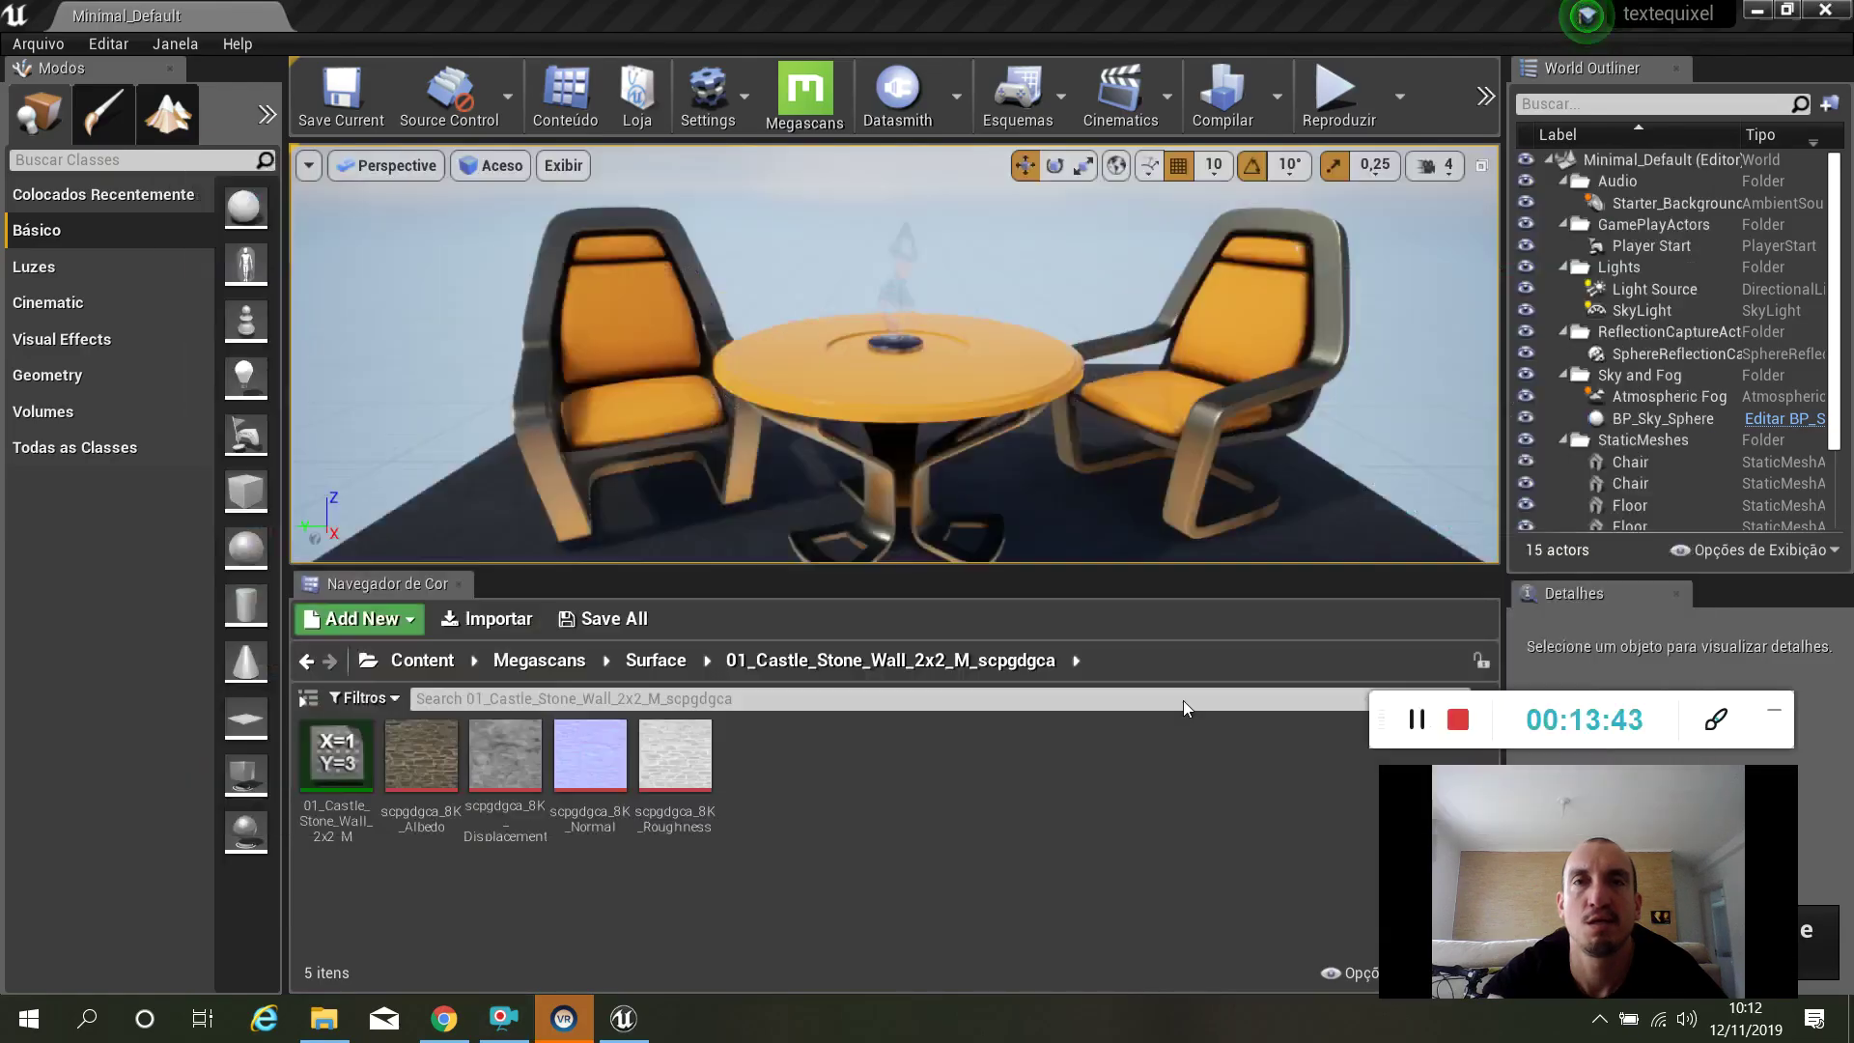
key("alt+Tab")
left_click(1401, 8)
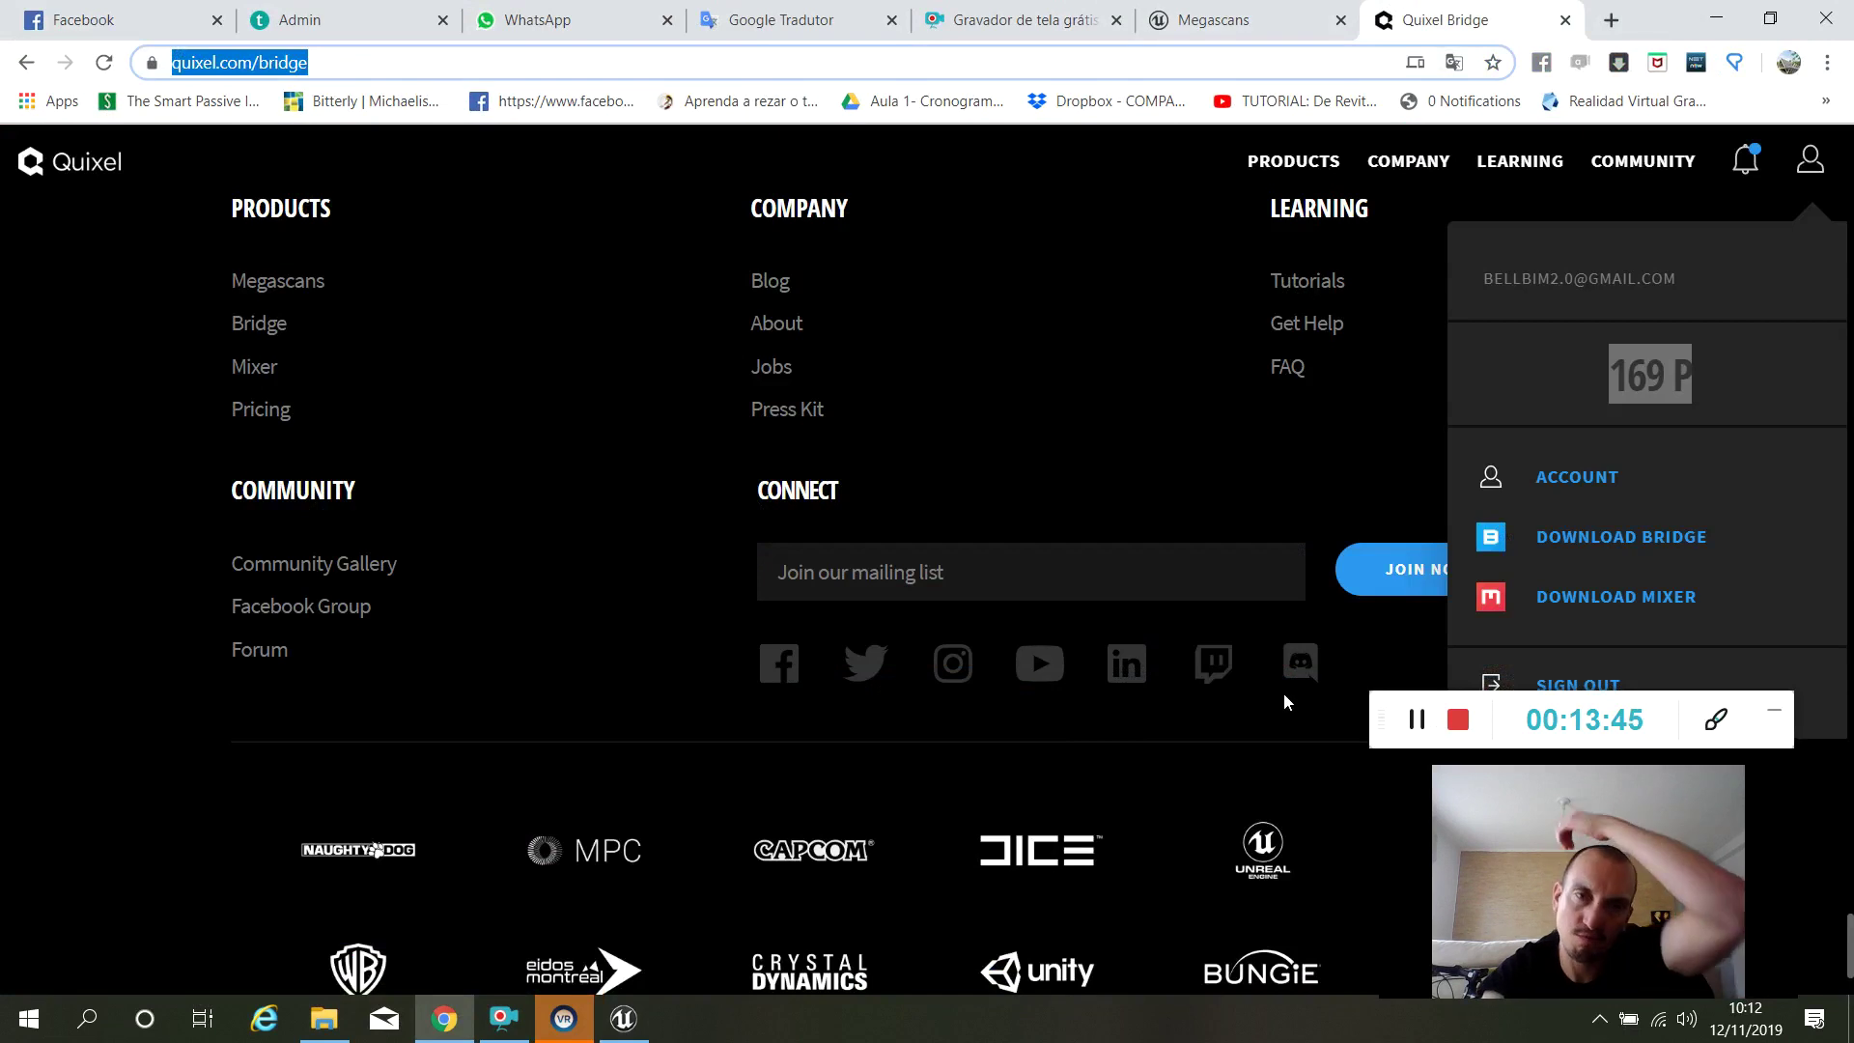
left_click_drag(1376, 719, 712, 854)
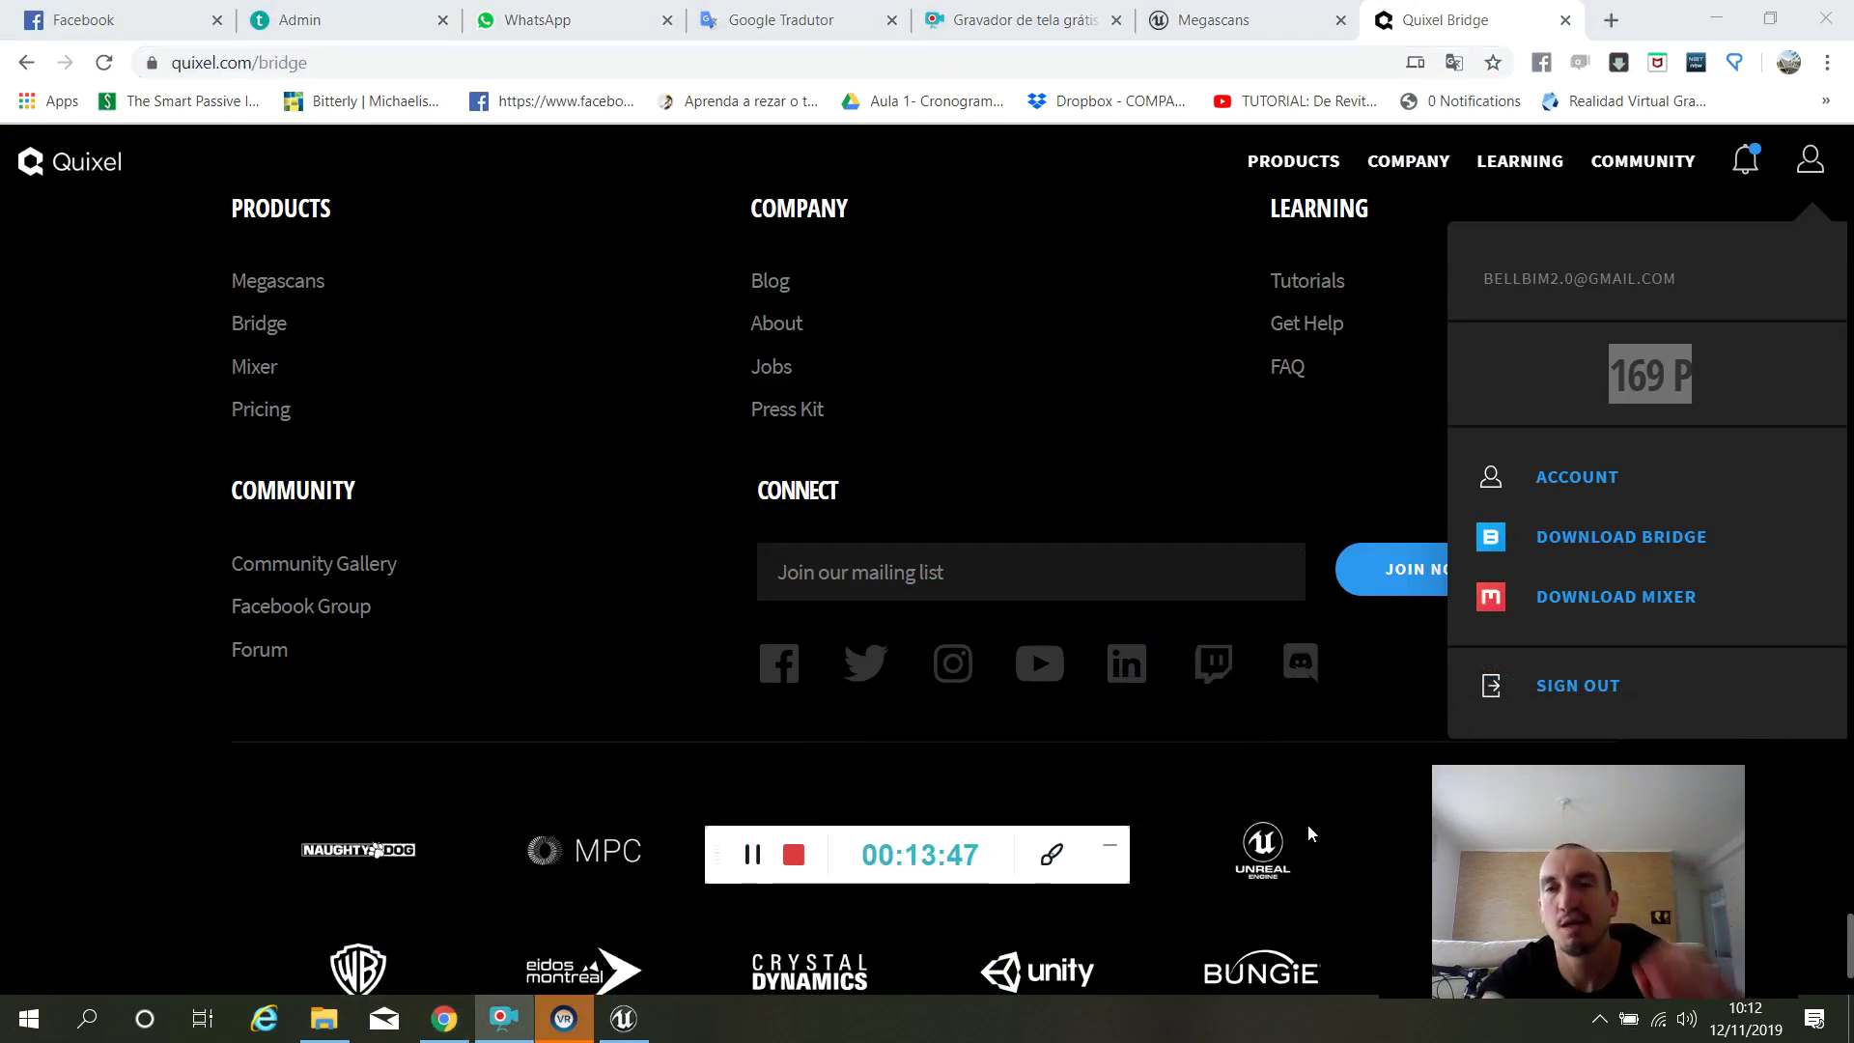
left_click_drag(1564, 836, 1580, 825)
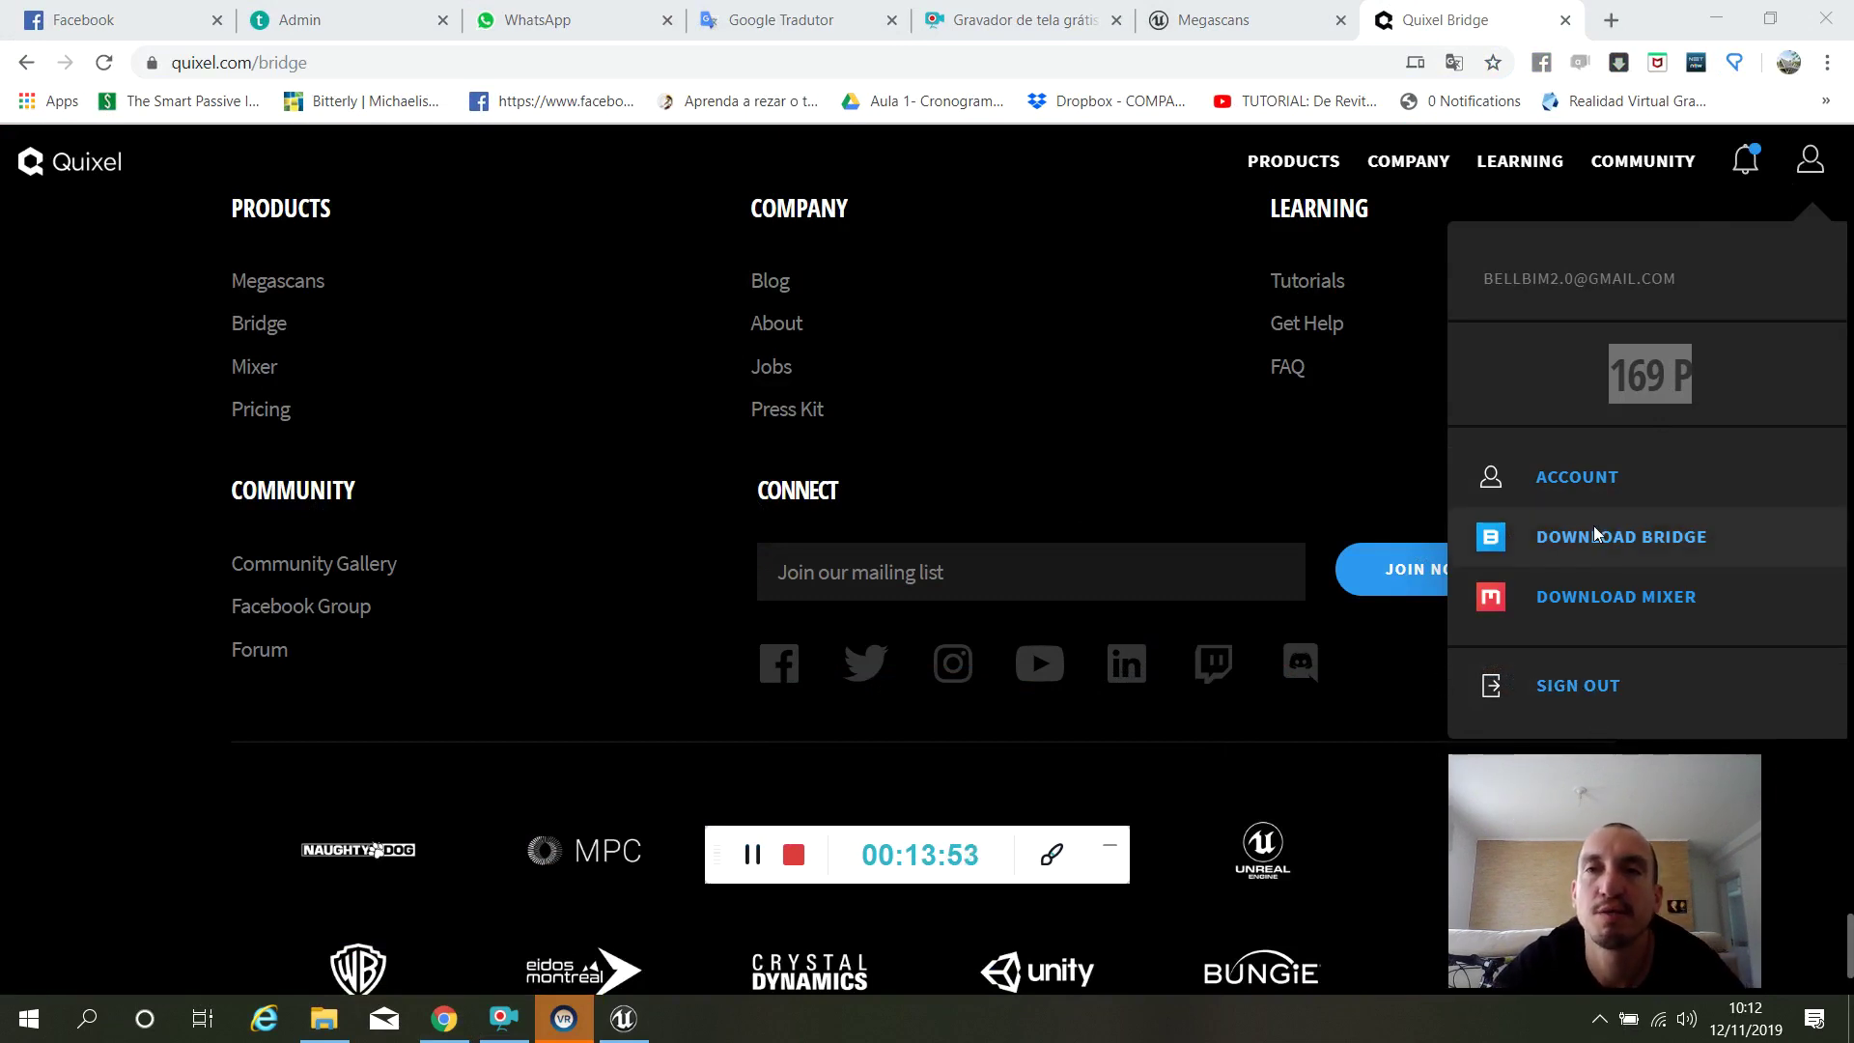
scroll(1233, 608, "up", 3)
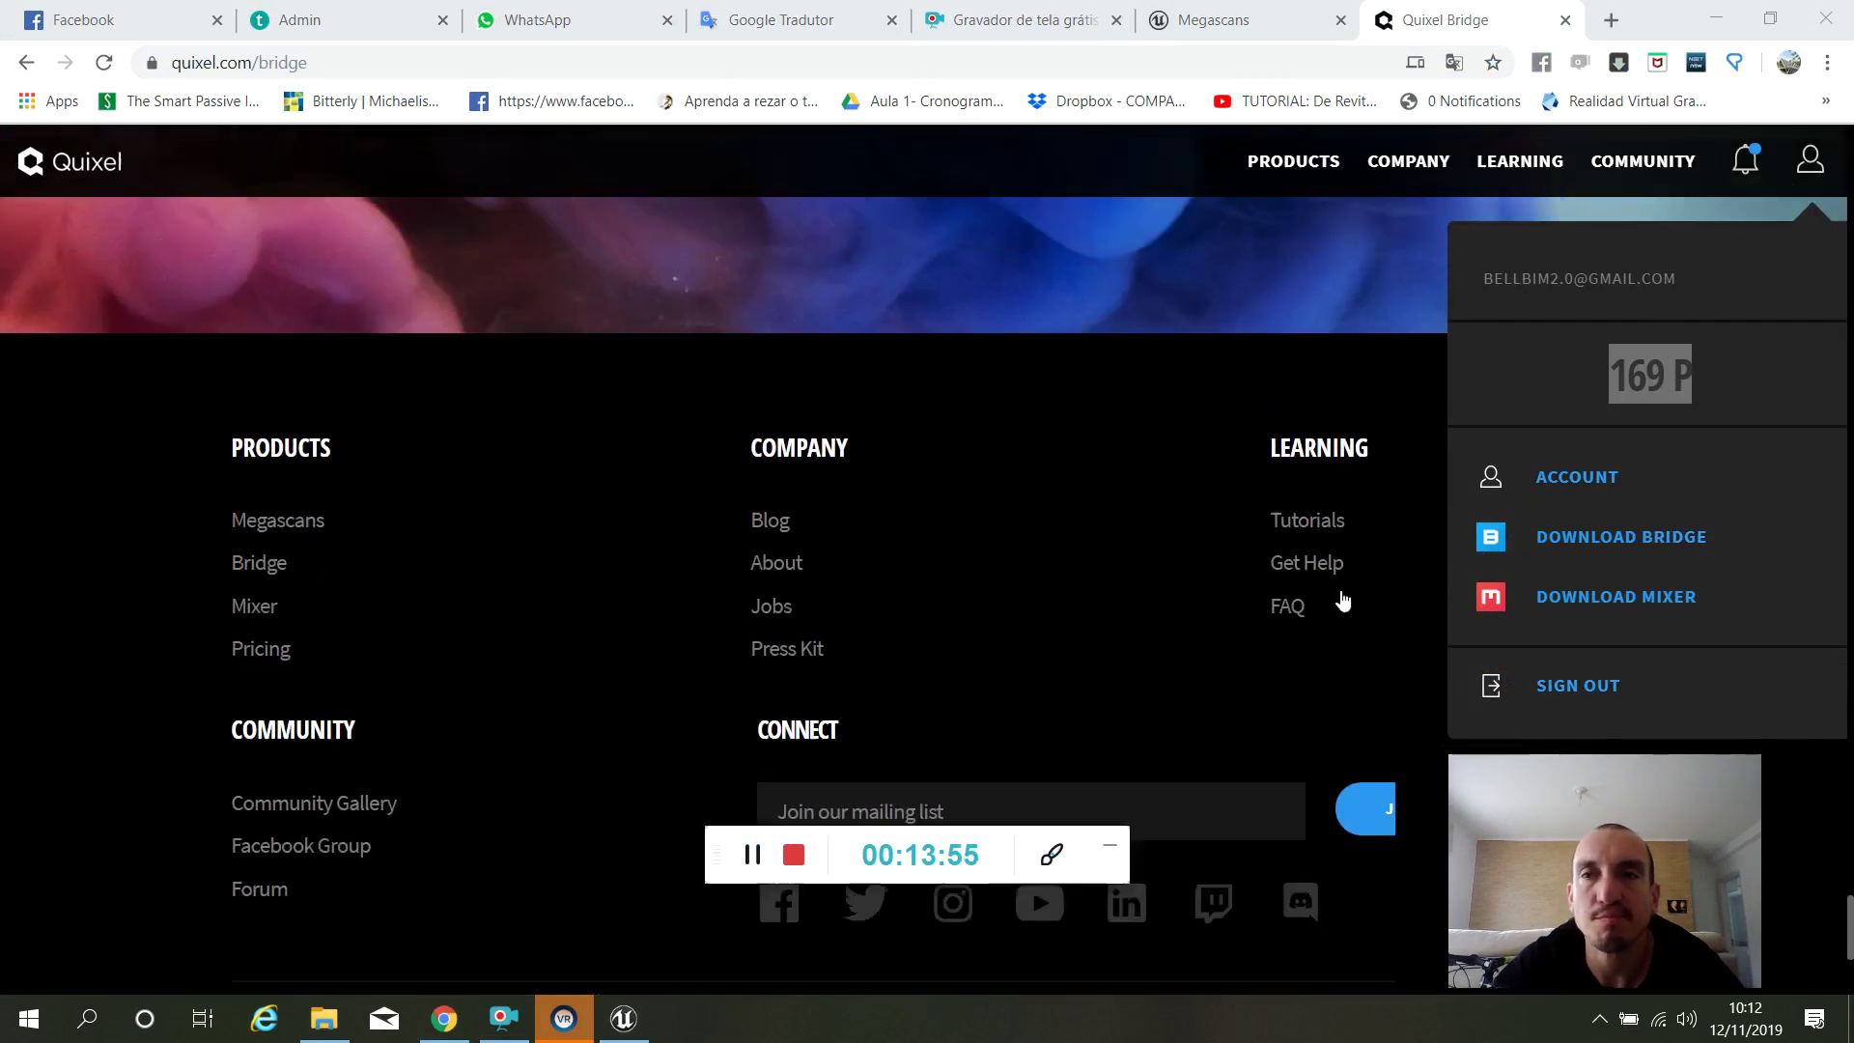
Find the installed Bridge application with the search "brid", launch it and postpone the offered update.
left_click(29, 1019)
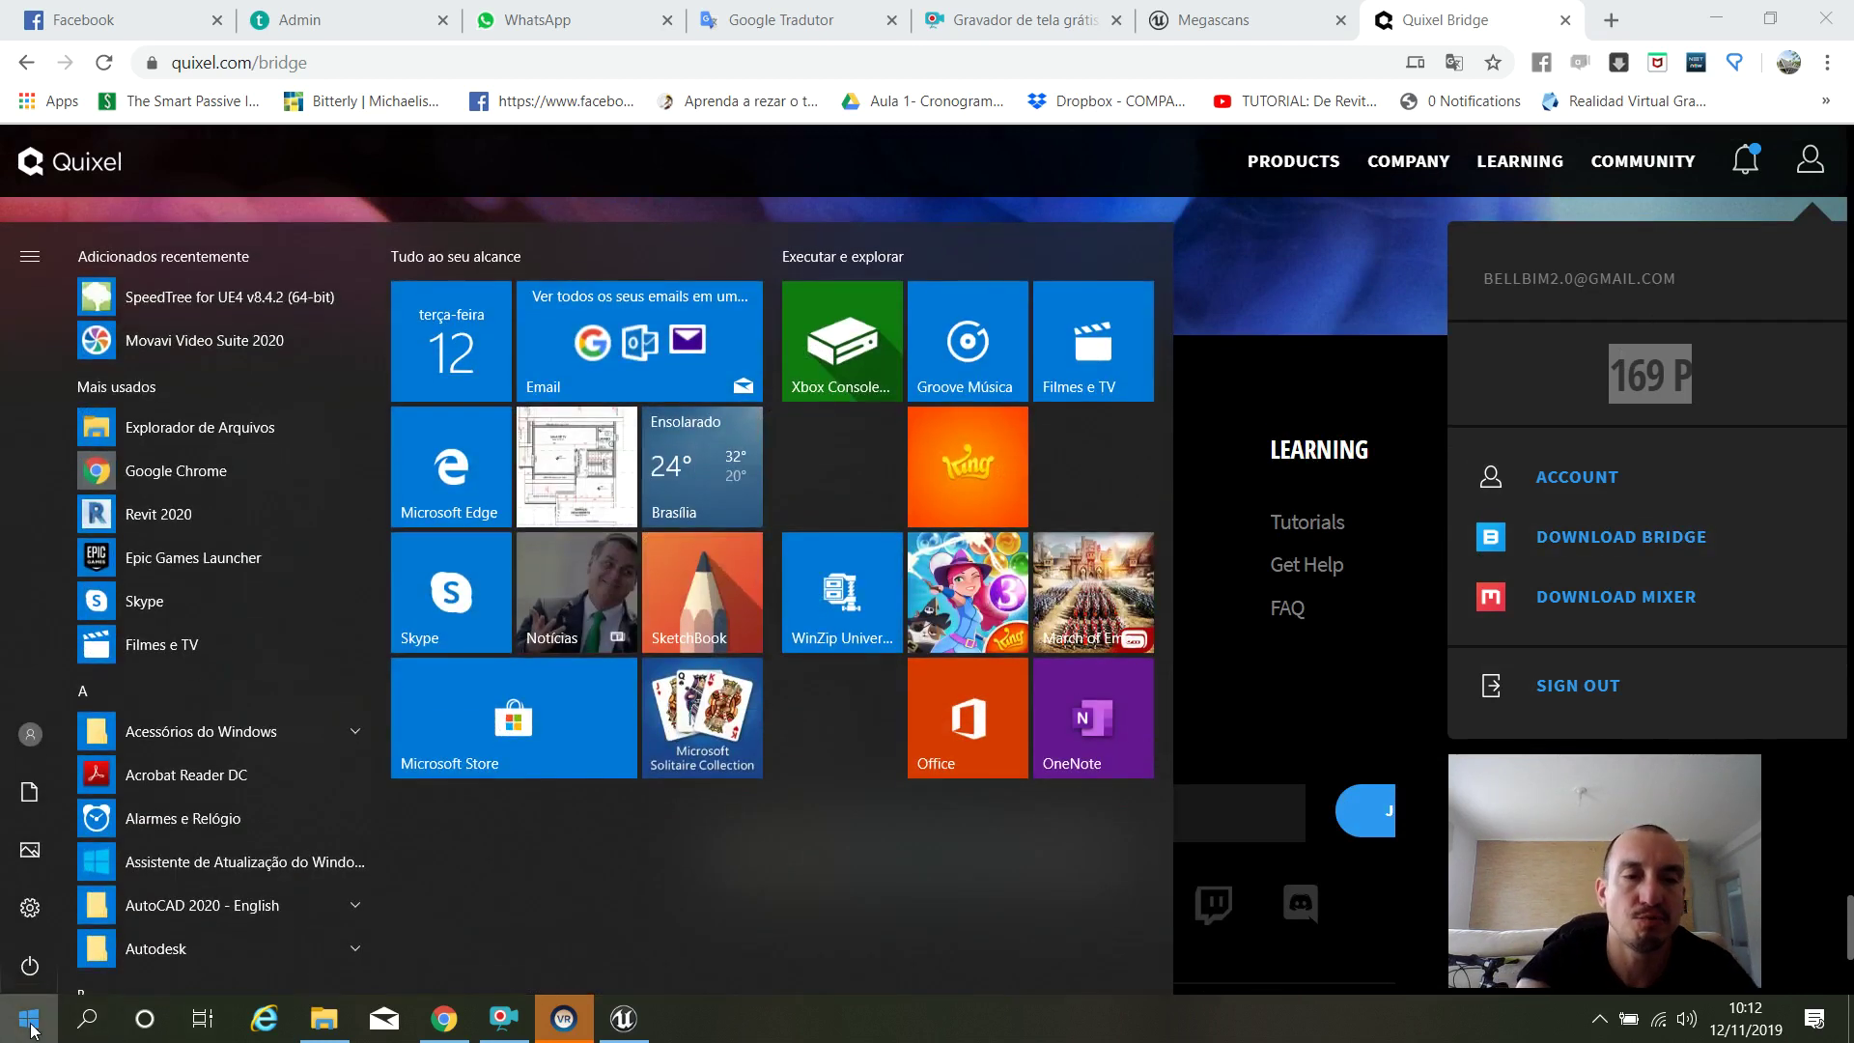
type("brid")
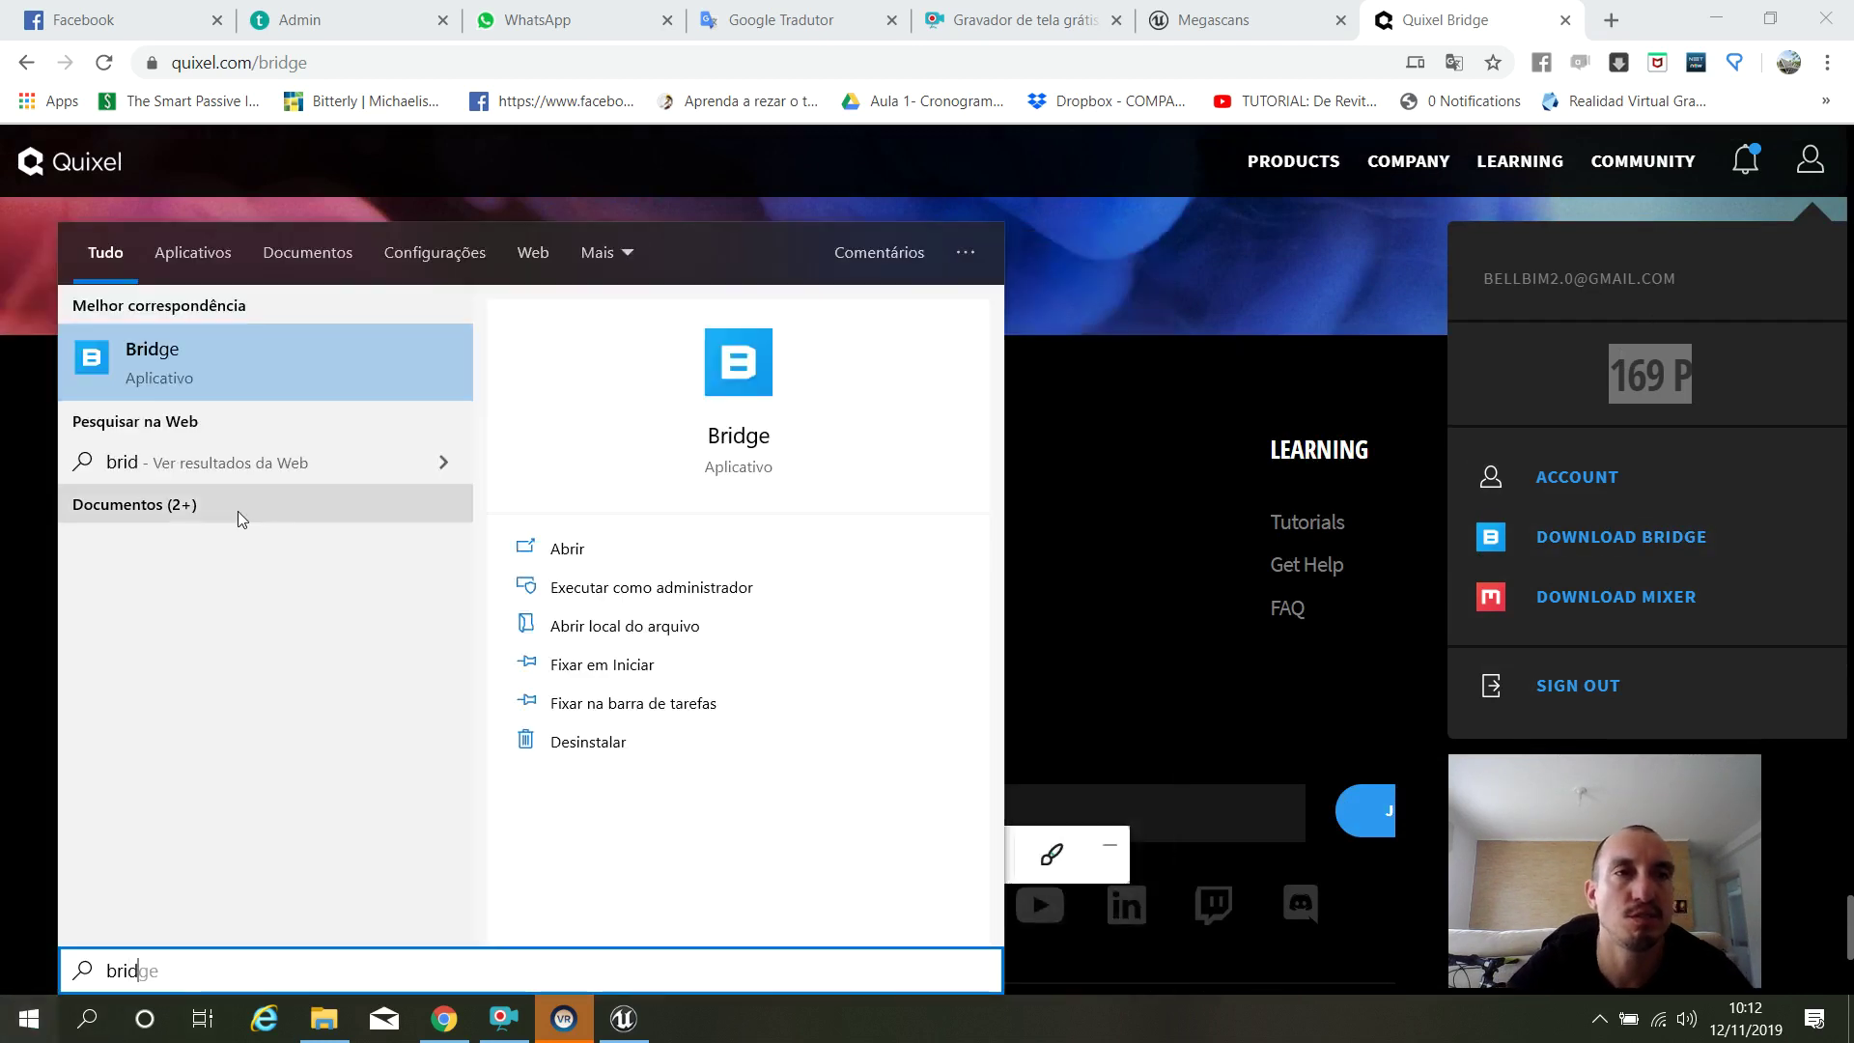
left_click(222, 379)
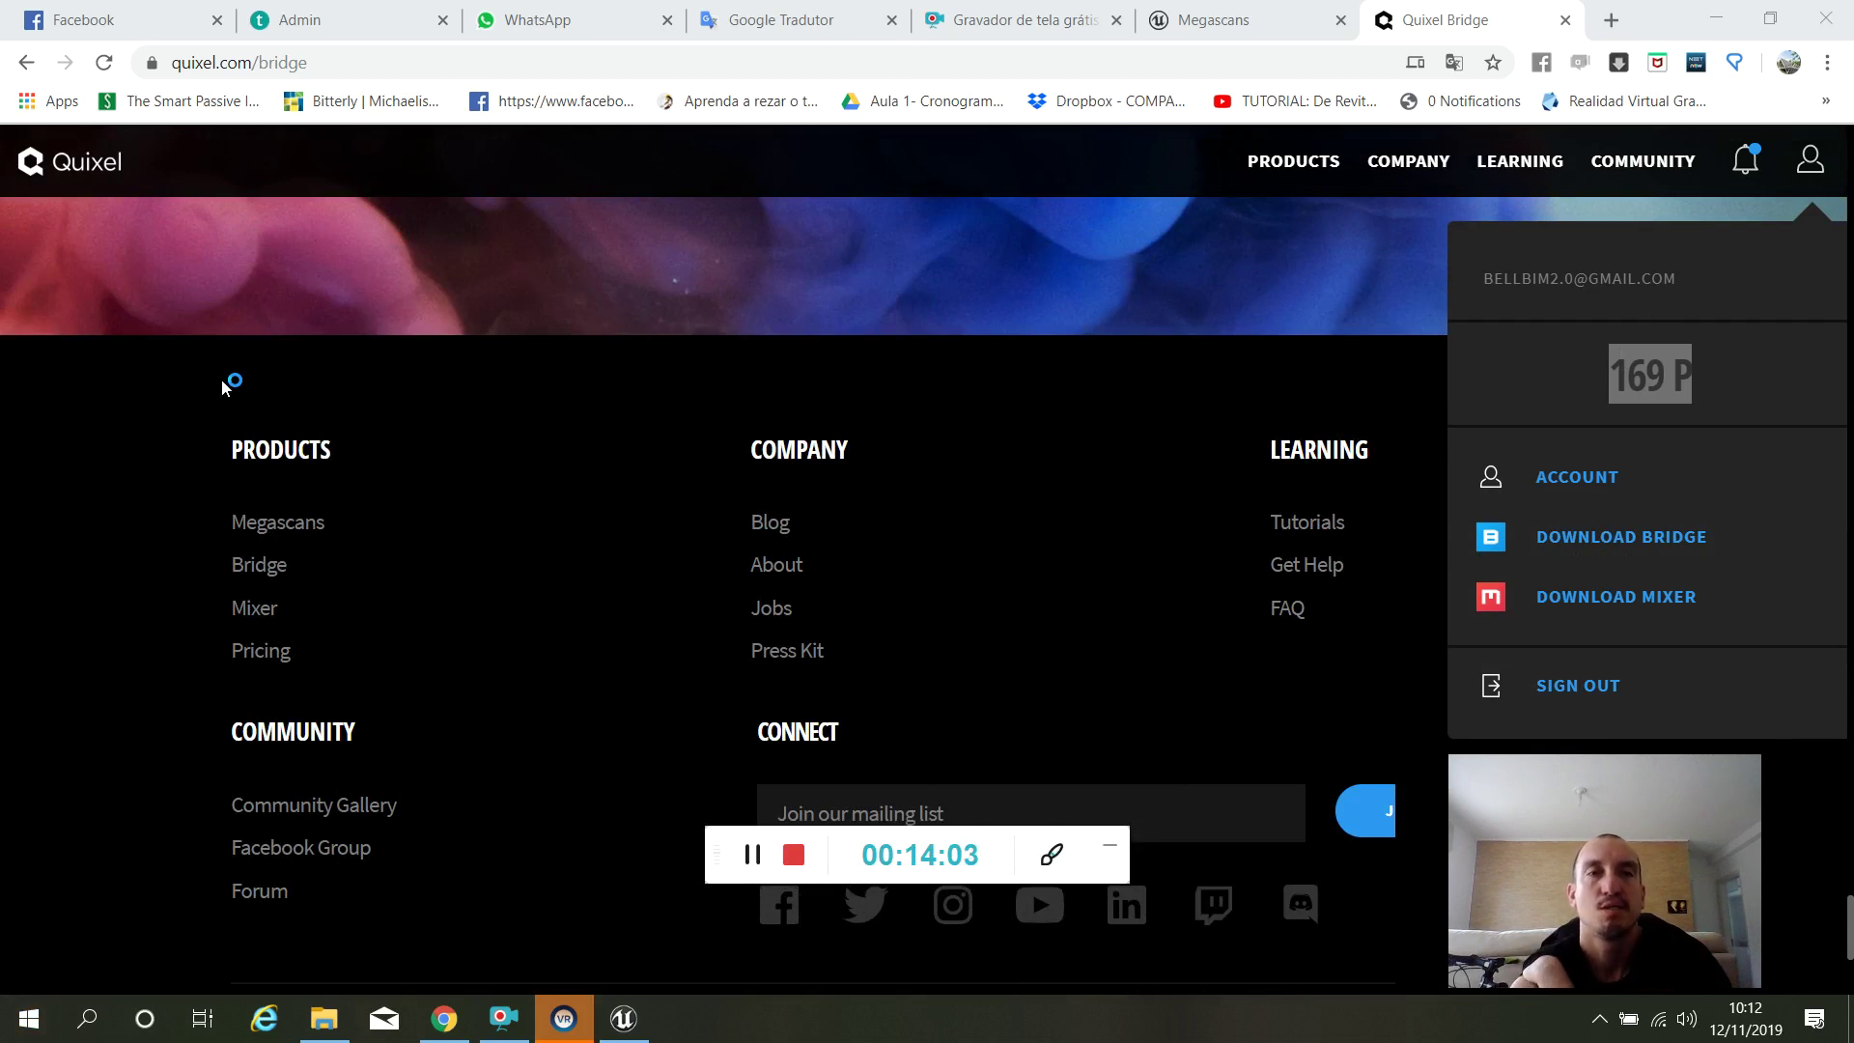
left_click(624, 1019)
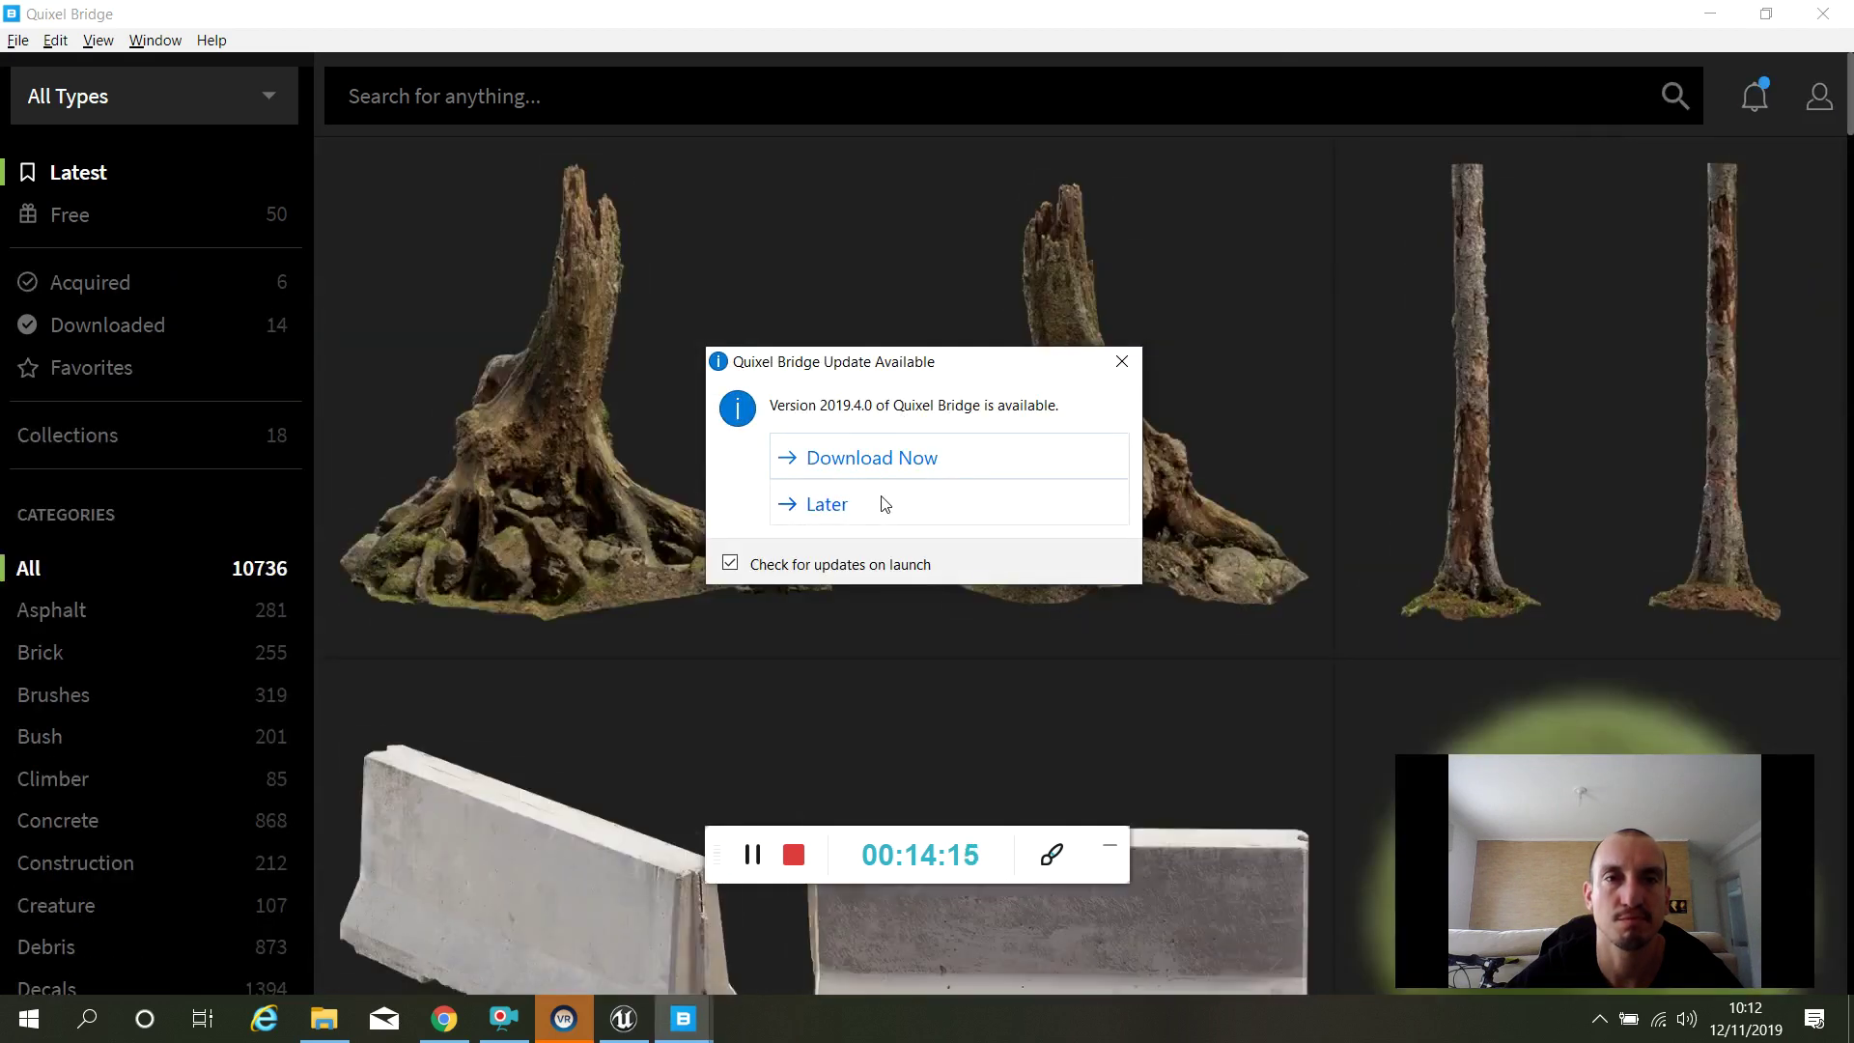
left_click(883, 507)
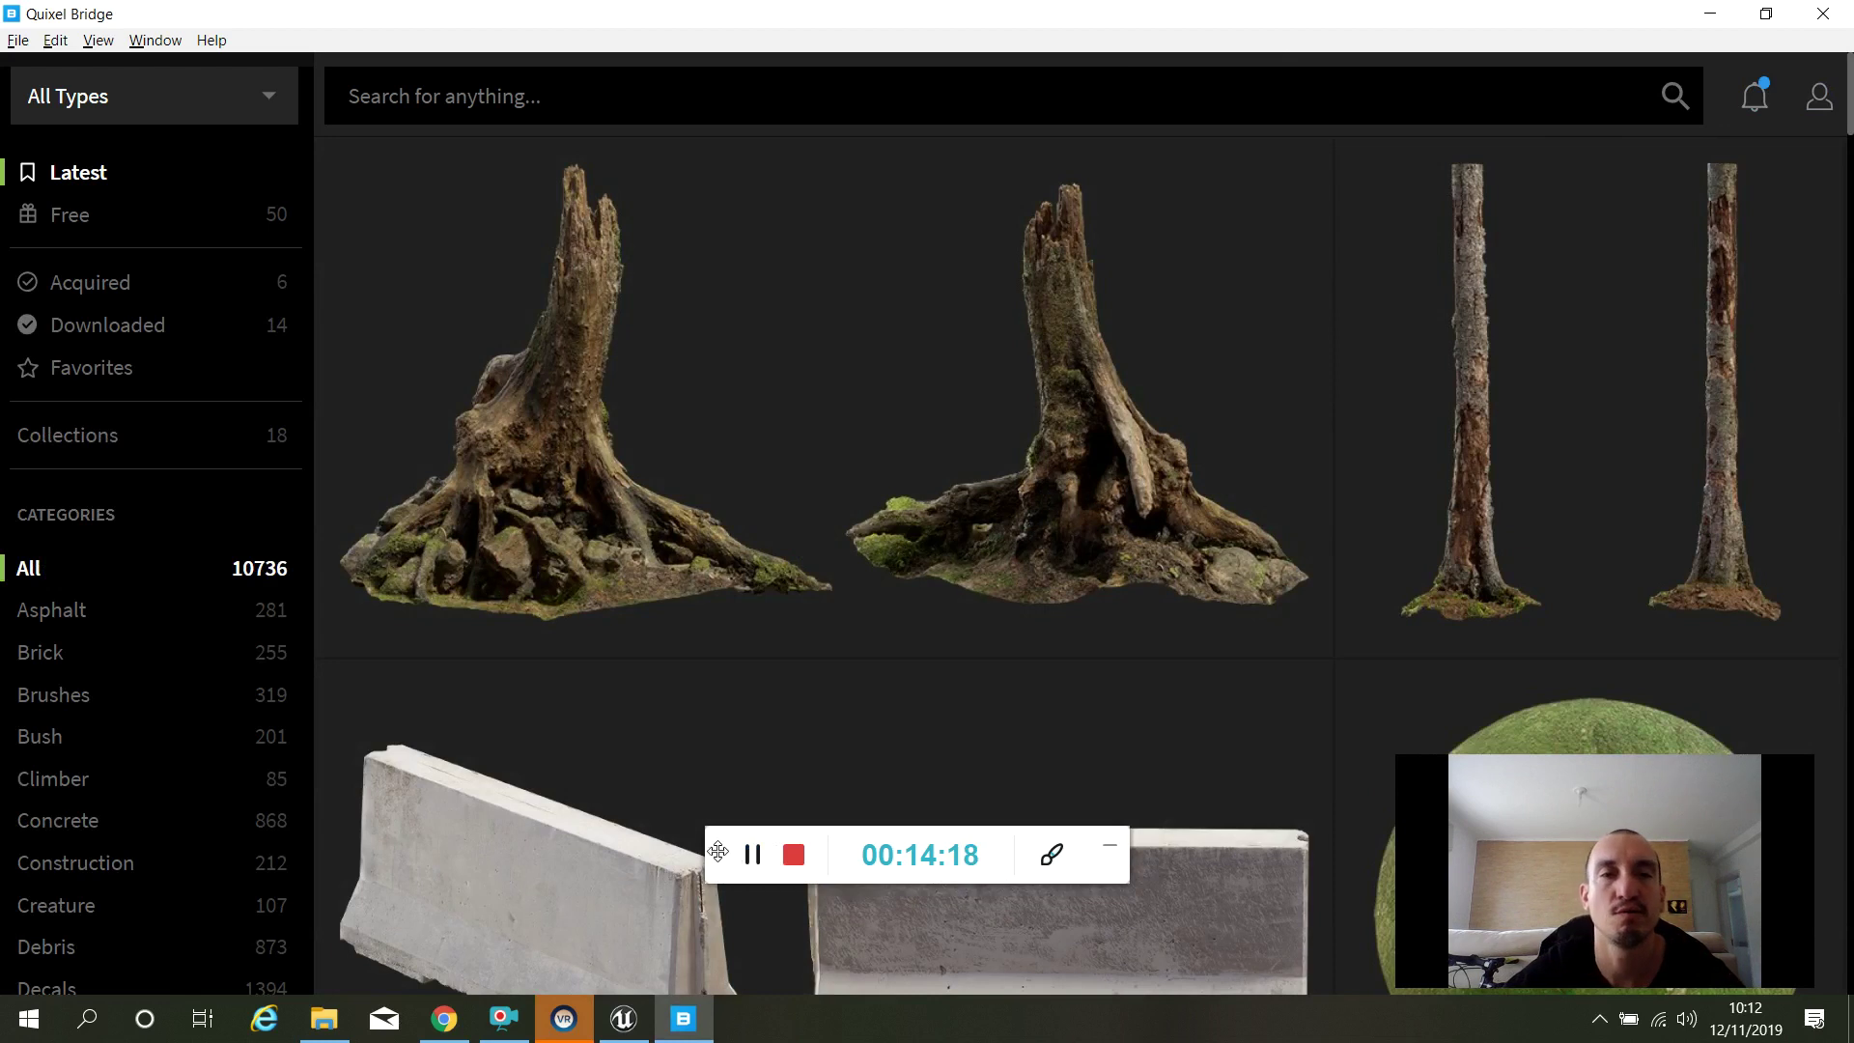
Look over the asset categories, then view the Free, Acquired, Downloaded and Favorites assets.
left_click_drag(717, 852, 1397, 695)
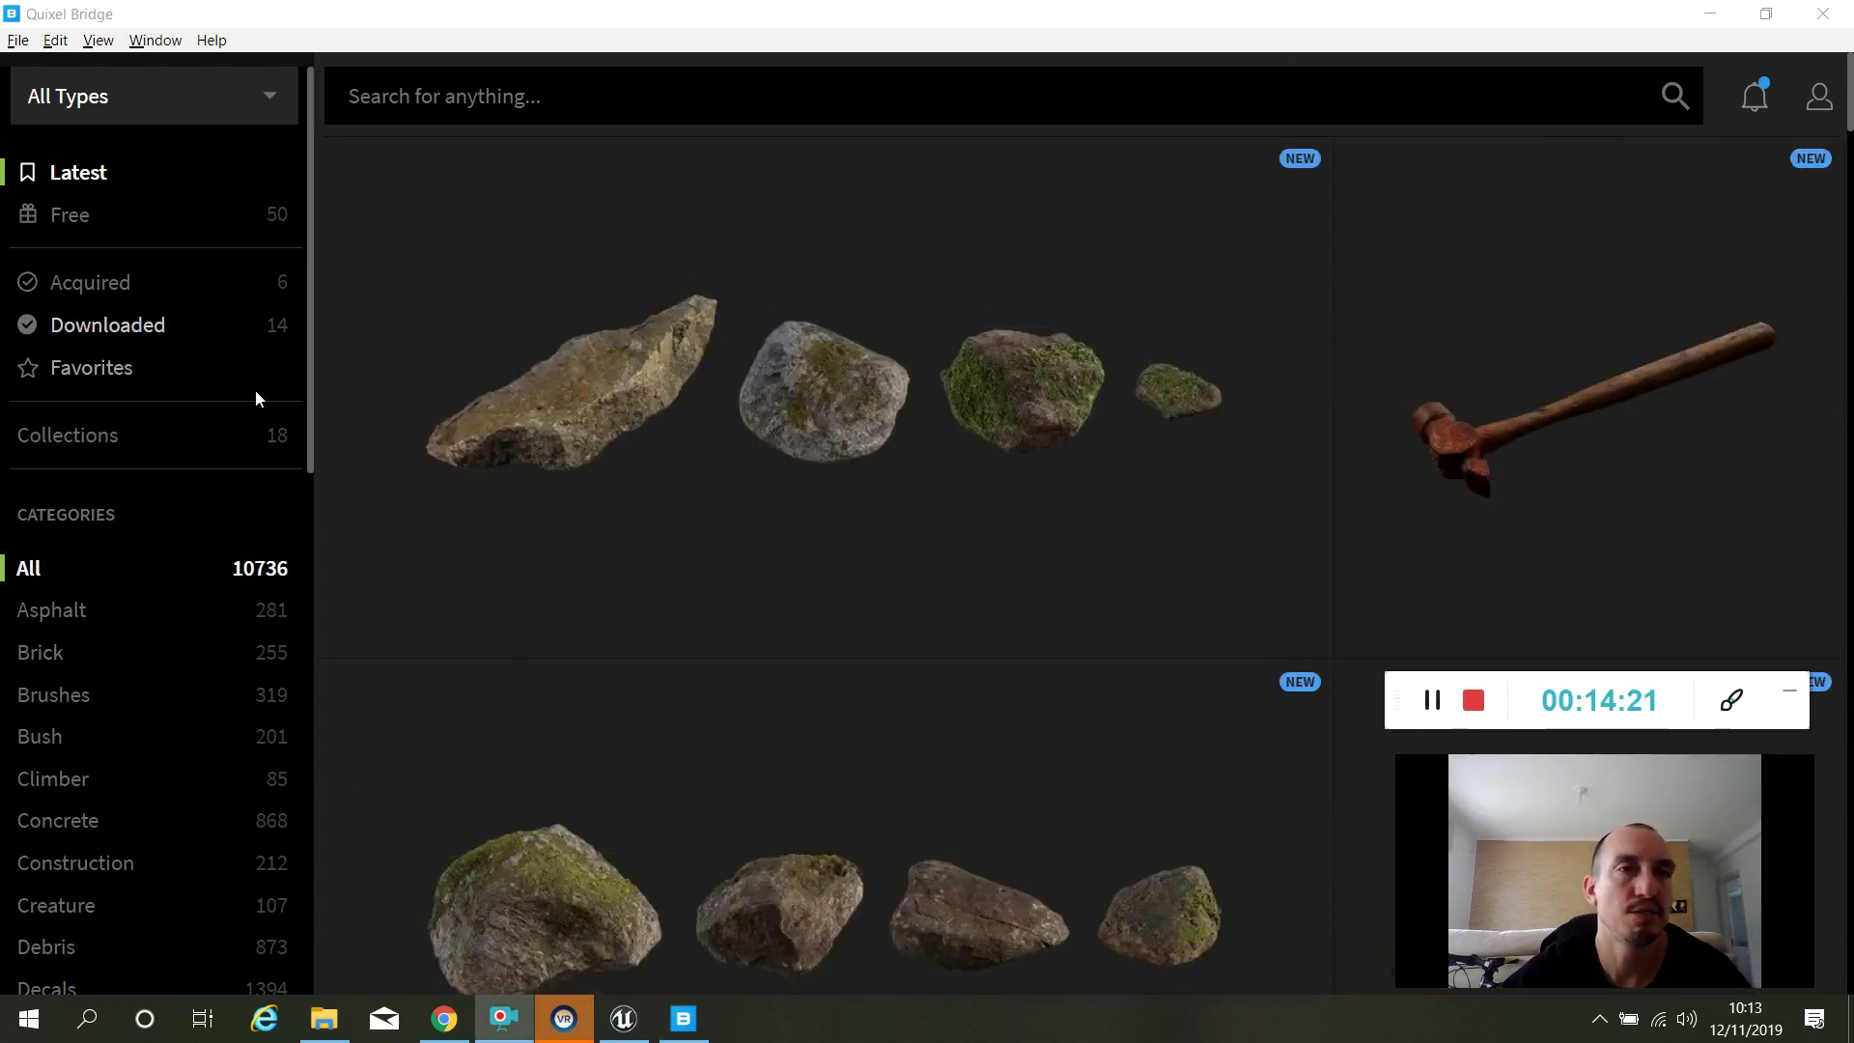
left_click_drag(309, 365, 271, 894)
scroll(183, 663, "down", 1)
scroll(156, 746, "up", 3)
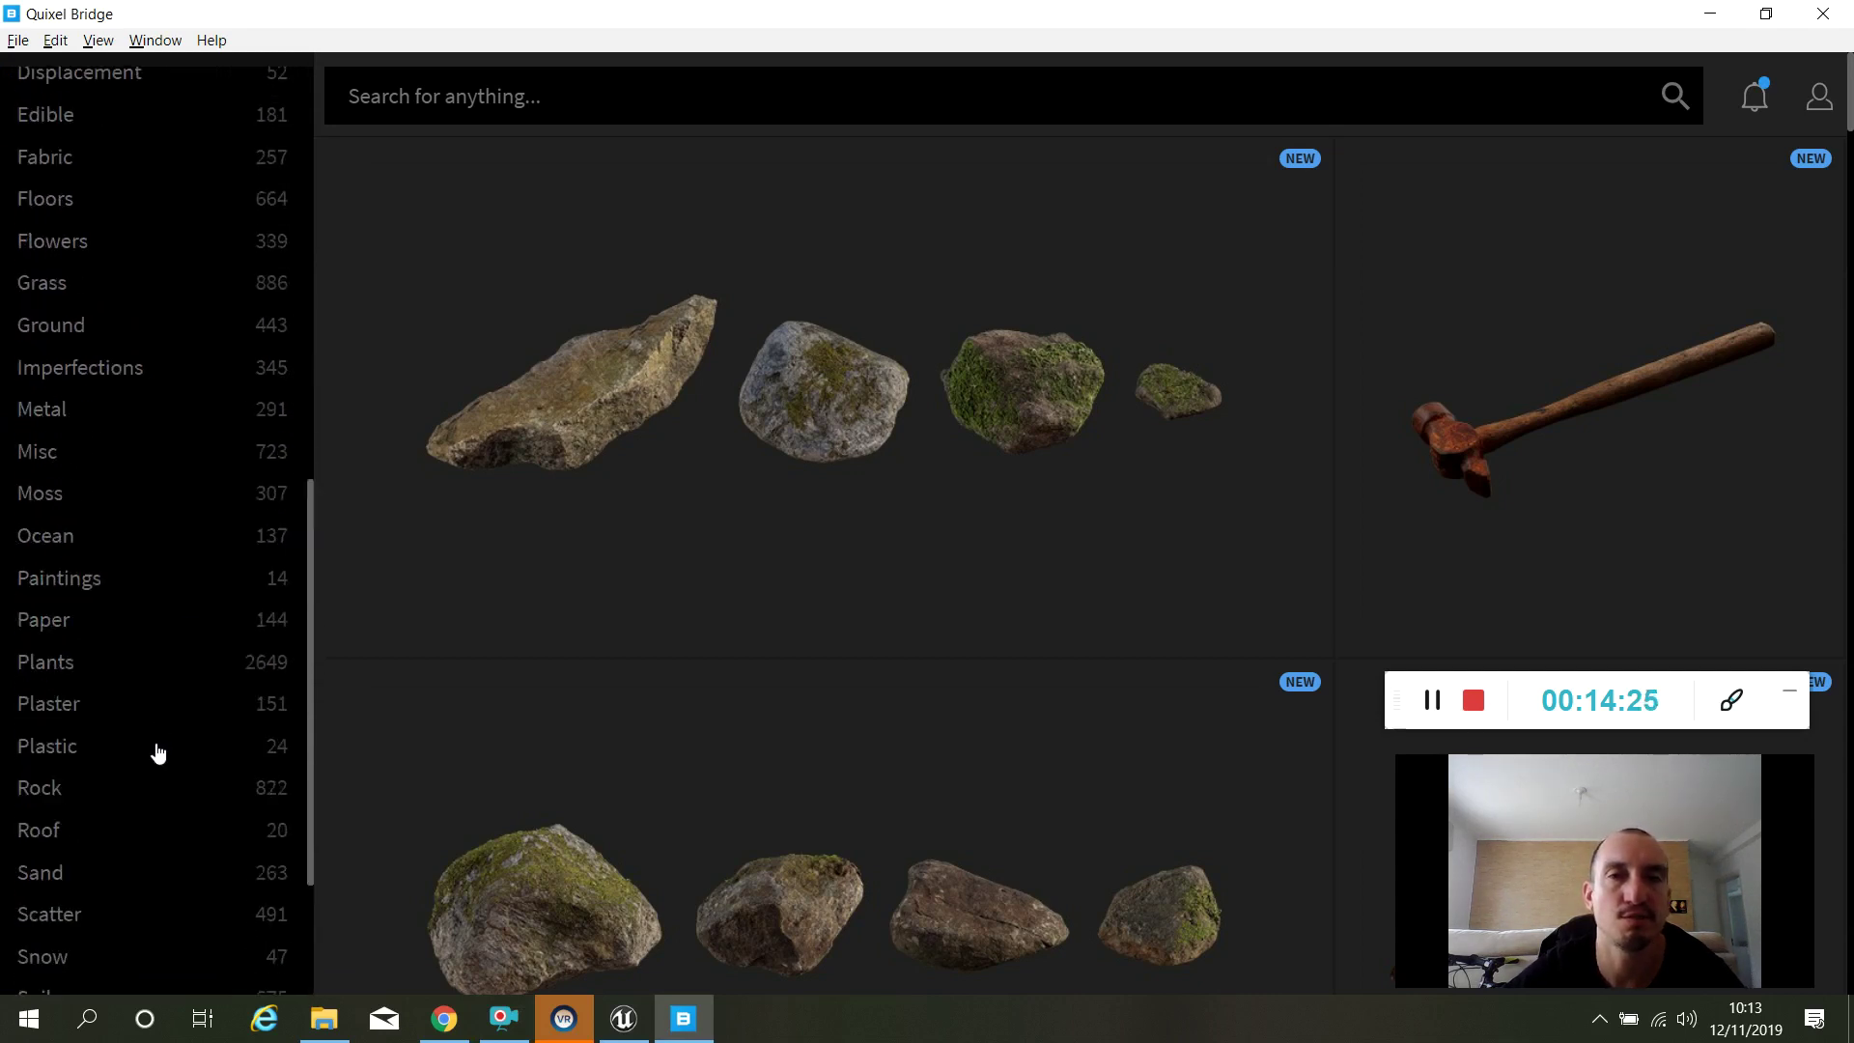
scroll(158, 751, "up", 5)
left_click(80, 218)
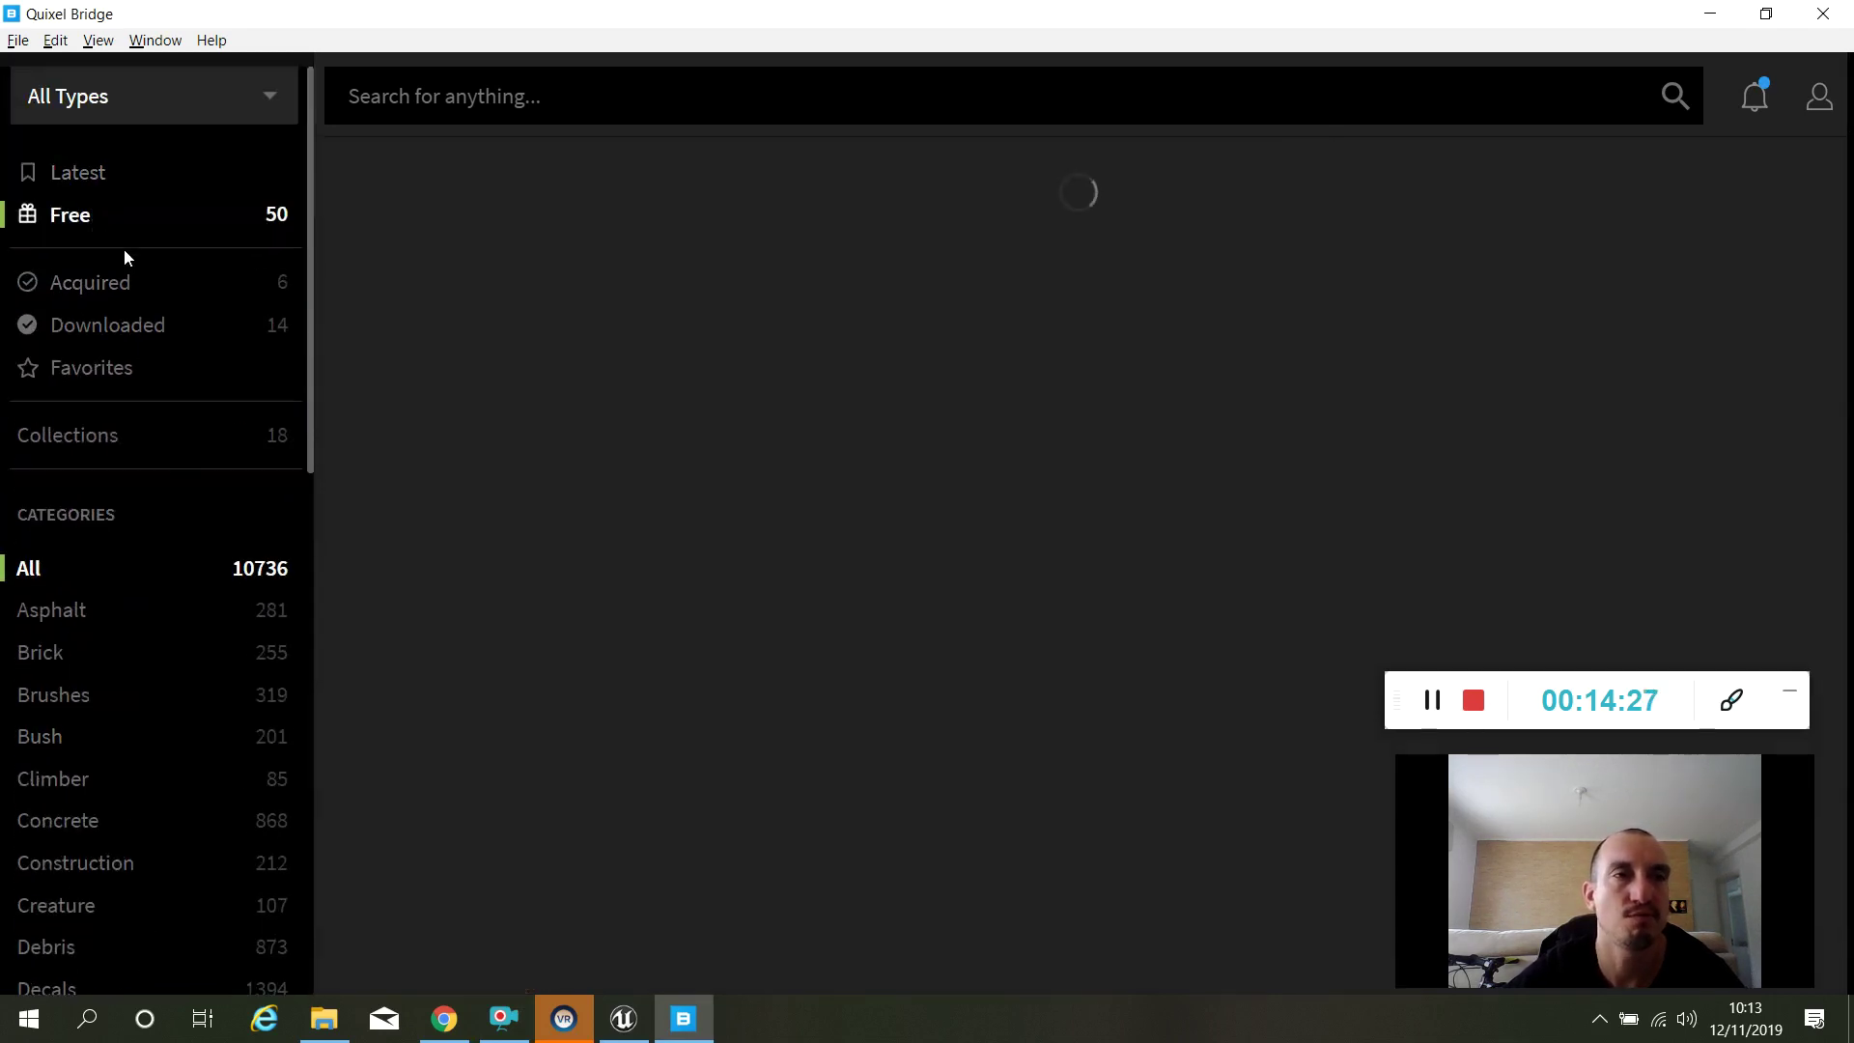
left_click(85, 287)
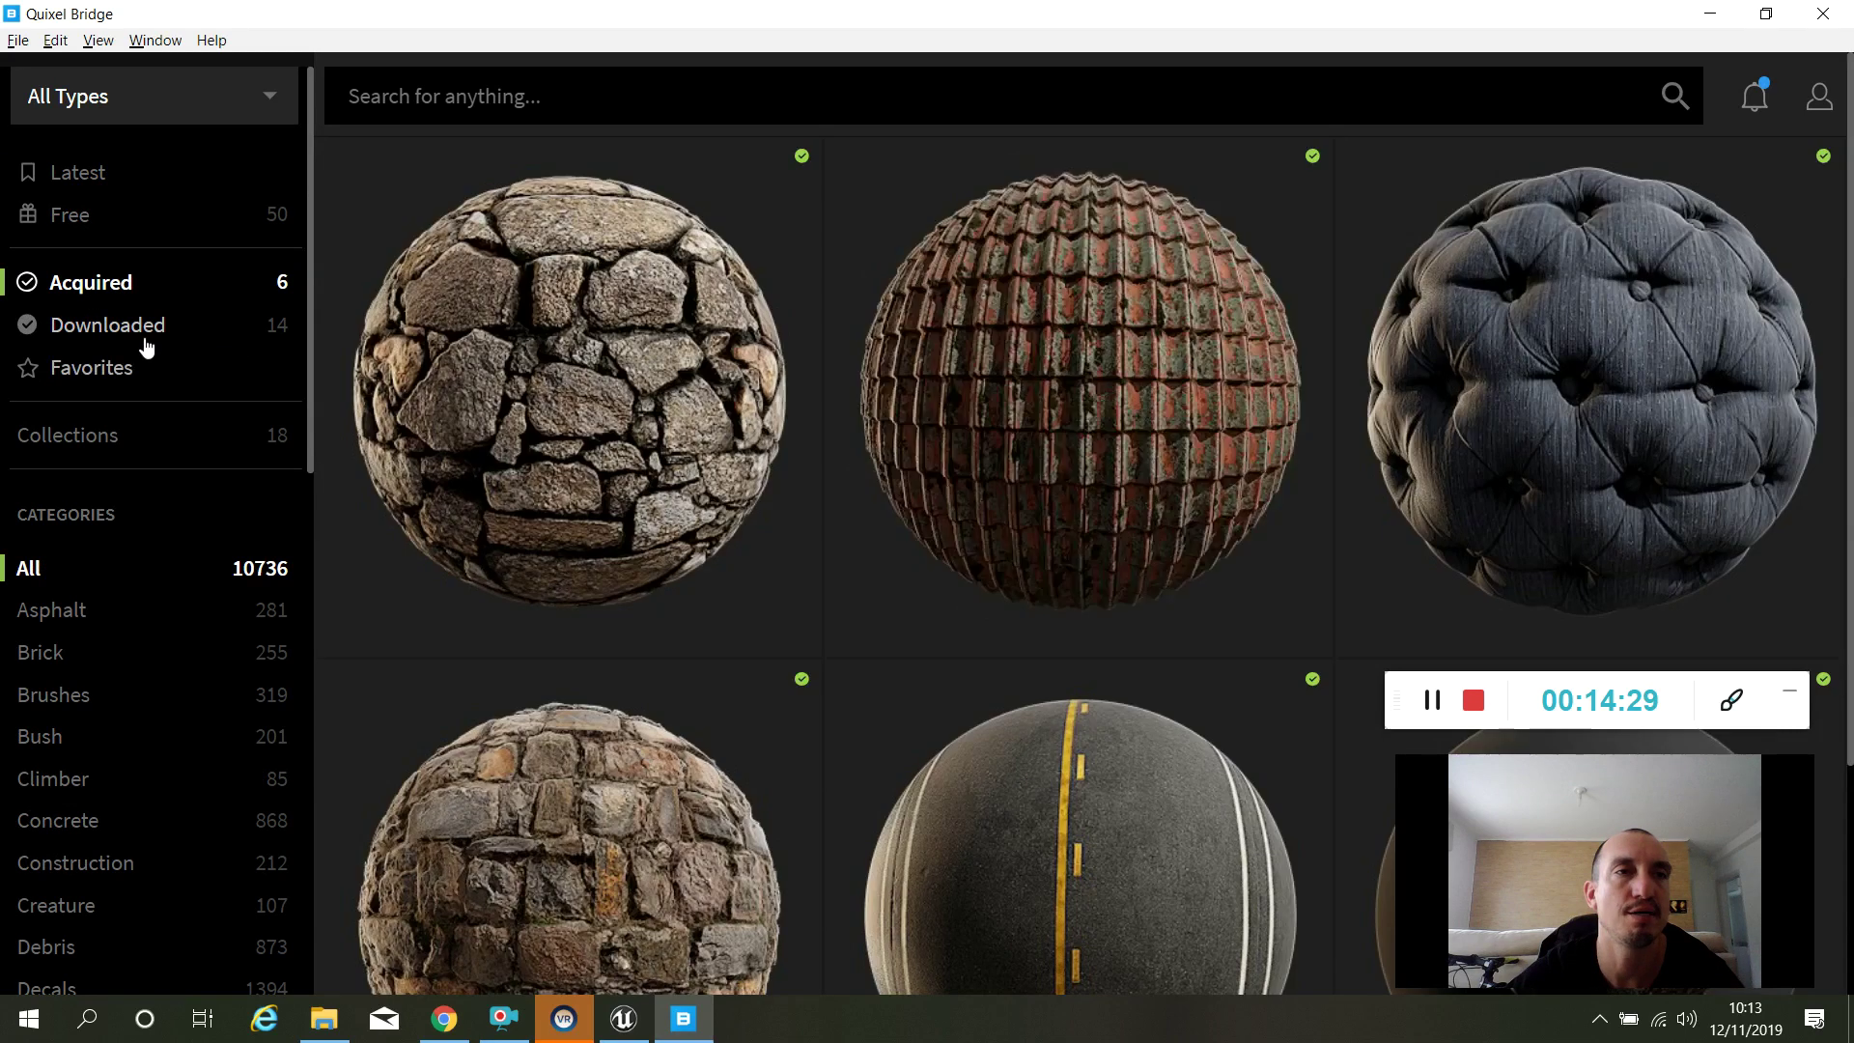
left_click(130, 333)
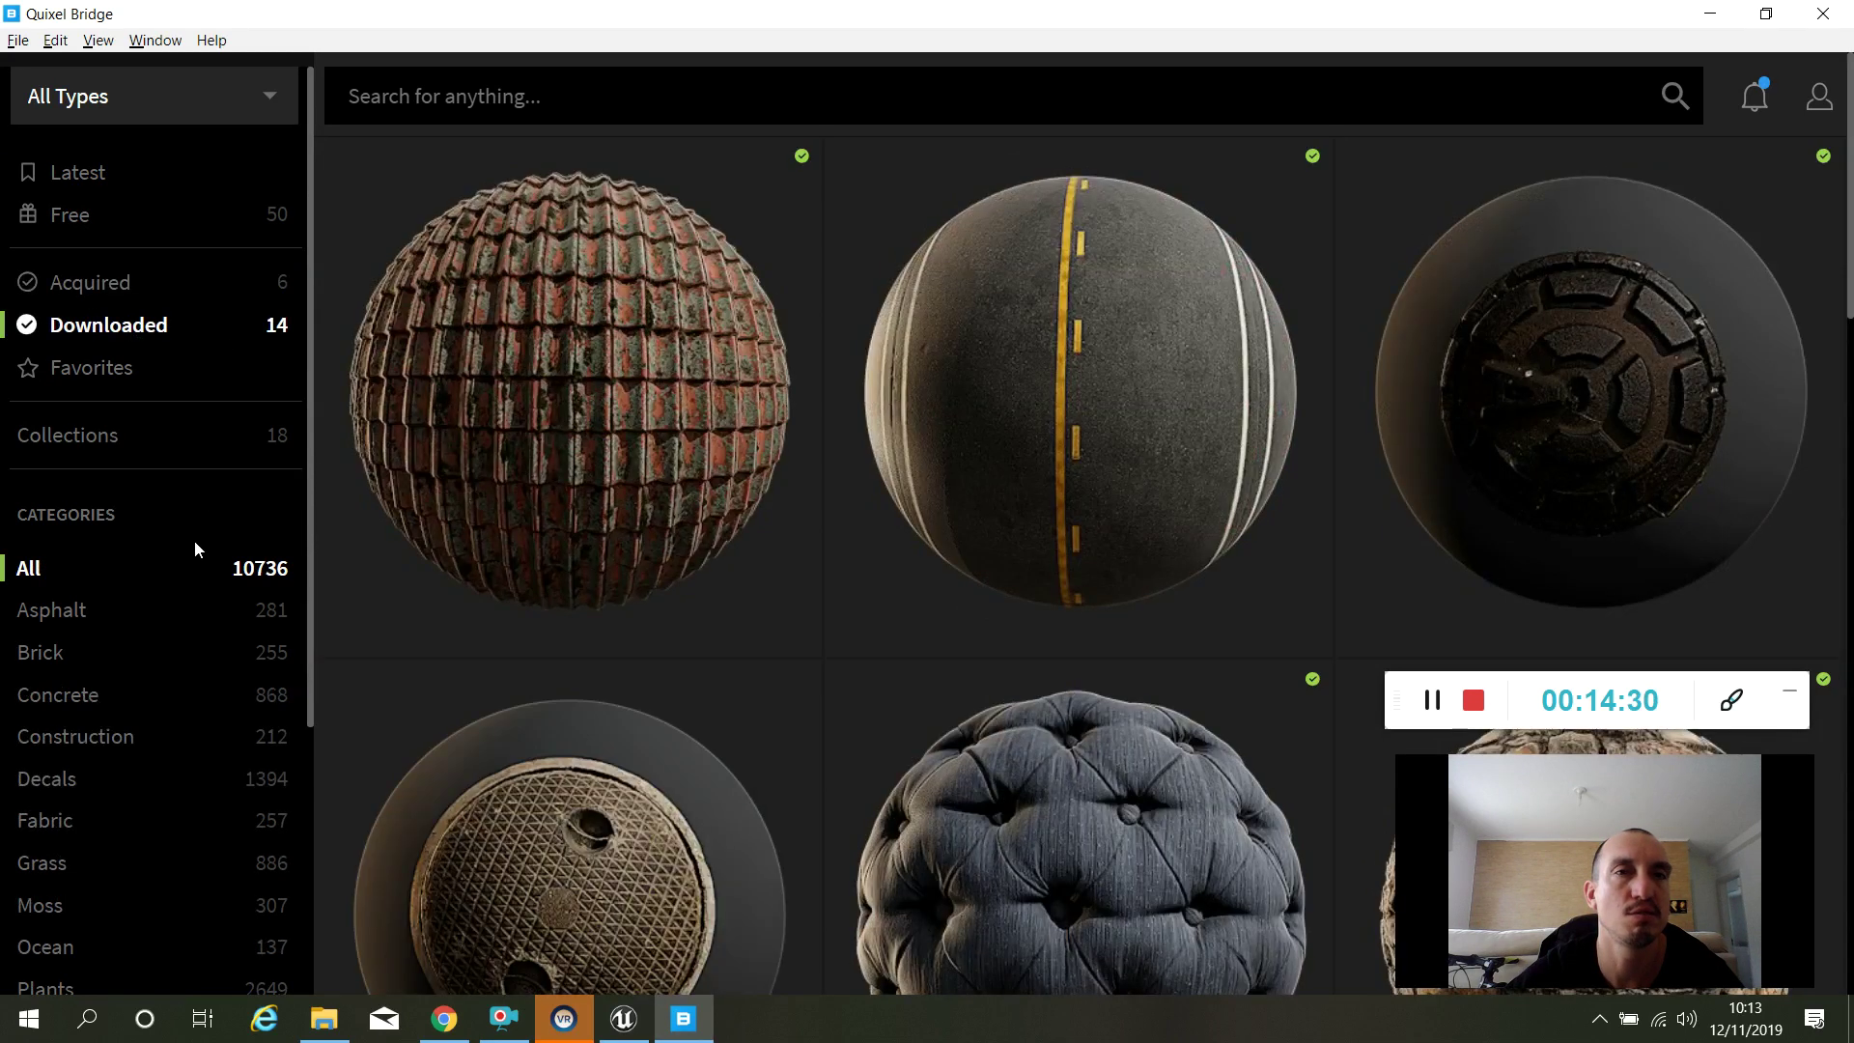
left_click(106, 370)
Open the Collections overview and look through the available collections from Iceland to Rocky Grassland.
left_click(104, 452)
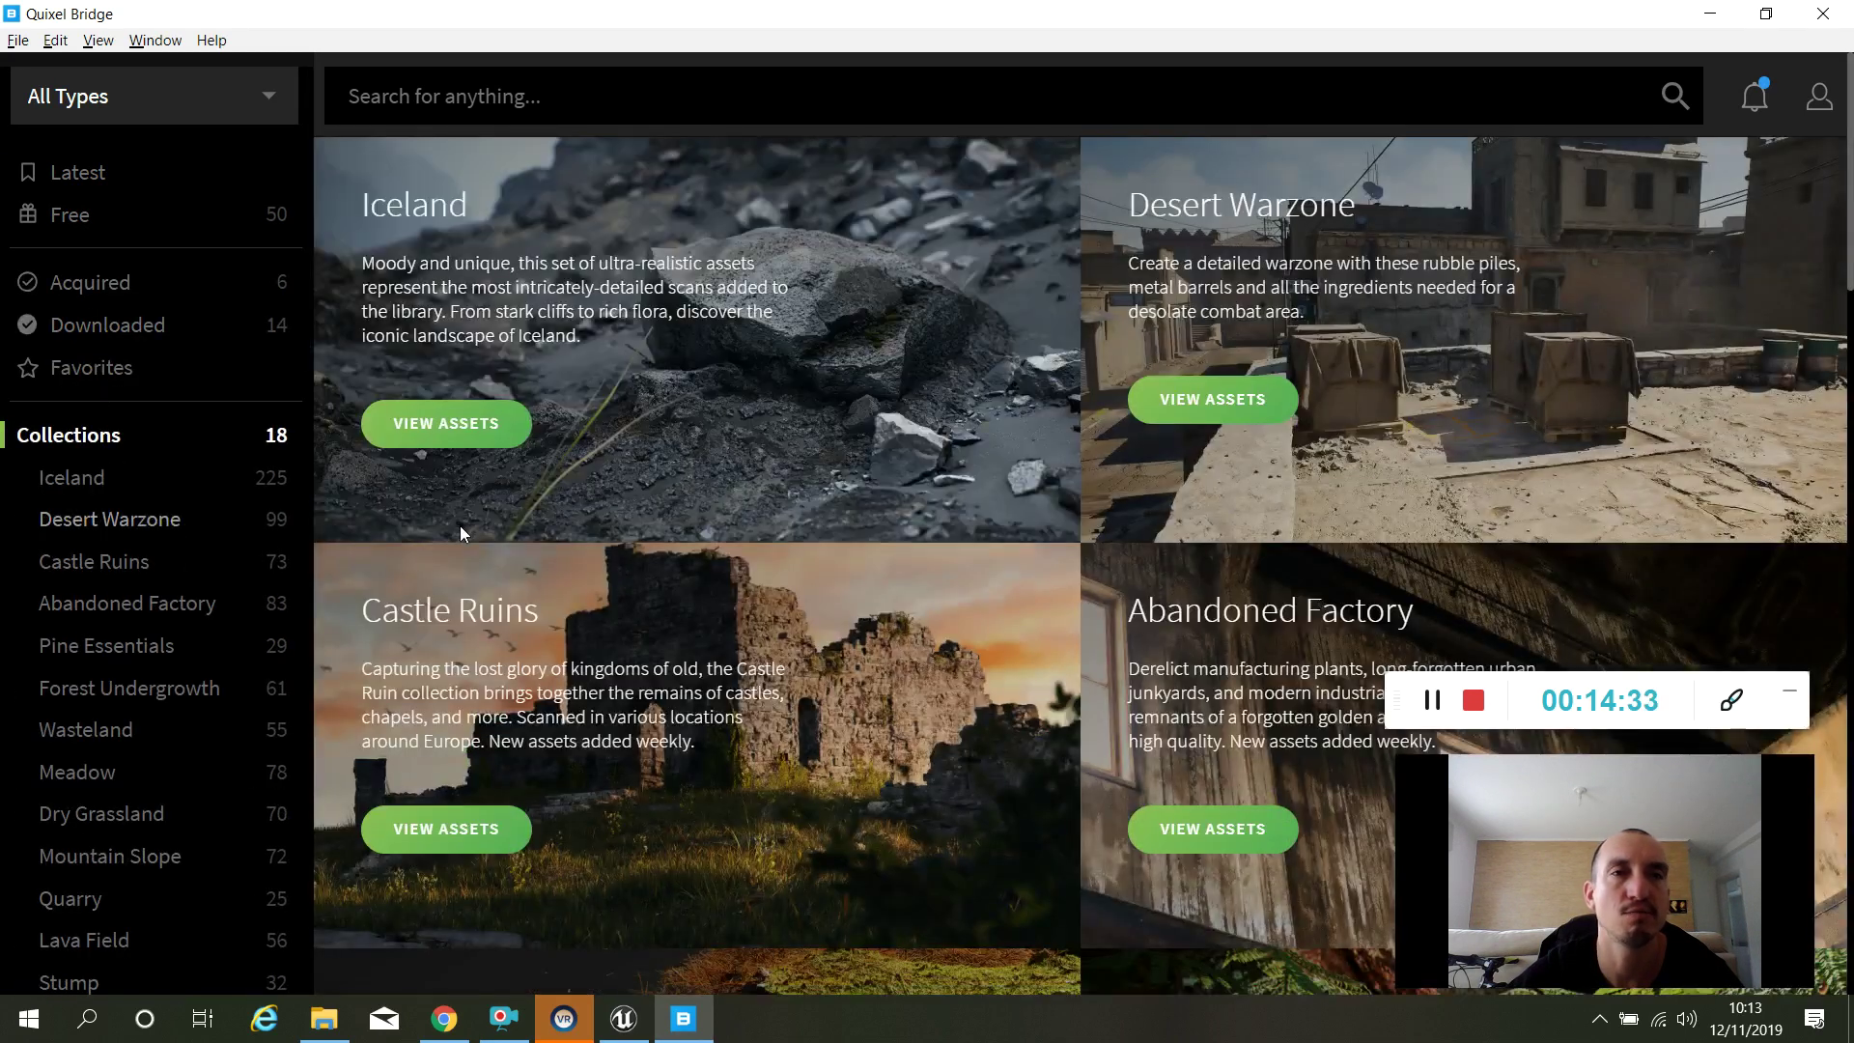
scroll(716, 547, "down", 6)
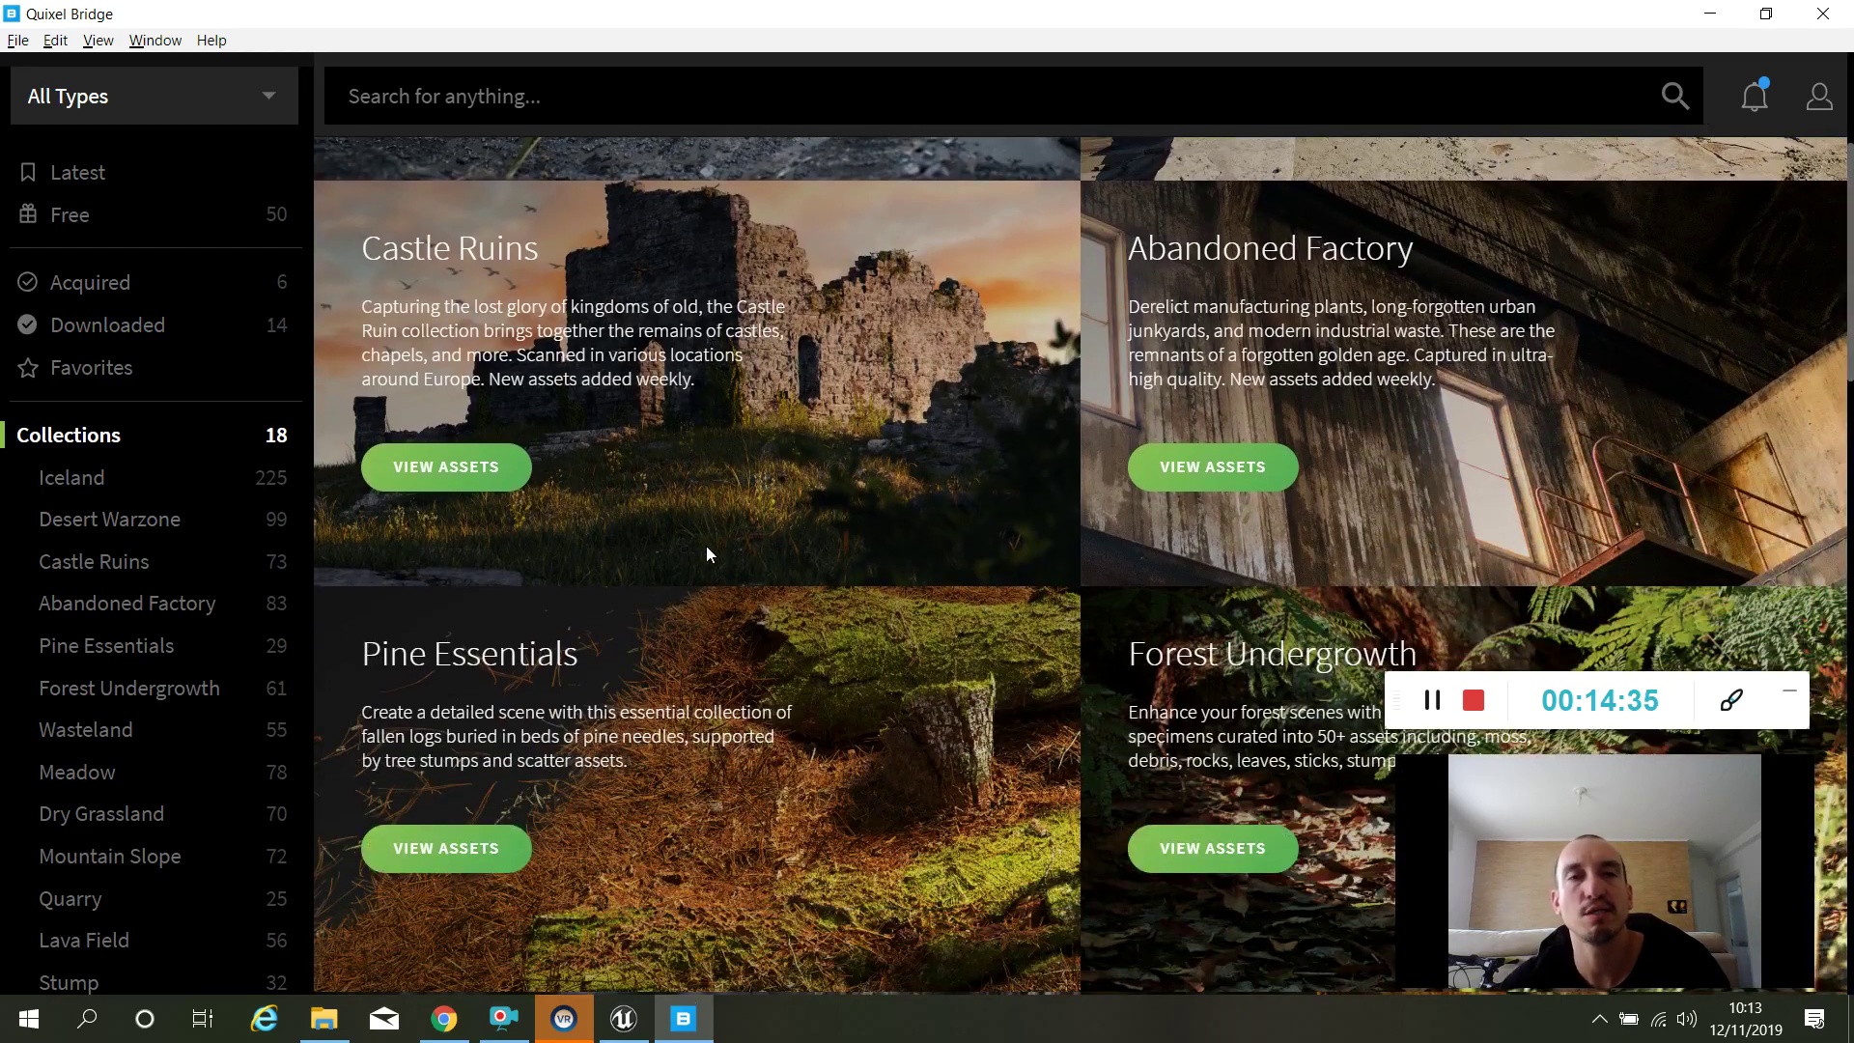
scroll(709, 548, "down", 4)
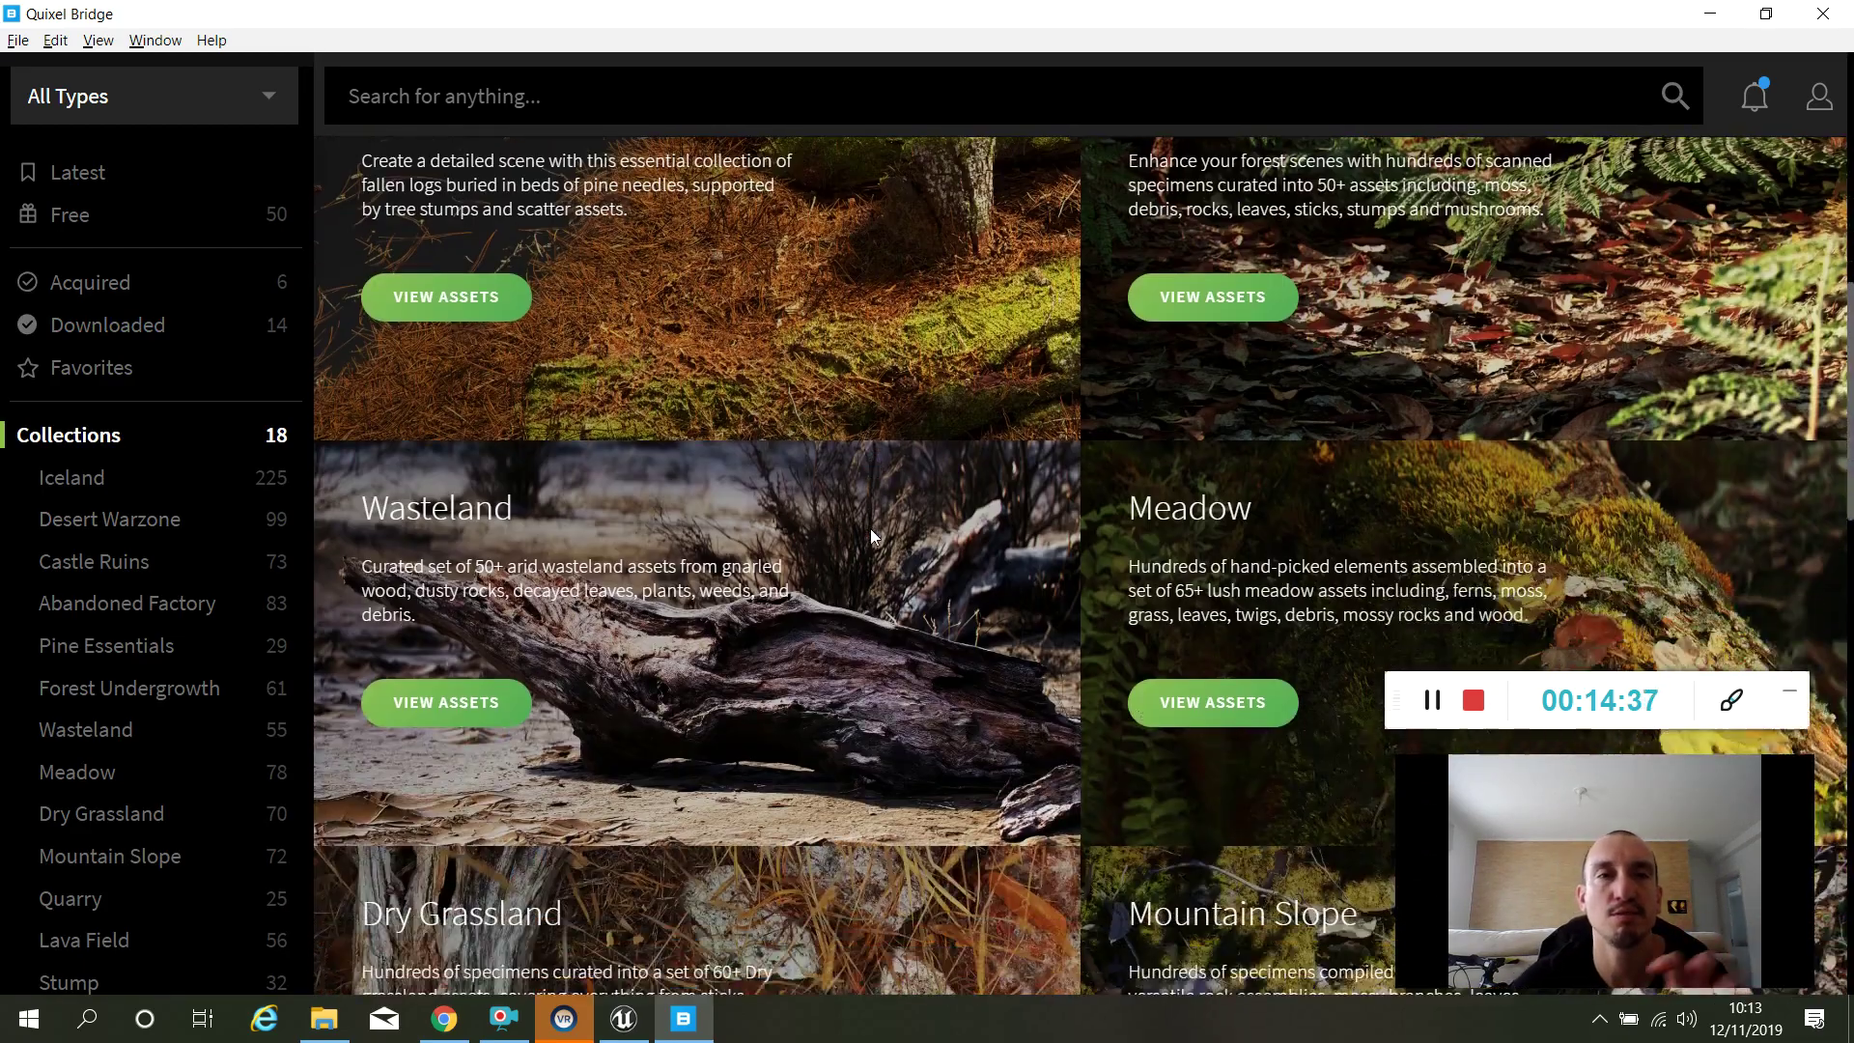
scroll(791, 609, "down", 8)
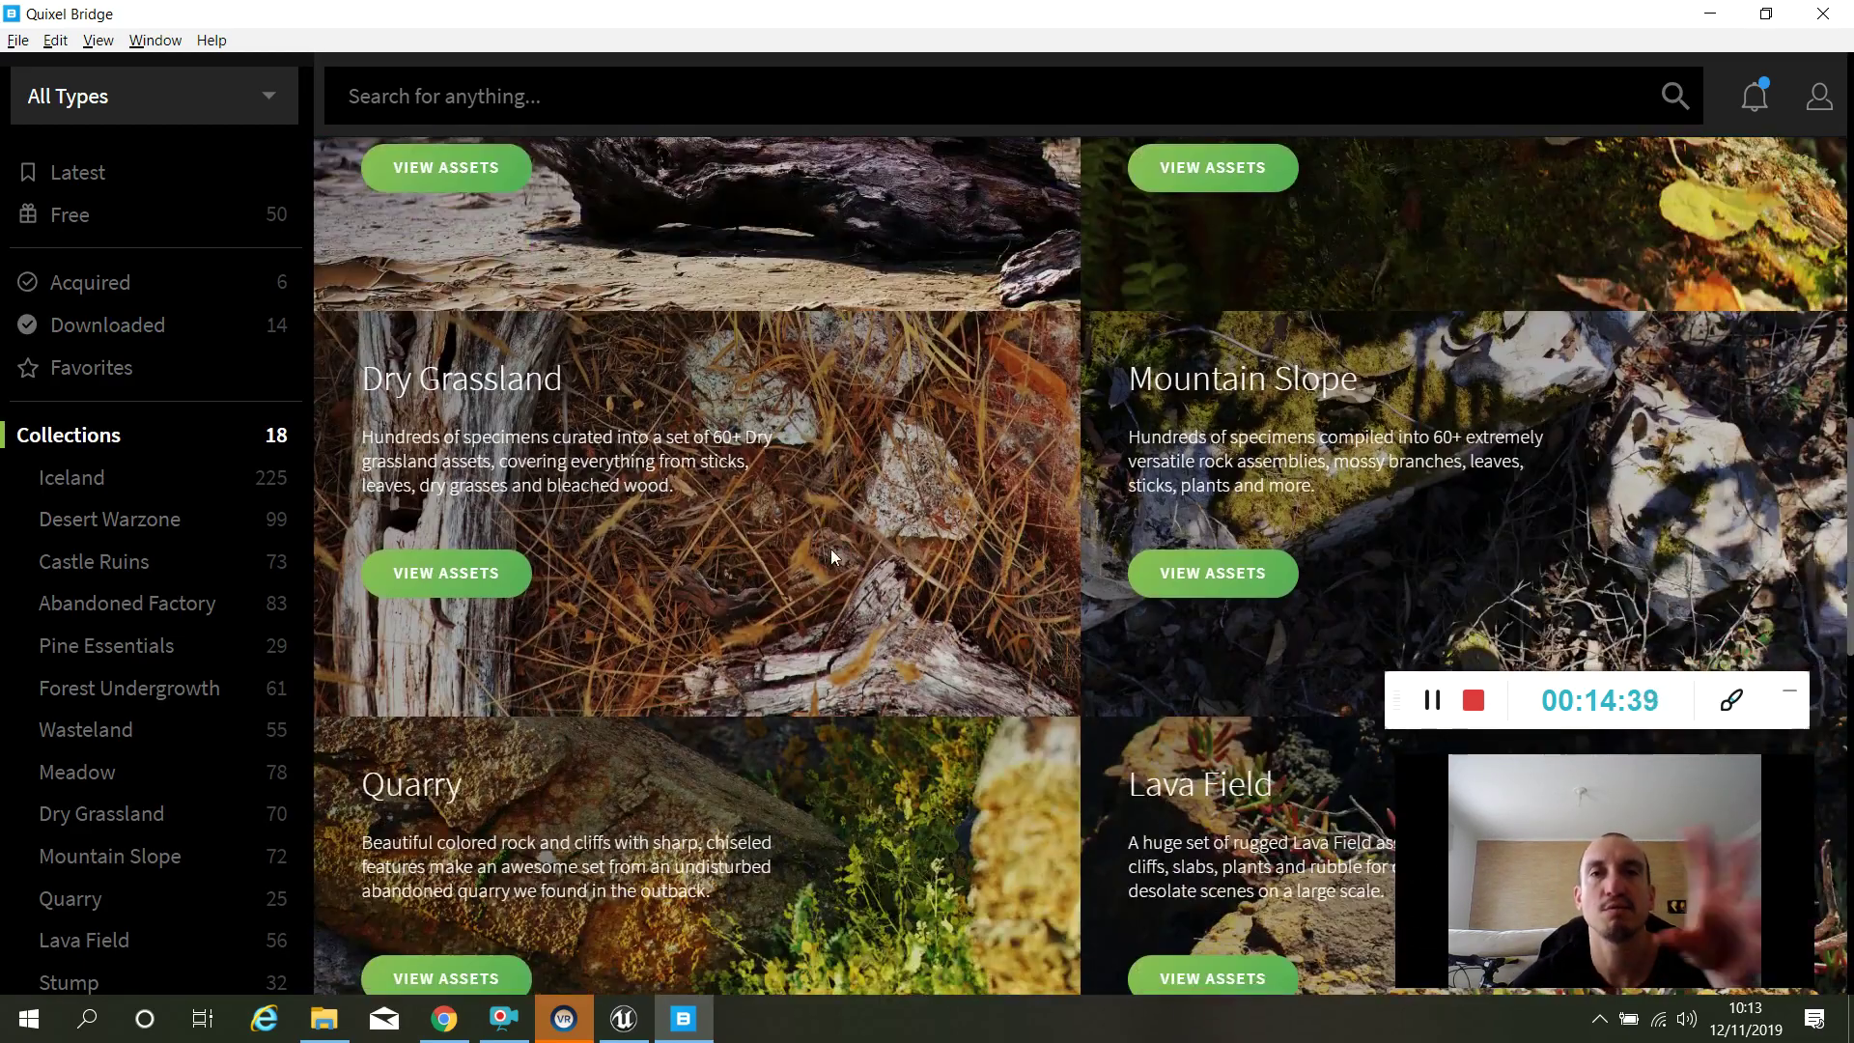
scroll(833, 540, "down", 3)
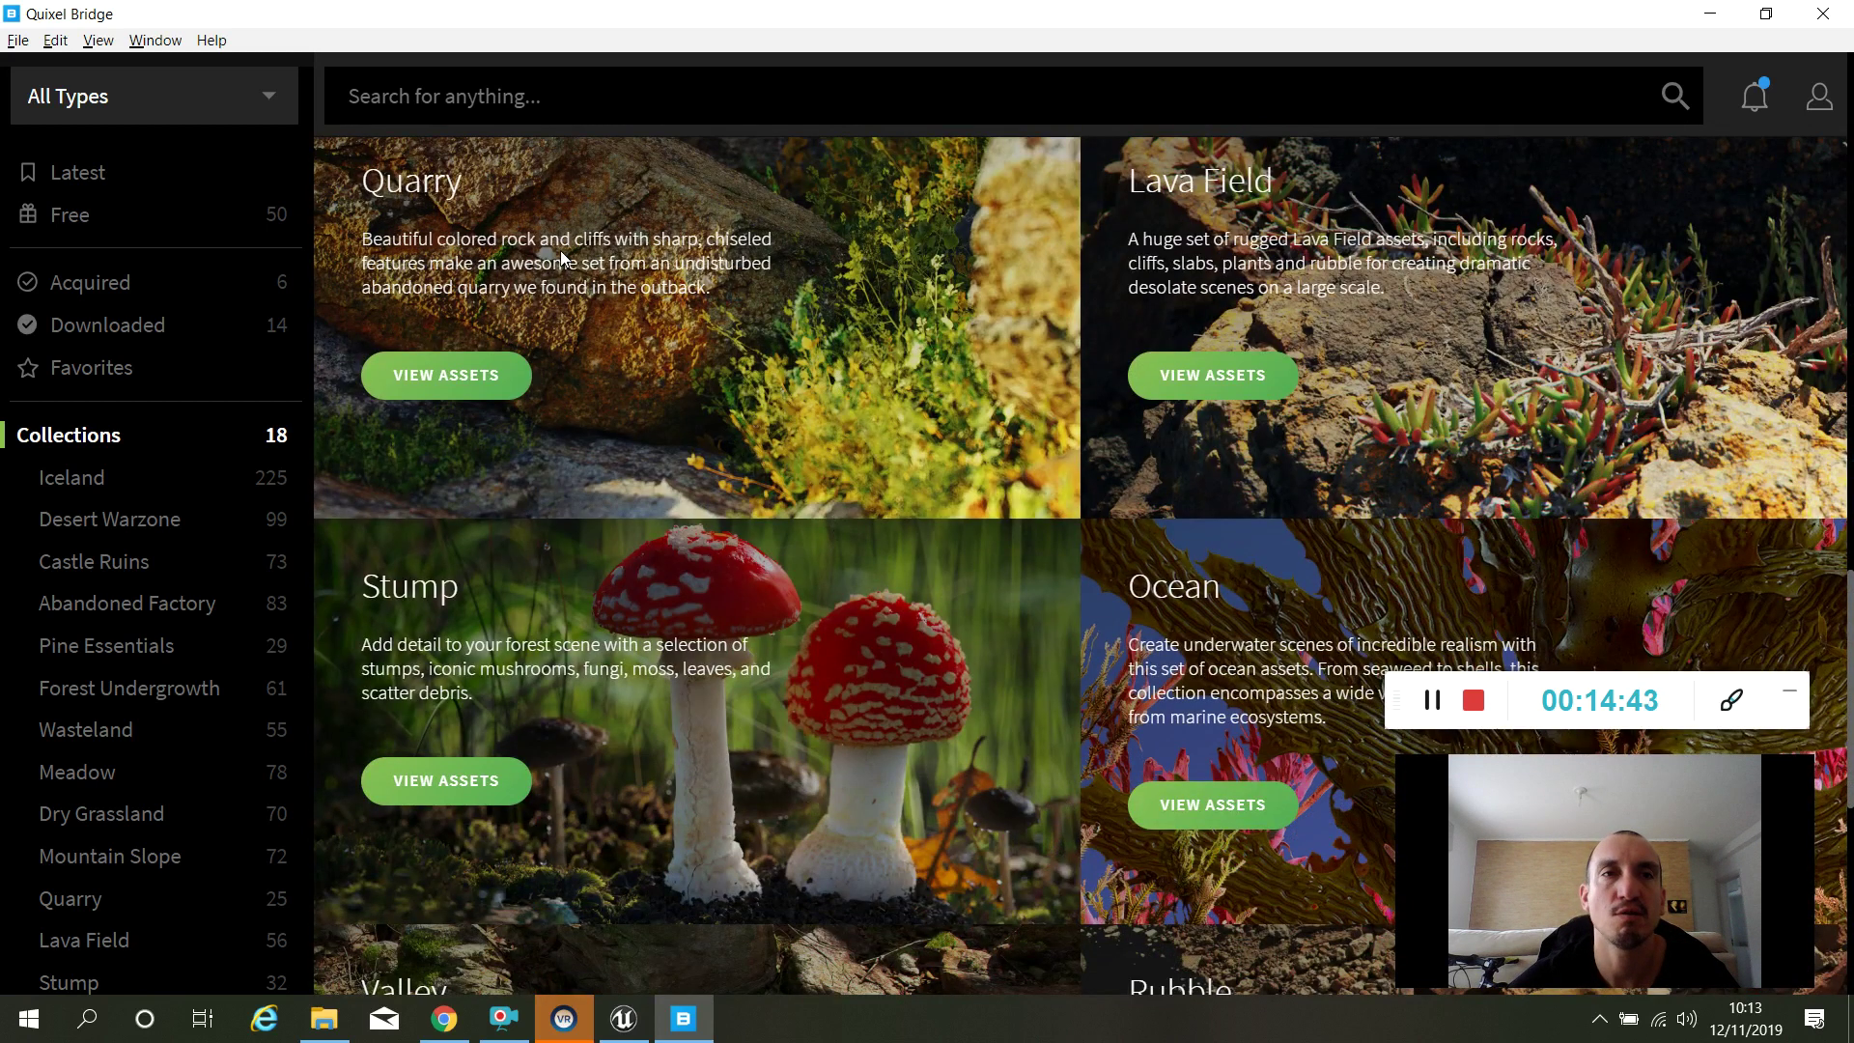
scroll(757, 462, "down", 4)
scroll(1297, 552, "down", 2)
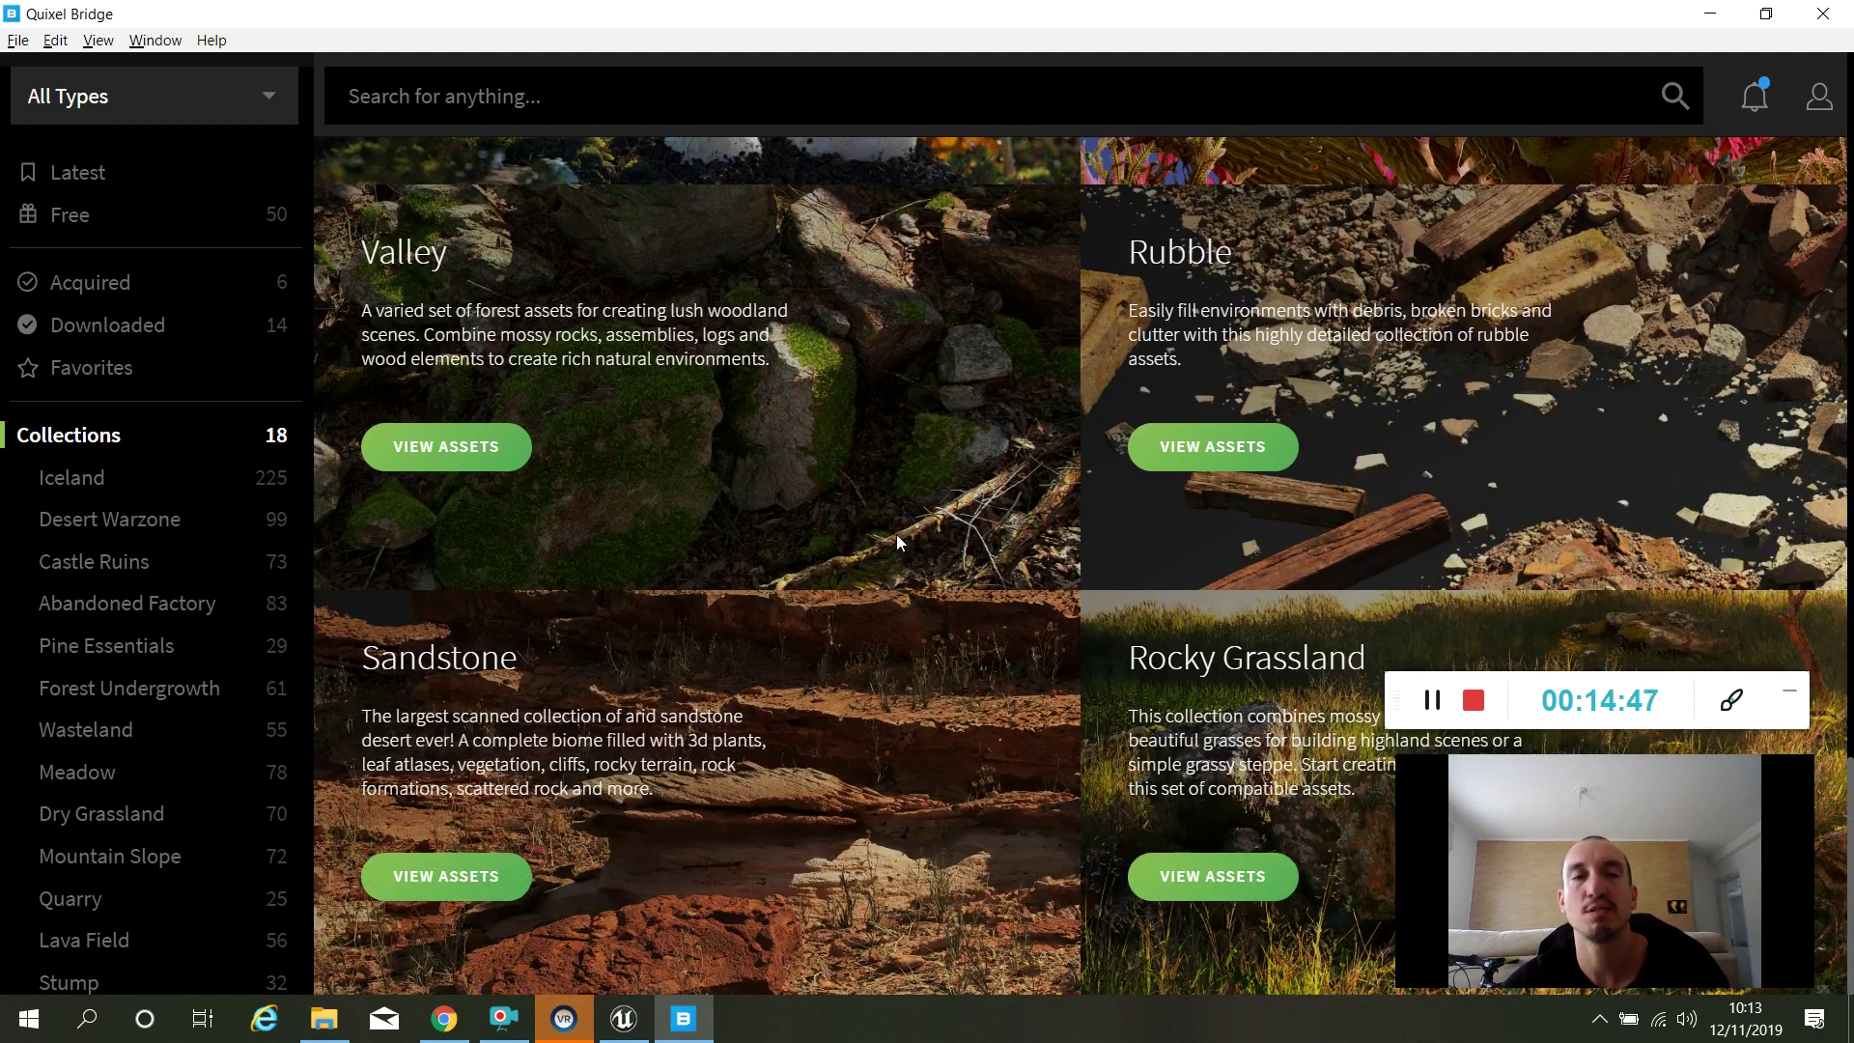
left_click_drag(1396, 677, 1425, 422)
left_click_drag(1420, 796, 1434, 249)
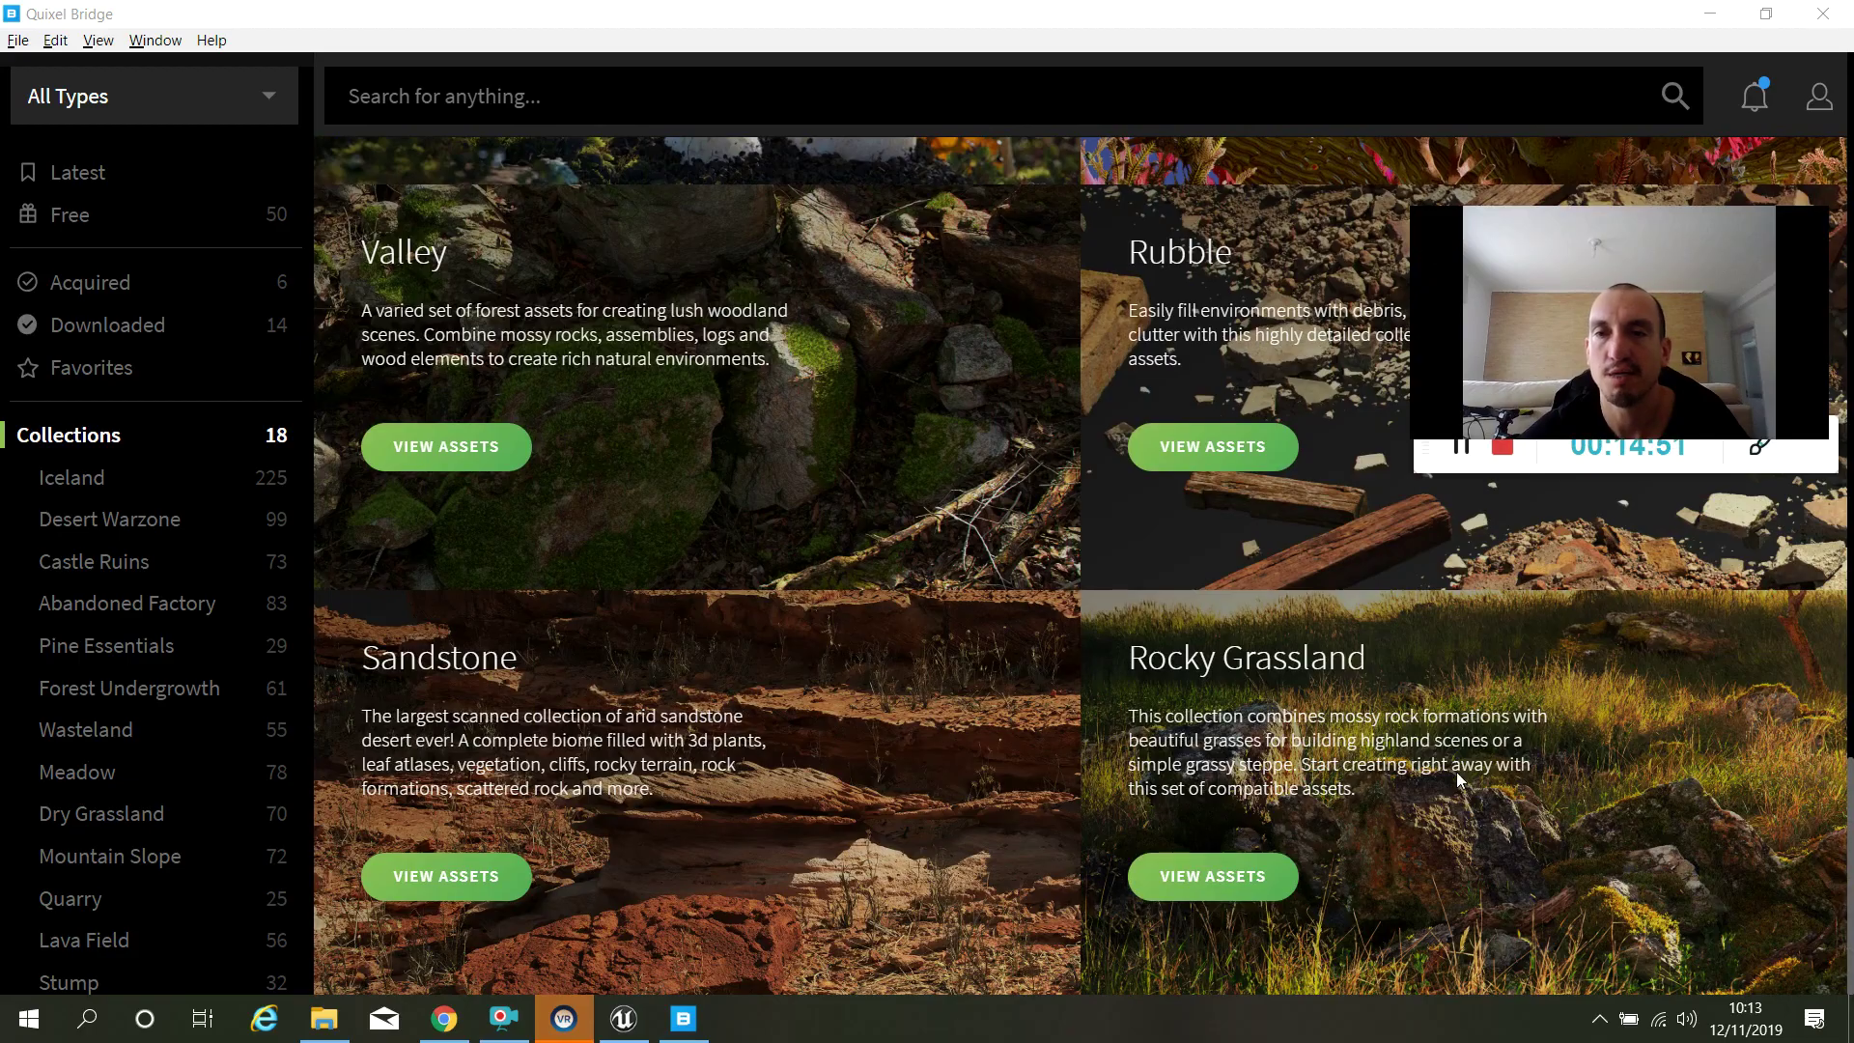
scroll(1330, 814, "up", 12)
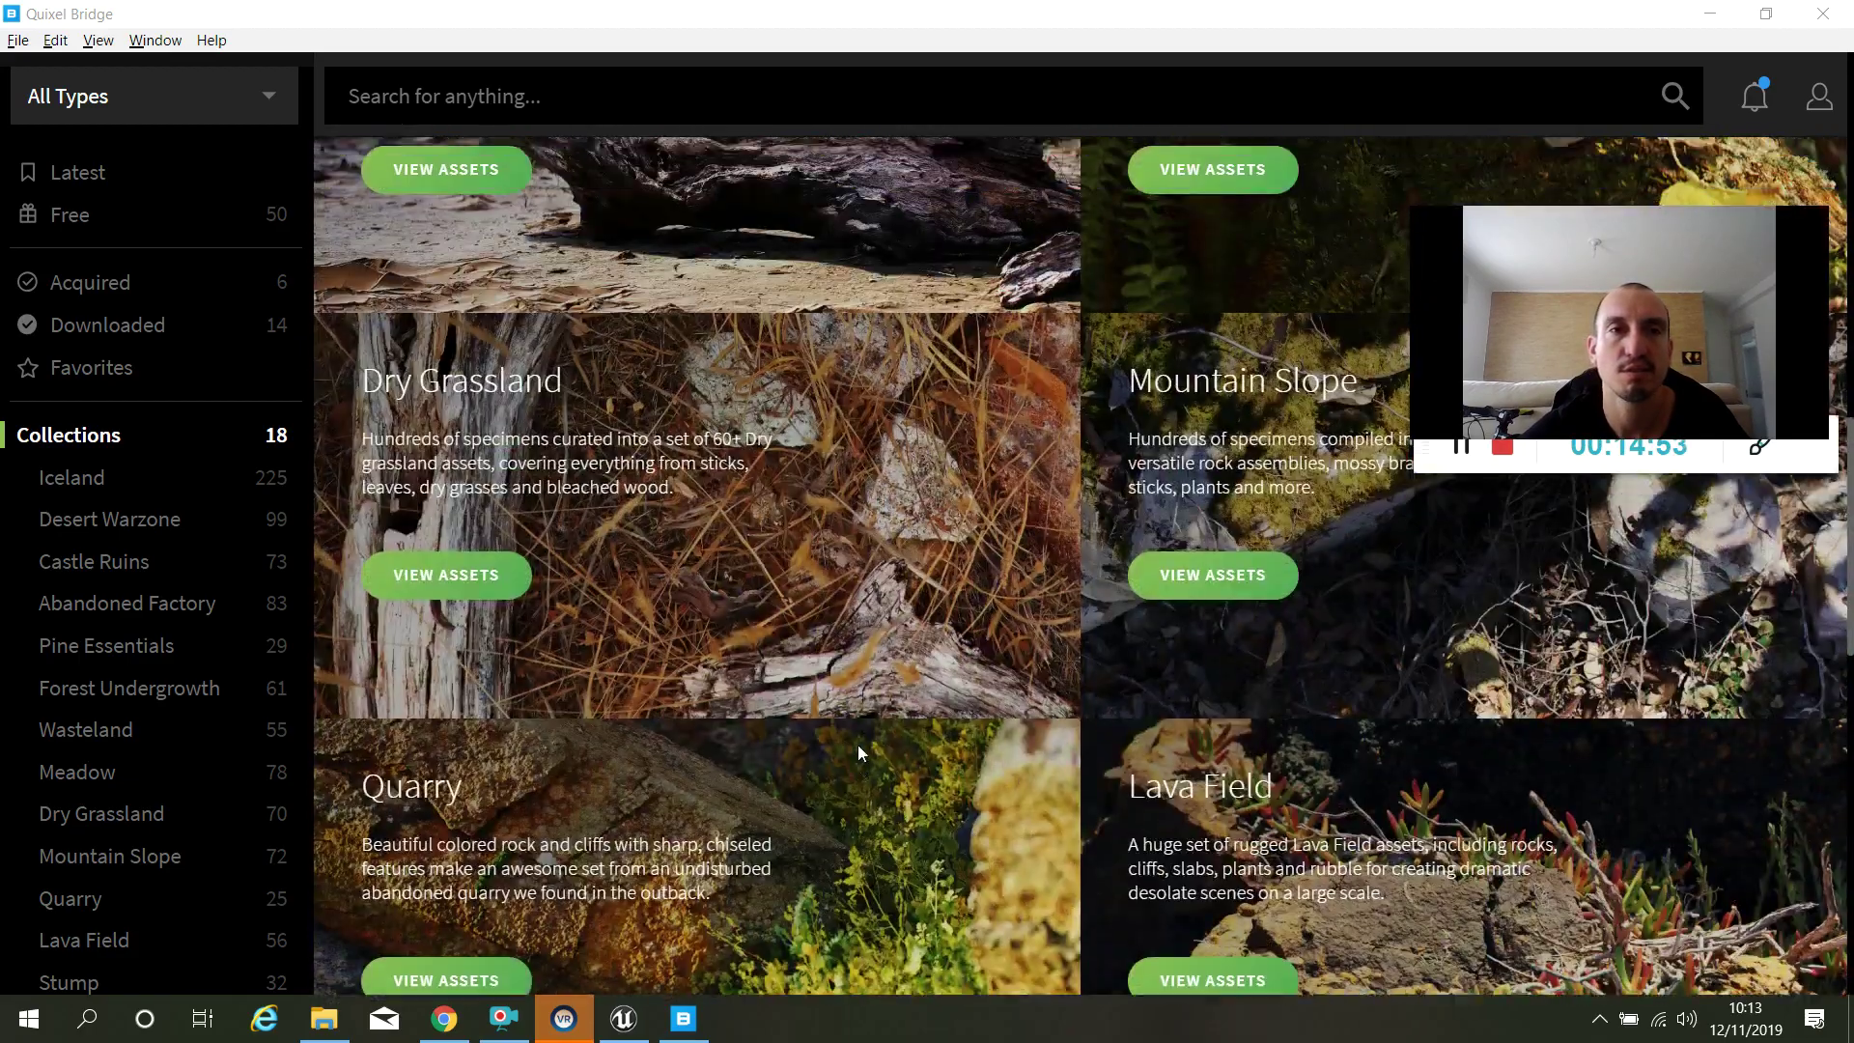
scroll(605, 694, "up", 6)
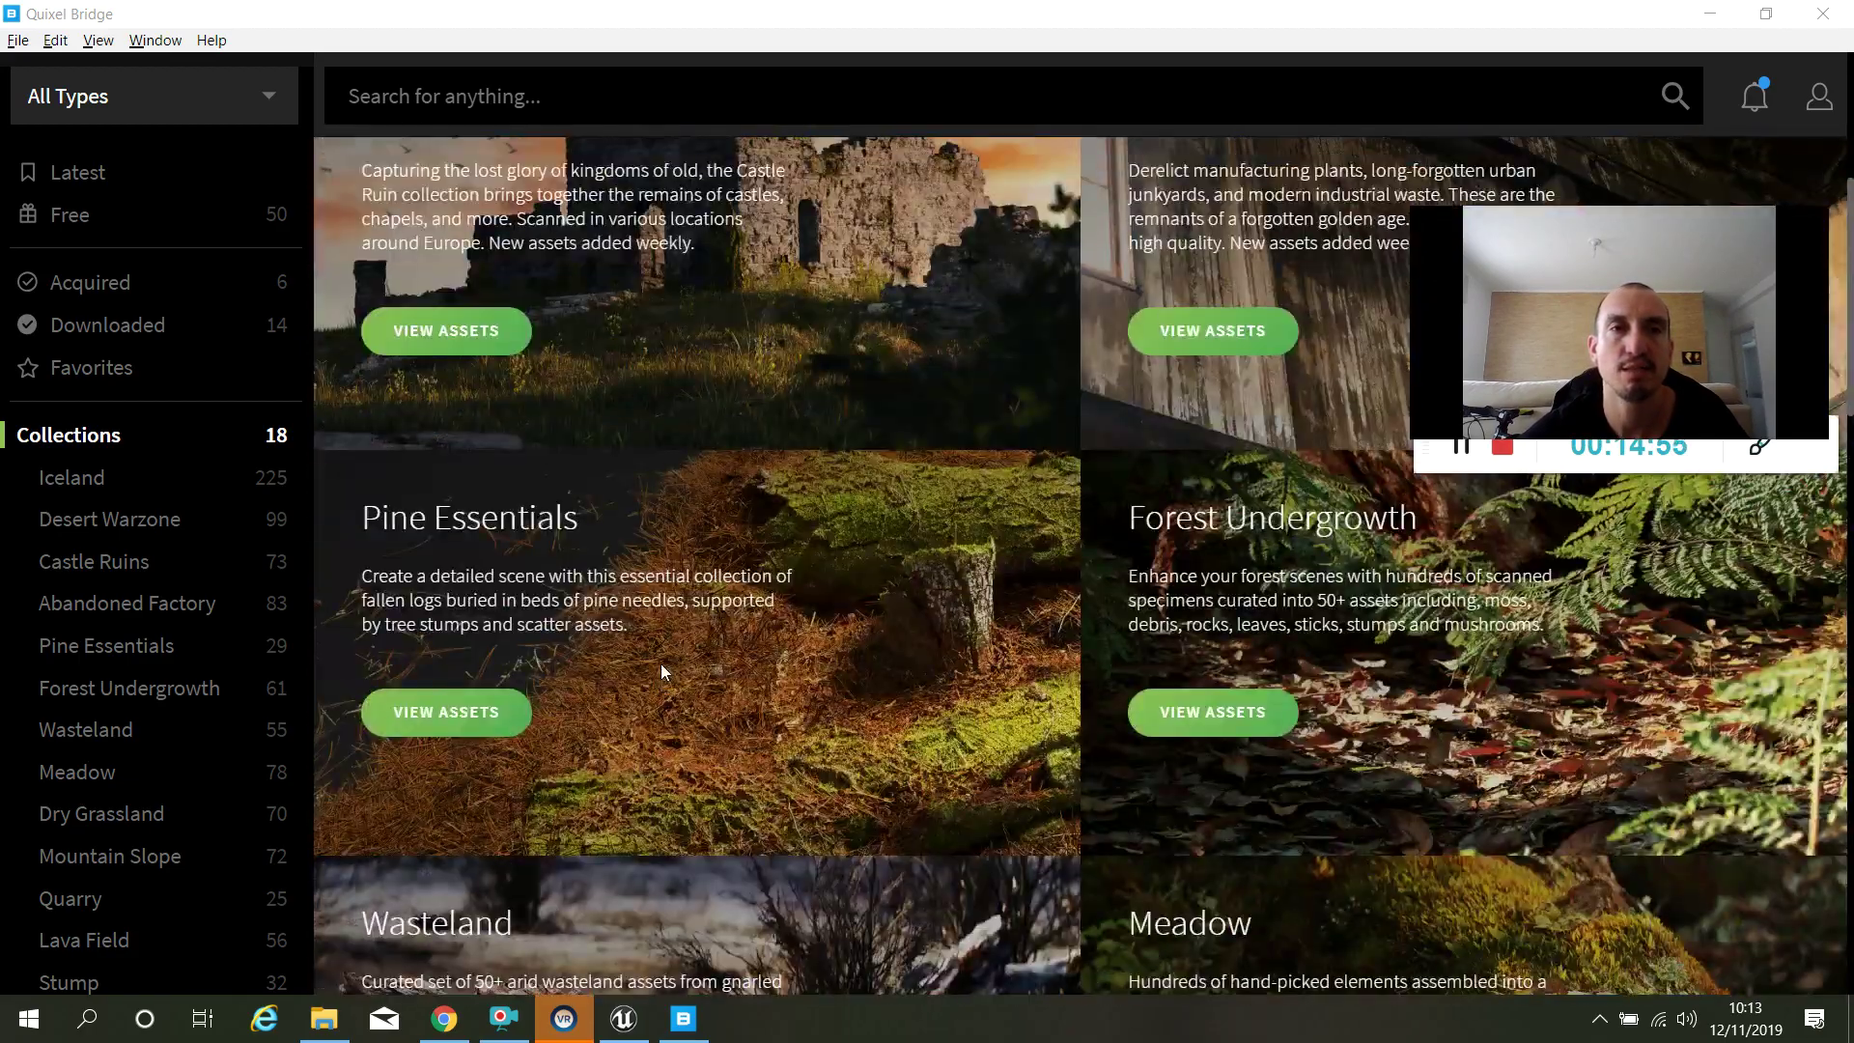
scroll(687, 670, "up", 3)
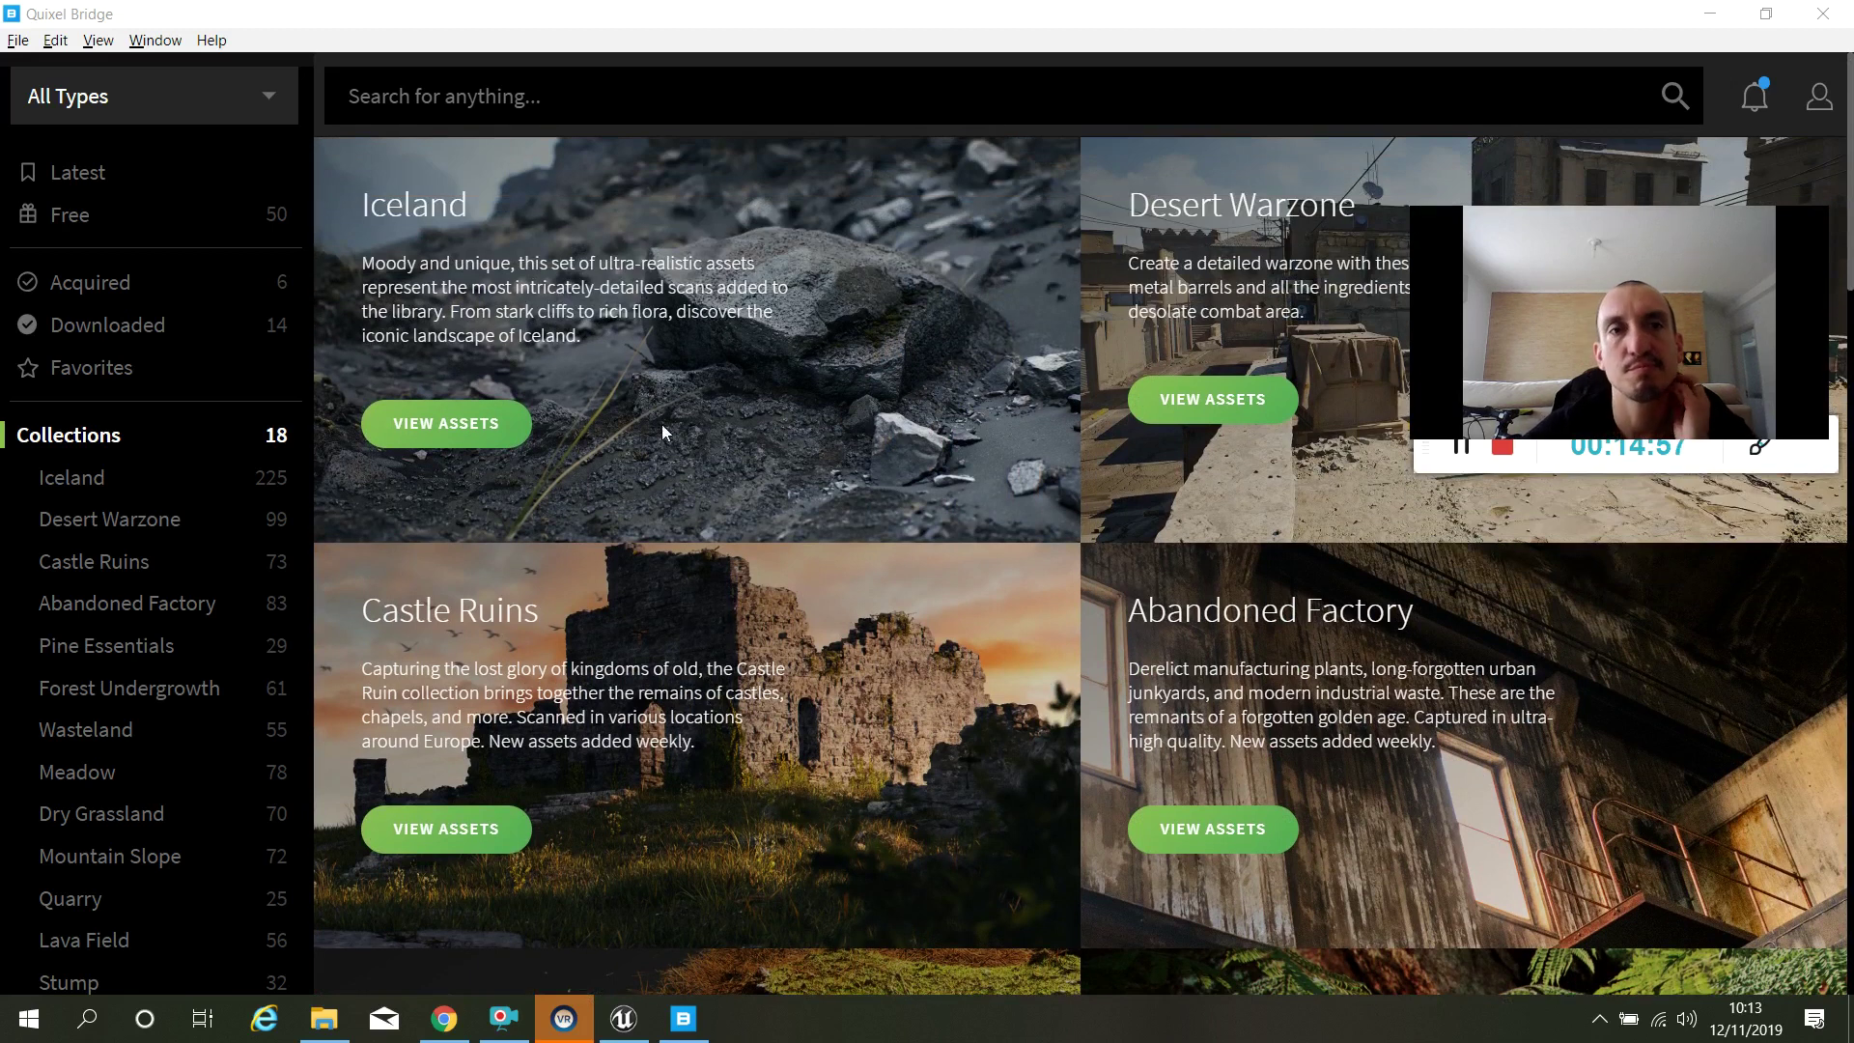
Look over the collections overview and view the assets of the Forest Undergrowth collection.
scroll(620, 423, "down", 4)
scroll(620, 424, "up", 4)
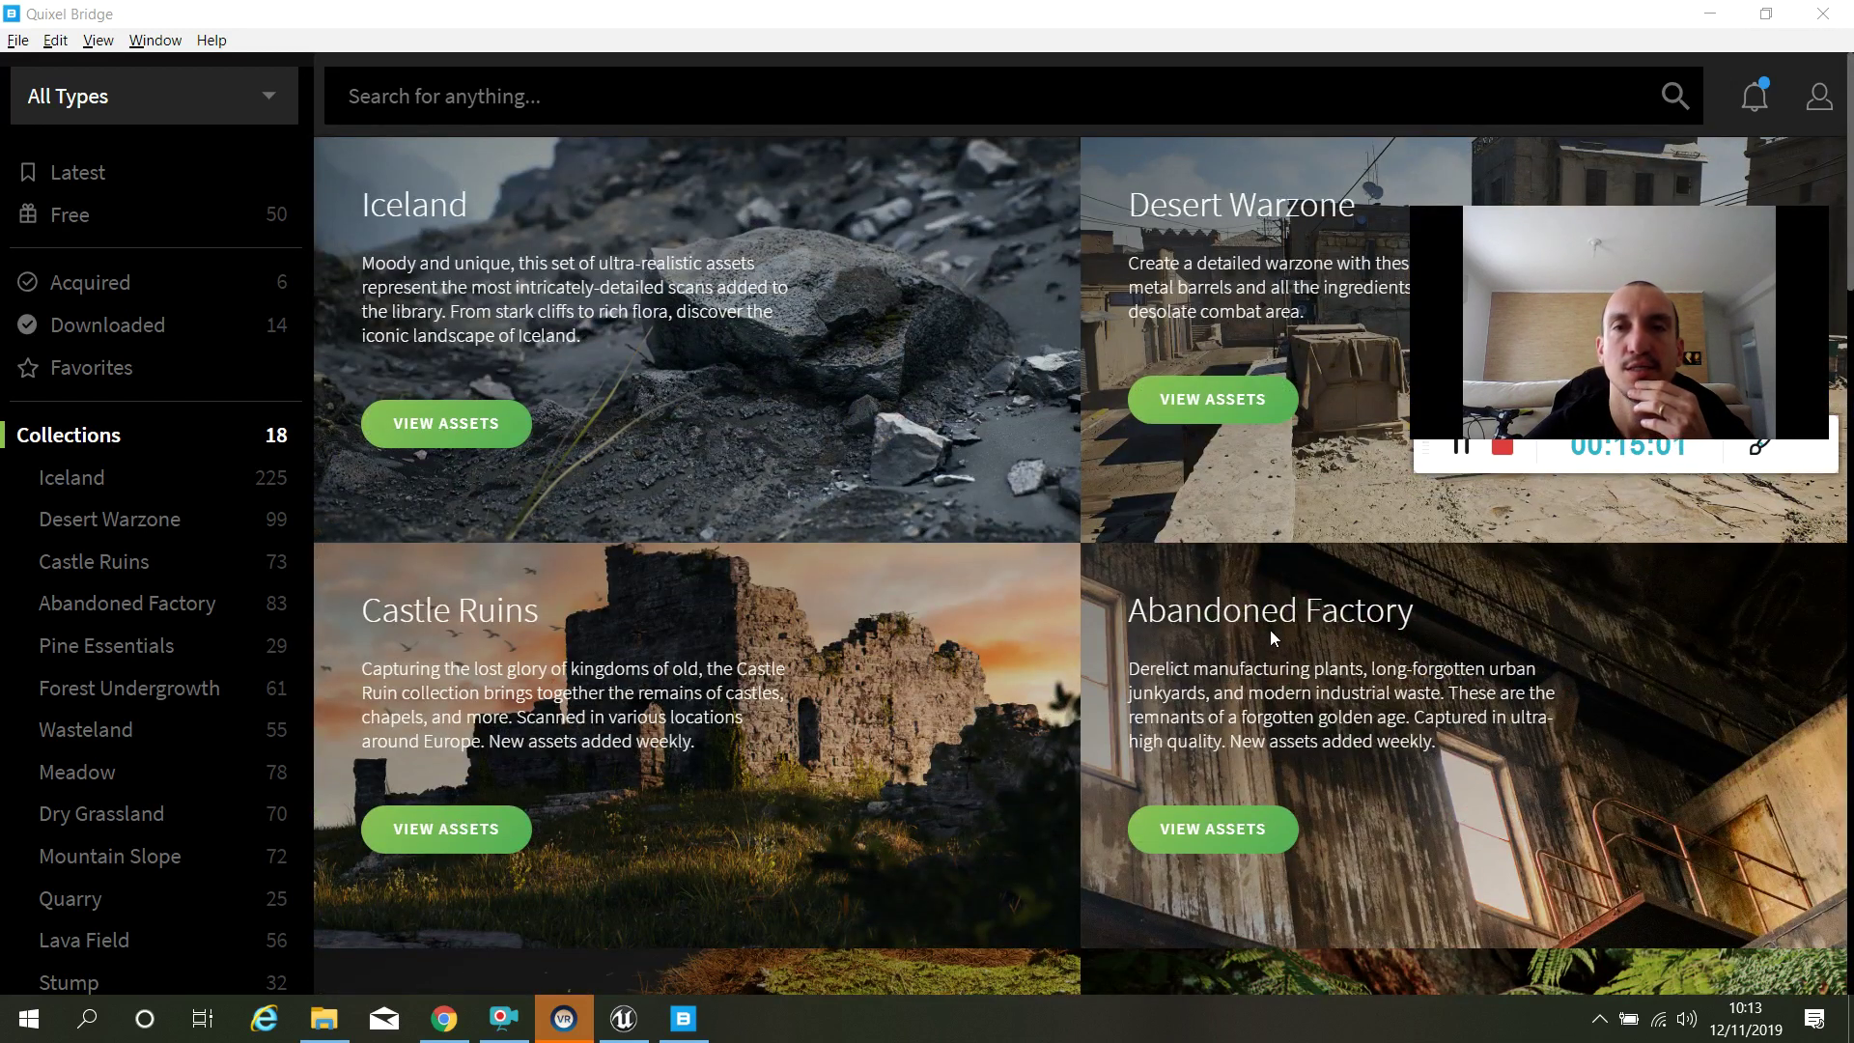
scroll(1286, 637, "down", 7)
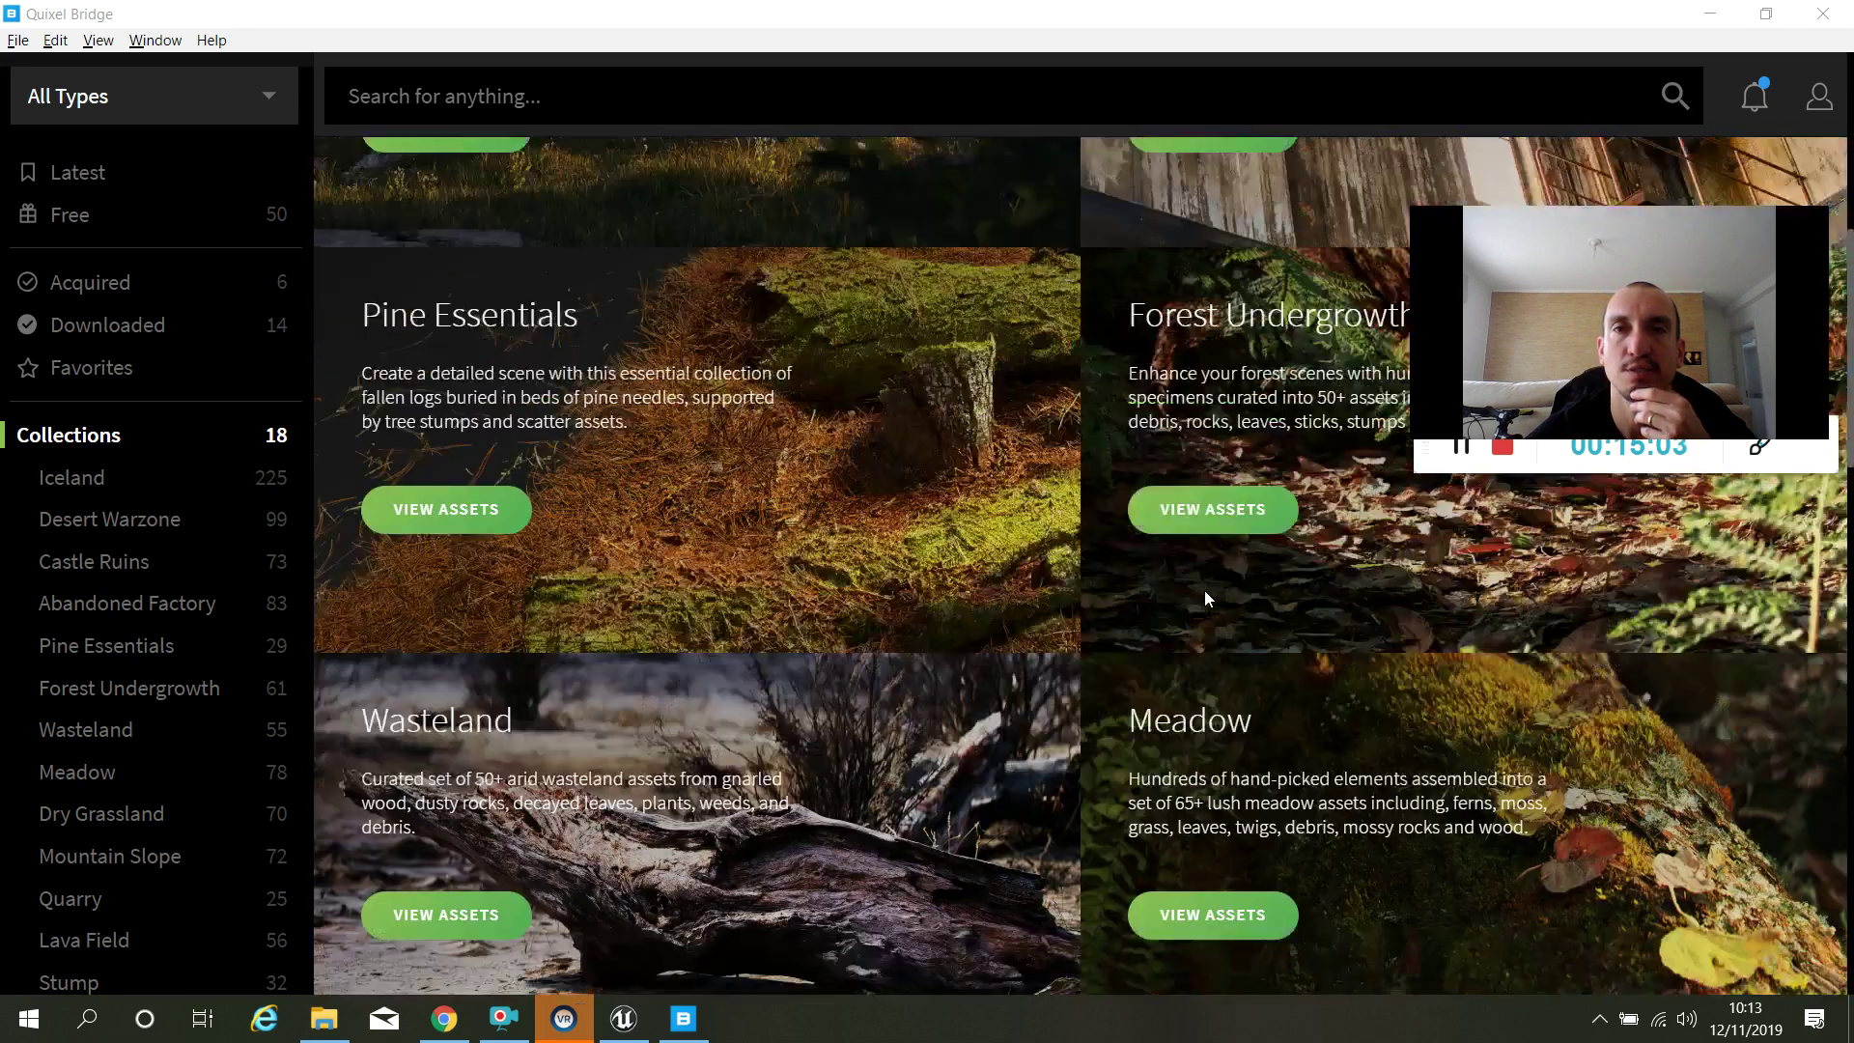
scroll(1205, 599, "up", 3)
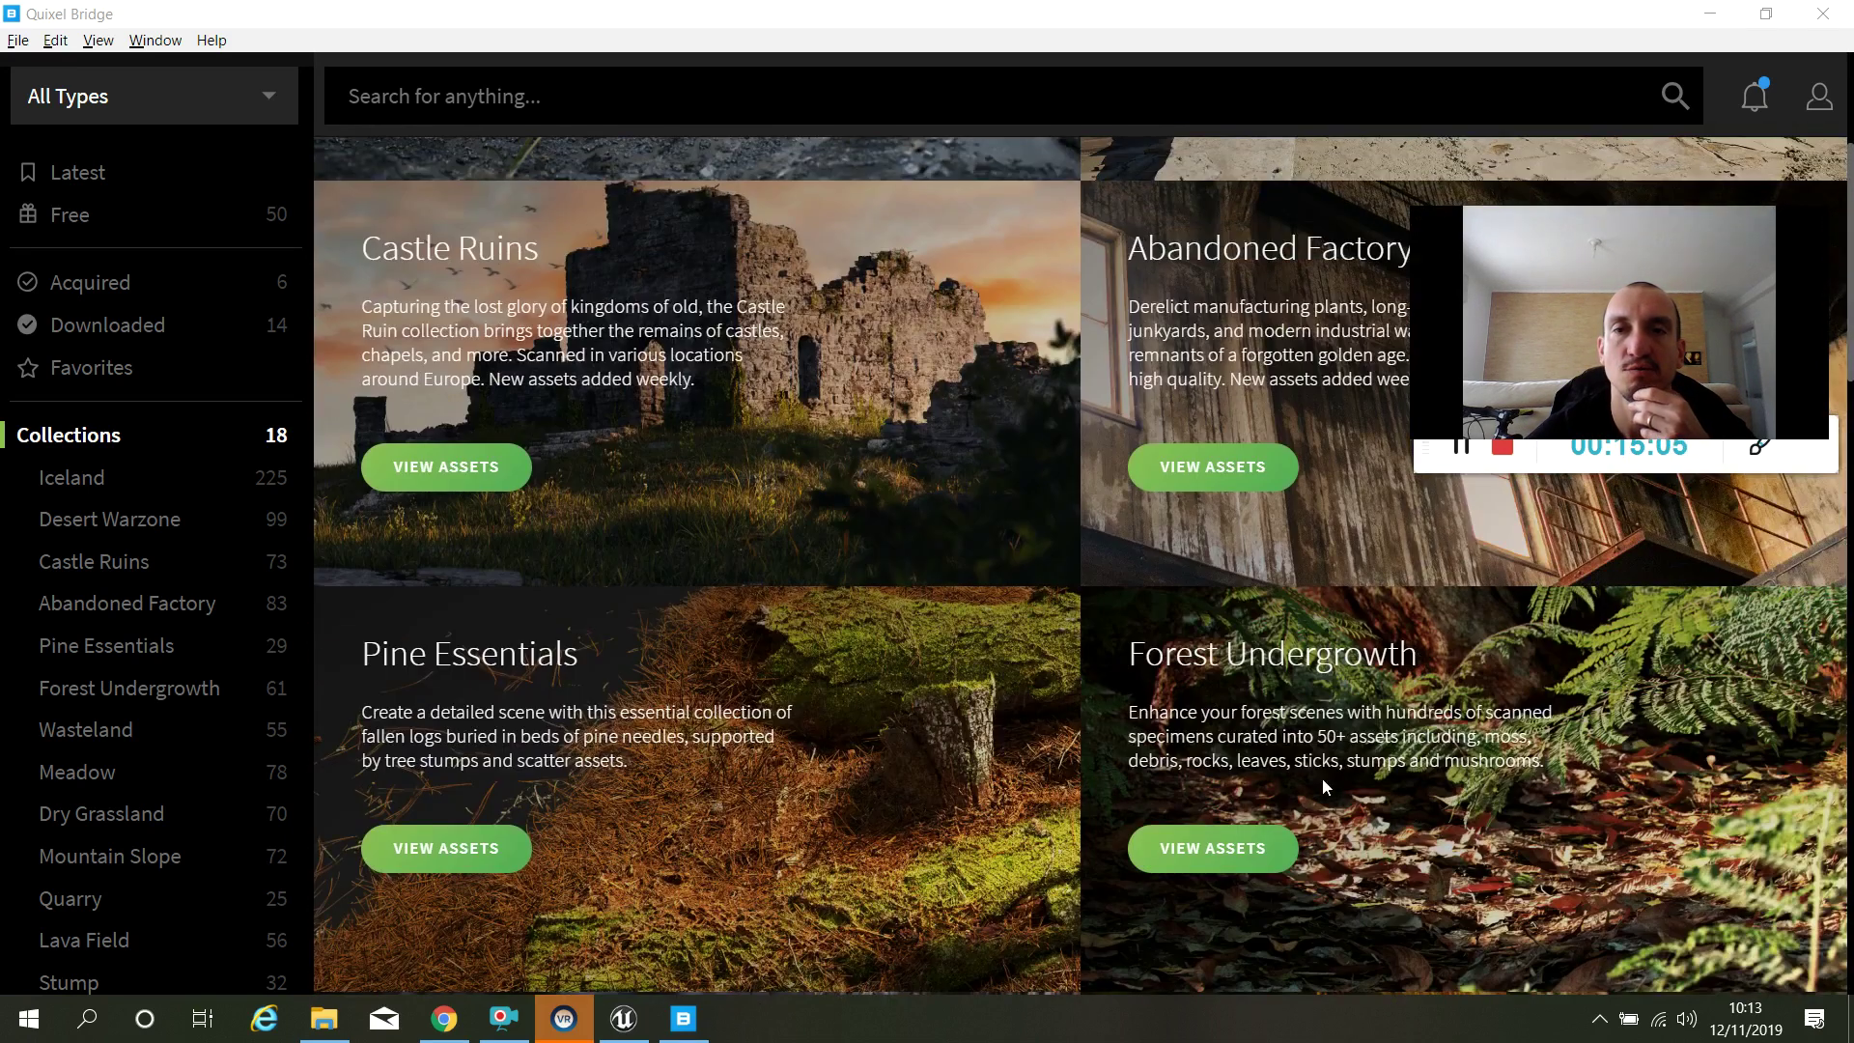
left_click(1206, 848)
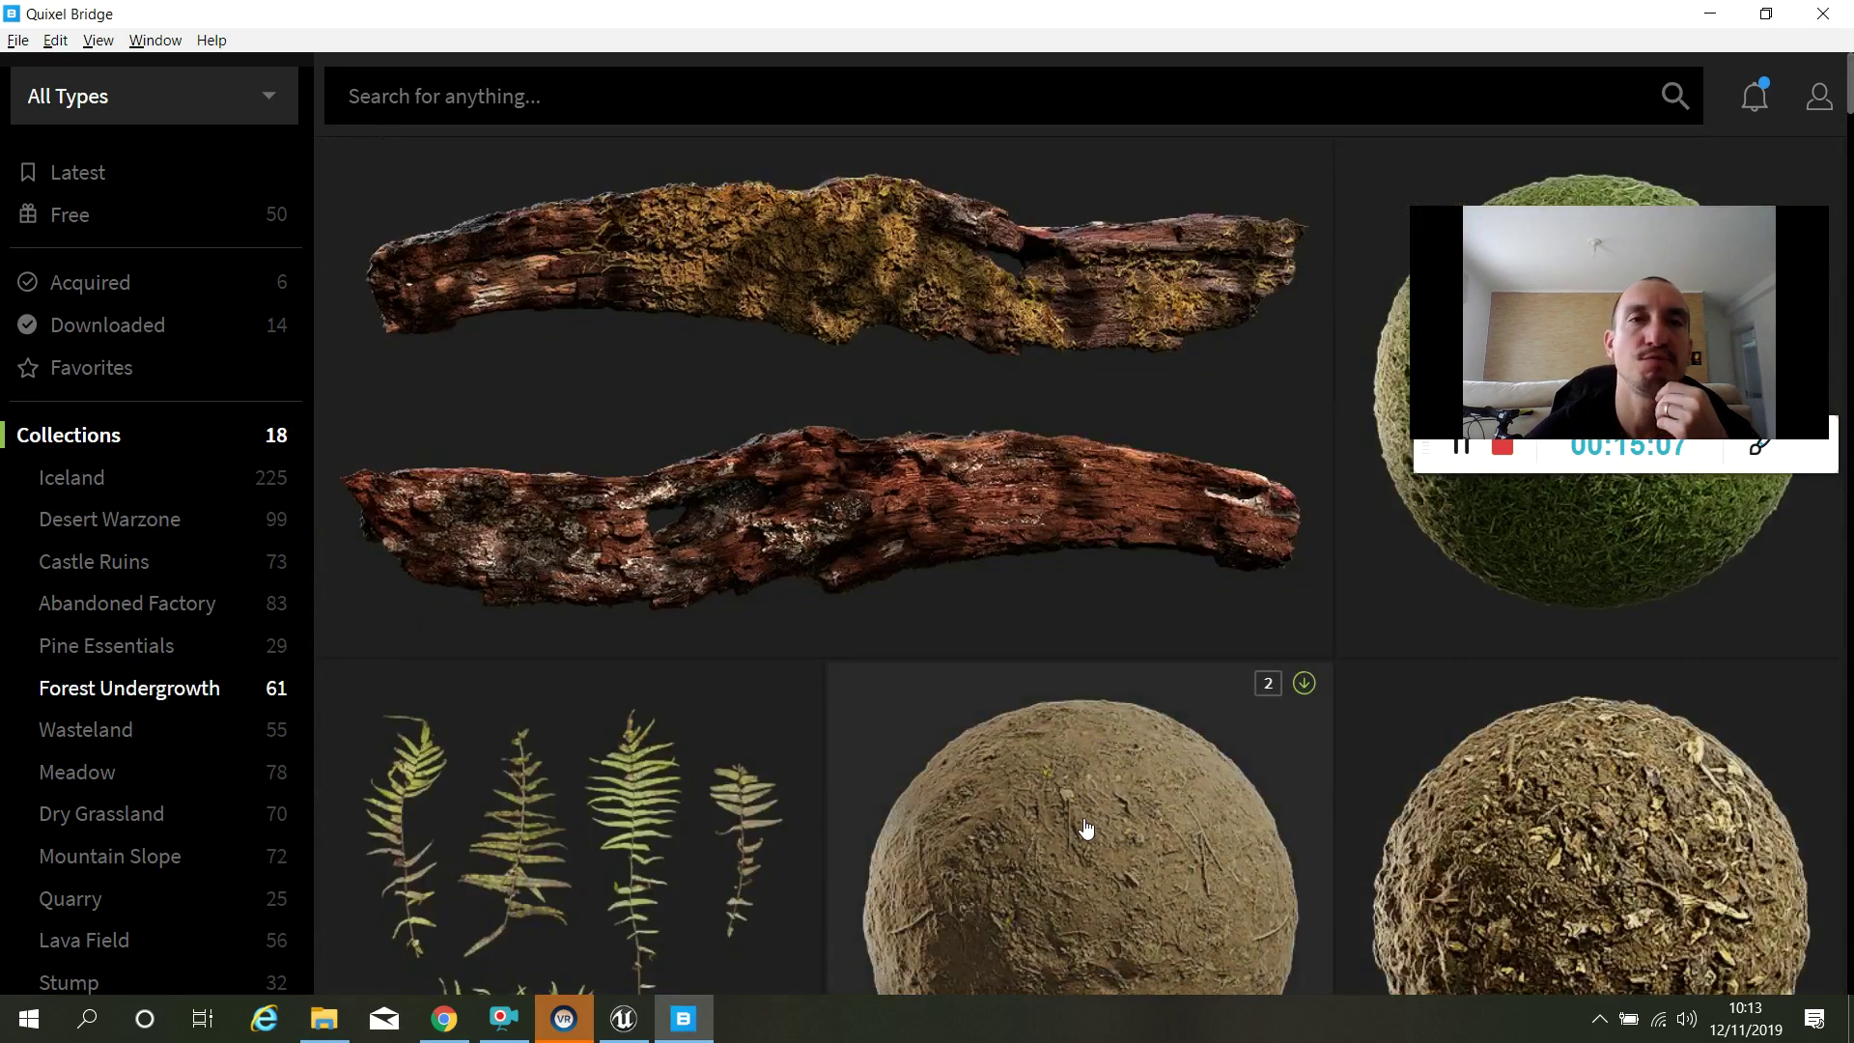
Look through the Forest Undergrowth assets down to the Soil Hardened surface and check its point cost.
left_click_drag(1458, 232, 1424, 607)
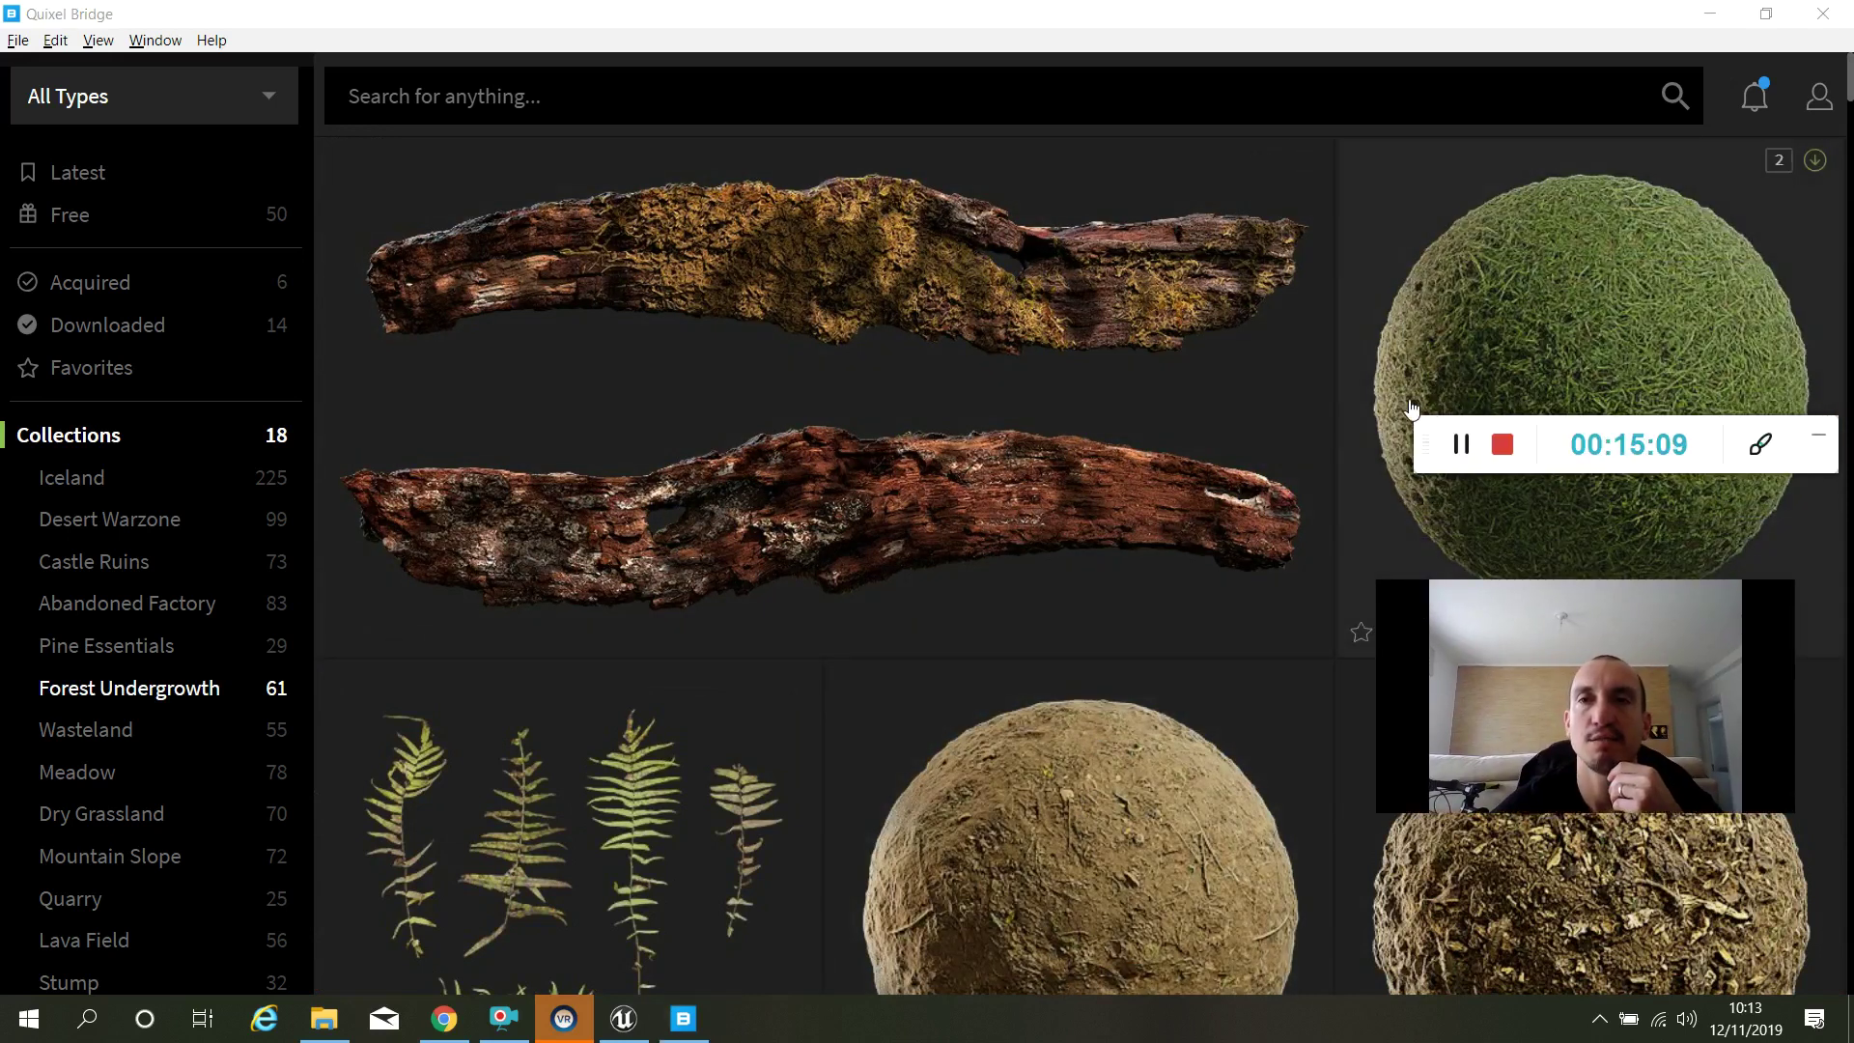
left_click_drag(1424, 431, 1391, 542)
scroll(1081, 594, "down", 10)
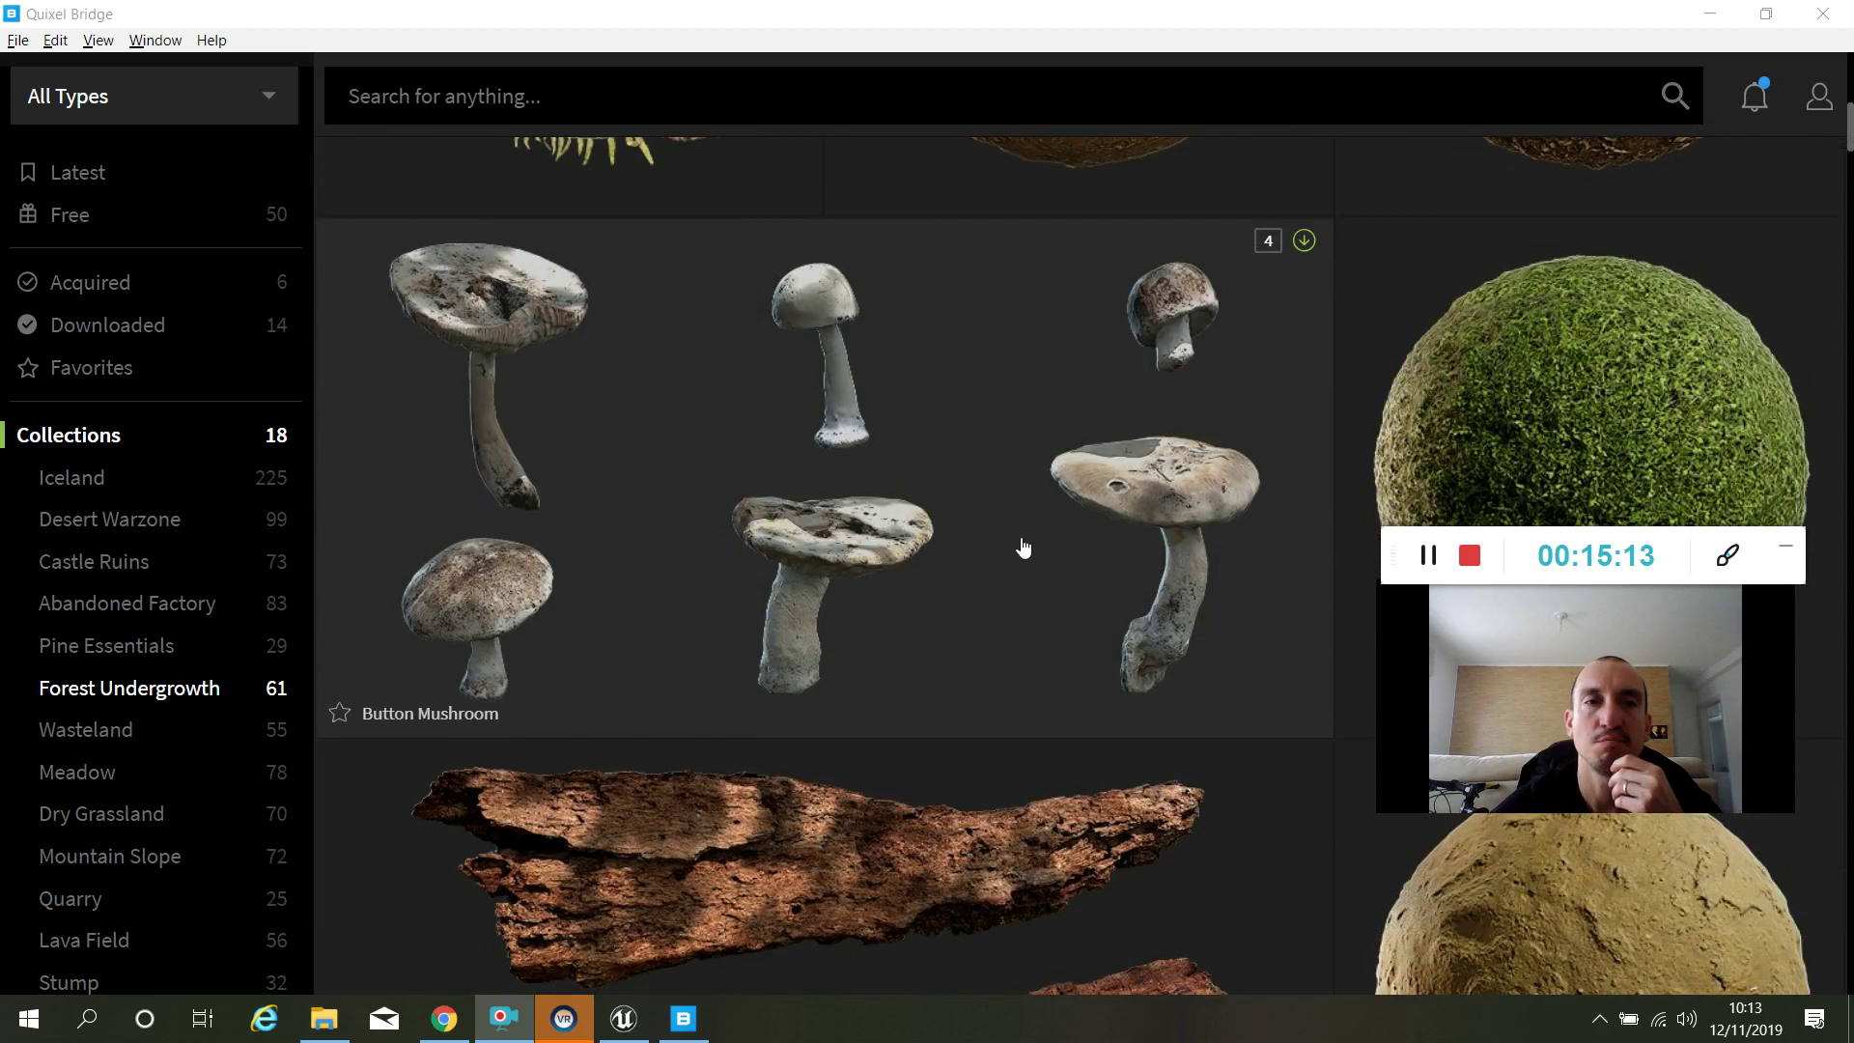
scroll(765, 517, "down", 10)
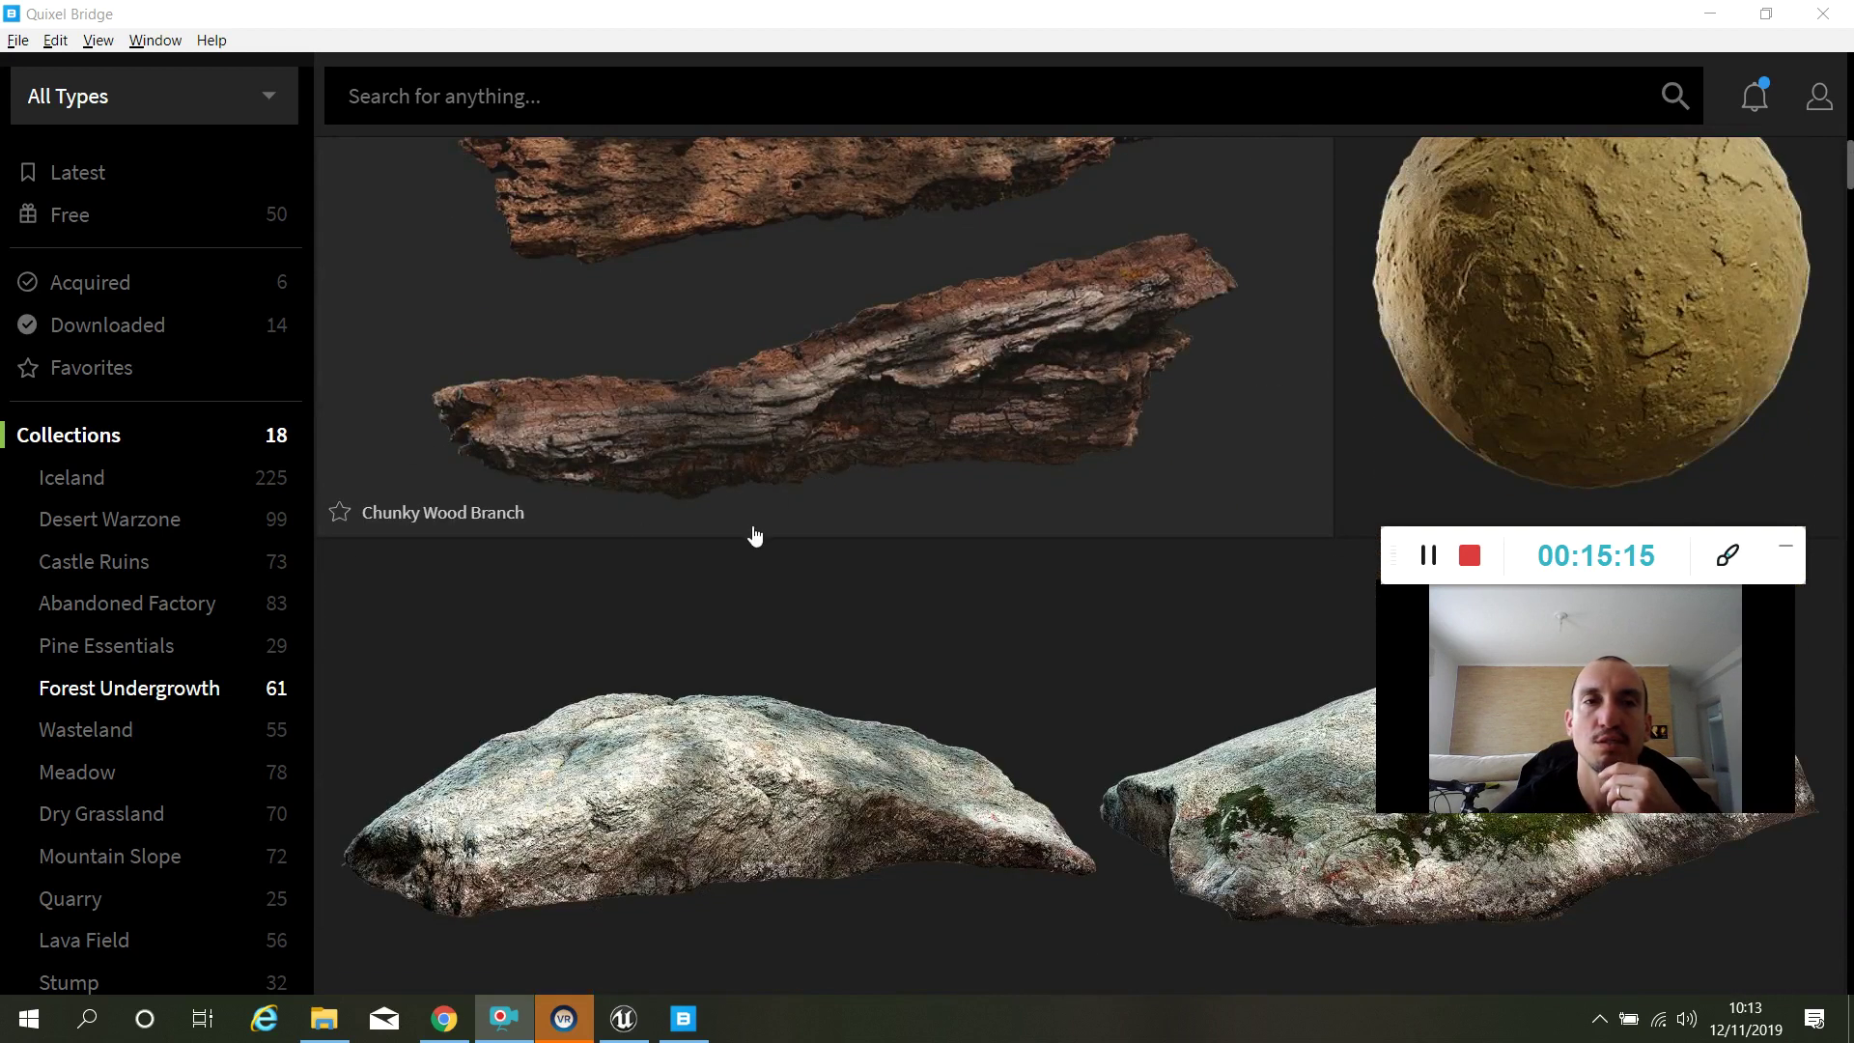
scroll(867, 465, "down", 6)
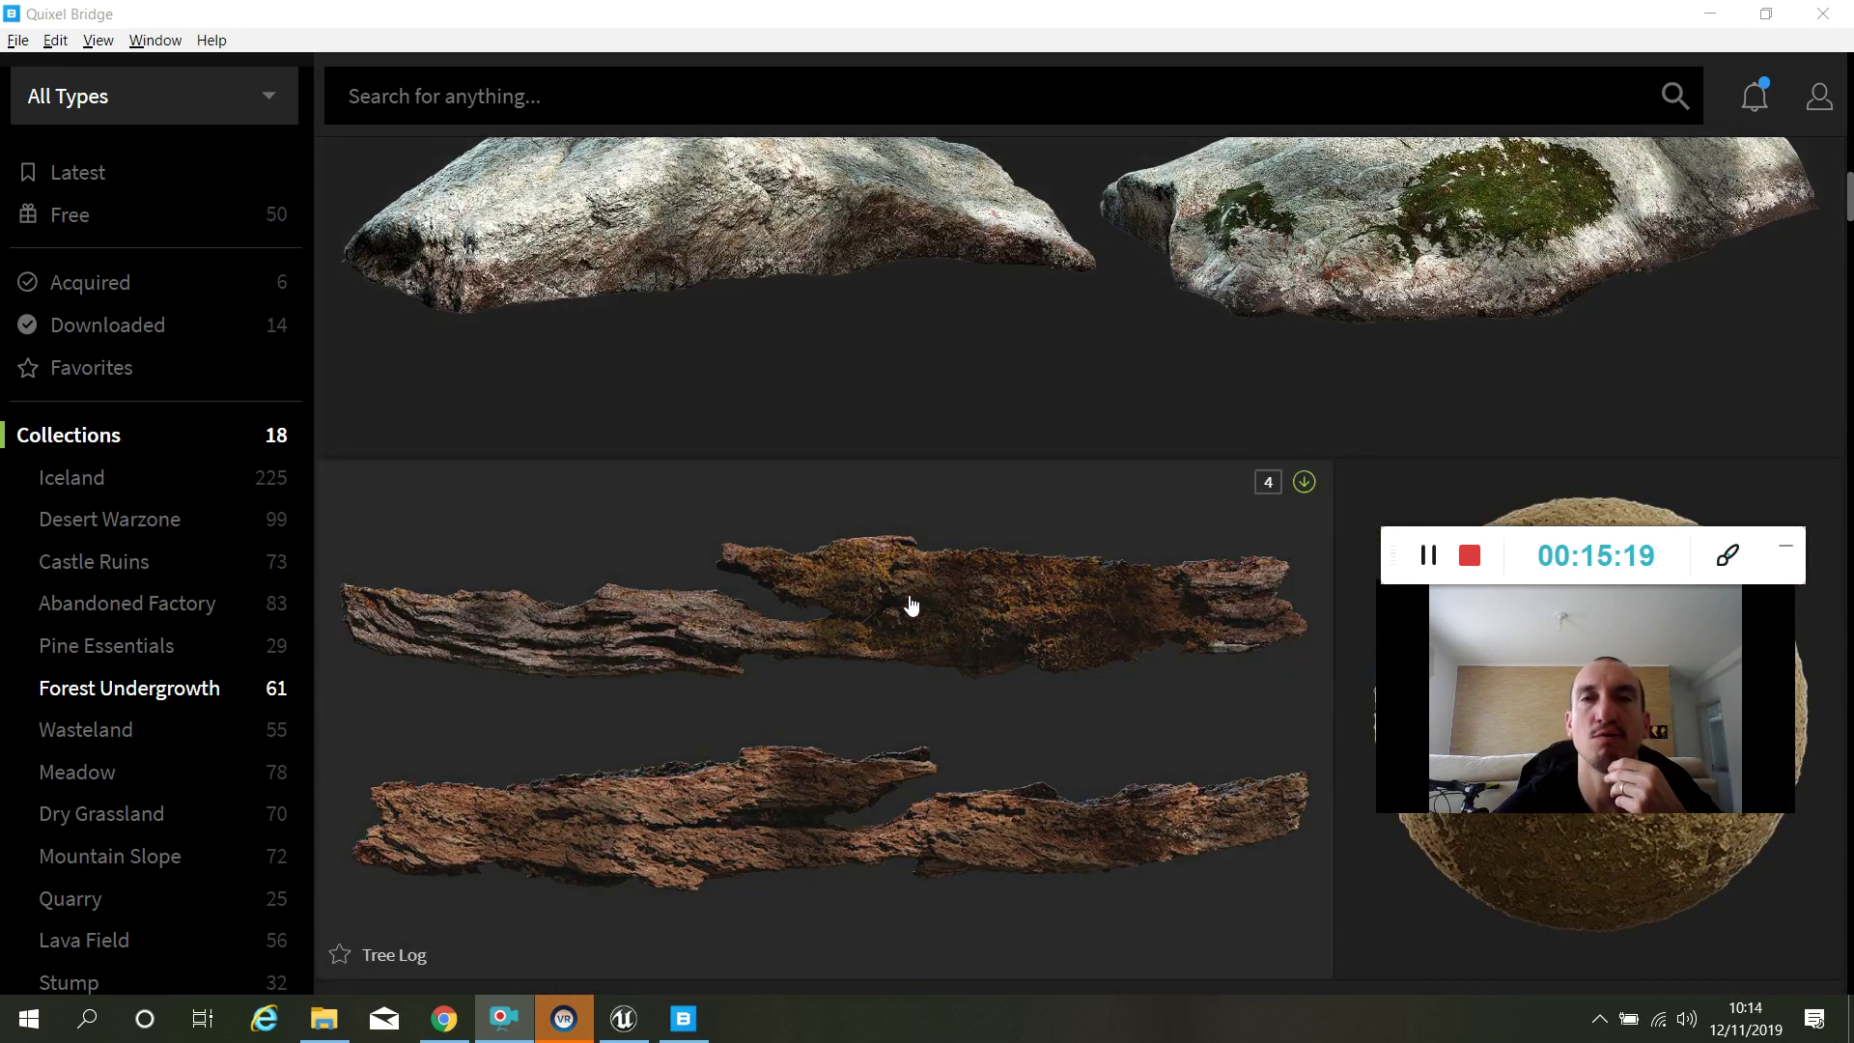
scroll(907, 608, "down", 10)
scroll(908, 609, "down", 10)
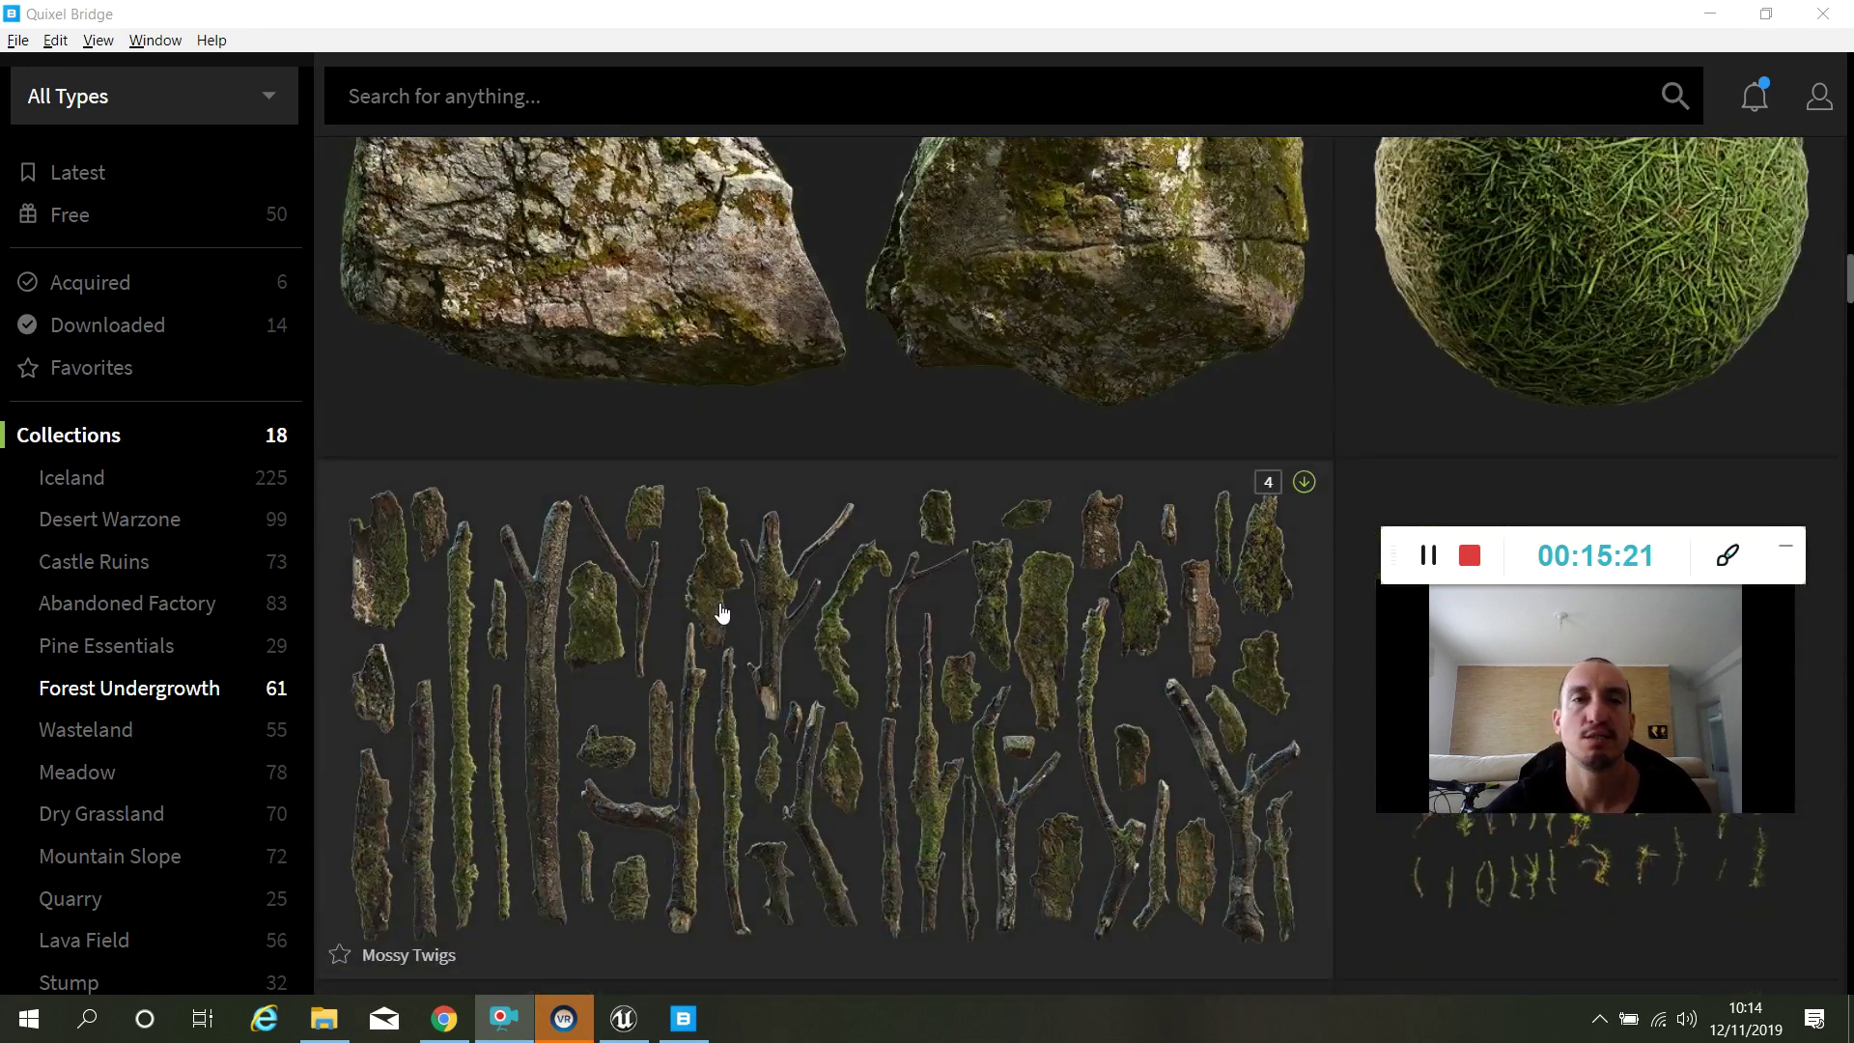
scroll(1084, 589, "down", 11)
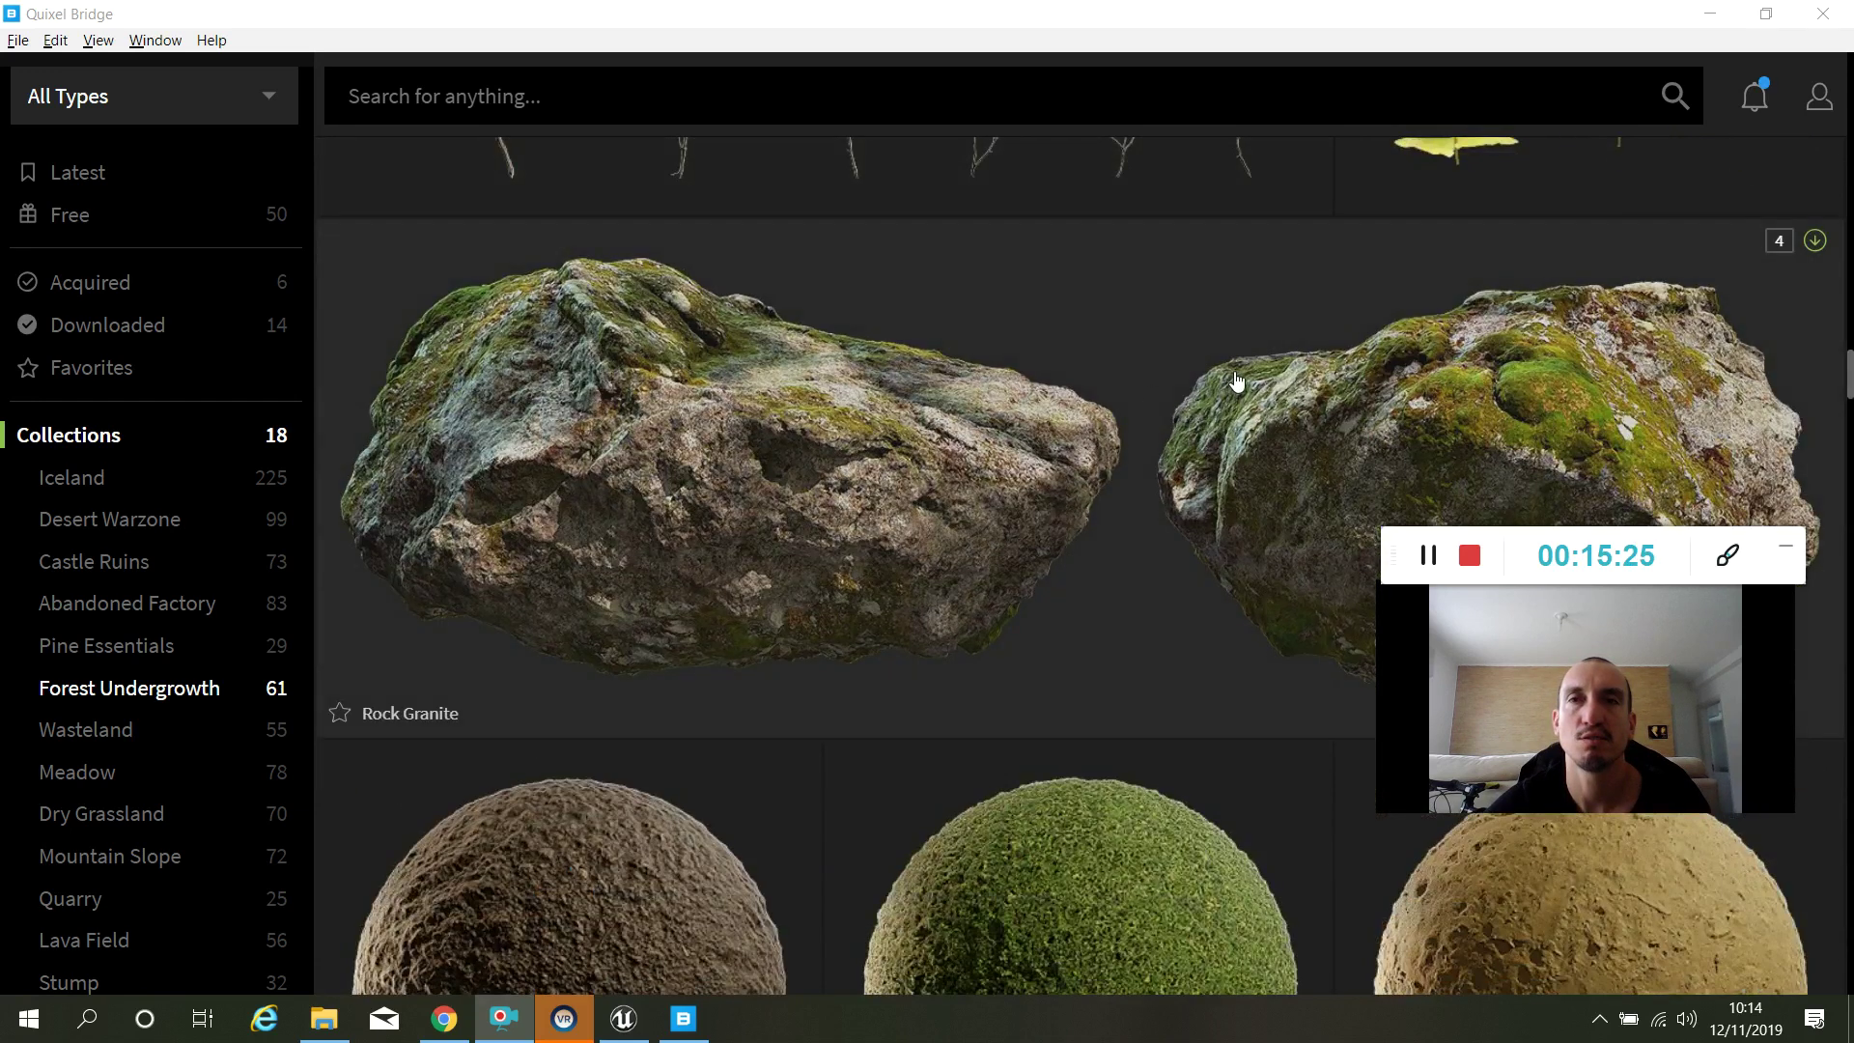
scroll(932, 445, "down", 4)
scroll(966, 420, "down", 3)
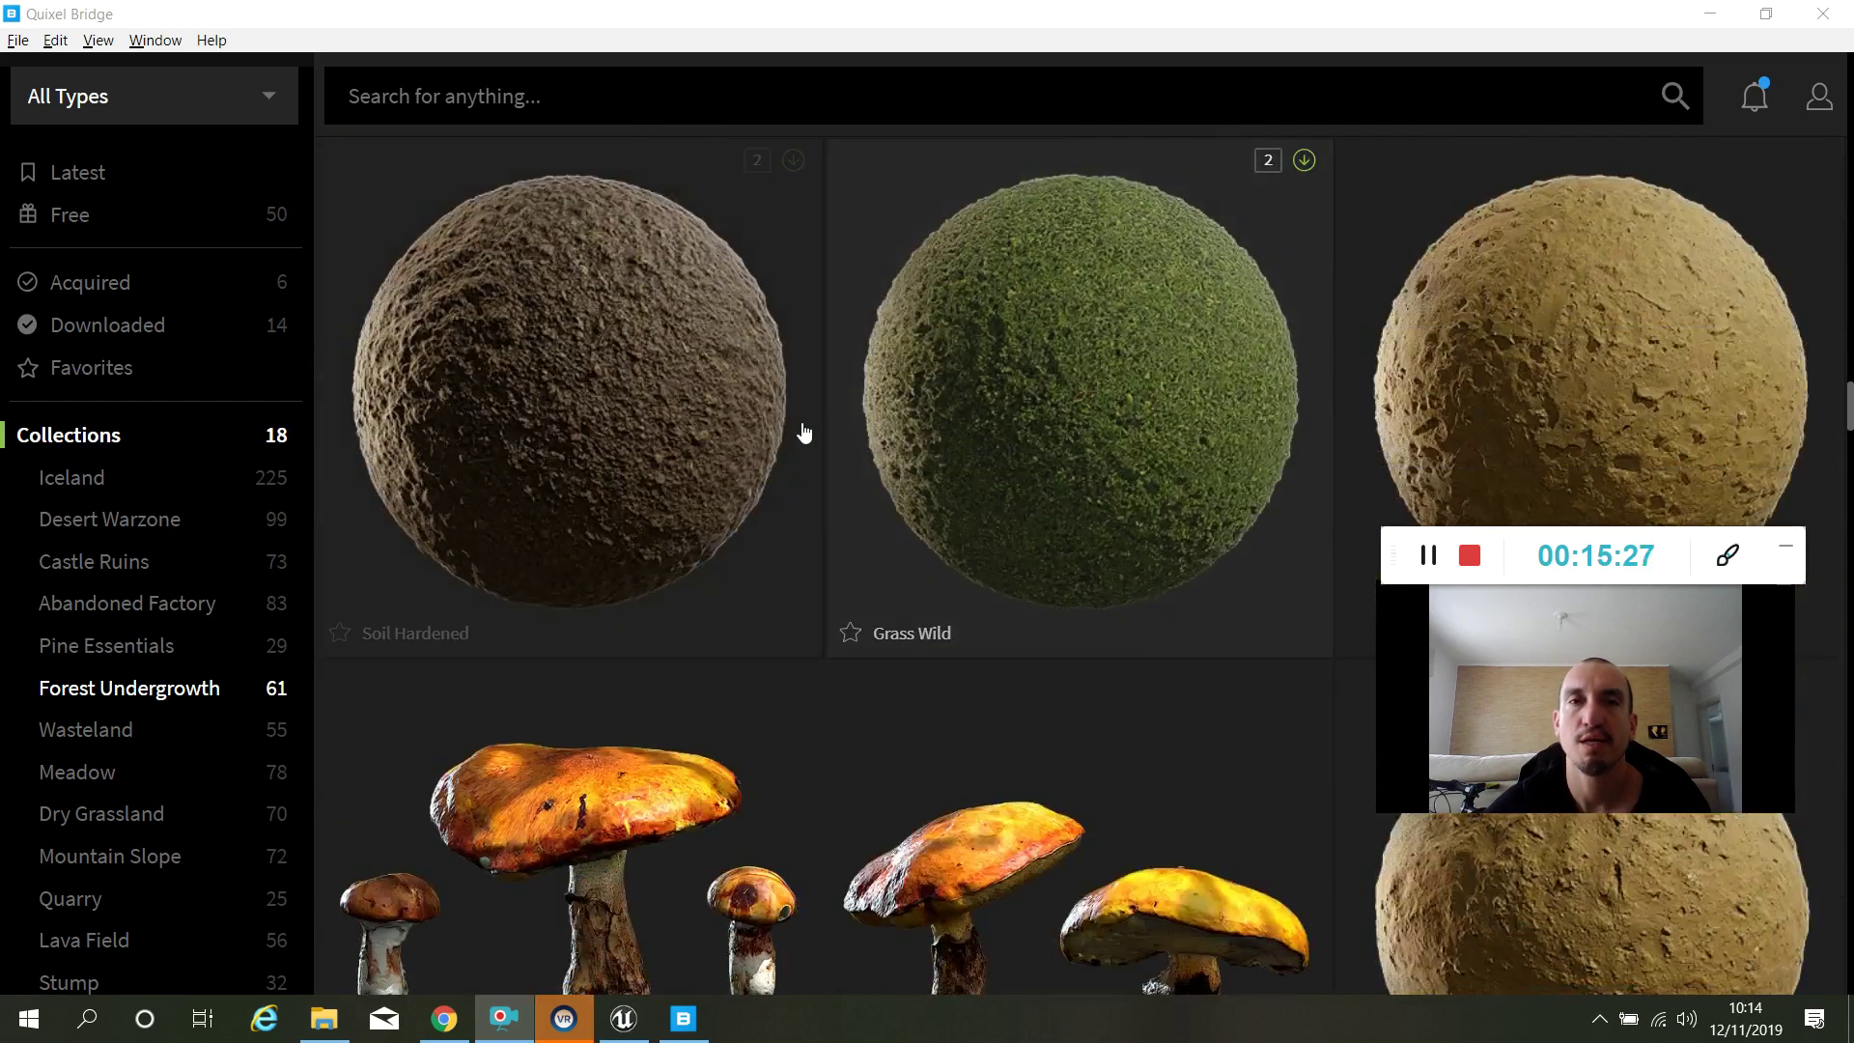
scroll(676, 328, "up", 2)
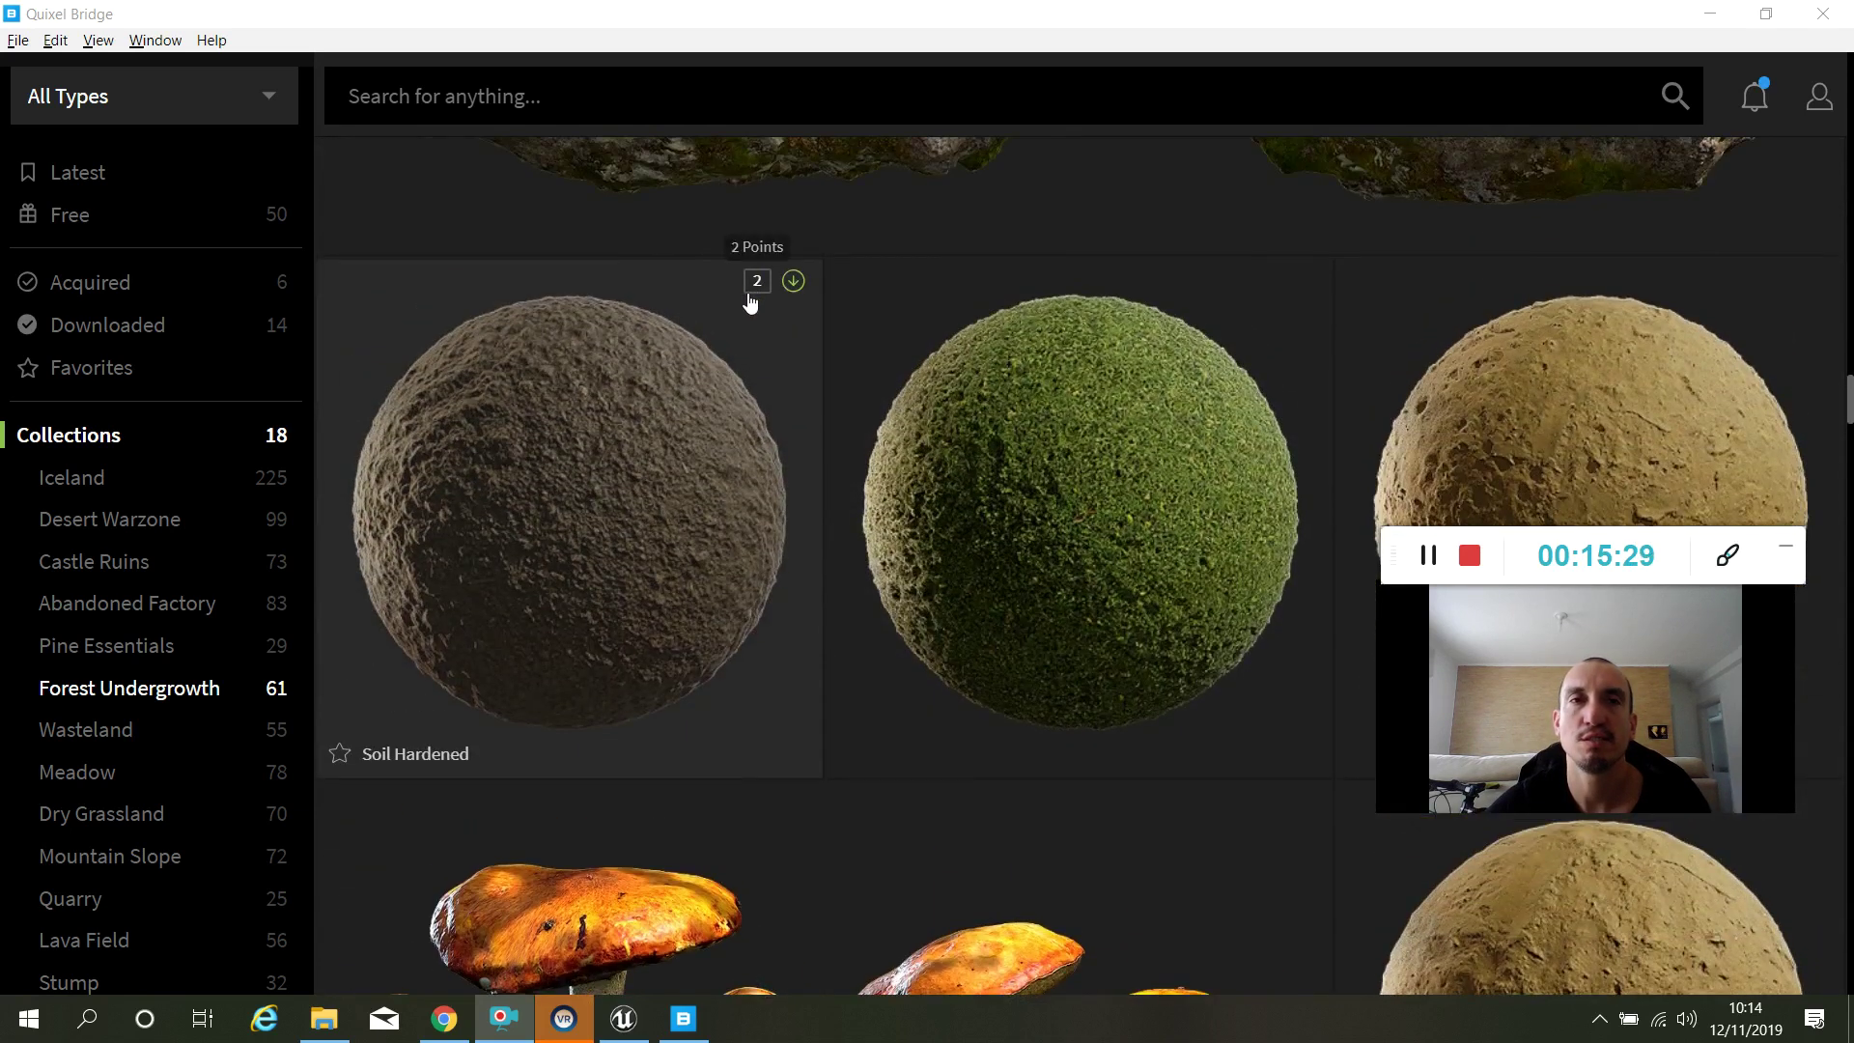
Open the notifications, continue through the Forest Undergrowth assets and check the point cost of the Mushrooms asset.
left_click(1761, 112)
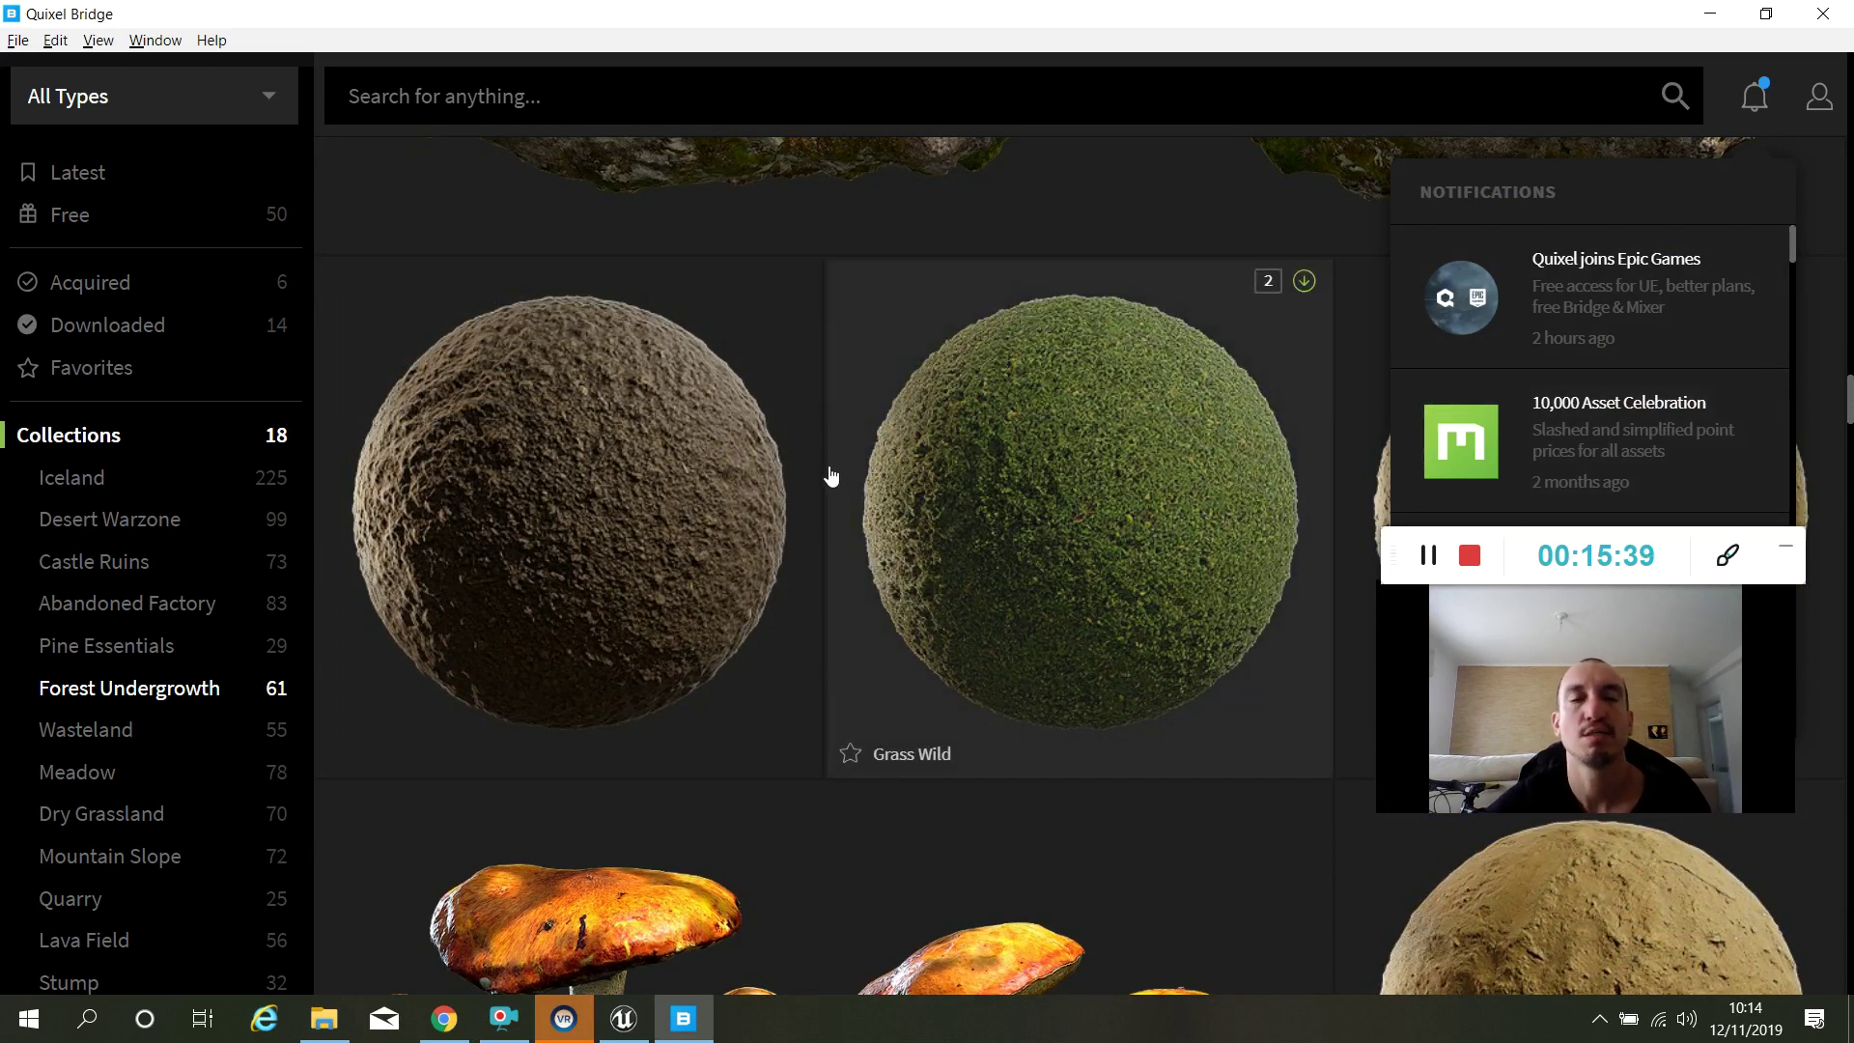
scroll(833, 473, "down", 3)
scroll(836, 449, "down", 2)
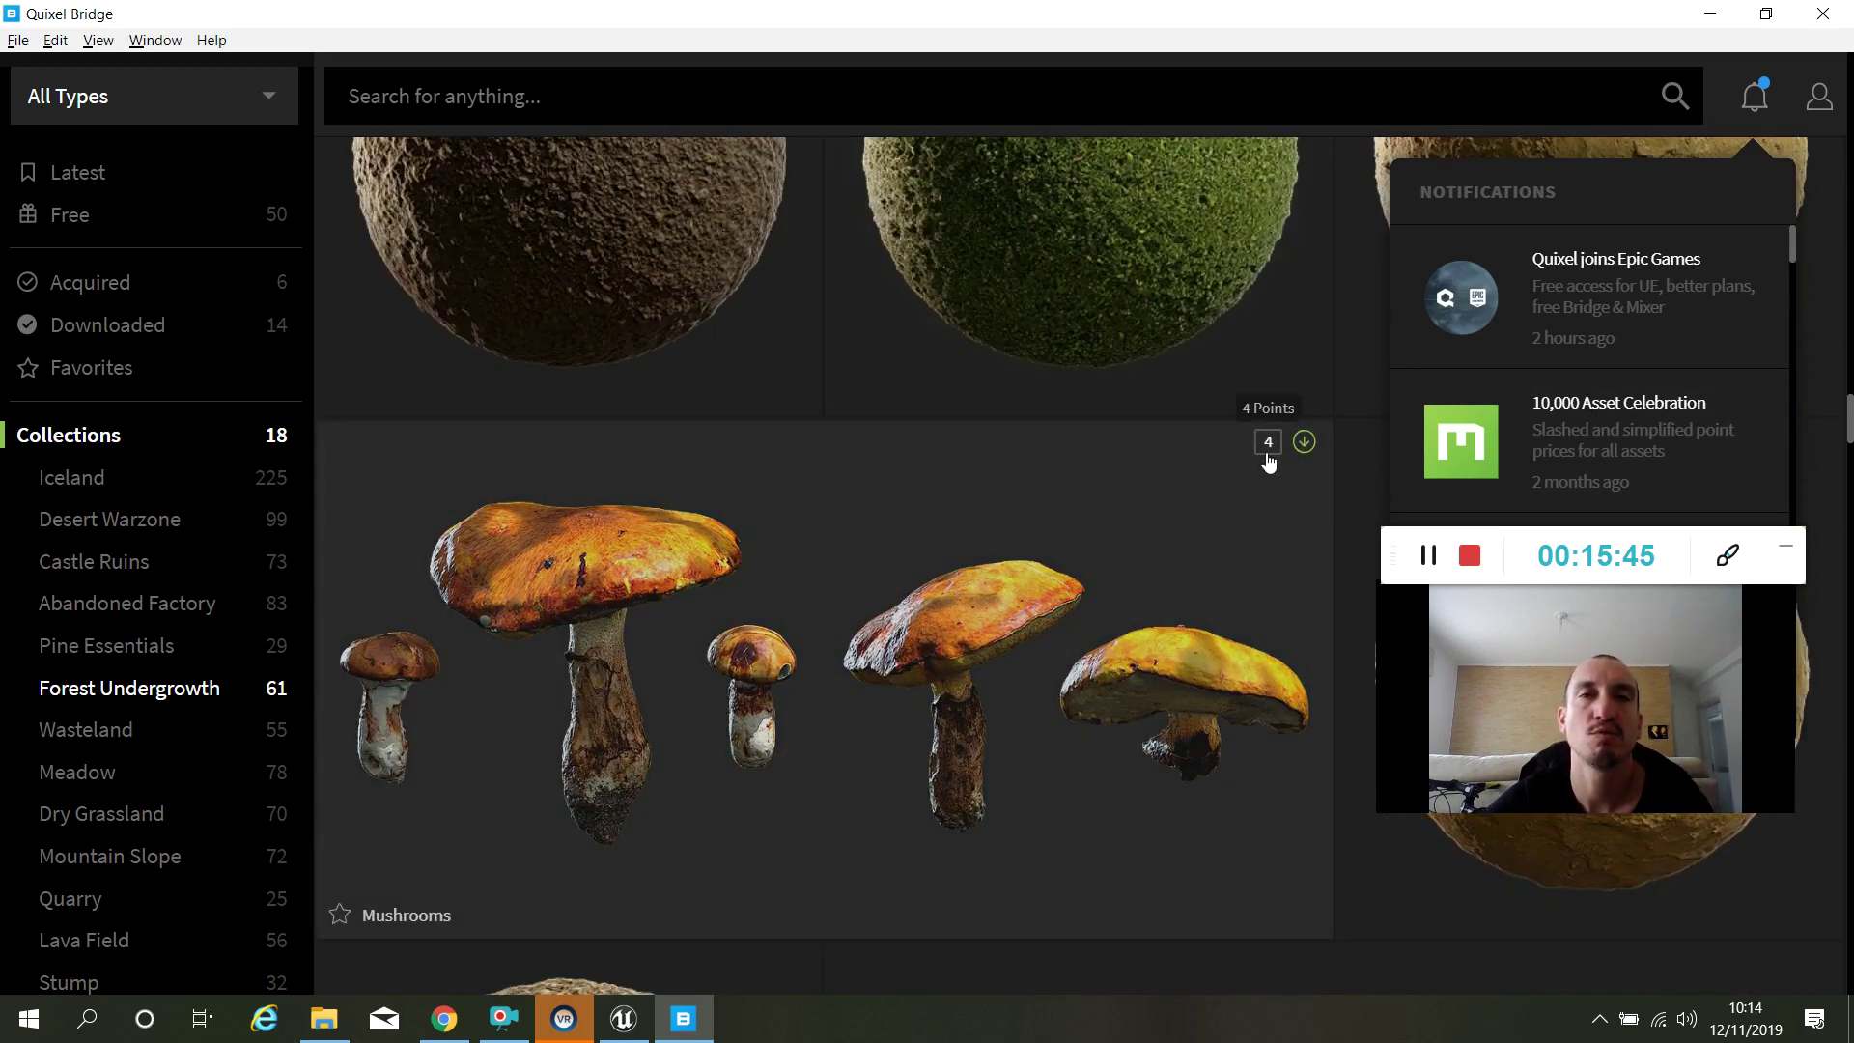
scroll(1059, 650, "down", 4)
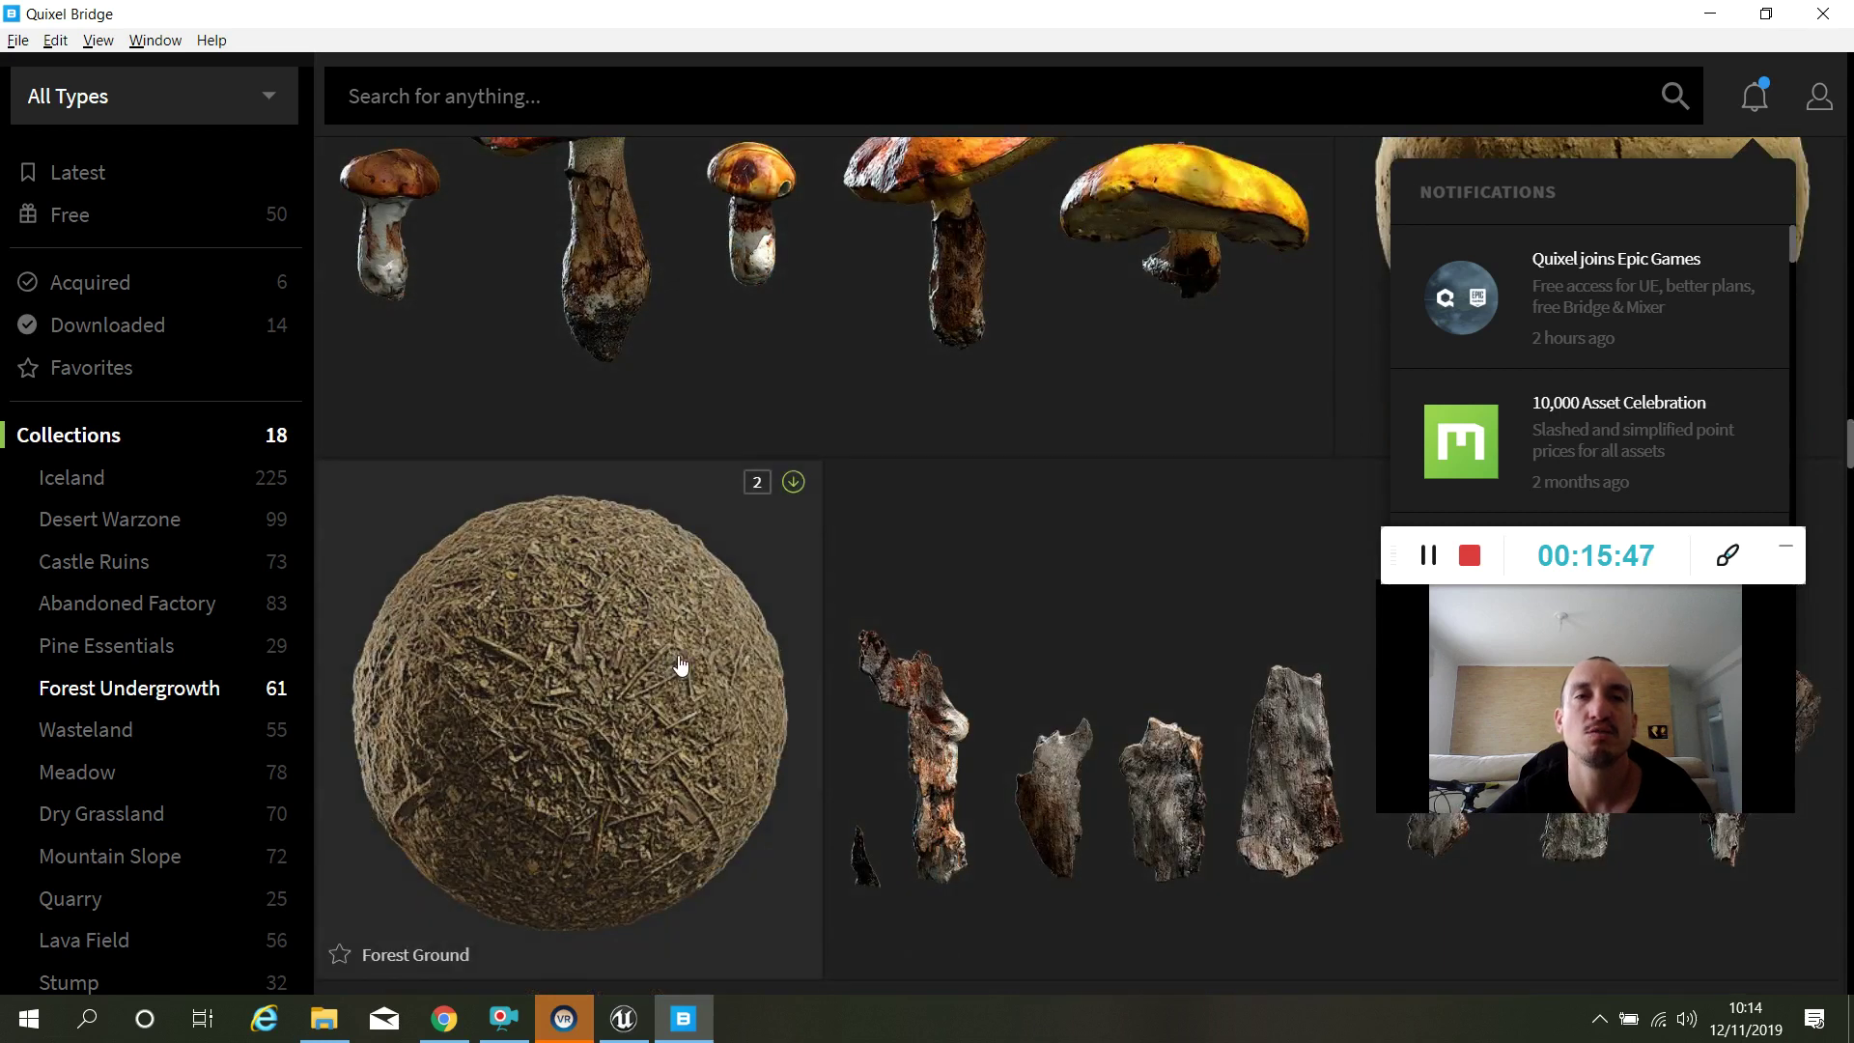
Look over the list of collections and asset categories, and view the assets of all categories.
scroll(126, 726, "down", 3)
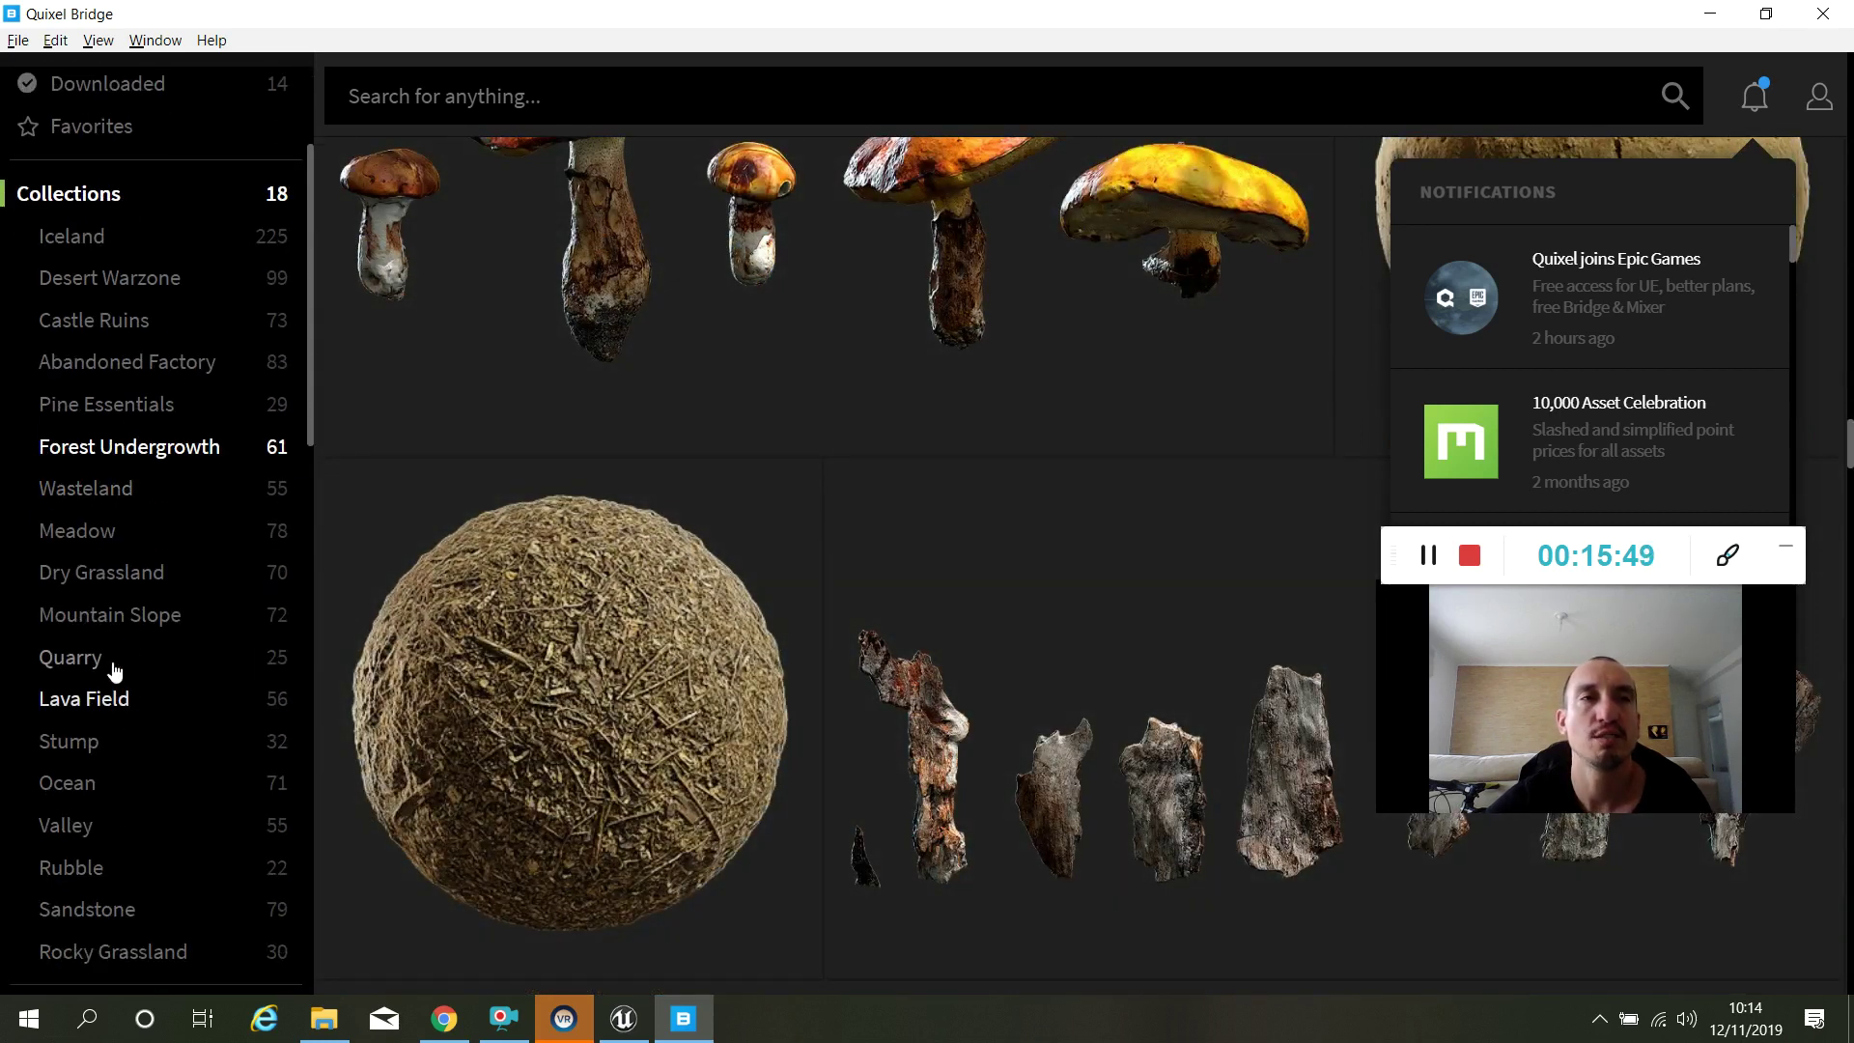
scroll(114, 671, "up", 3)
scroll(145, 550, "down", 9)
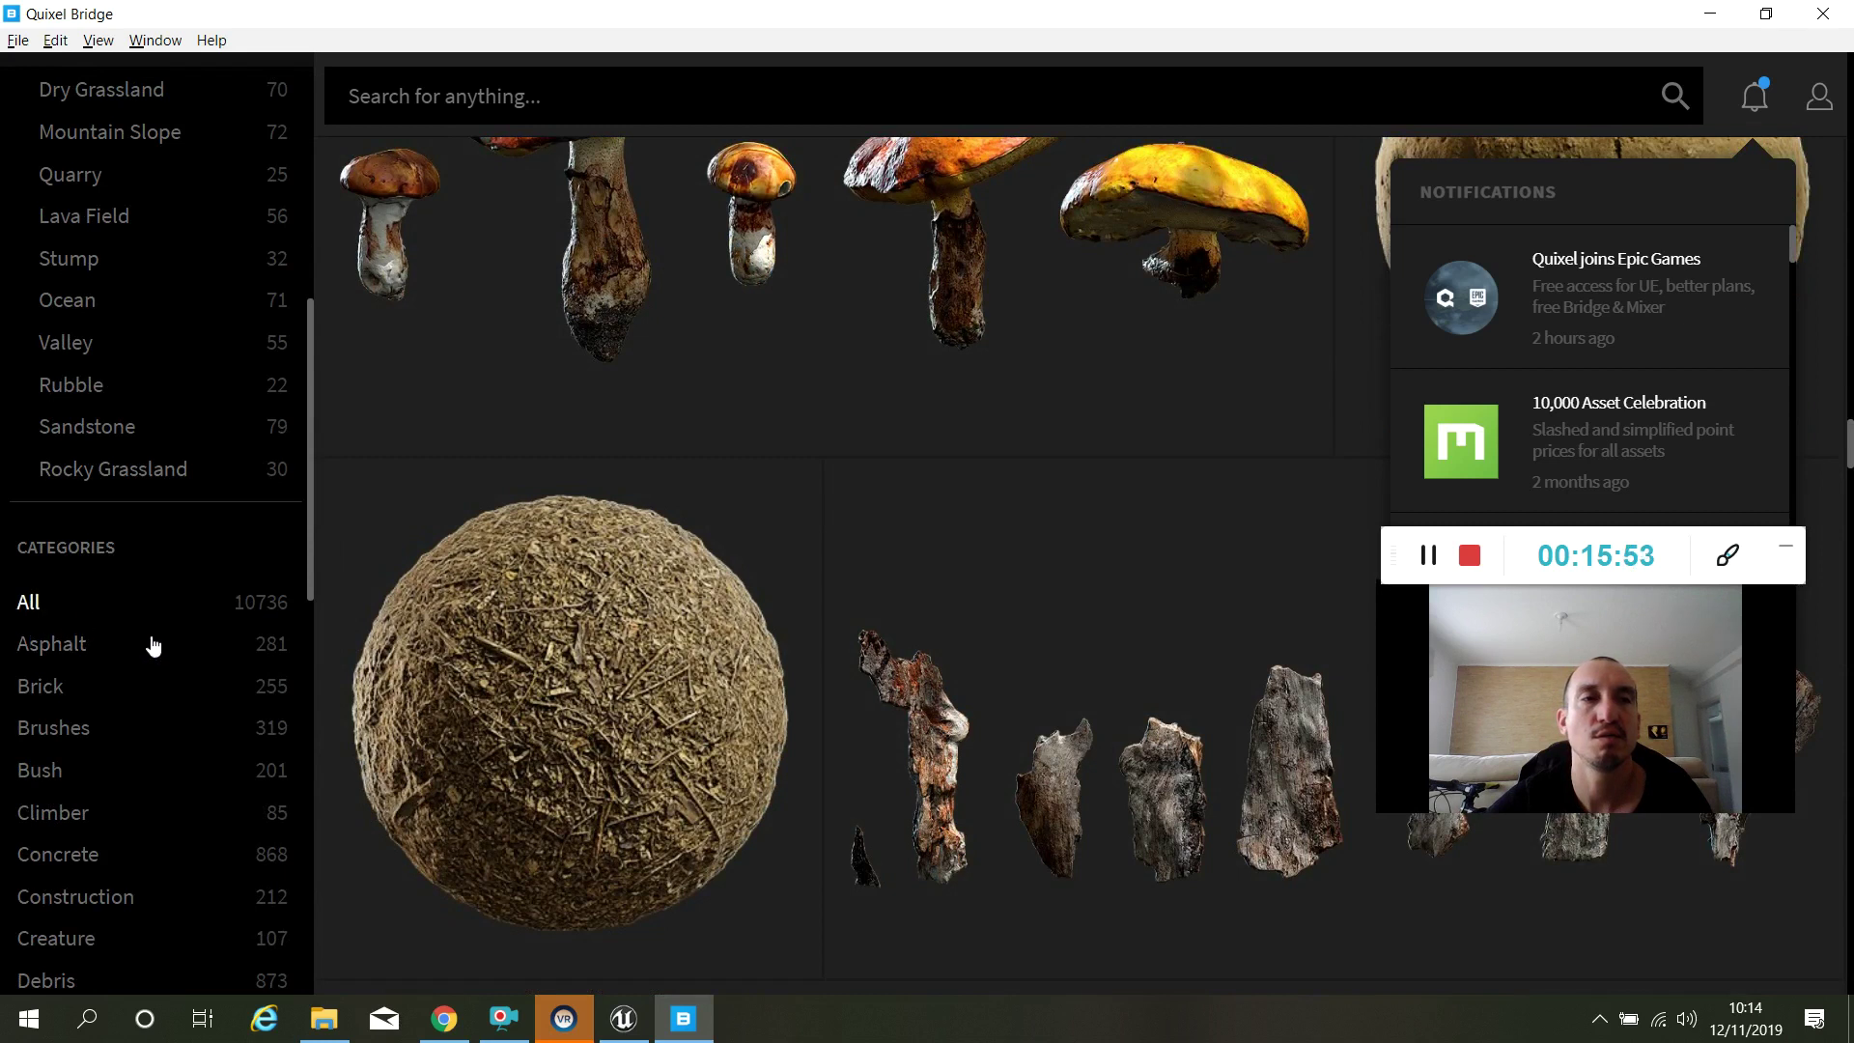
scroll(151, 645, "down", 9)
scroll(175, 662, "up", 7)
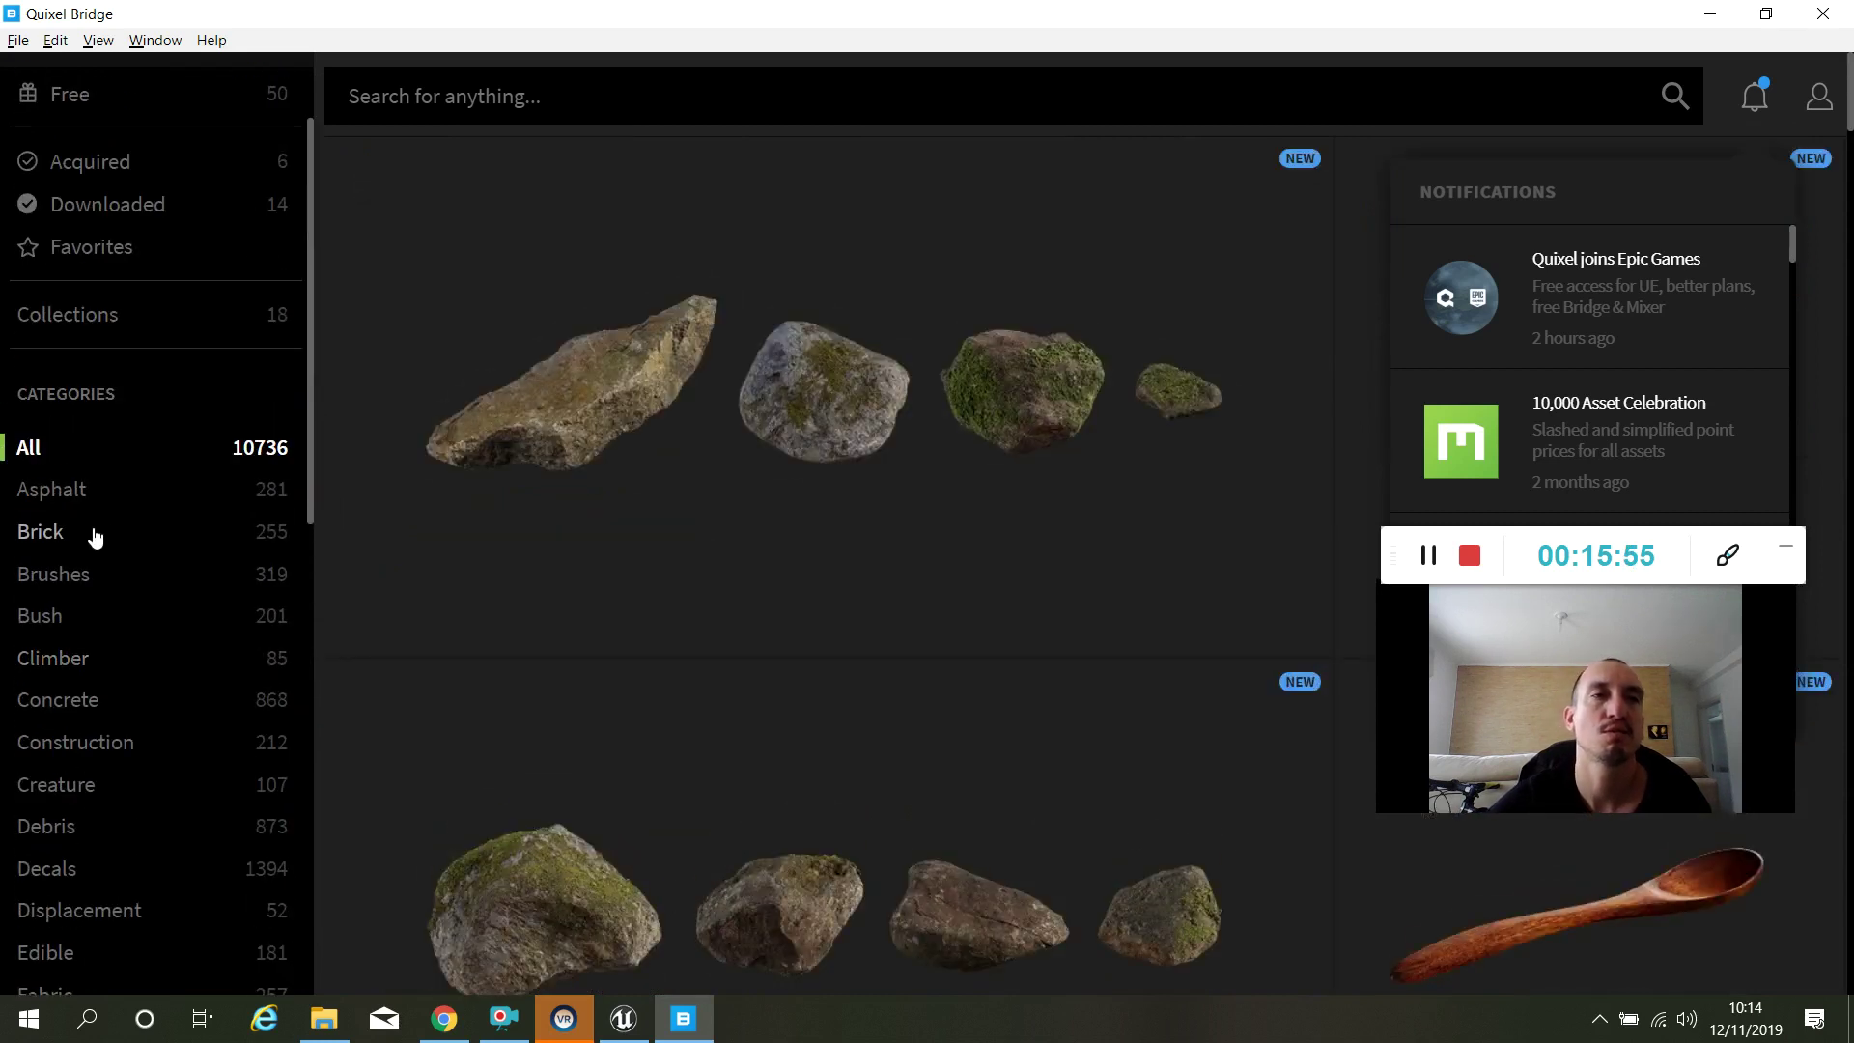
View the Asphalt category with its Coarse, Cracked and Dried subcategories, and the Brushes category.
left_click(76, 493)
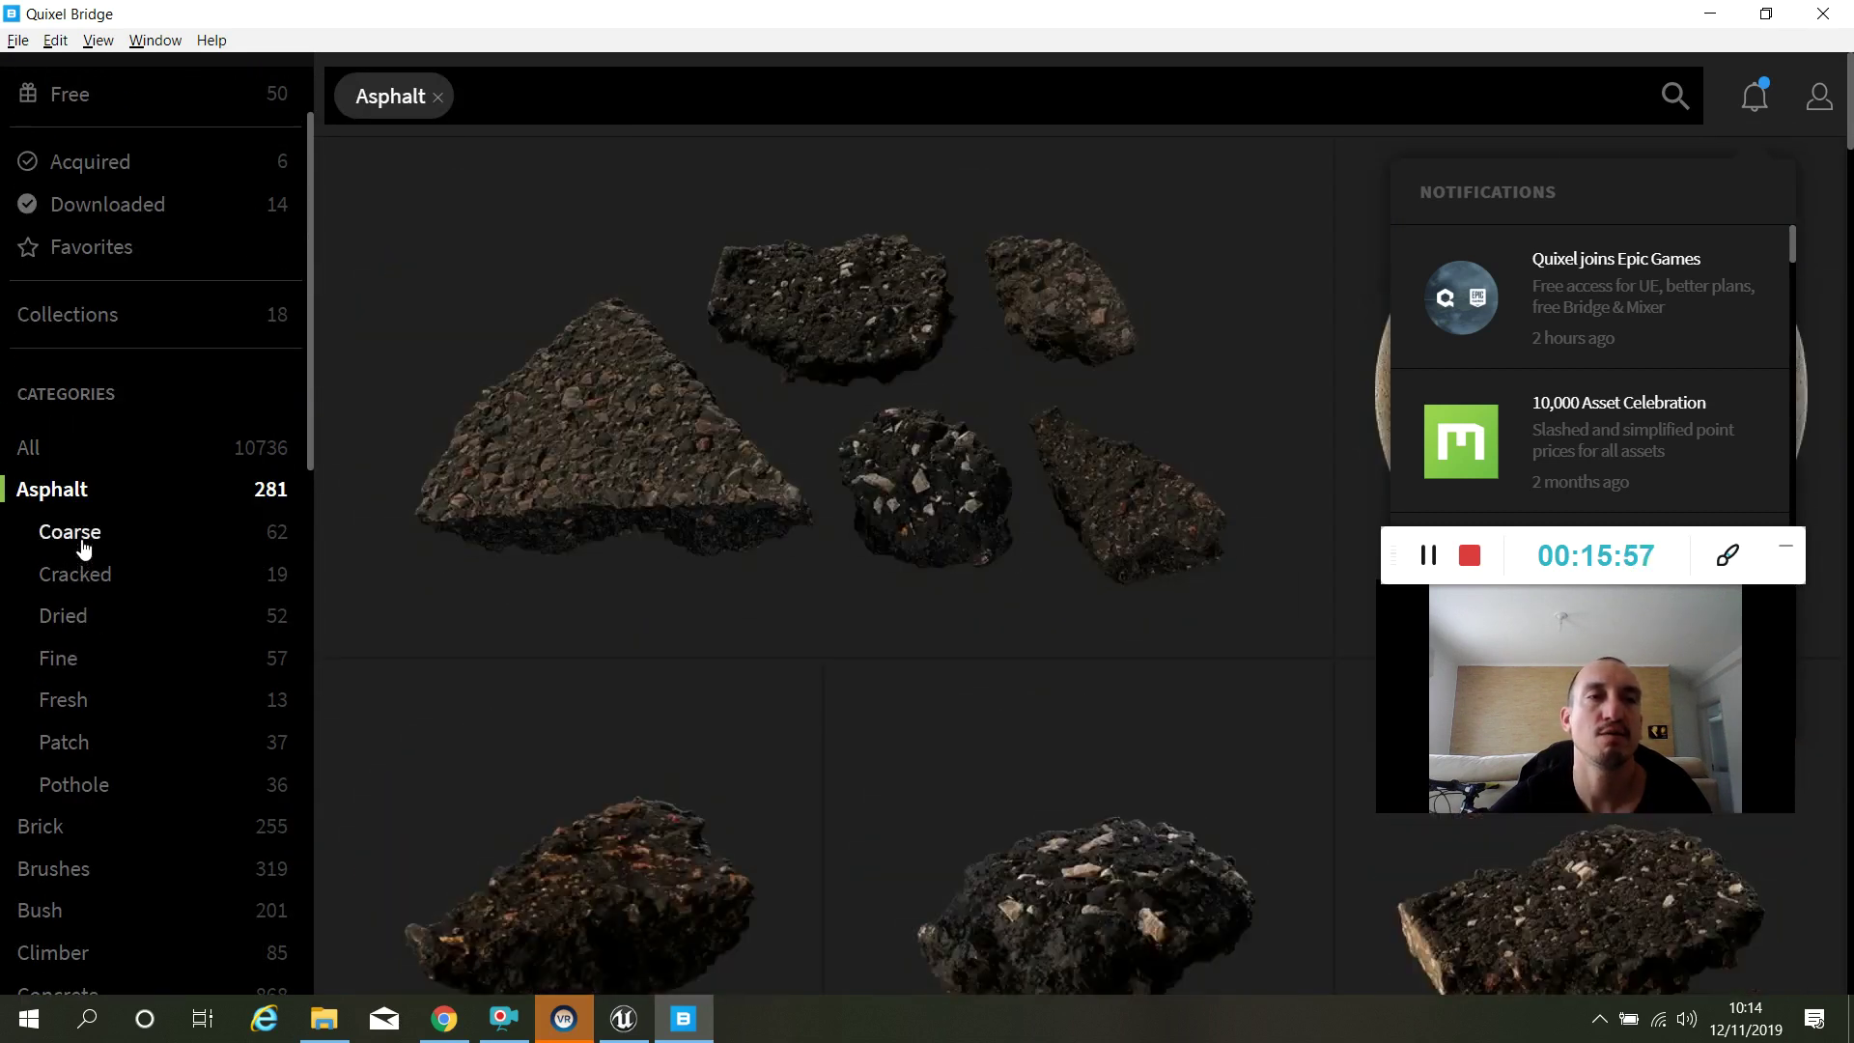
left_click(81, 534)
left_click(79, 585)
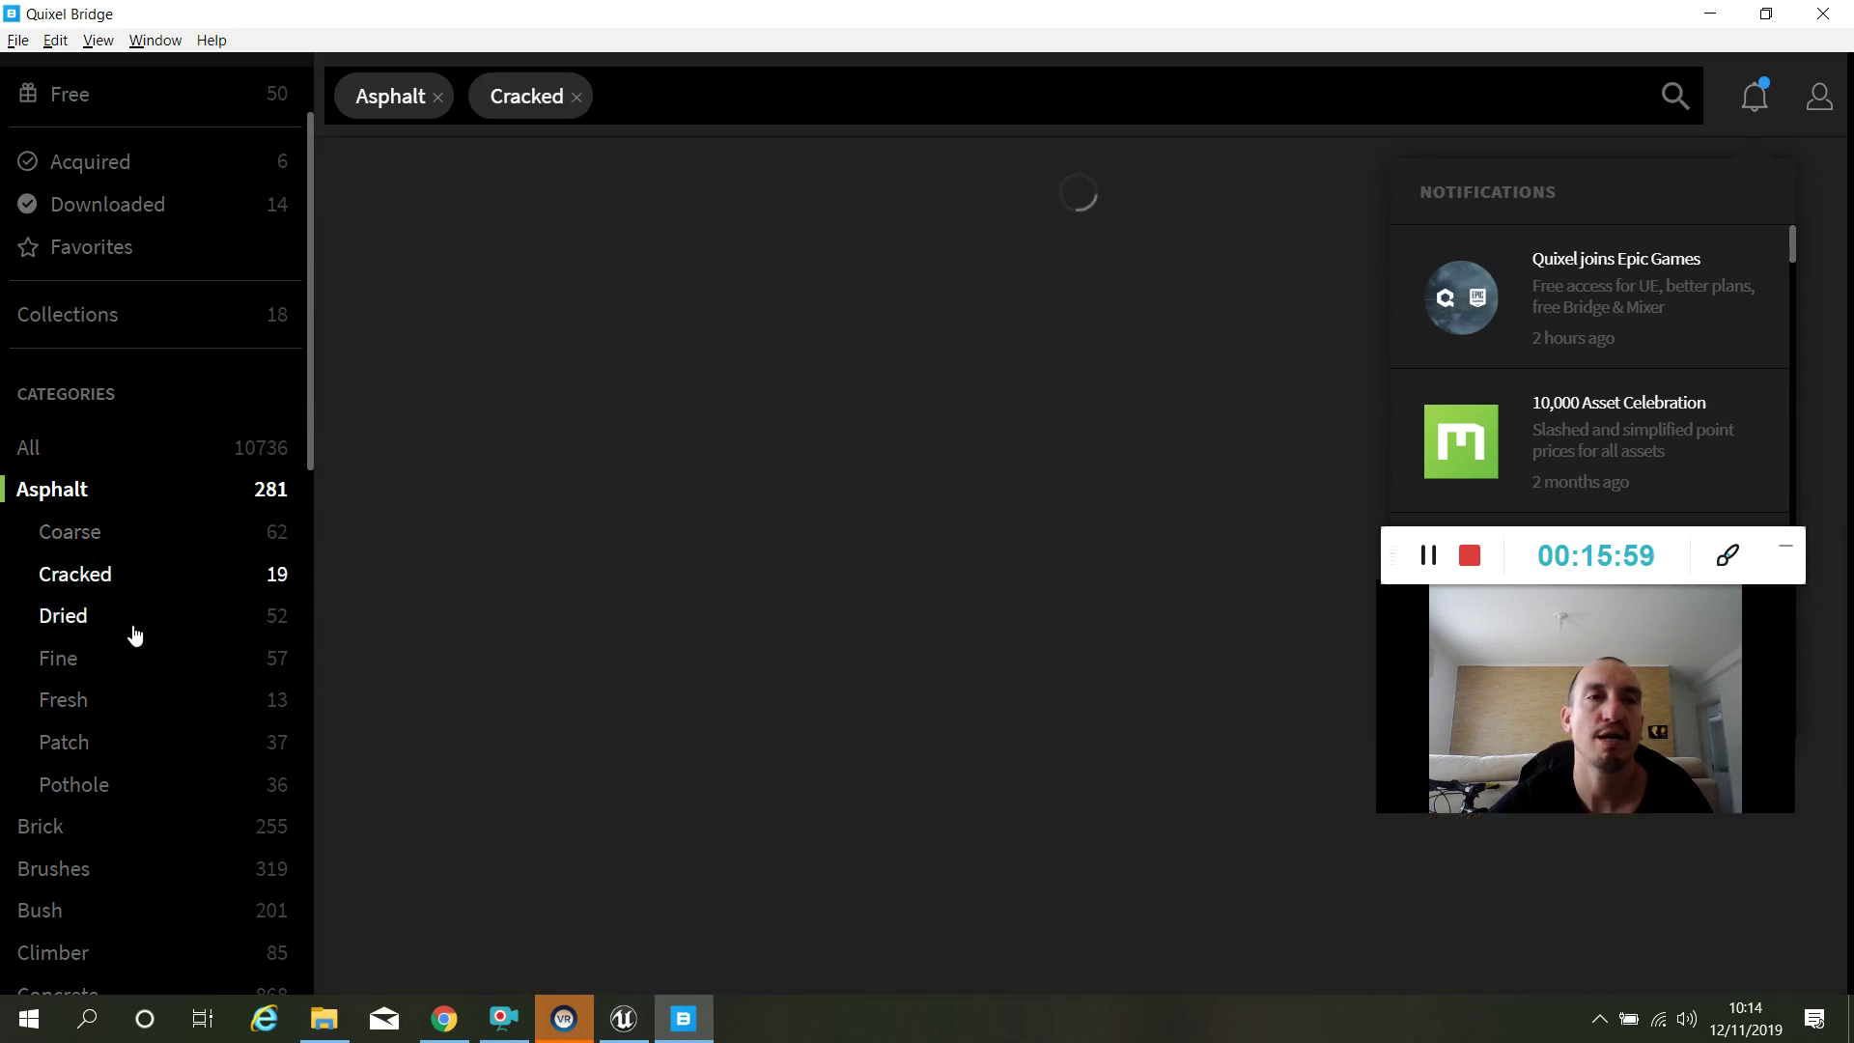
left_click(193, 608)
scroll(165, 641, "down", 5)
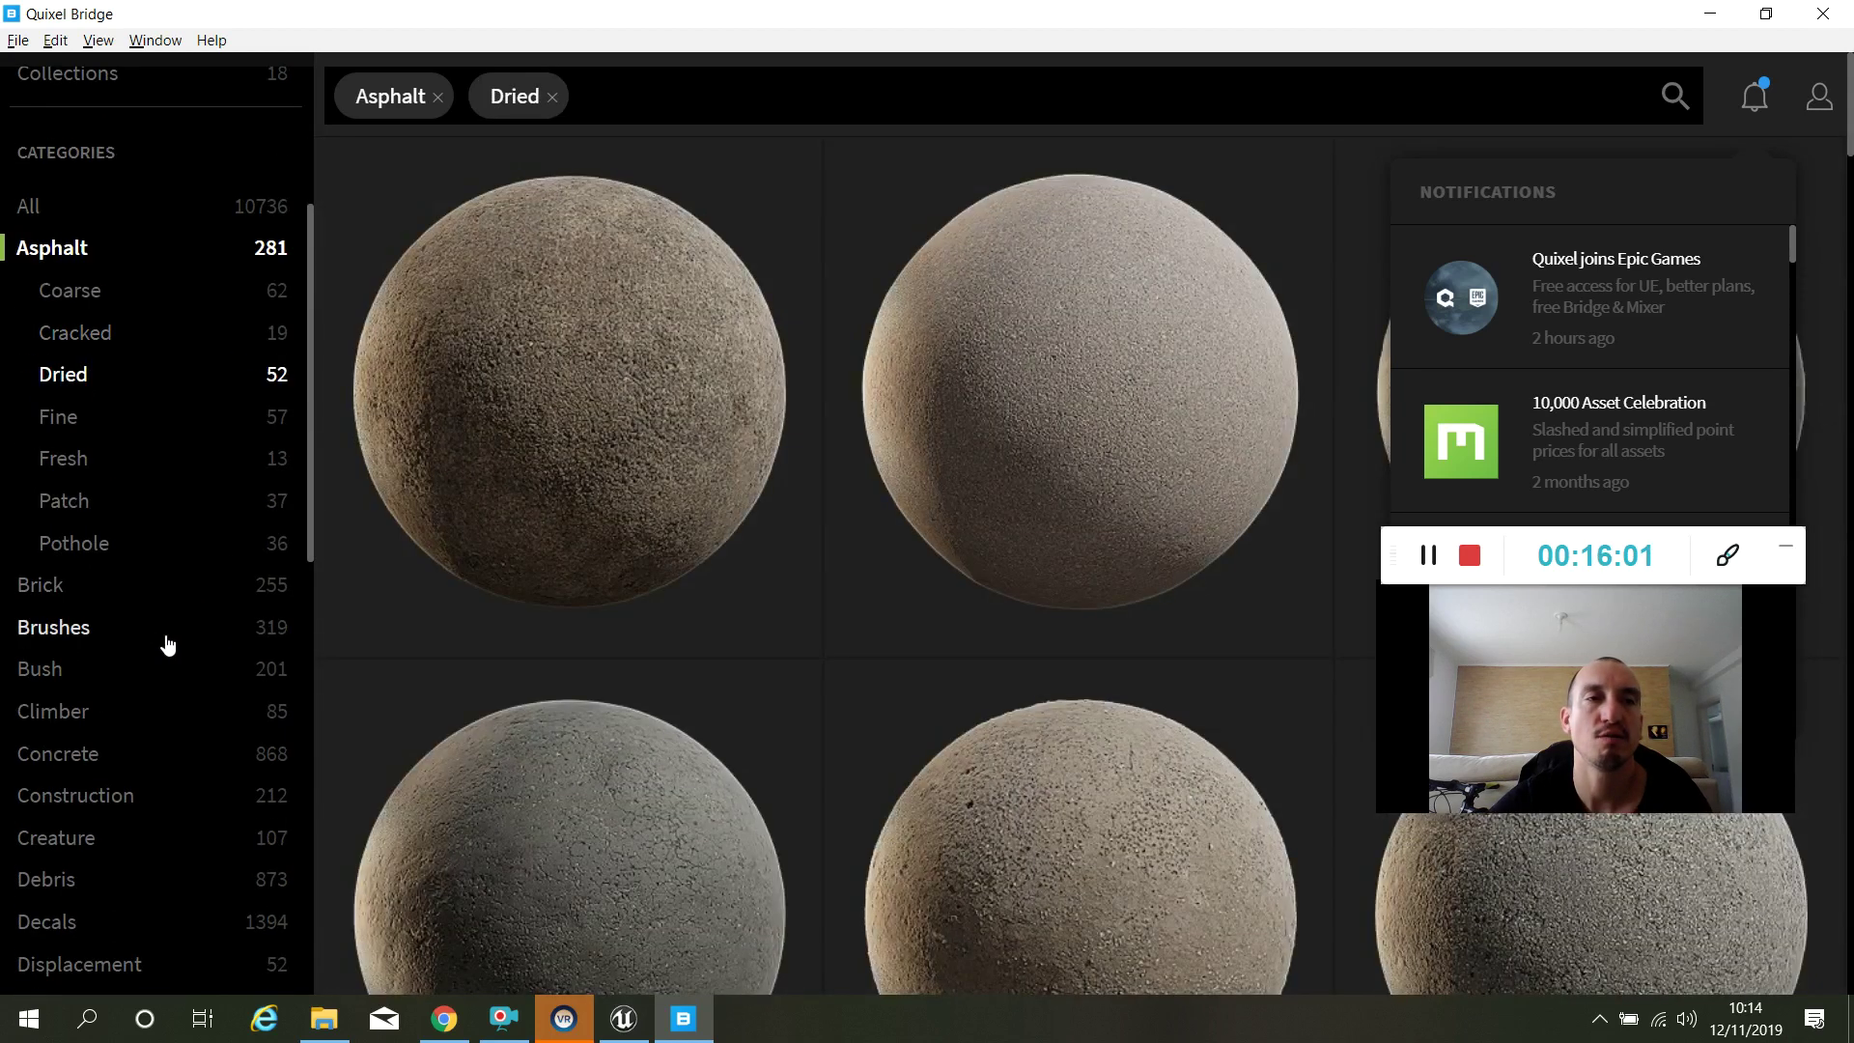
left_click(67, 386)
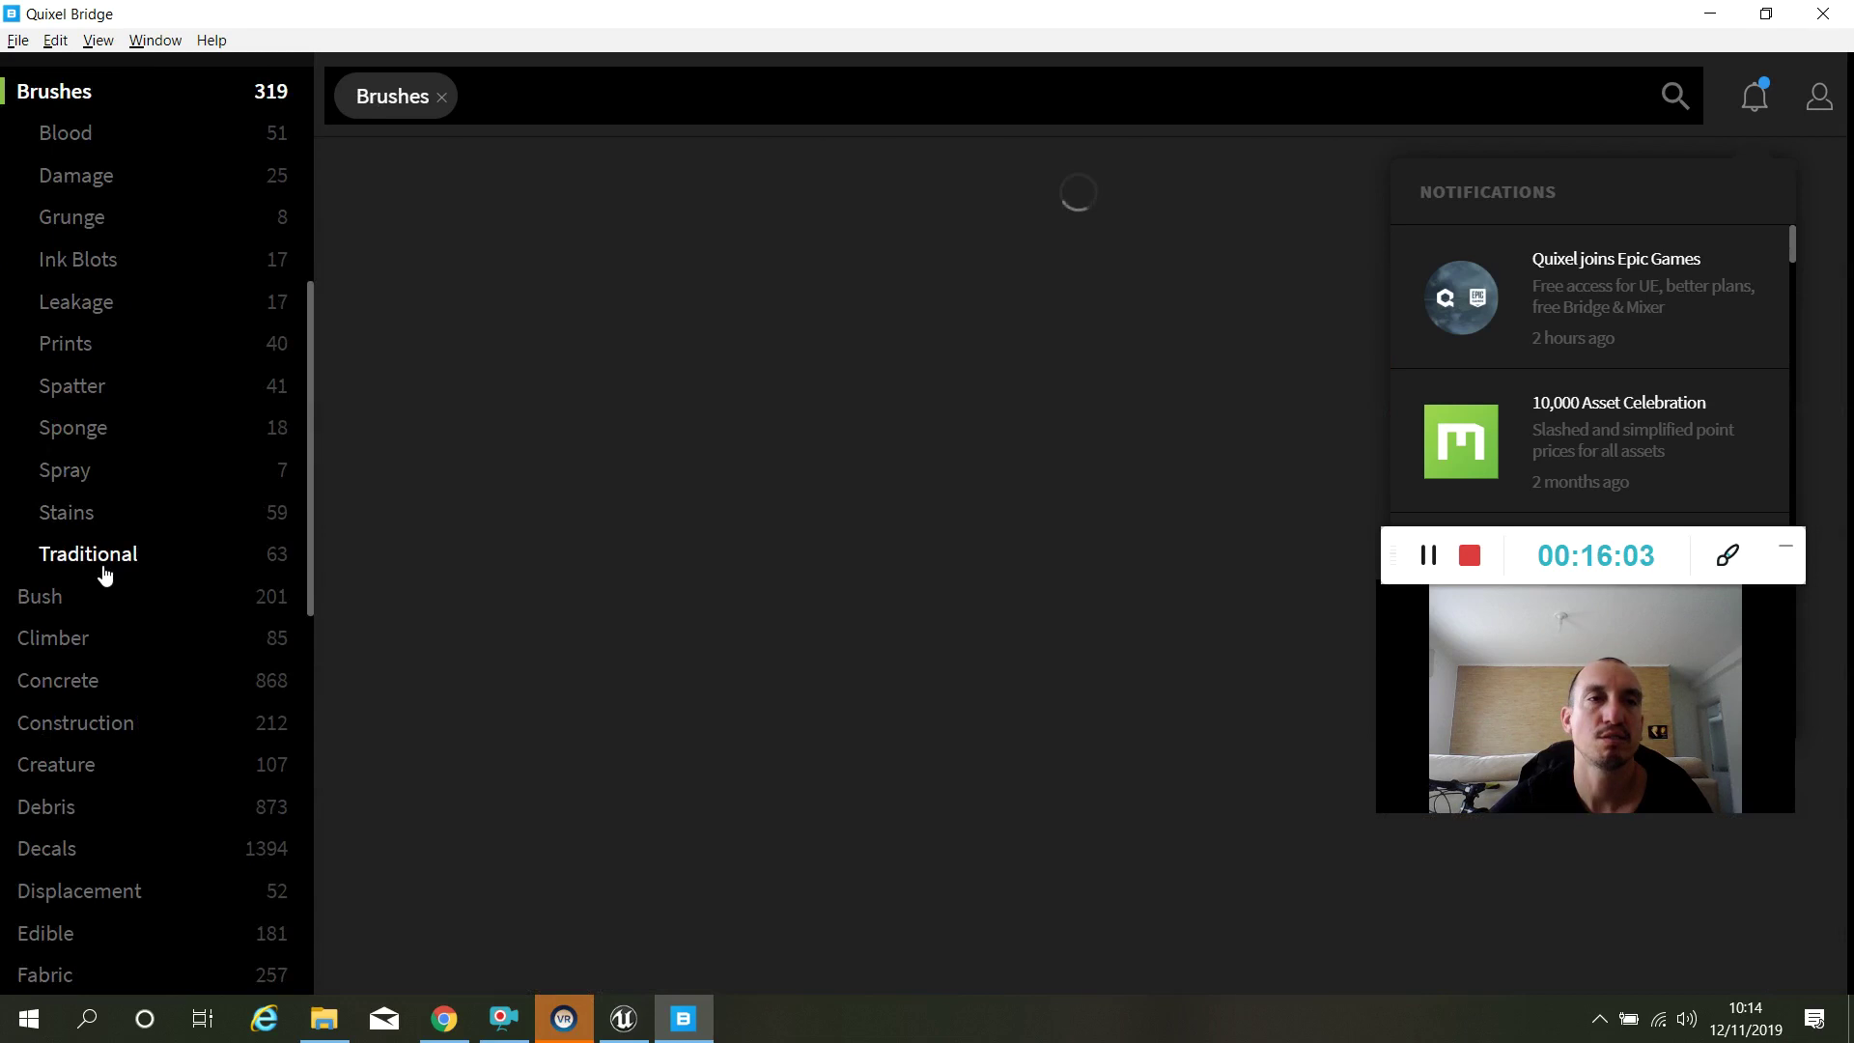
Open the Grass category and look through its plant and surface assets.
scroll(116, 637, "down", 5)
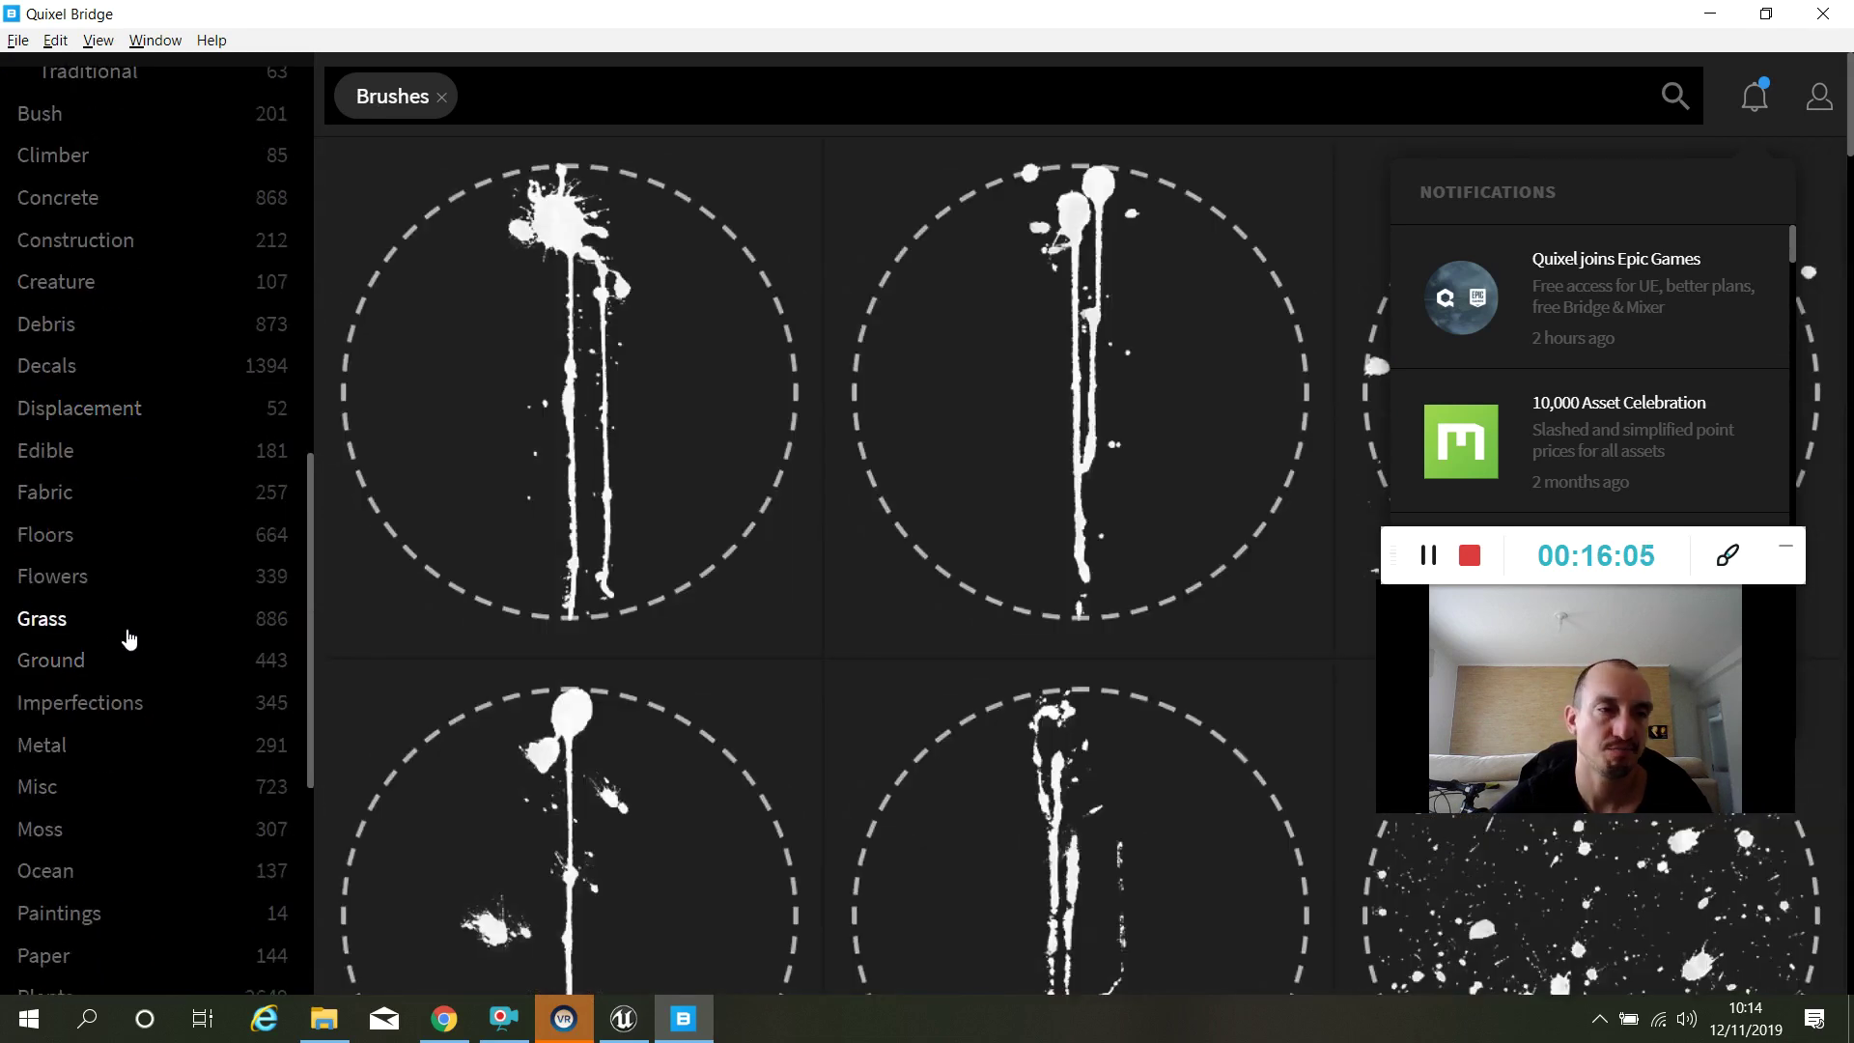
scroll(128, 640, "down", 3)
left_click(60, 386)
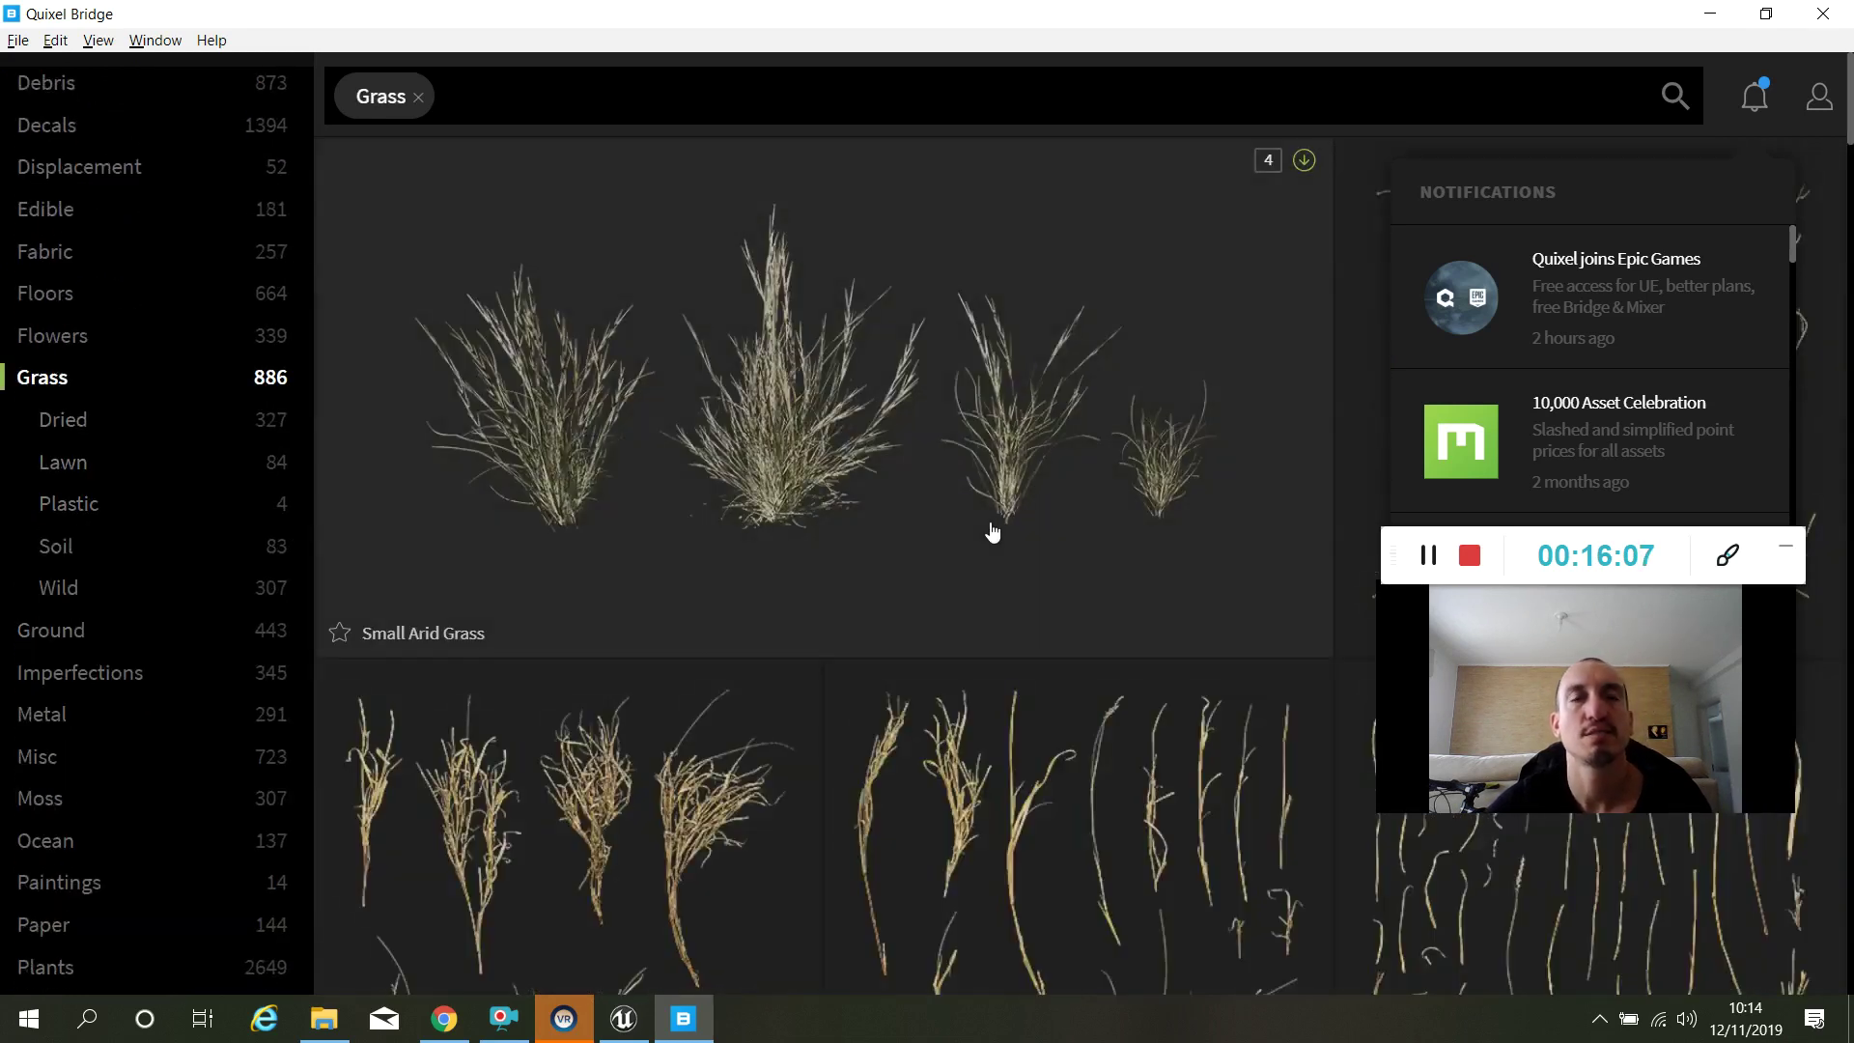
scroll(747, 547, "down", 10)
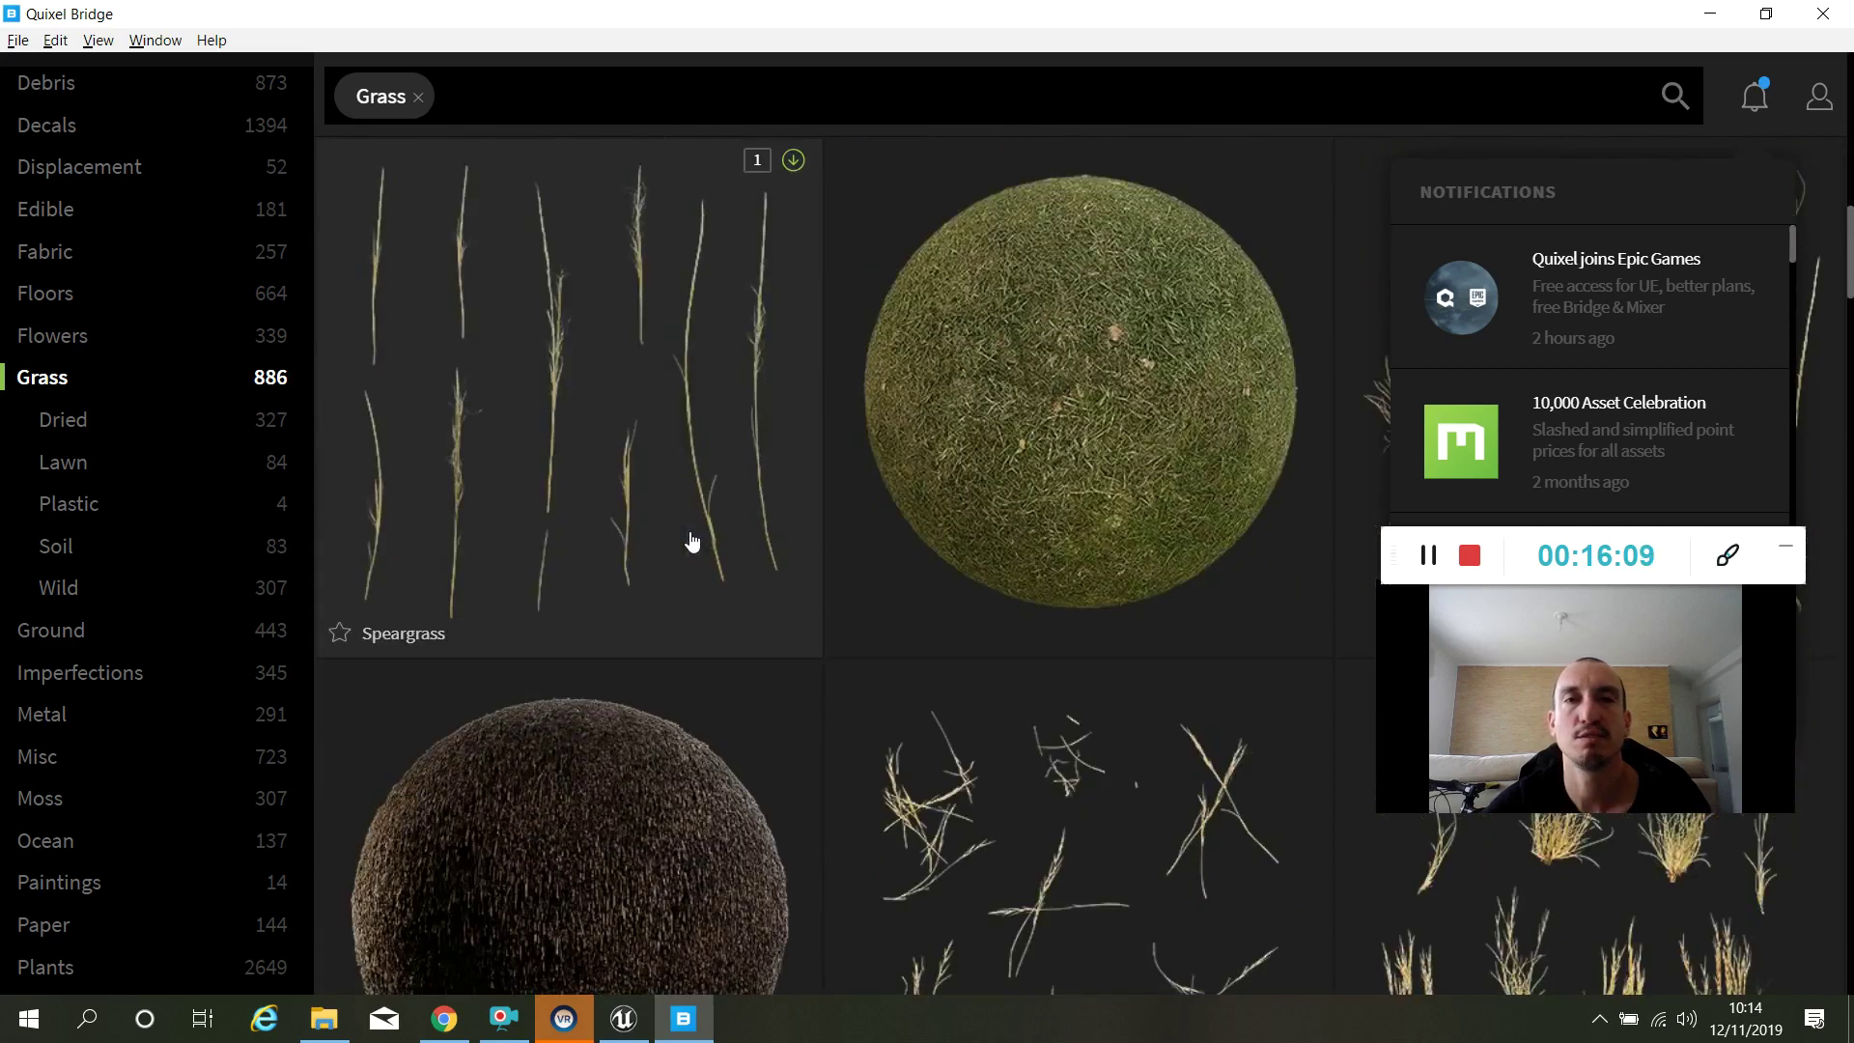
scroll(889, 623, "down", 10)
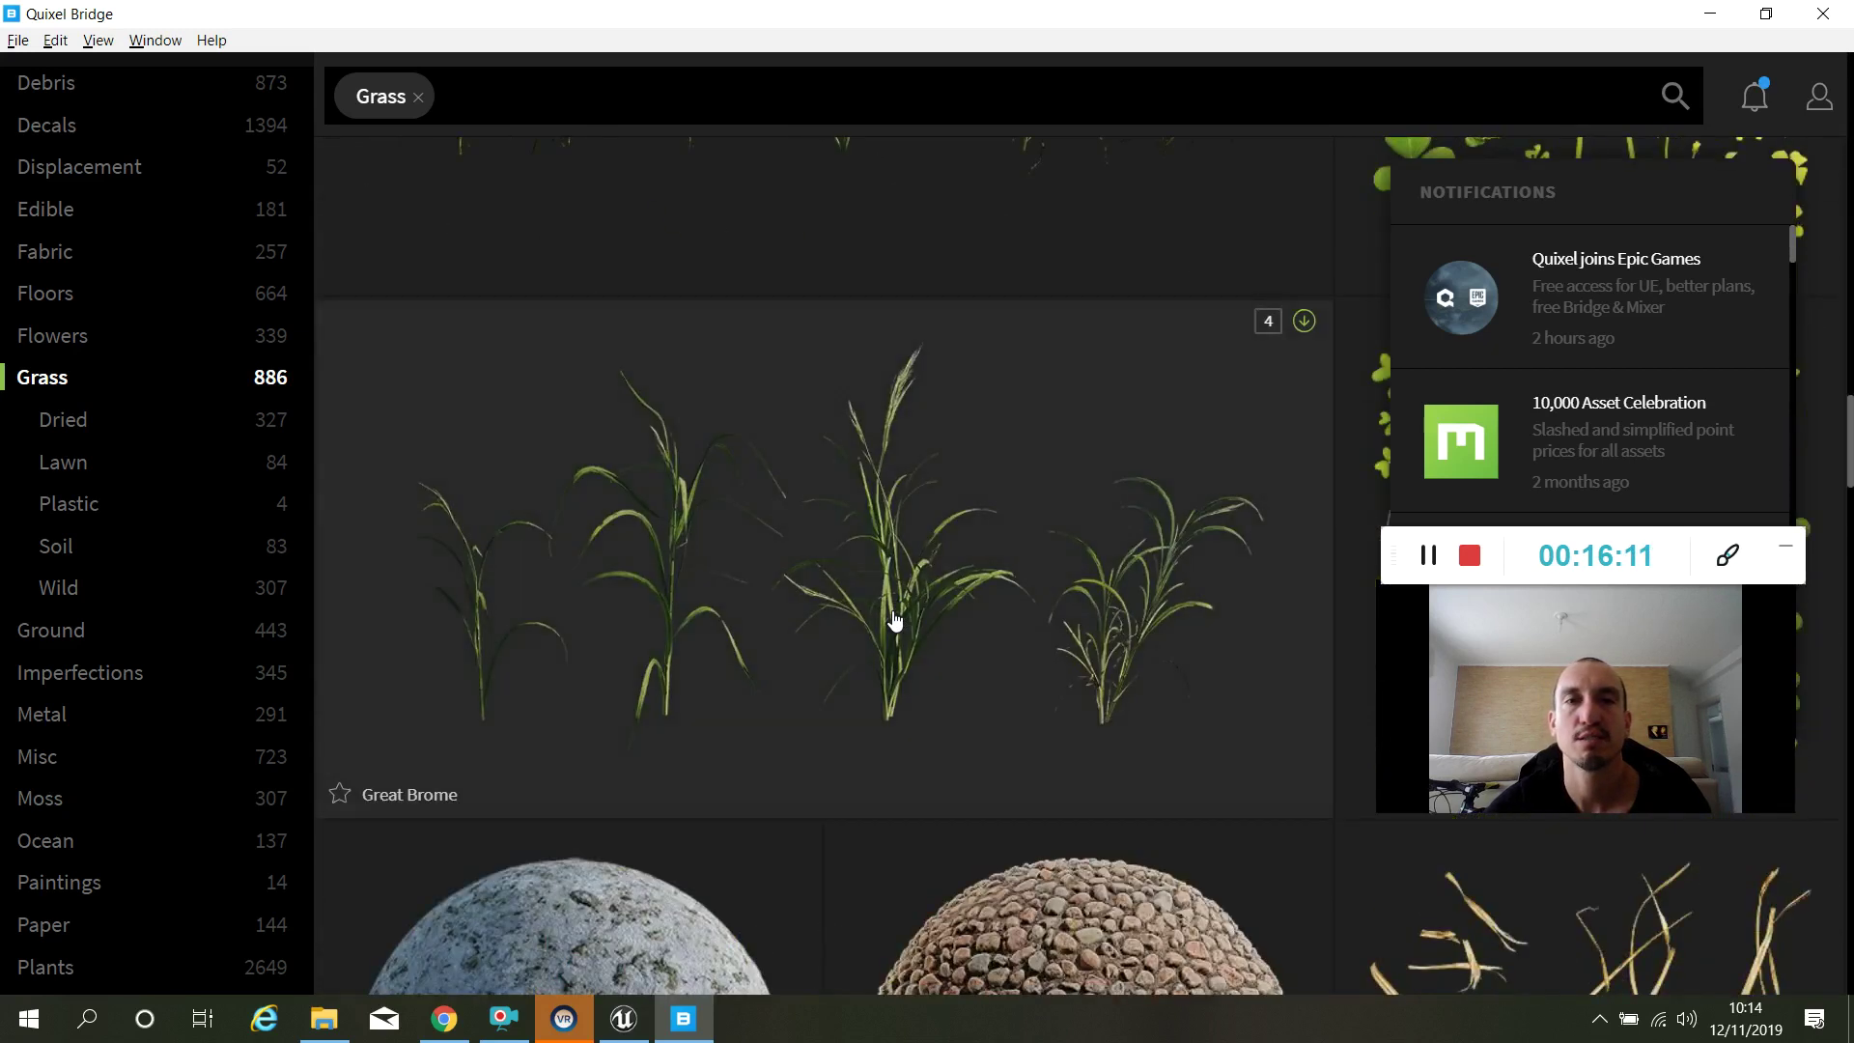
scroll(896, 632, "down", 10)
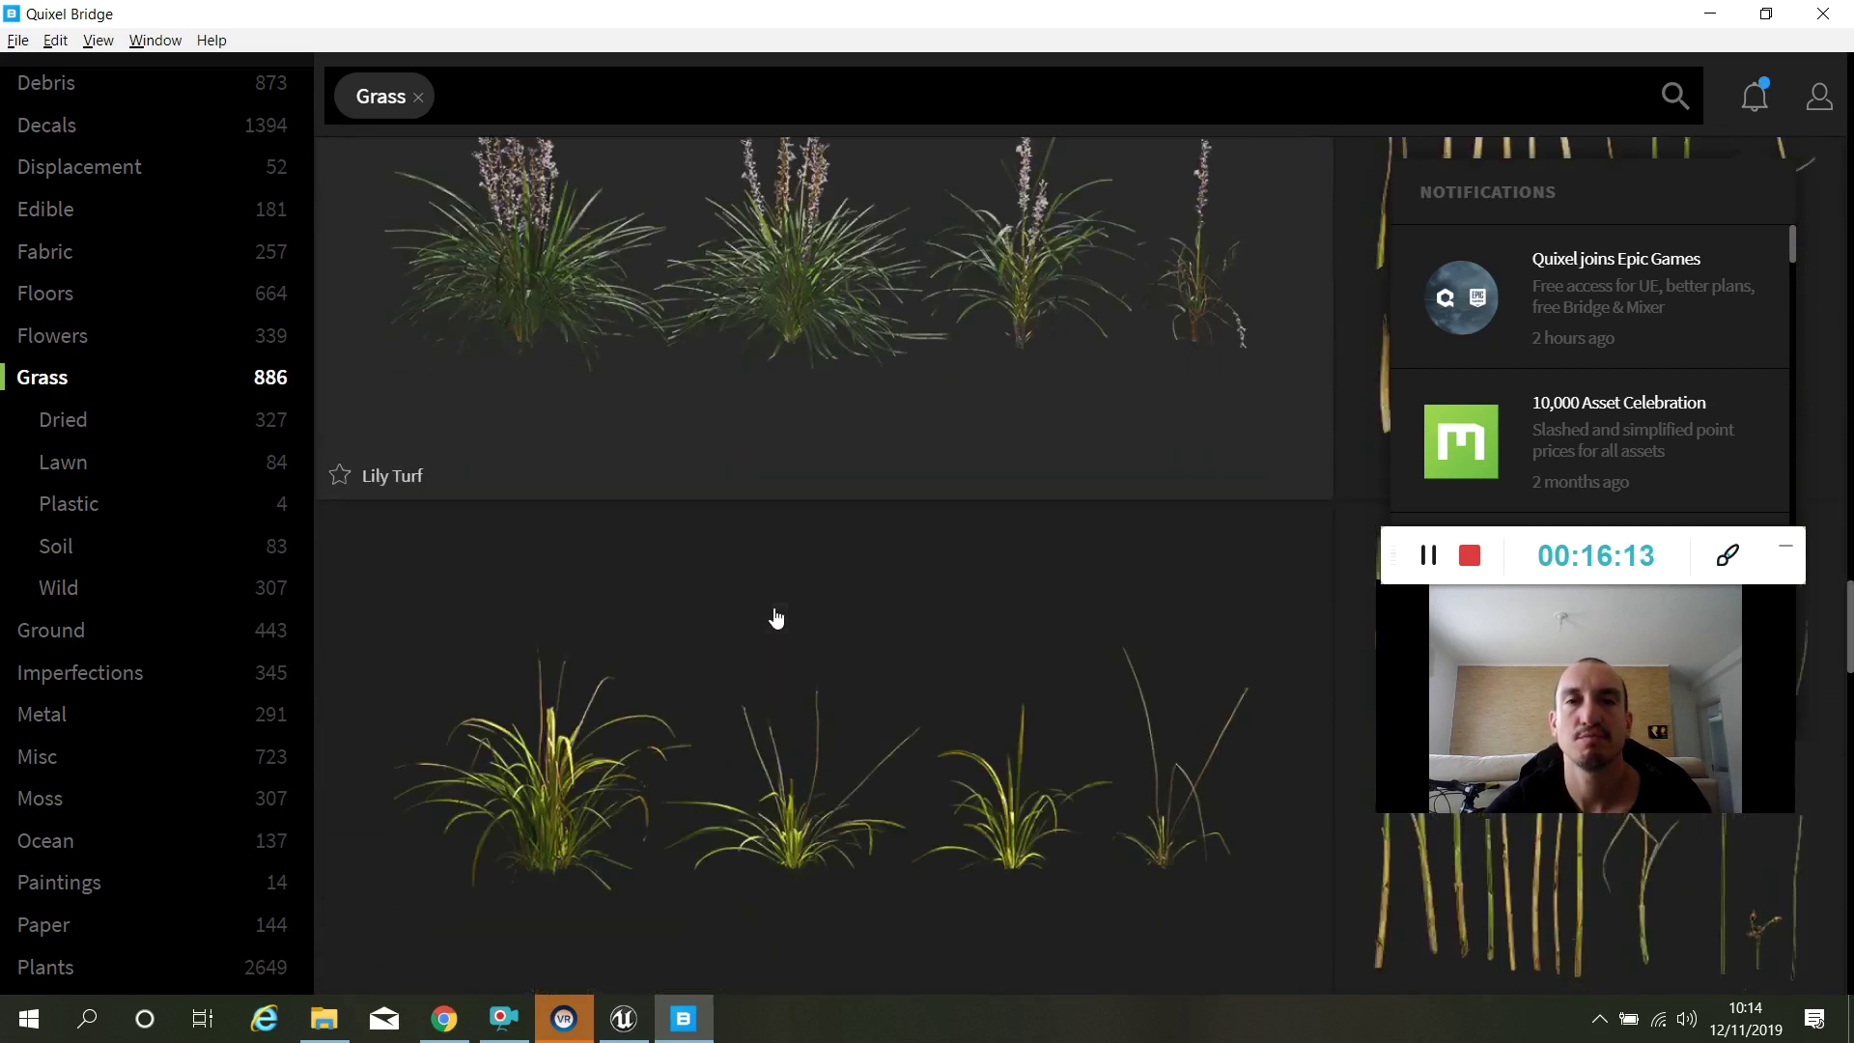
scroll(776, 616, "down", 3)
Open the Wood category and look through its stumps, trunks and wooden objects.
scroll(70, 685, "down", 5)
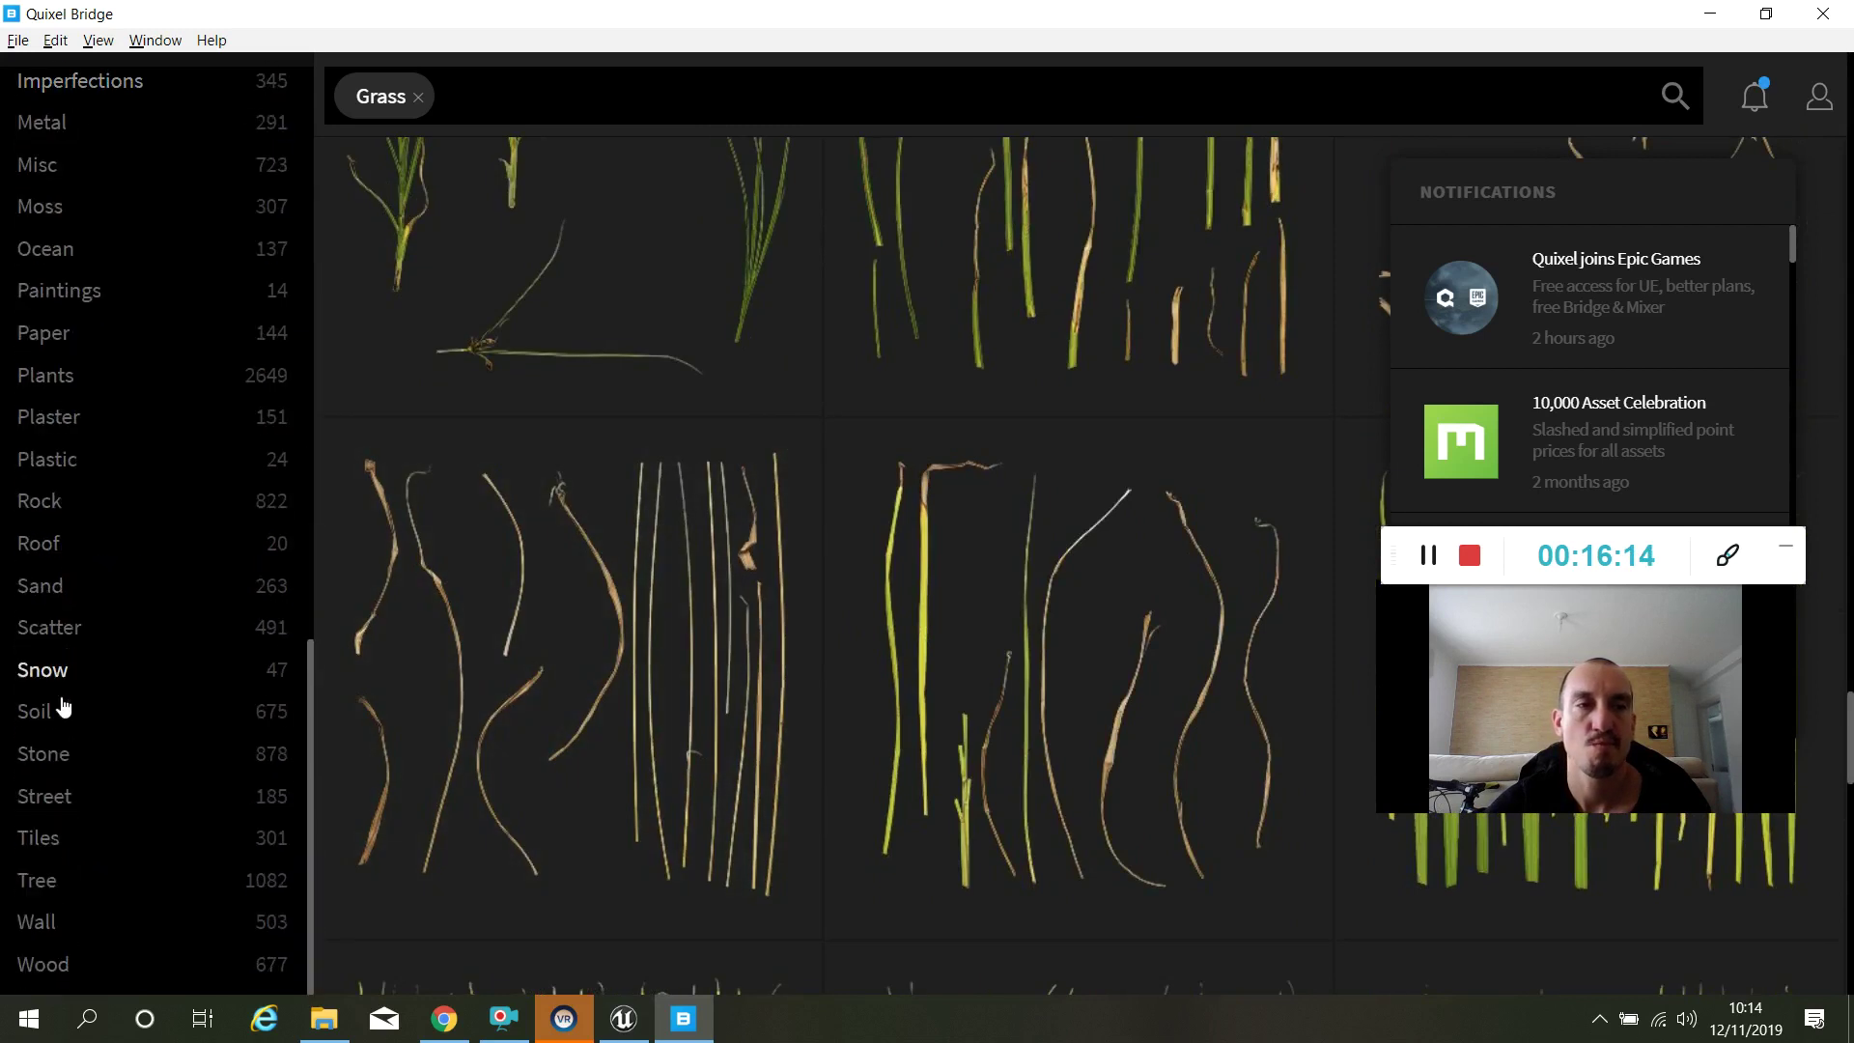
left_click(65, 966)
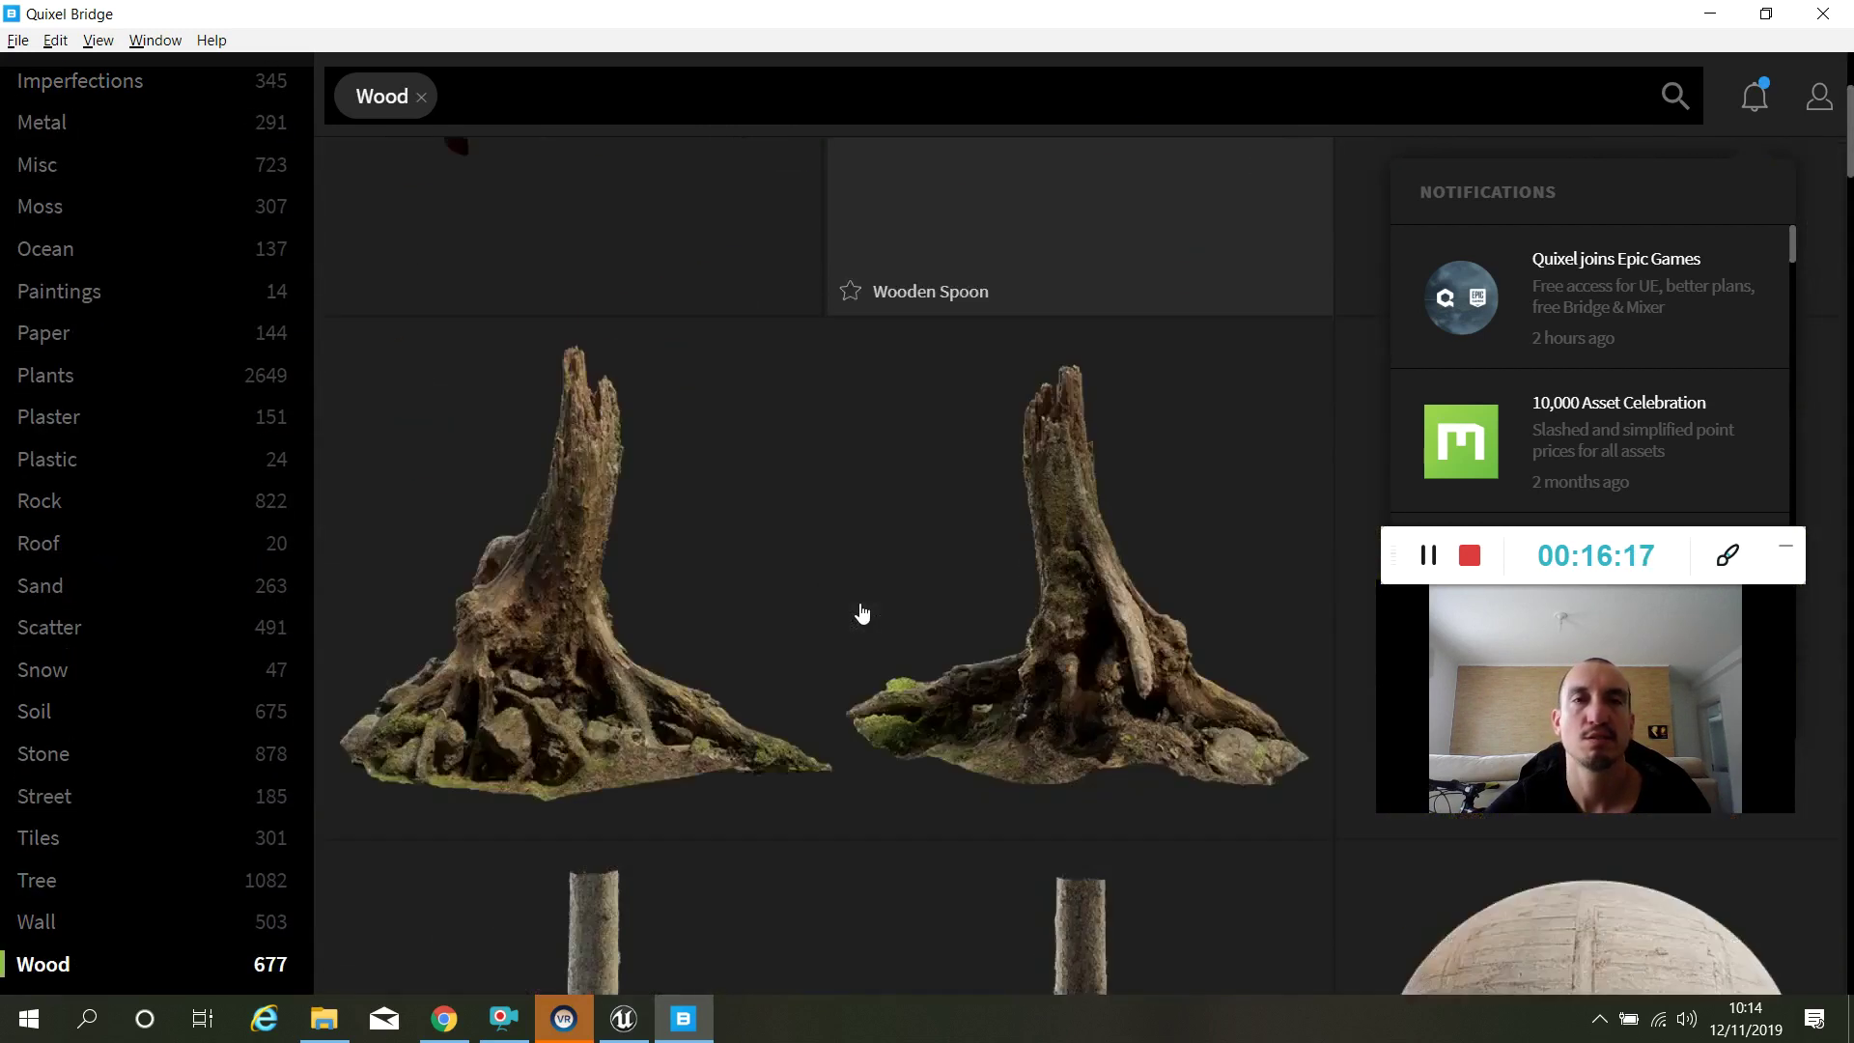
scroll(862, 605, "down", 12)
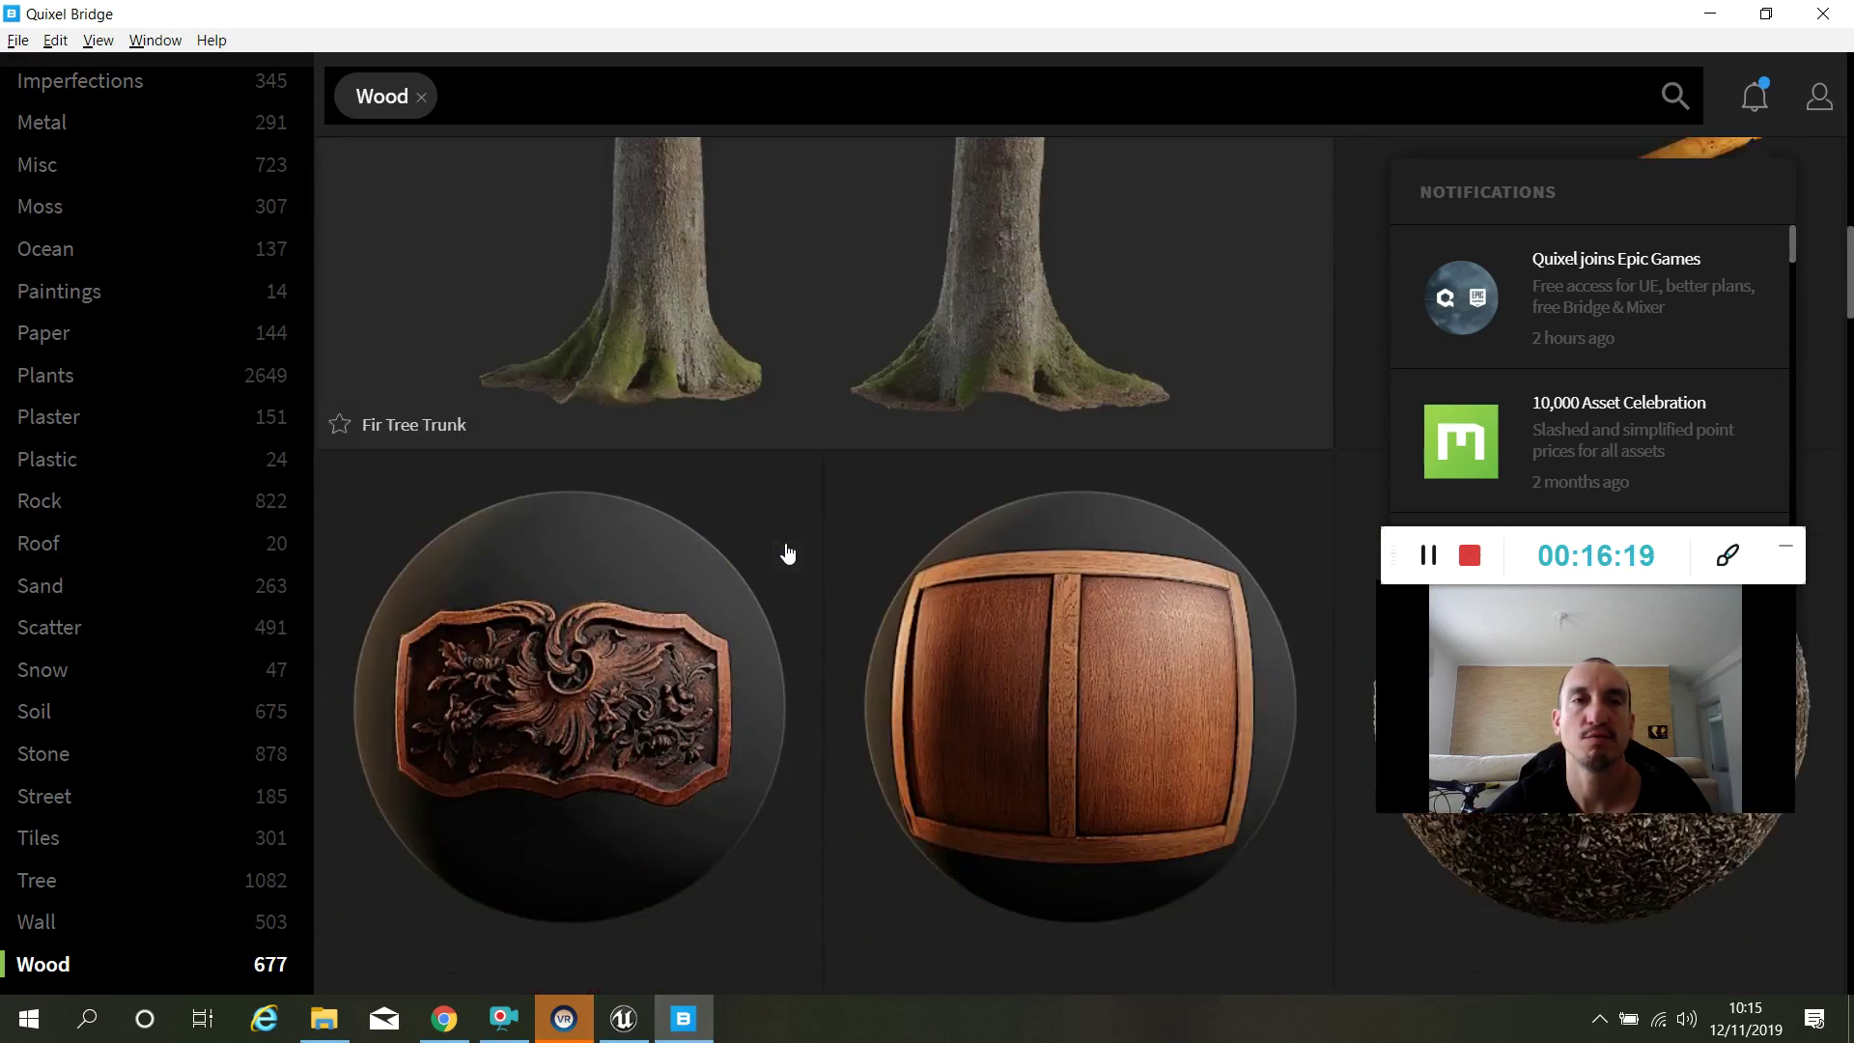
scroll(806, 546, "down", 10)
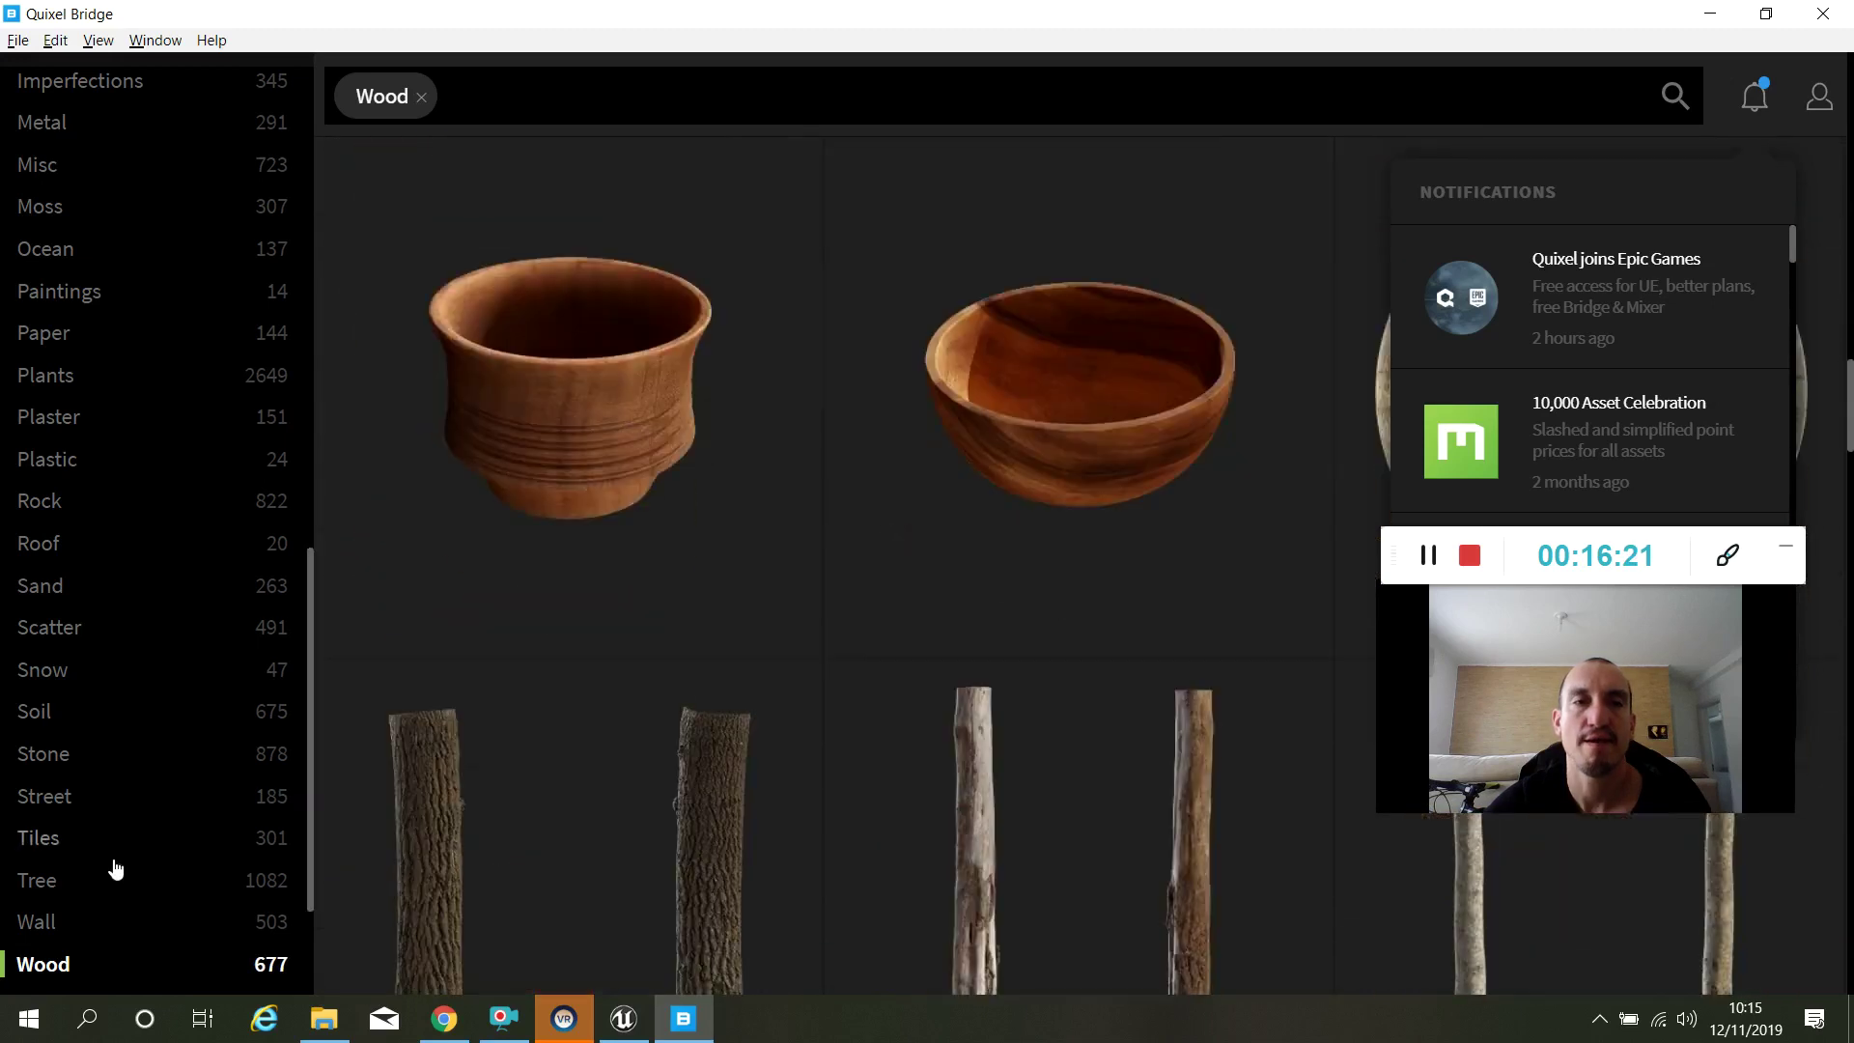
Look through the Wall category's surfaces and open the Tree category.
left_click(42, 922)
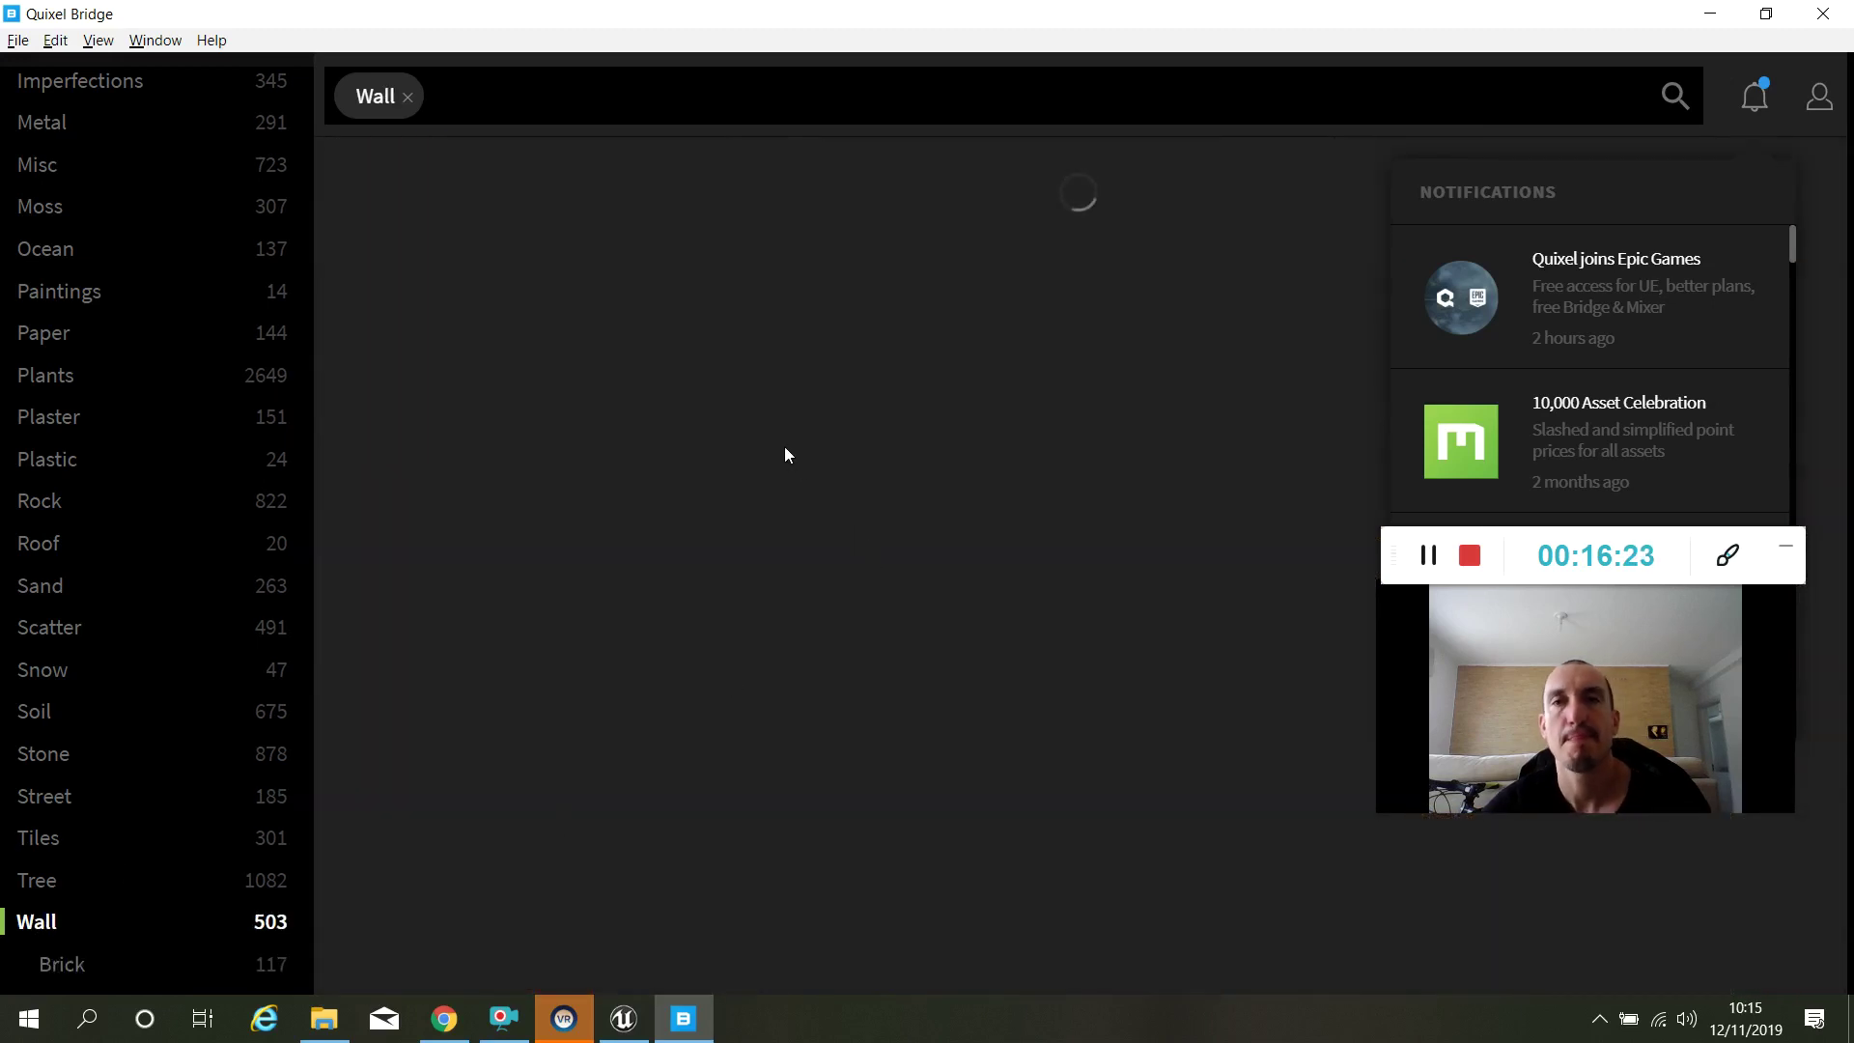
scroll(786, 452, "down", 7)
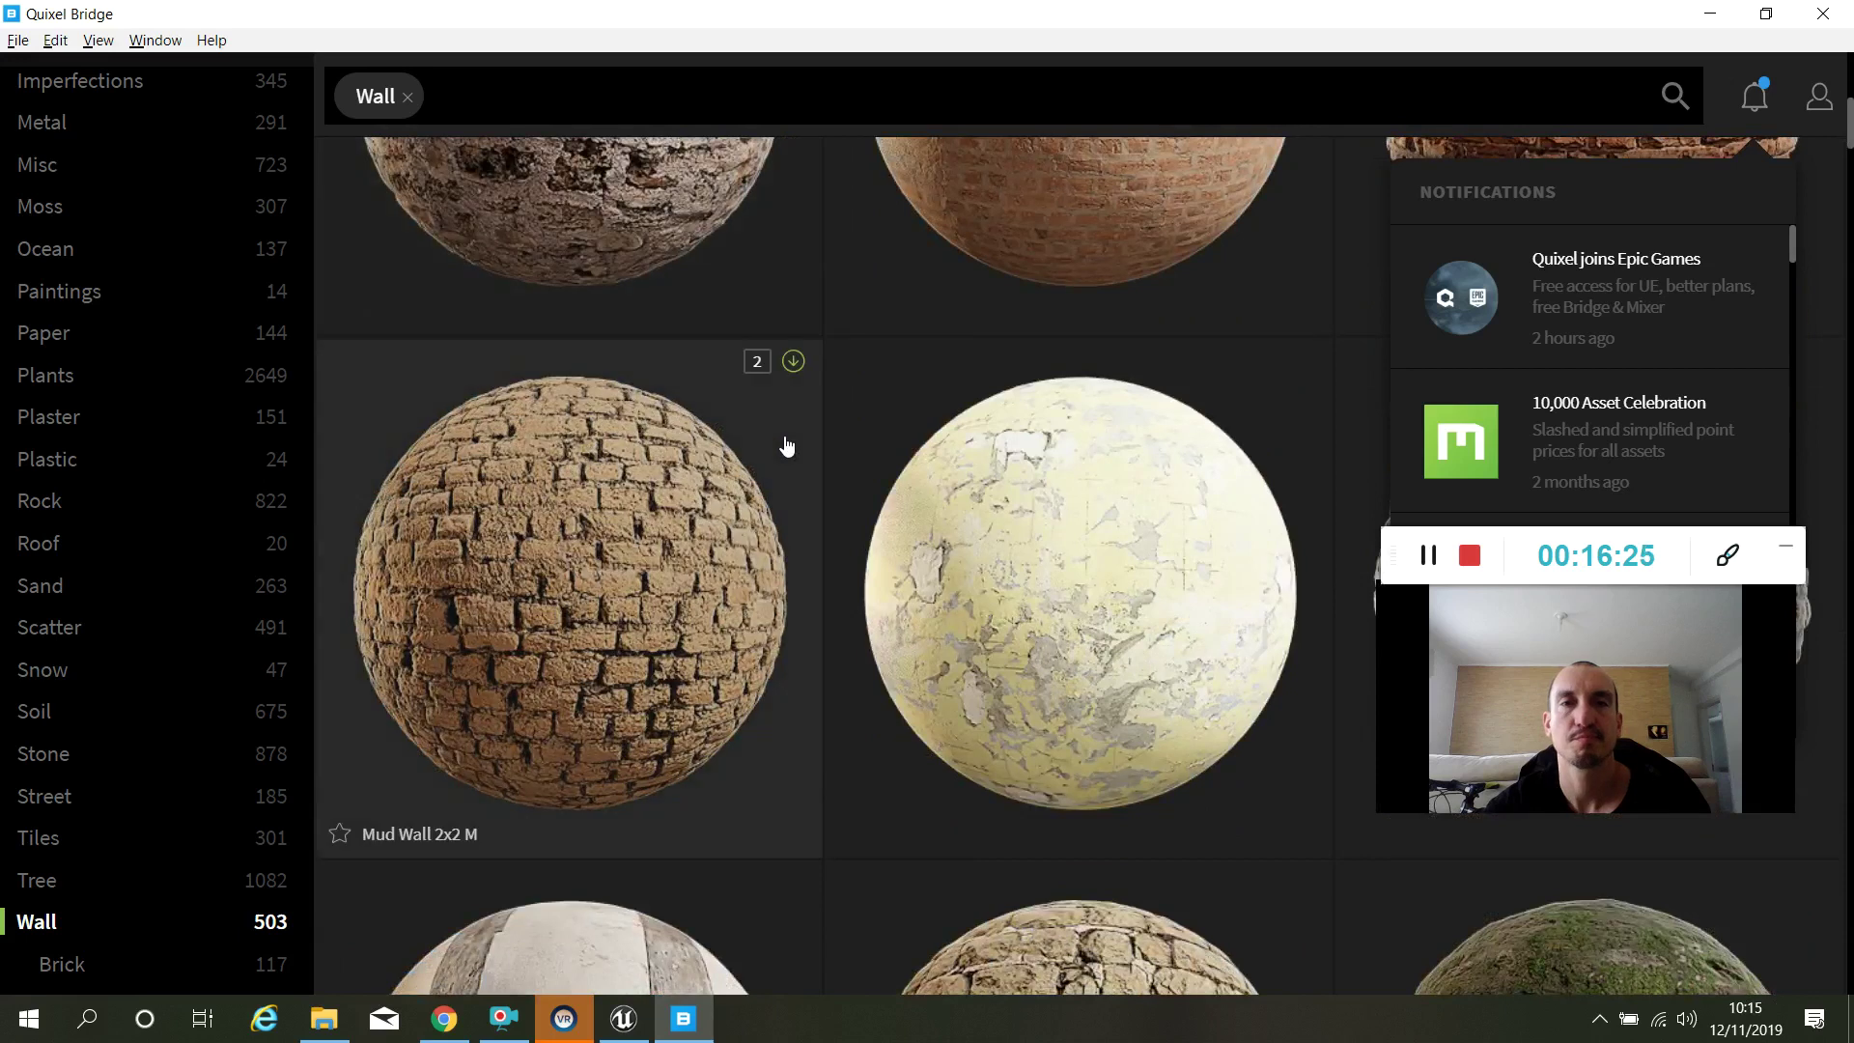
scroll(786, 444, "down", 15)
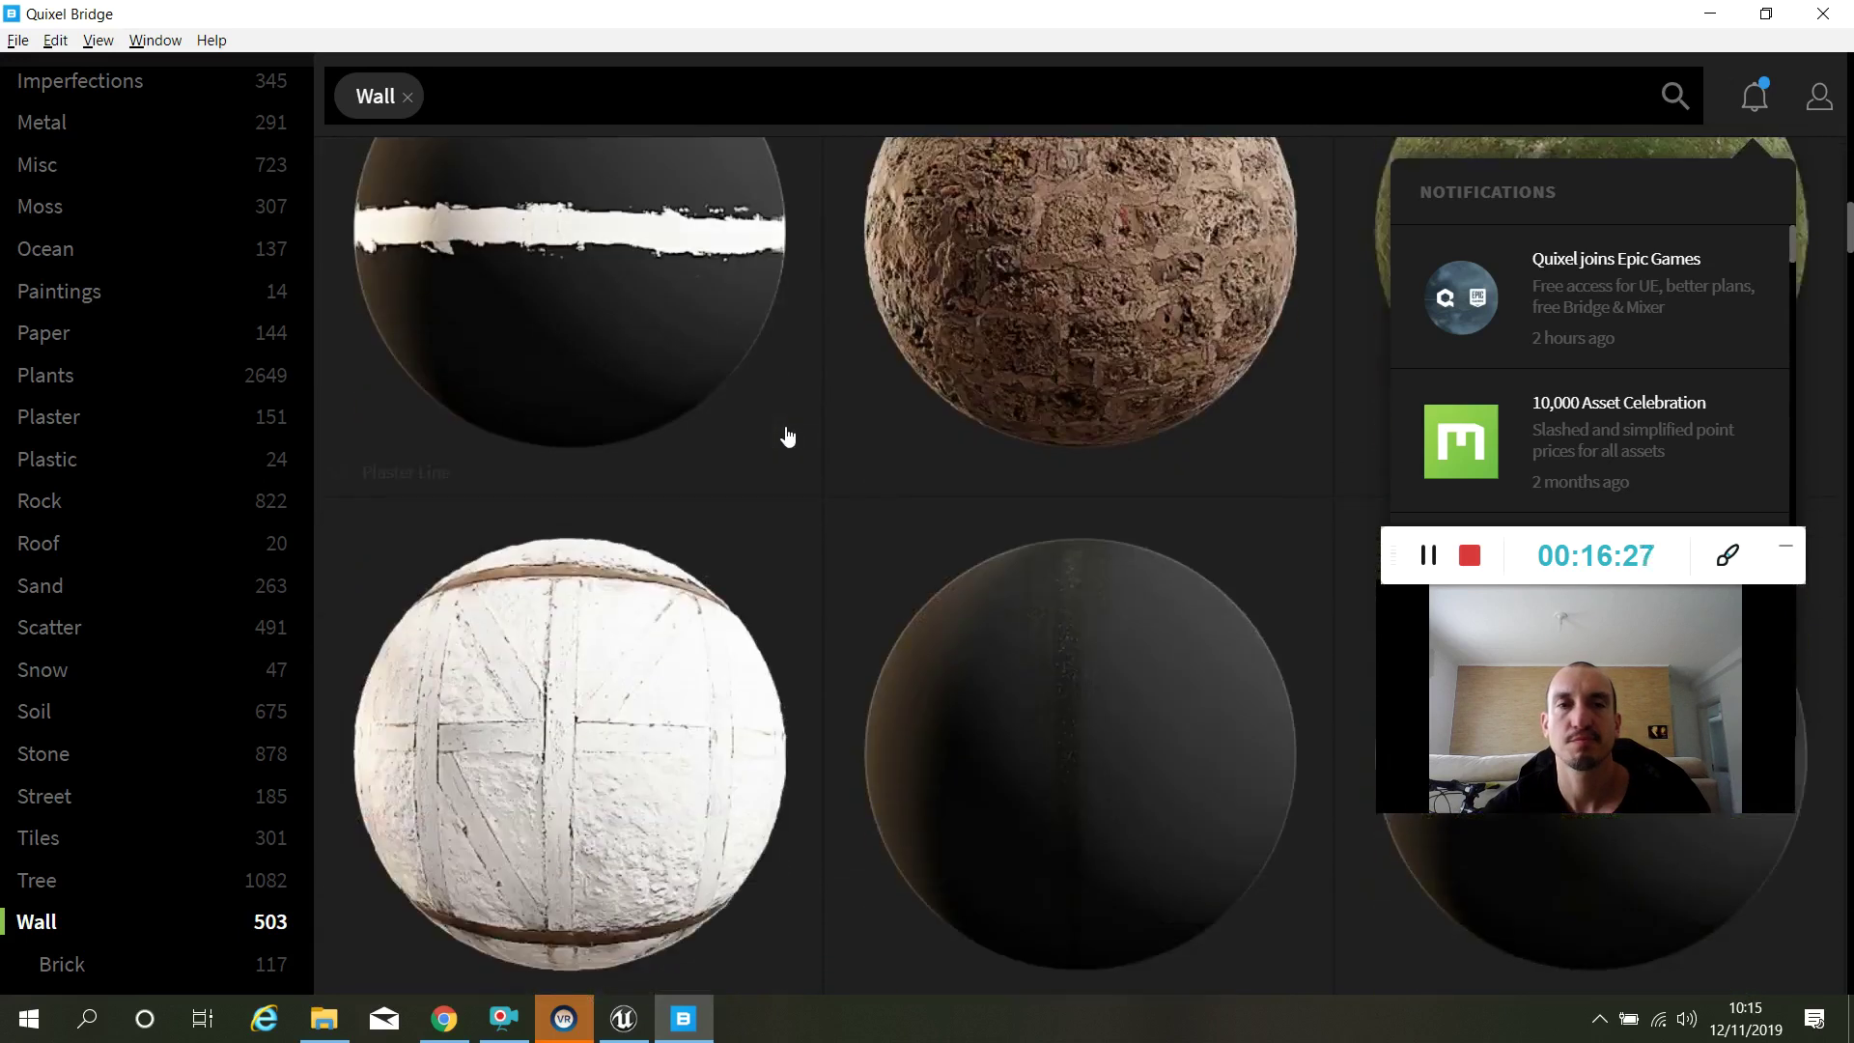
scroll(801, 453, "down", 7)
left_click(61, 901)
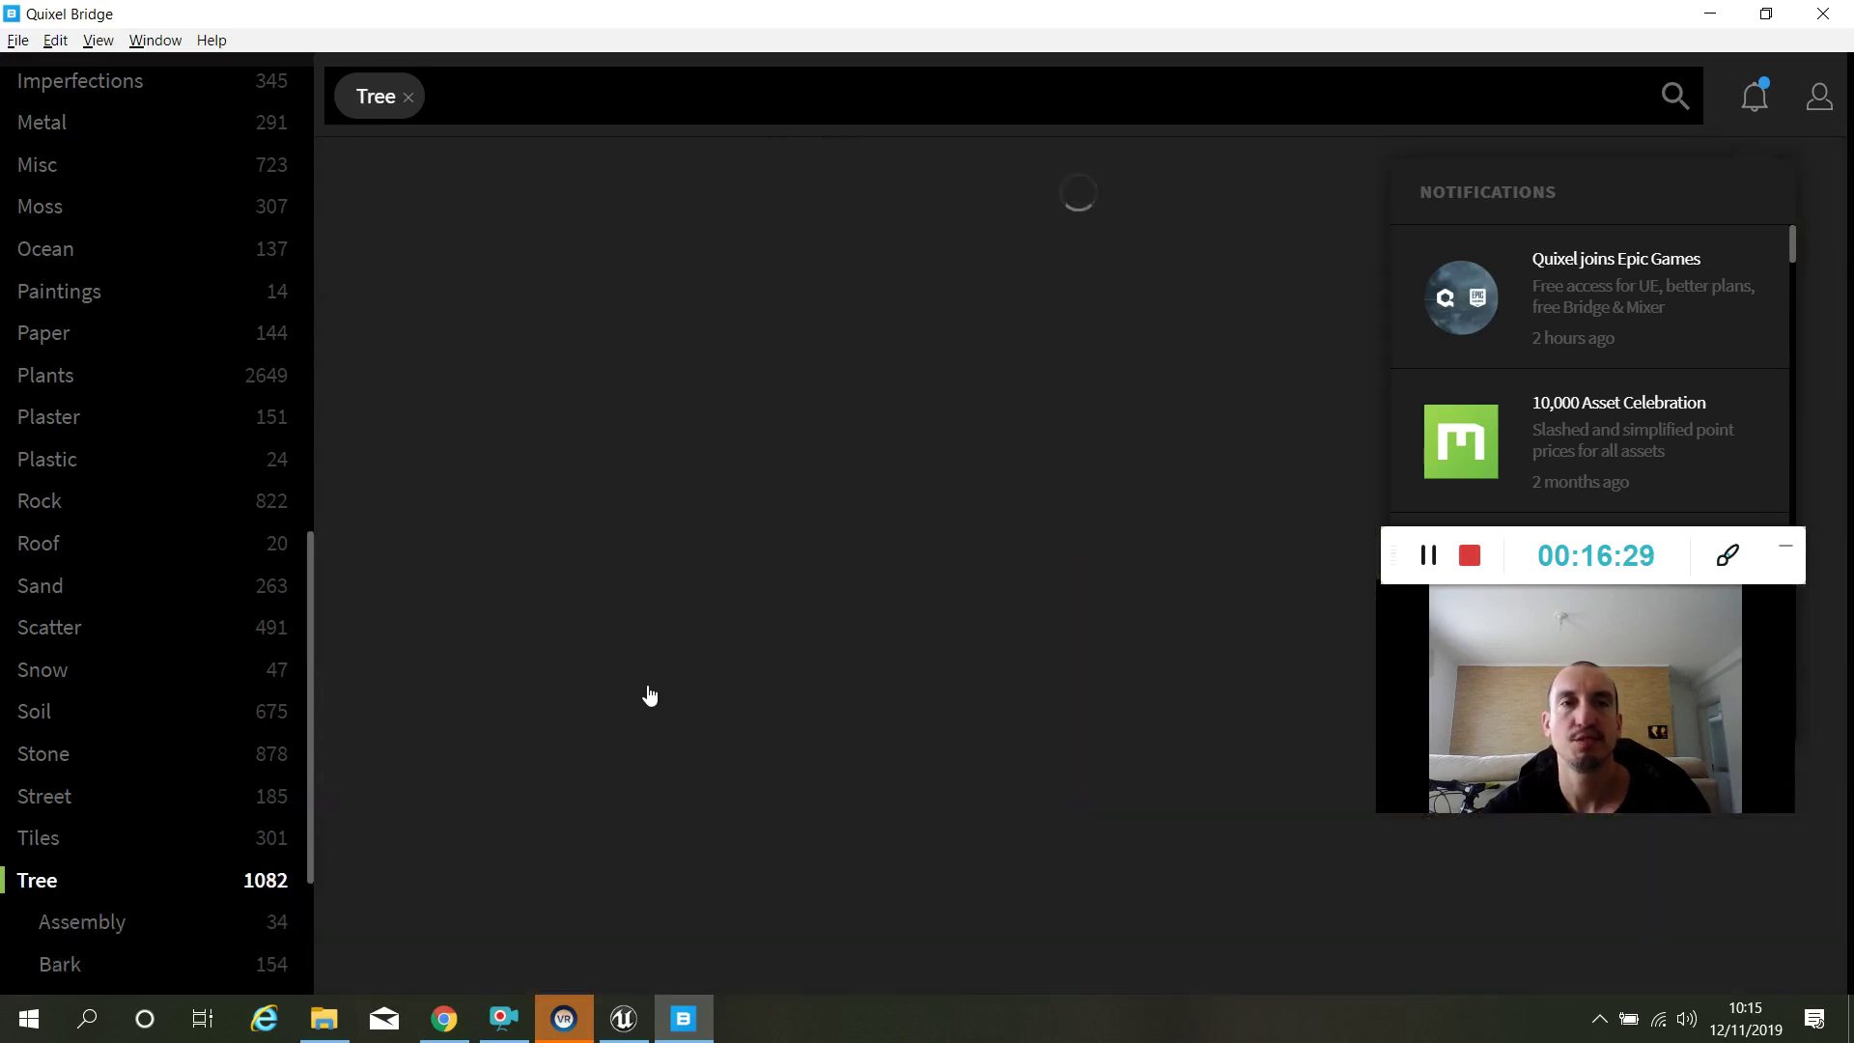
Look through the Tree category's trunks, stumps, fallen branches and bark surfaces.
scroll(789, 565, "down", 5)
scroll(790, 556, "down", 15)
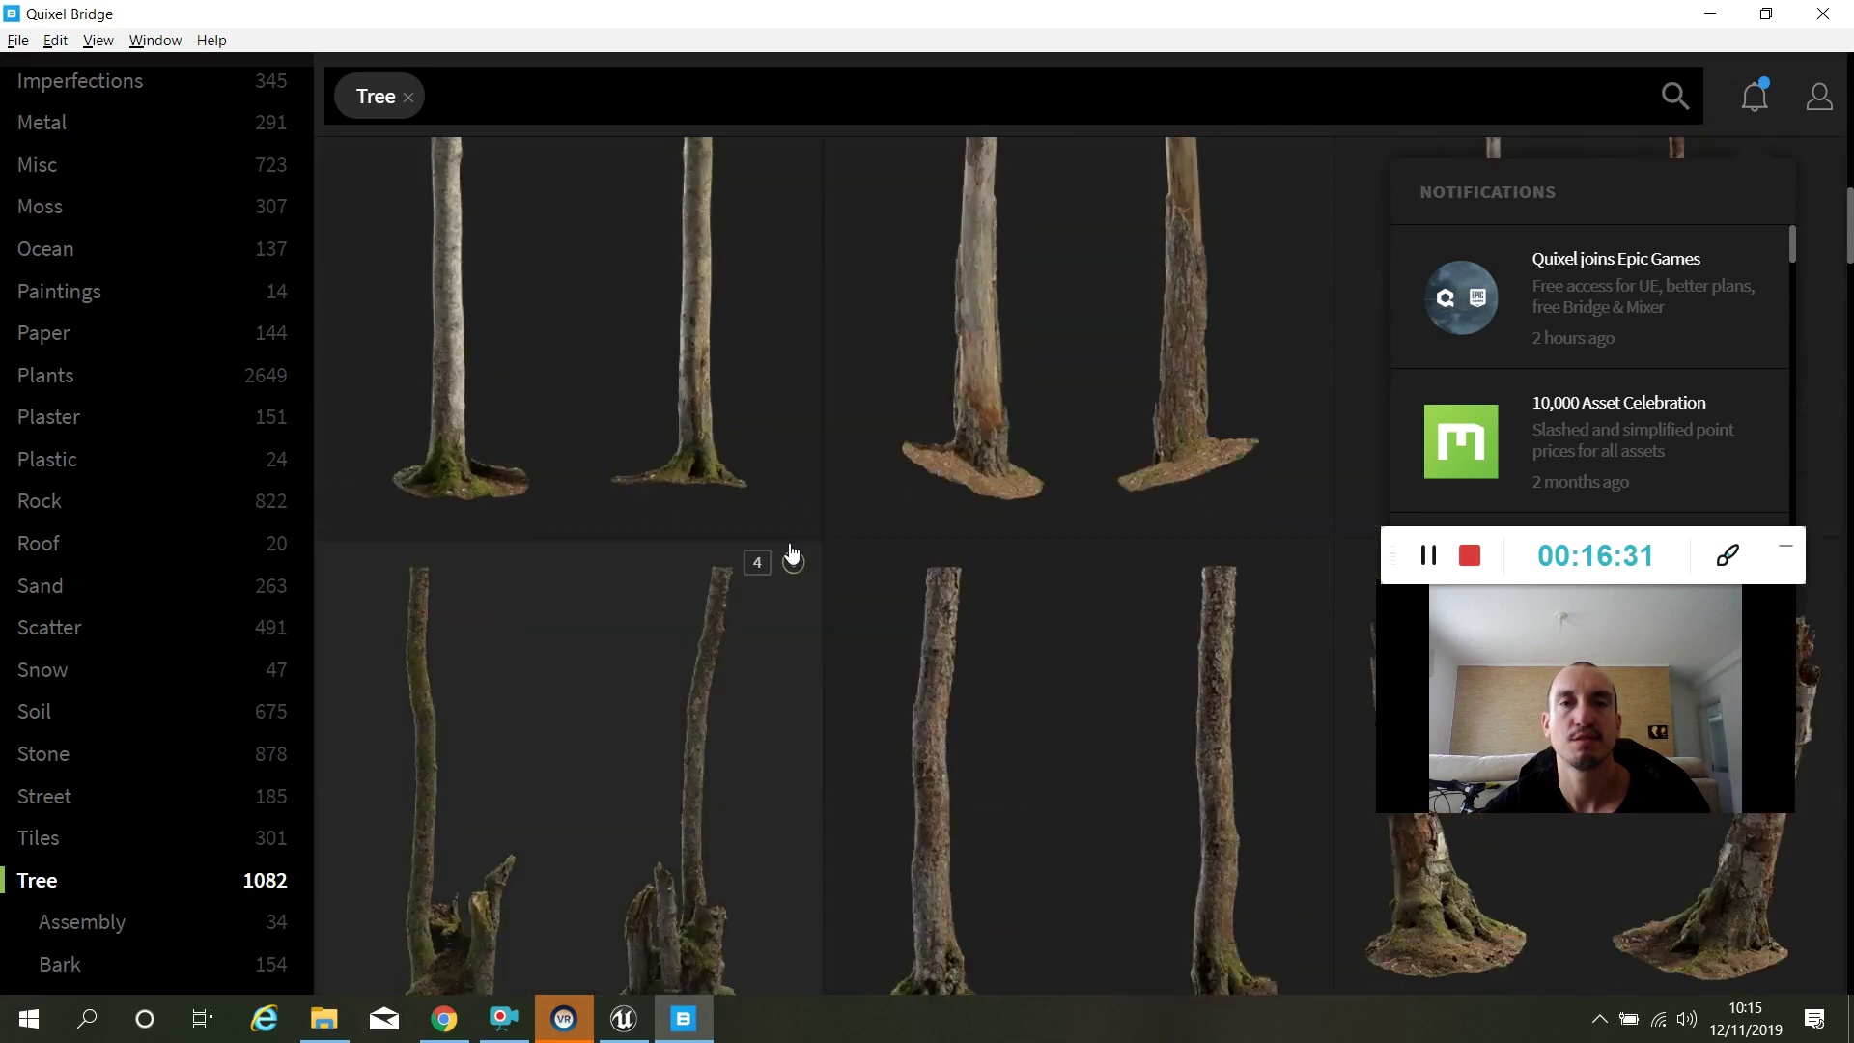
scroll(792, 540, "down", 15)
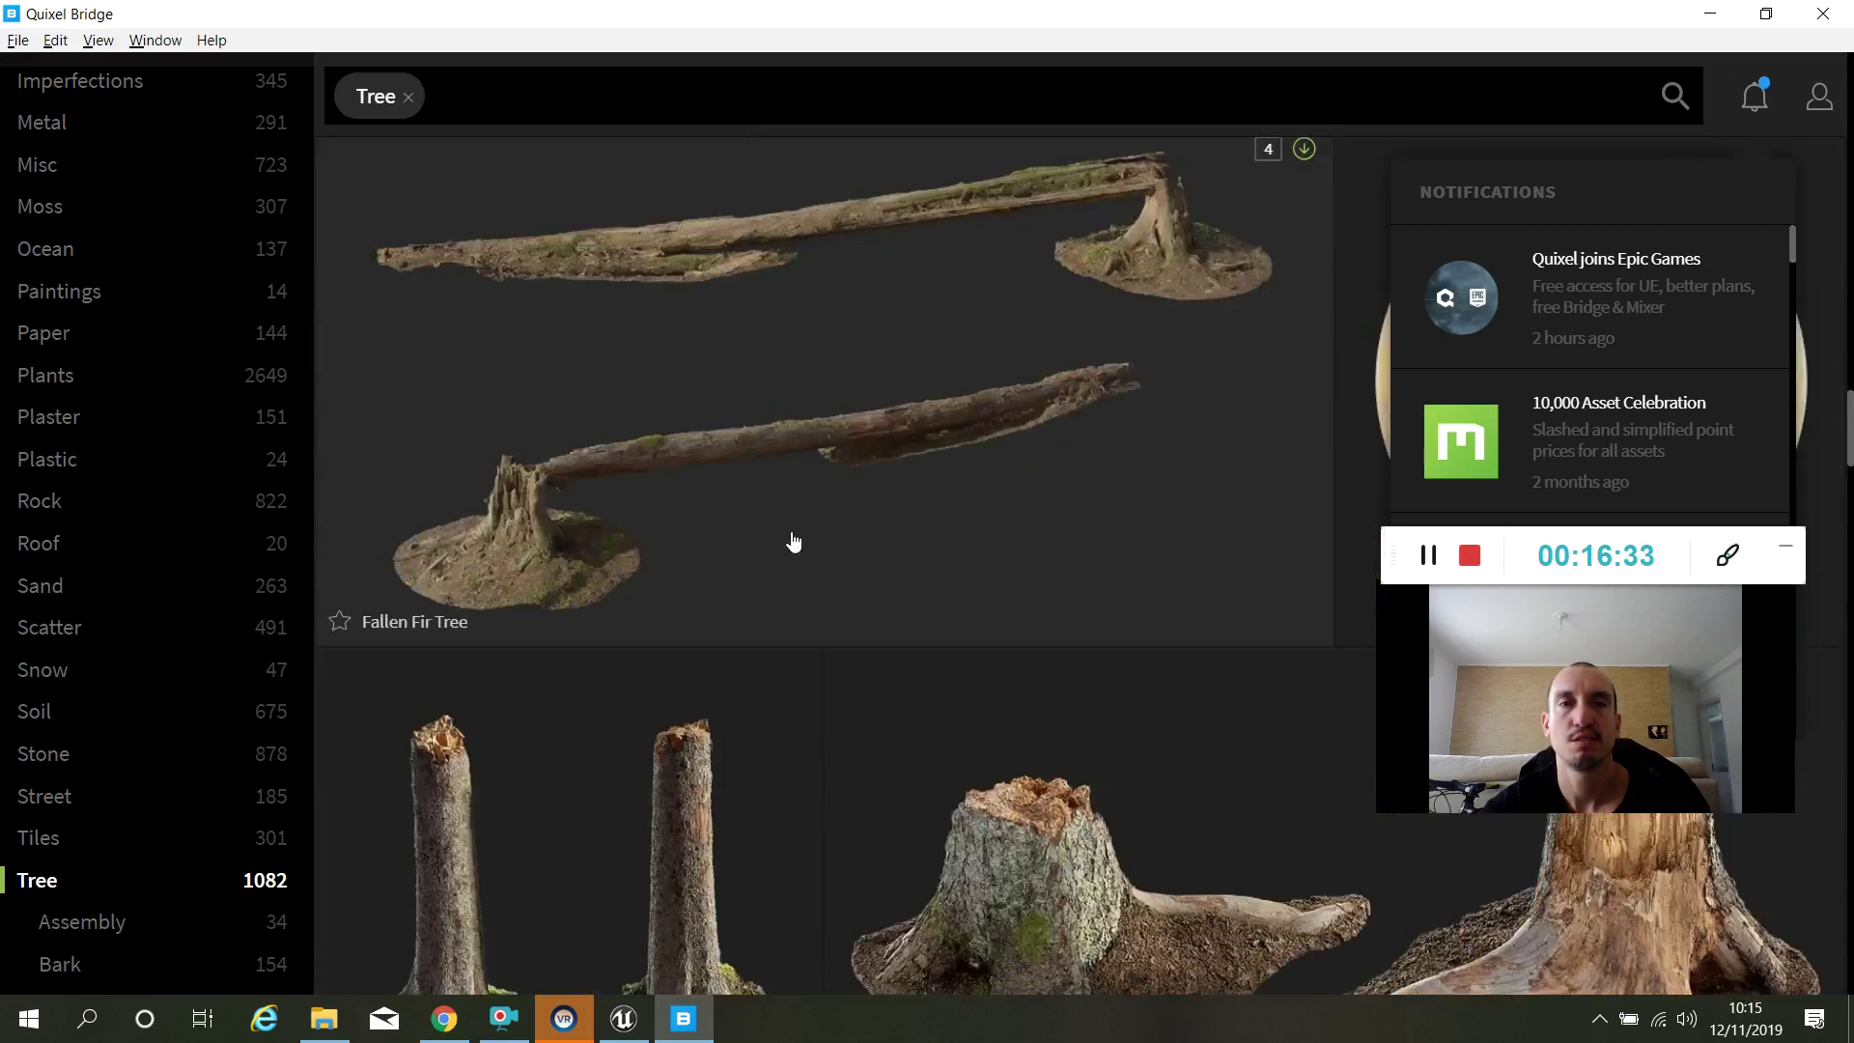
scroll(802, 549, "down", 15)
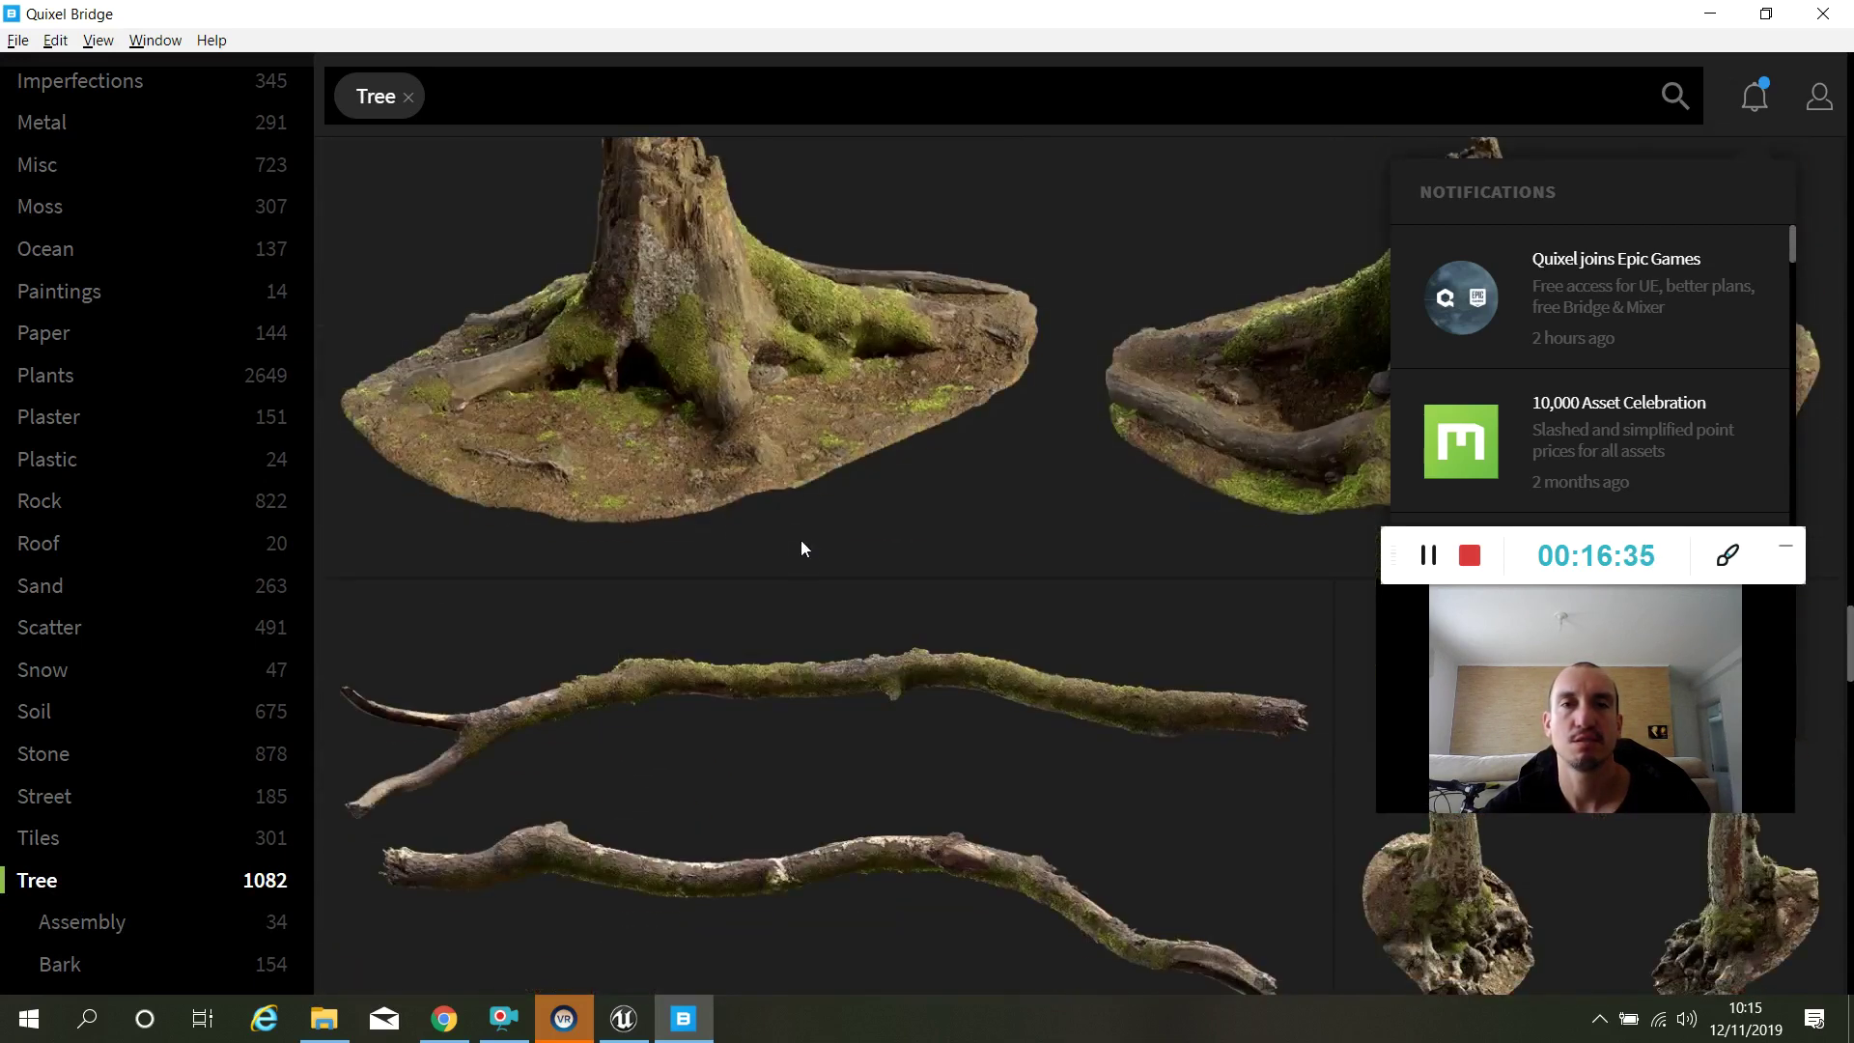
scroll(798, 558, "down", 5)
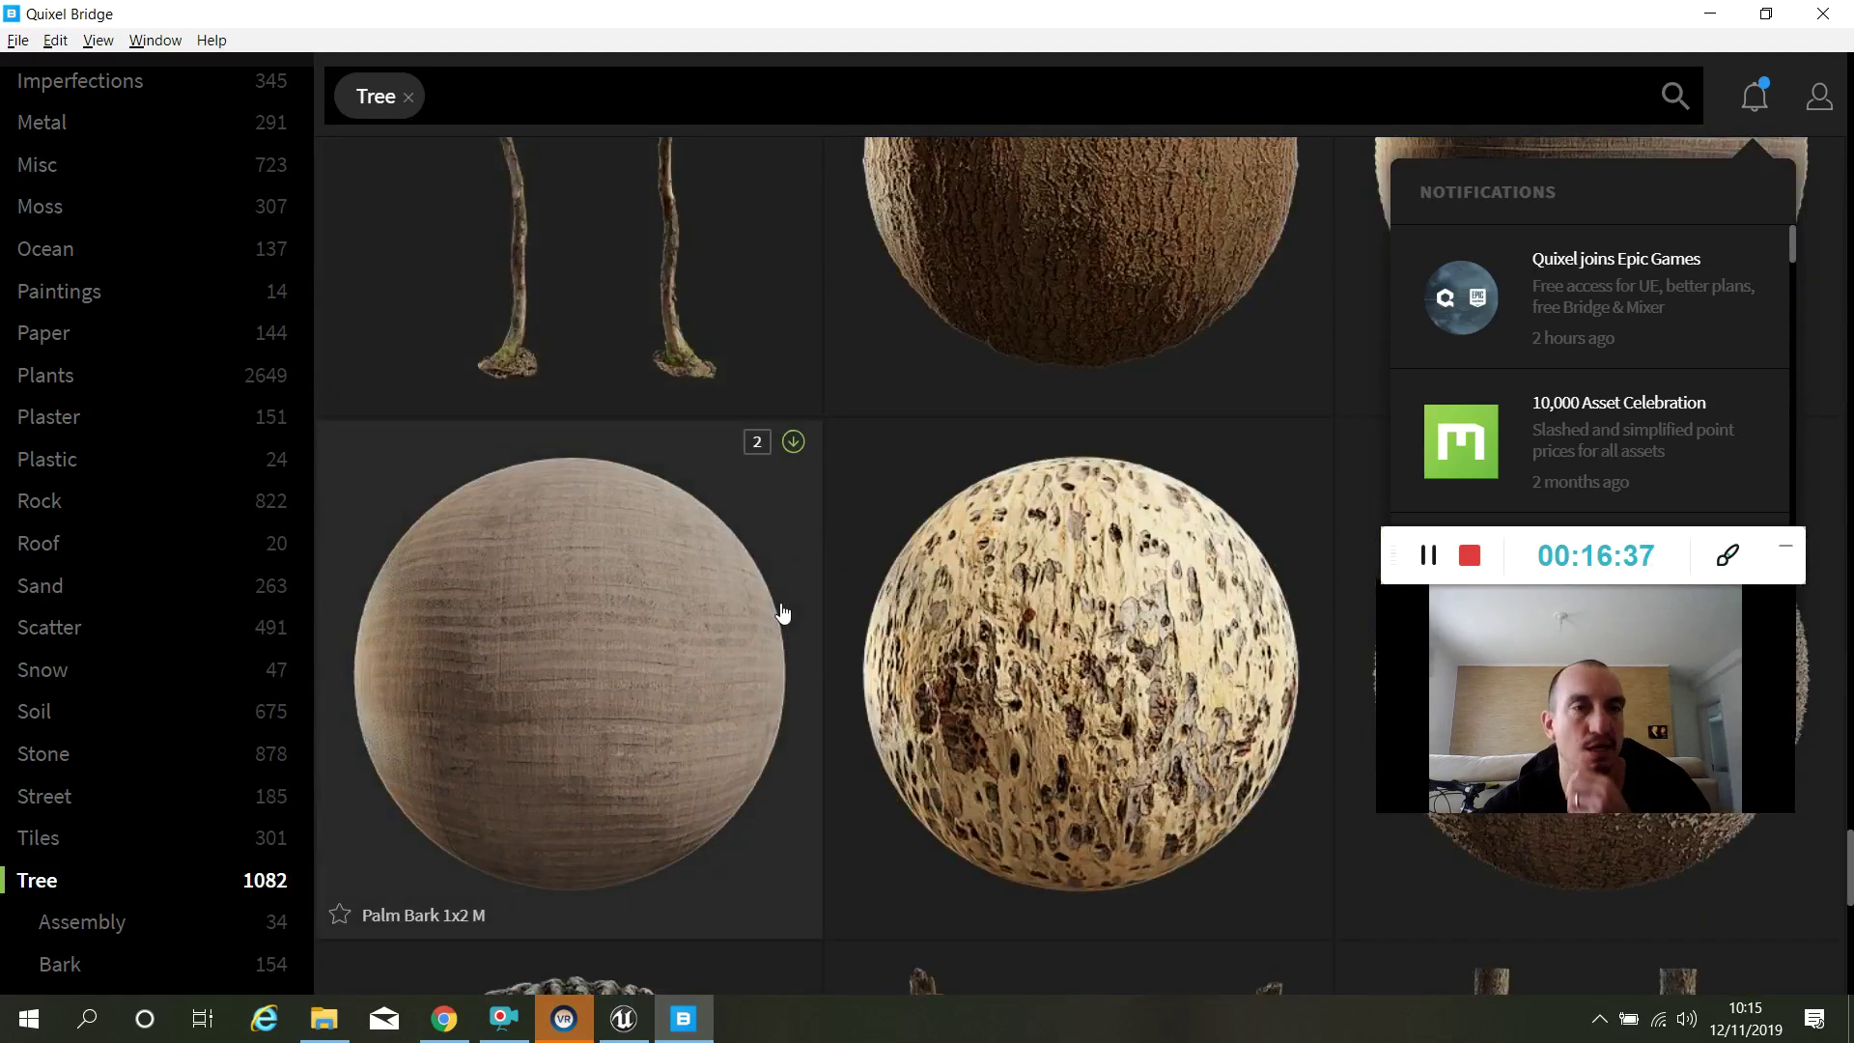
Open the Tiles category and look through its floor, stone, marble, ceramic and patterned tile surfaces.
left_click(43, 838)
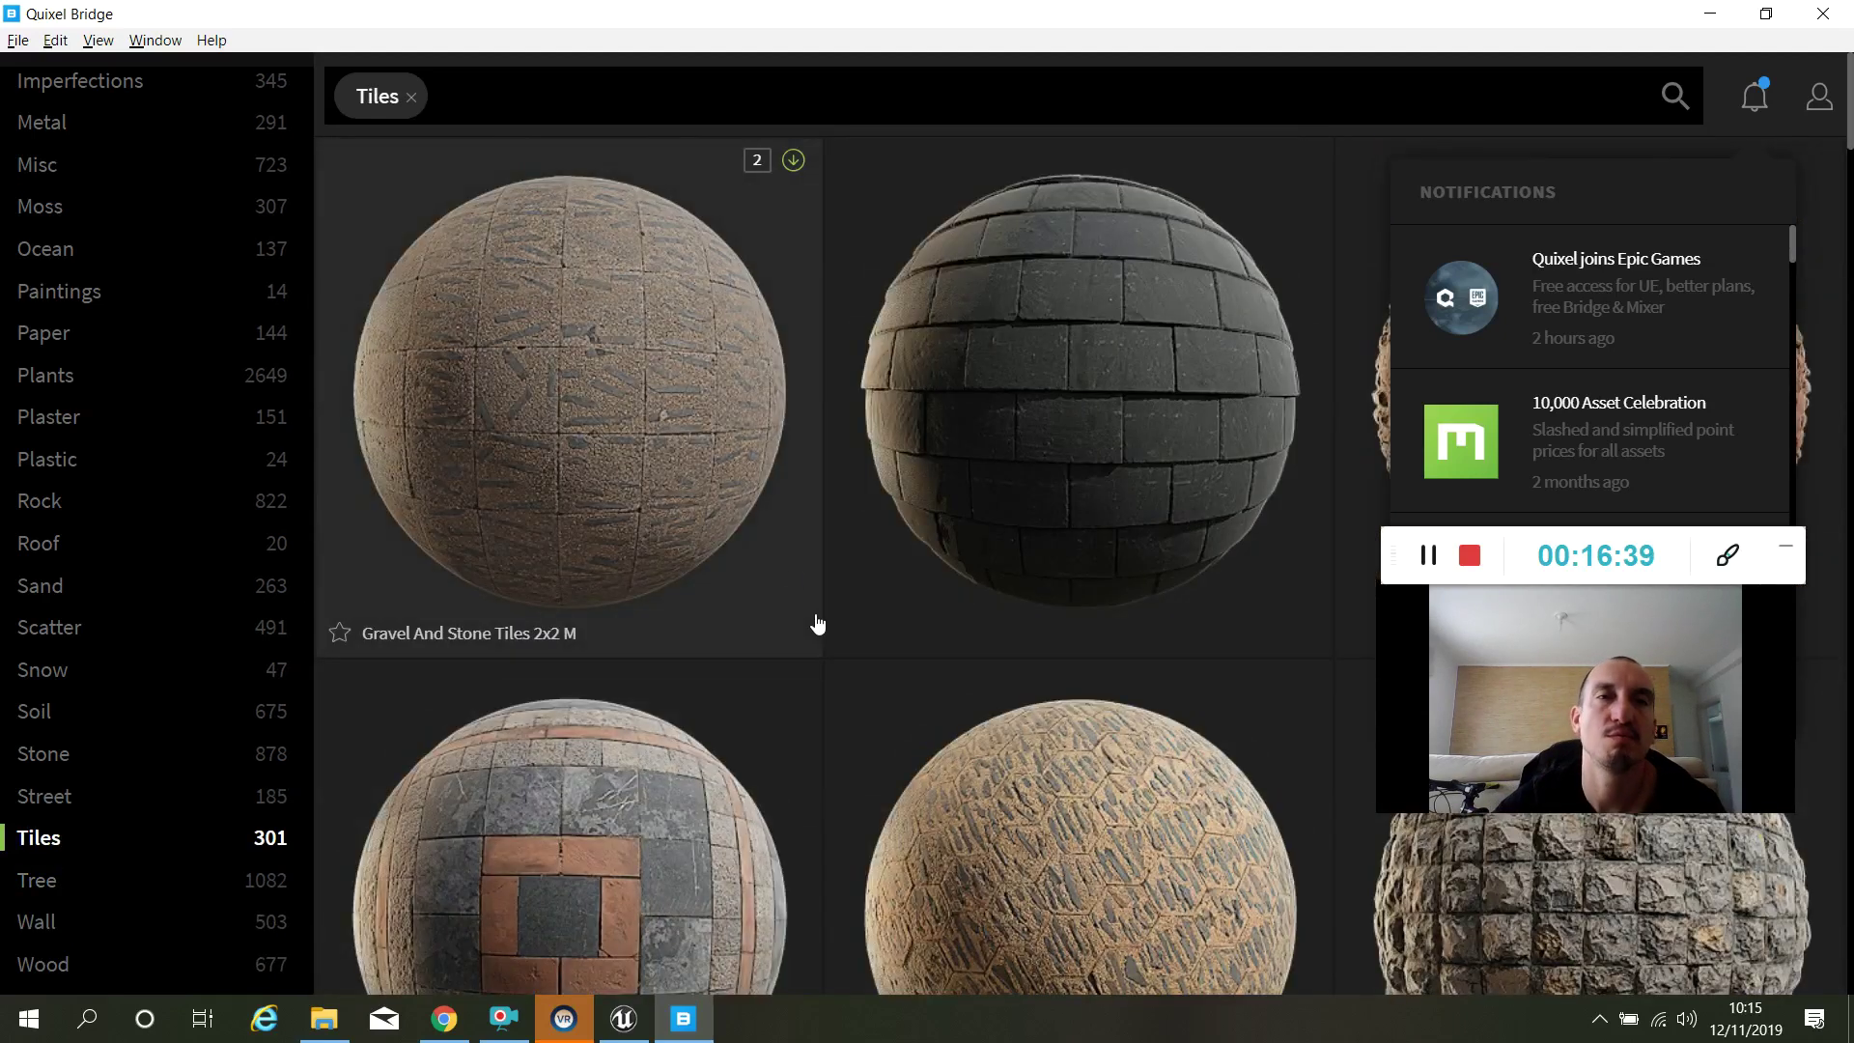
scroll(811, 608, "down", 5)
scroll(821, 493, "down", 10)
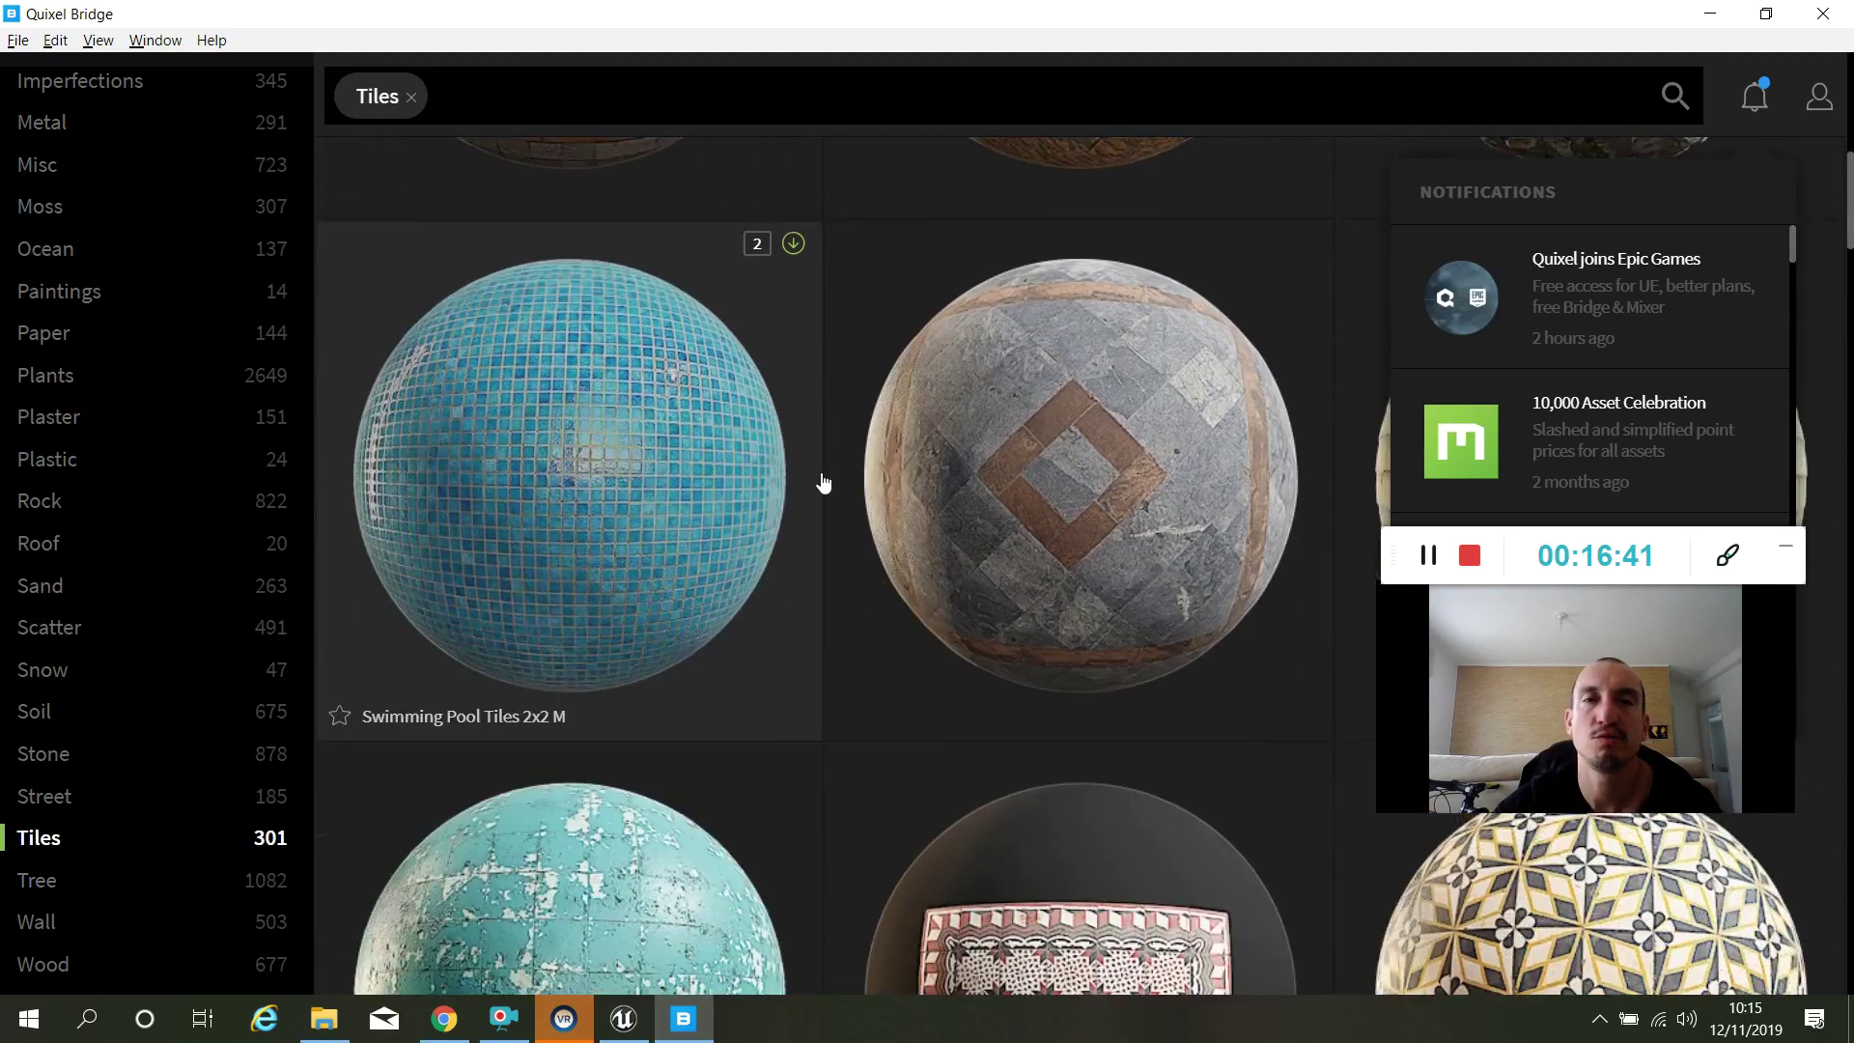
scroll(826, 519, "down", 8)
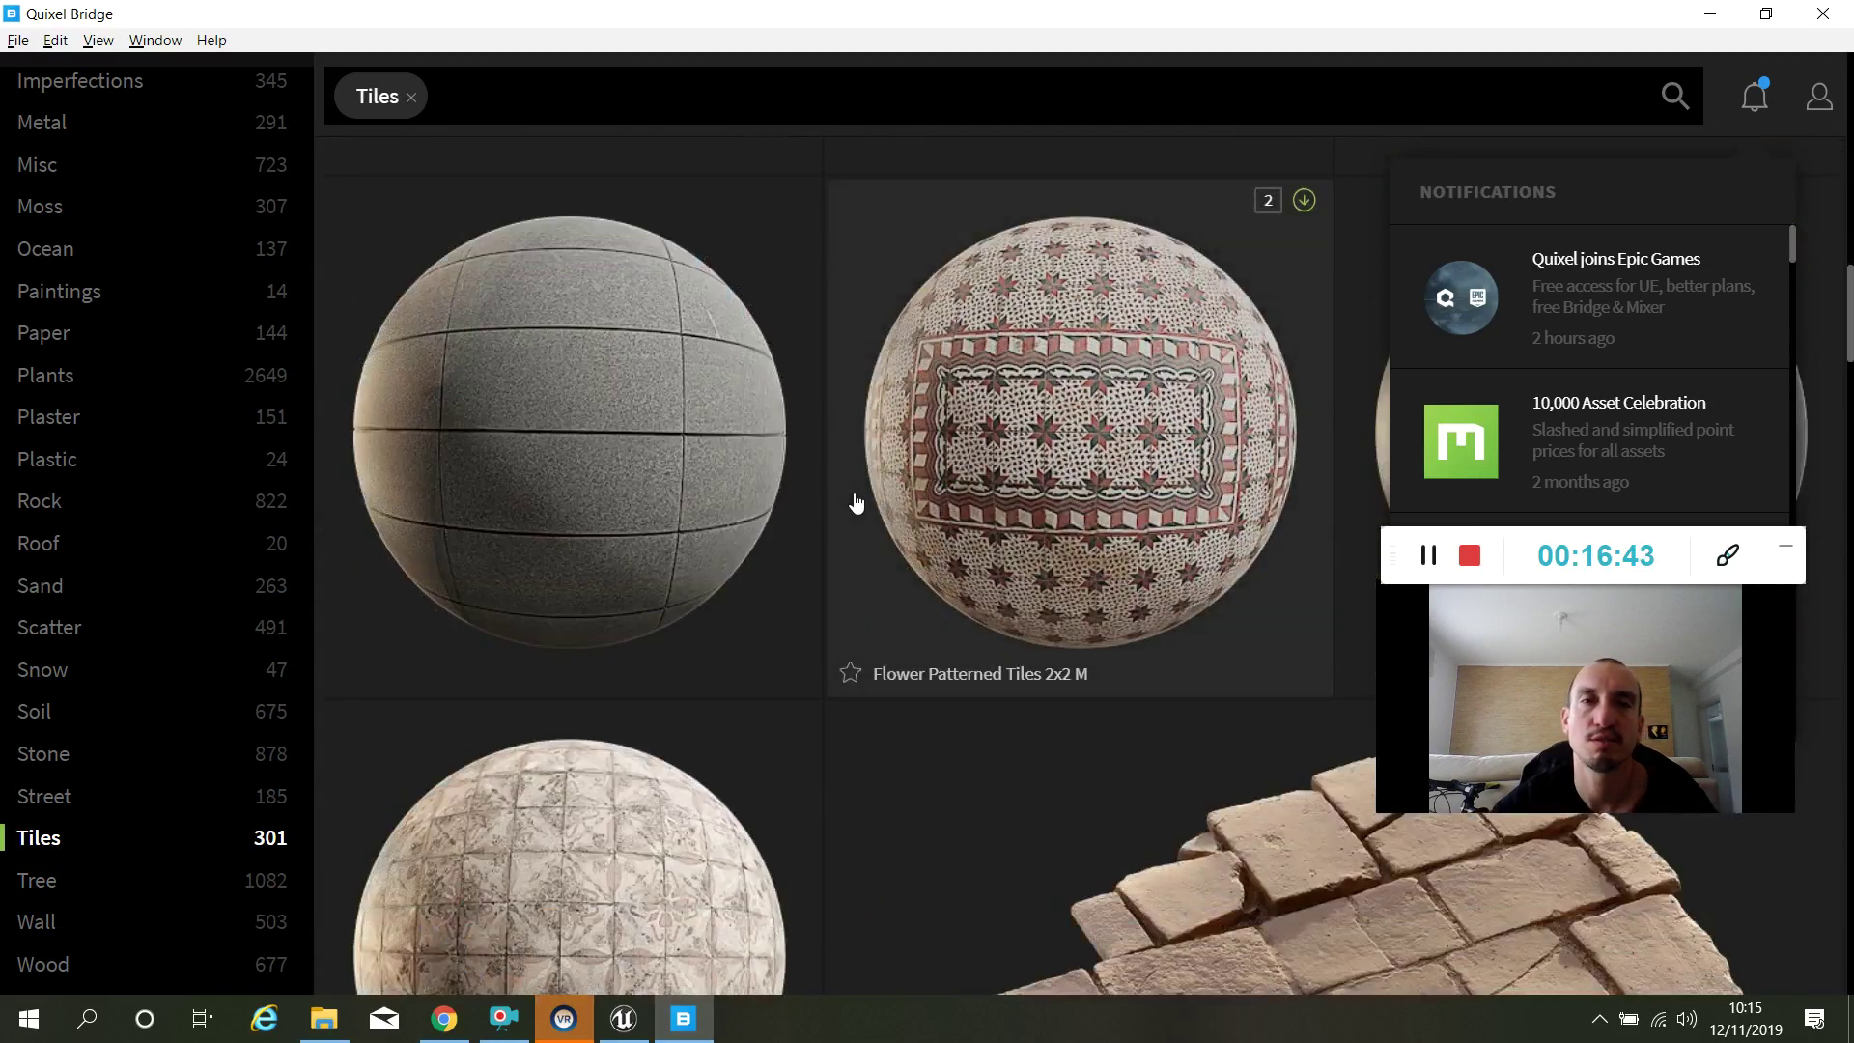
scroll(862, 519, "down", 5)
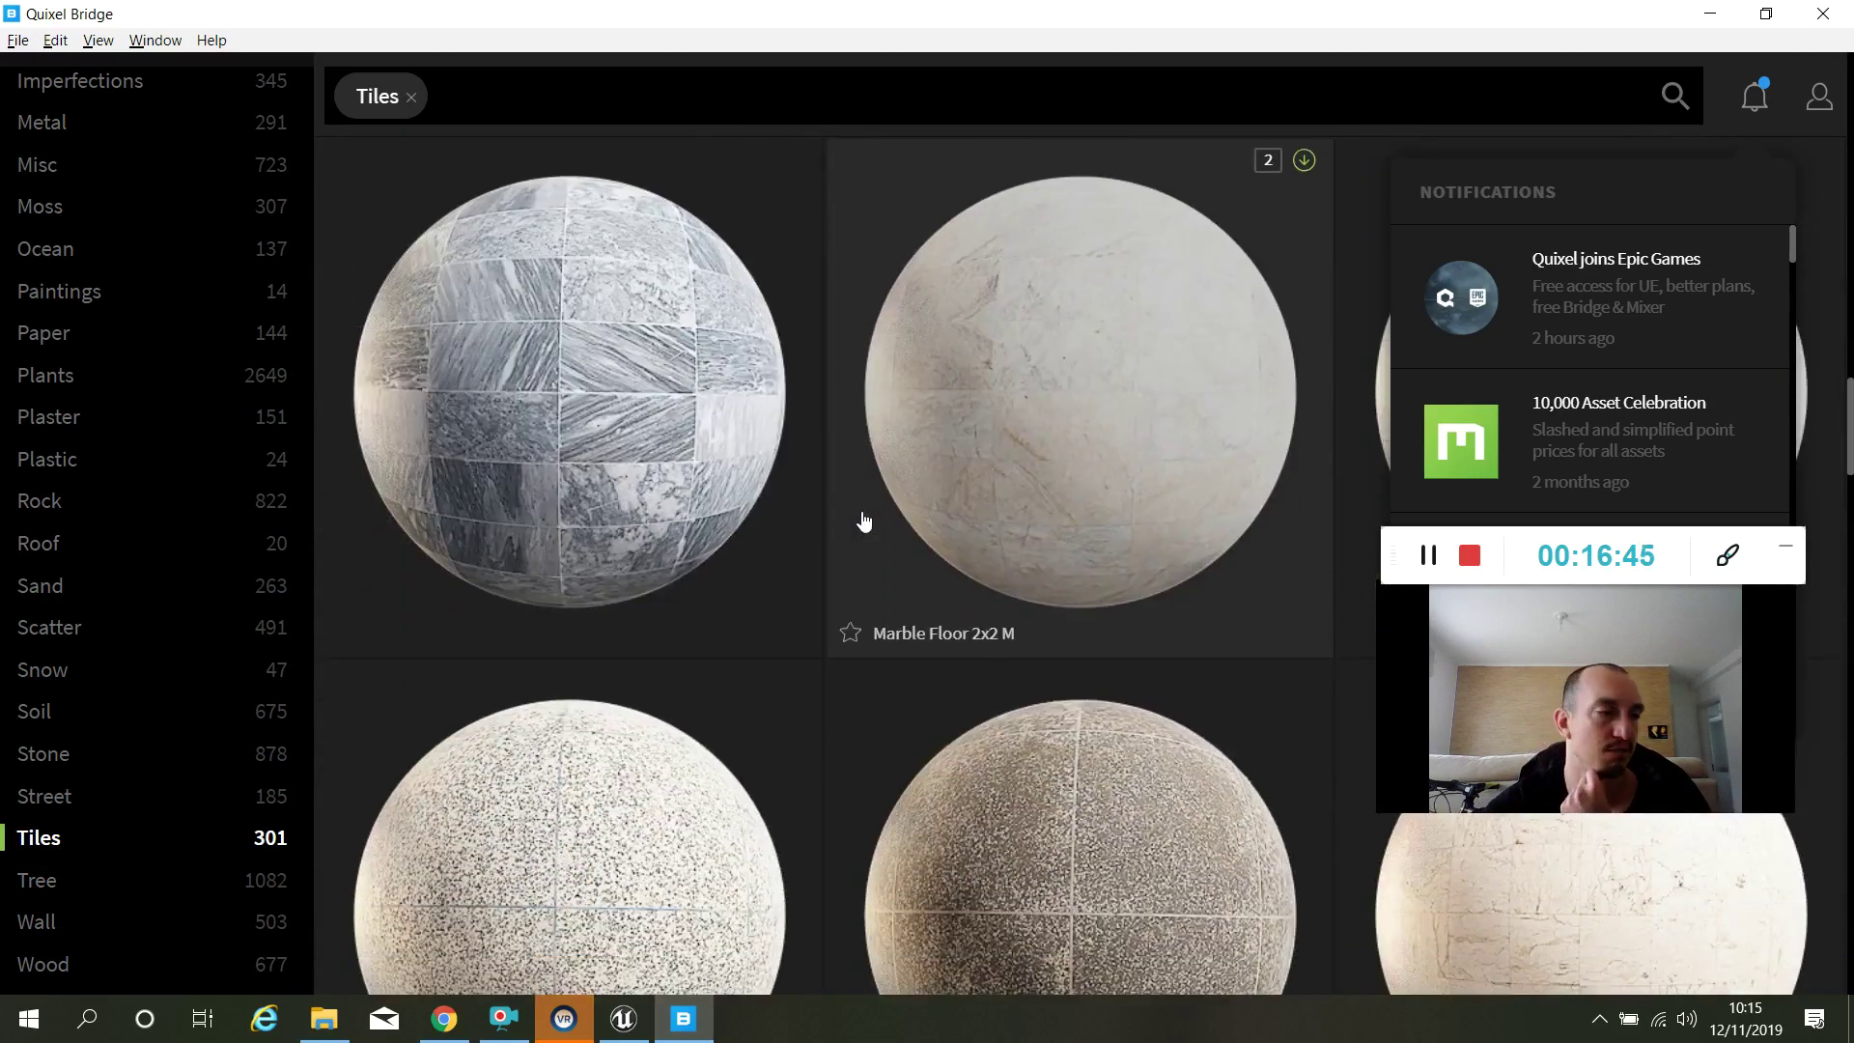
scroll(864, 514, "down", 10)
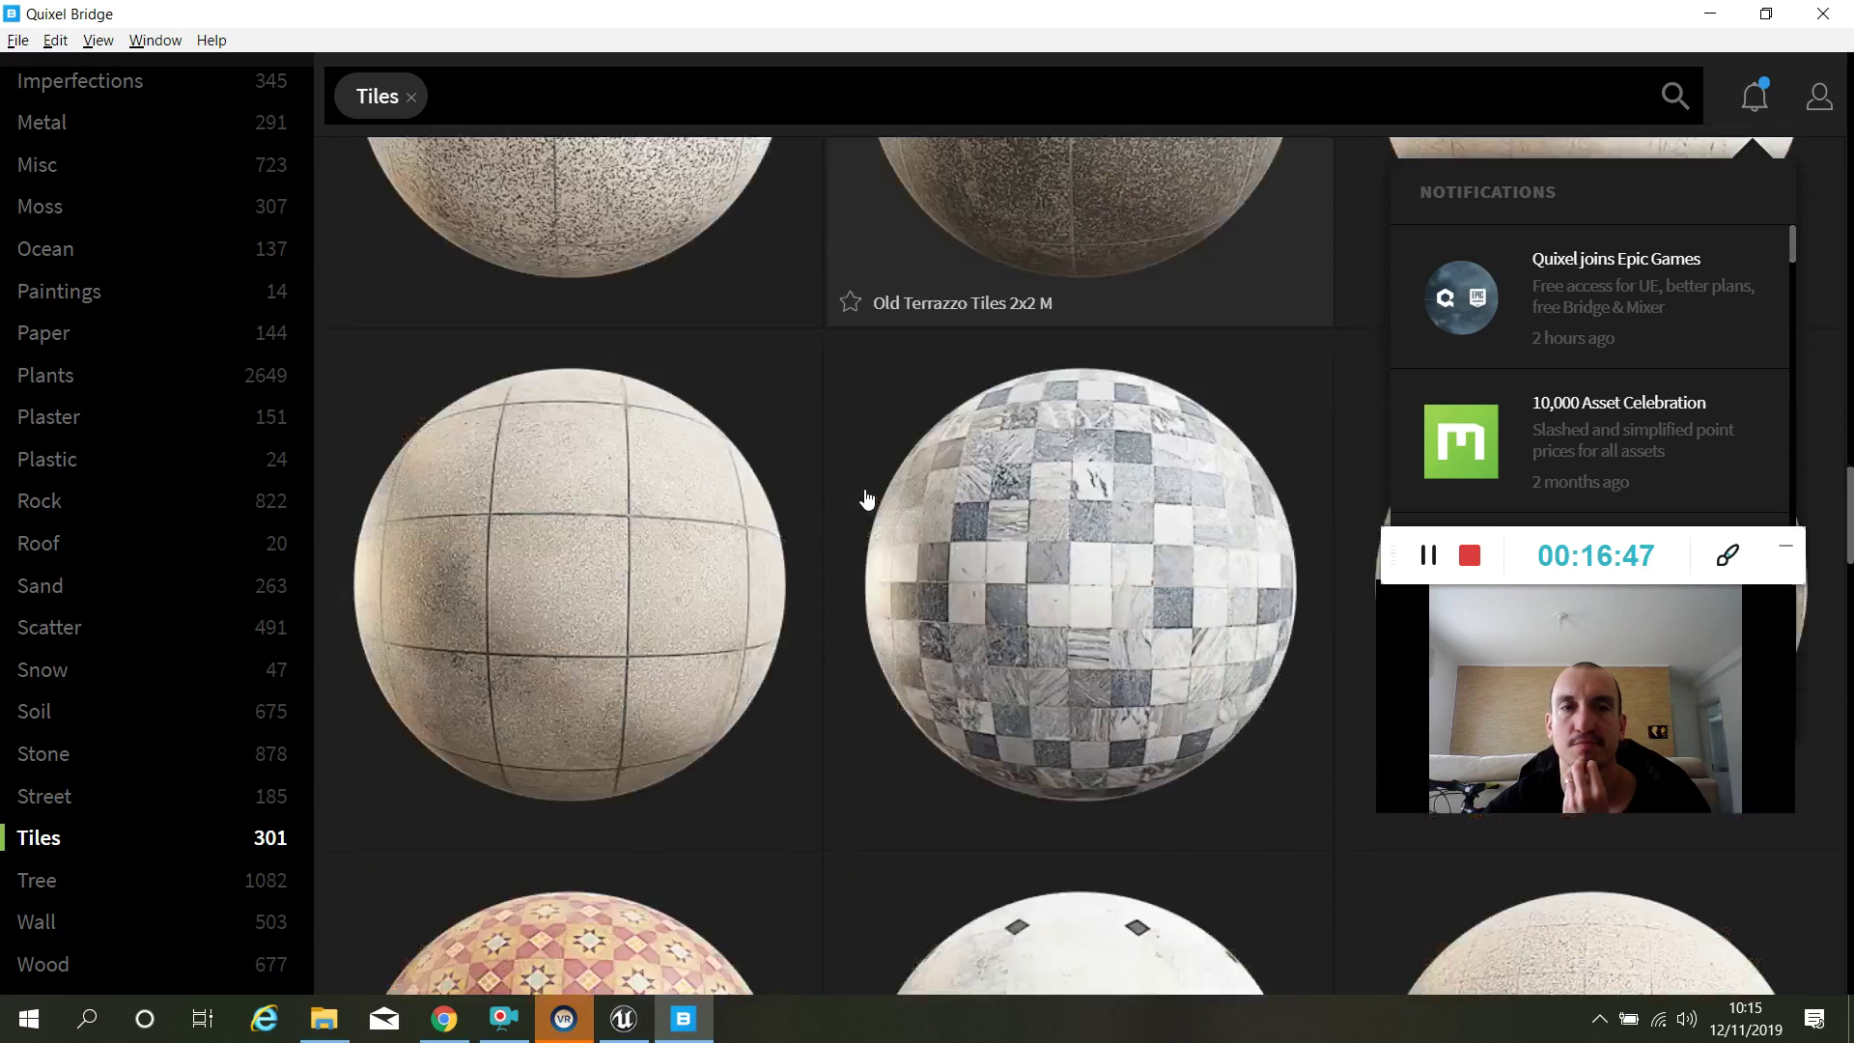
scroll(865, 486, "down", 2)
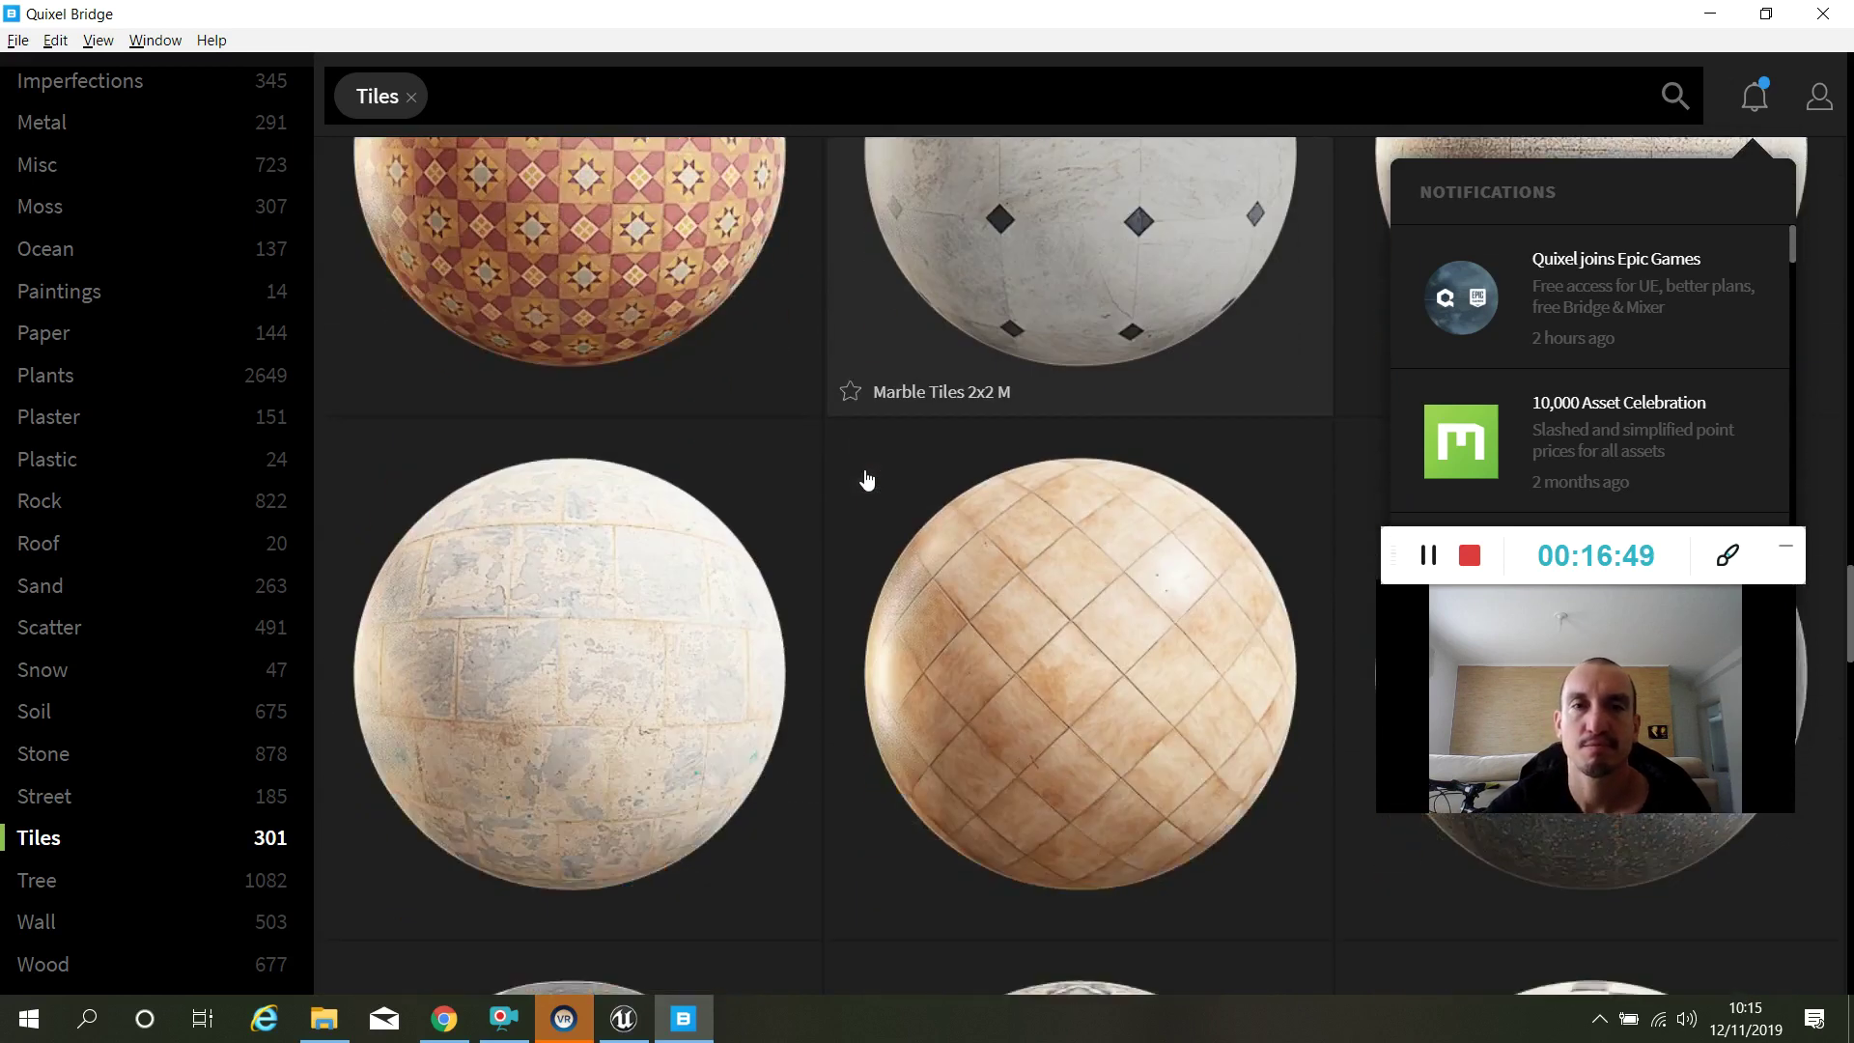
scroll(867, 478, "up", 4)
scroll(867, 472, "down", 5)
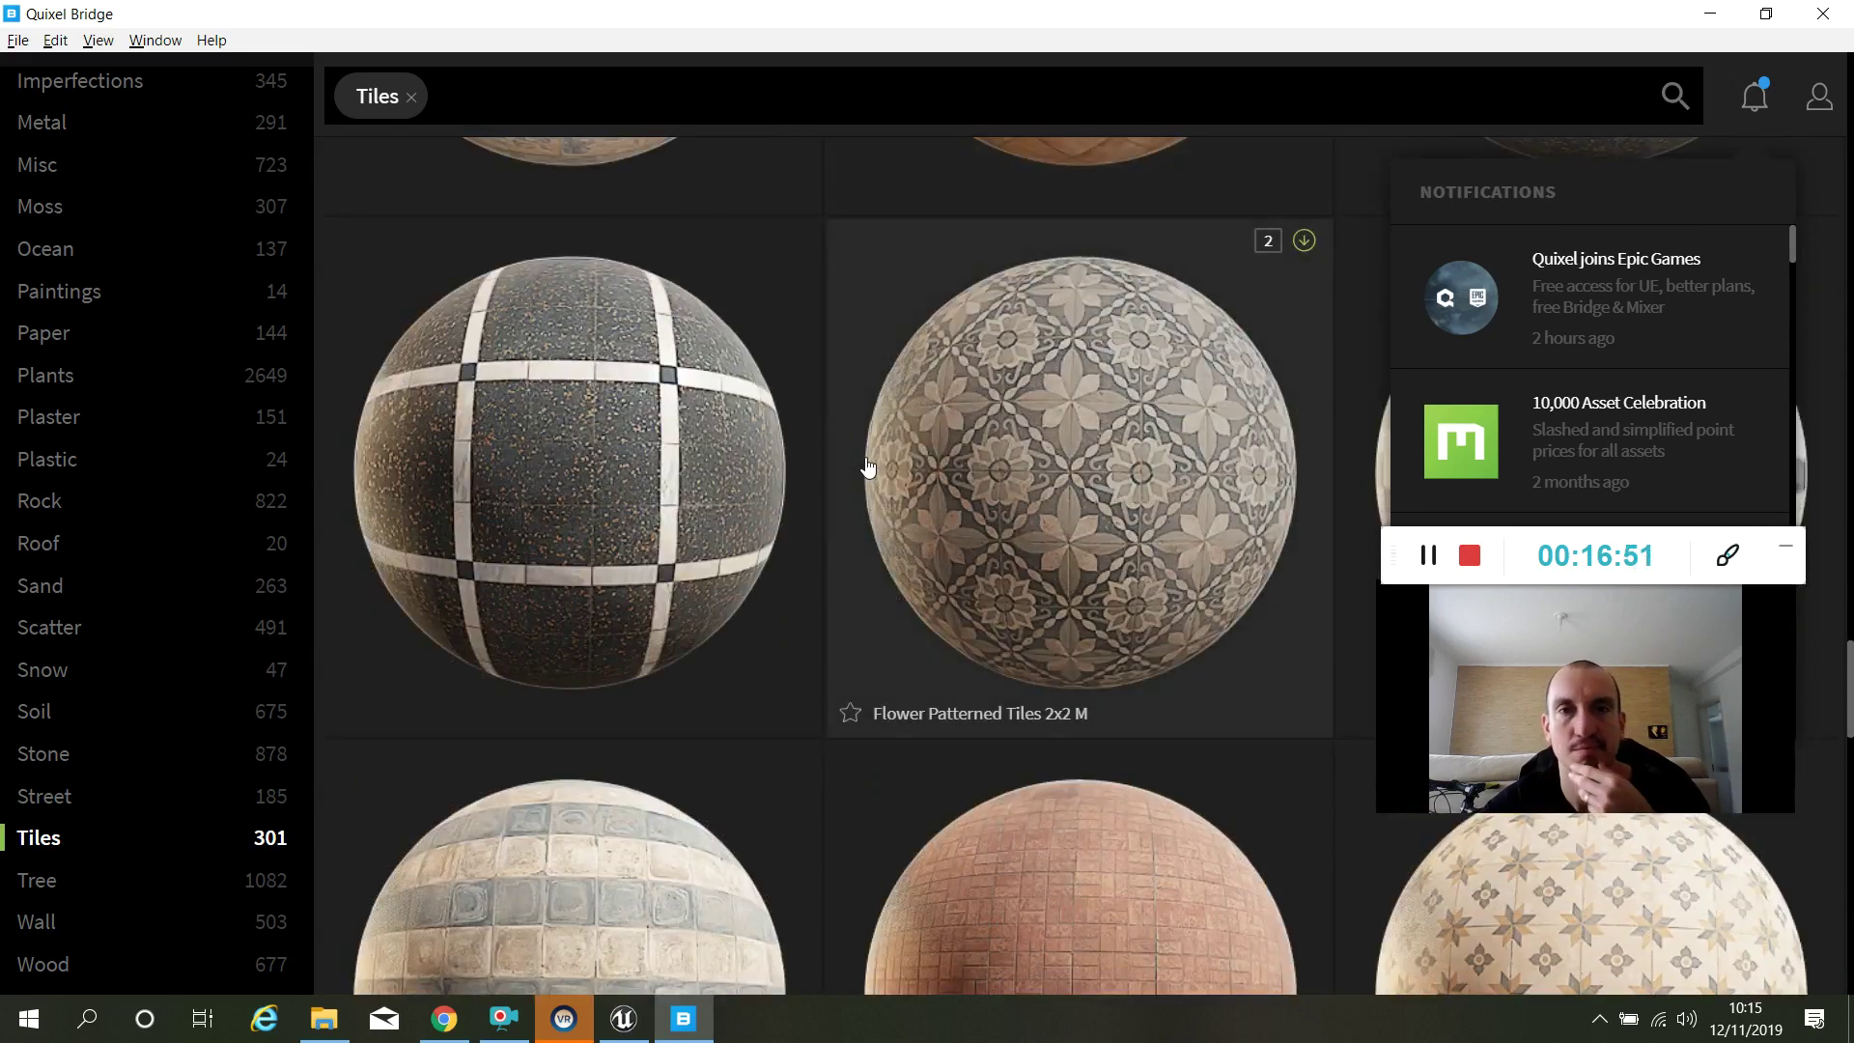
scroll(818, 543, "down", 3)
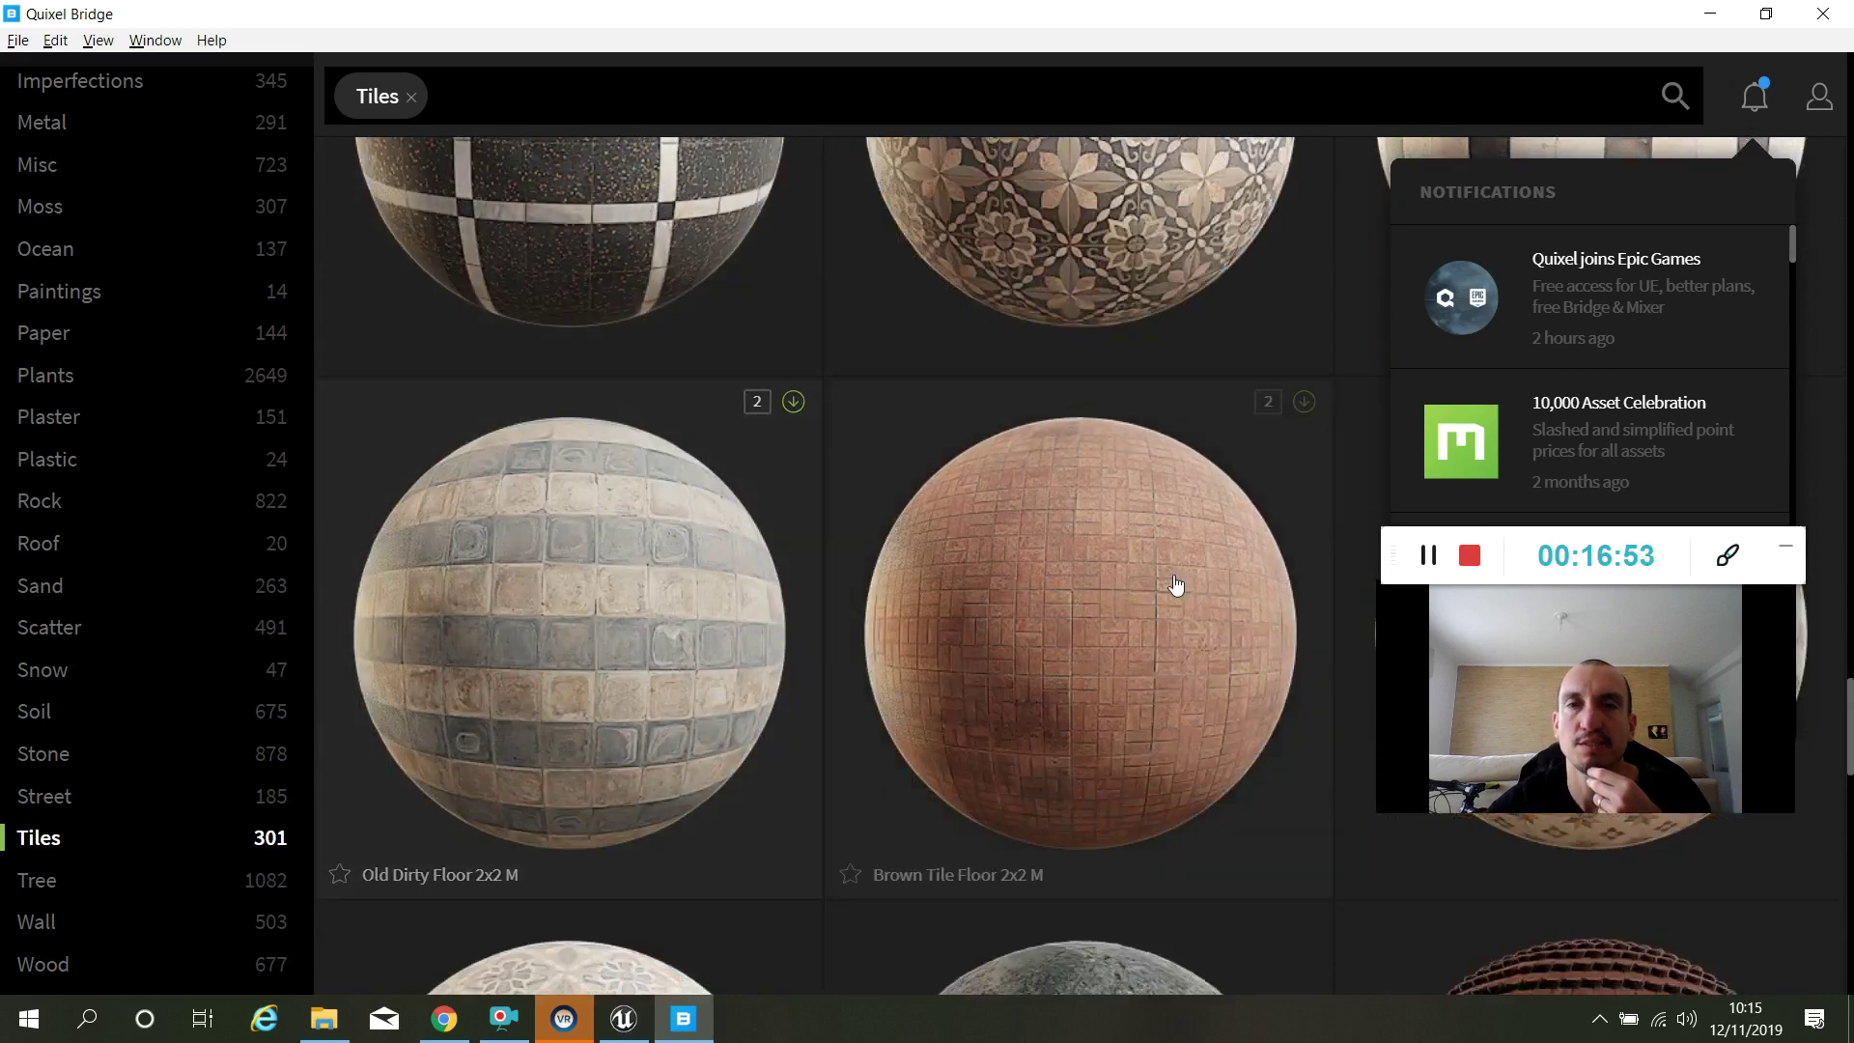
scroll(1010, 575, "up", 3)
scroll(1194, 577, "down", 12)
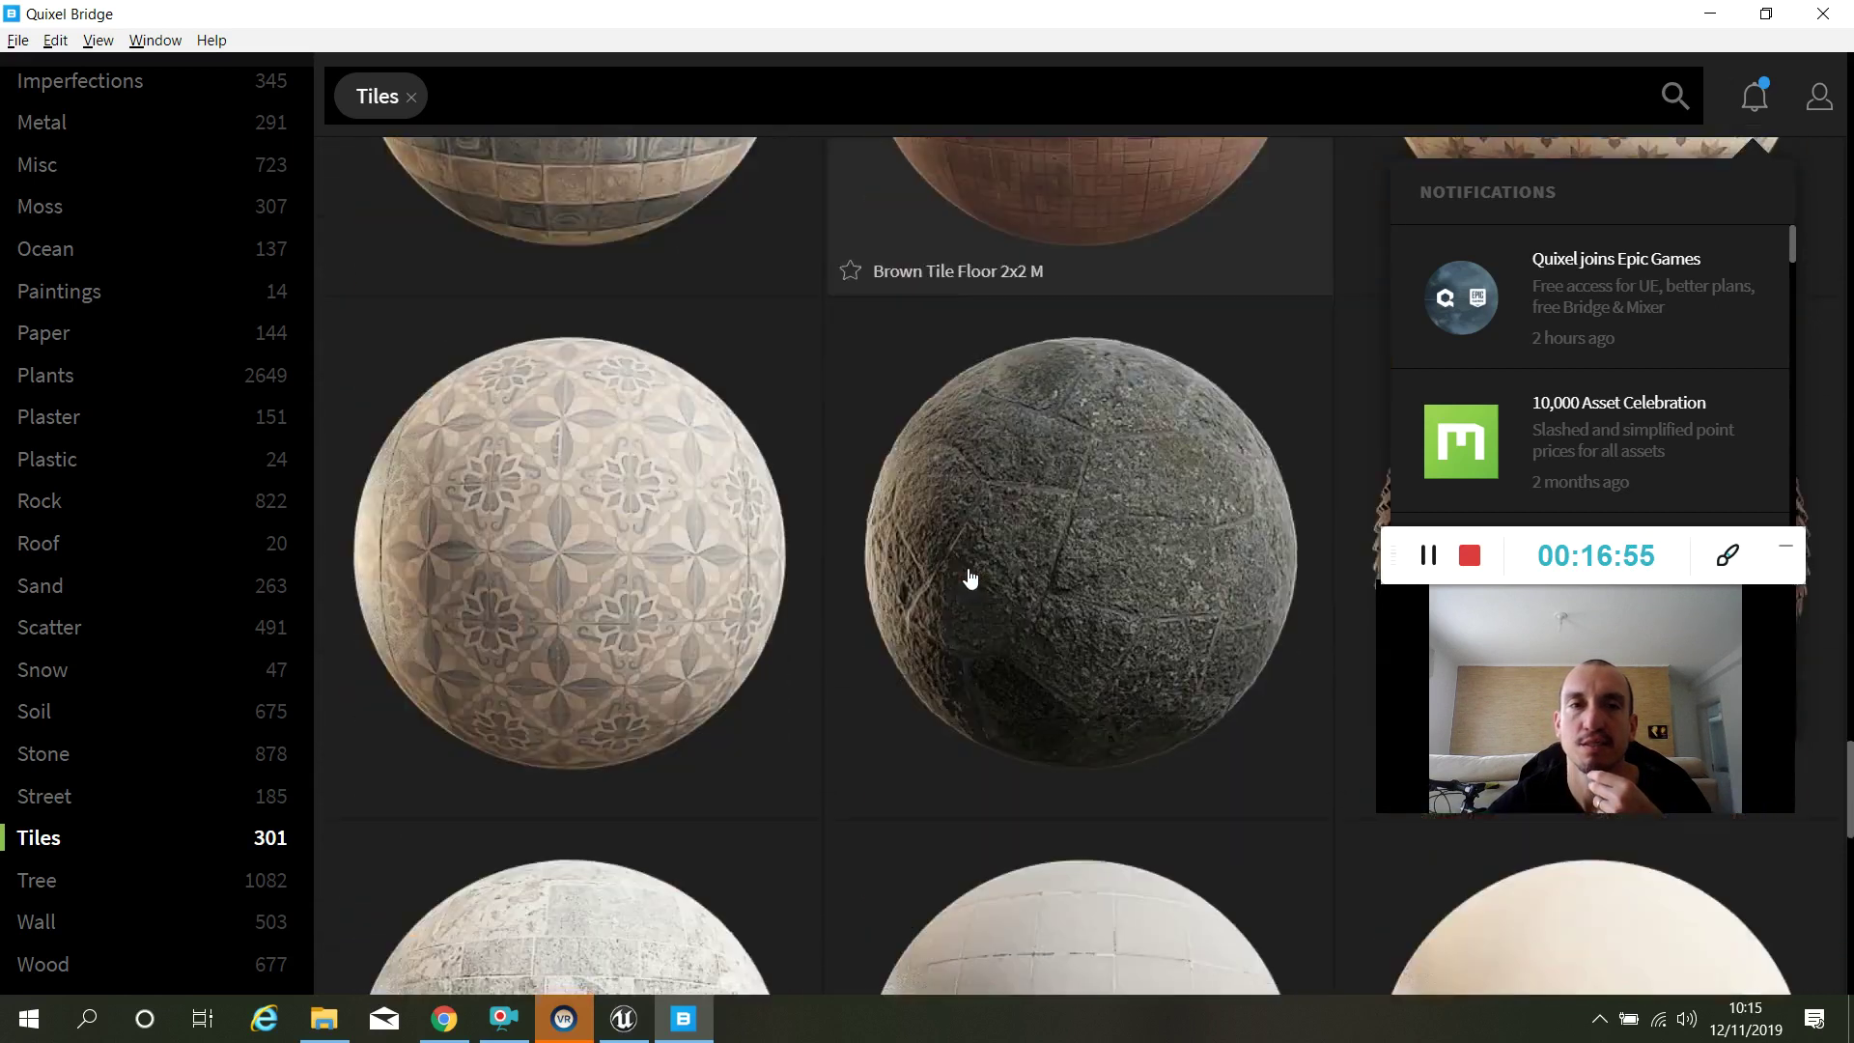
scroll(955, 570, "down", 10)
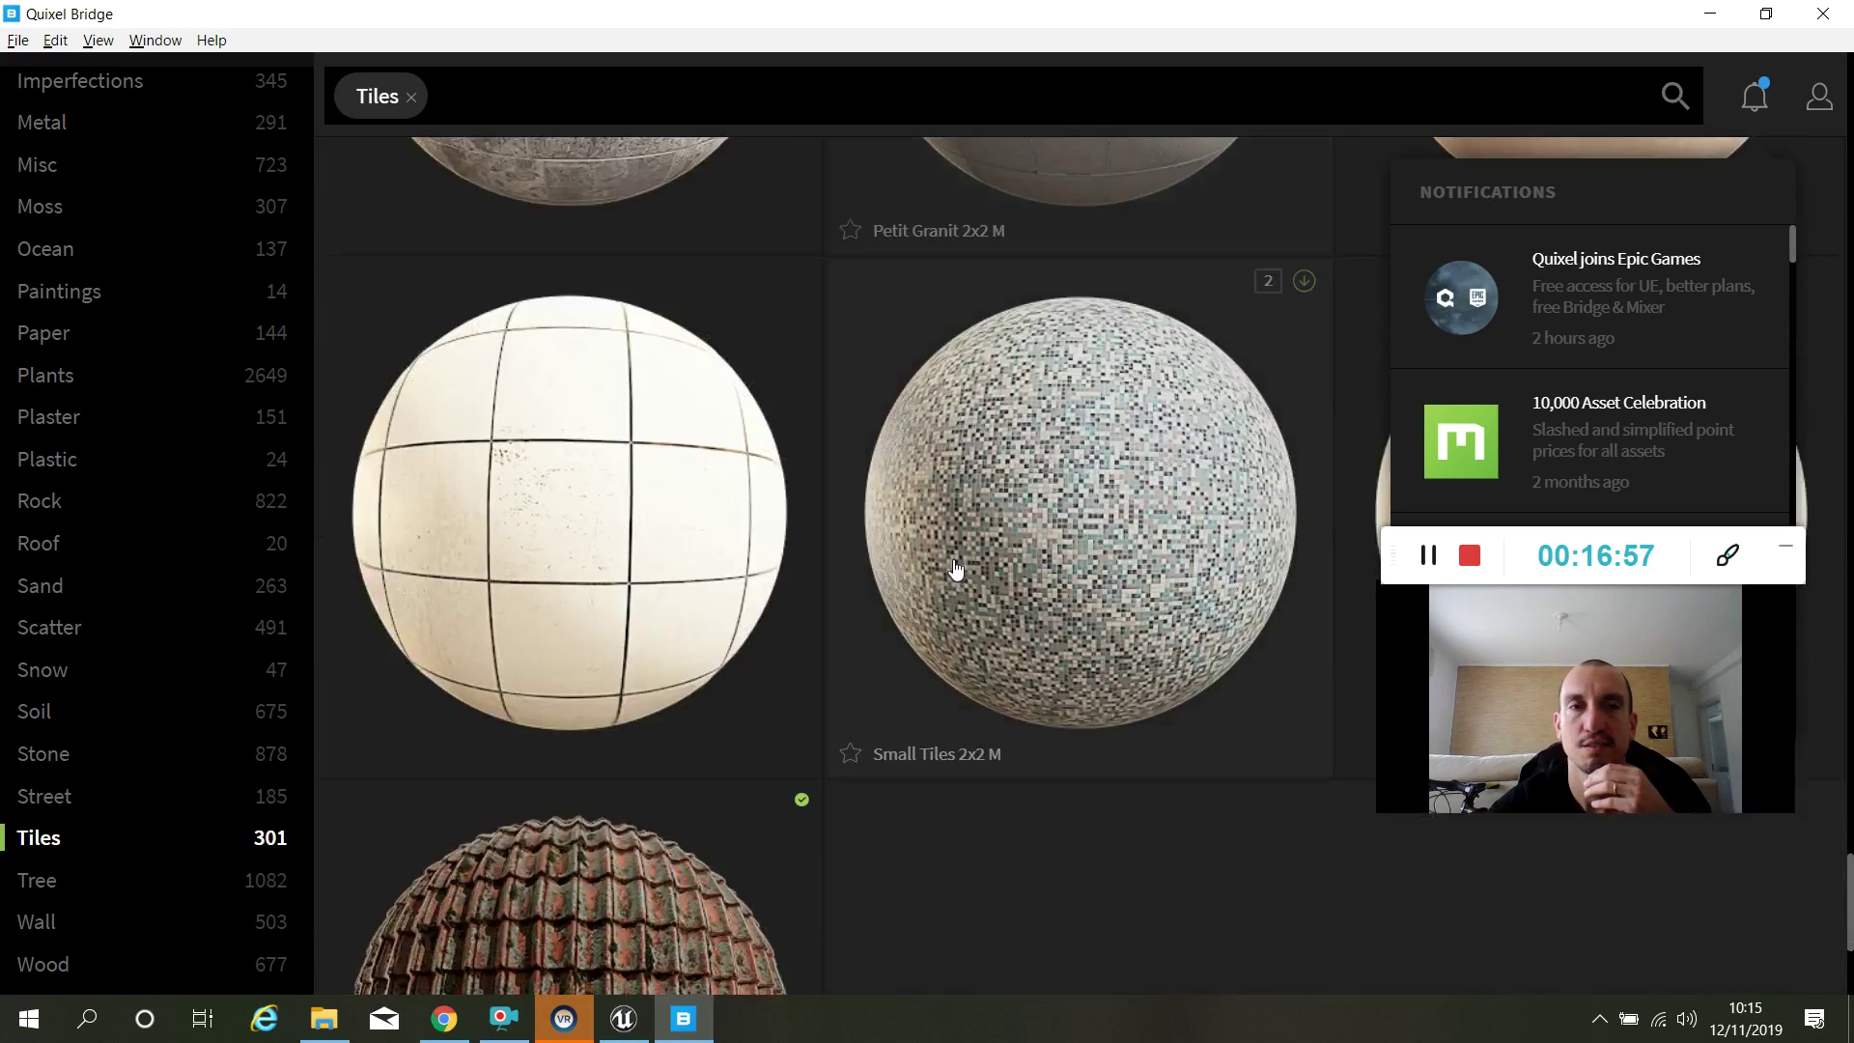
scroll(1029, 413, "up", 8)
scroll(1019, 575, "down", 10)
scroll(1016, 560, "down", 5)
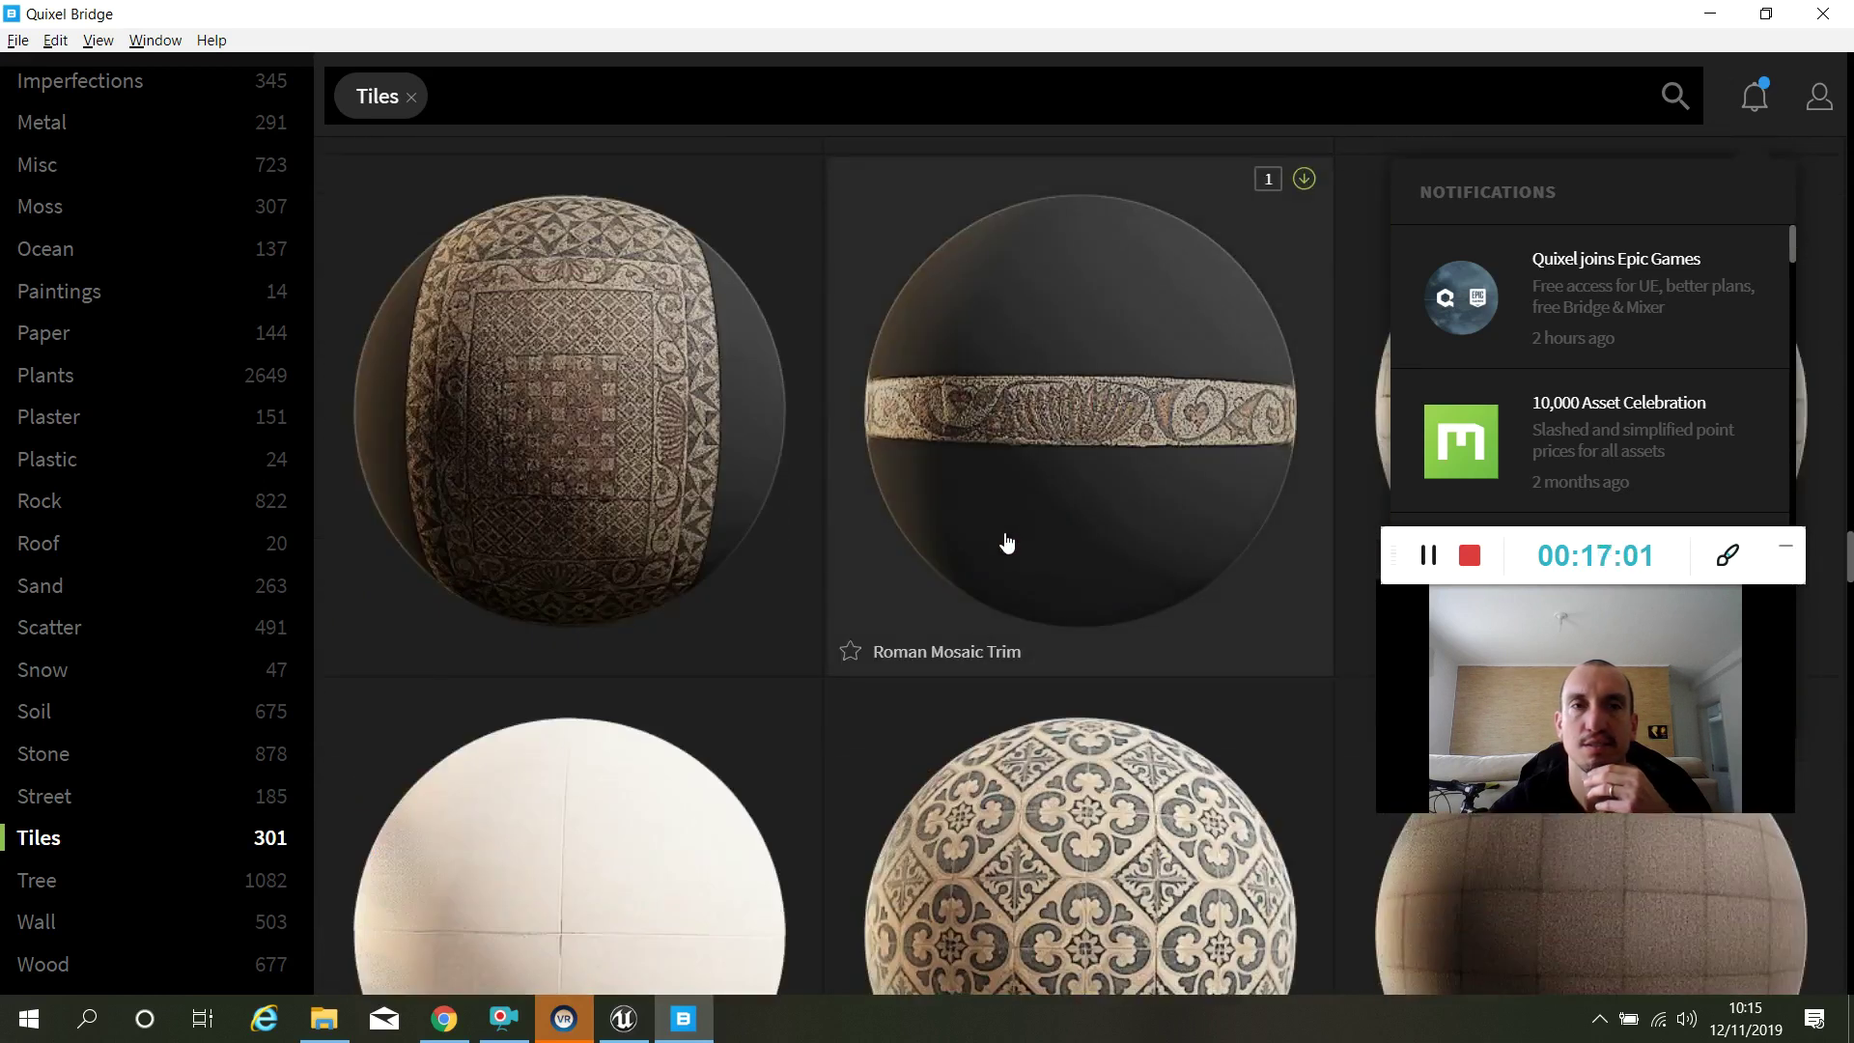
scroll(1149, 459, "down", 3)
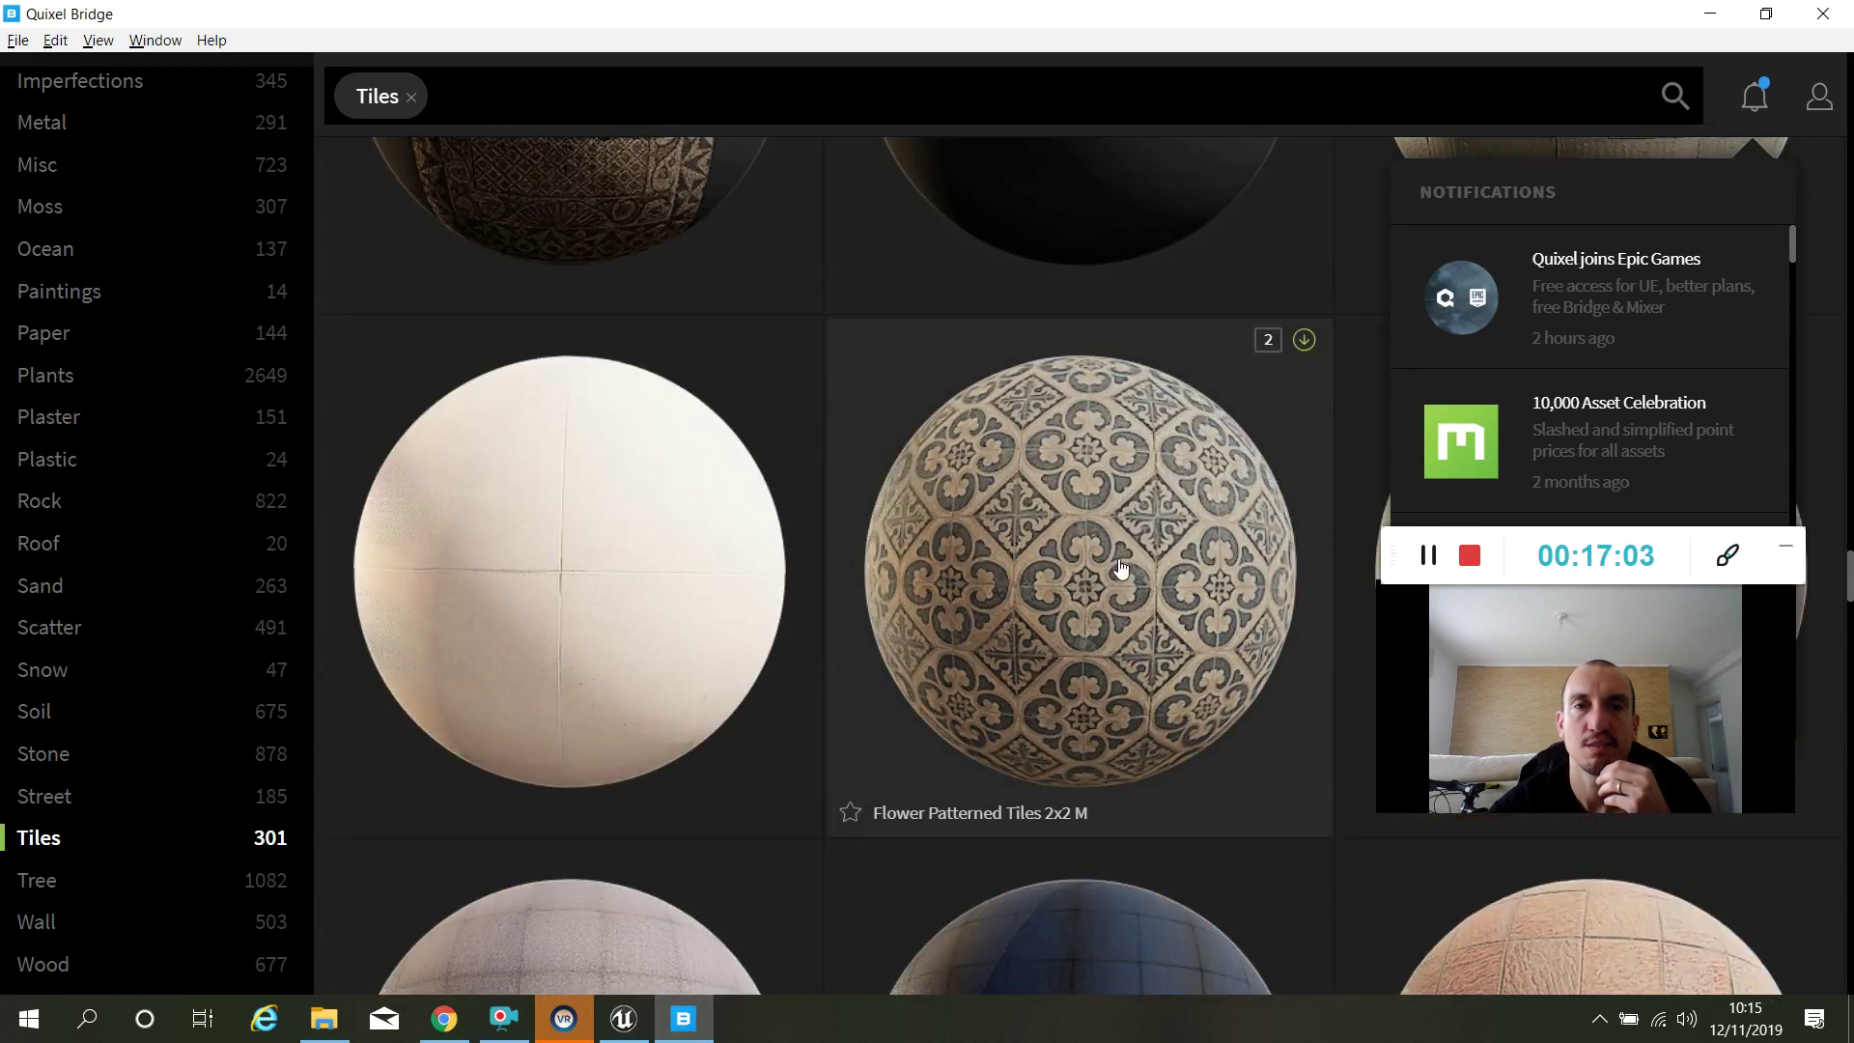
scroll(1119, 569, "down", 12)
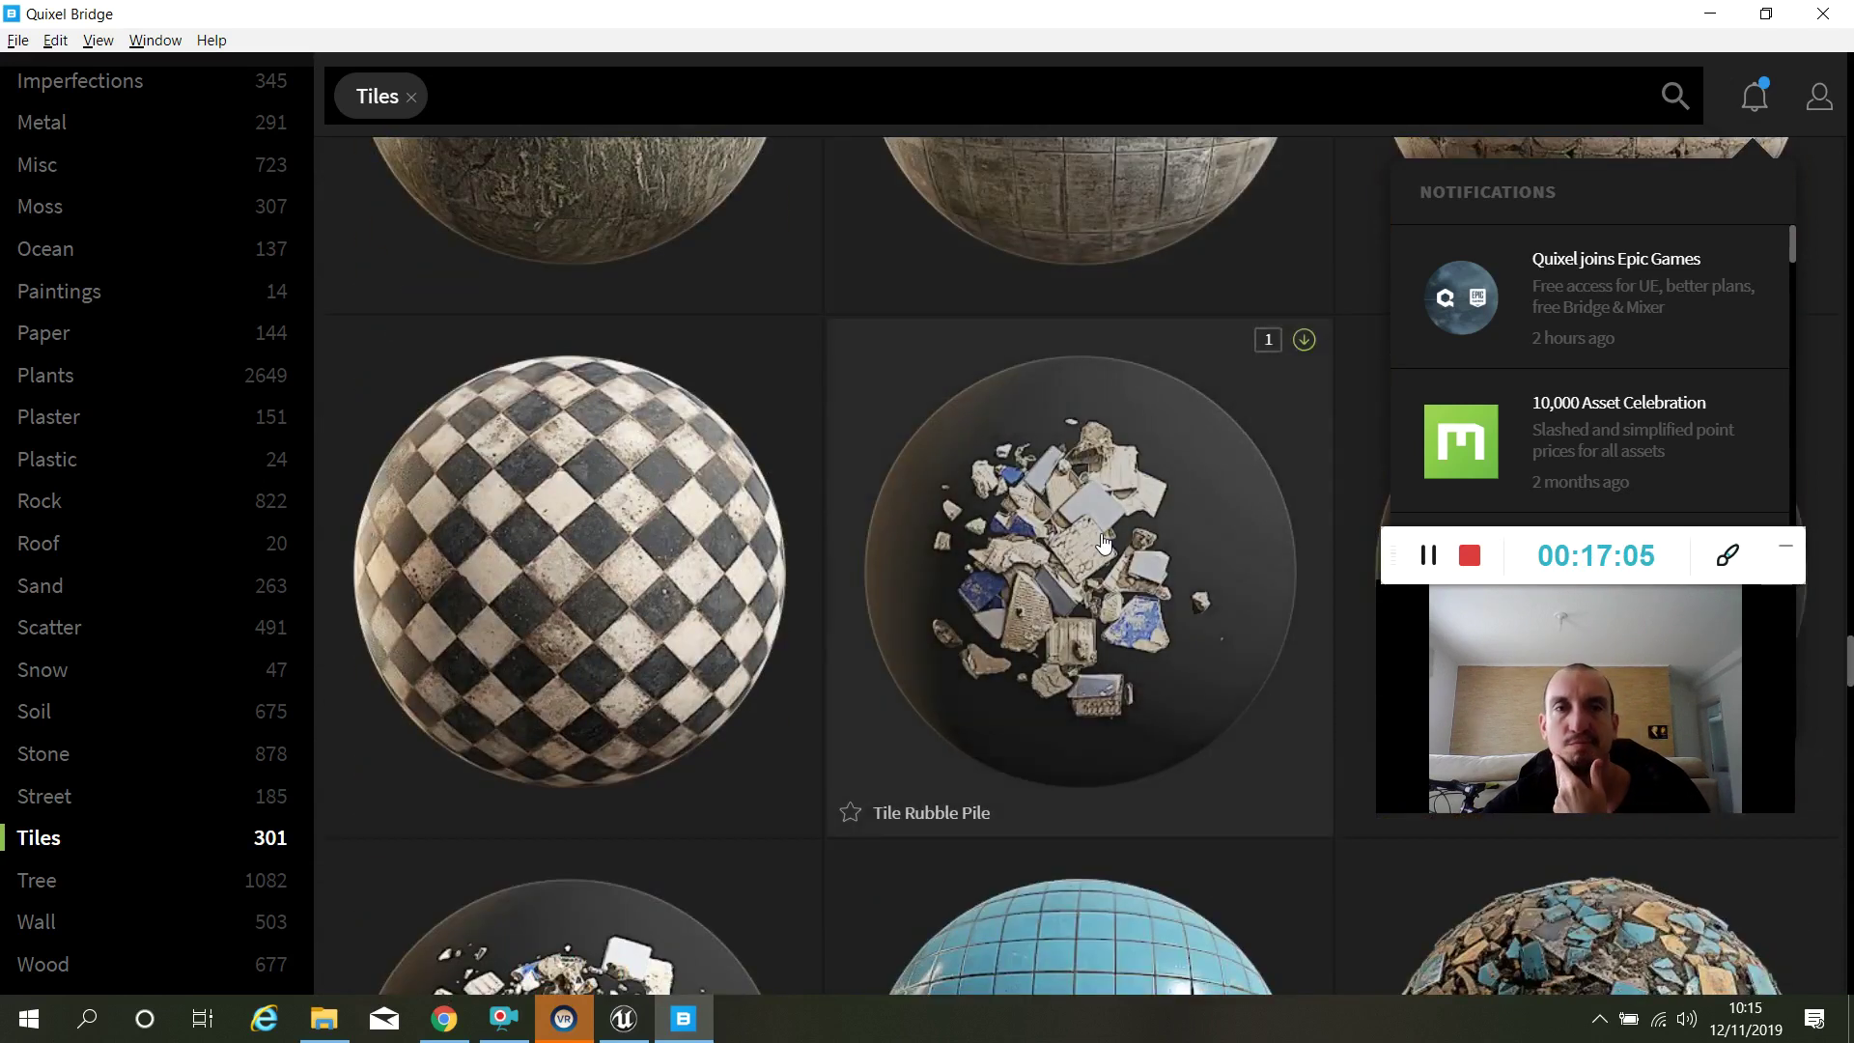
scroll(1104, 543, "down", 14)
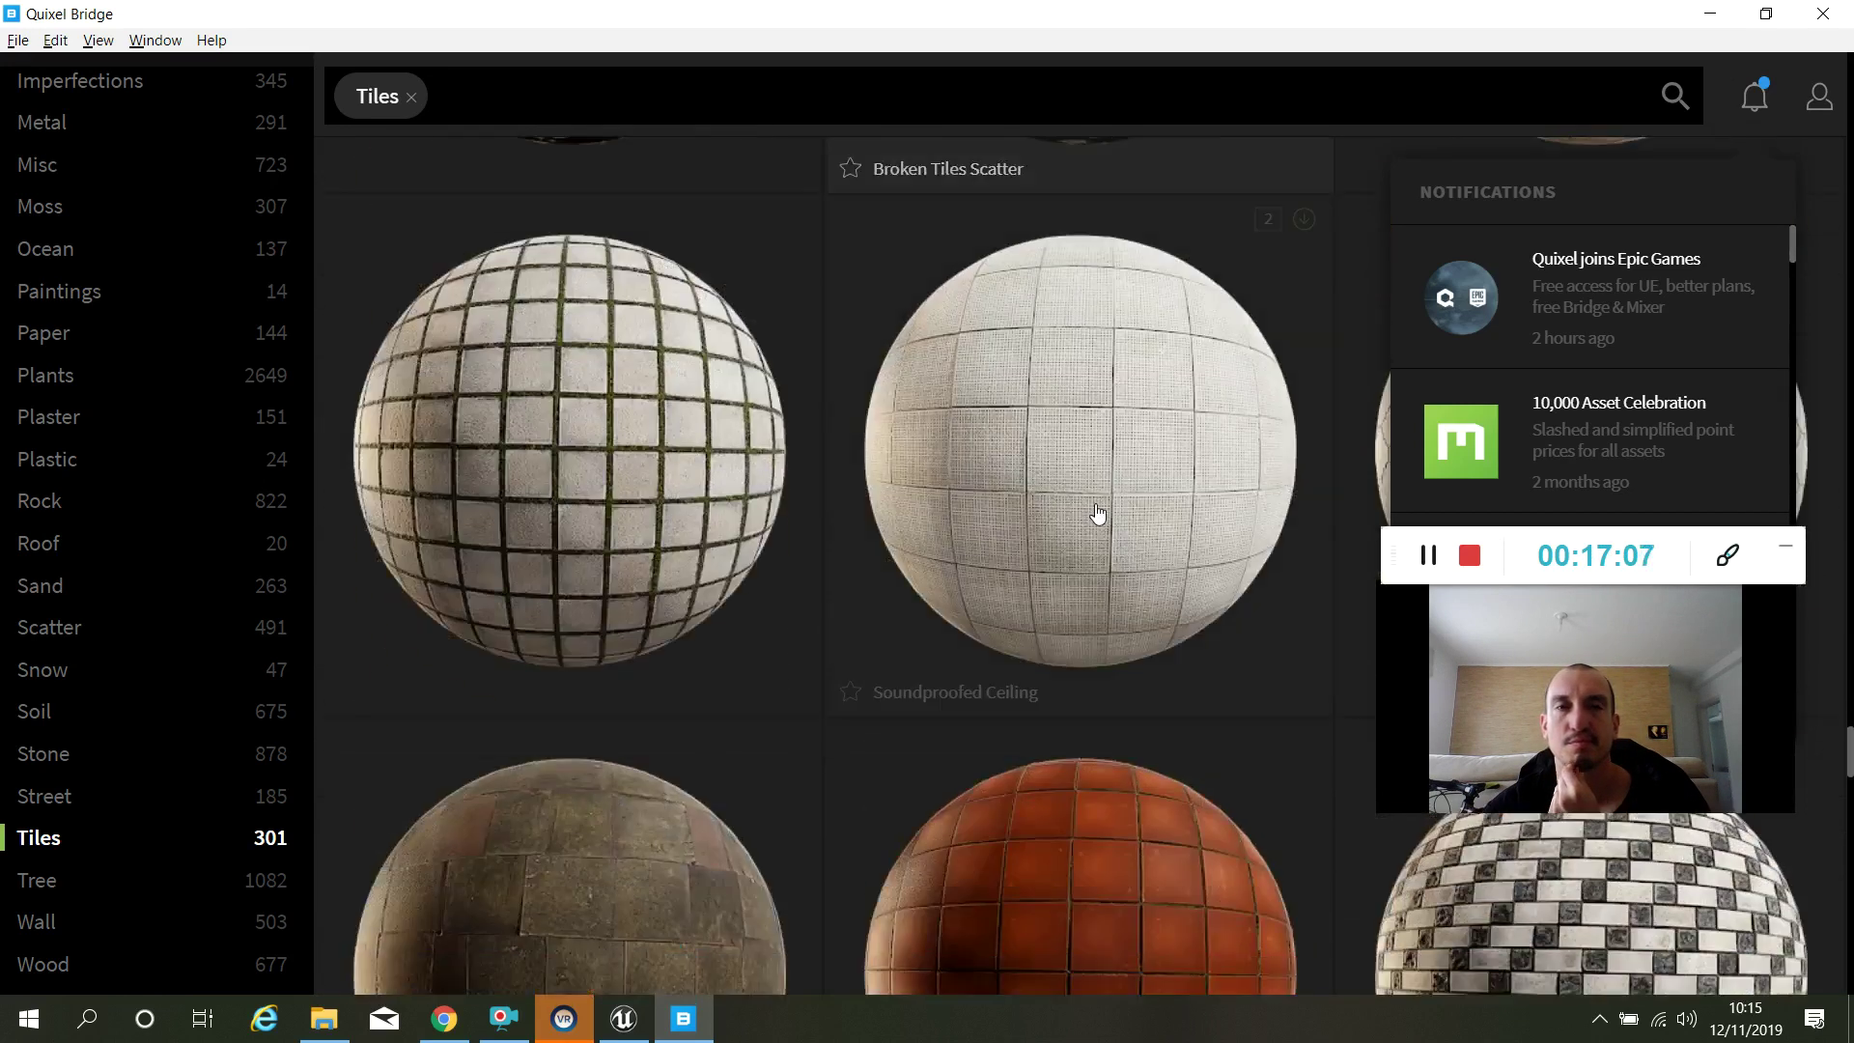
scroll(1098, 512, "down", 8)
scroll(1095, 513, "down", 15)
scroll(1094, 512, "down", 10)
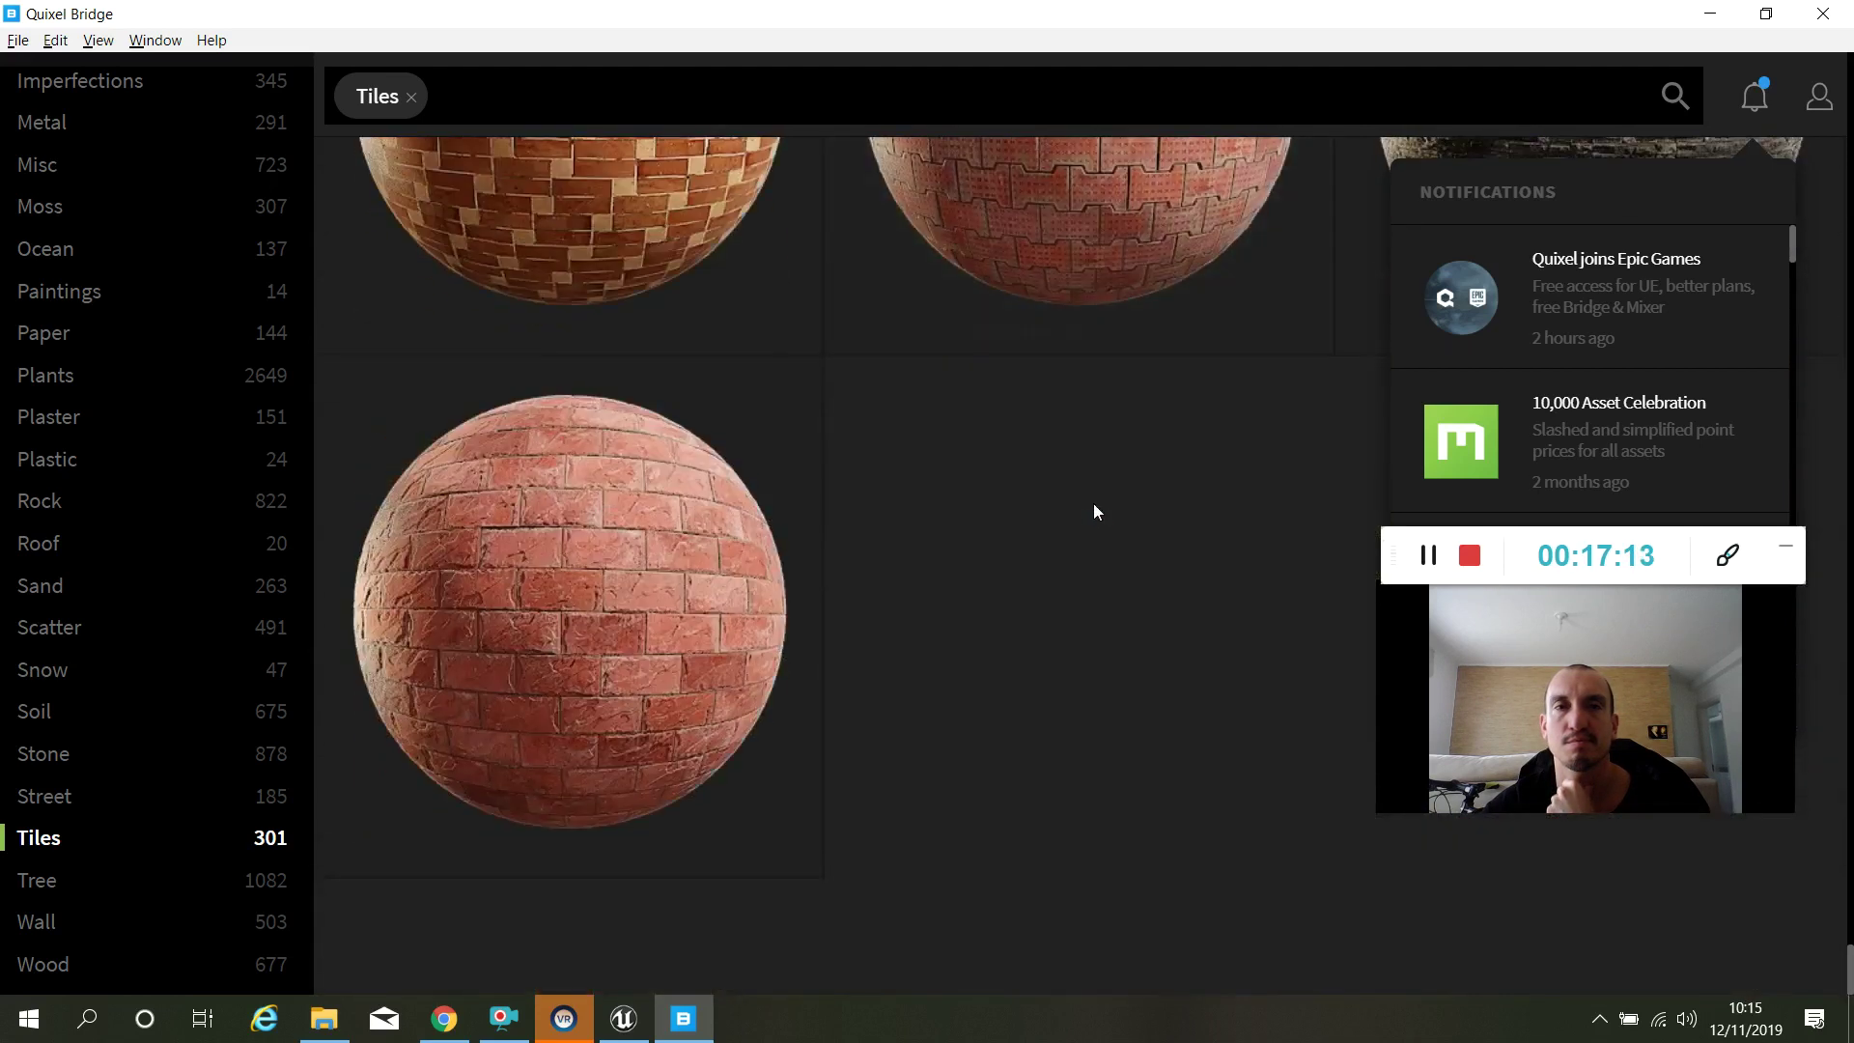
scroll(1101, 541, "down", 8)
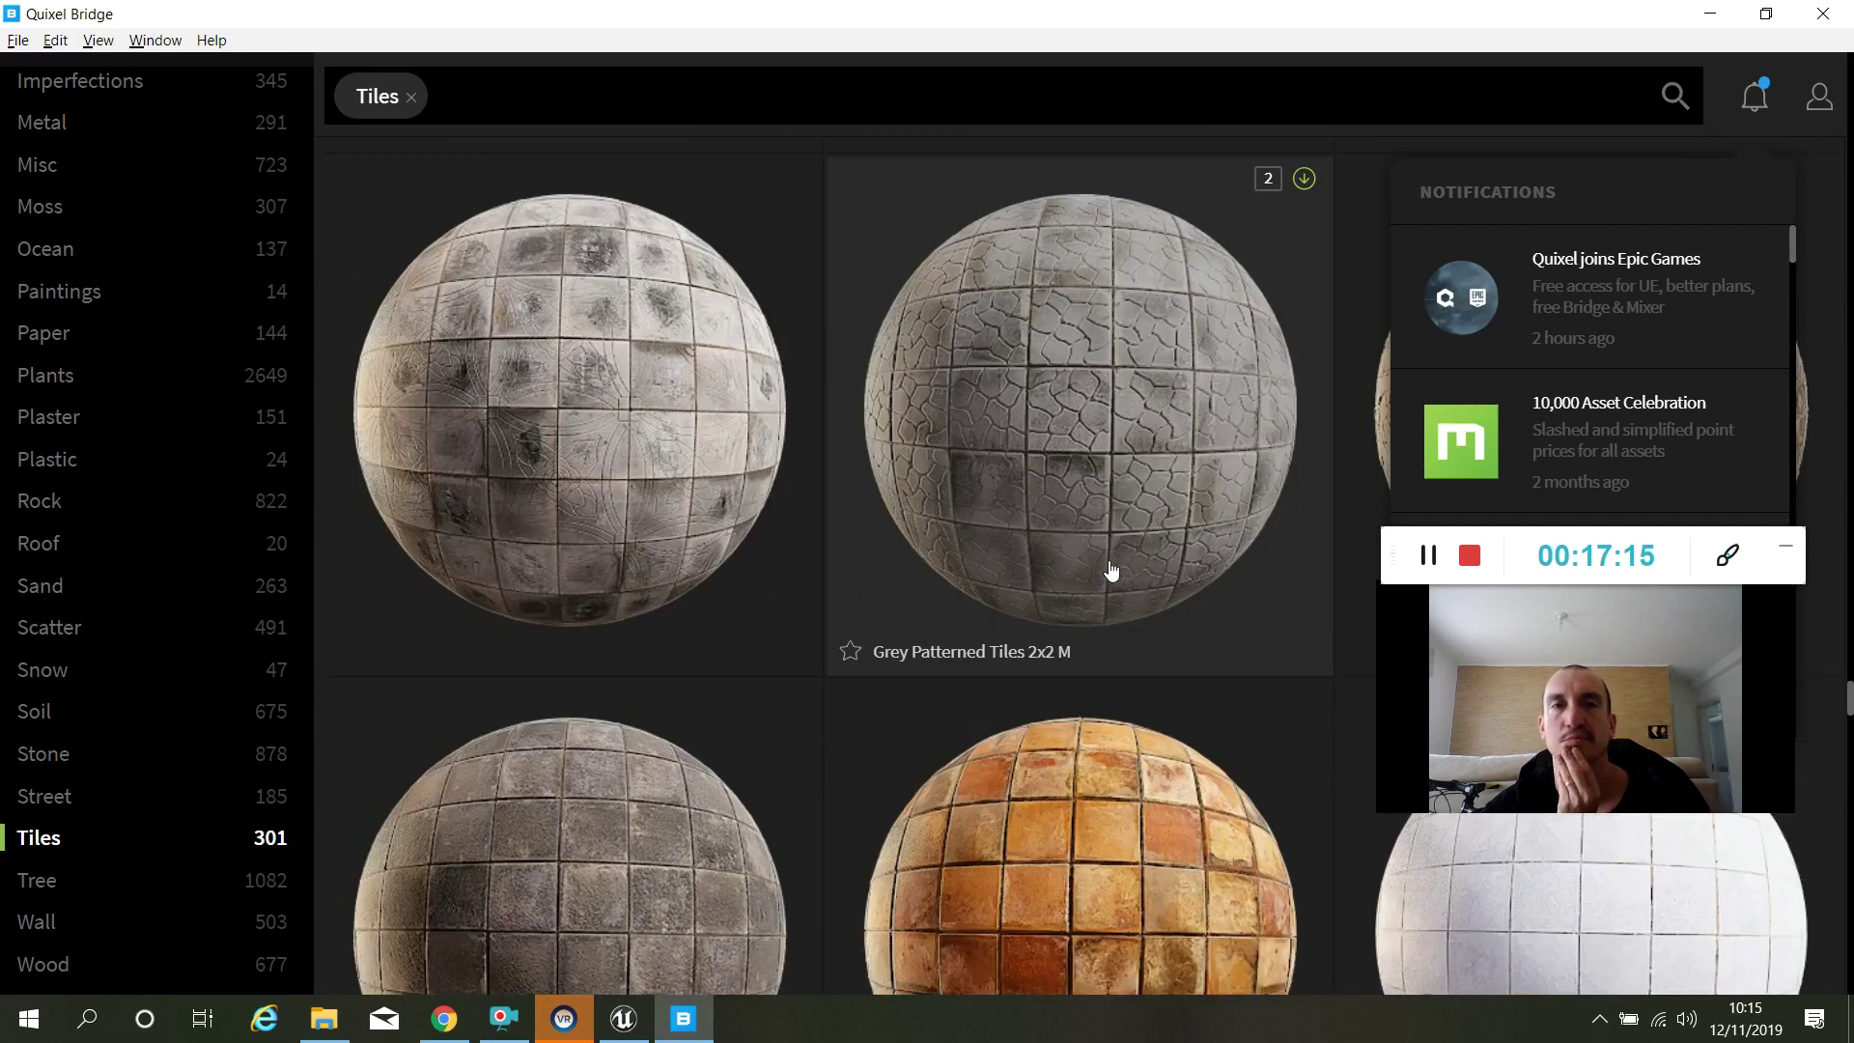
scroll(1106, 572, "down", 6)
scroll(1101, 571, "down", 6)
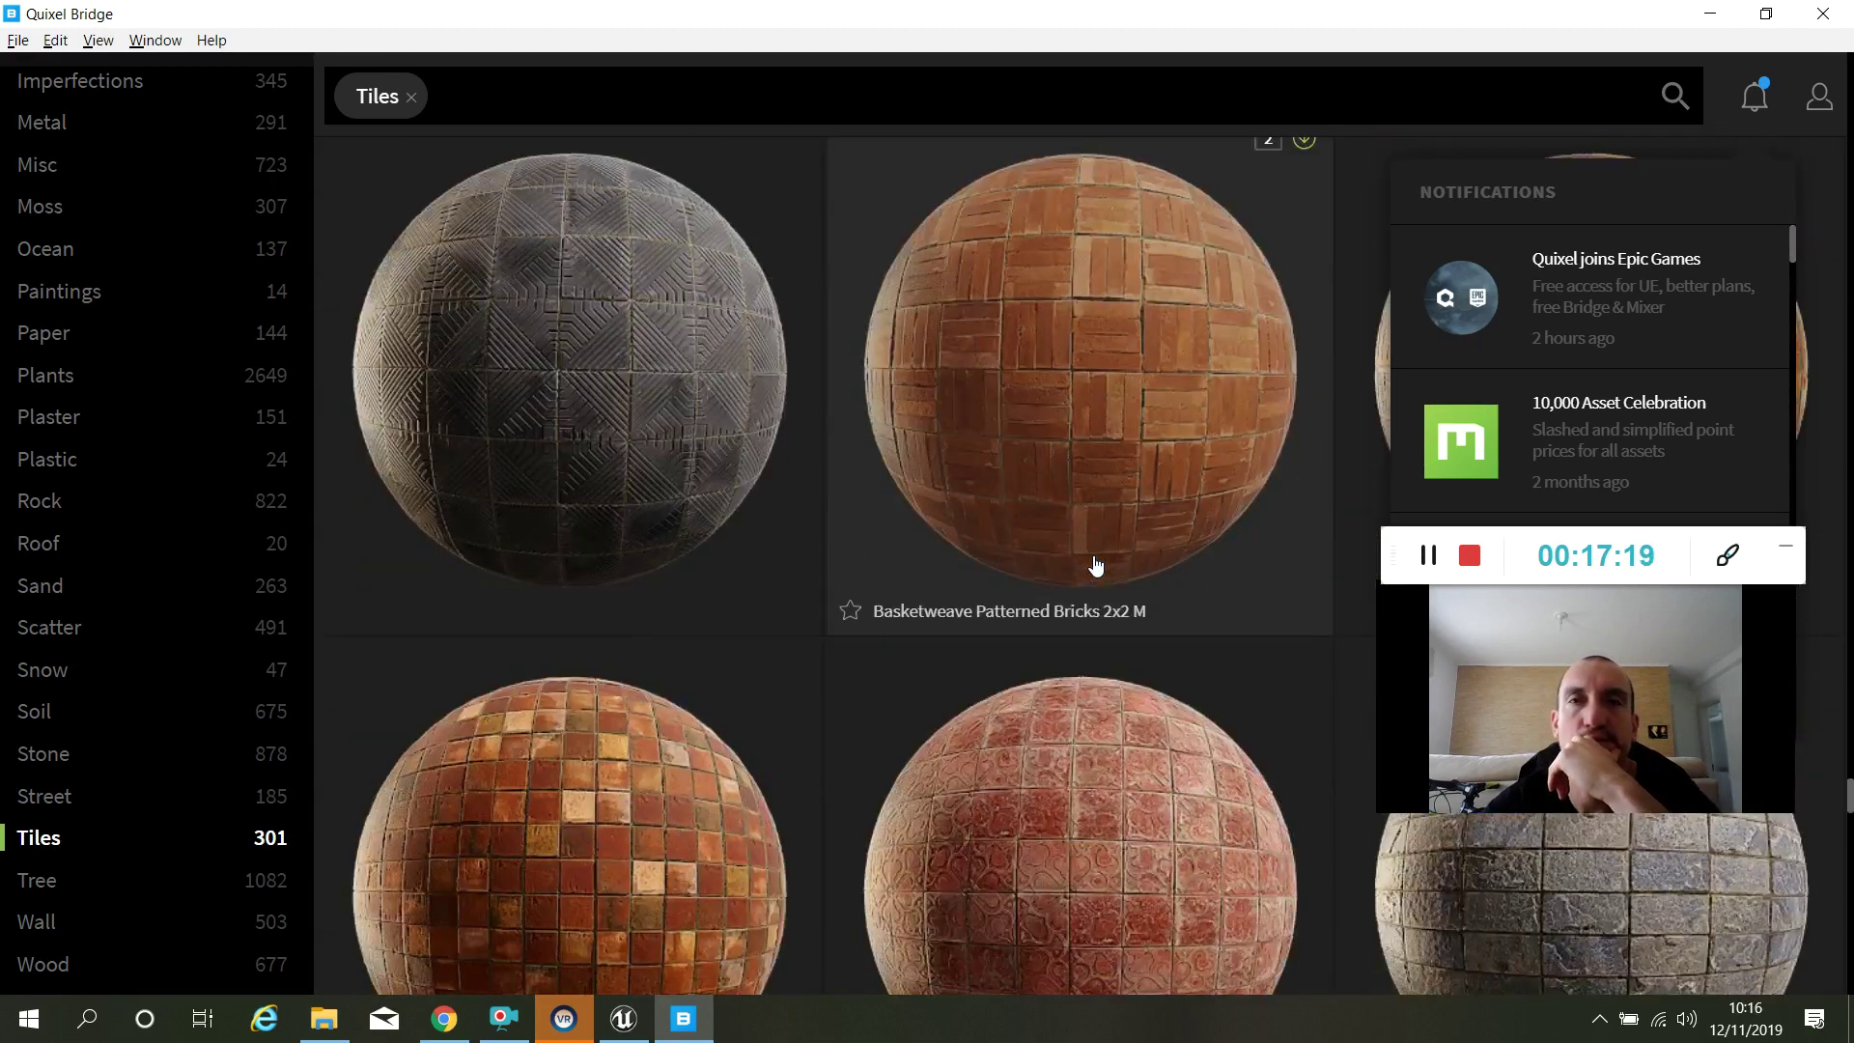
scroll(1097, 567, "down", 6)
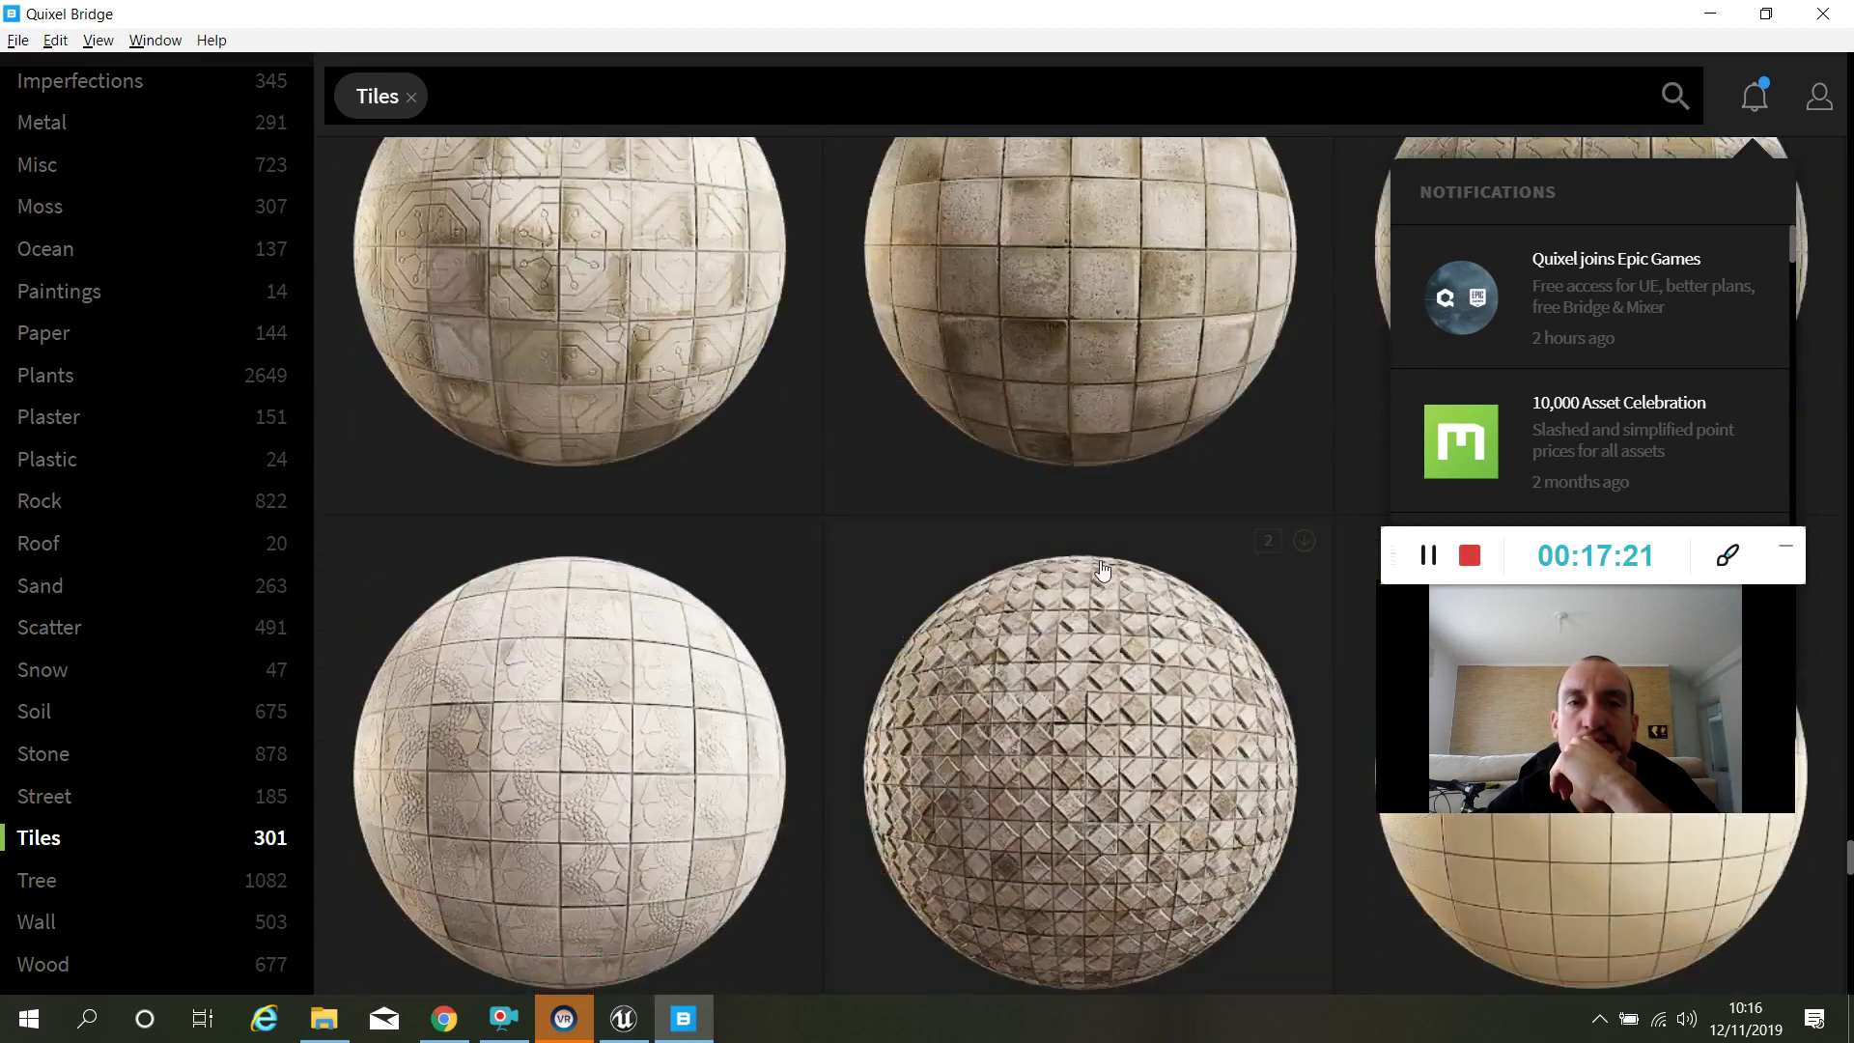
scroll(1104, 571, "down", 6)
scroll(1102, 585, "down", 6)
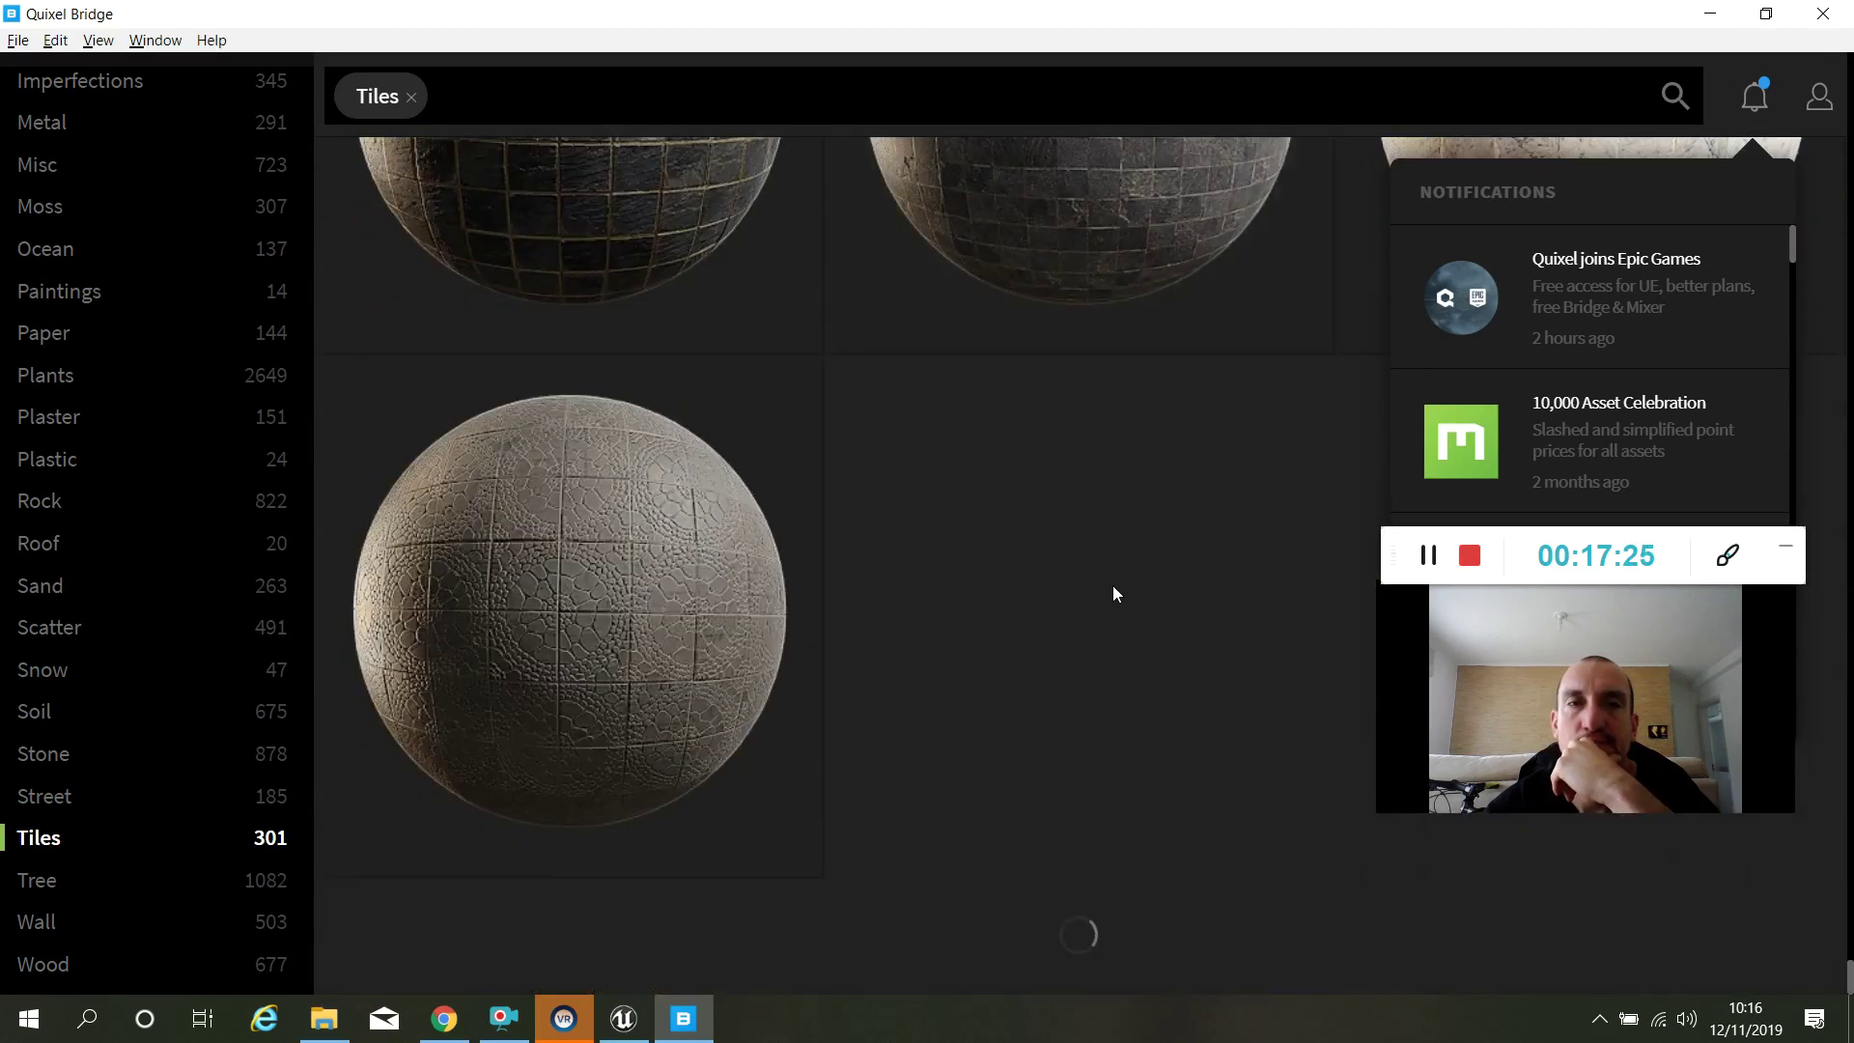
scroll(959, 599, "down", 5)
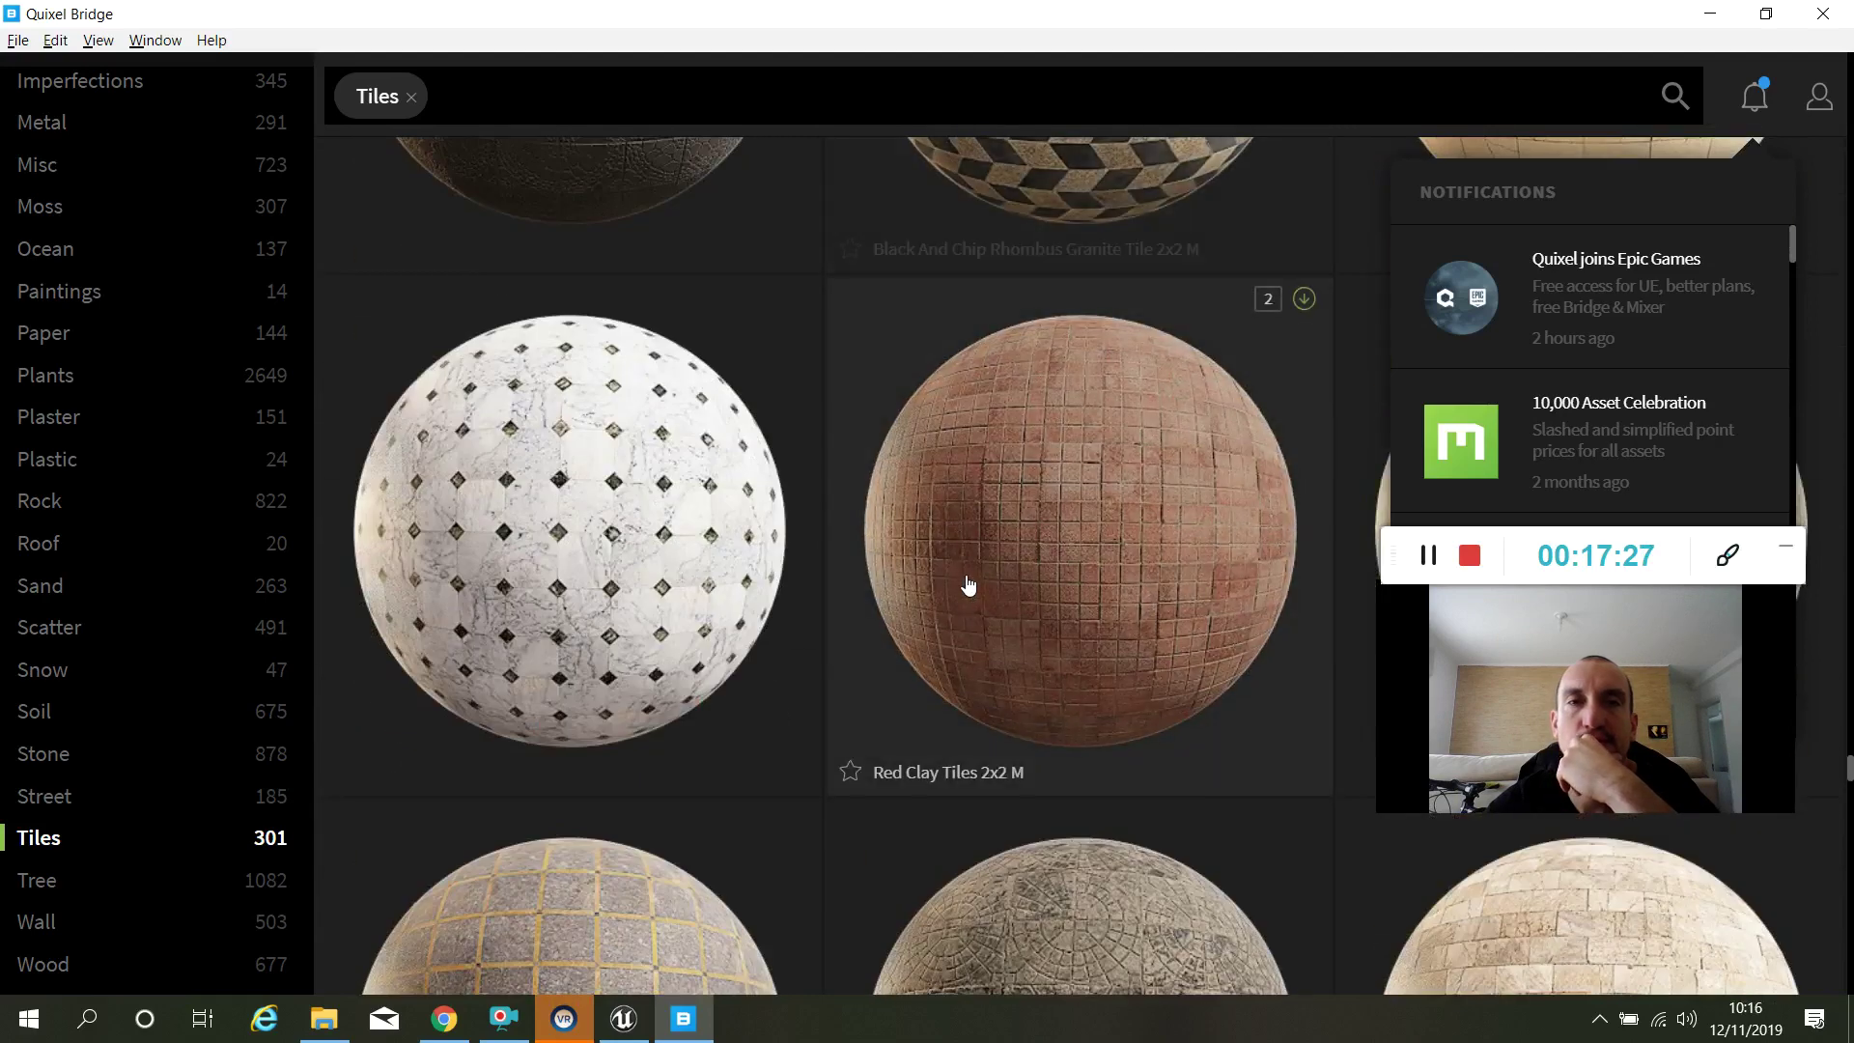
scroll(967, 584, "down", 6)
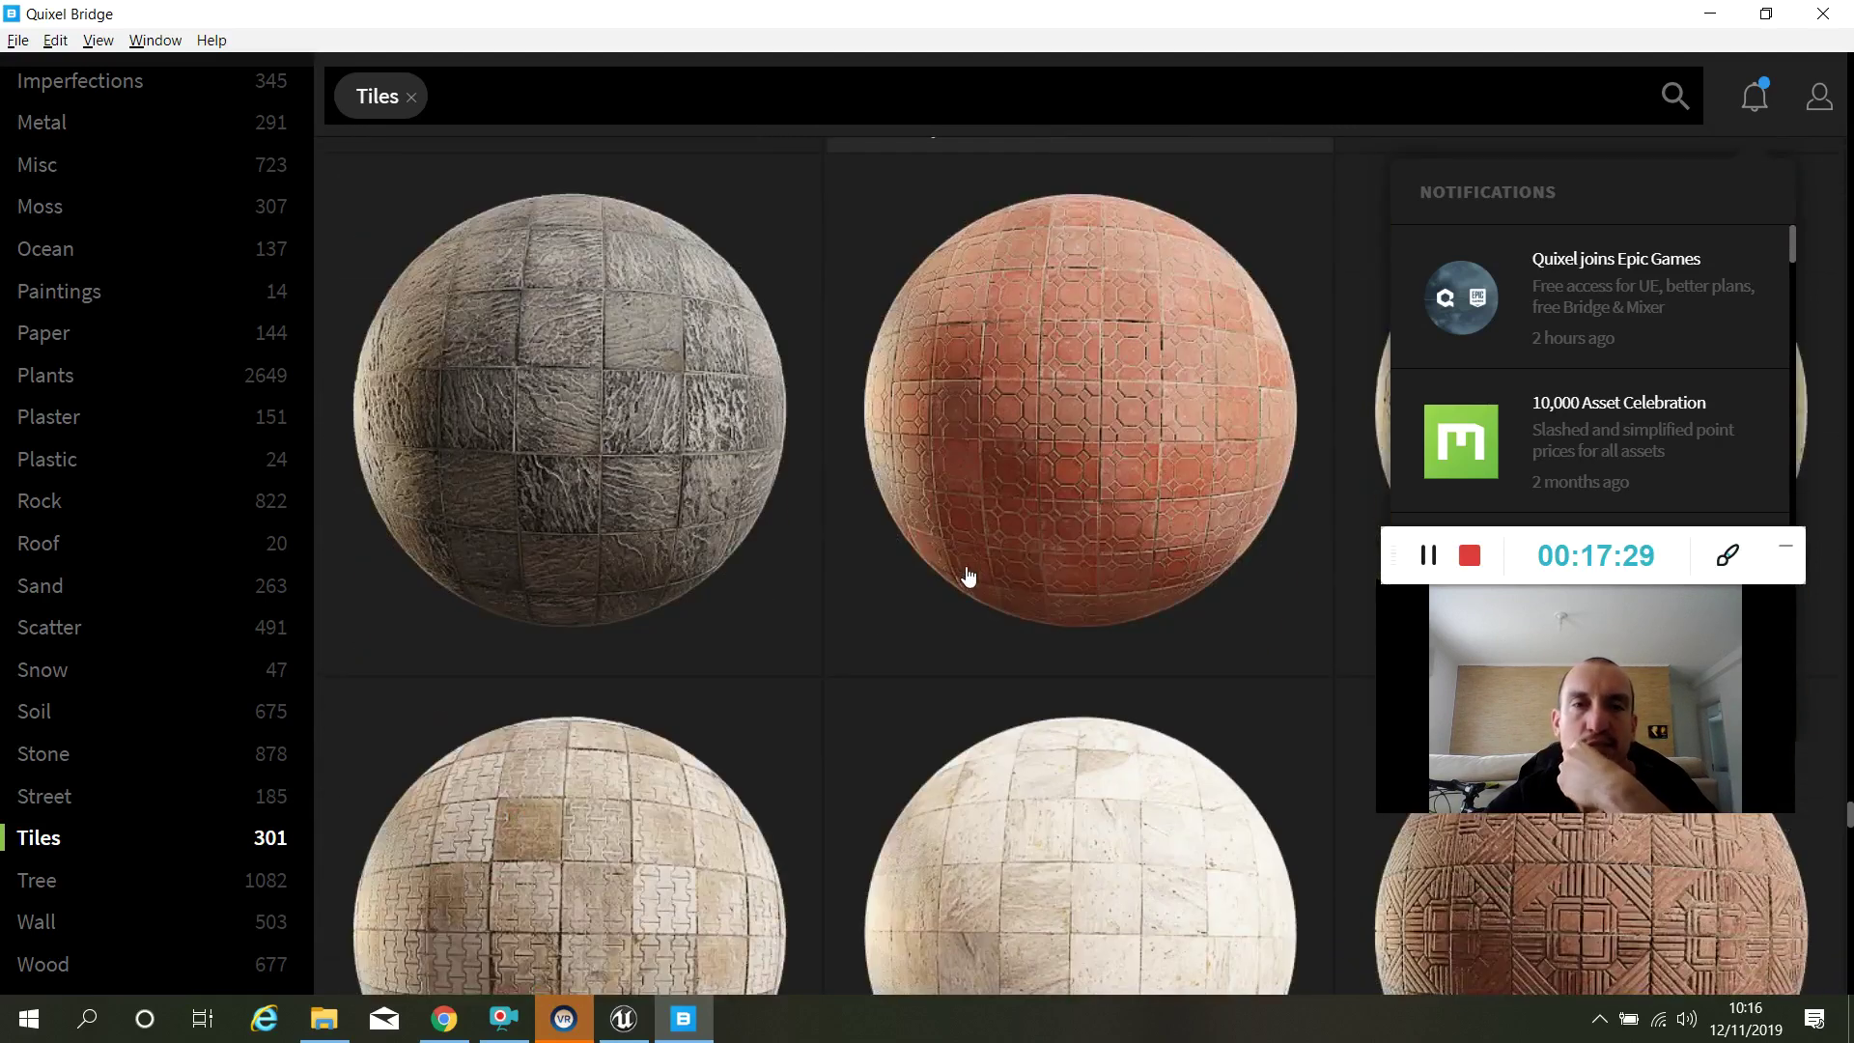
scroll(967, 577, "down", 6)
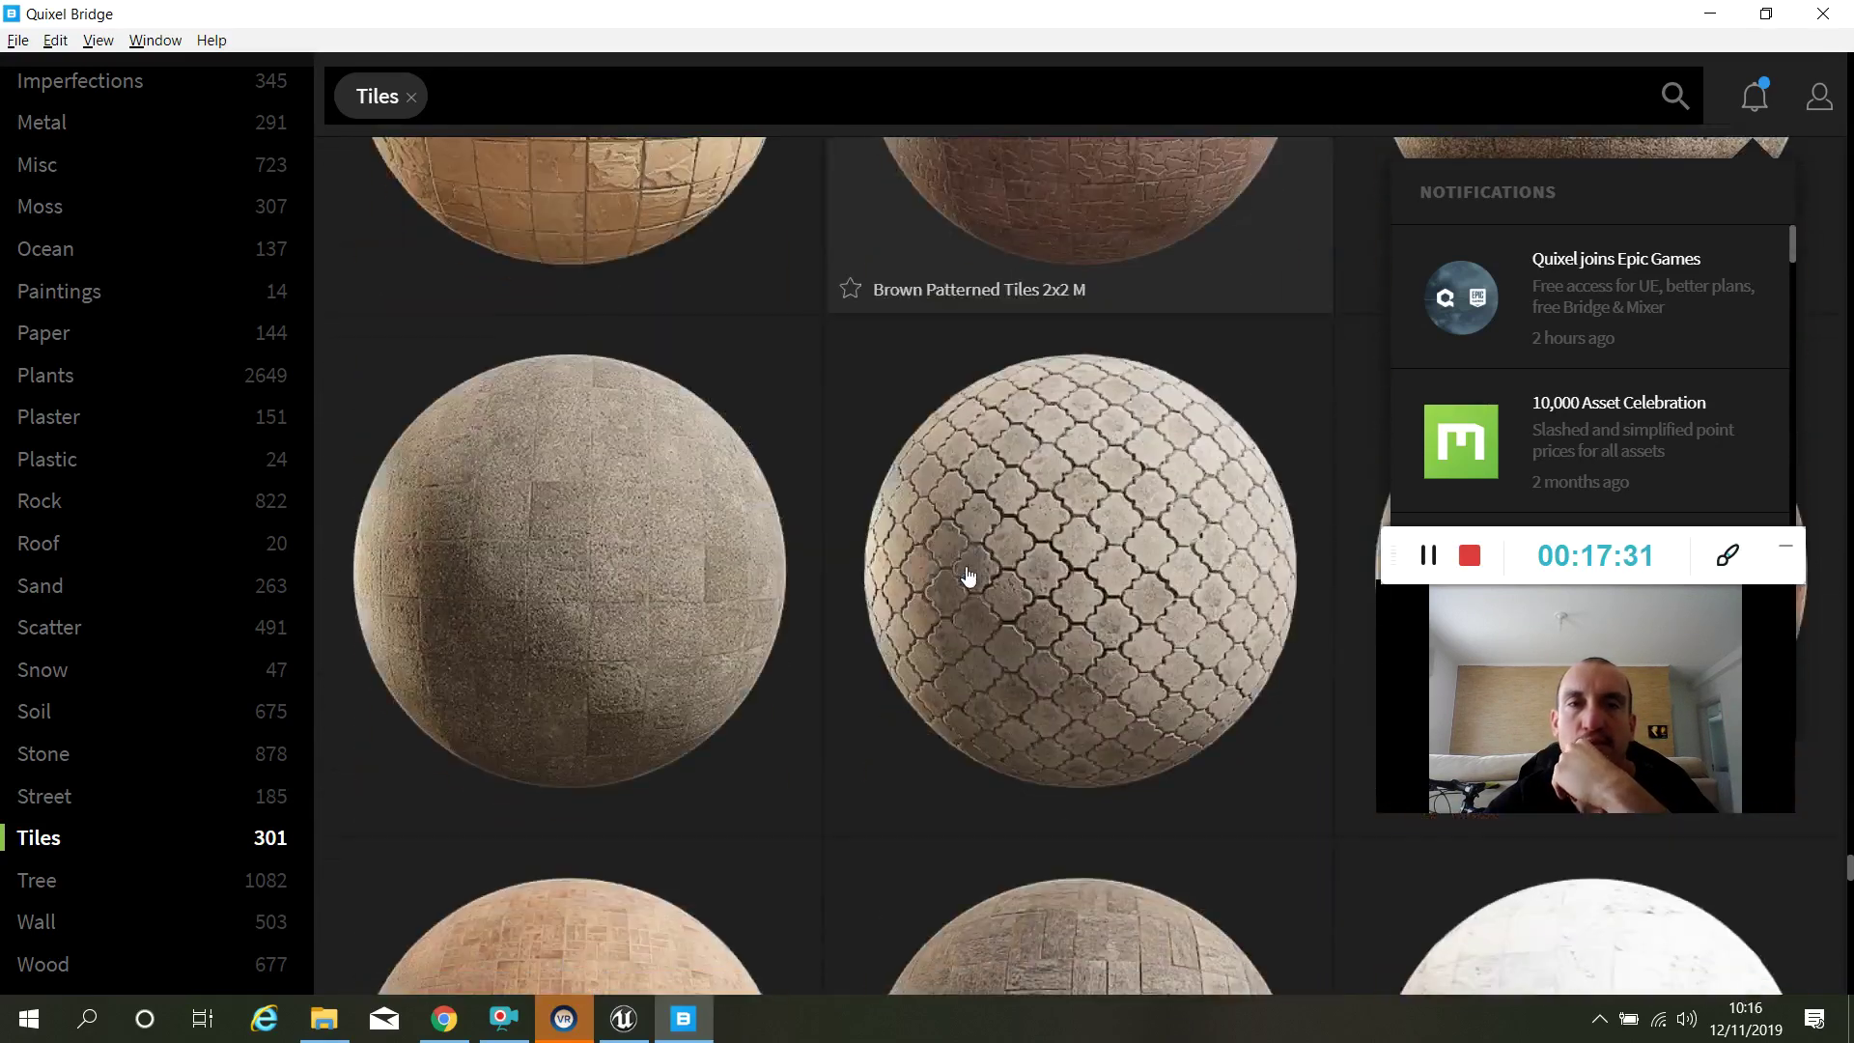
scroll(967, 577, "down", 6)
scroll(966, 581, "down", 6)
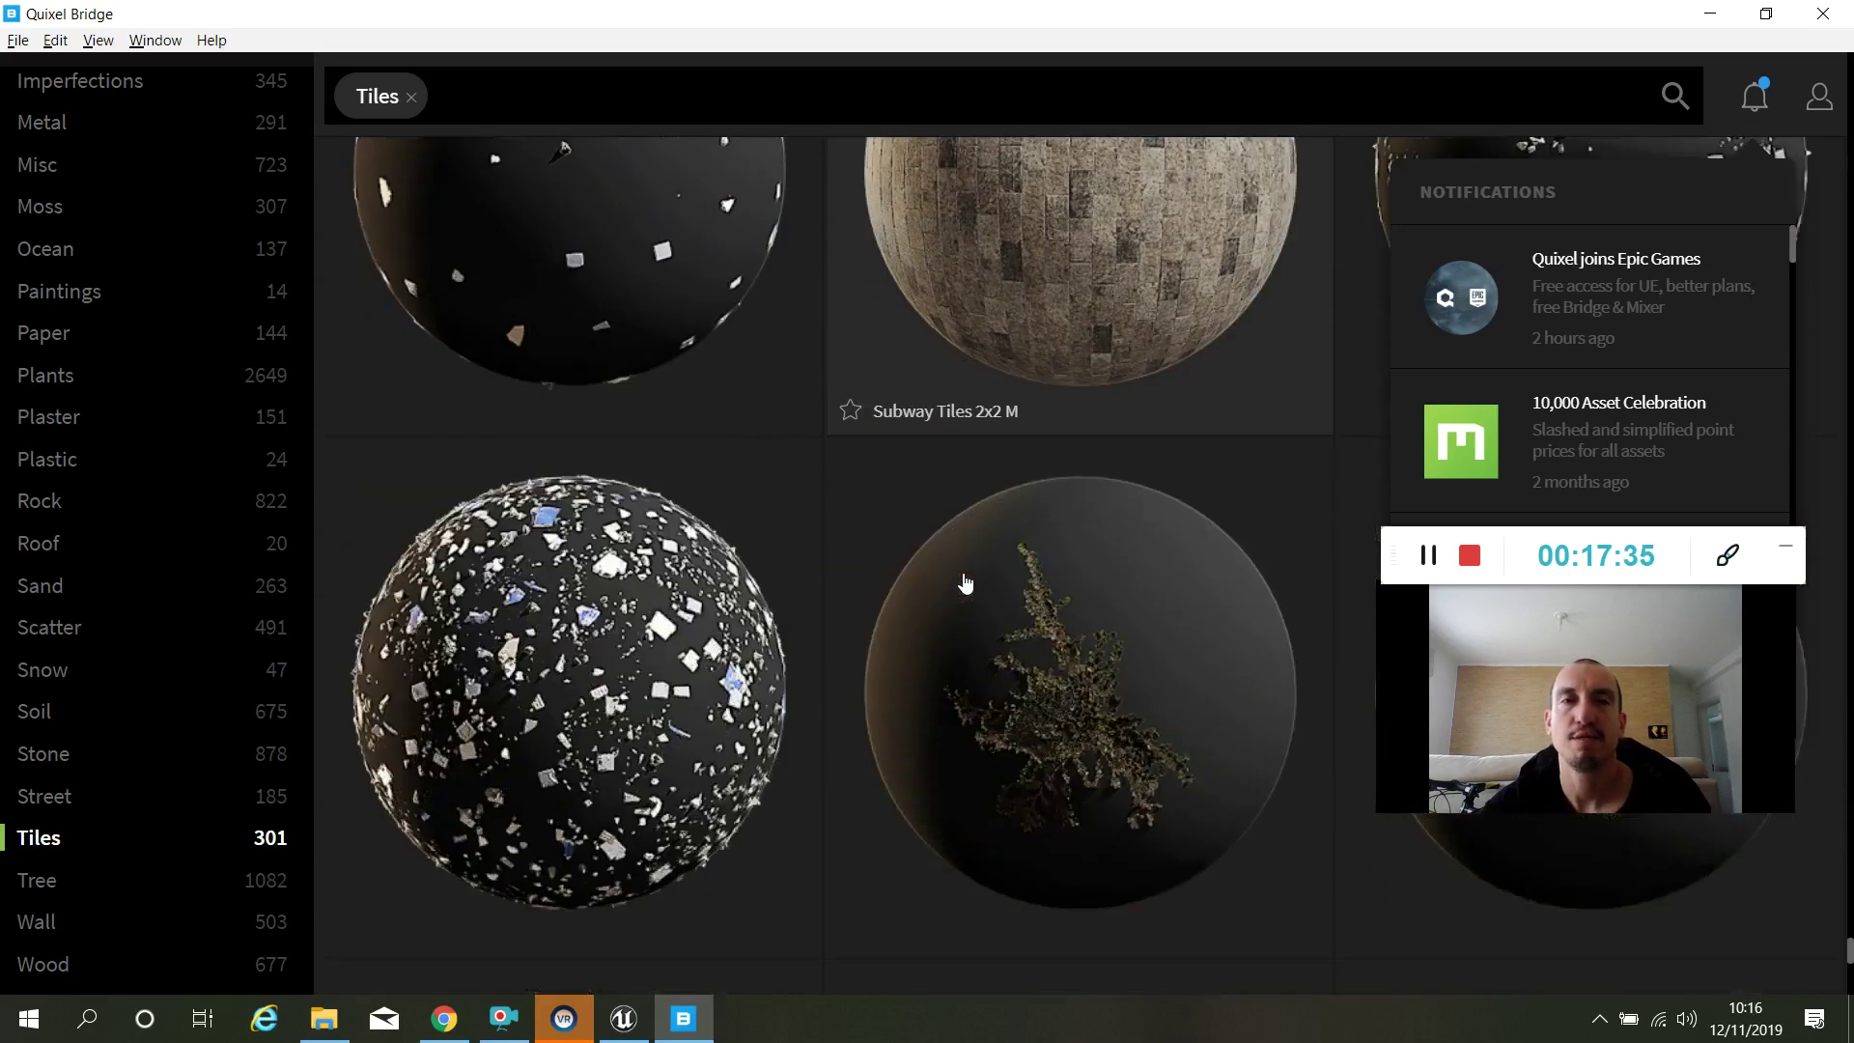
scroll(965, 582, "down", 5)
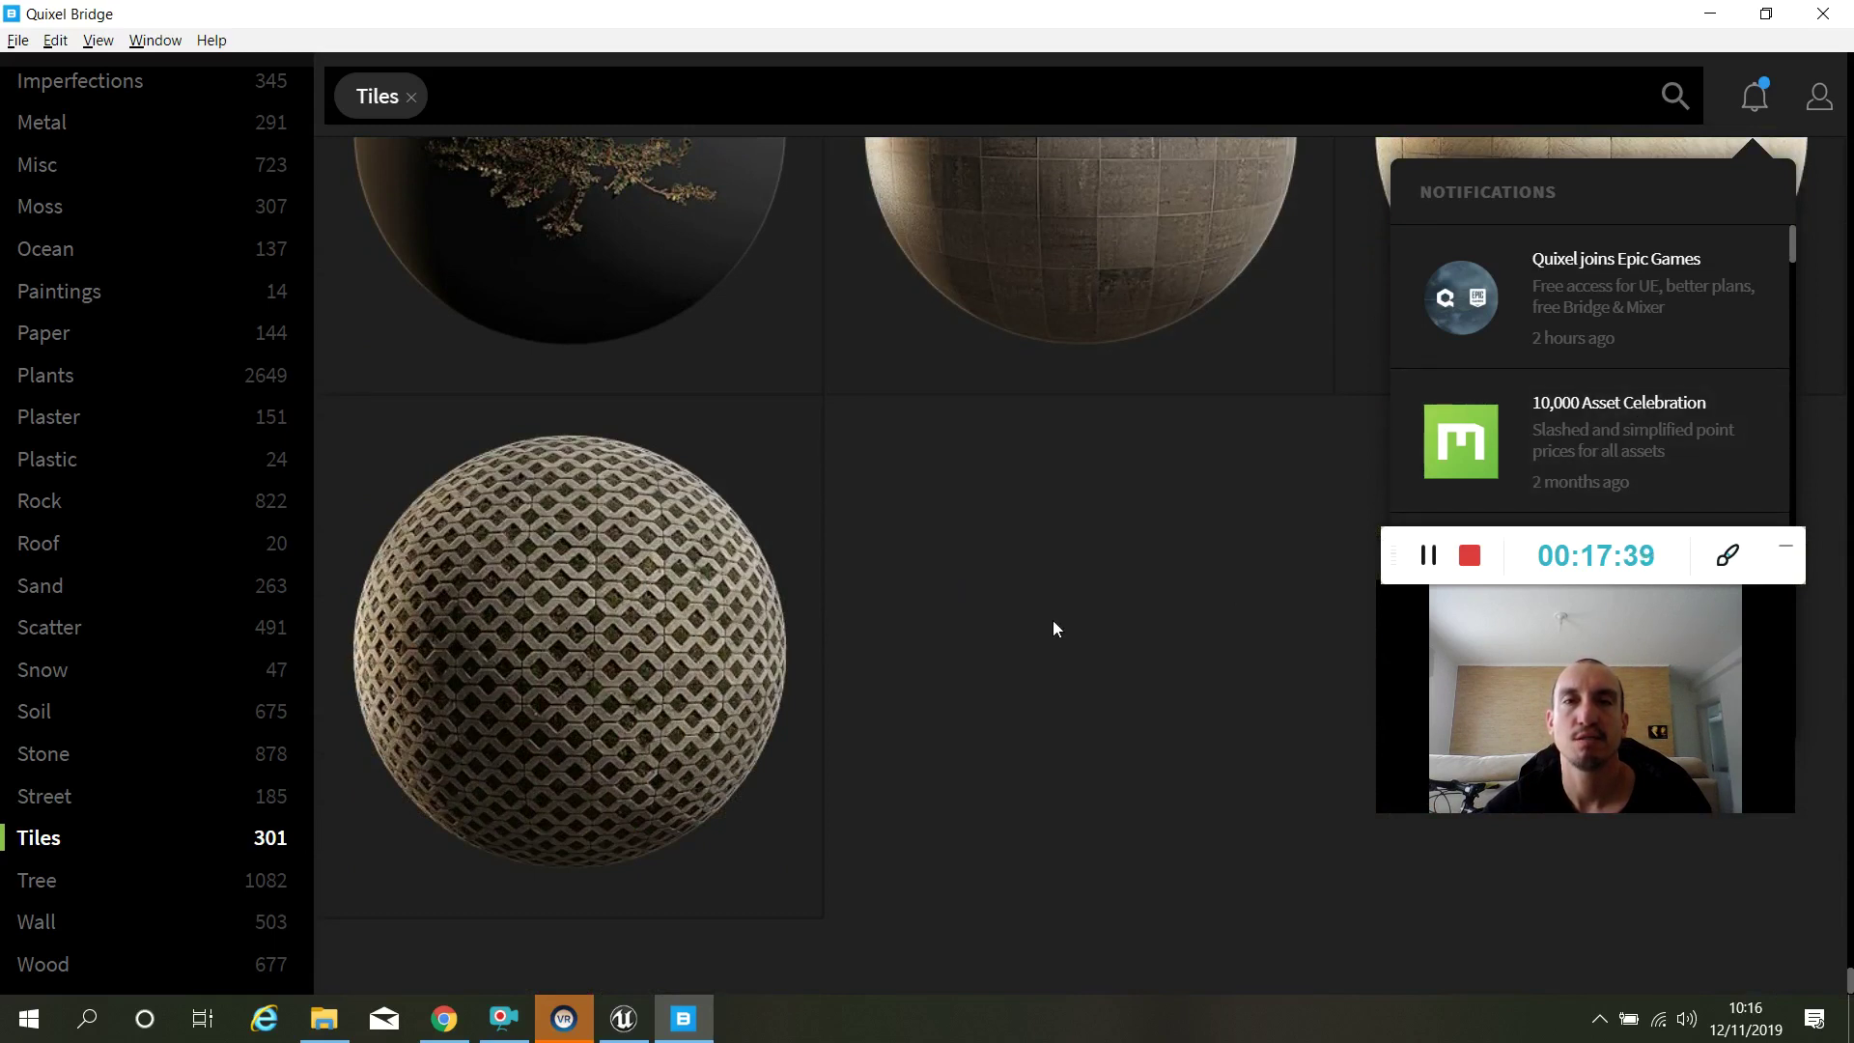
scroll(1023, 642, "down", 1)
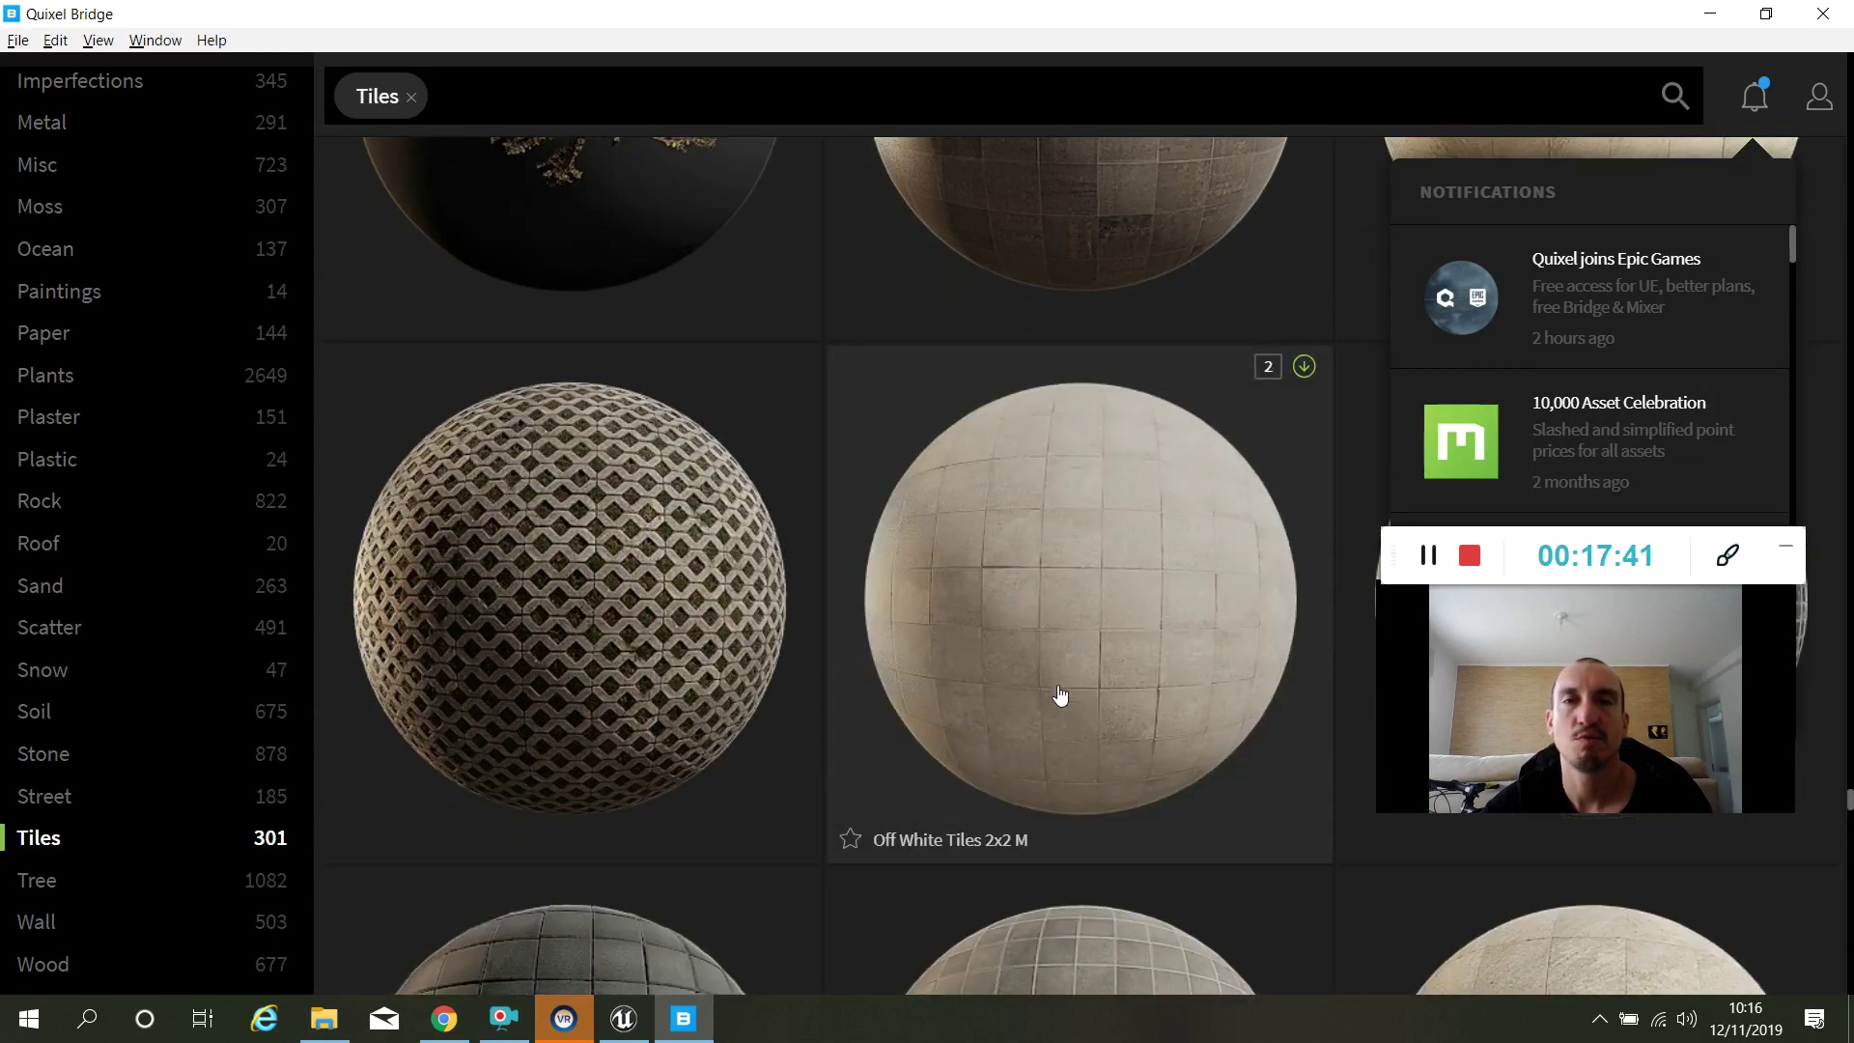
scroll(1056, 695, "down", 10)
scroll(1056, 690, "down", 5)
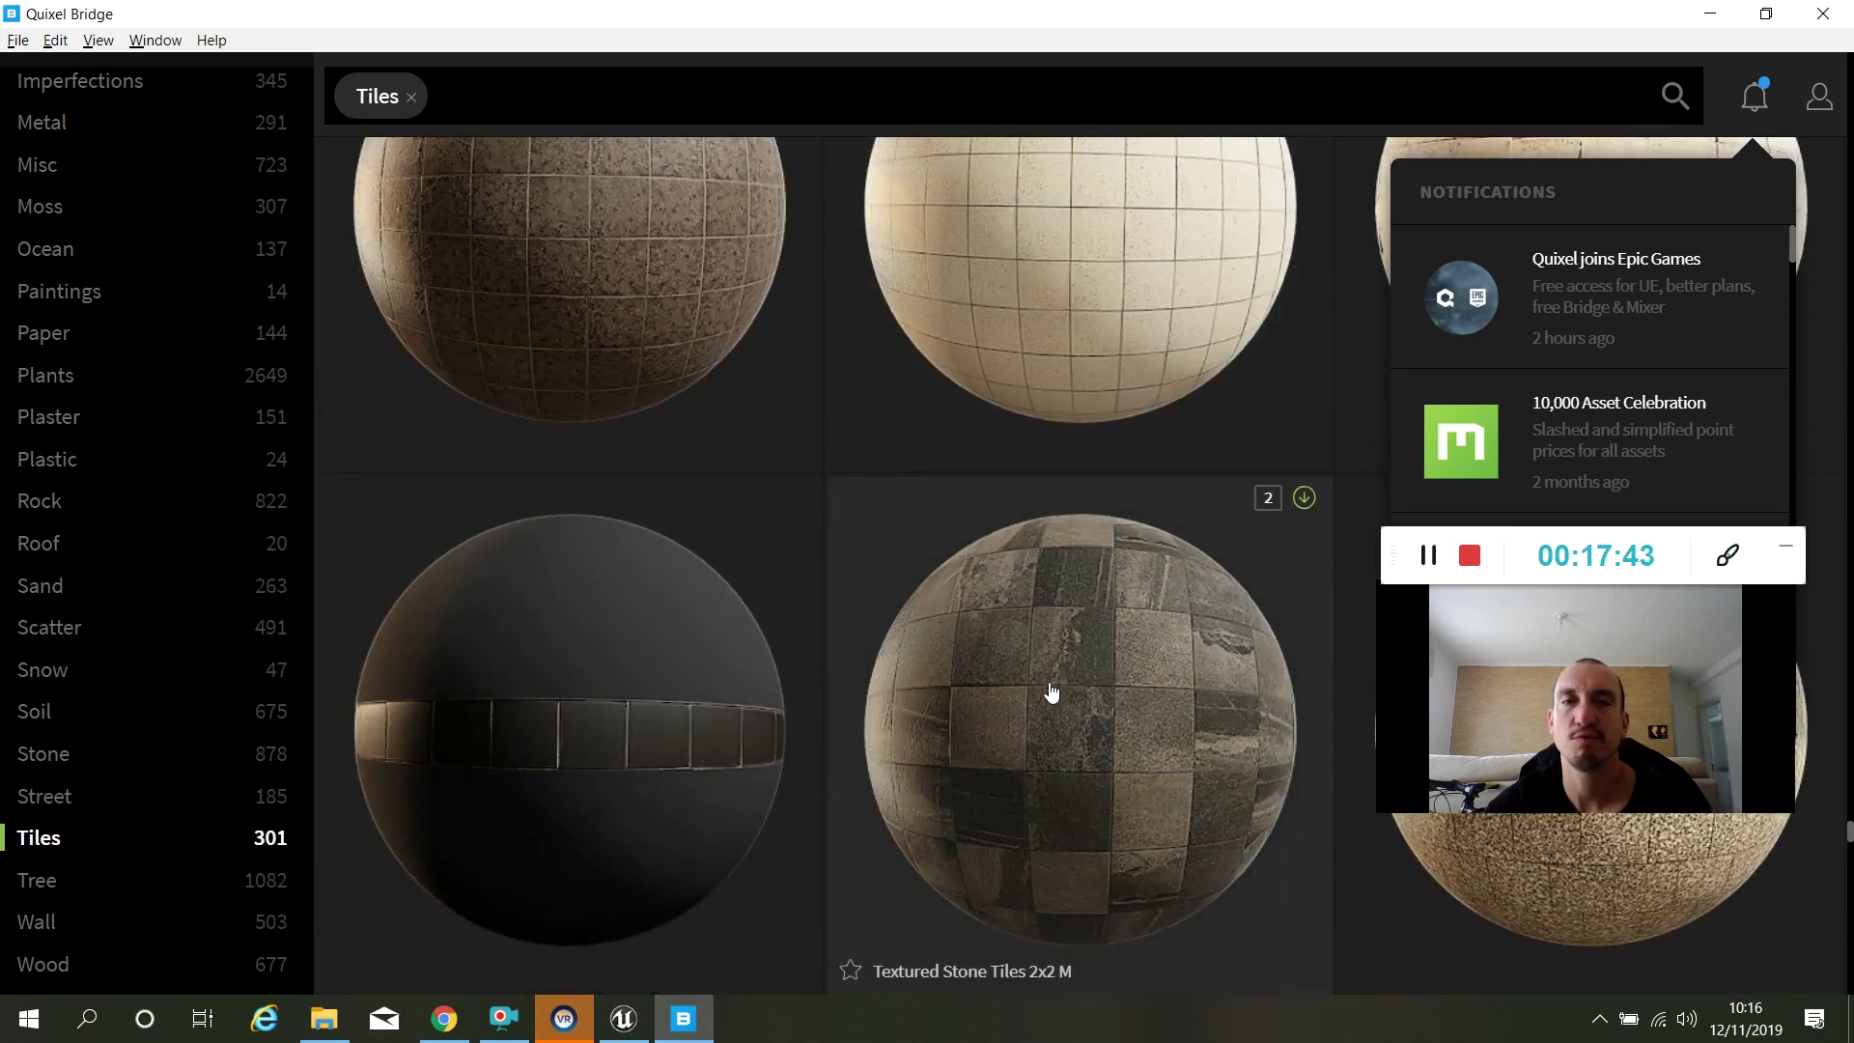
scroll(1053, 691, "down", 3)
scroll(1026, 618, "down", 10)
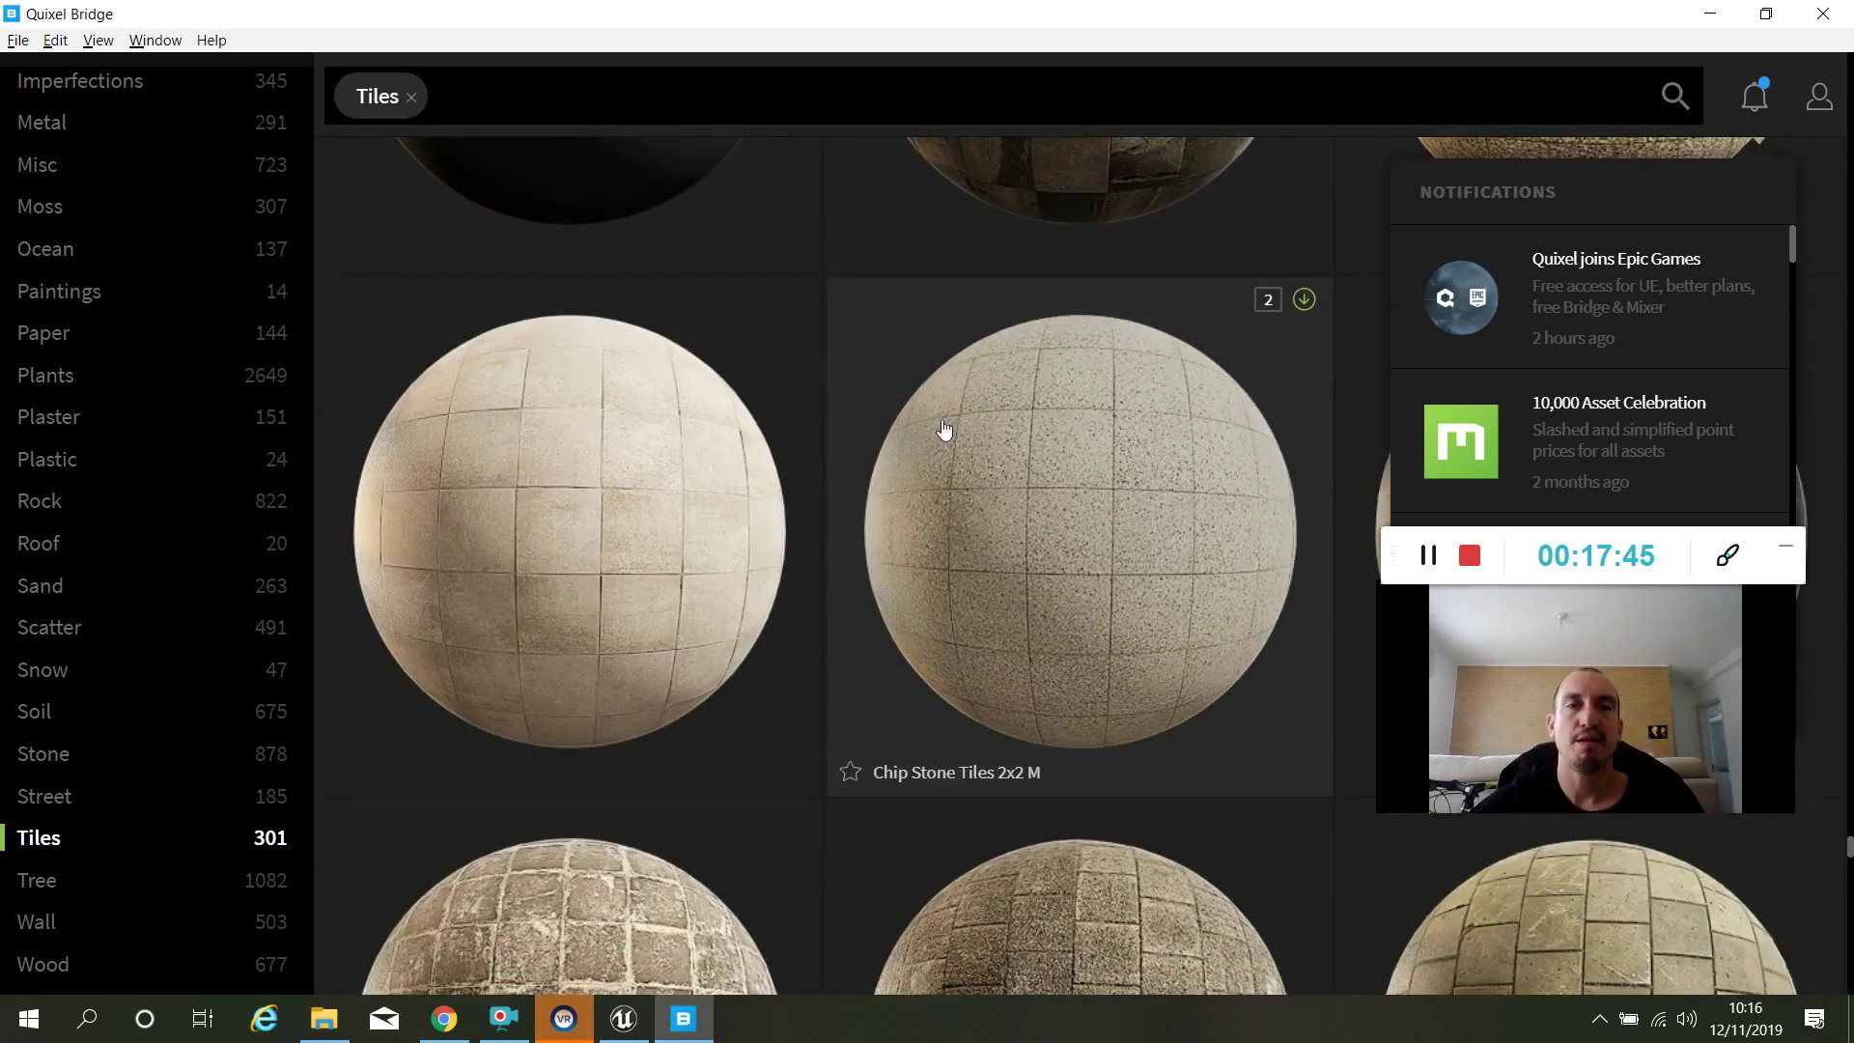
scroll(977, 436, "down", 10)
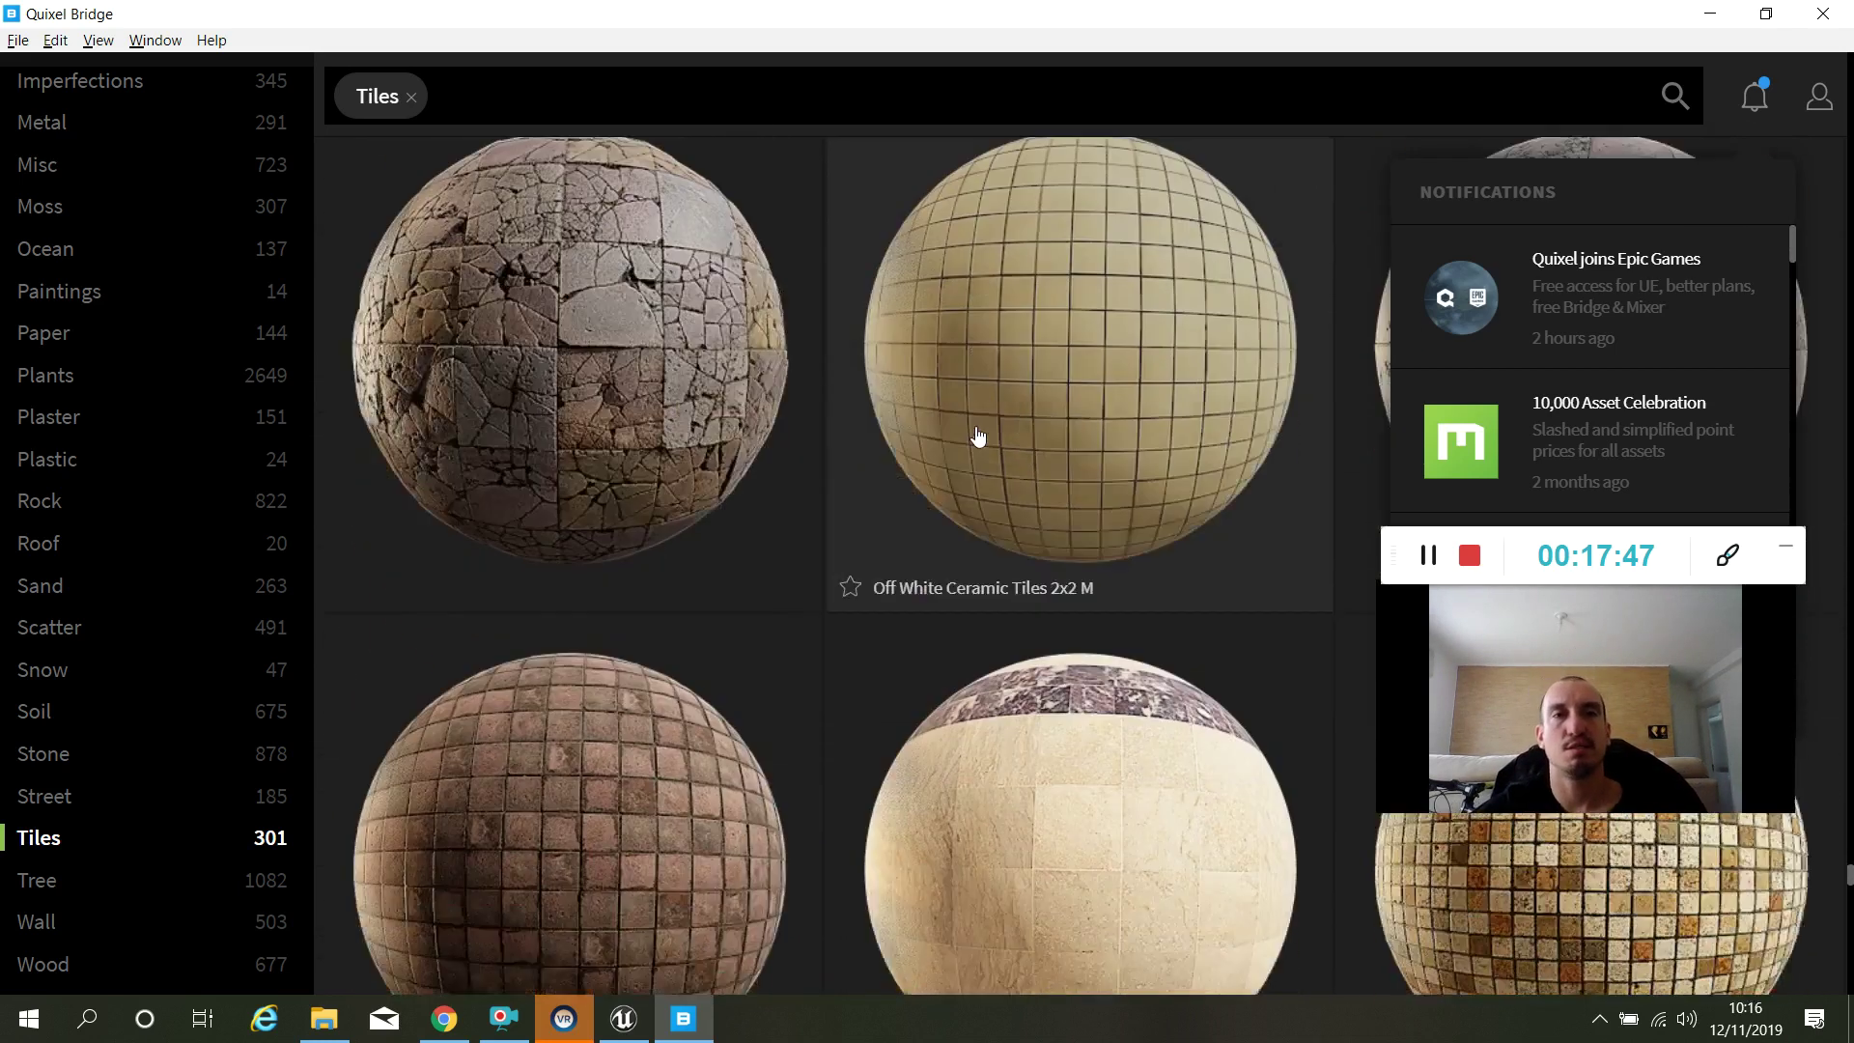
scroll(977, 436, "down", 10)
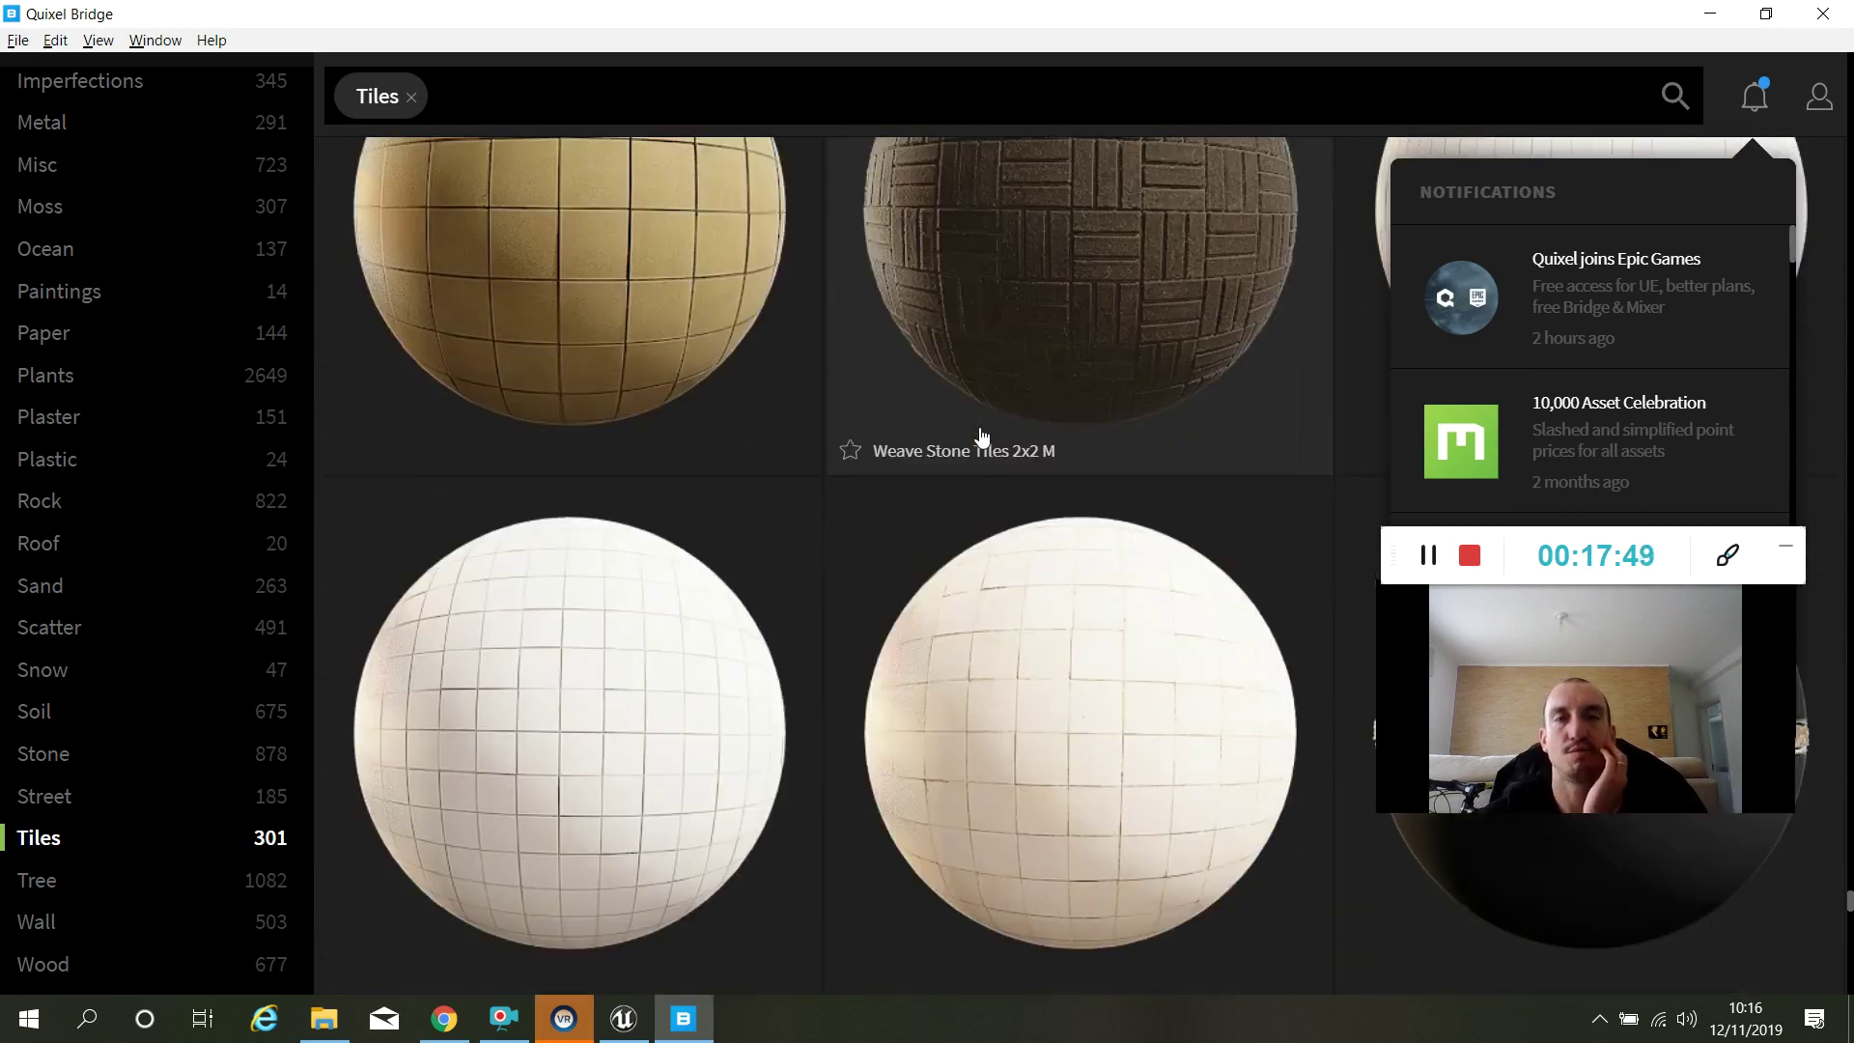
scroll(981, 436, "down", 10)
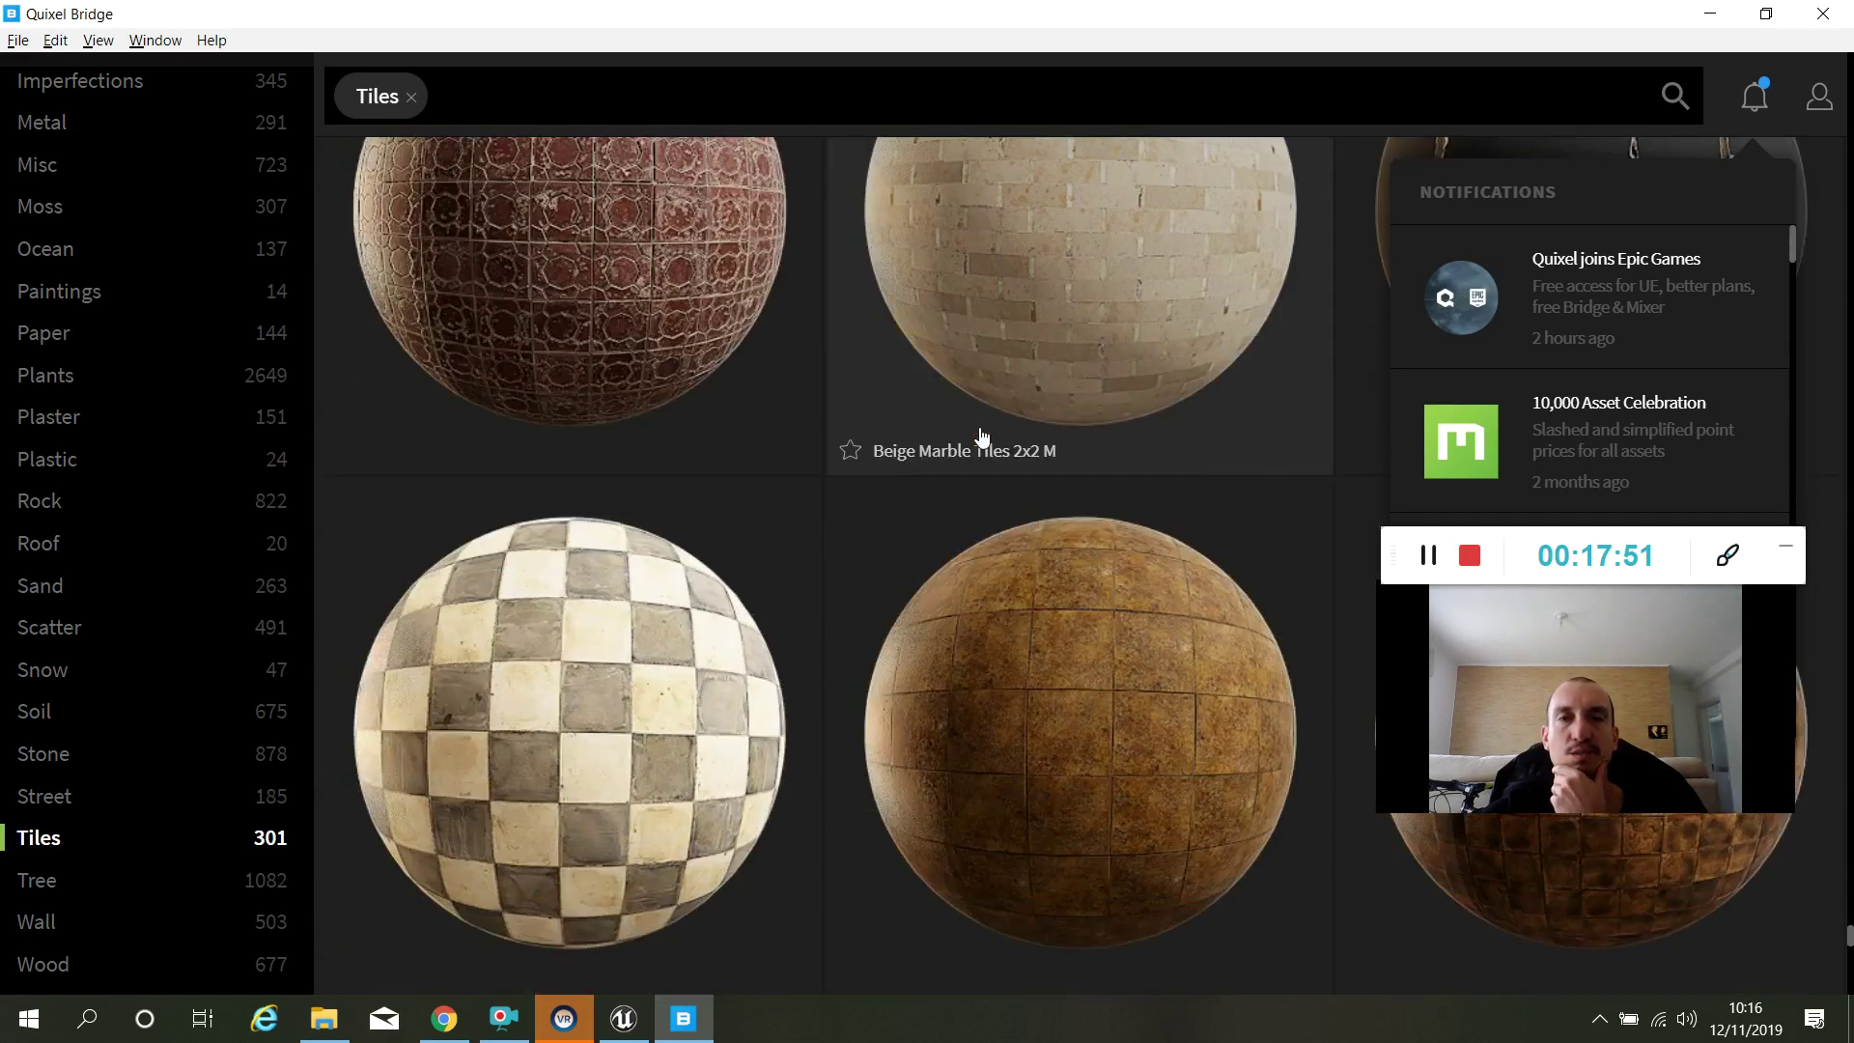
scroll(981, 436, "down", 5)
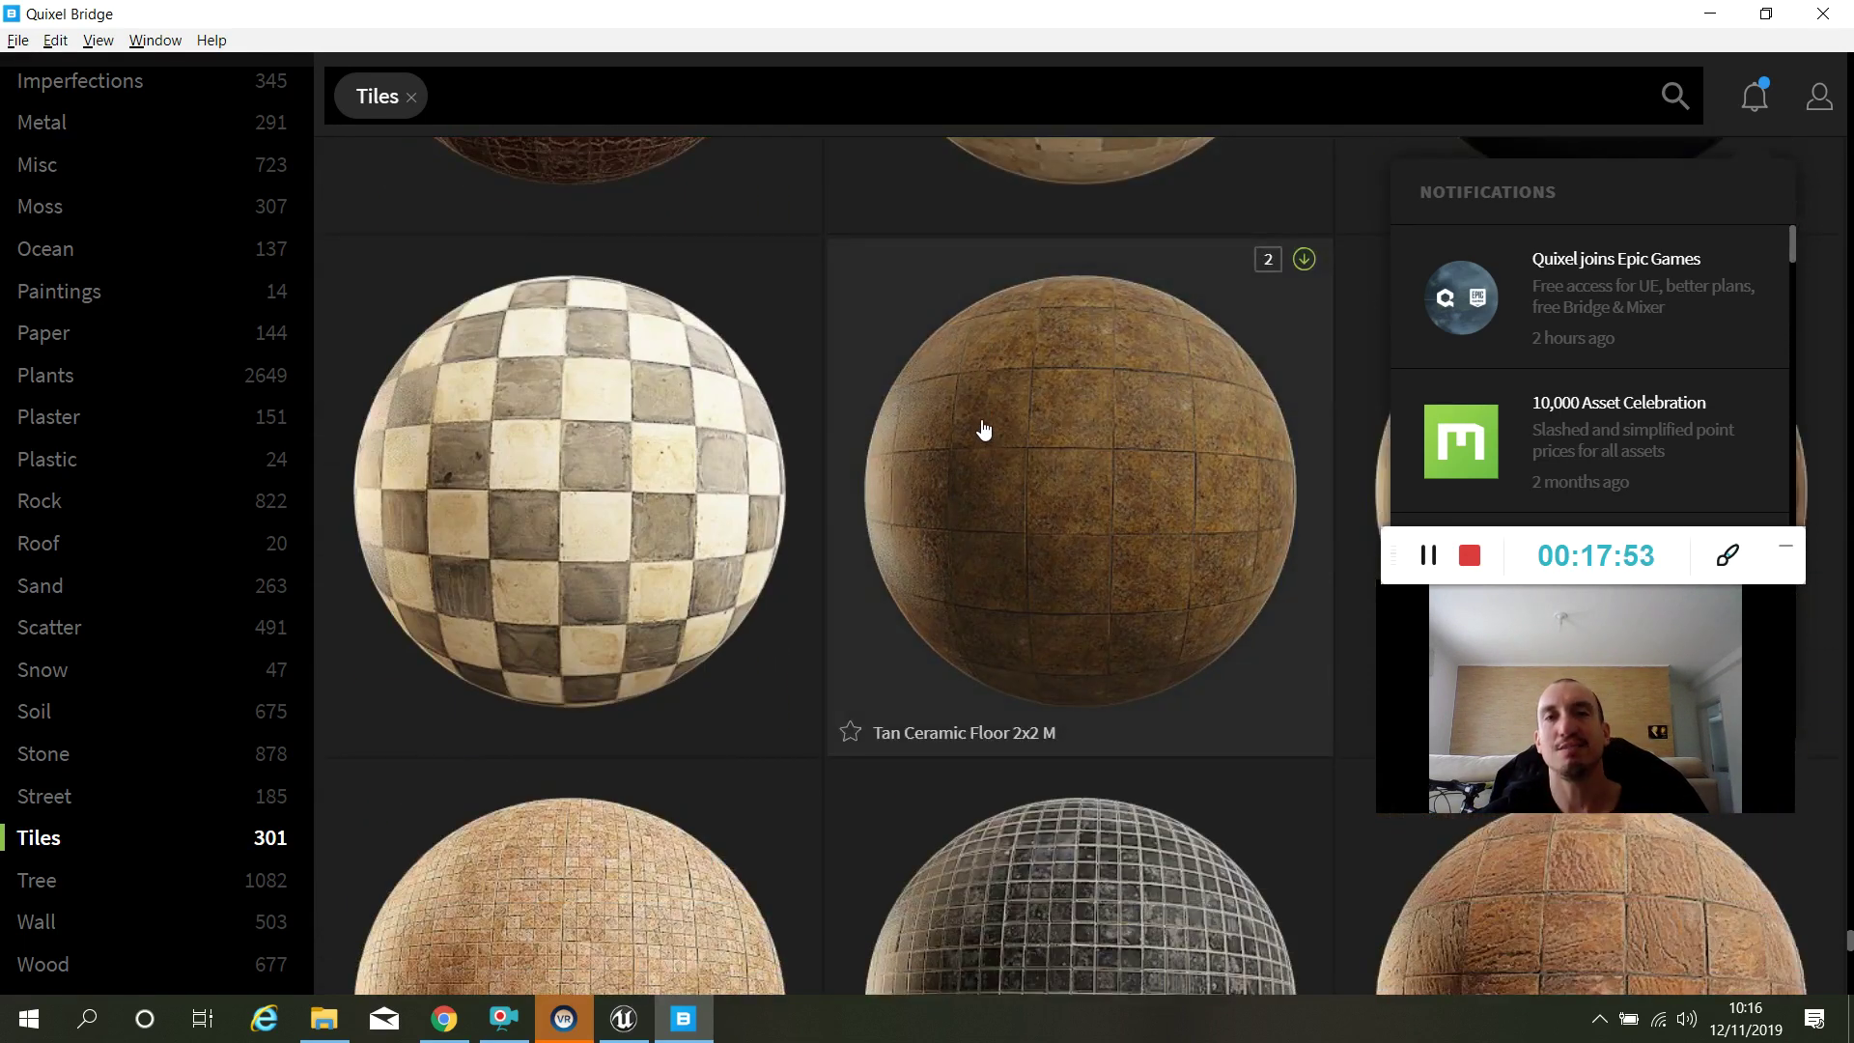
Examine the remaining checkered, ceramic, panel, painted and stone surfaces through to the end of the Tiles category.
scroll(983, 417, "down", 10)
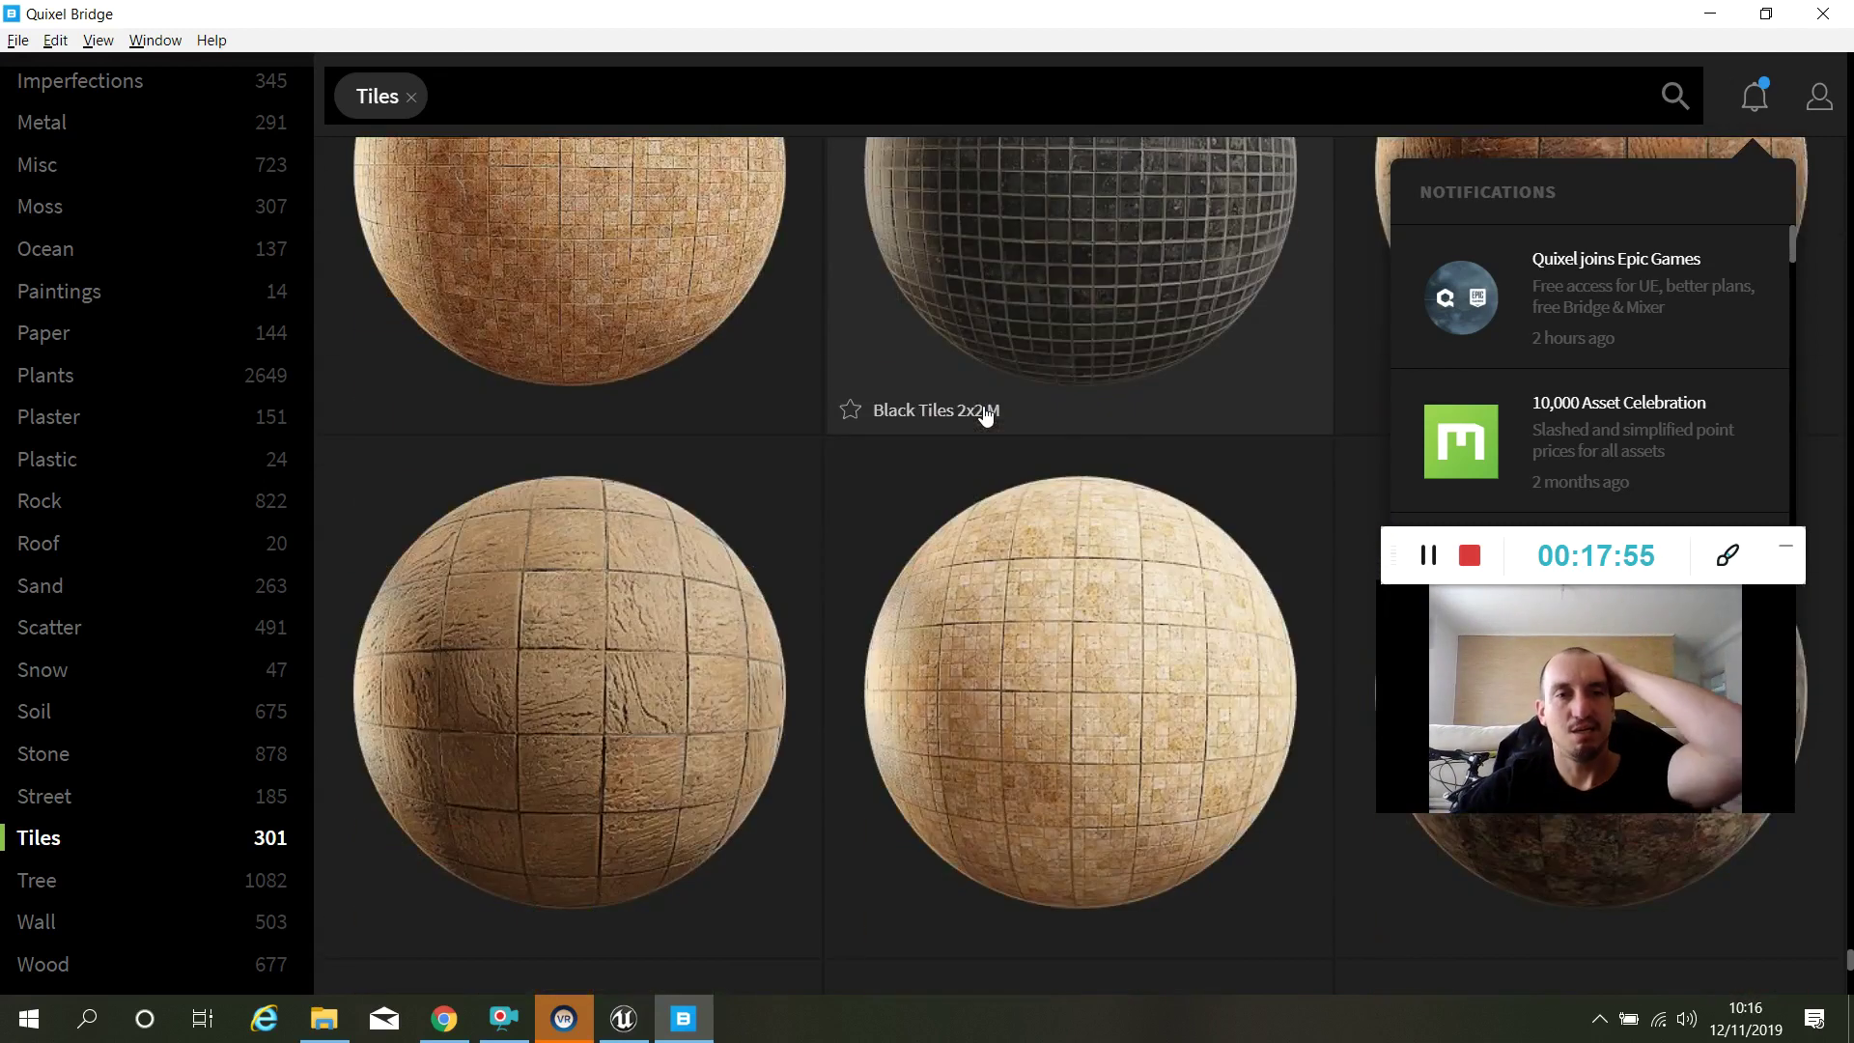
scroll(985, 415, "down", 8)
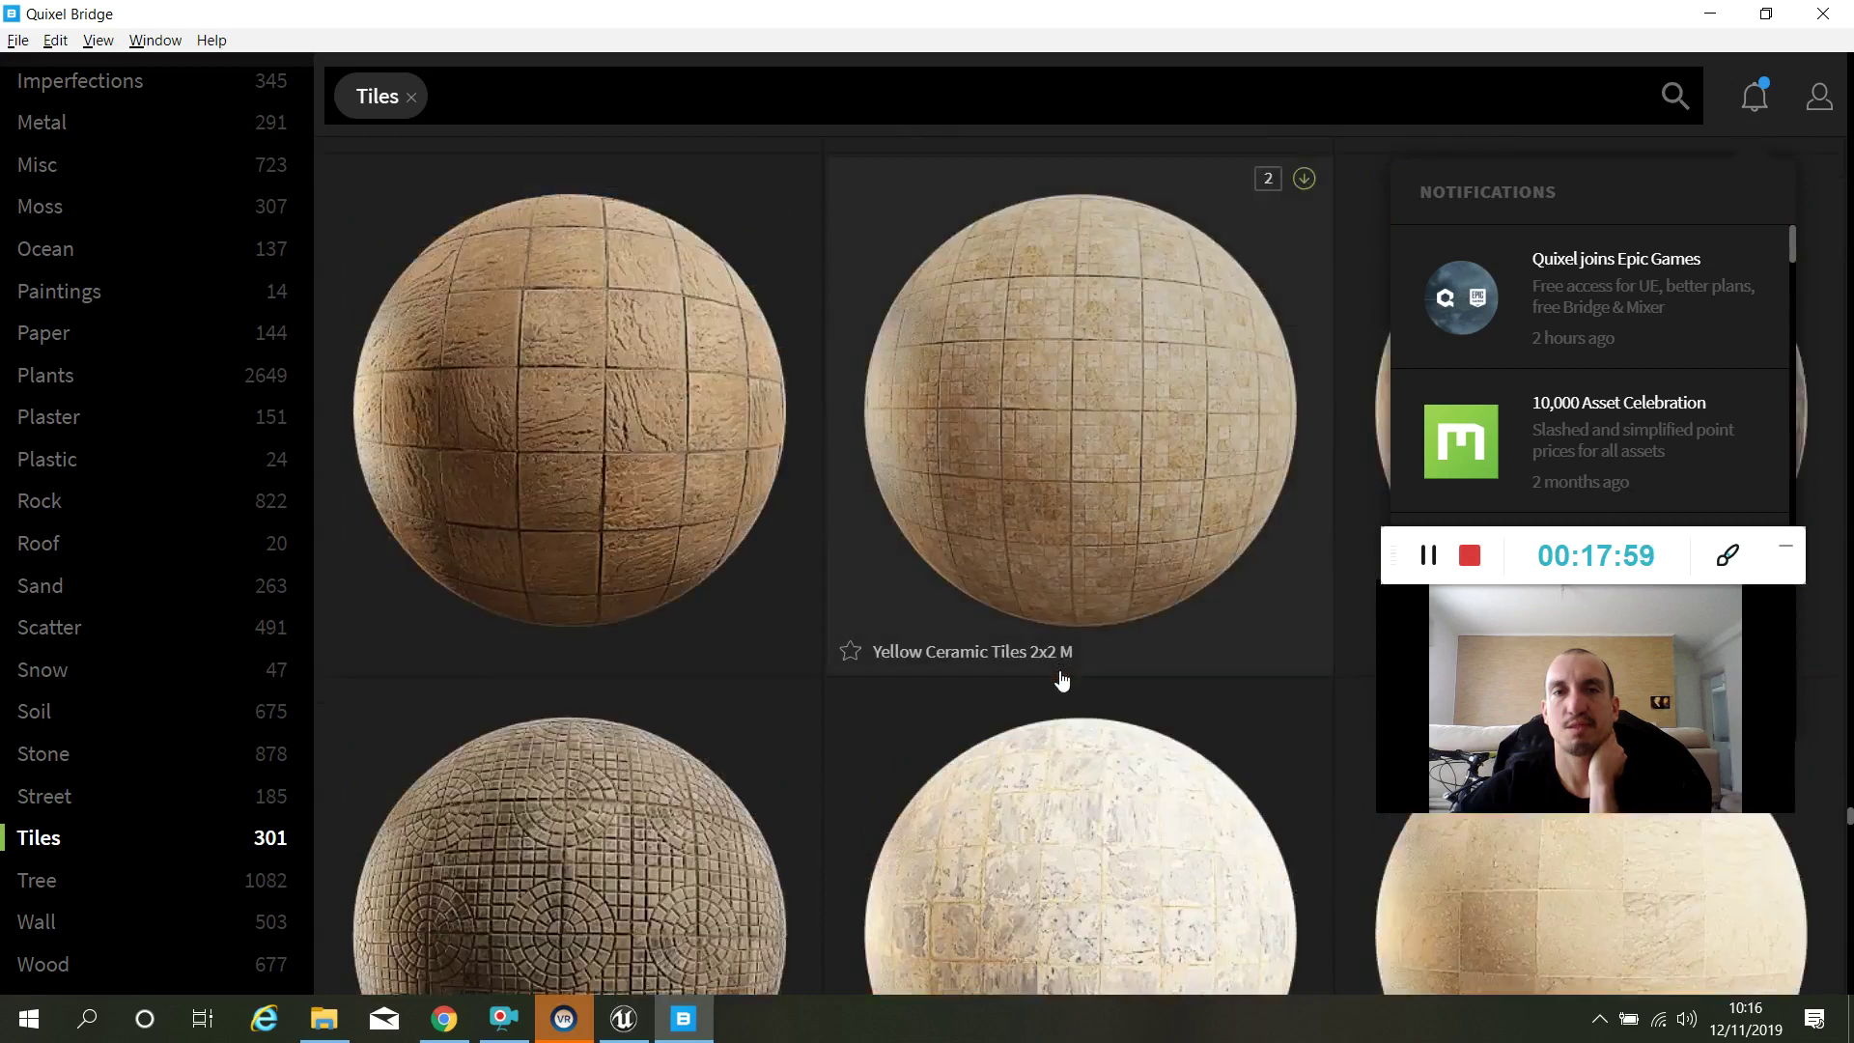
scroll(1061, 678, "down", 10)
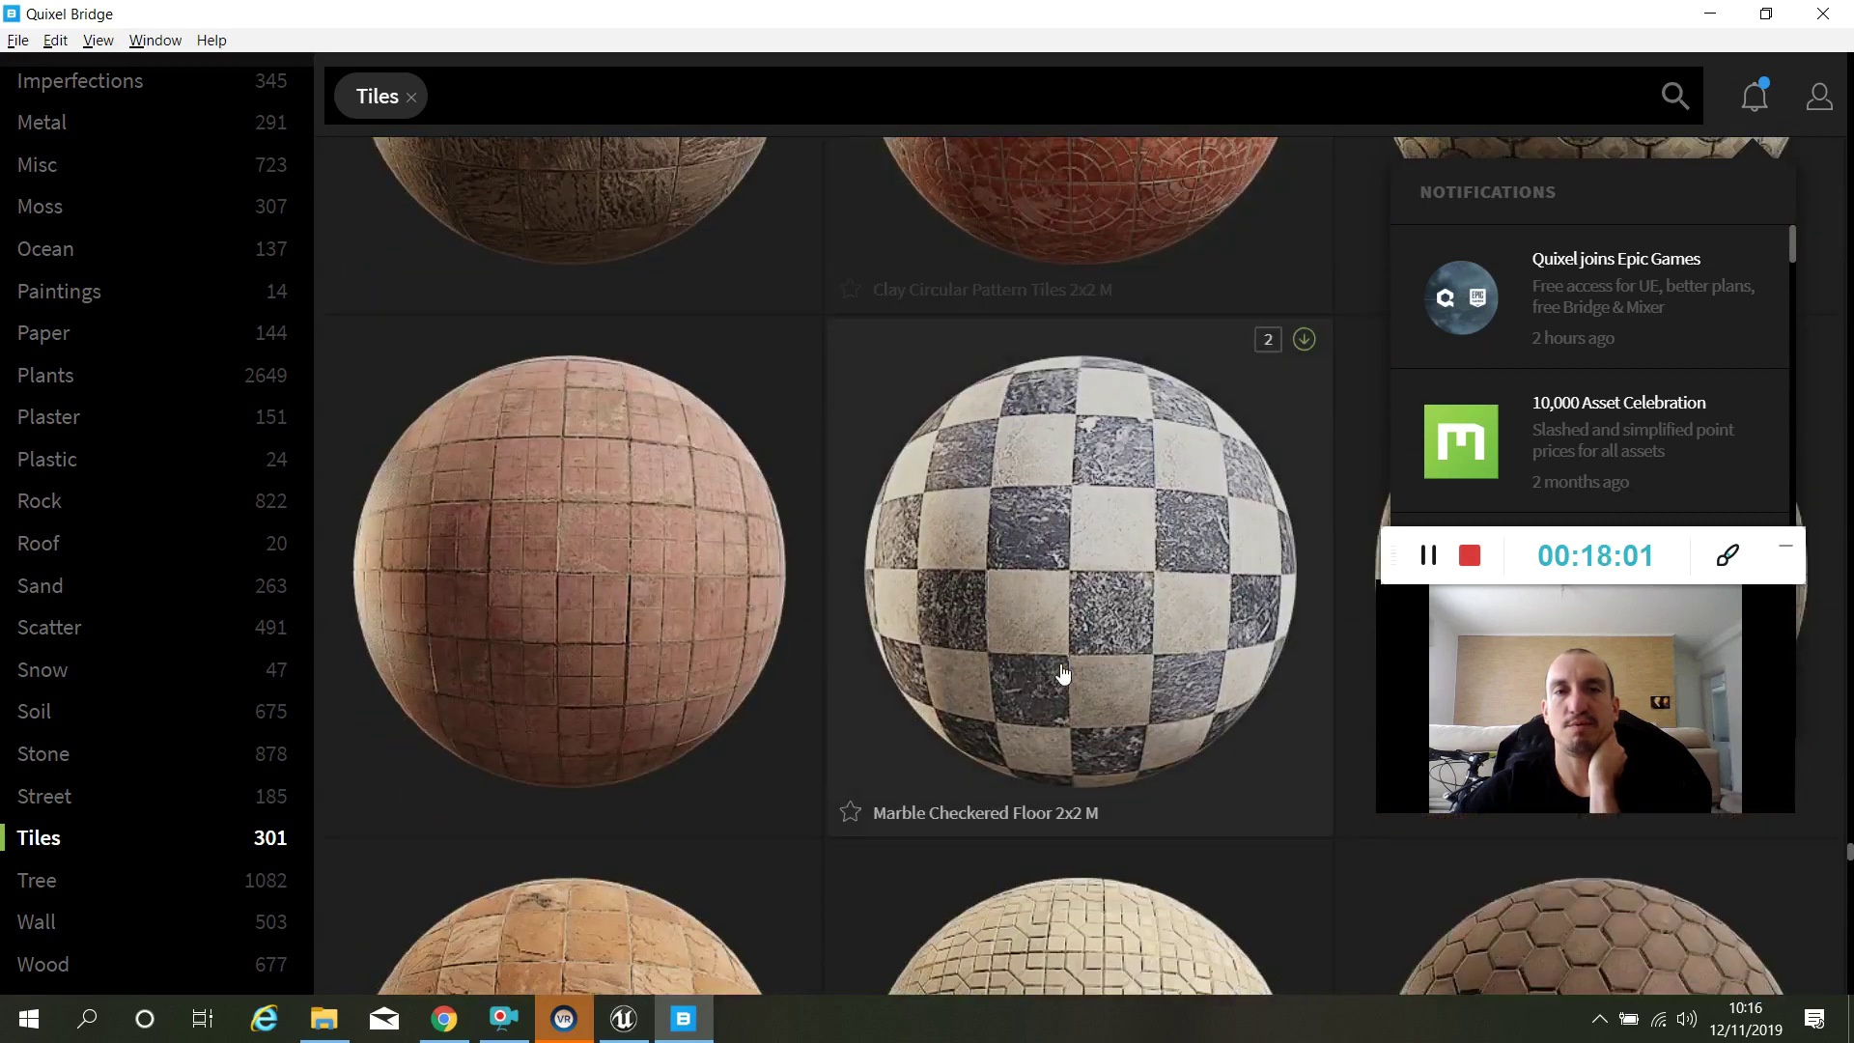
scroll(1061, 667, "down", 5)
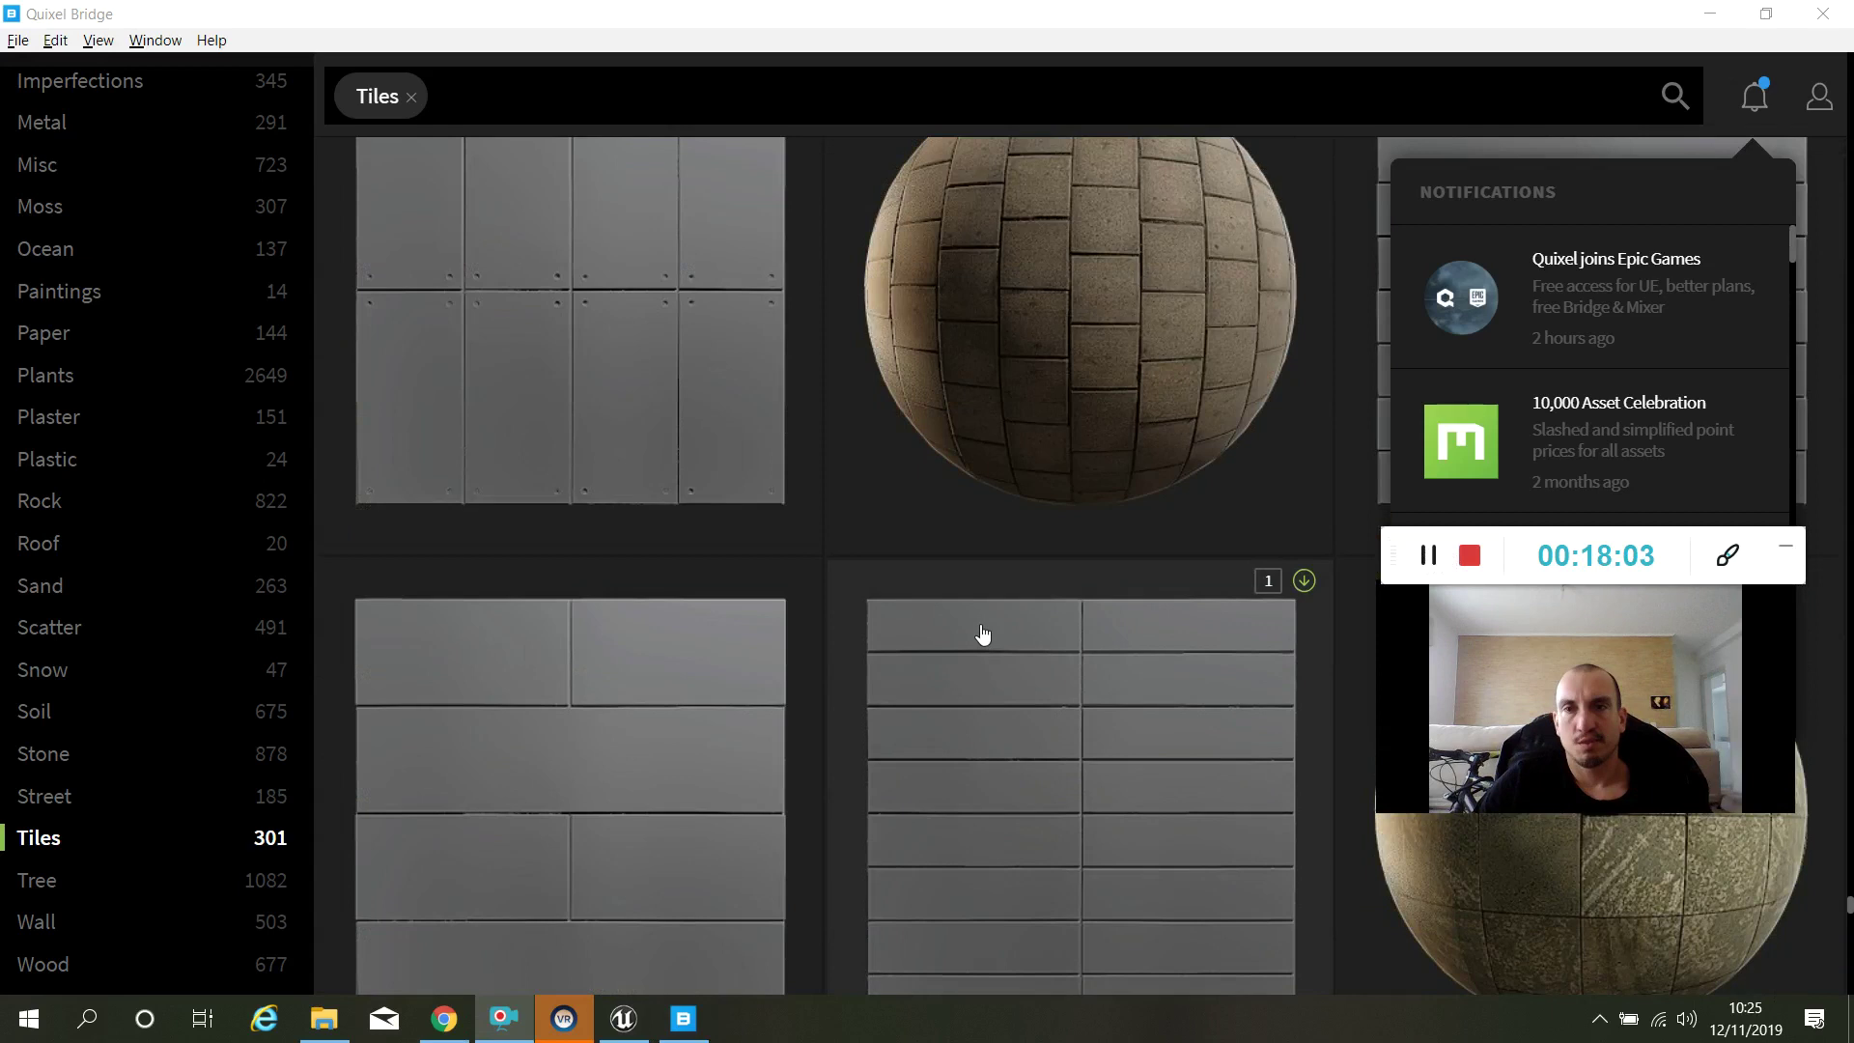
scroll(971, 618, "down", 15)
scroll(931, 592, "up", 5)
scroll(930, 592, "down", 10)
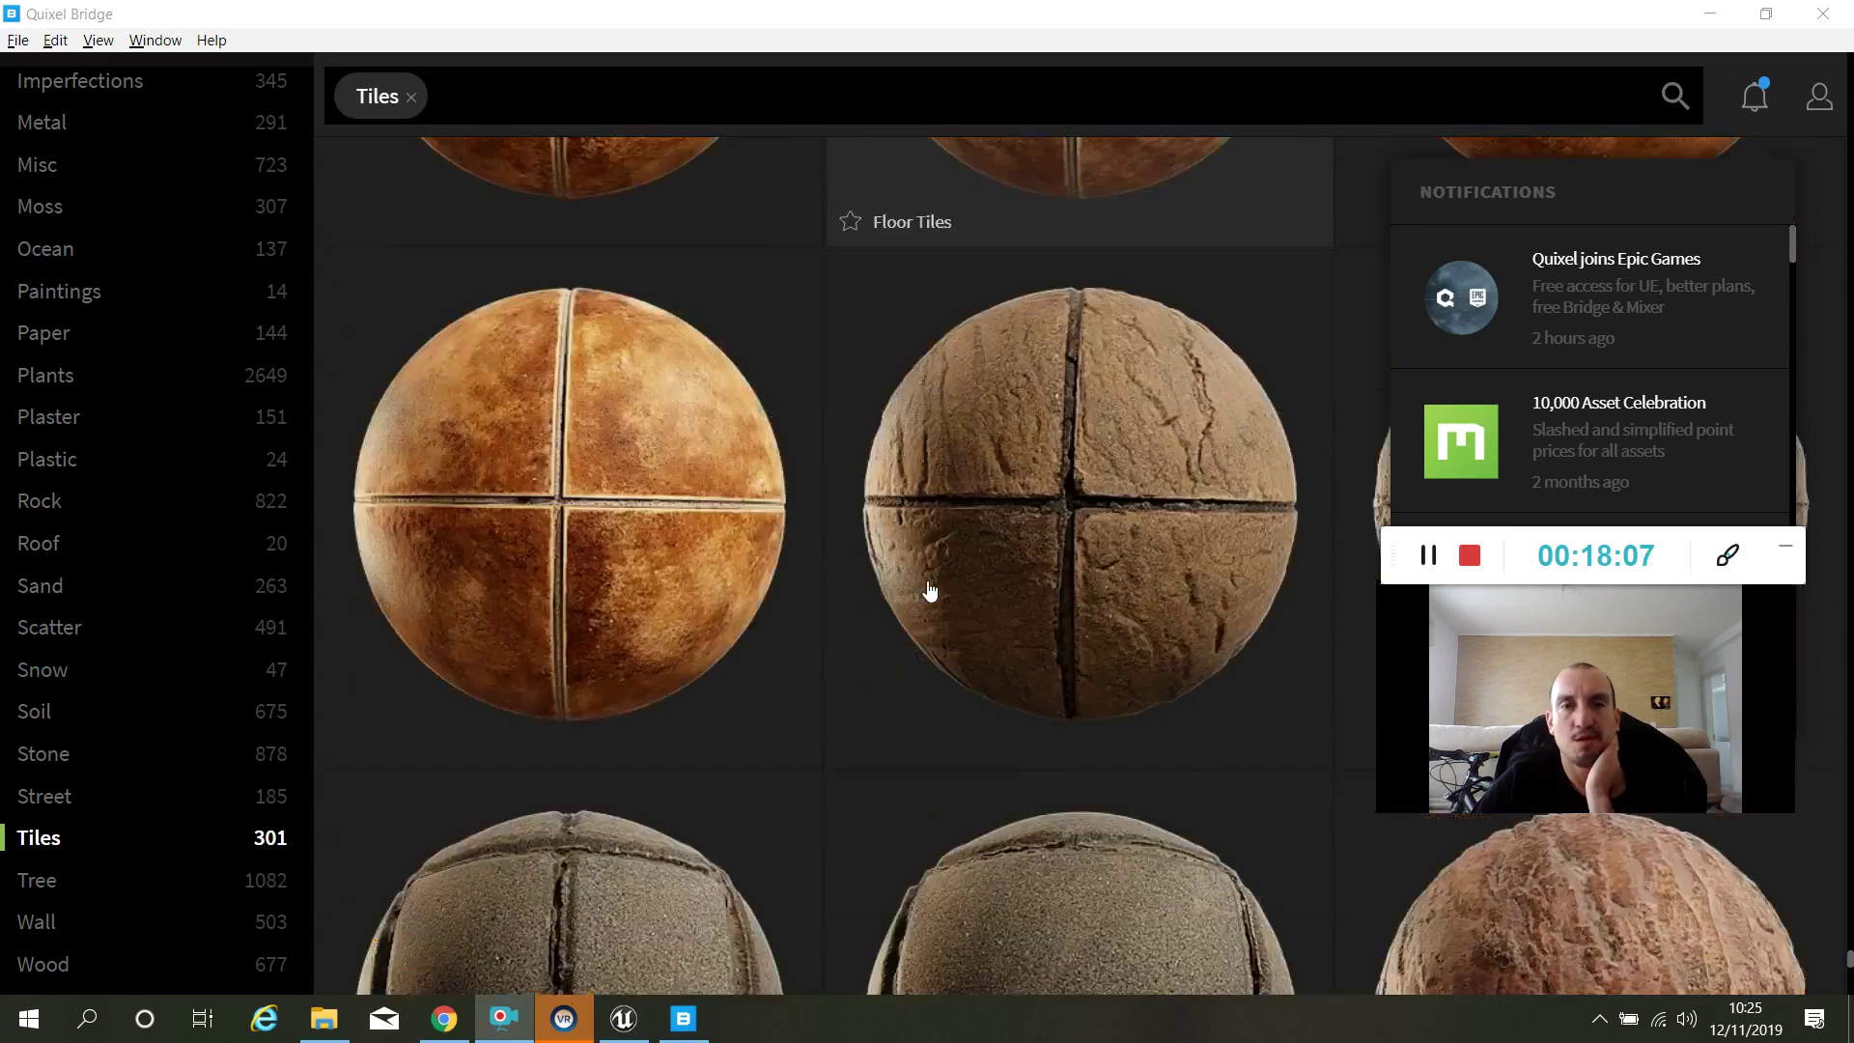
scroll(929, 590, "down", 10)
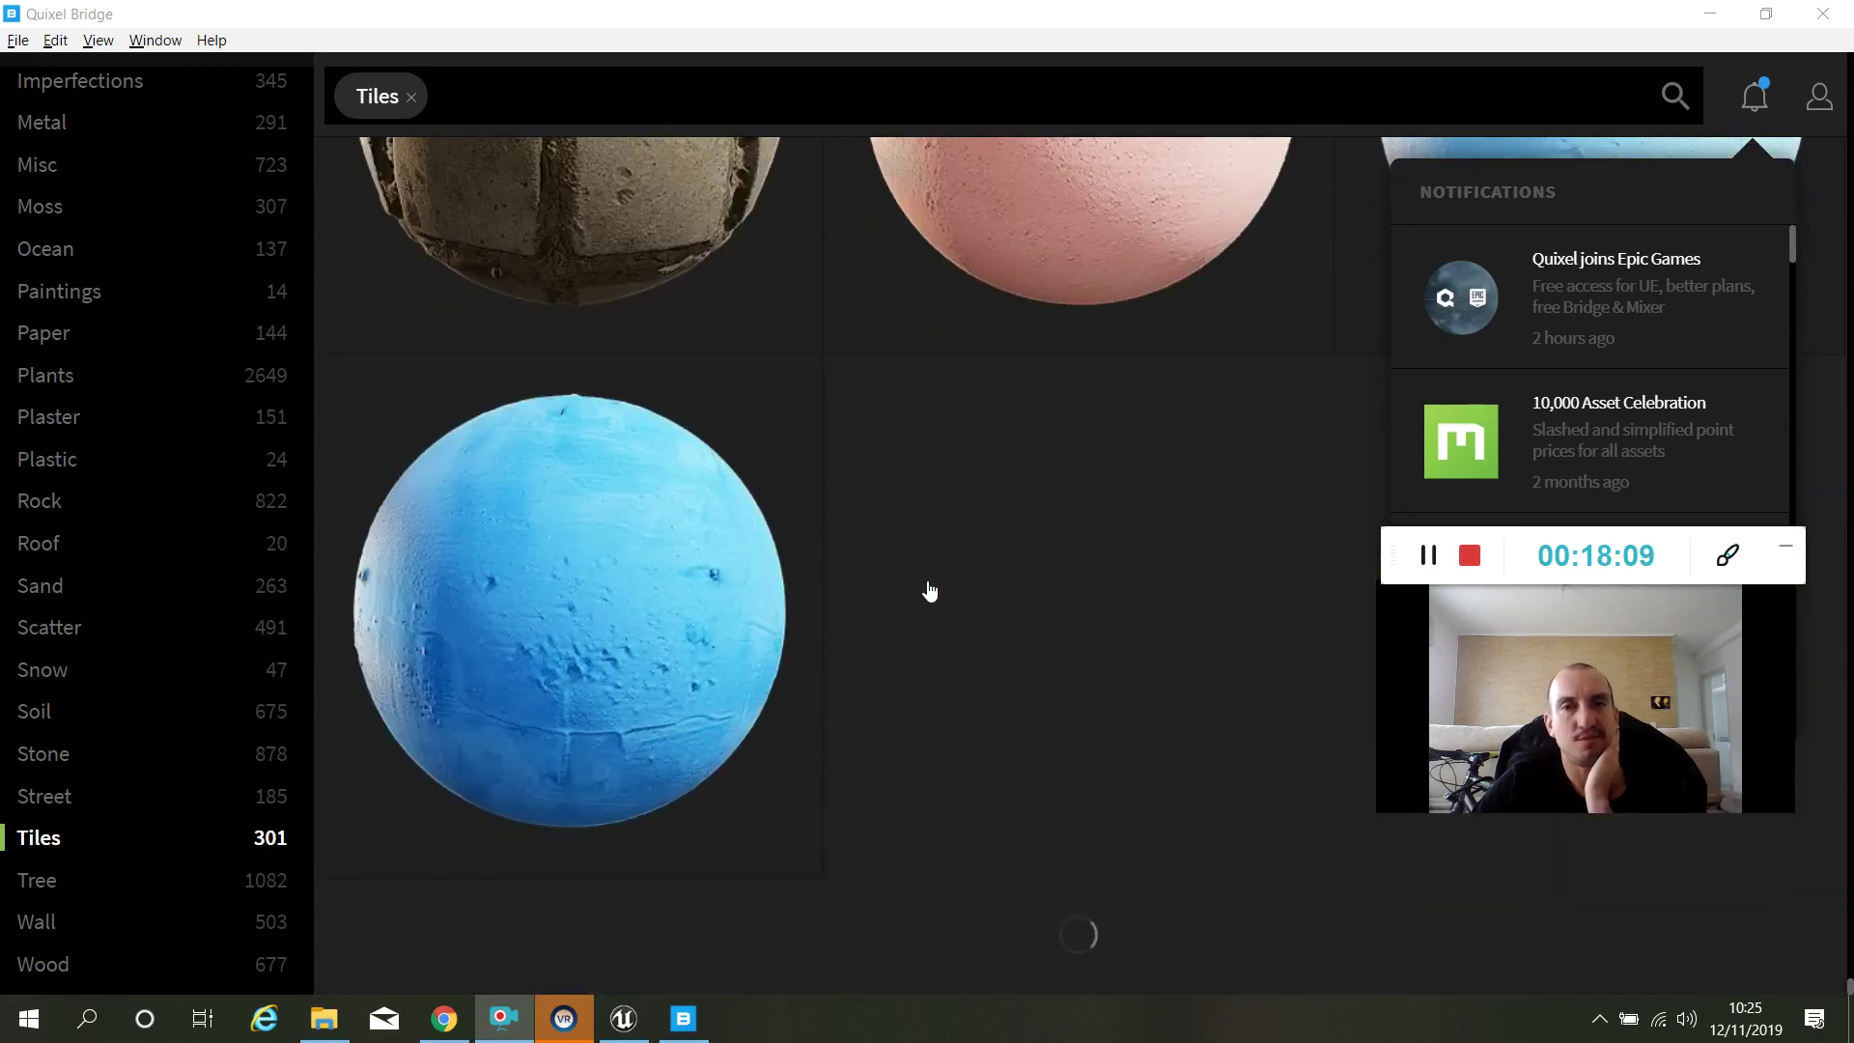
scroll(918, 606, "down", 10)
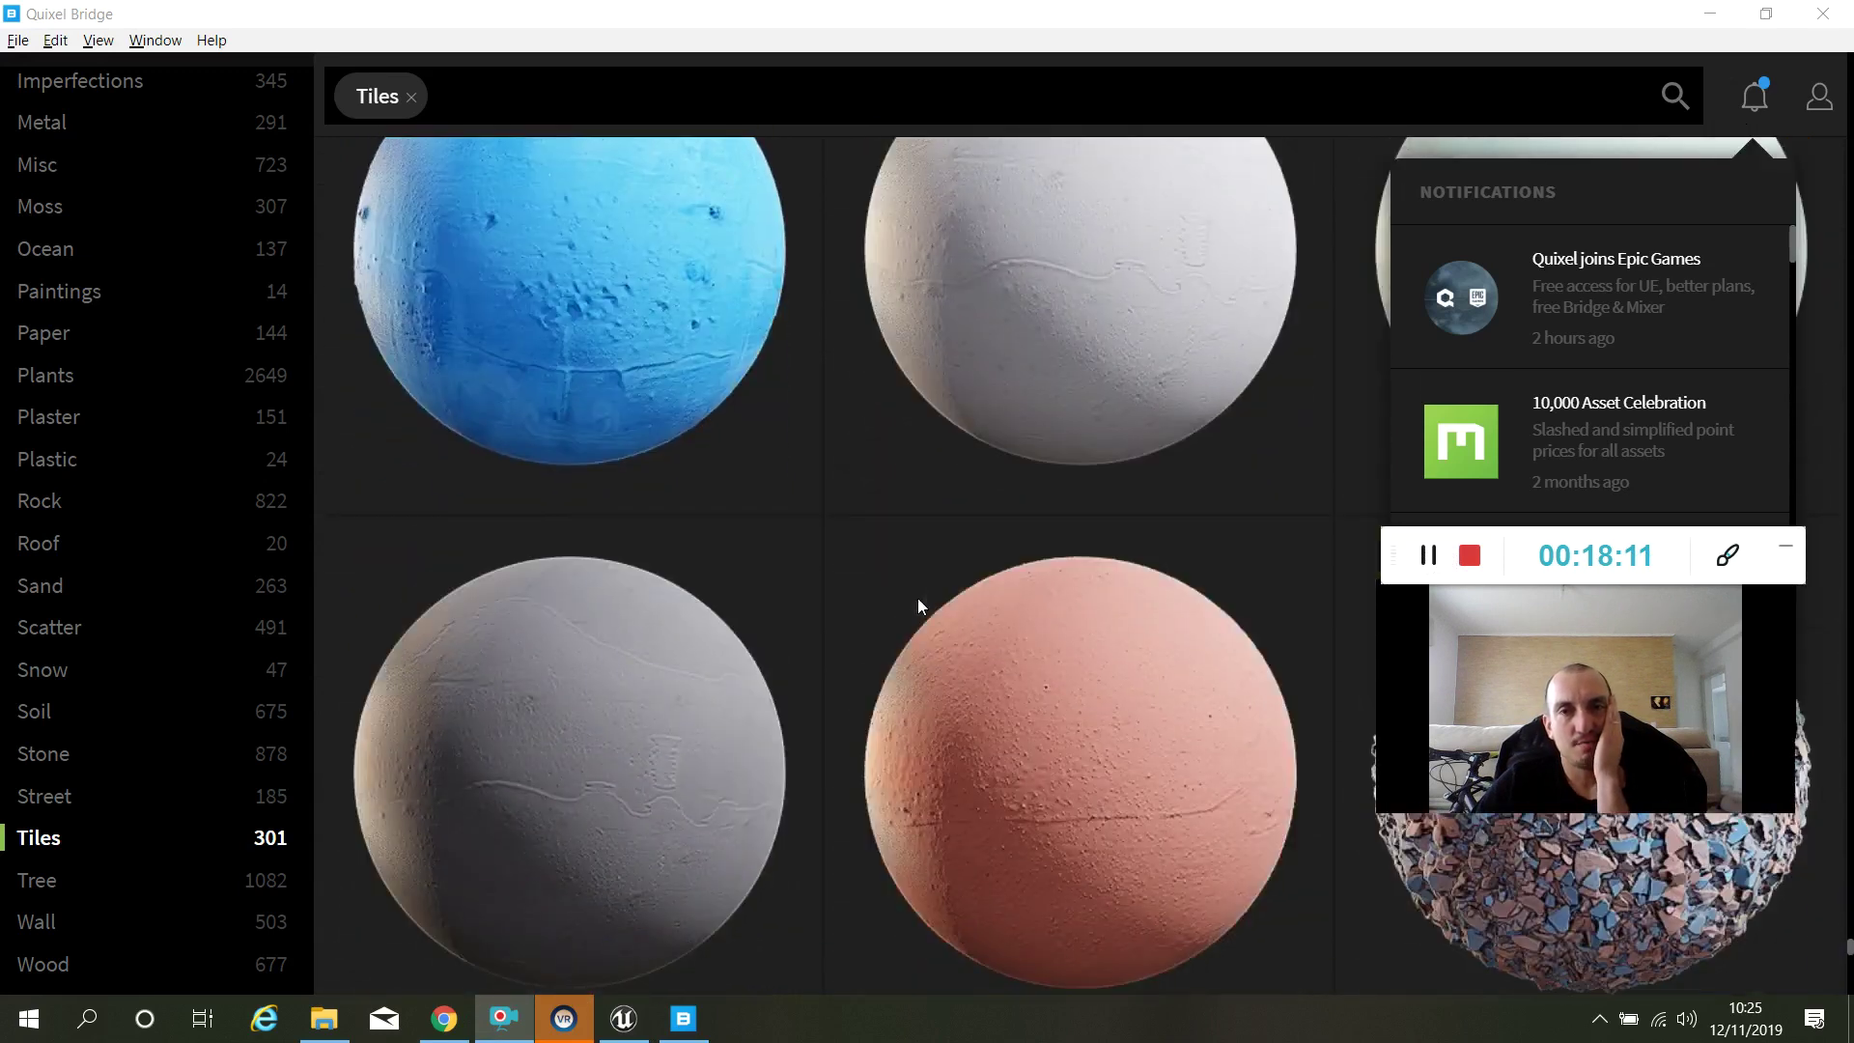
scroll(918, 605, "down", 10)
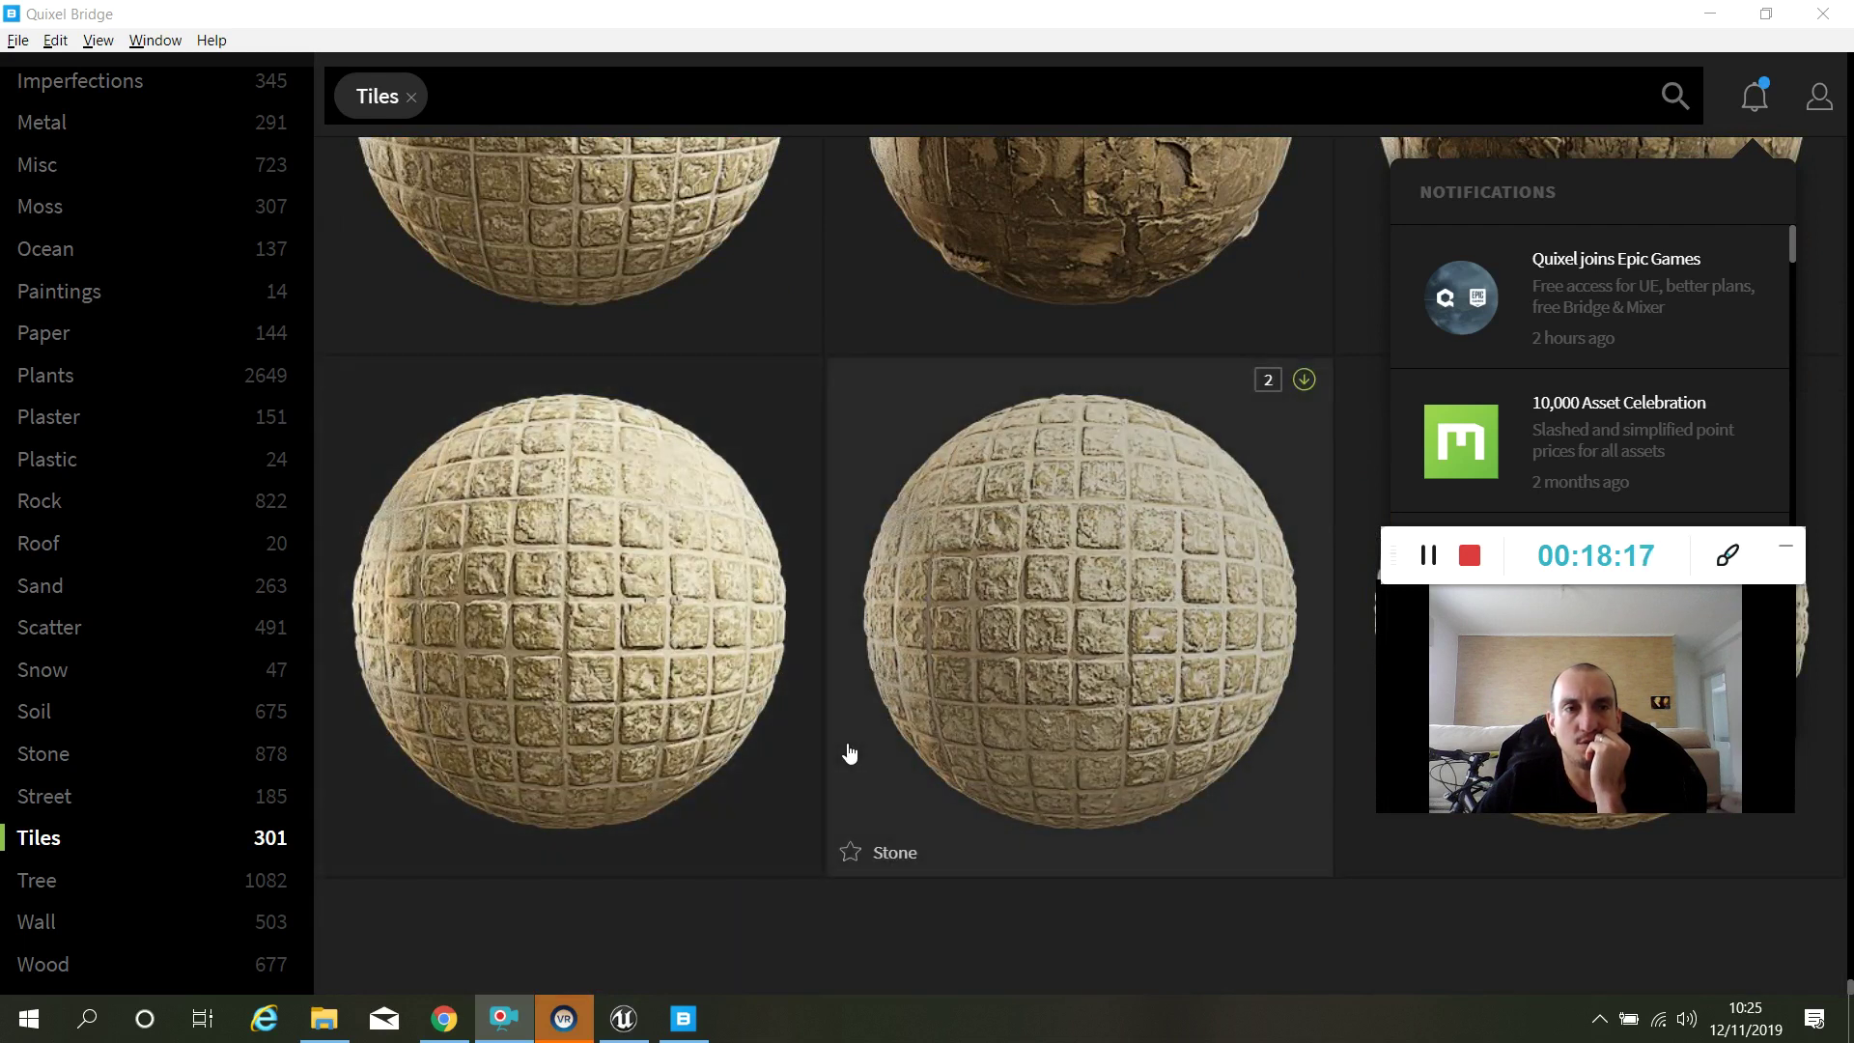
scroll(848, 756, "up", 4)
scroll(844, 760, "down", 4)
Return to the start of the Tiles category, download the Flower Patterned Tiles 2x2 M surface and open its details.
left_click_drag(1850, 990, 1832, 171)
mouse_move(1168, 497)
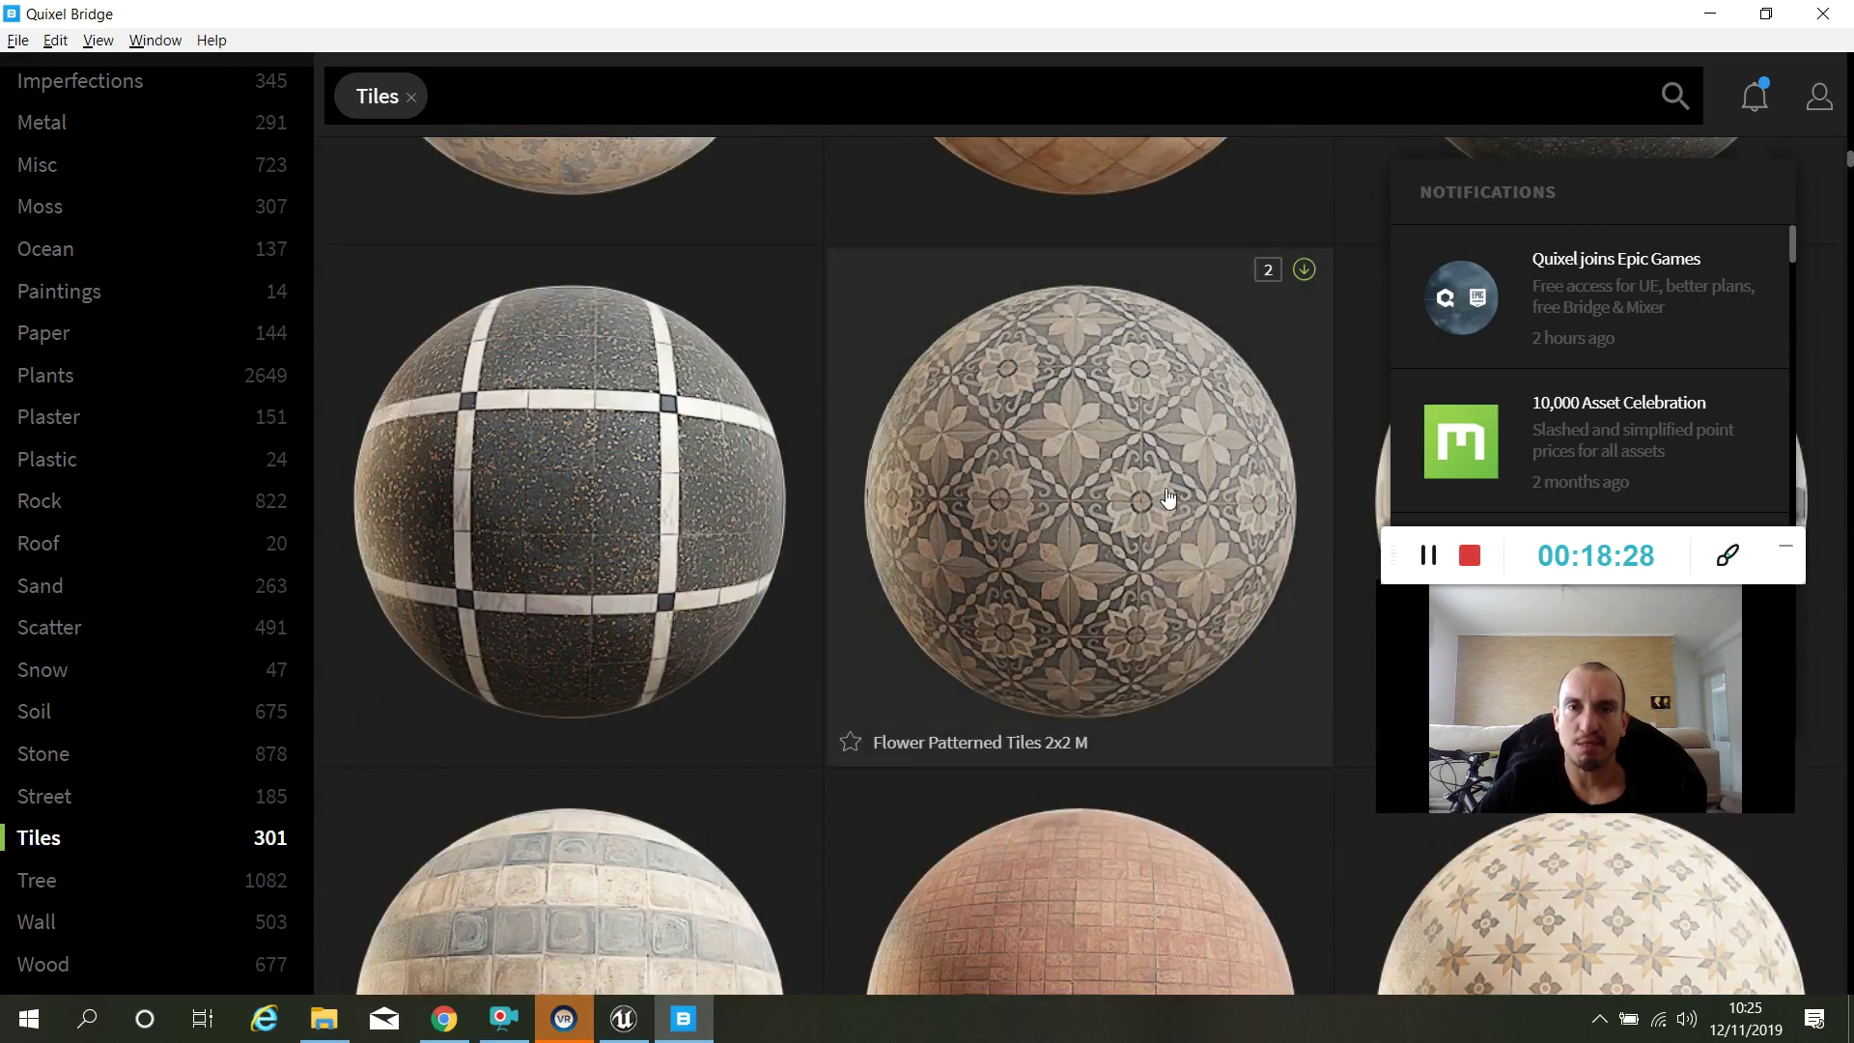
left_click(1303, 271)
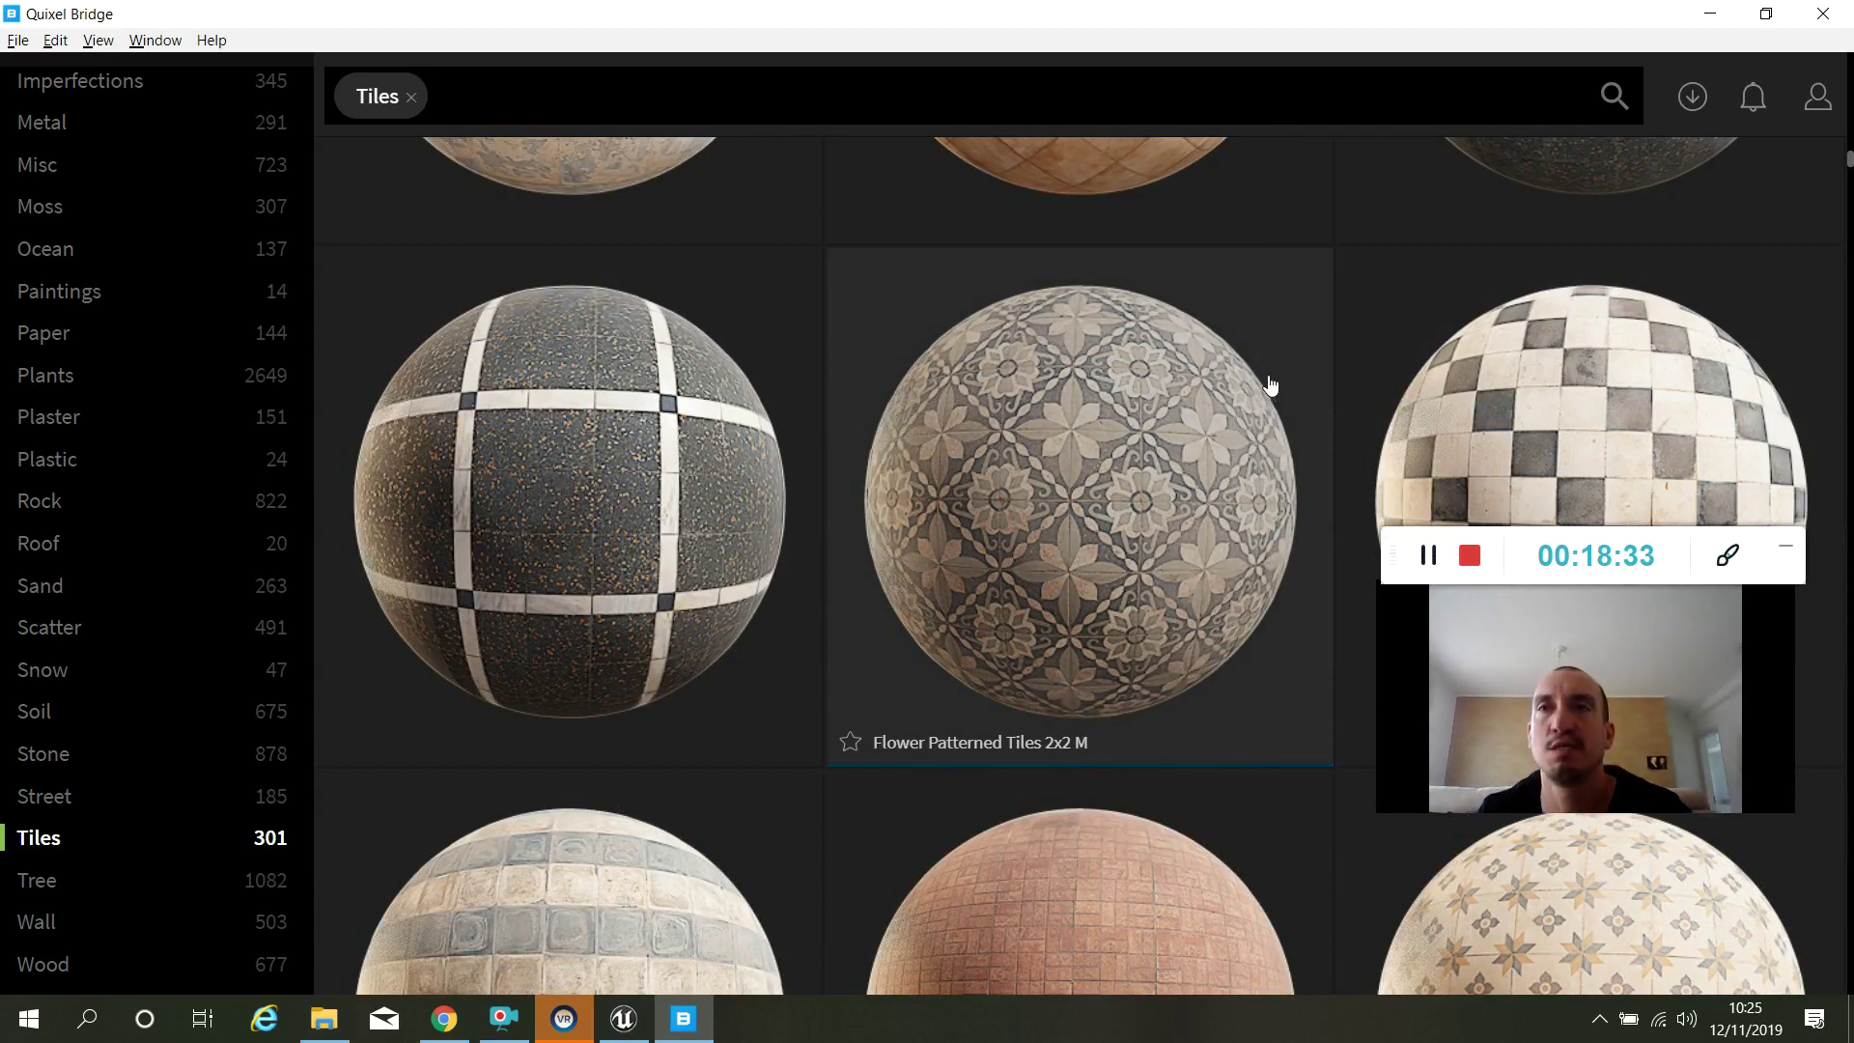
left_click(1158, 467)
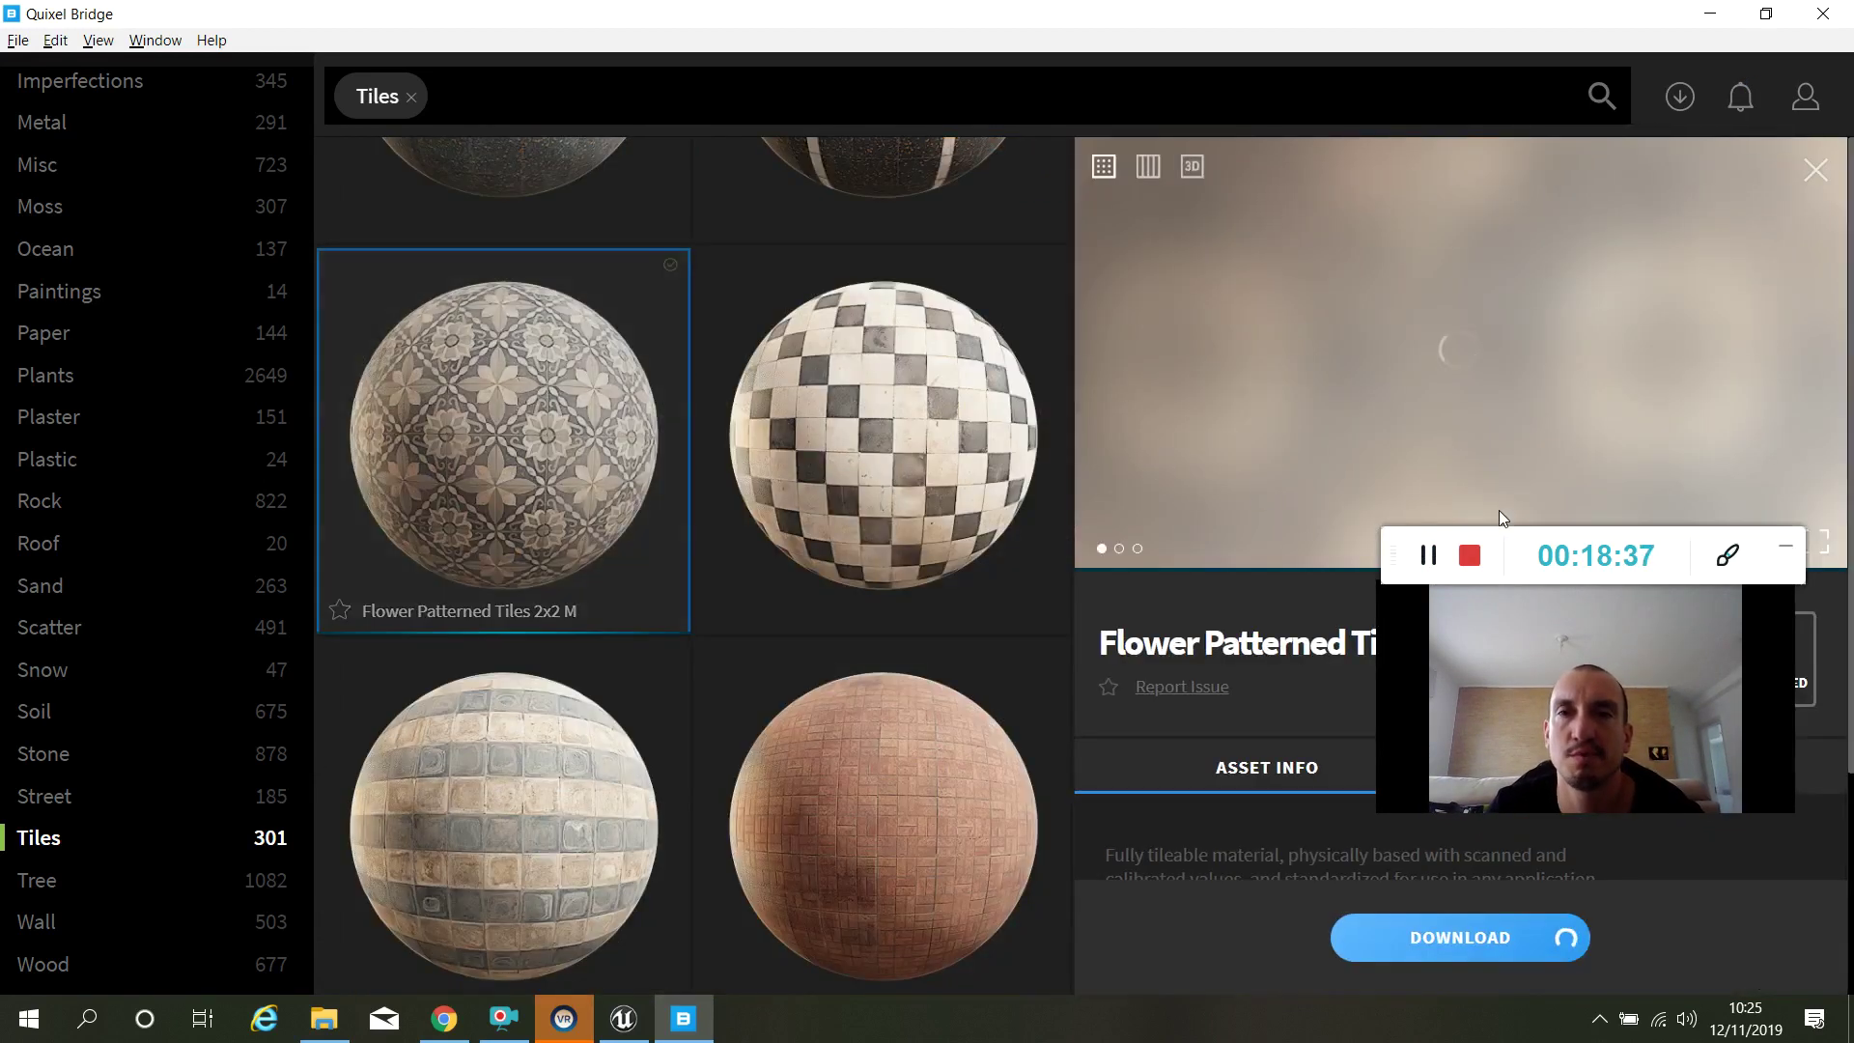
left_click_drag(1385, 548, 513, 762)
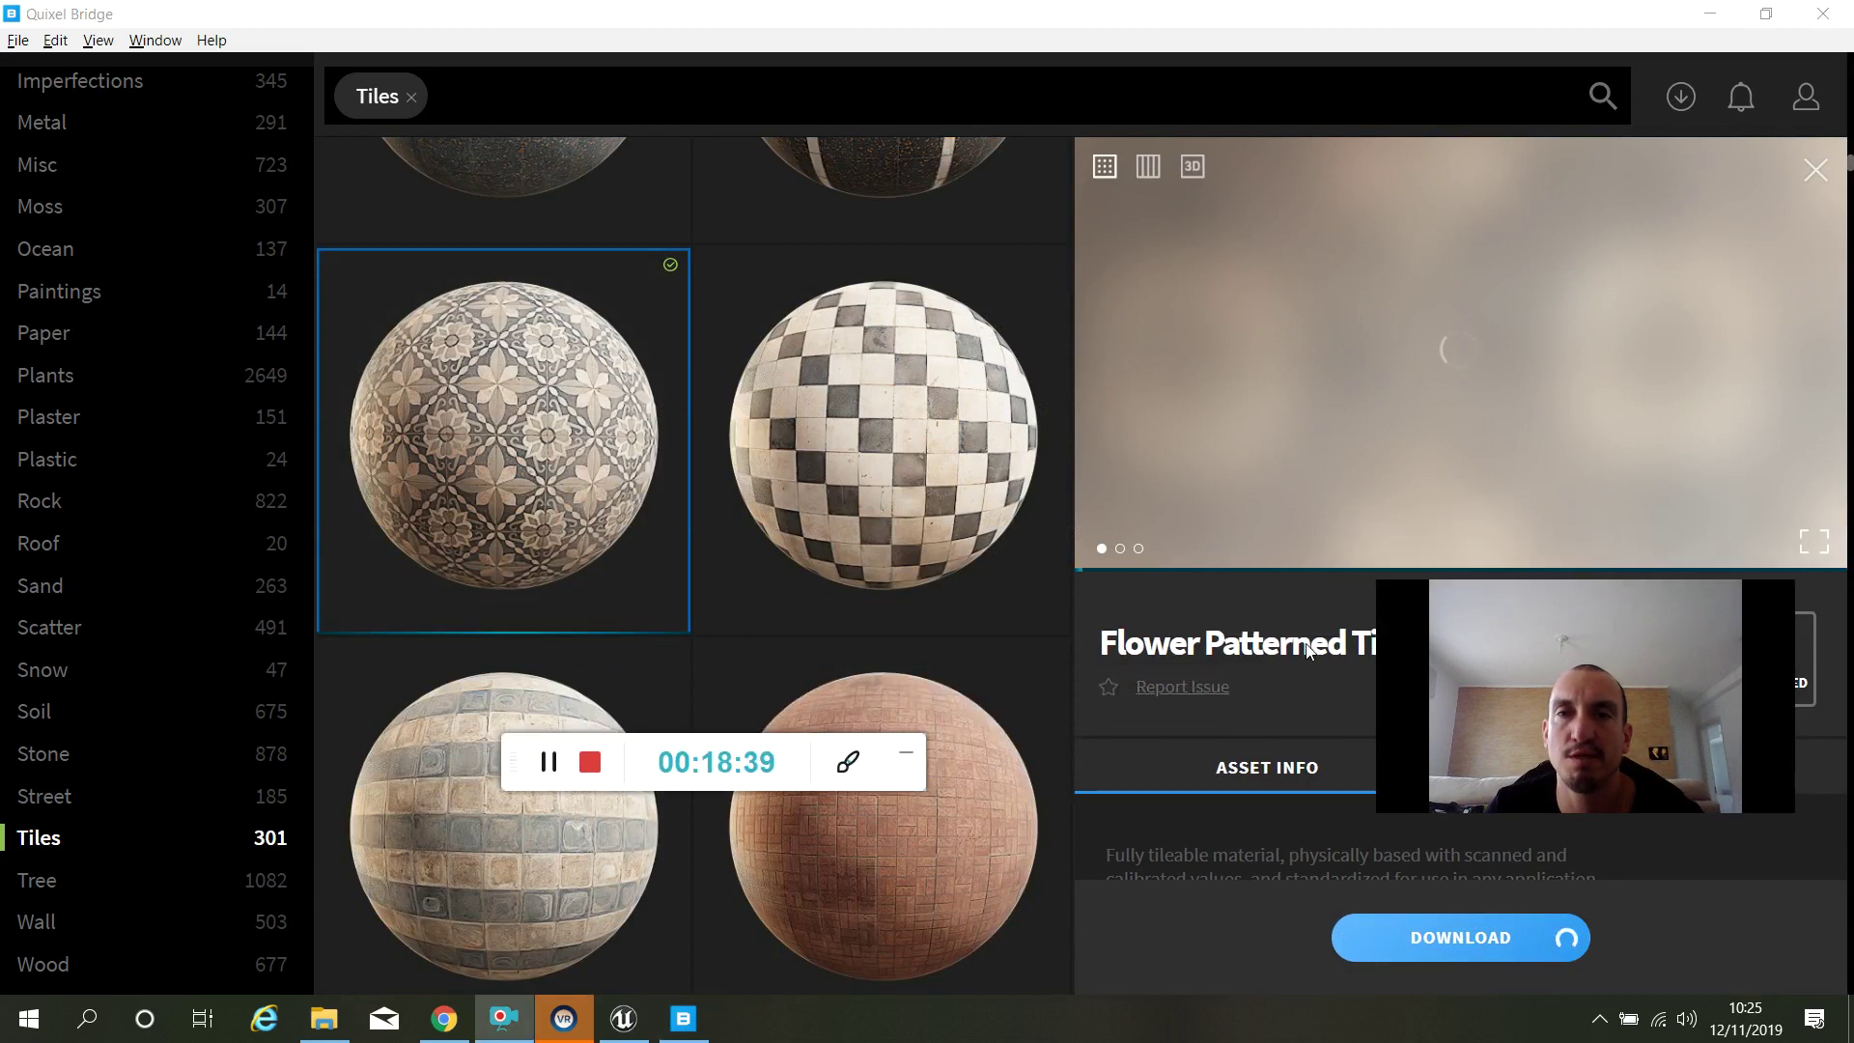
left_click_drag(1407, 604, 138, 727)
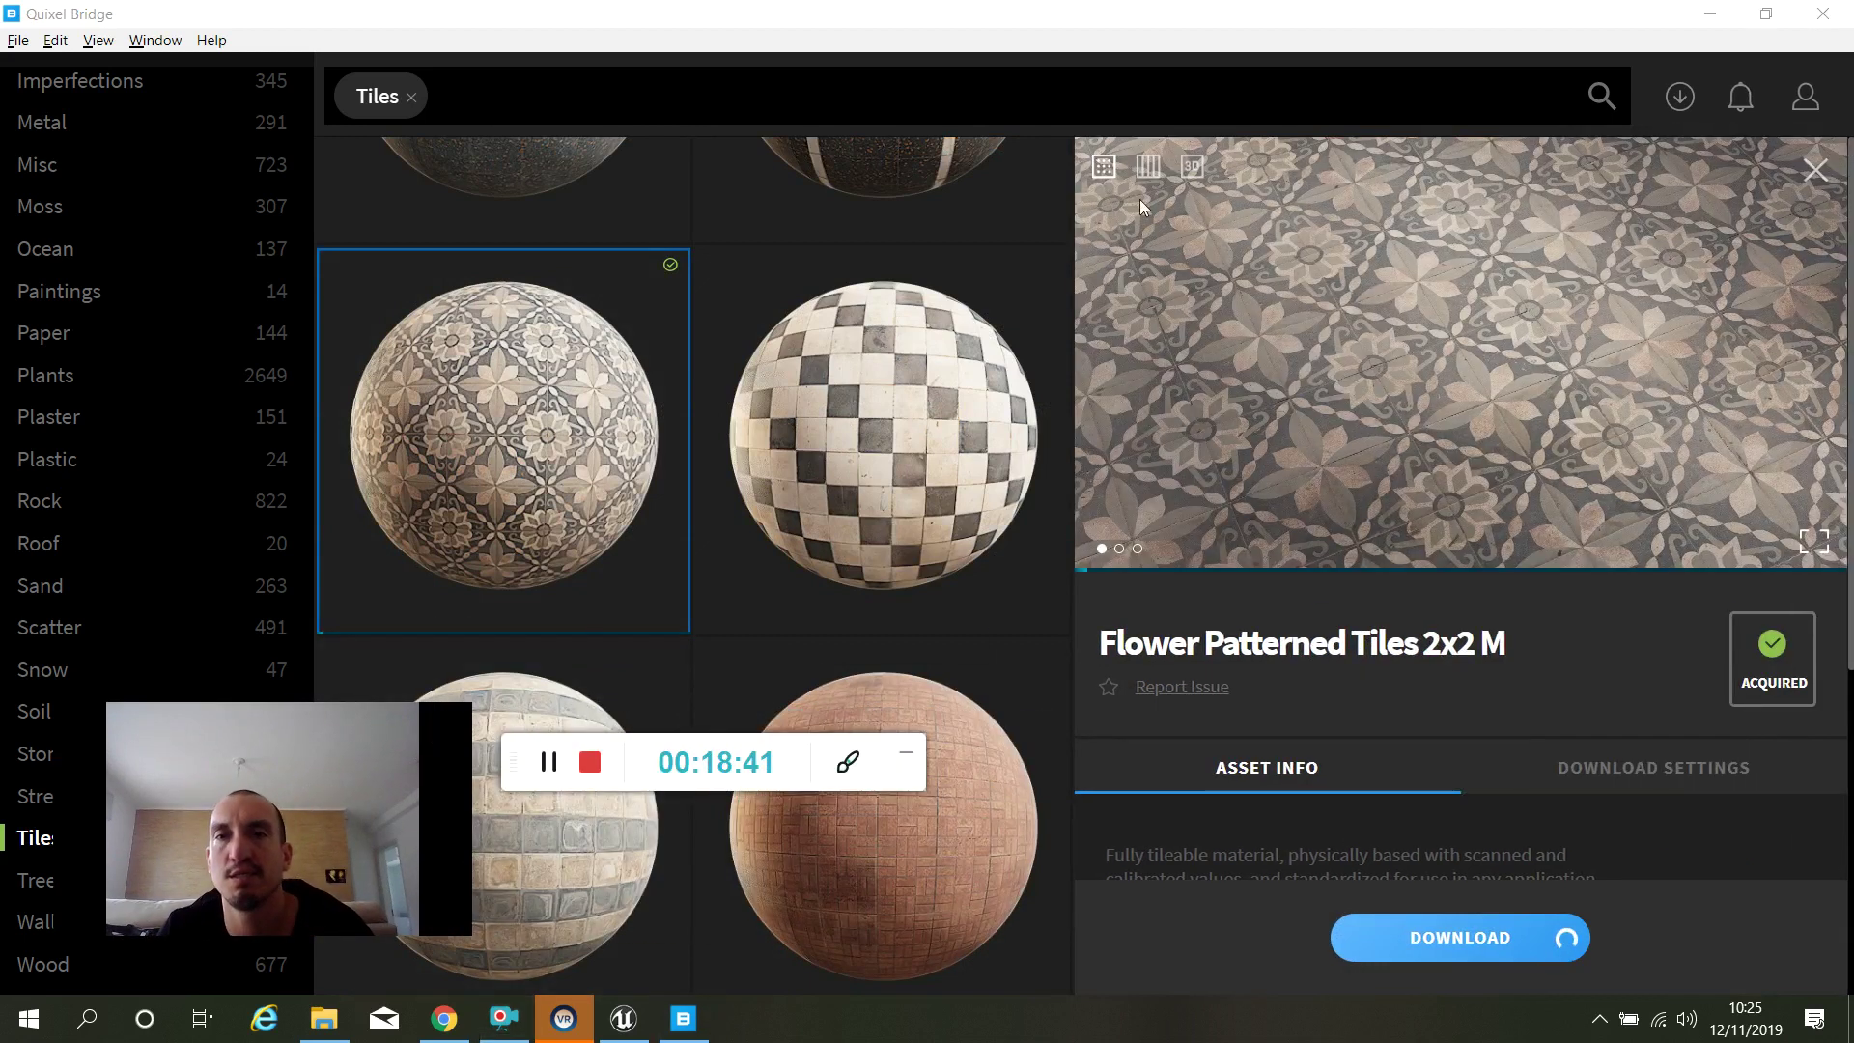
Examine the flower patterned tiles through the tiled preview images, the texture maps and the rotatable 3D sphere.
left_click(1119, 549)
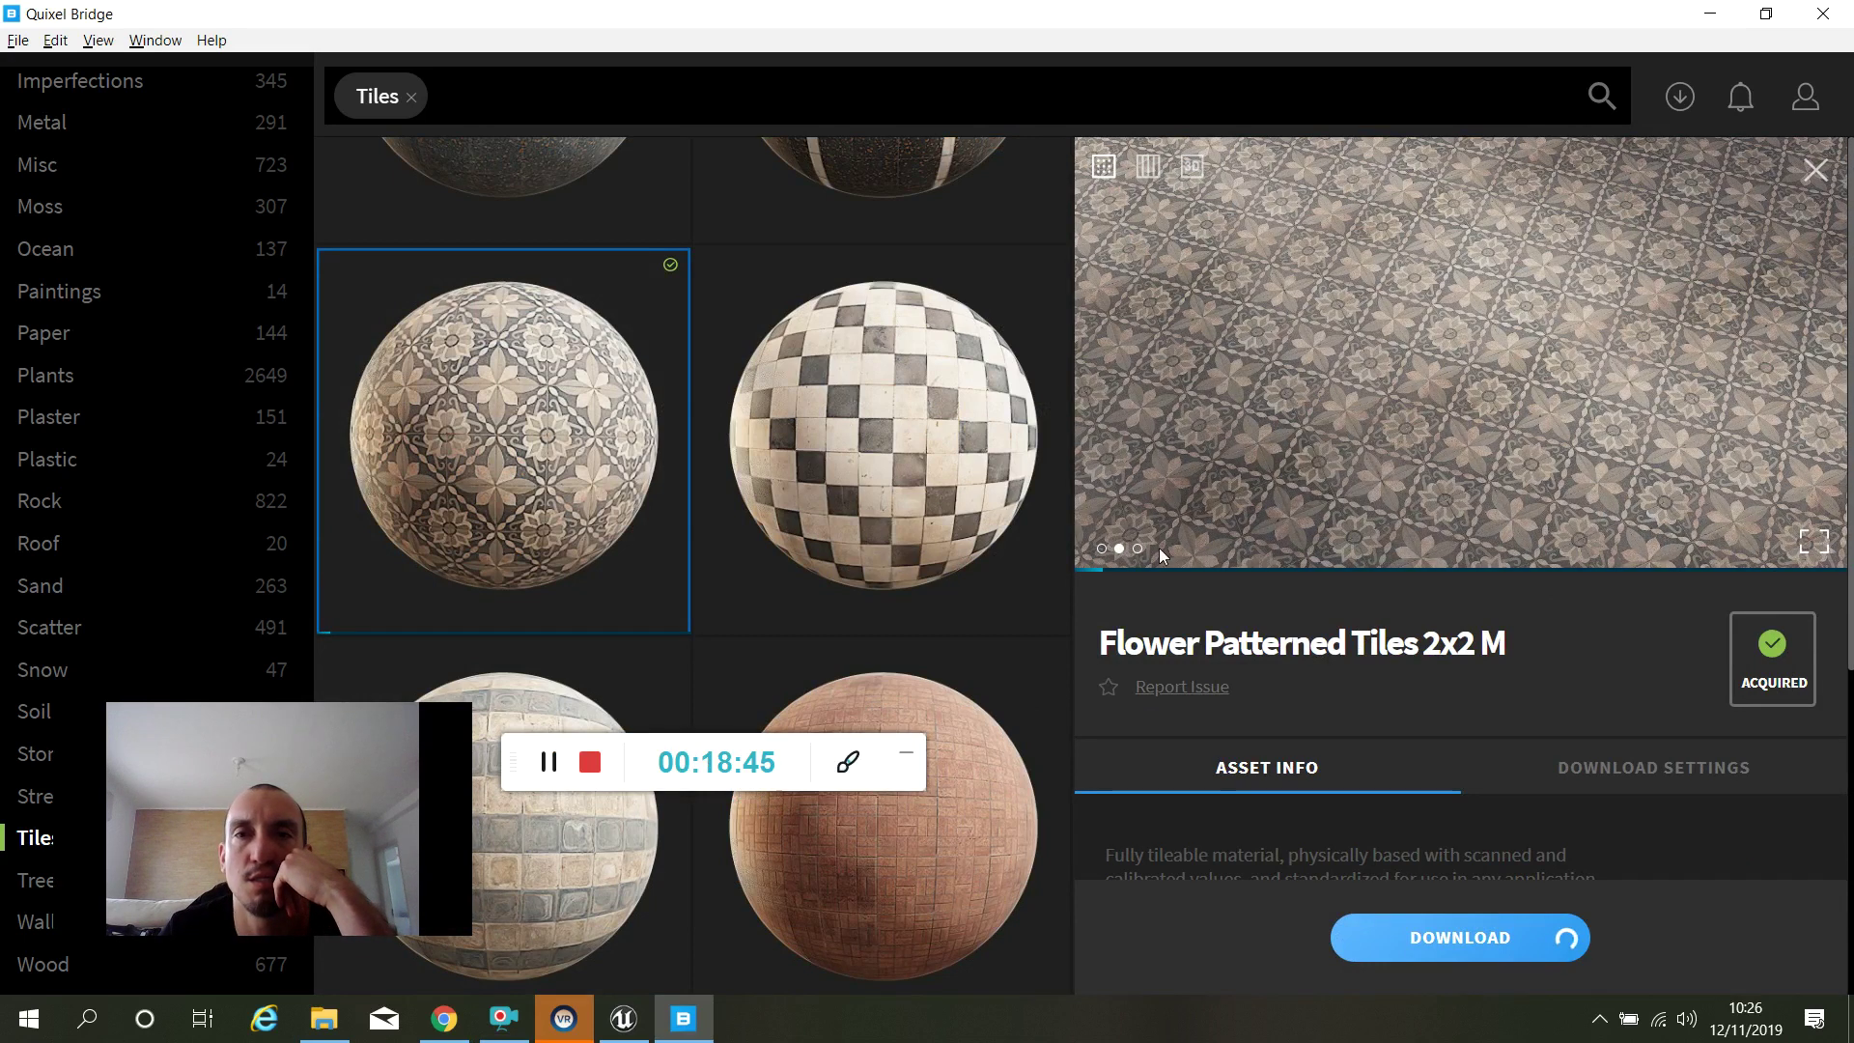
left_click(1138, 550)
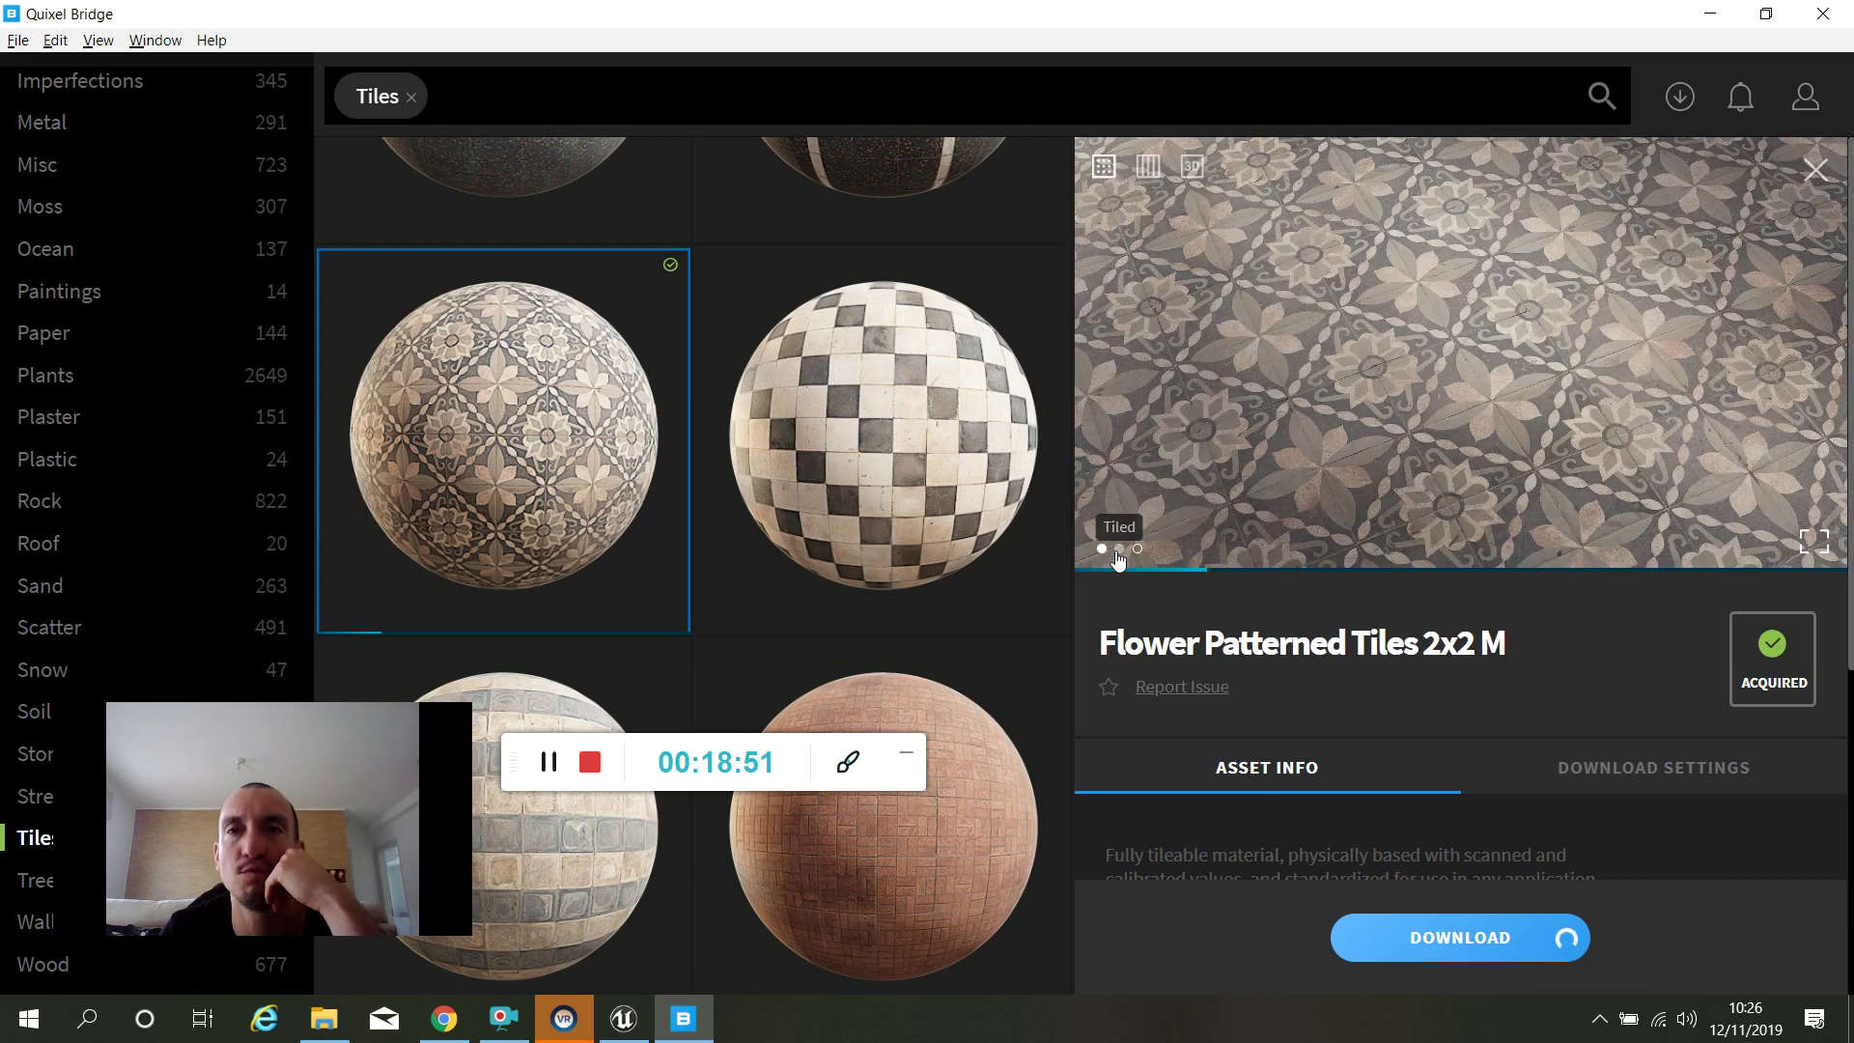
left_click(1118, 552)
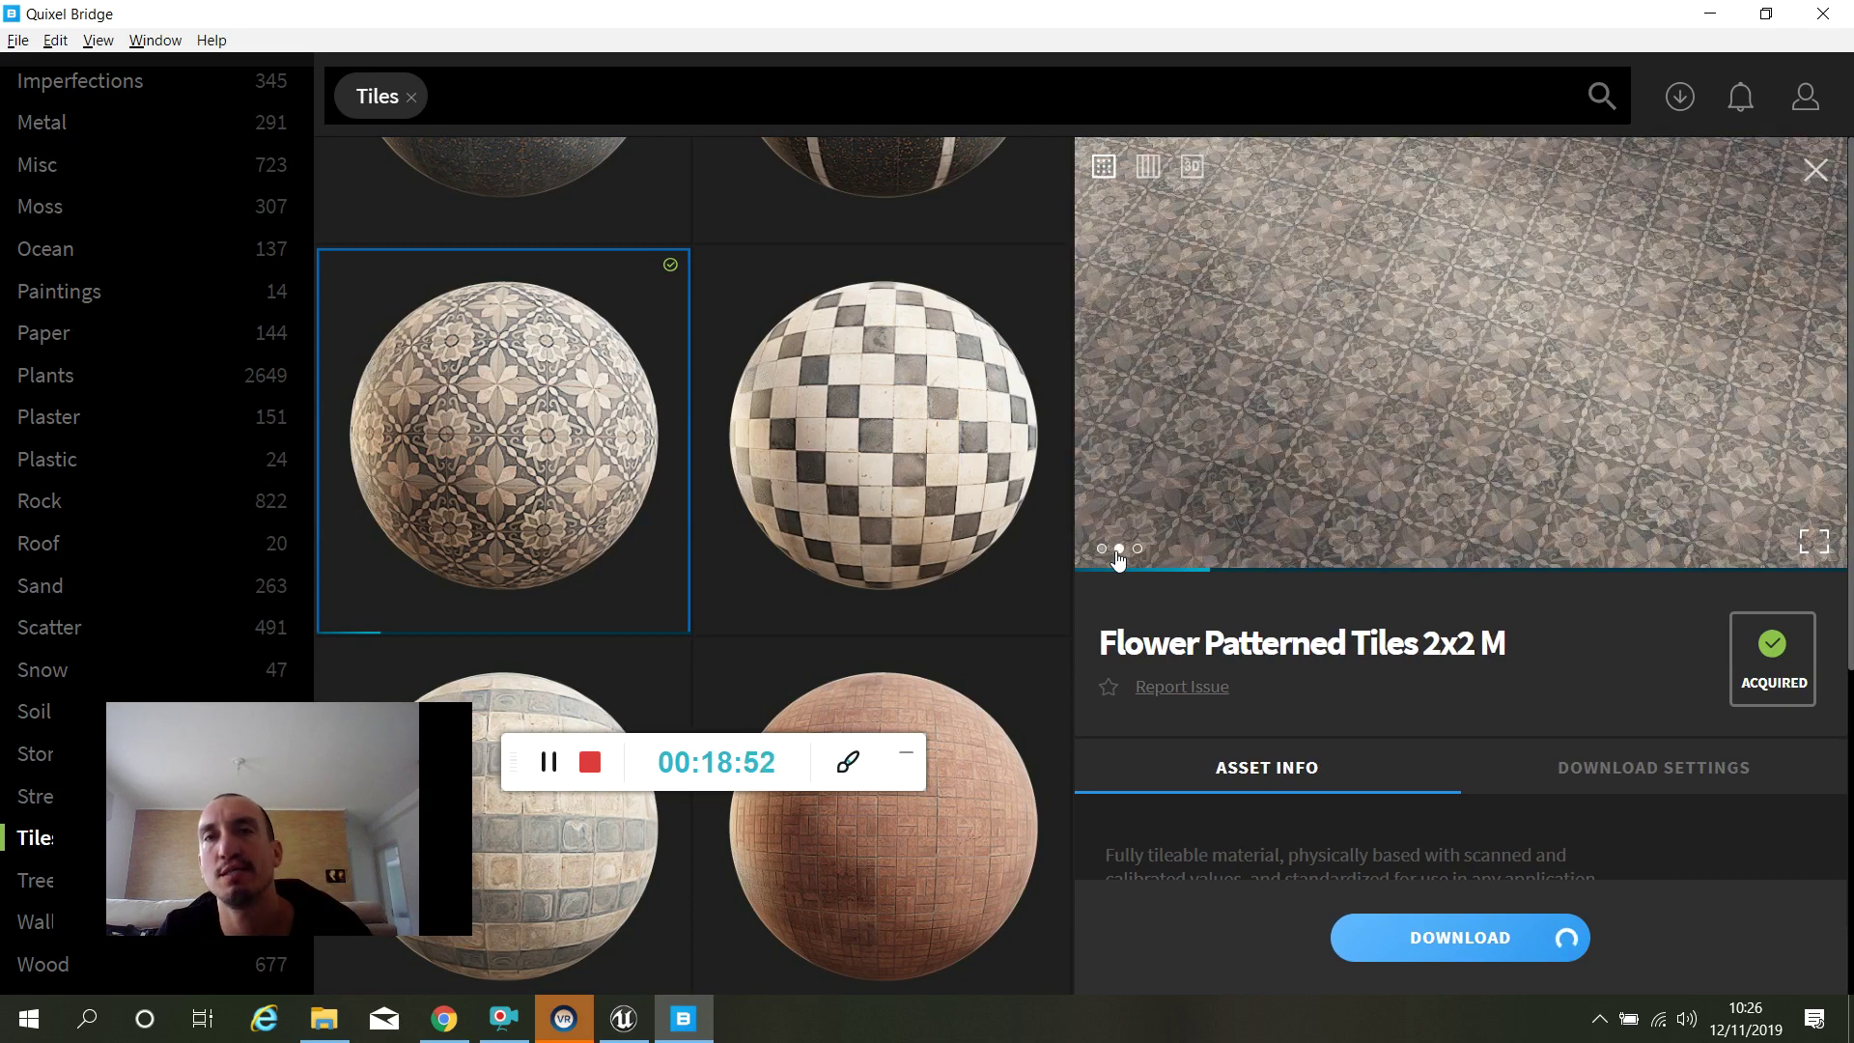
left_click(1147, 172)
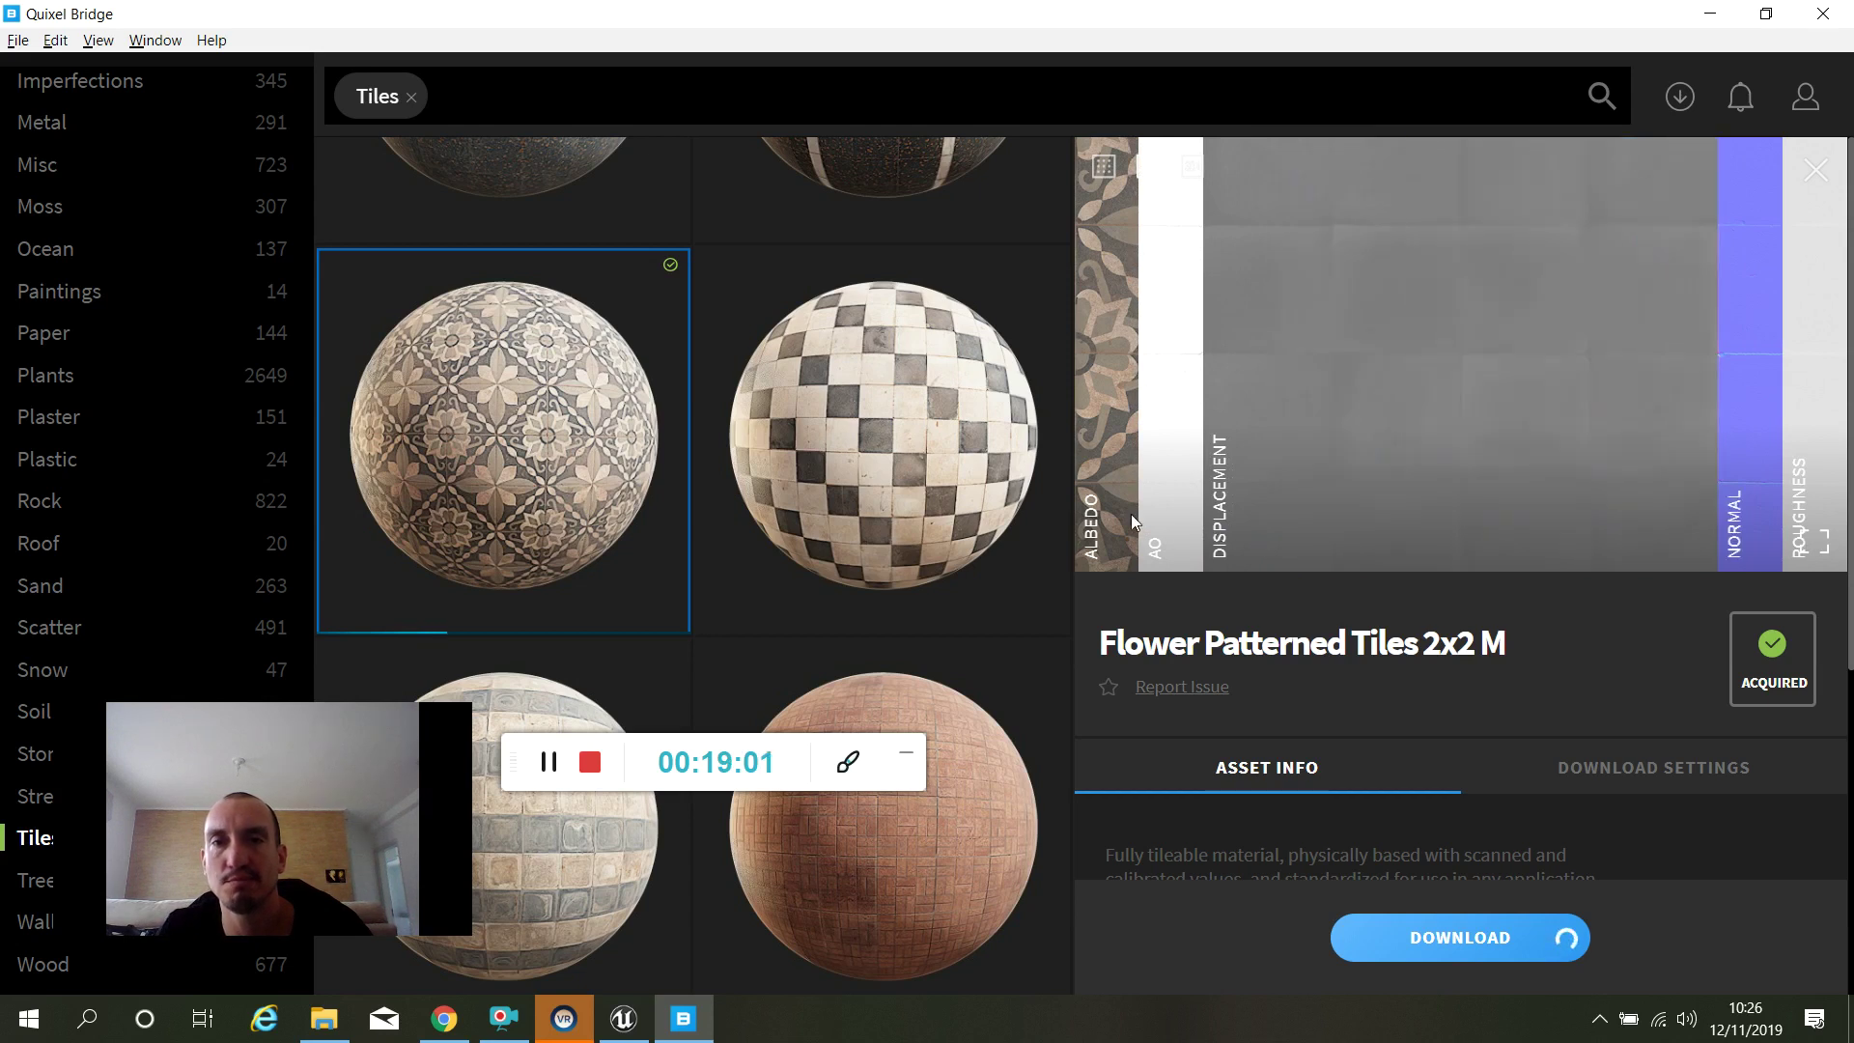
left_click(1191, 172)
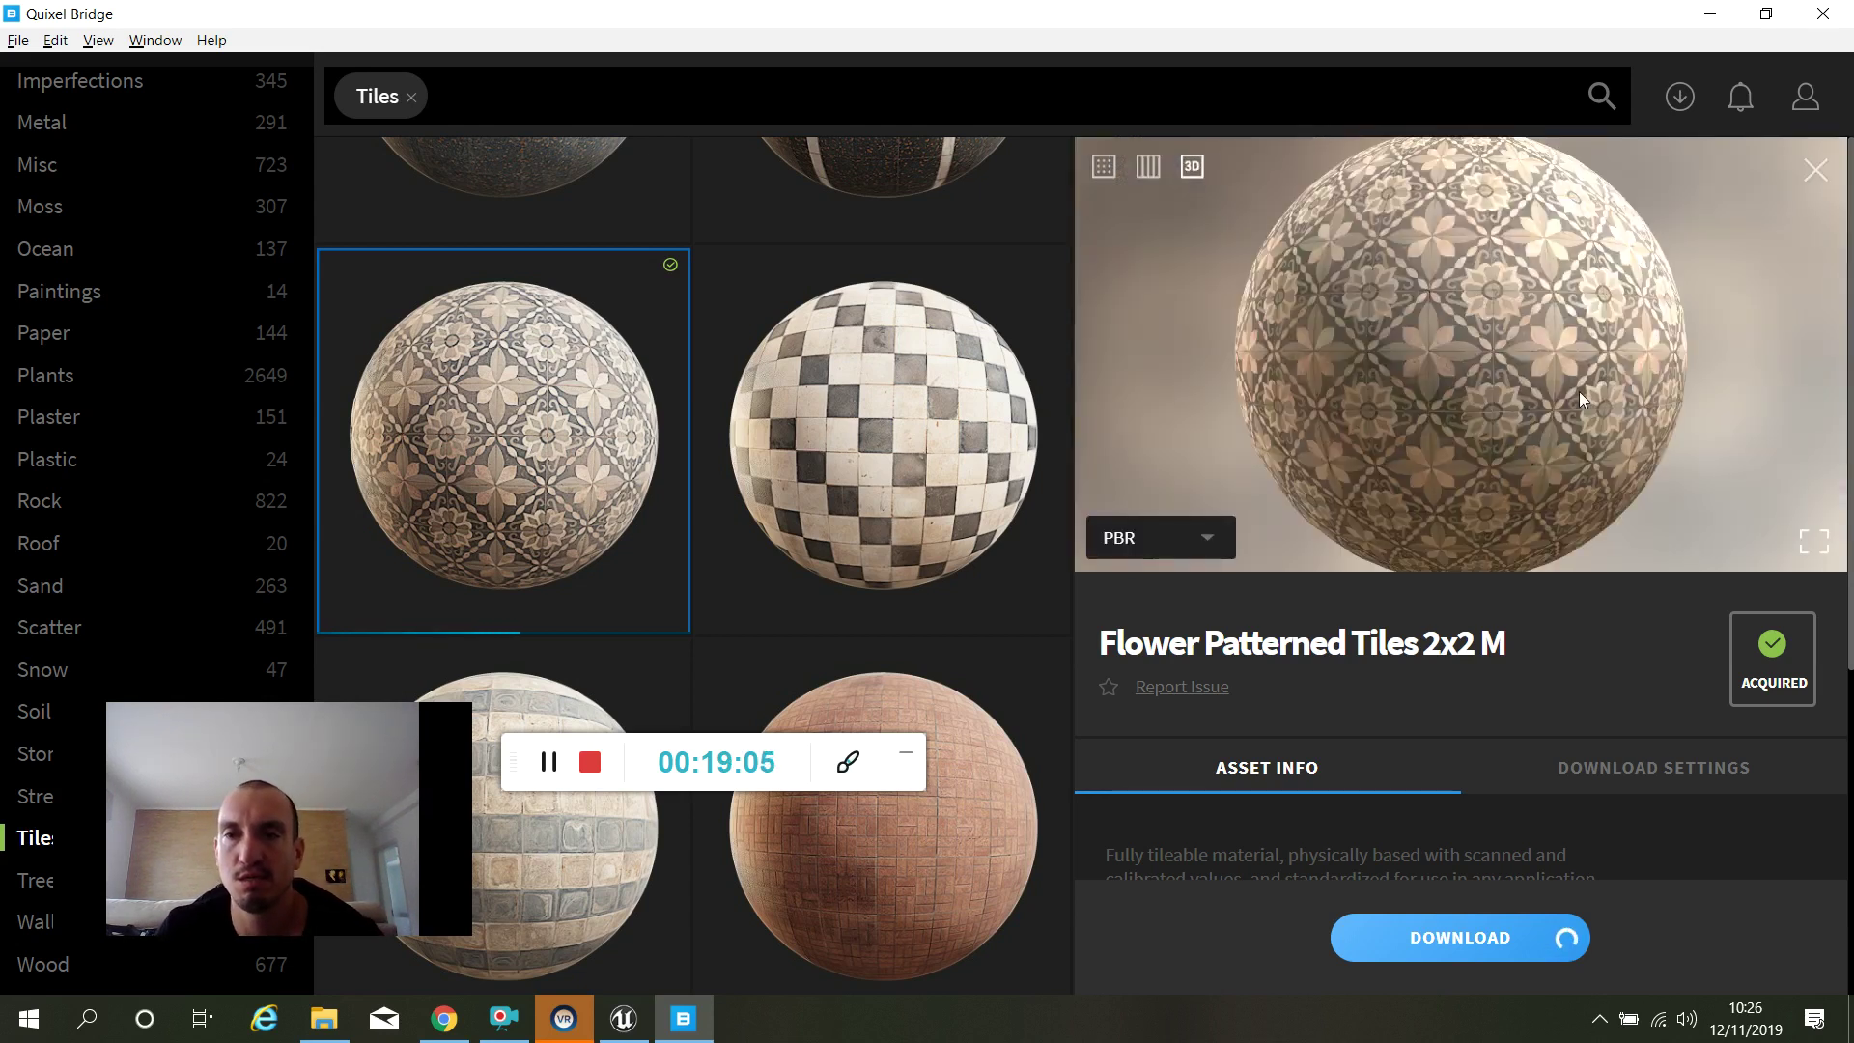
left_click_drag(1591, 317, 1232, 386)
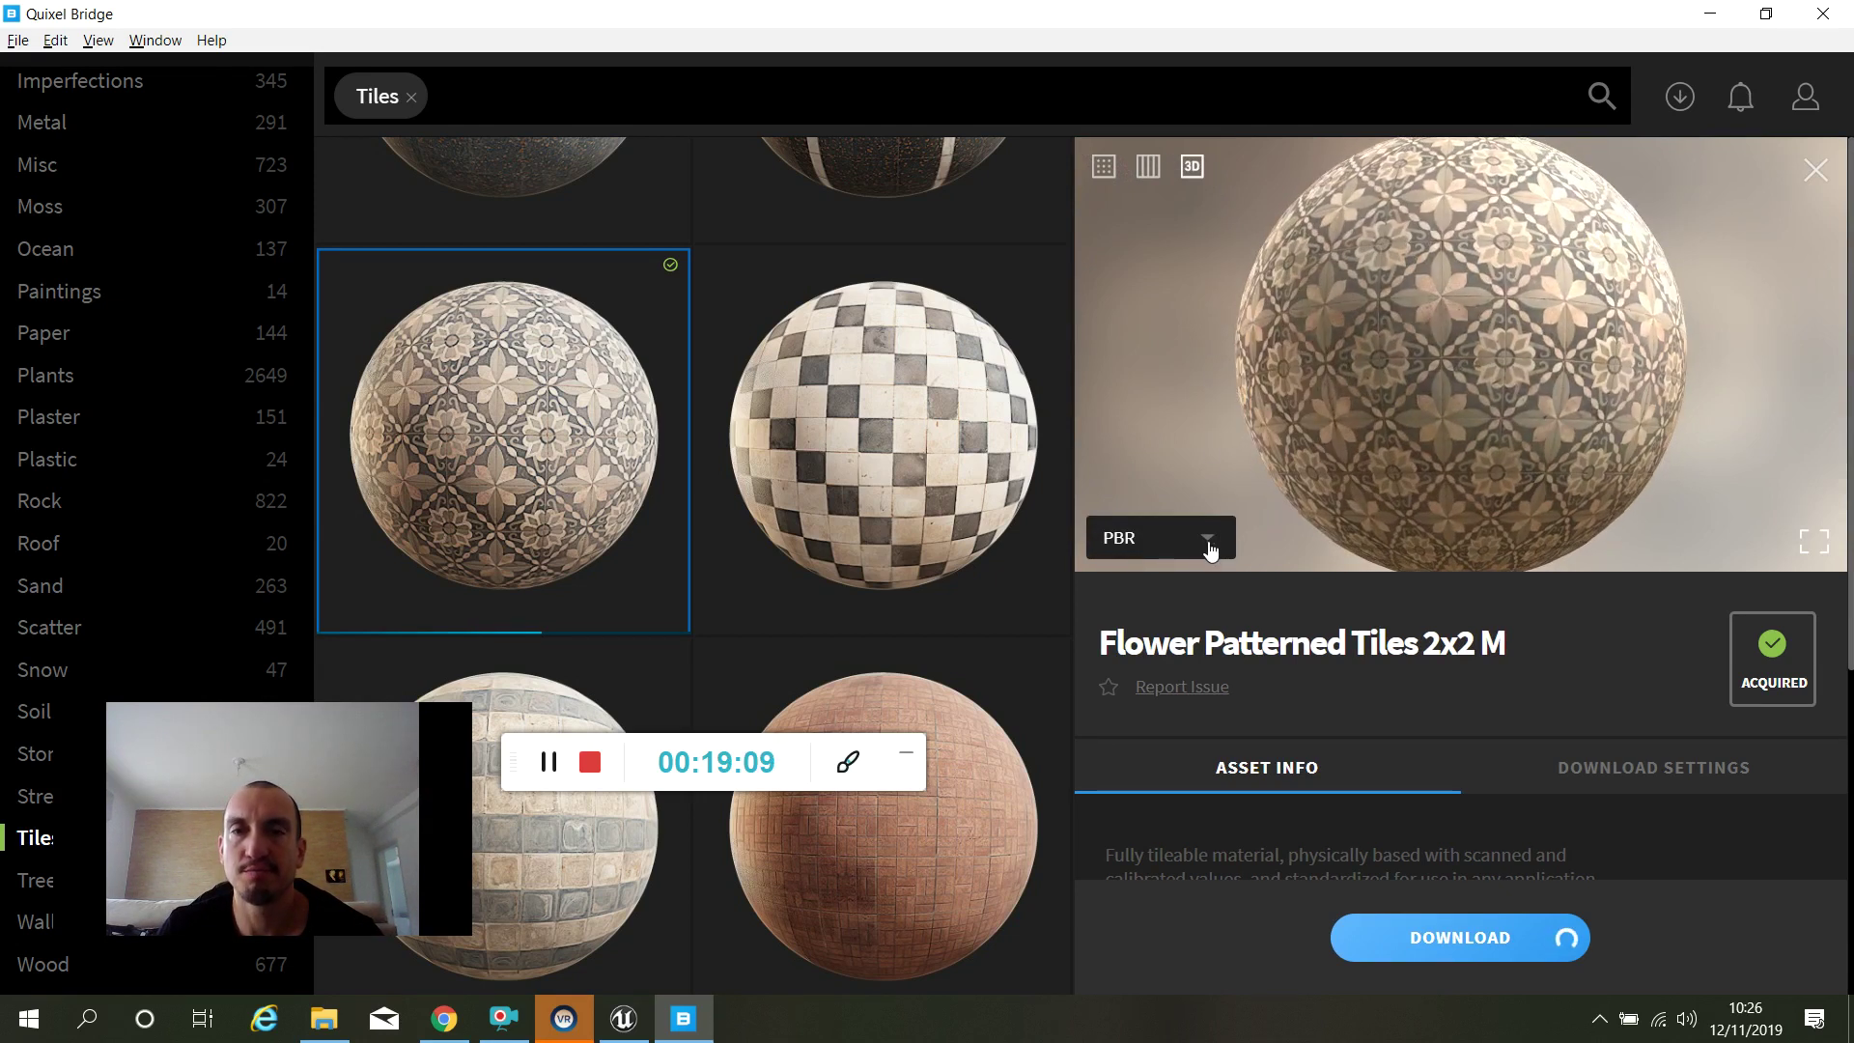
Open the flower tiles' download settings and check the available texture resolutions and material presets.
left_click(1631, 767)
scroll(1549, 622, "down", 5)
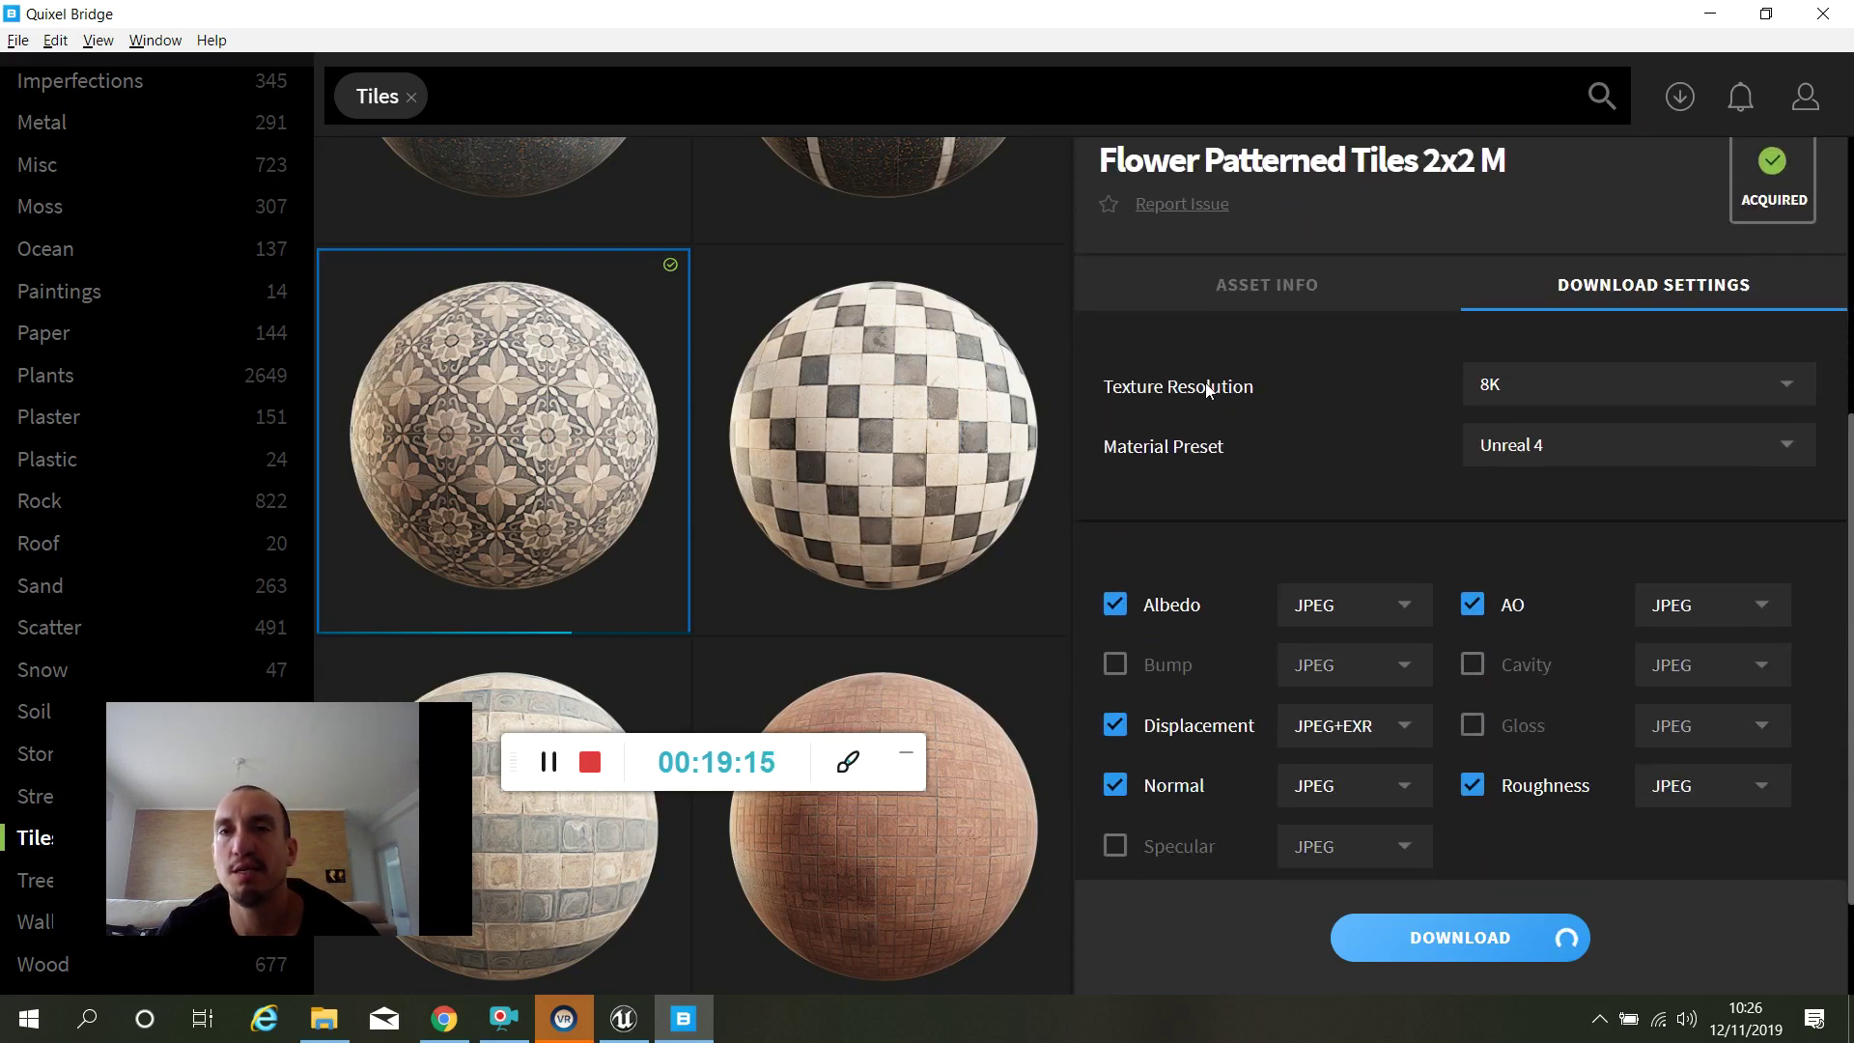
left_click(1782, 387)
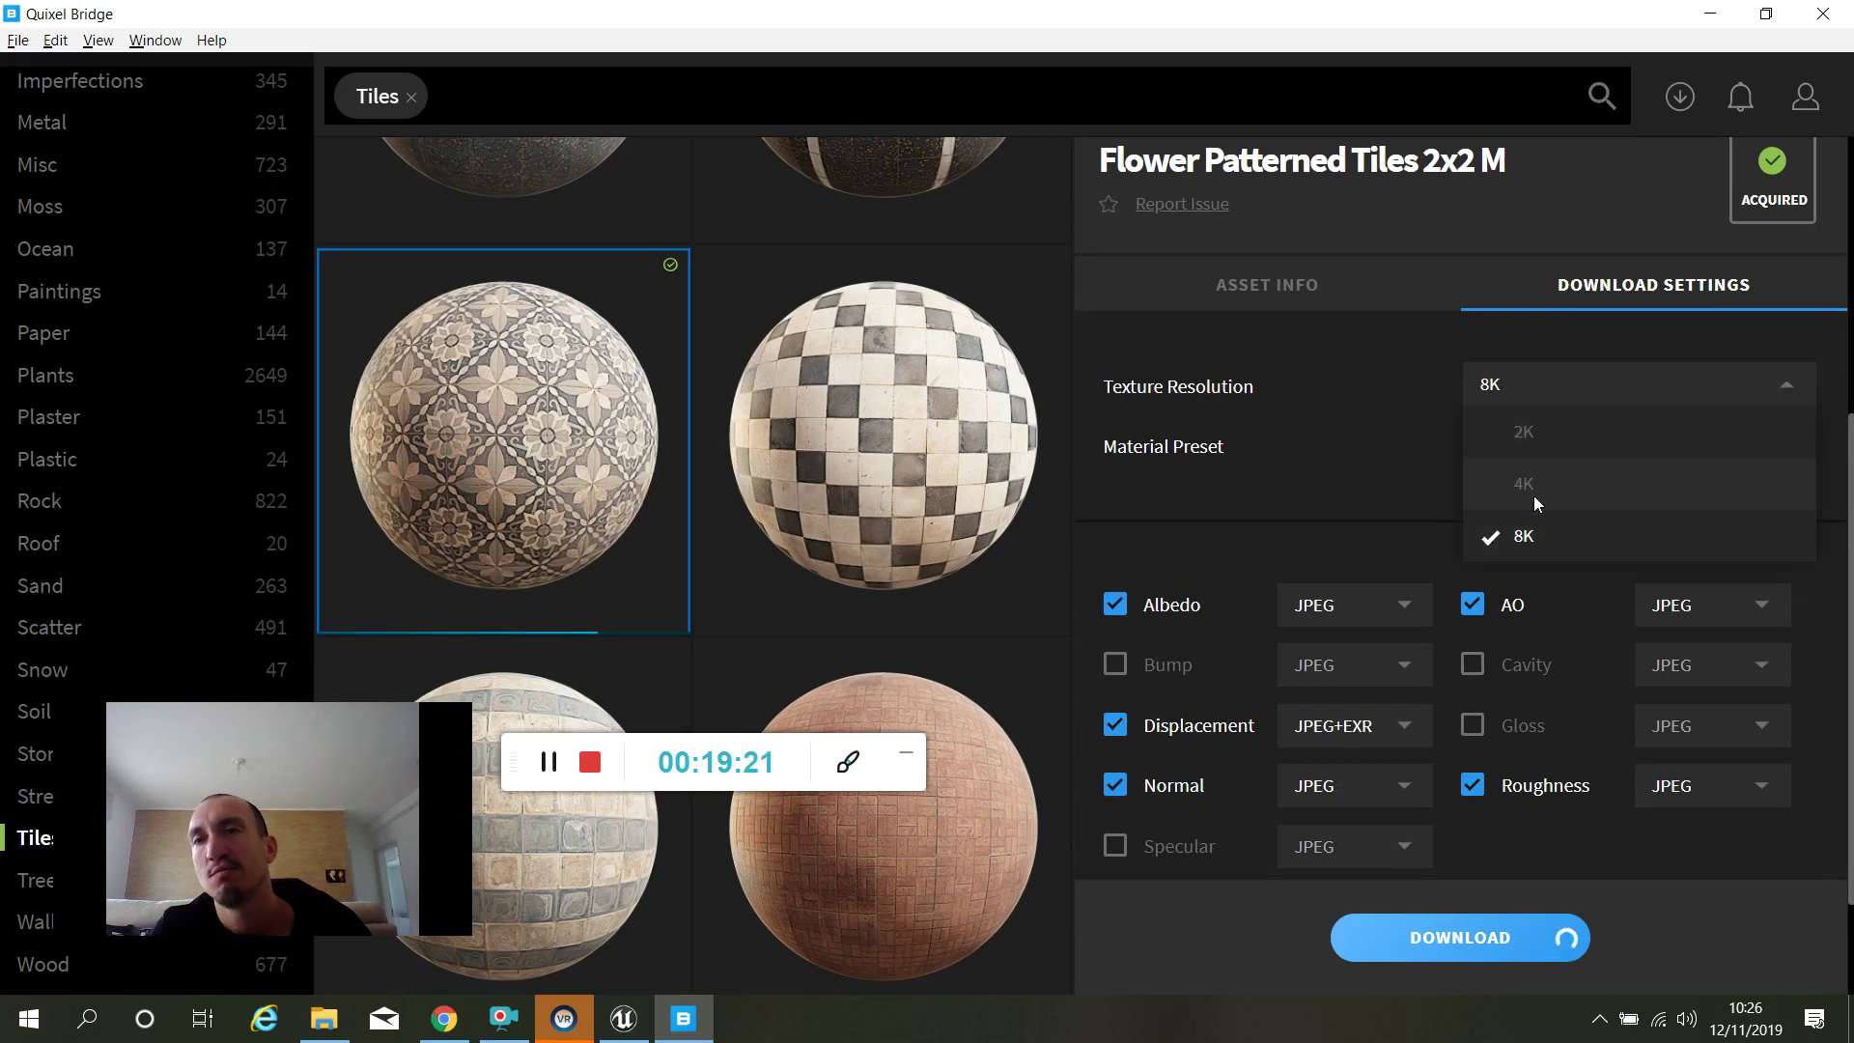
left_click(1345, 479)
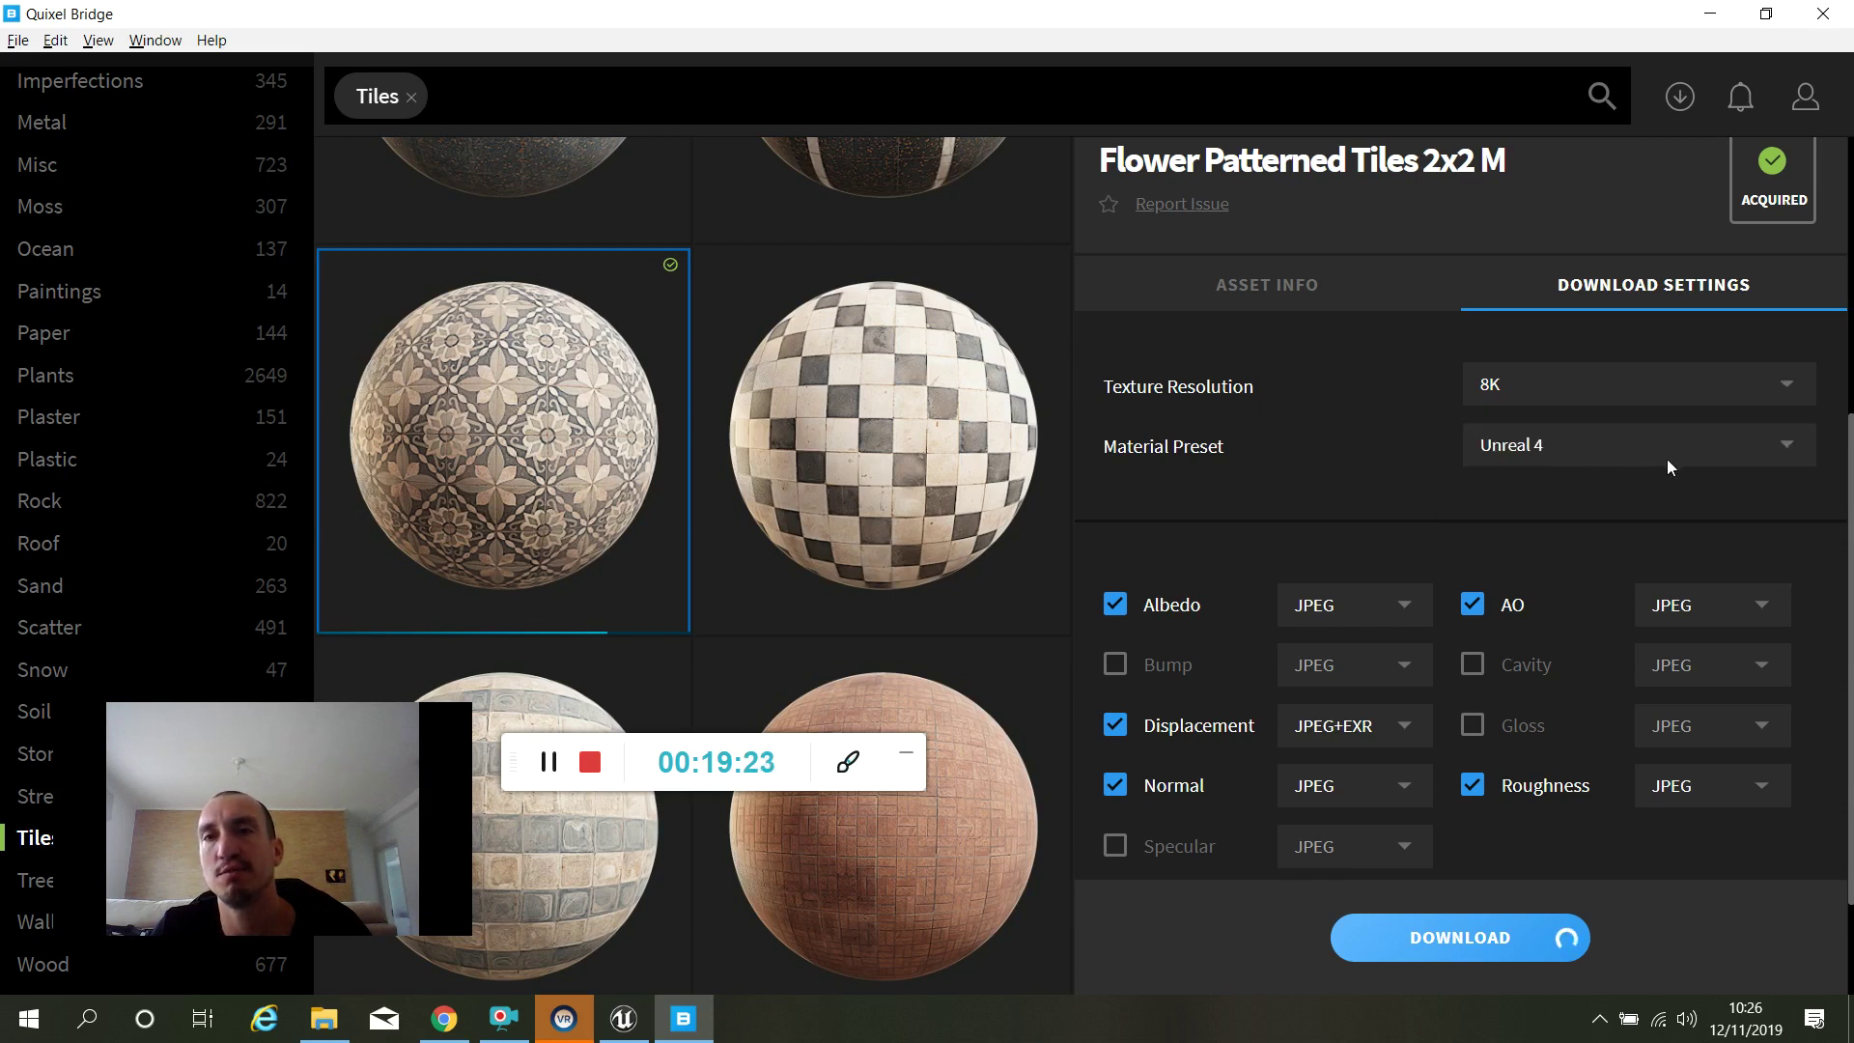
left_click(1589, 454)
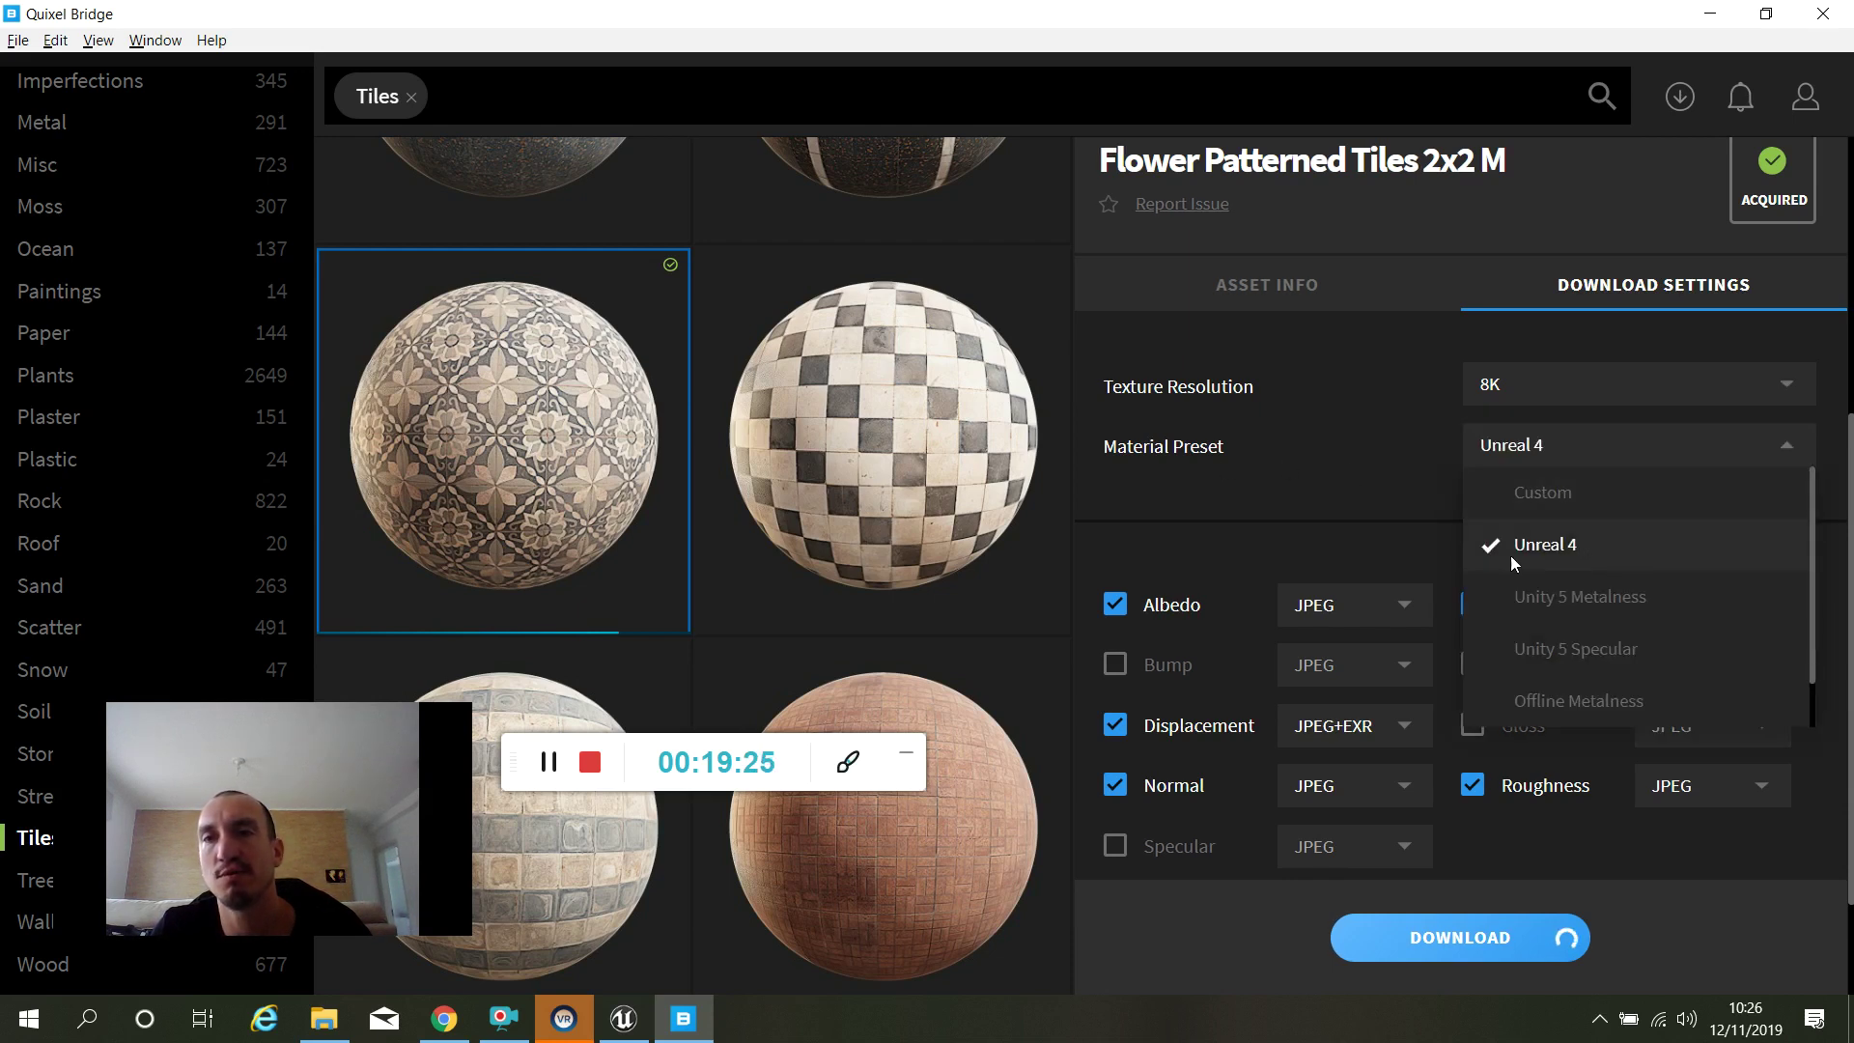
left_click(1379, 460)
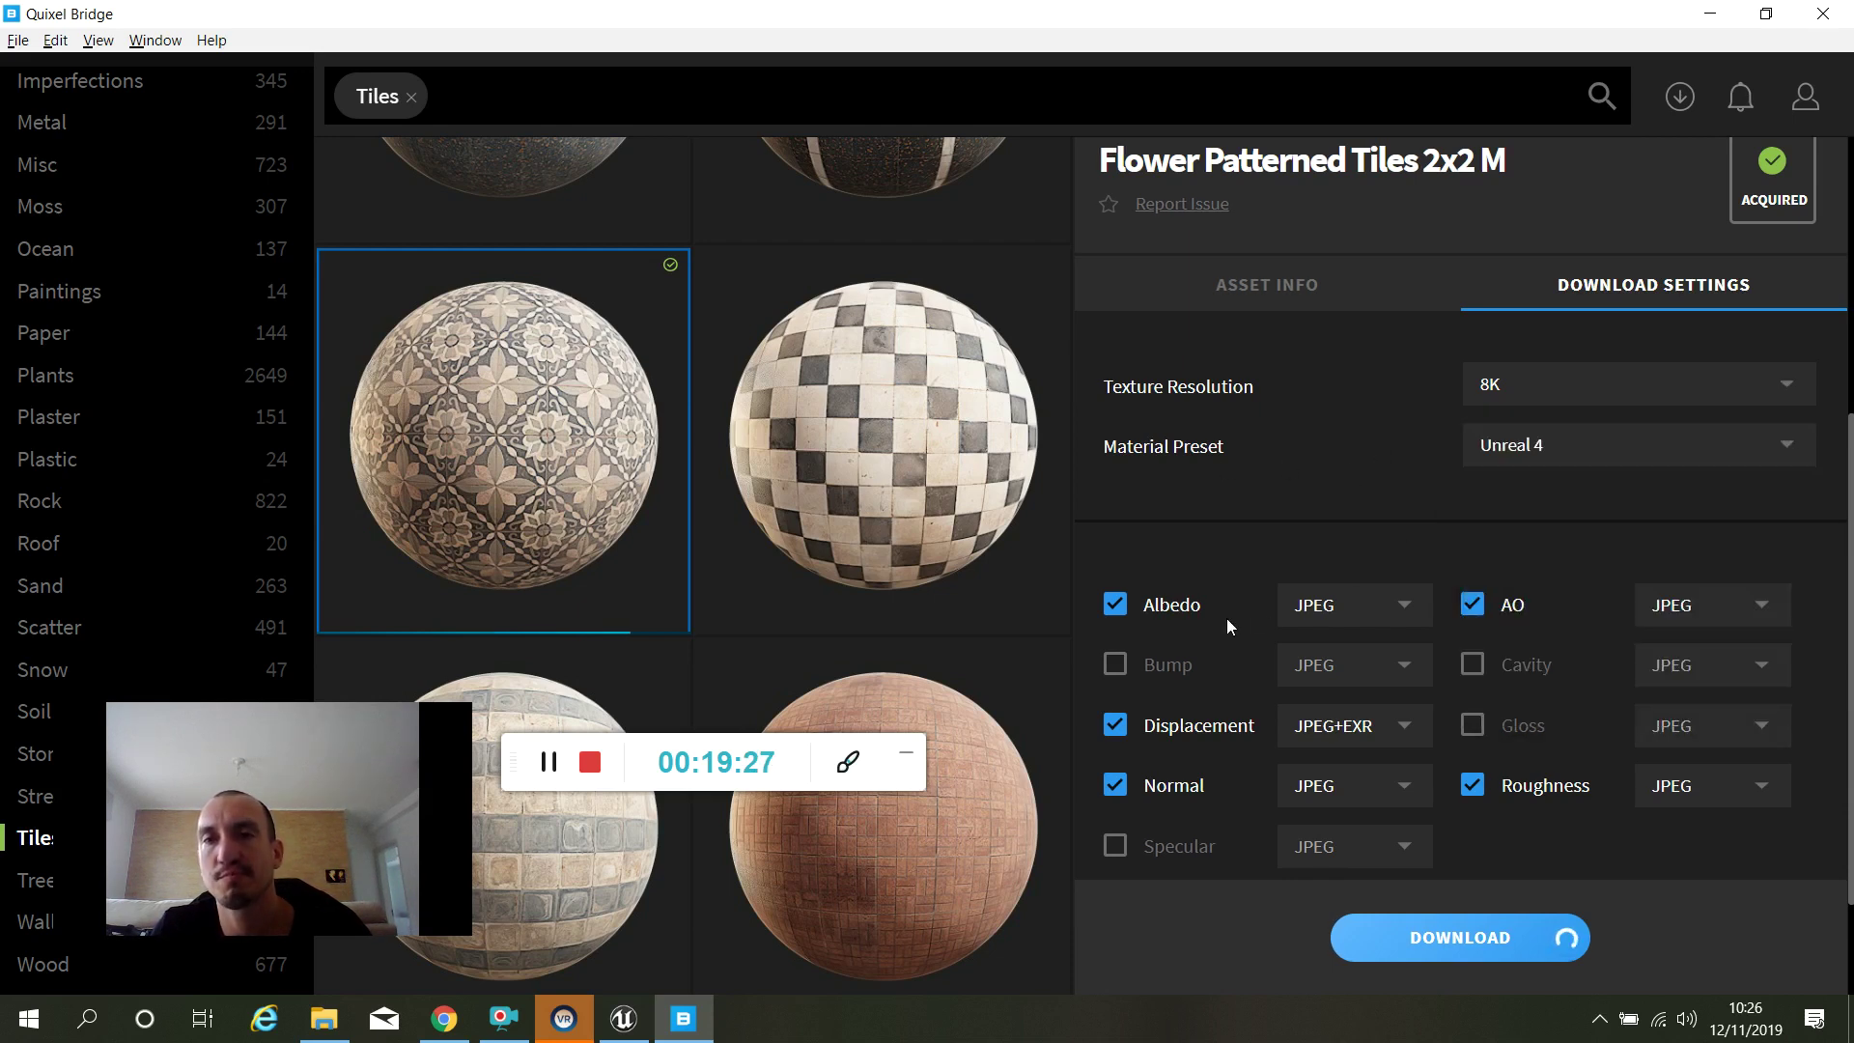
Review the texture map formats and the global download settings for surfaces, then close the global settings.
scroll(1218, 622, "down", 3)
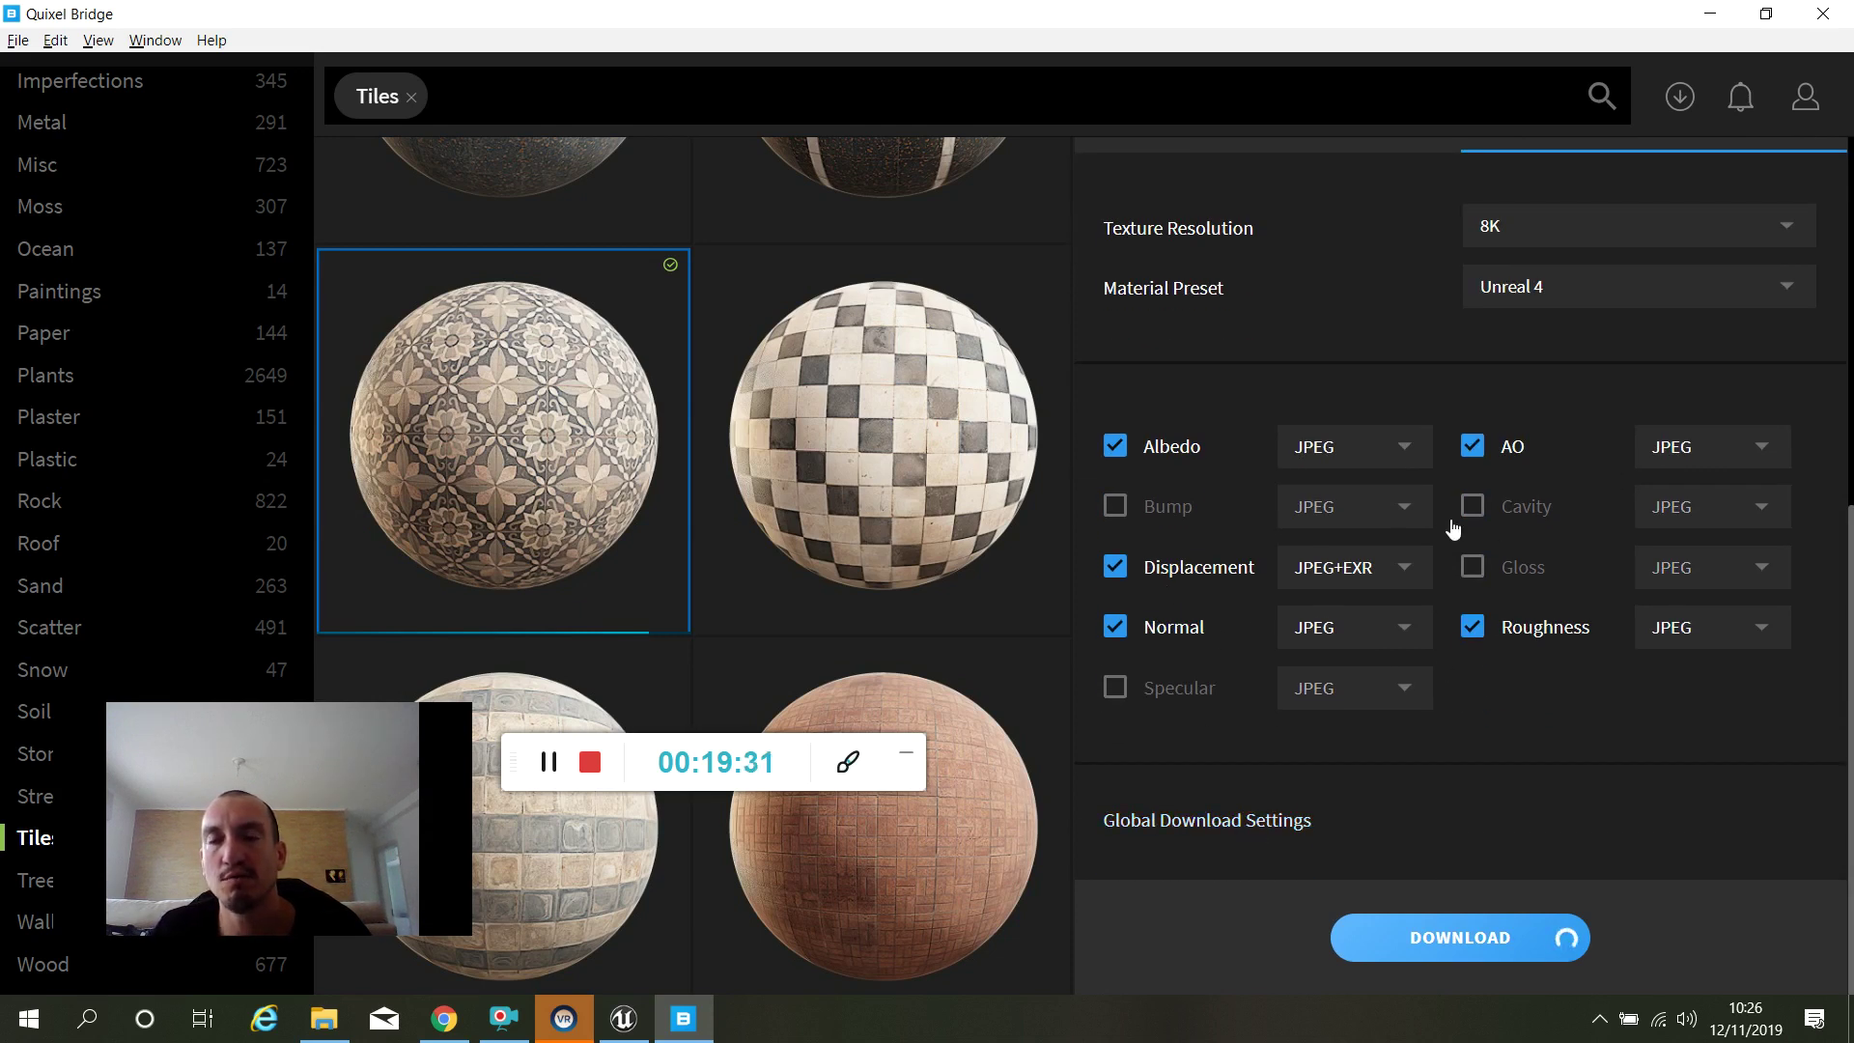
scroll(1450, 519, "down", 7)
scroll(1461, 534, "up", 7)
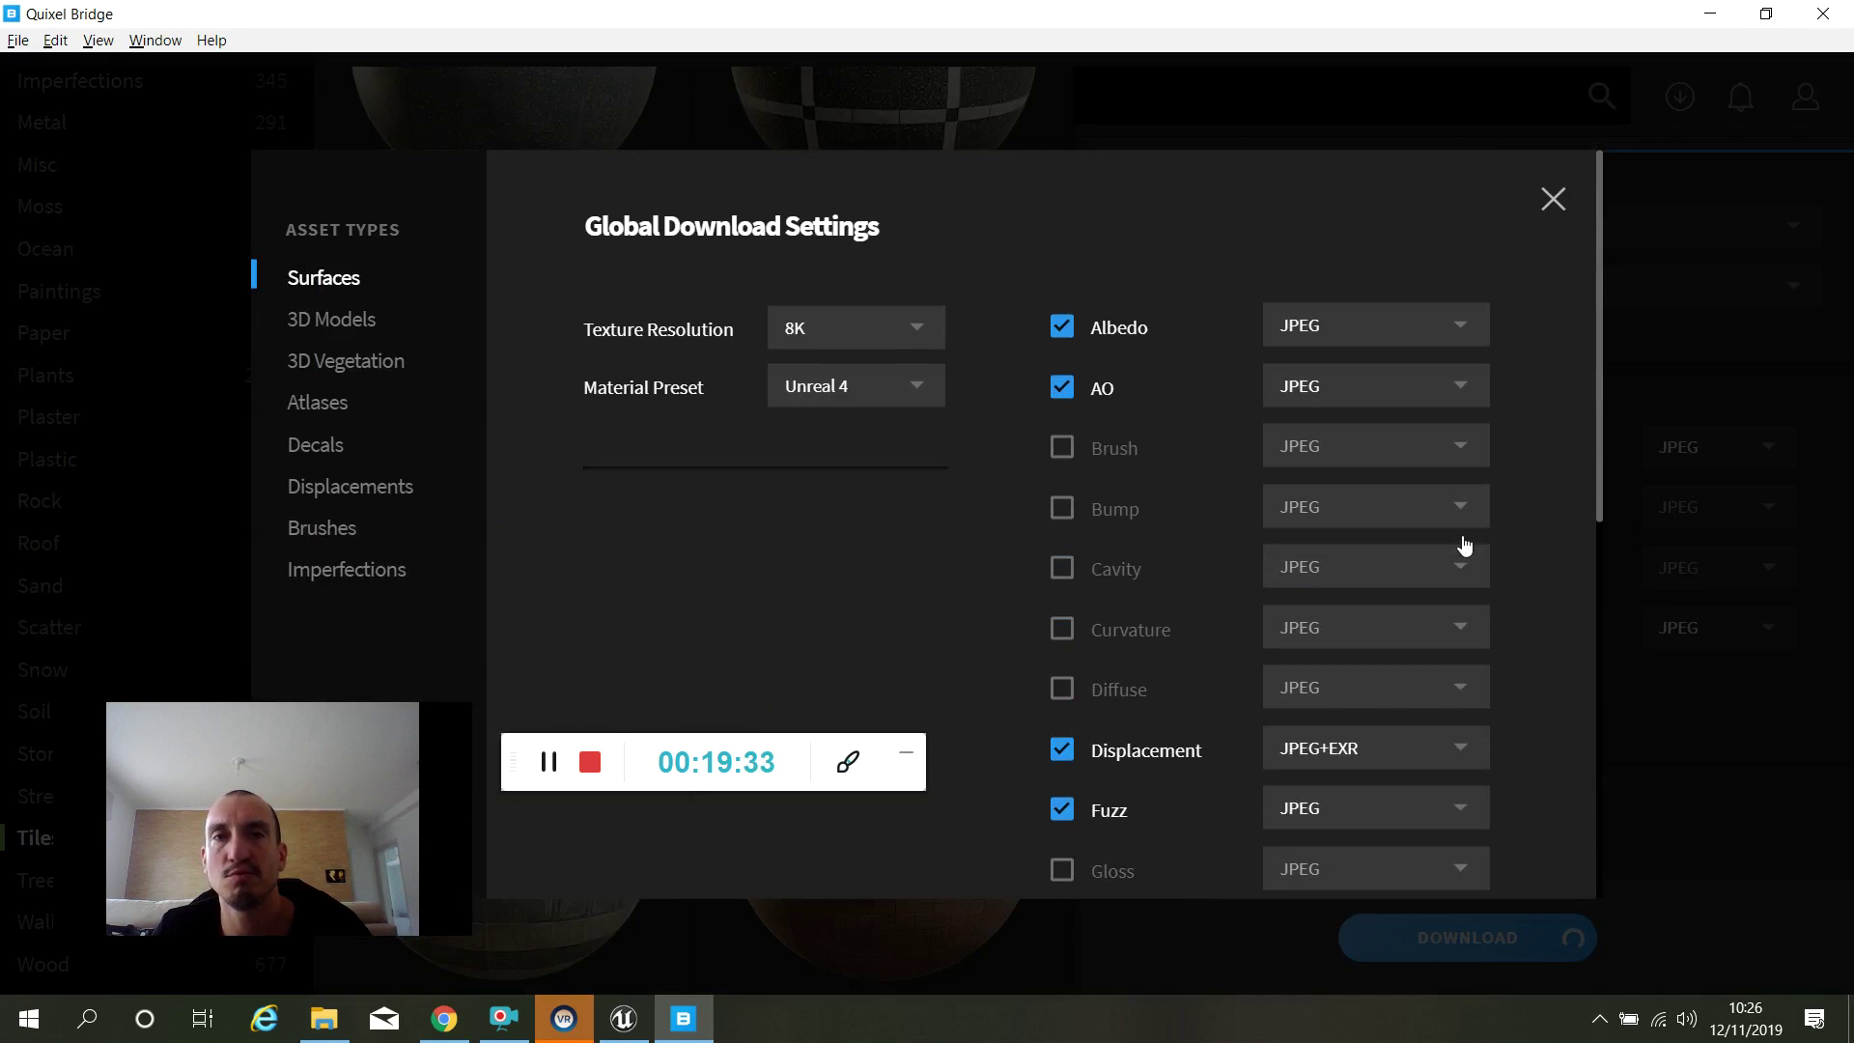
left_click(1551, 202)
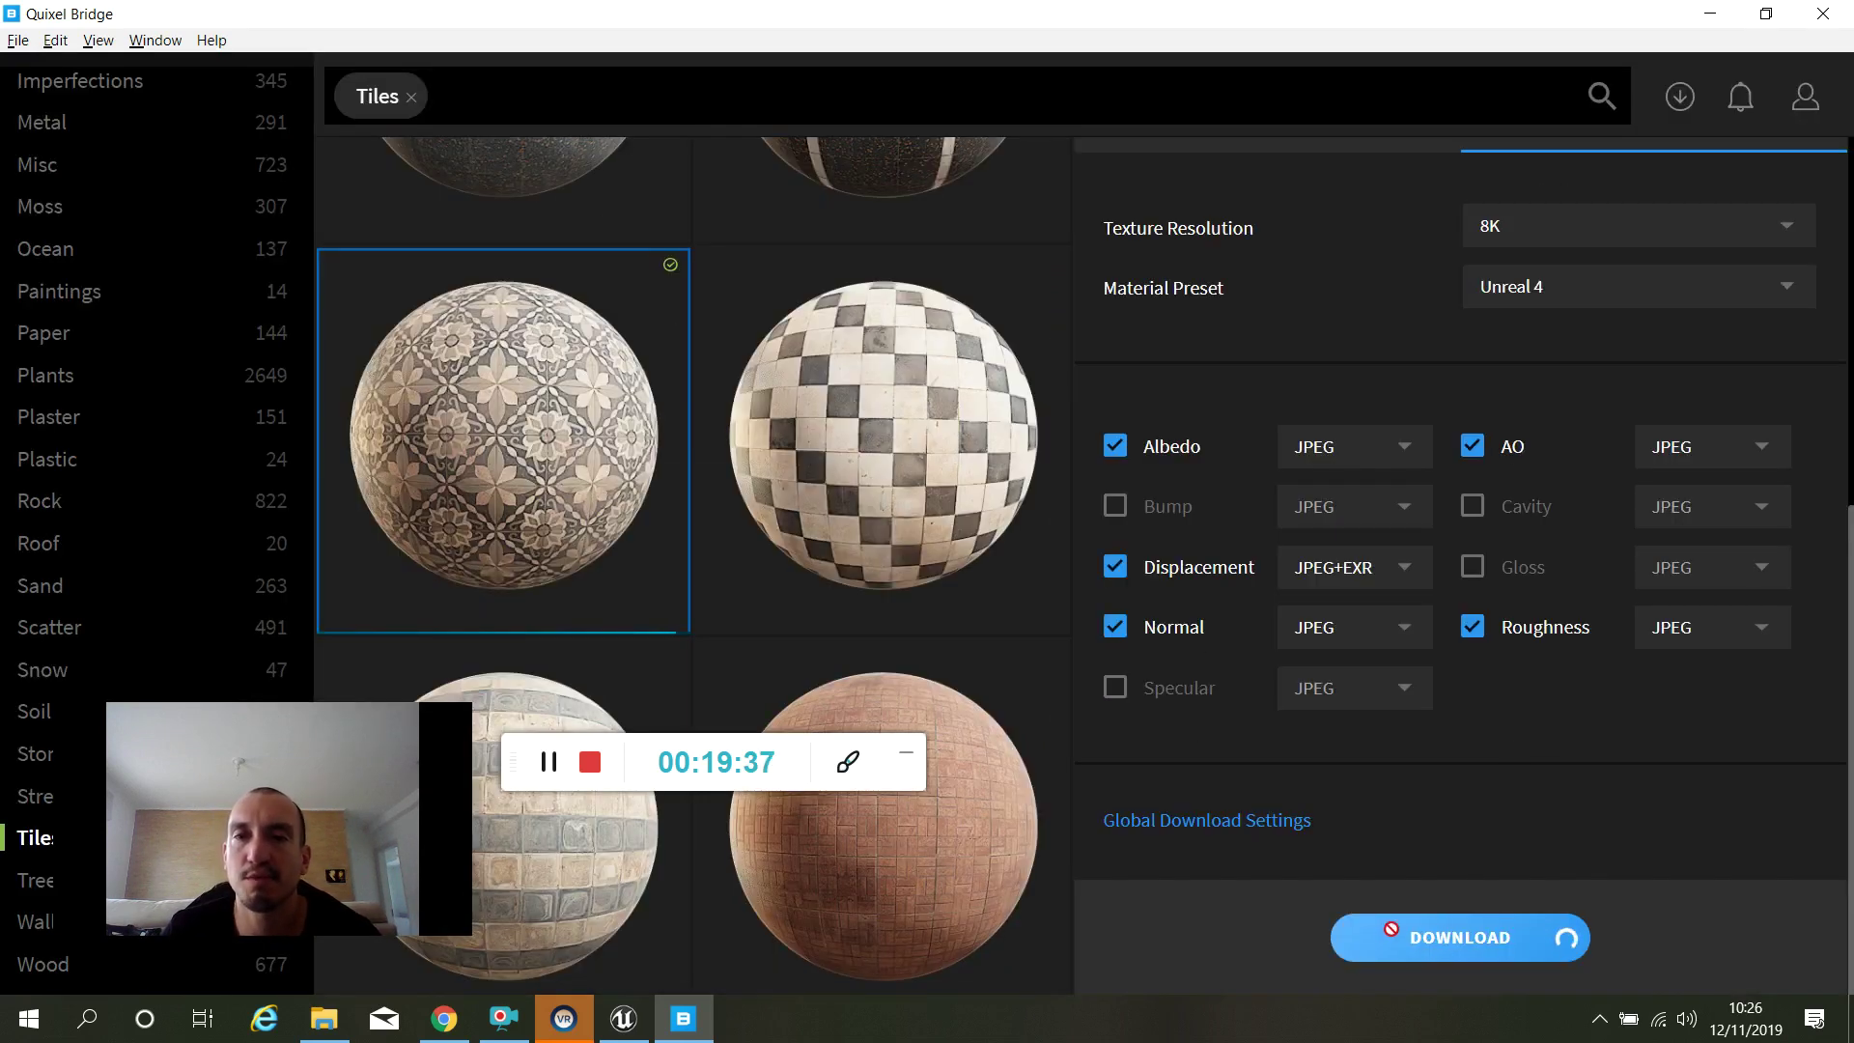
scroll(1570, 678, "up", 5)
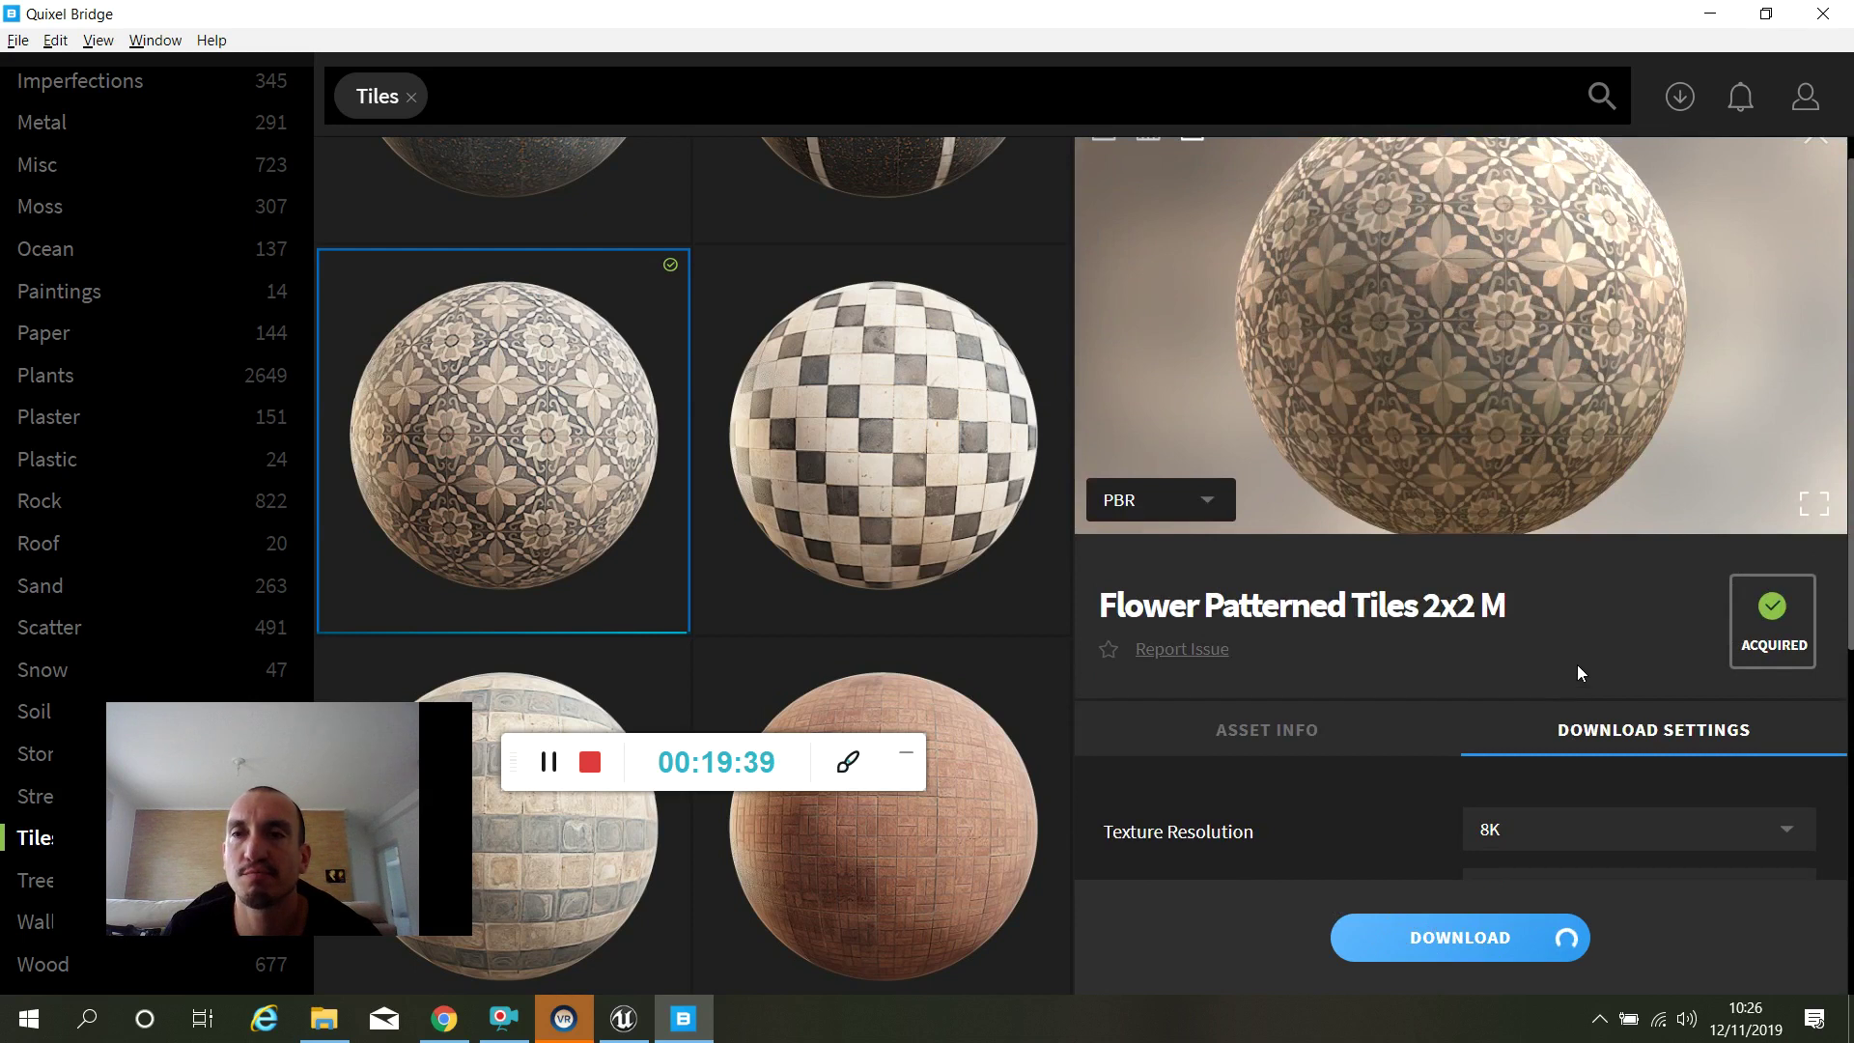
scroll(1578, 673, "down", 2)
scroll(1578, 673, "up", 3)
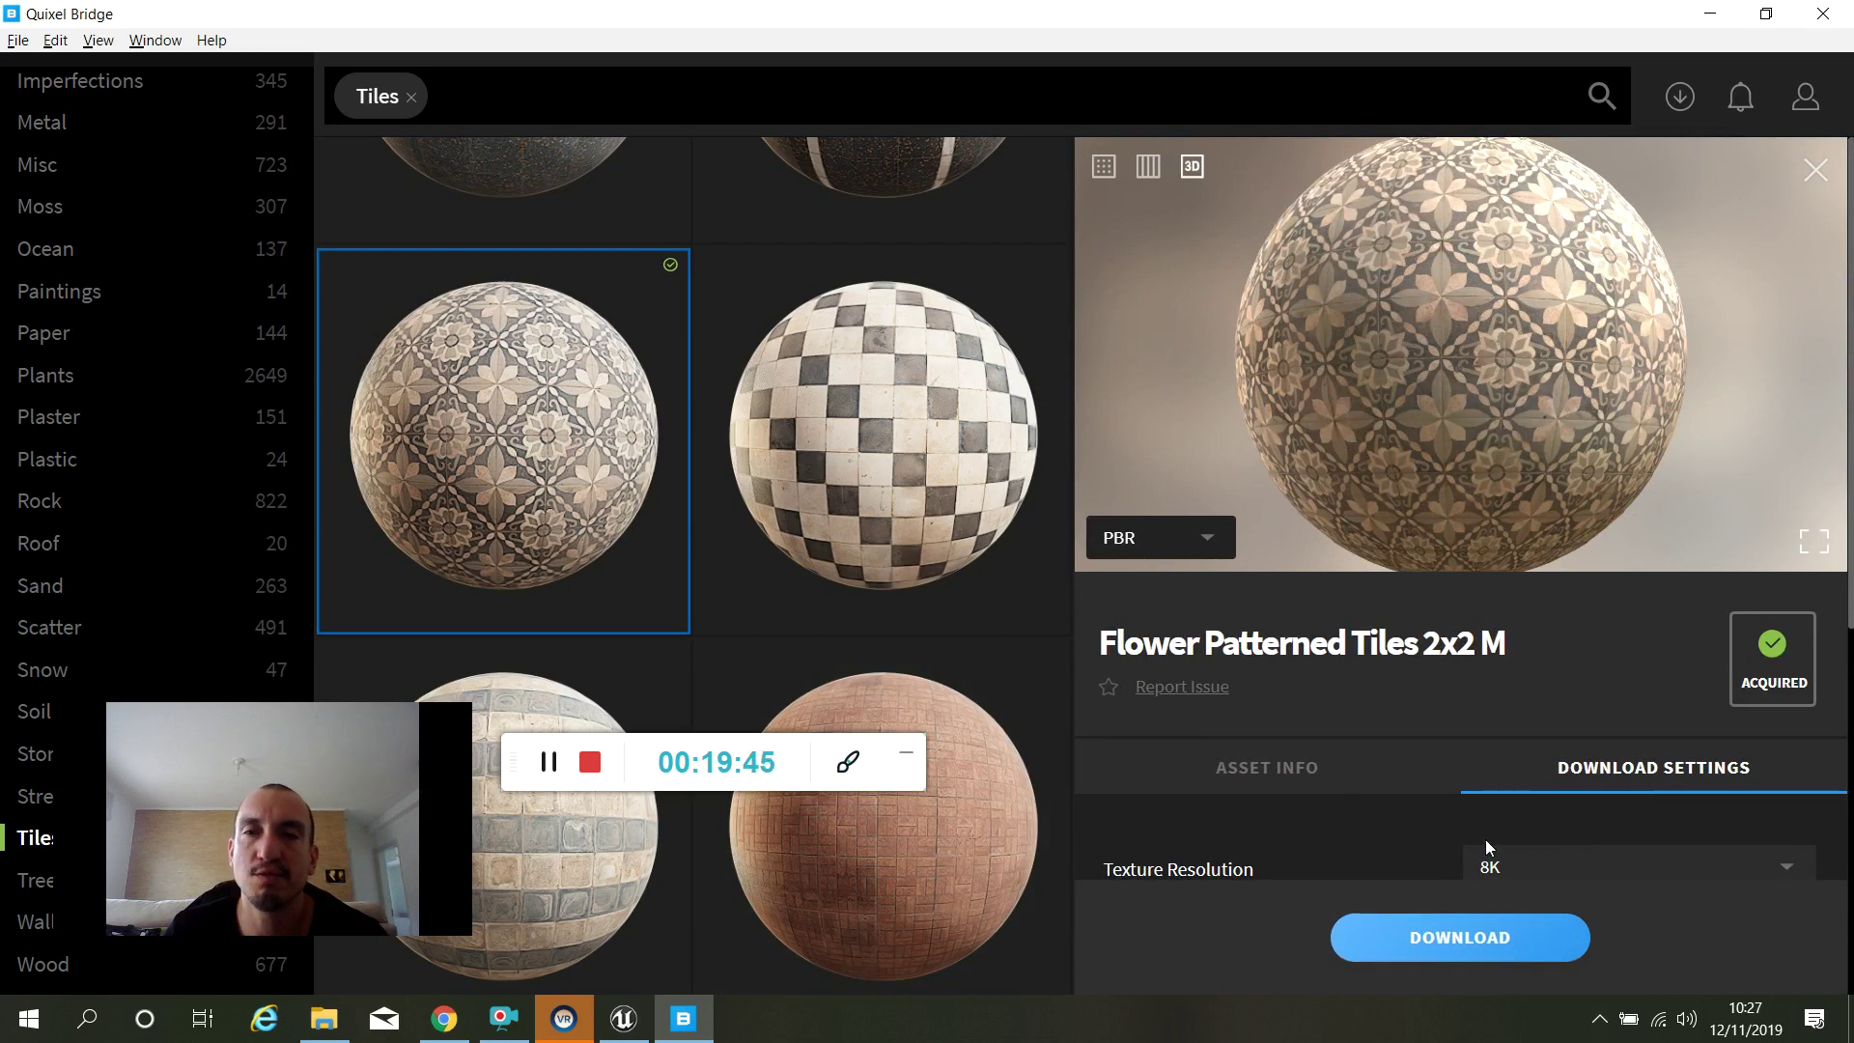
scroll(1484, 838, "down", 5)
scroll(1487, 794, "up", 5)
scroll(1487, 794, "down", 4)
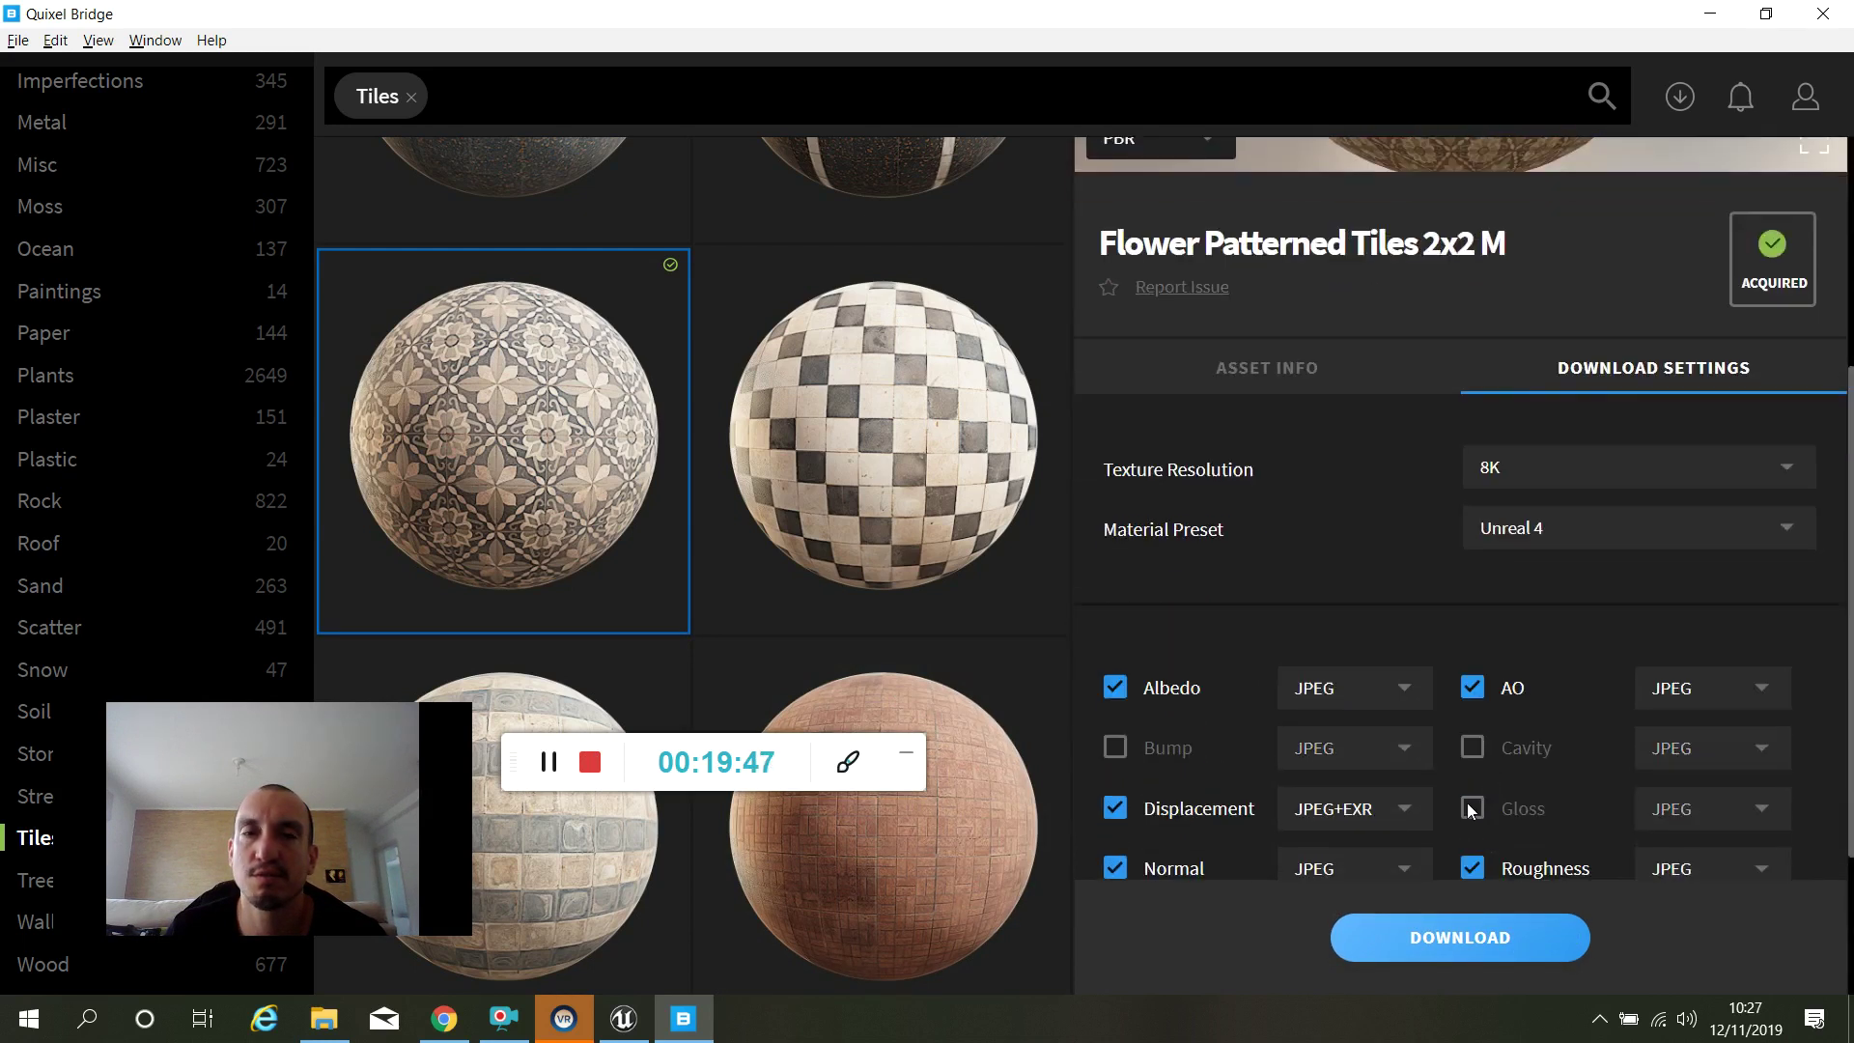
left_click(546, 762)
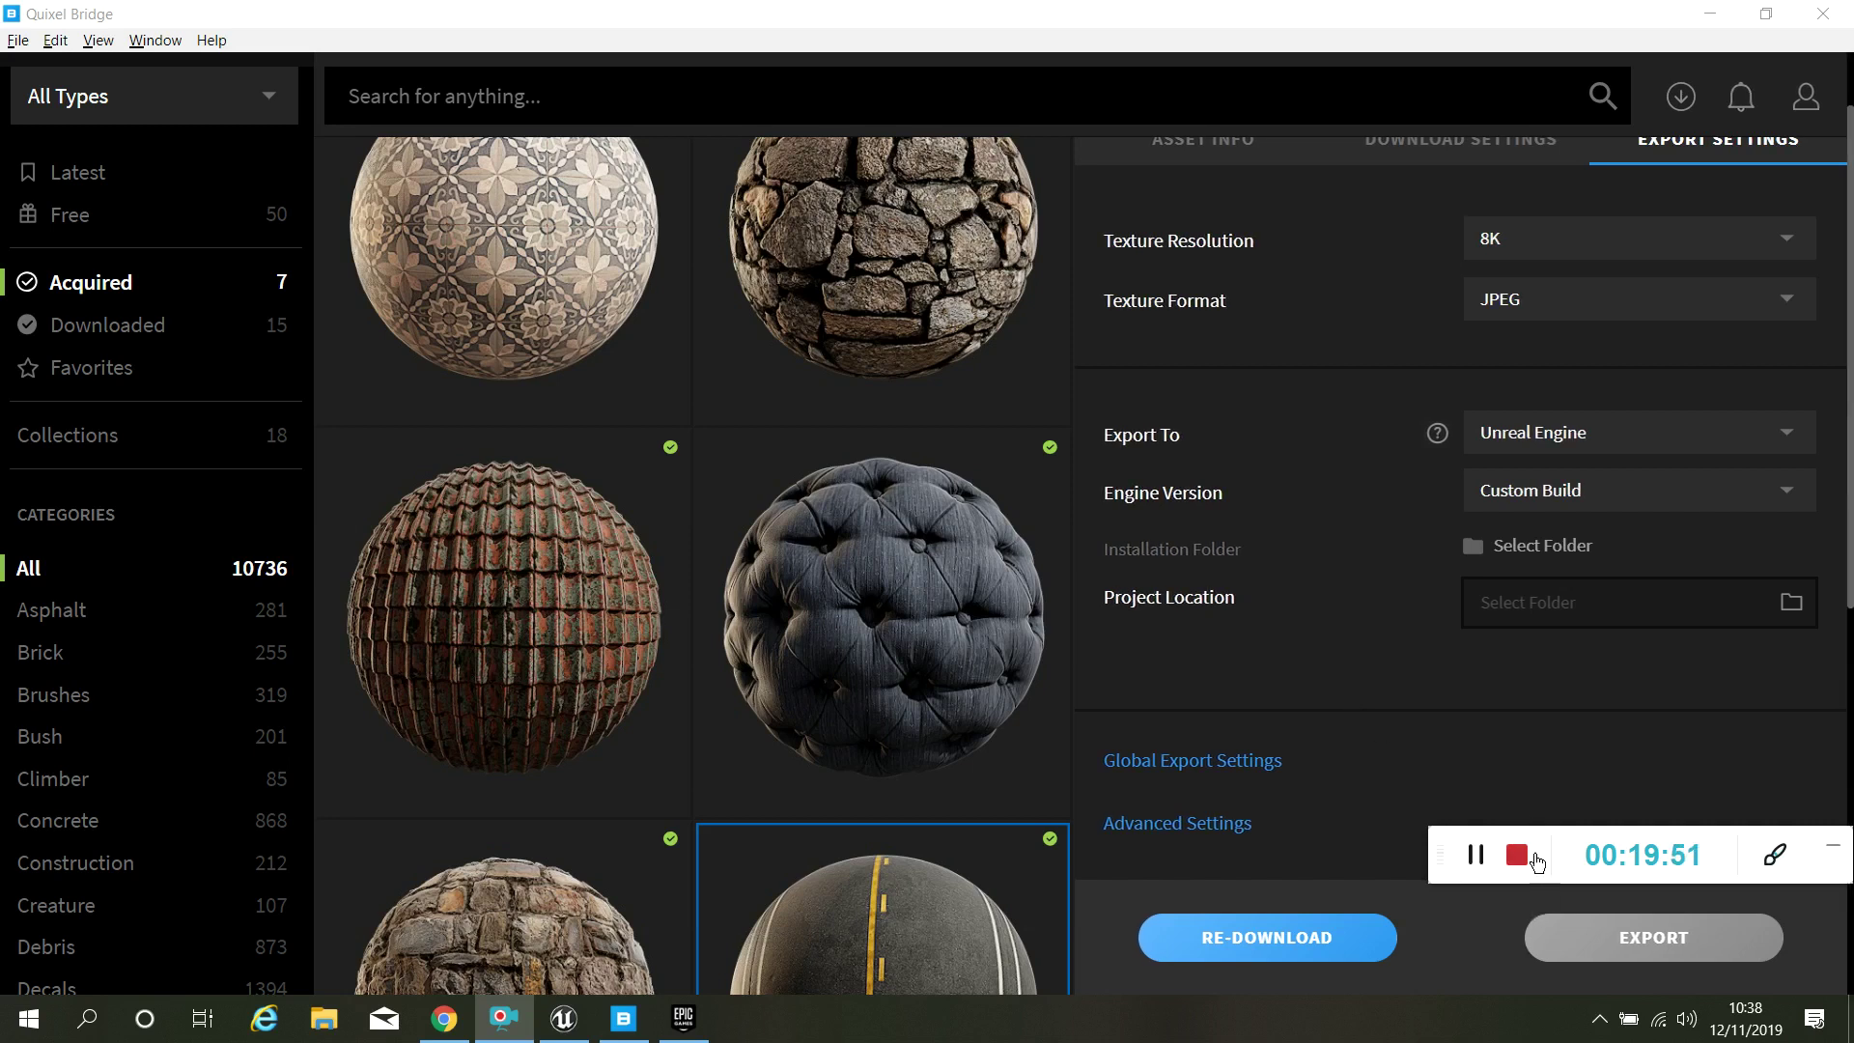
Keep Unreal Engine as the export target and set the engine version to 4.23.
left_click(1784, 444)
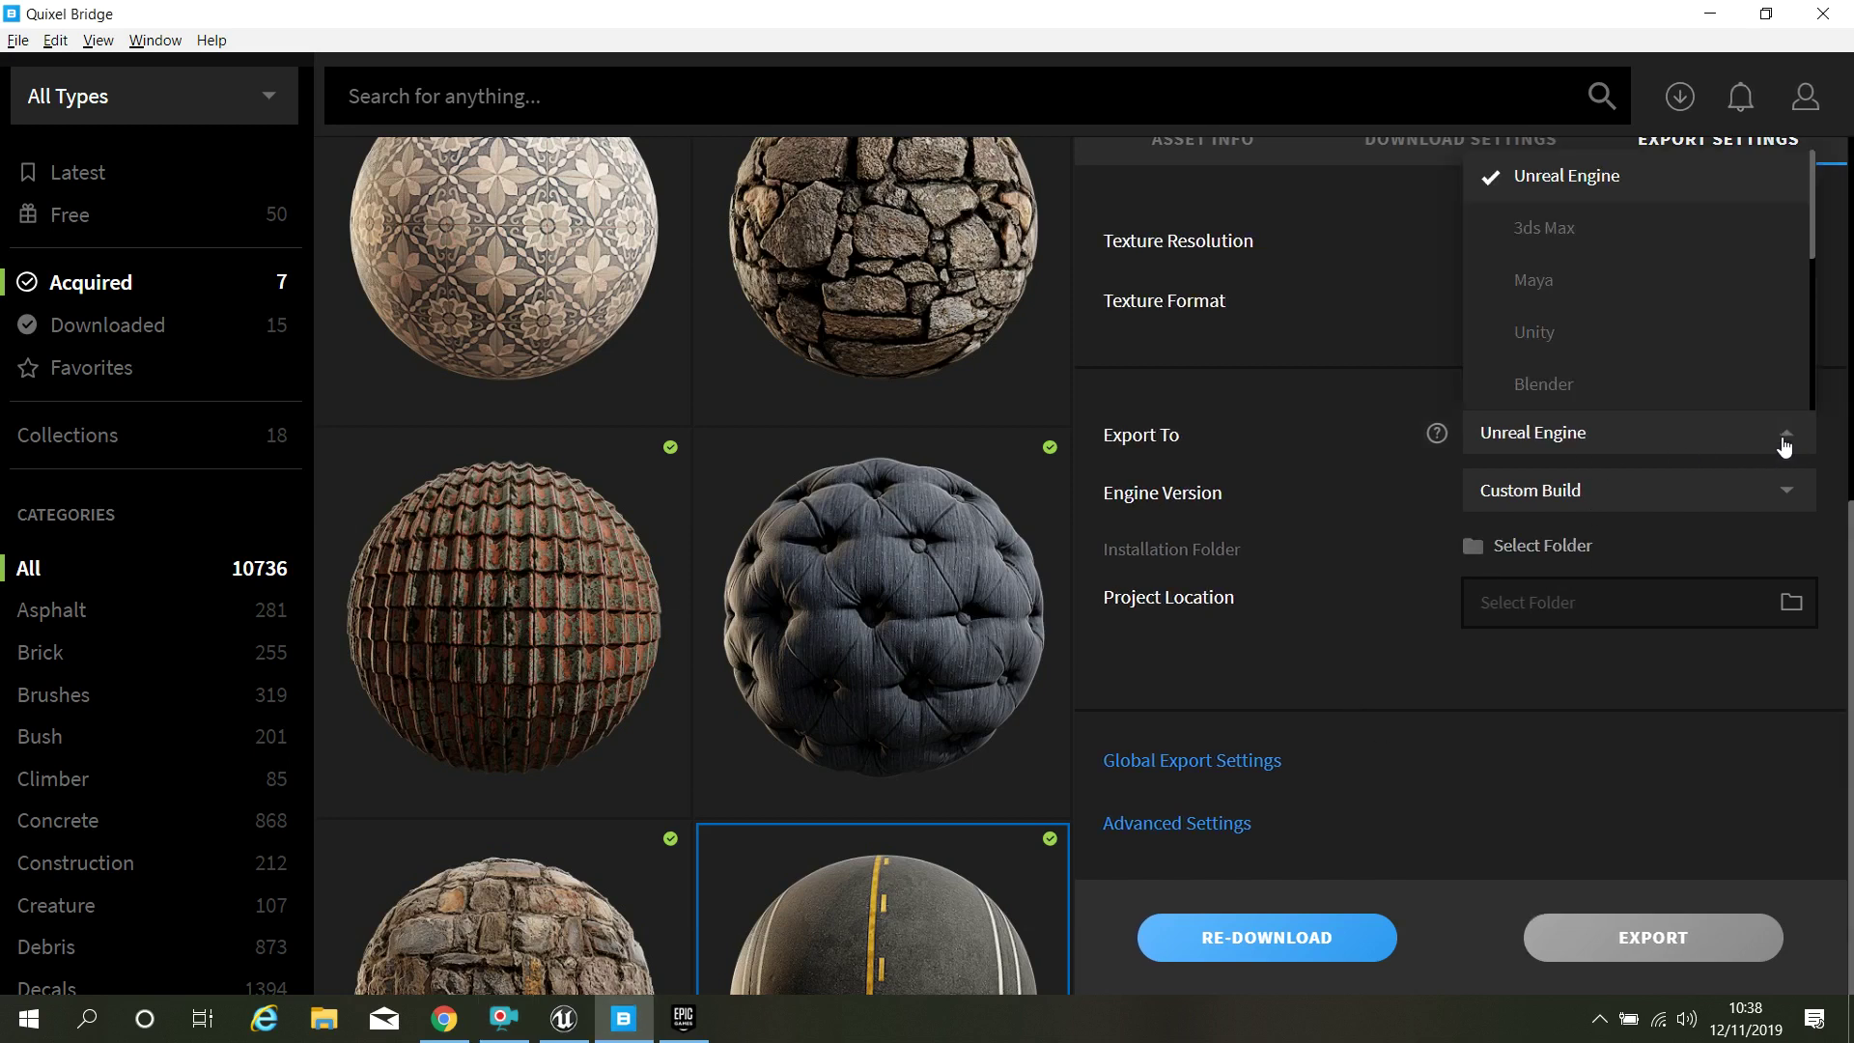
left_click(1720, 507)
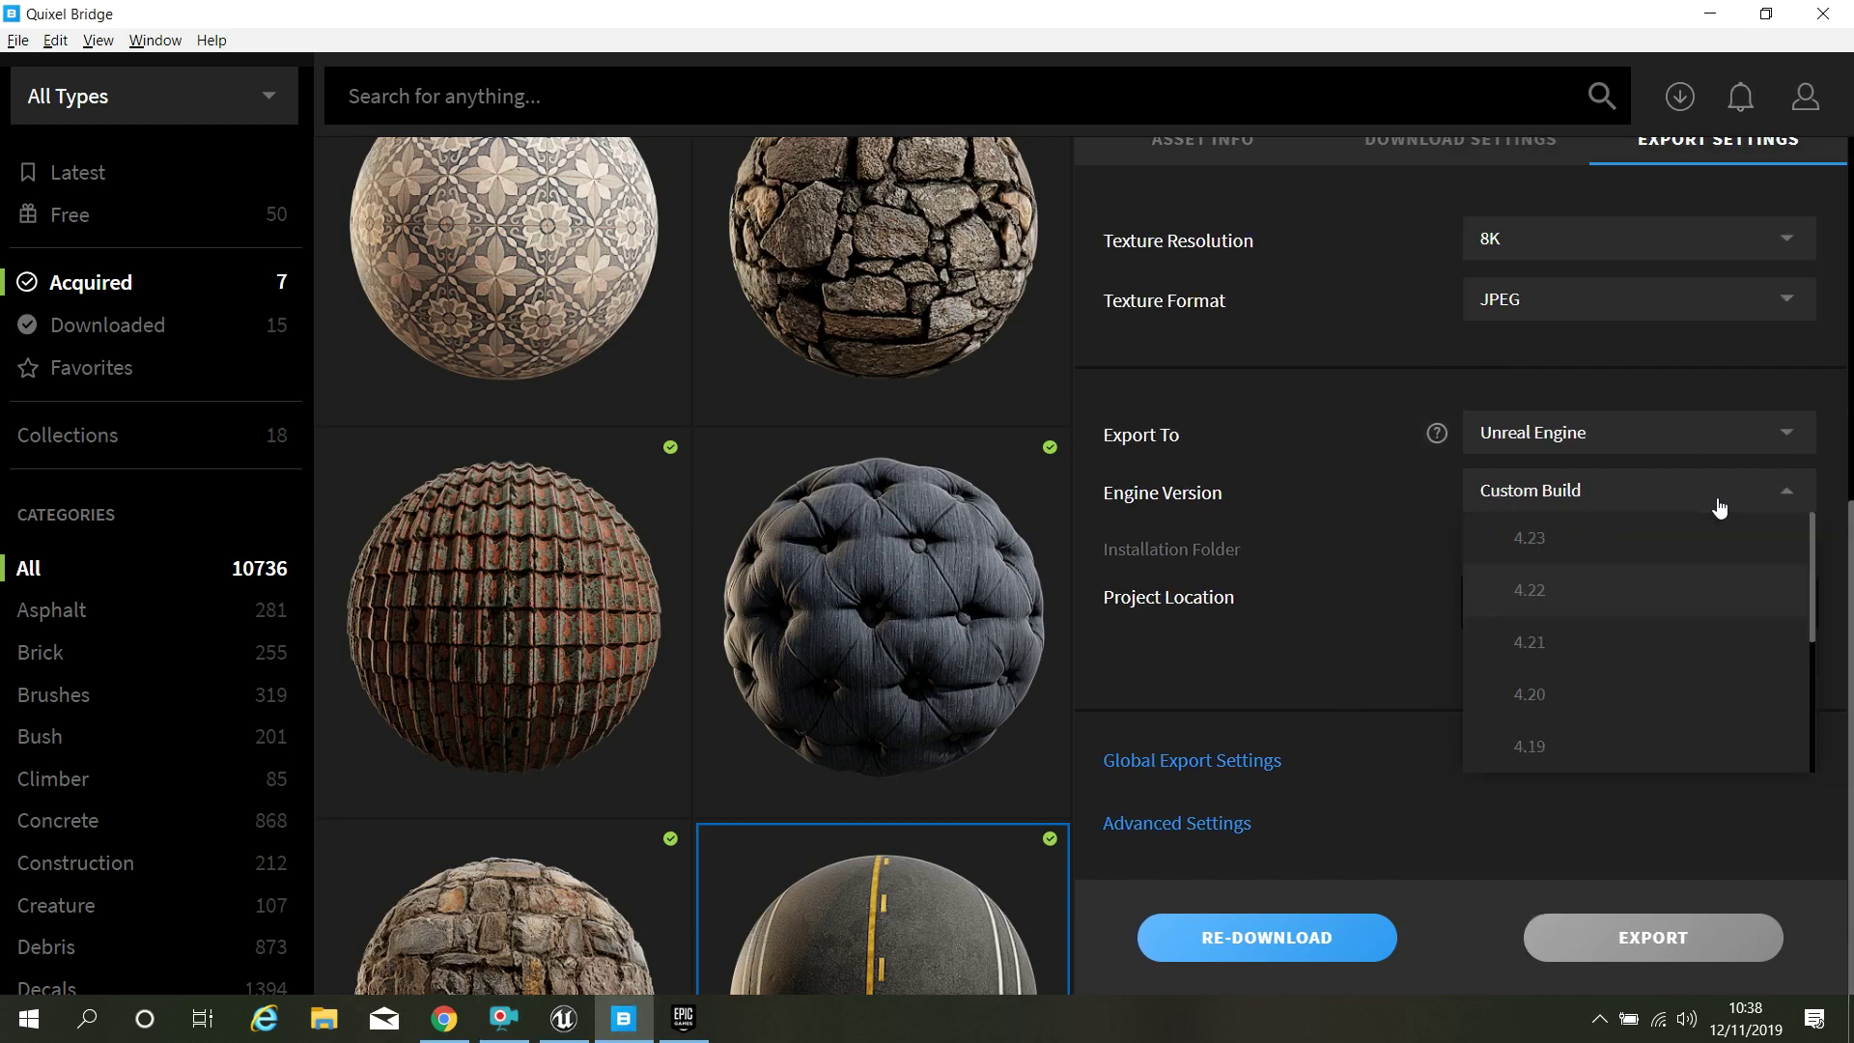
left_click(1579, 547)
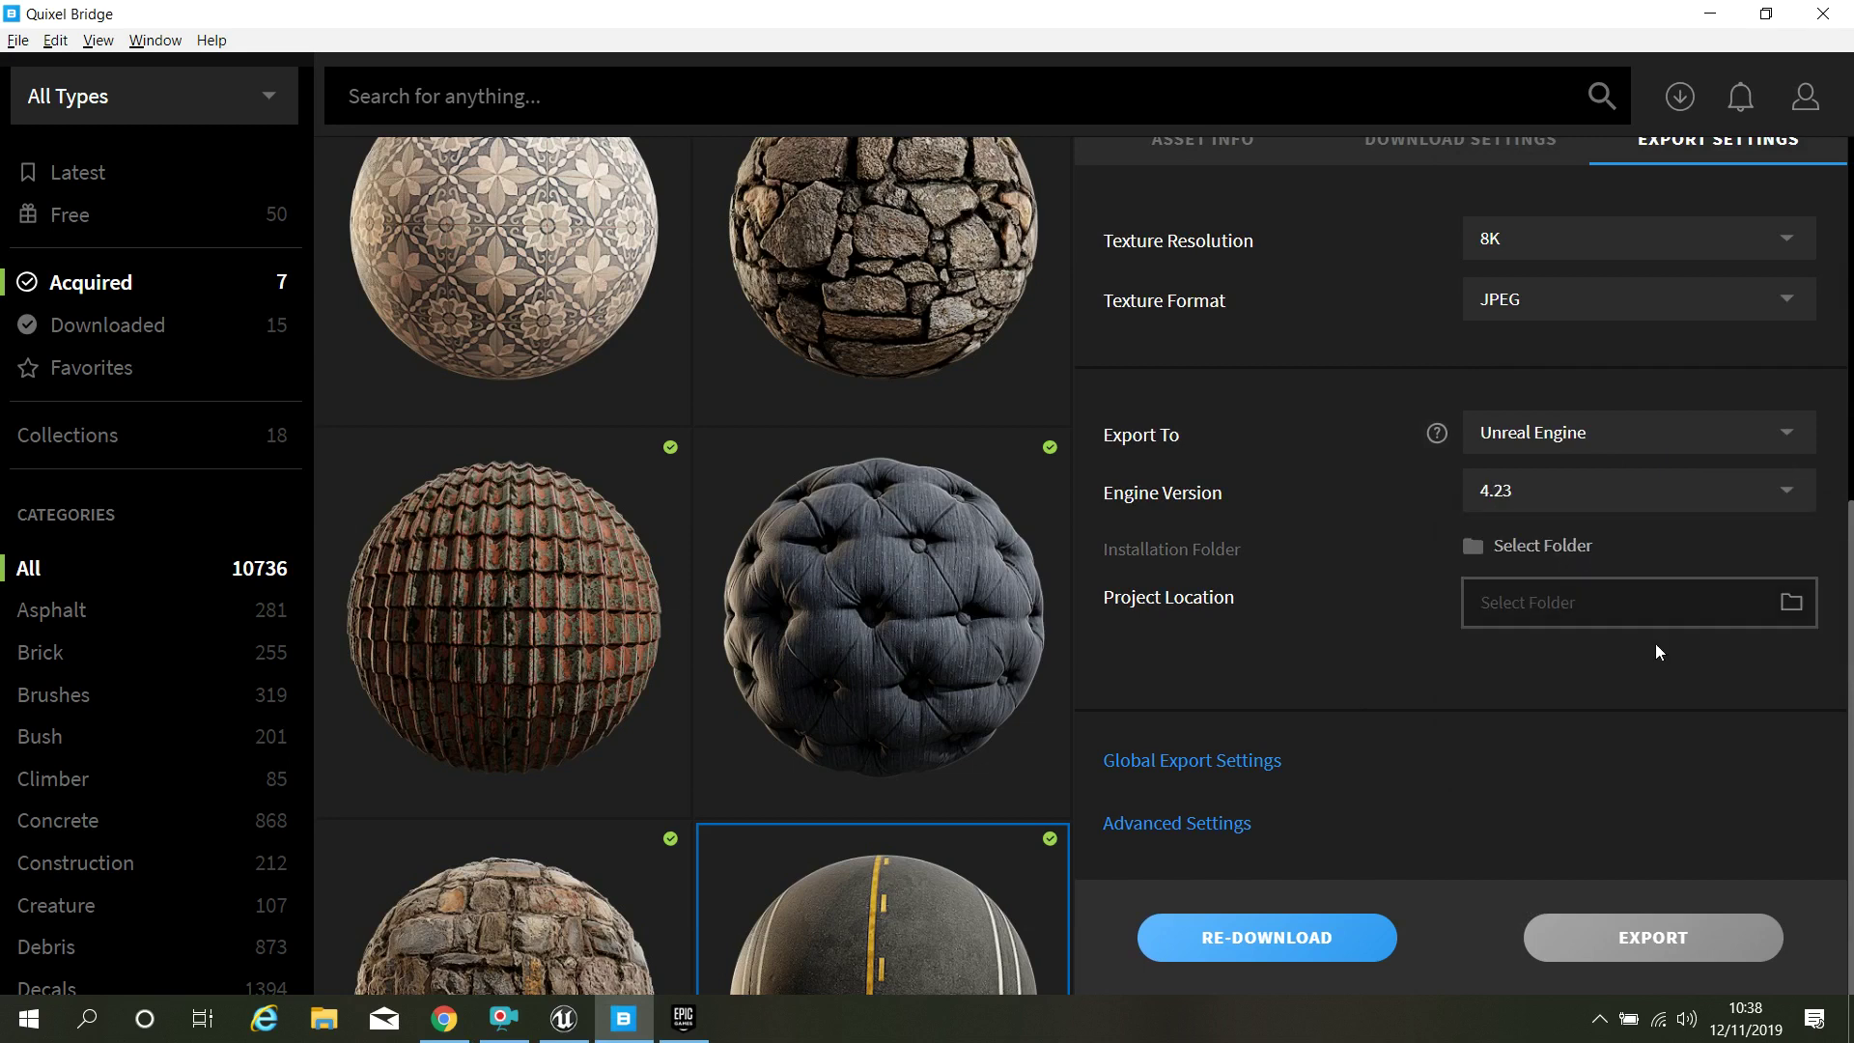
Open the installation folder picker and check the open Unreal project's name among the running windows.
left_click(1542, 546)
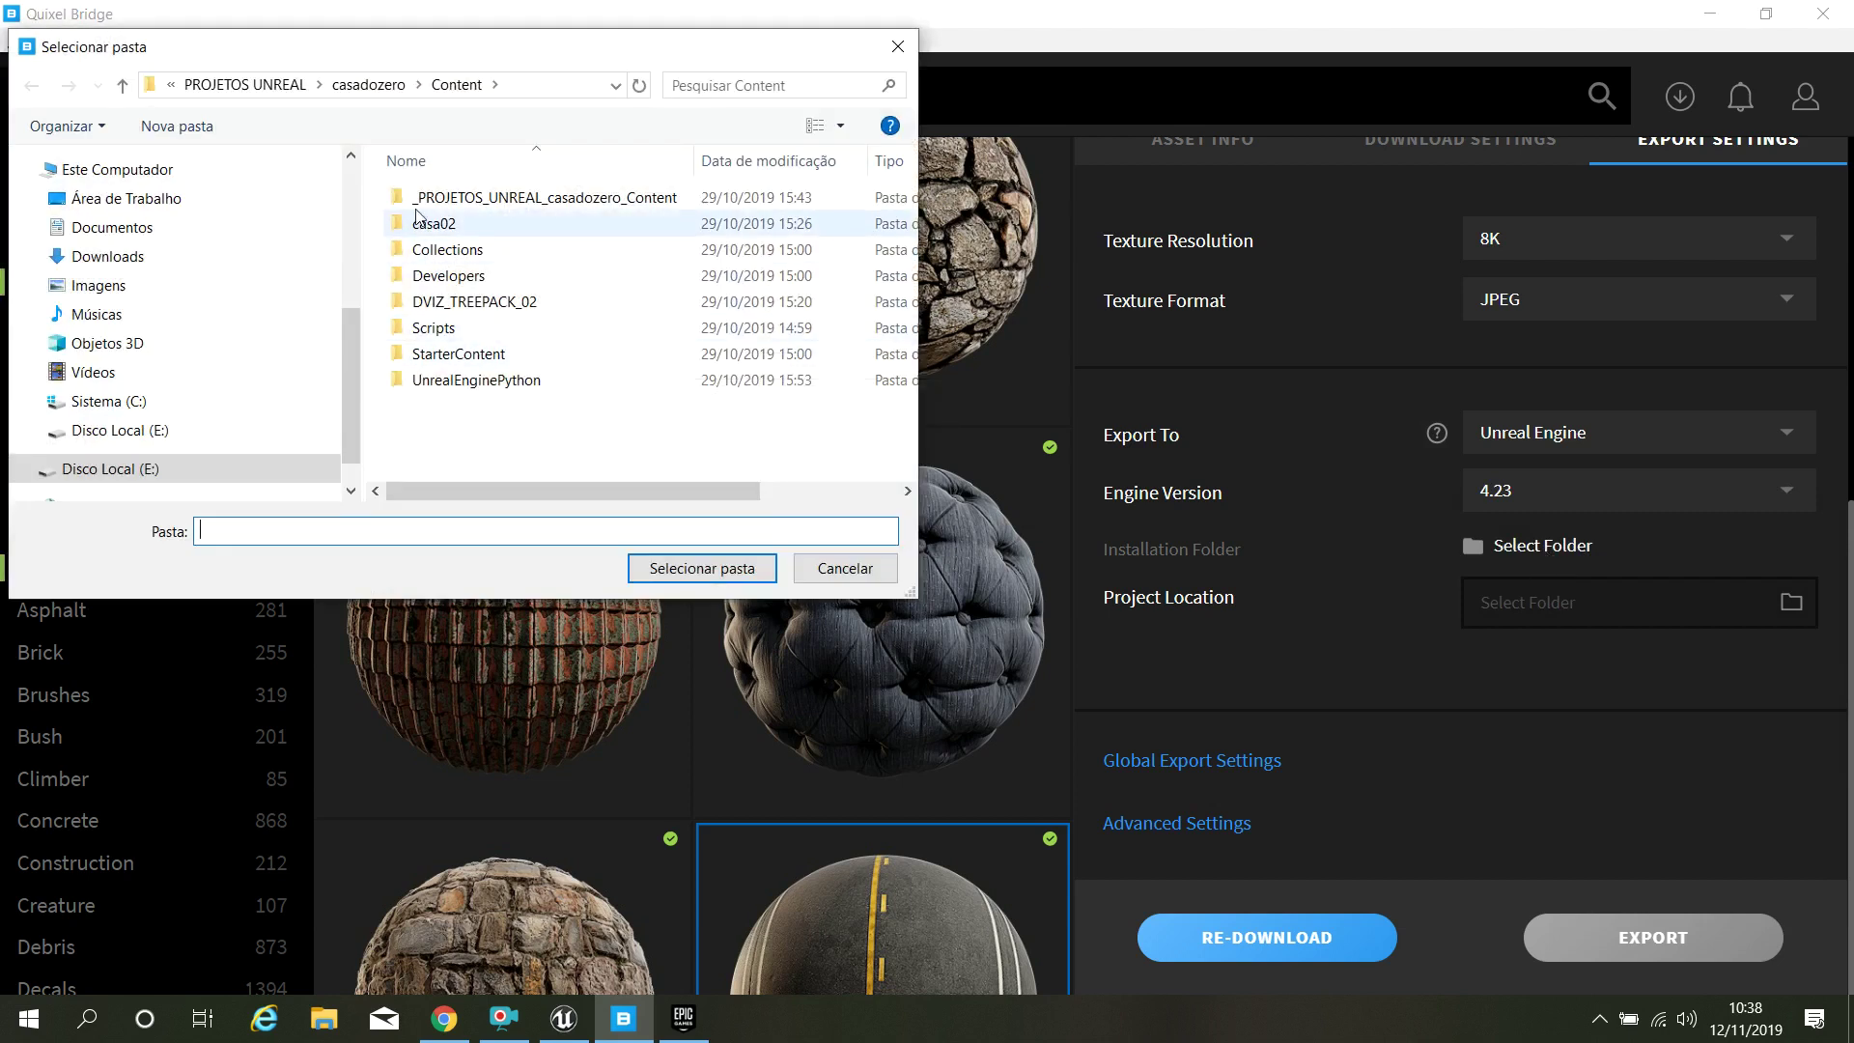
key("alt+Tab")
key("Tab")
key("Tab")
key("Tab")
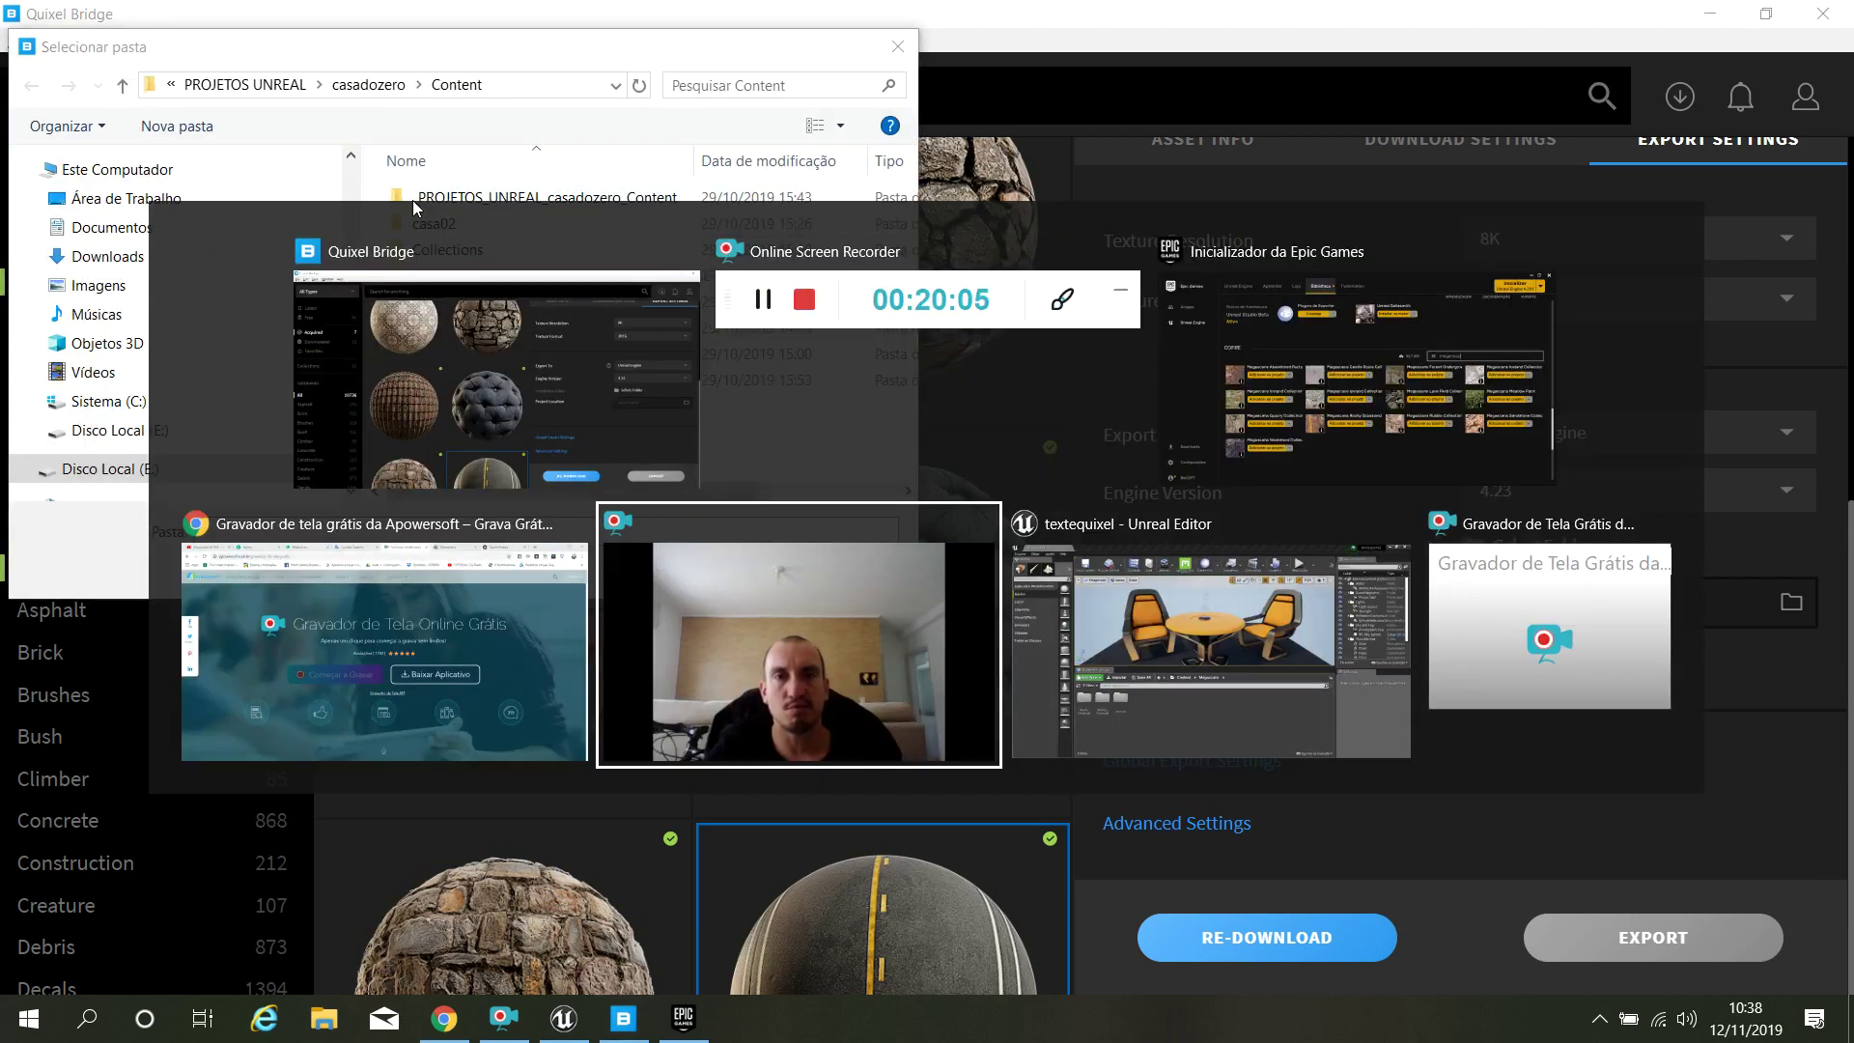
left_click_drag(626, 32, 878, 288)
key("alt+Tab")
key("Tab")
key("Tab")
key("Tab")
key("Tab")
key("Tab")
key("Tab")
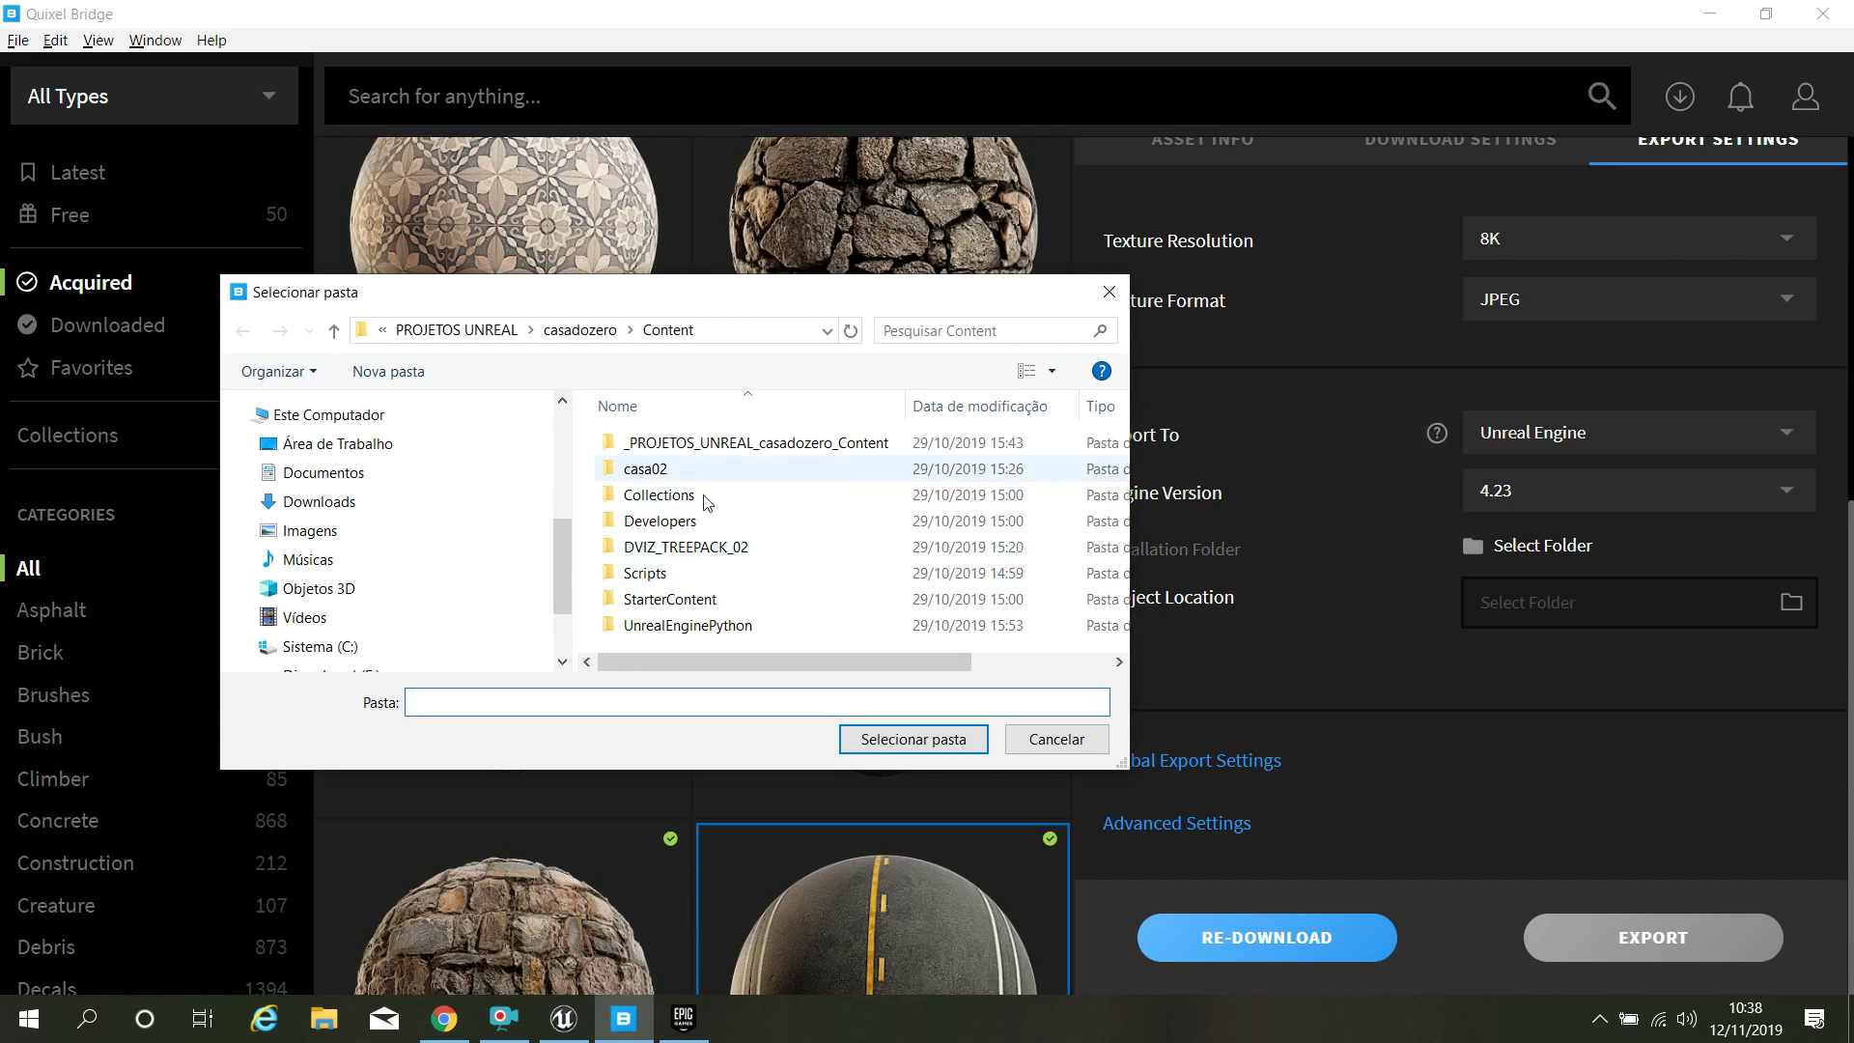
Set the installation folder and project location to the Textequixel project's Content folder in E:\PROJETOS UNREAL.
left_click(474, 332)
left_click(684, 573)
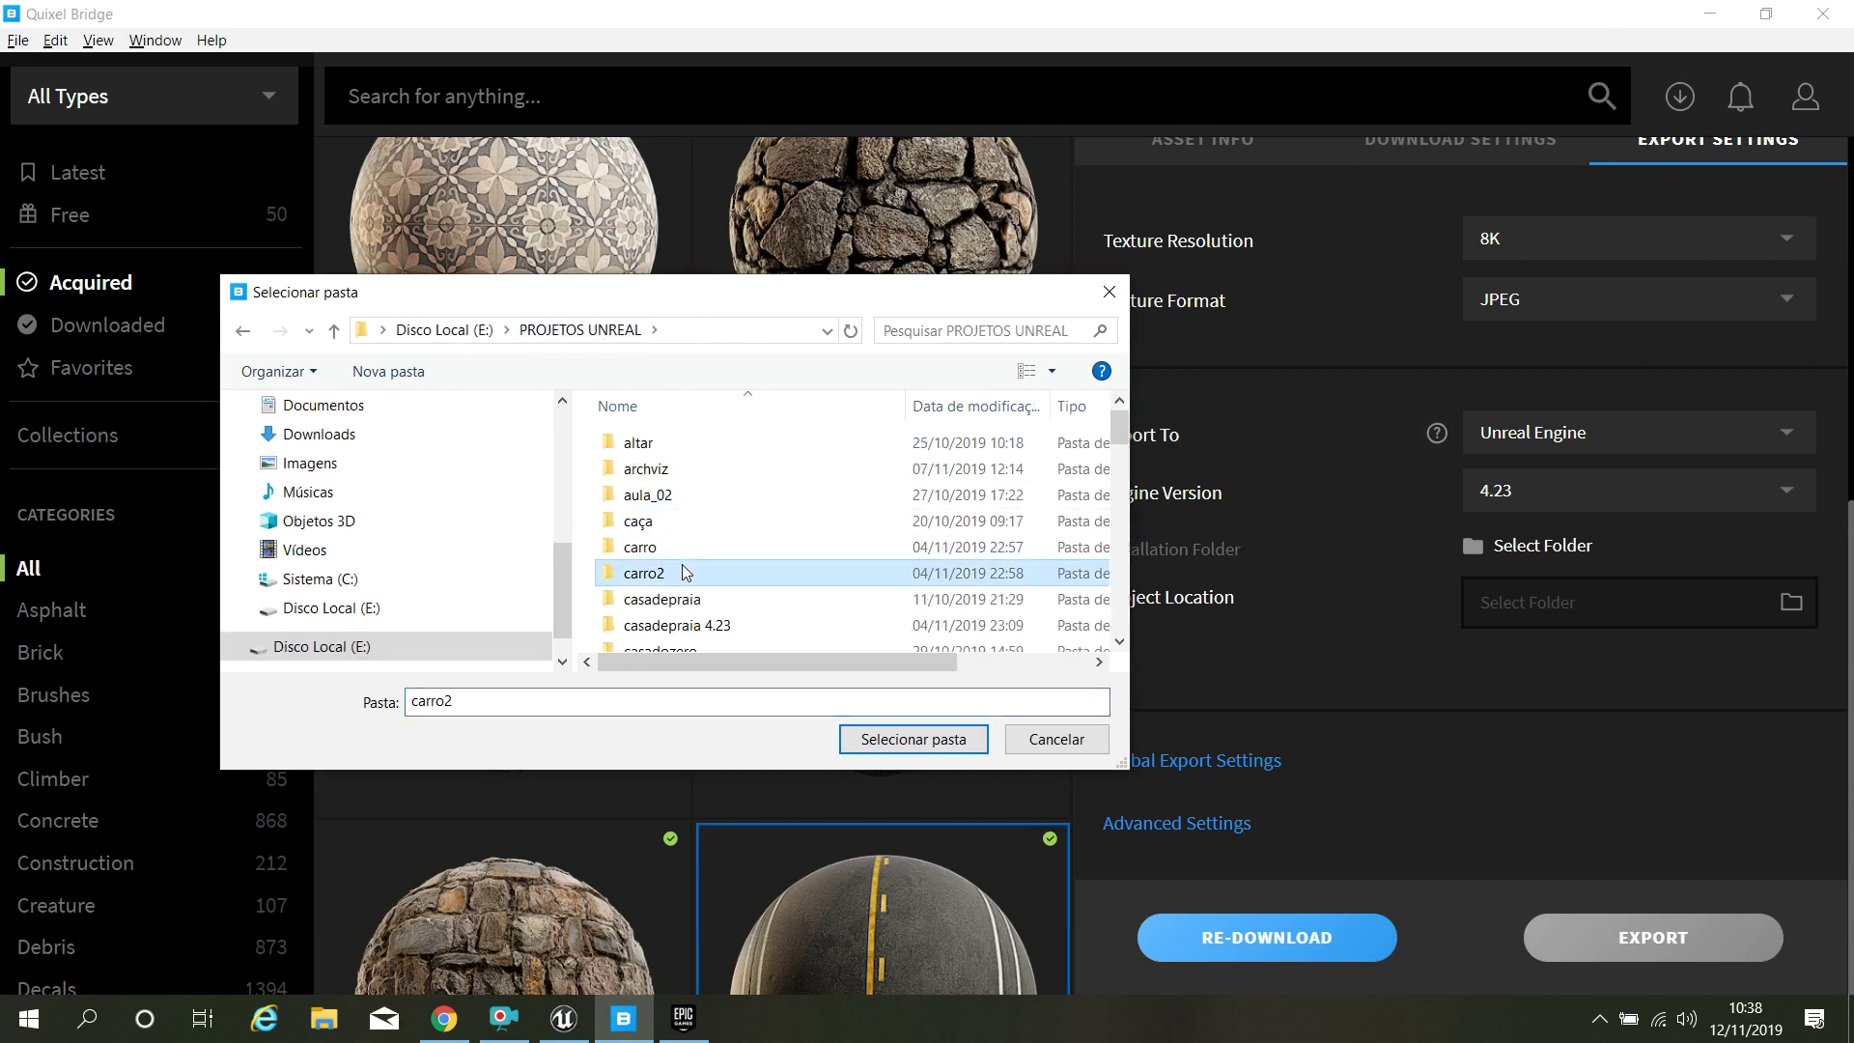
key("p")
key("p")
key("p")
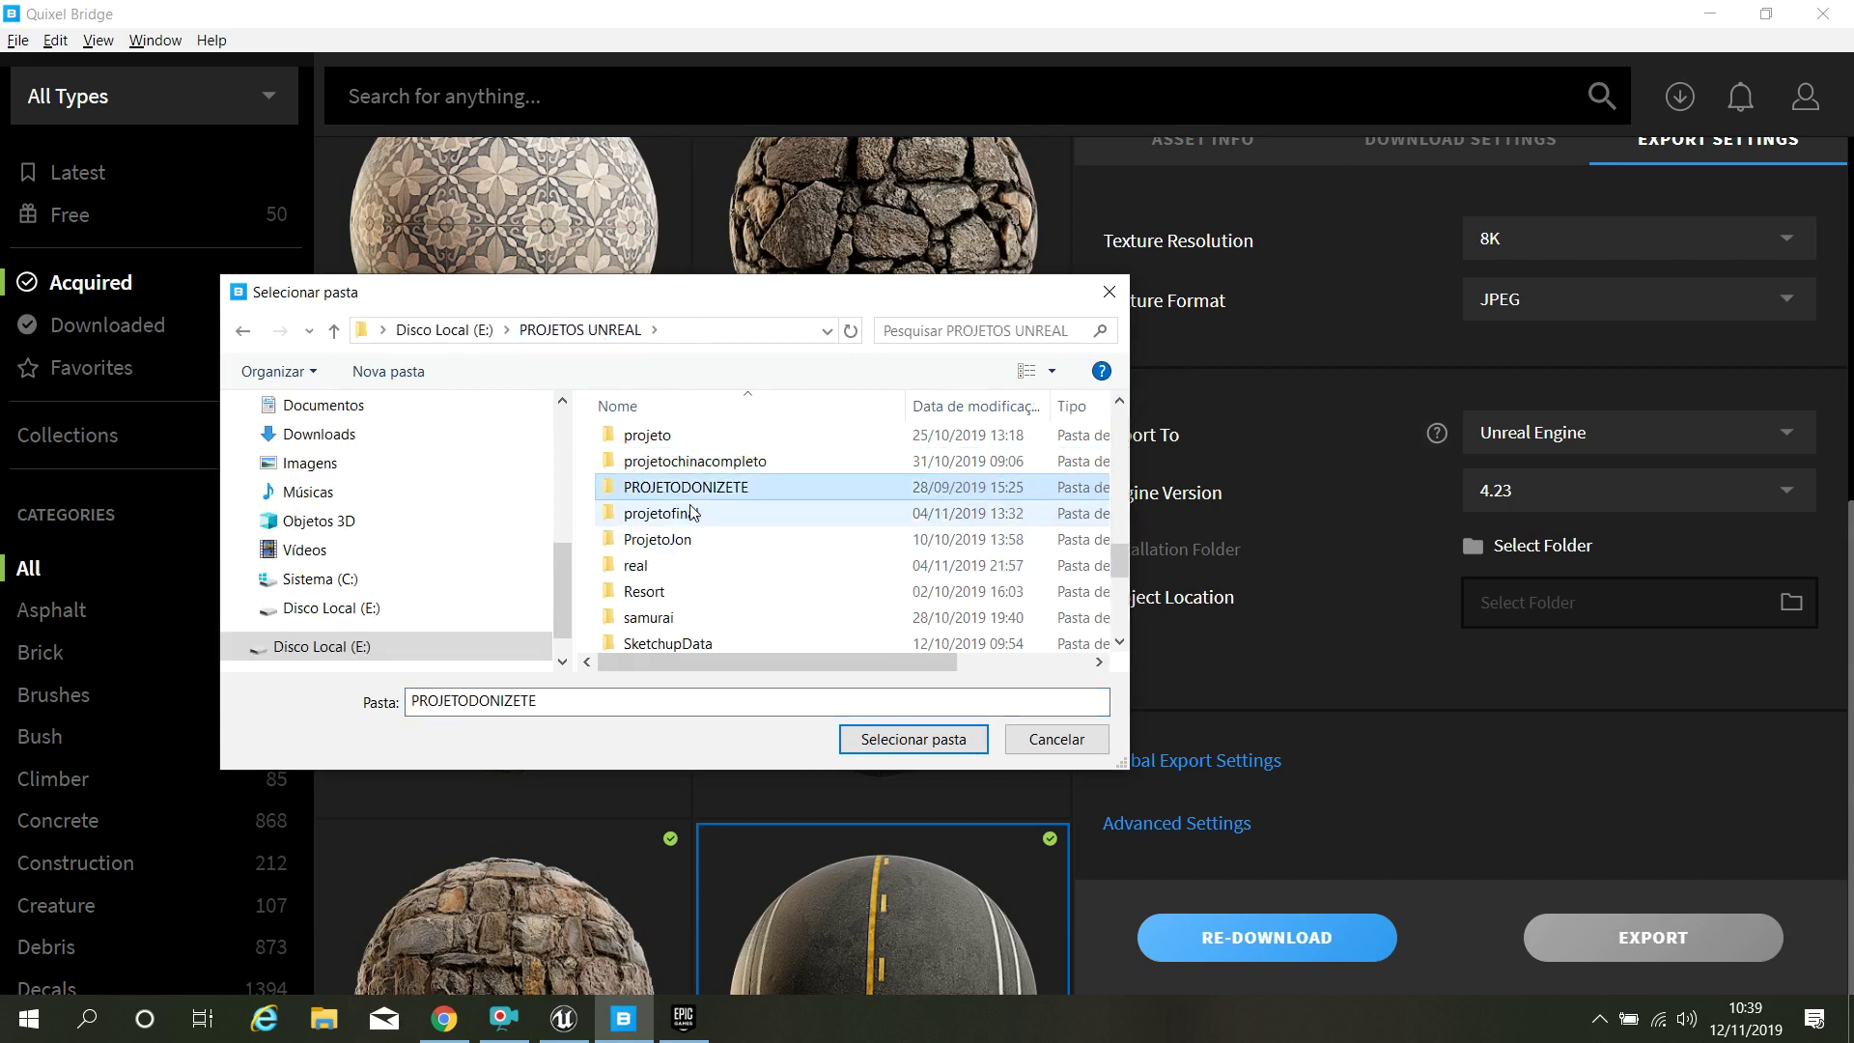
scroll(713, 559, "down", 4)
scroll(714, 579, "up", 12)
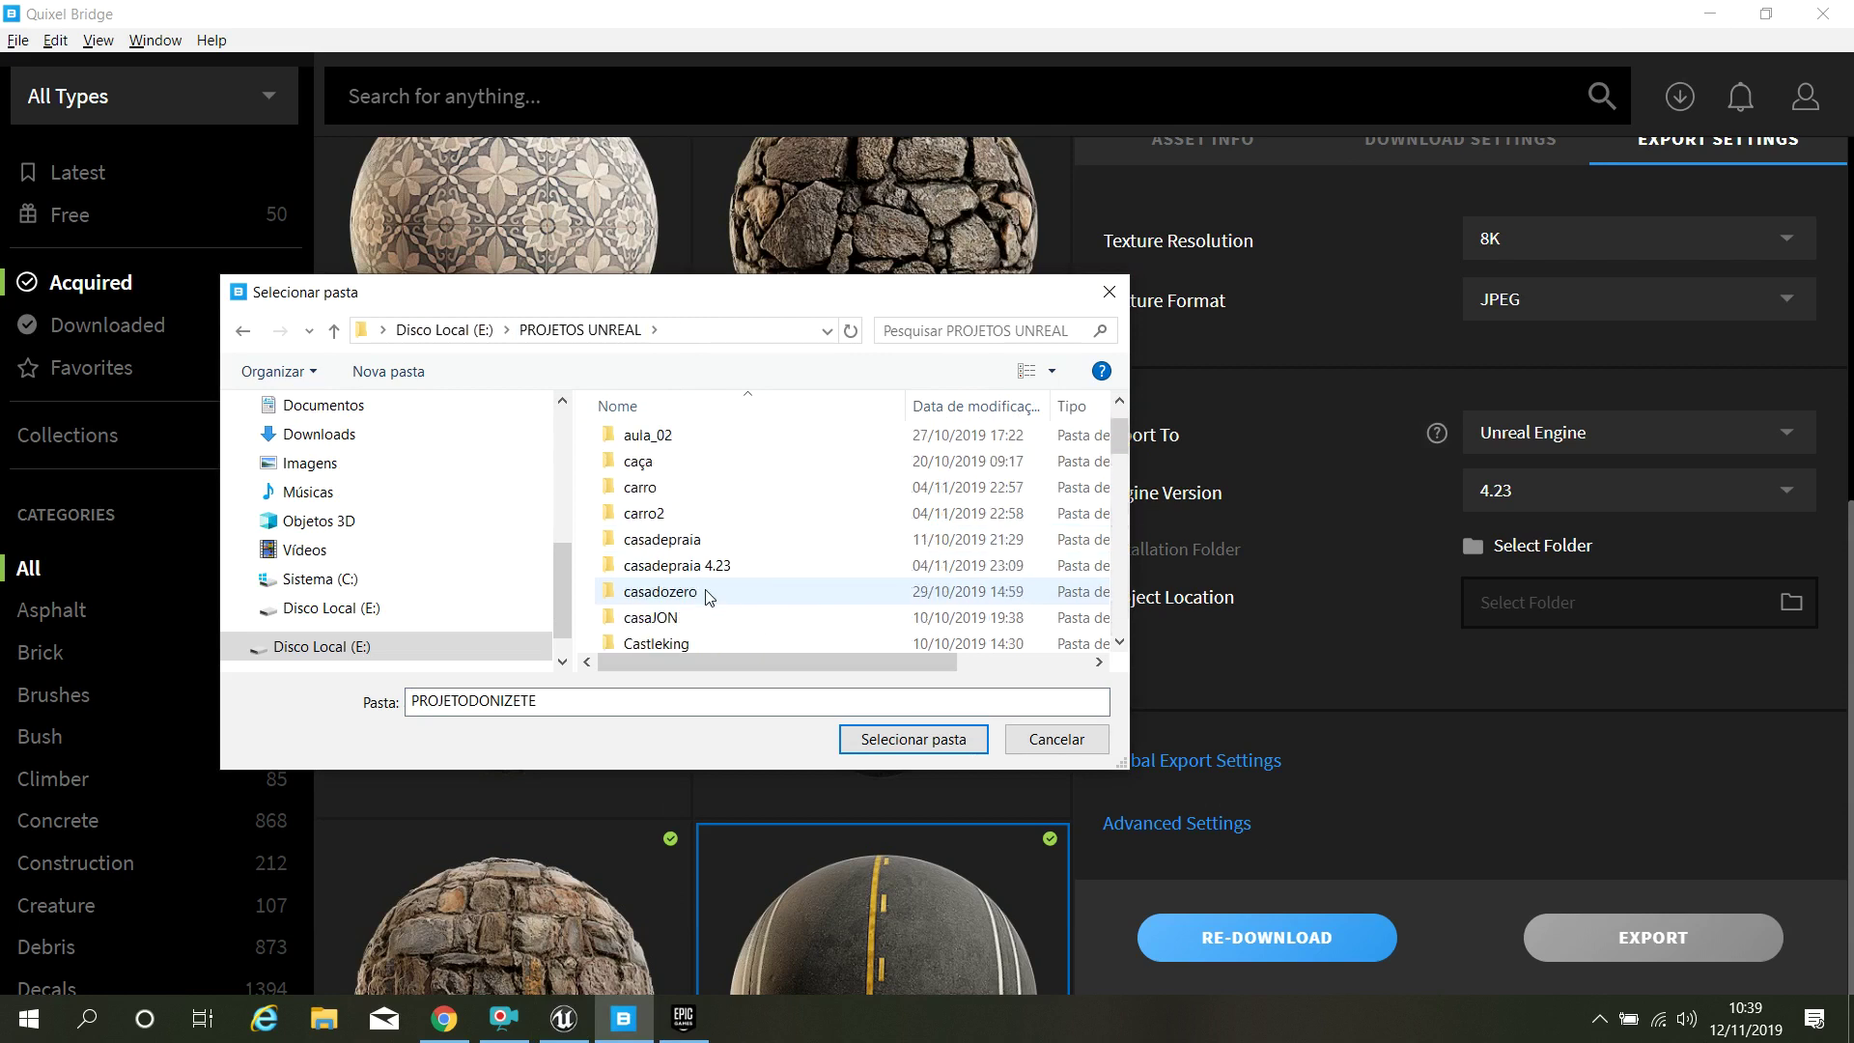
scroll(713, 595, "down", 11)
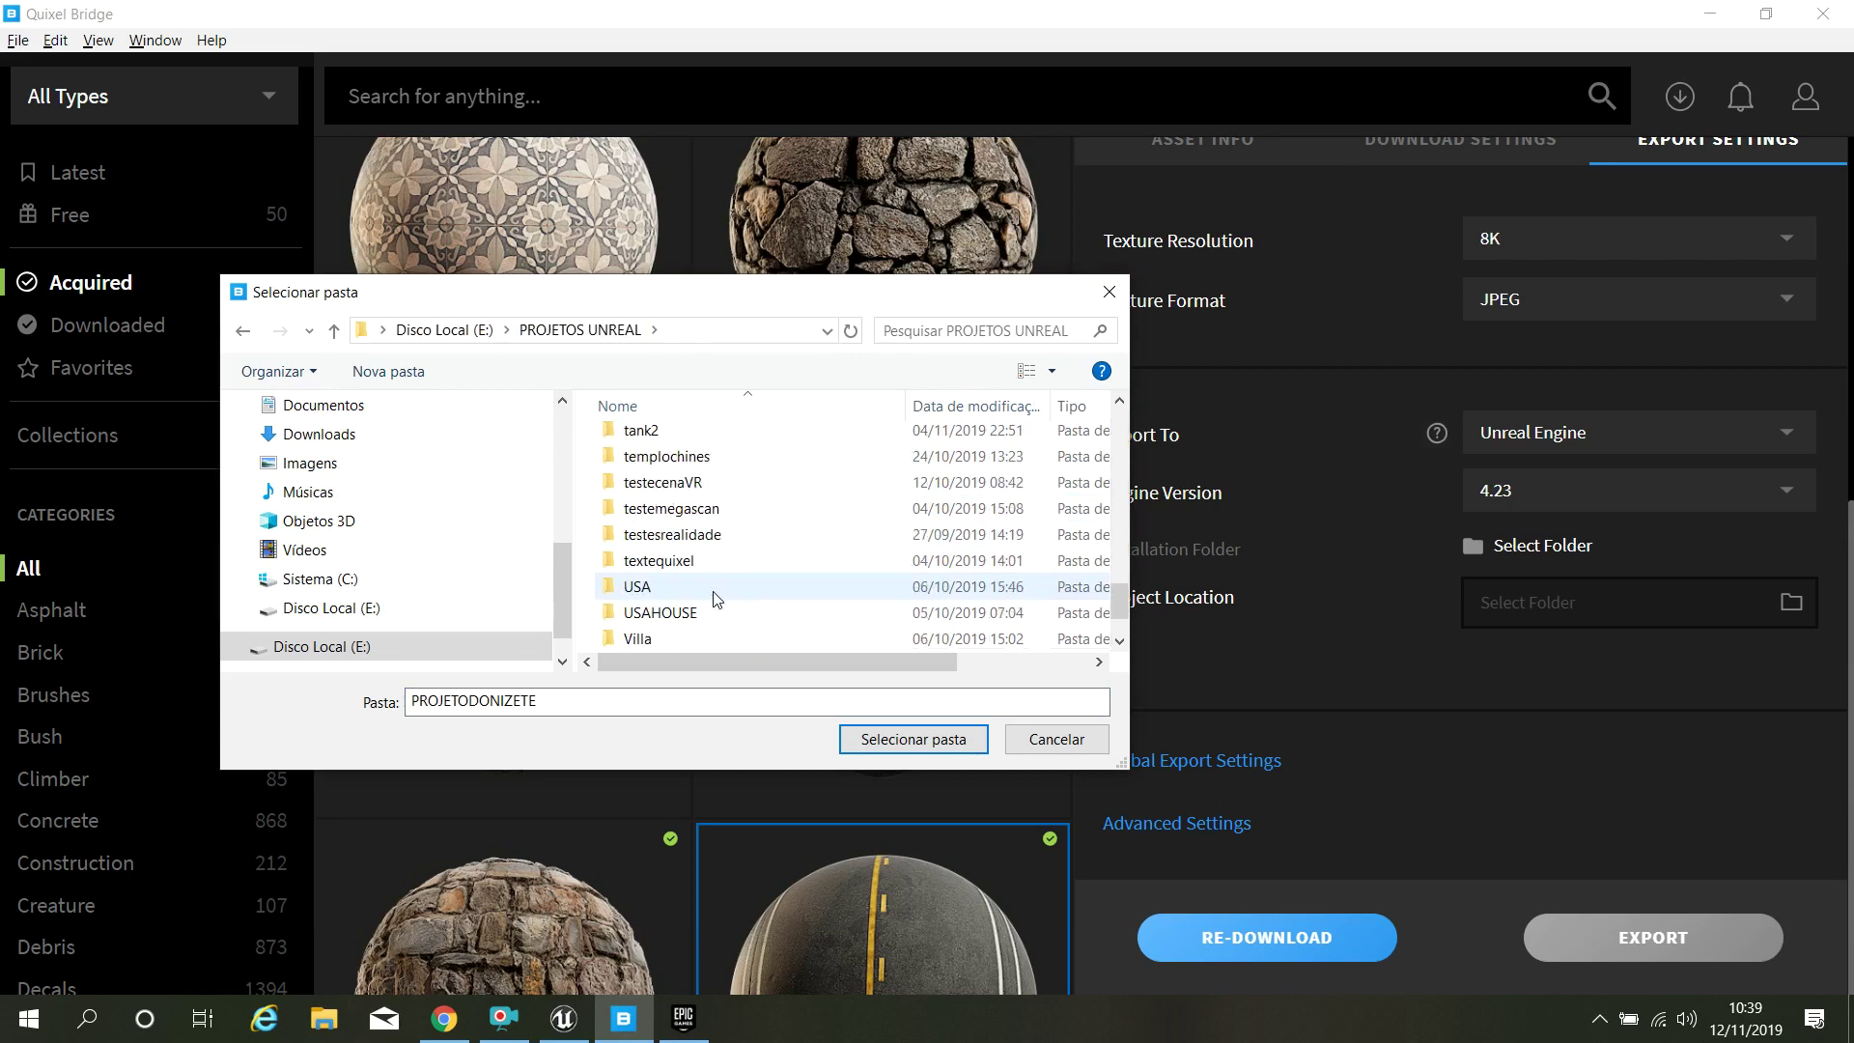
key("alt+Tab")
key("alt+Tab")
key("alt+Tab")
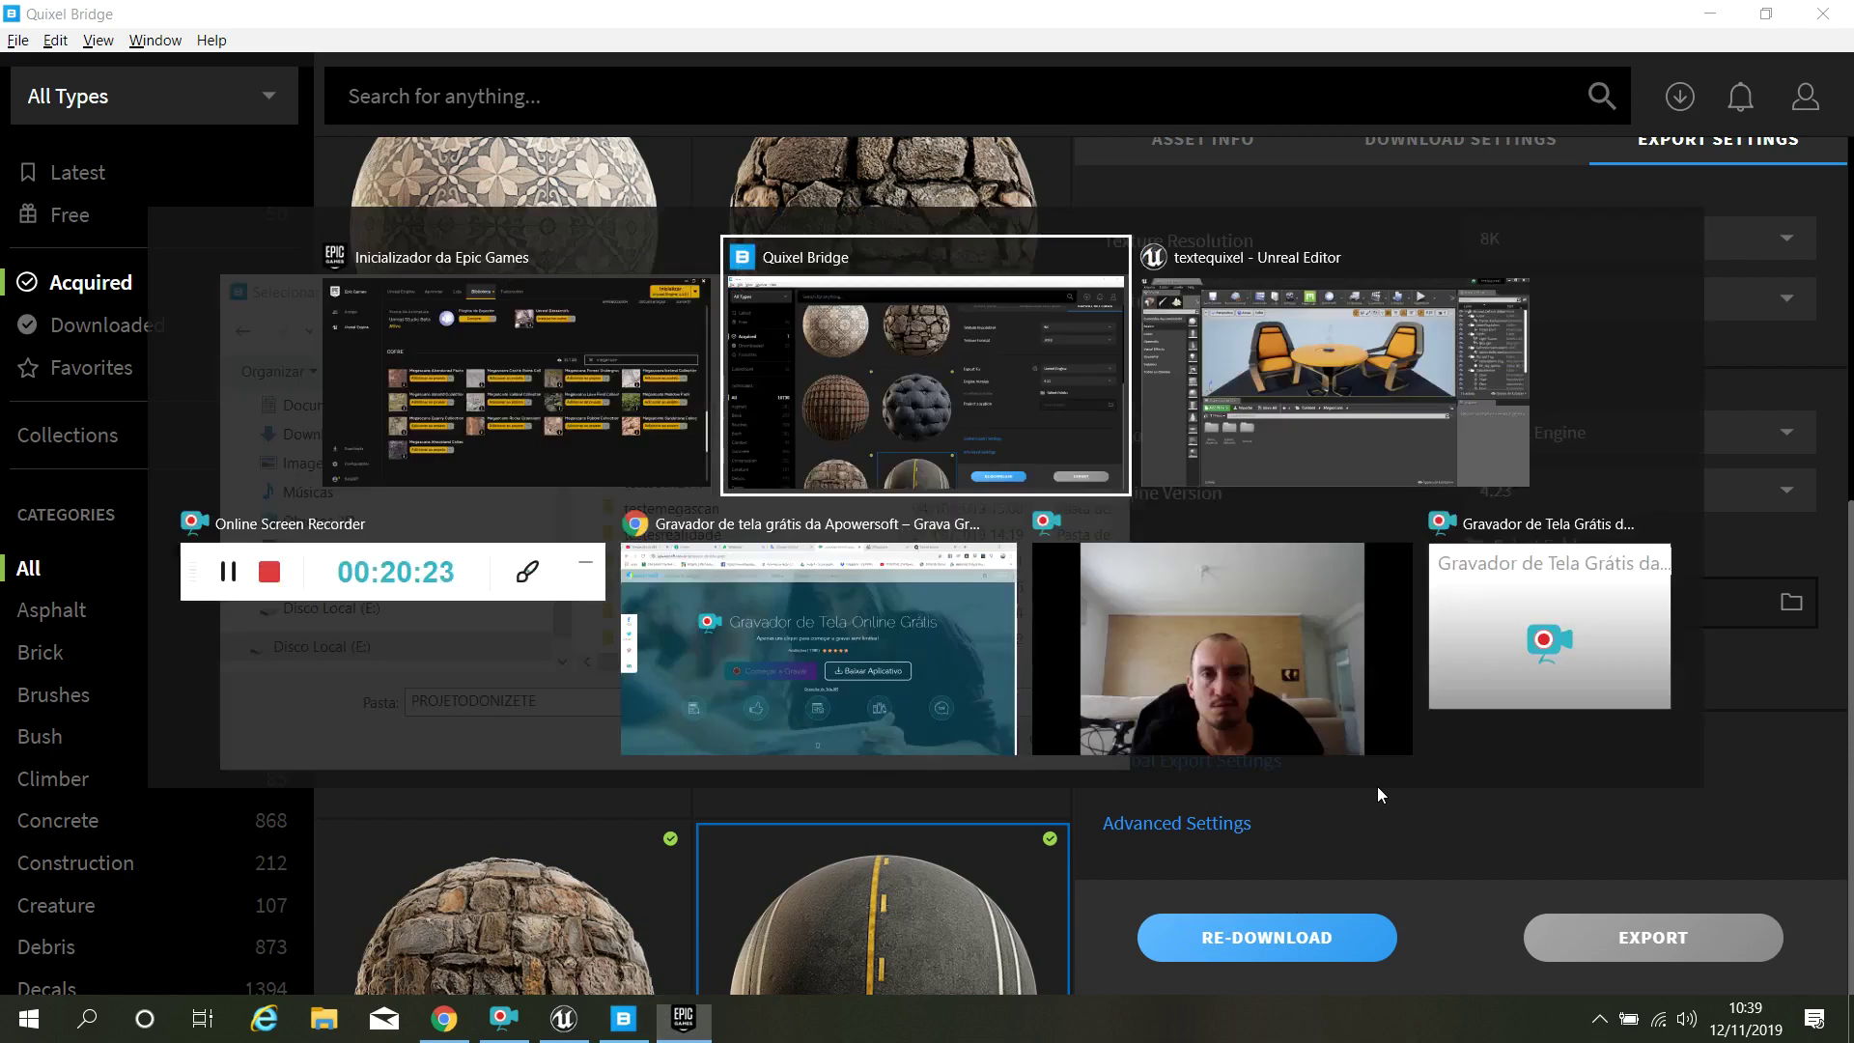
key("alt+Tab")
key("alt+Tab")
key("alt+Tab")
key("alt+Tab")
key("alt+Tab")
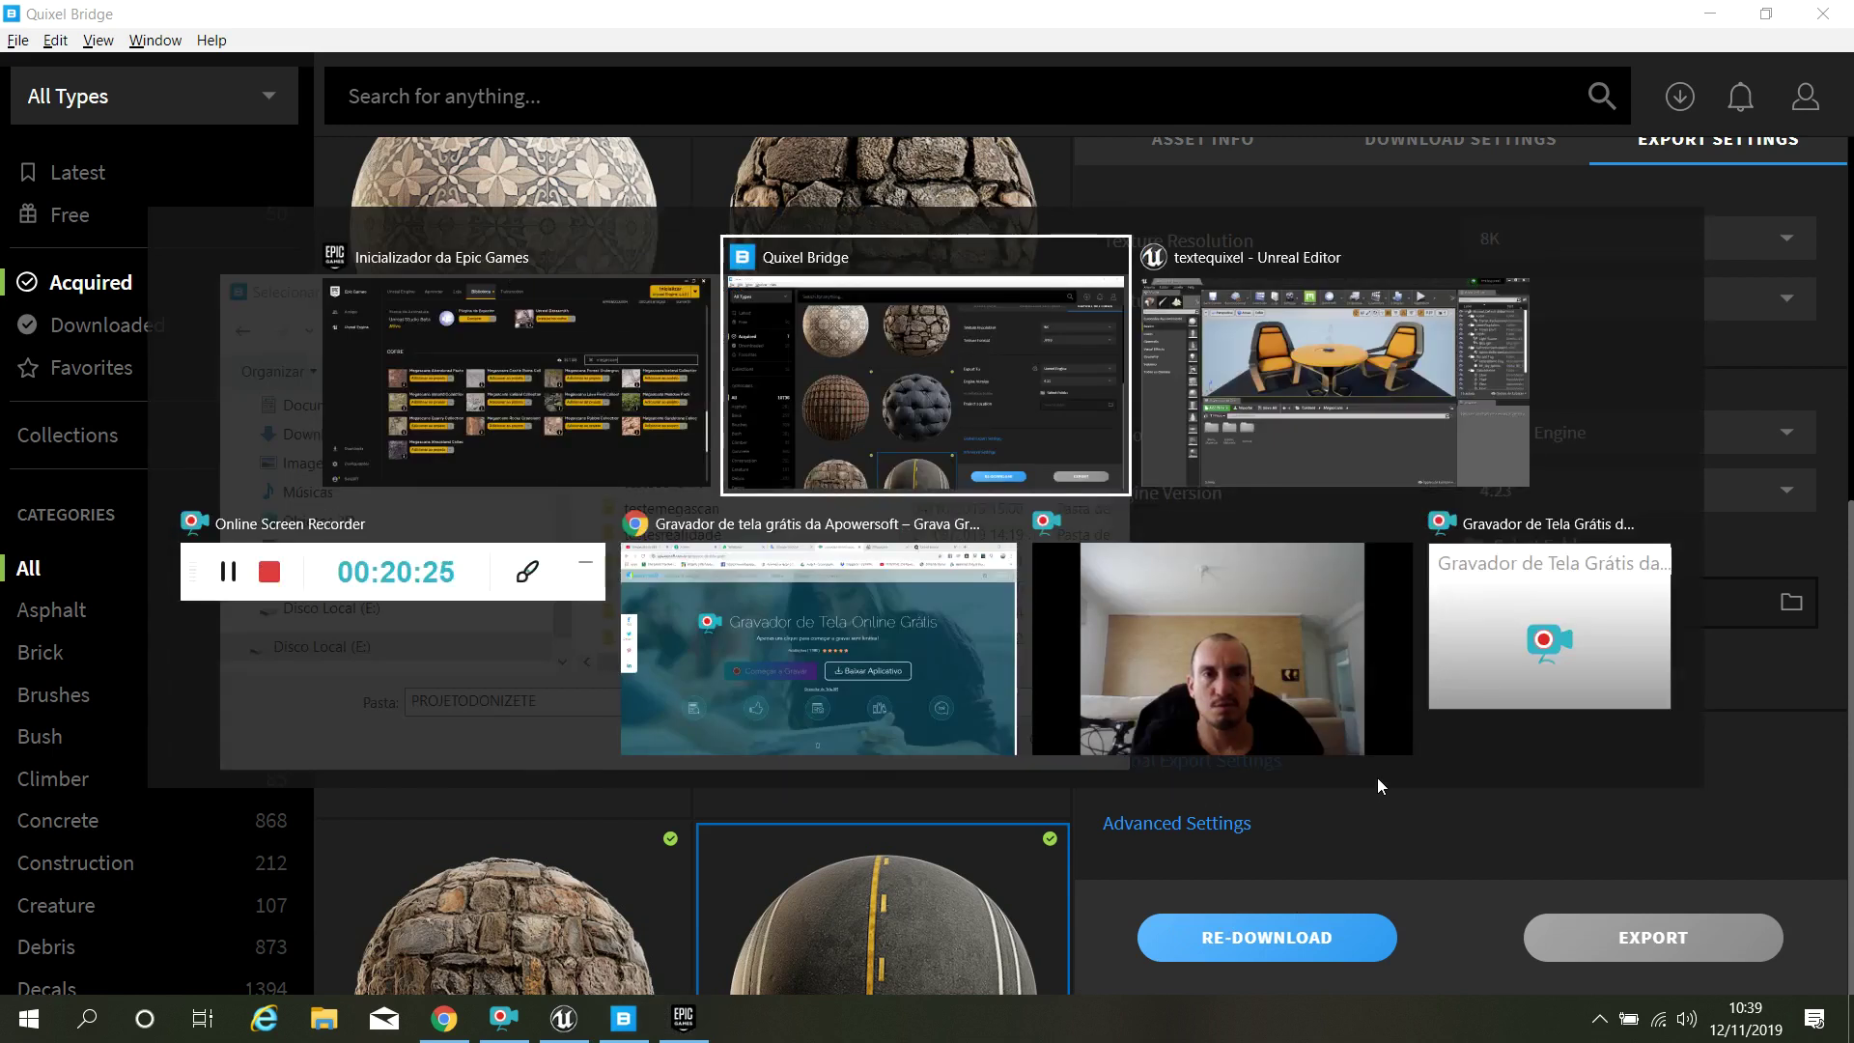
left_click(1475, 855)
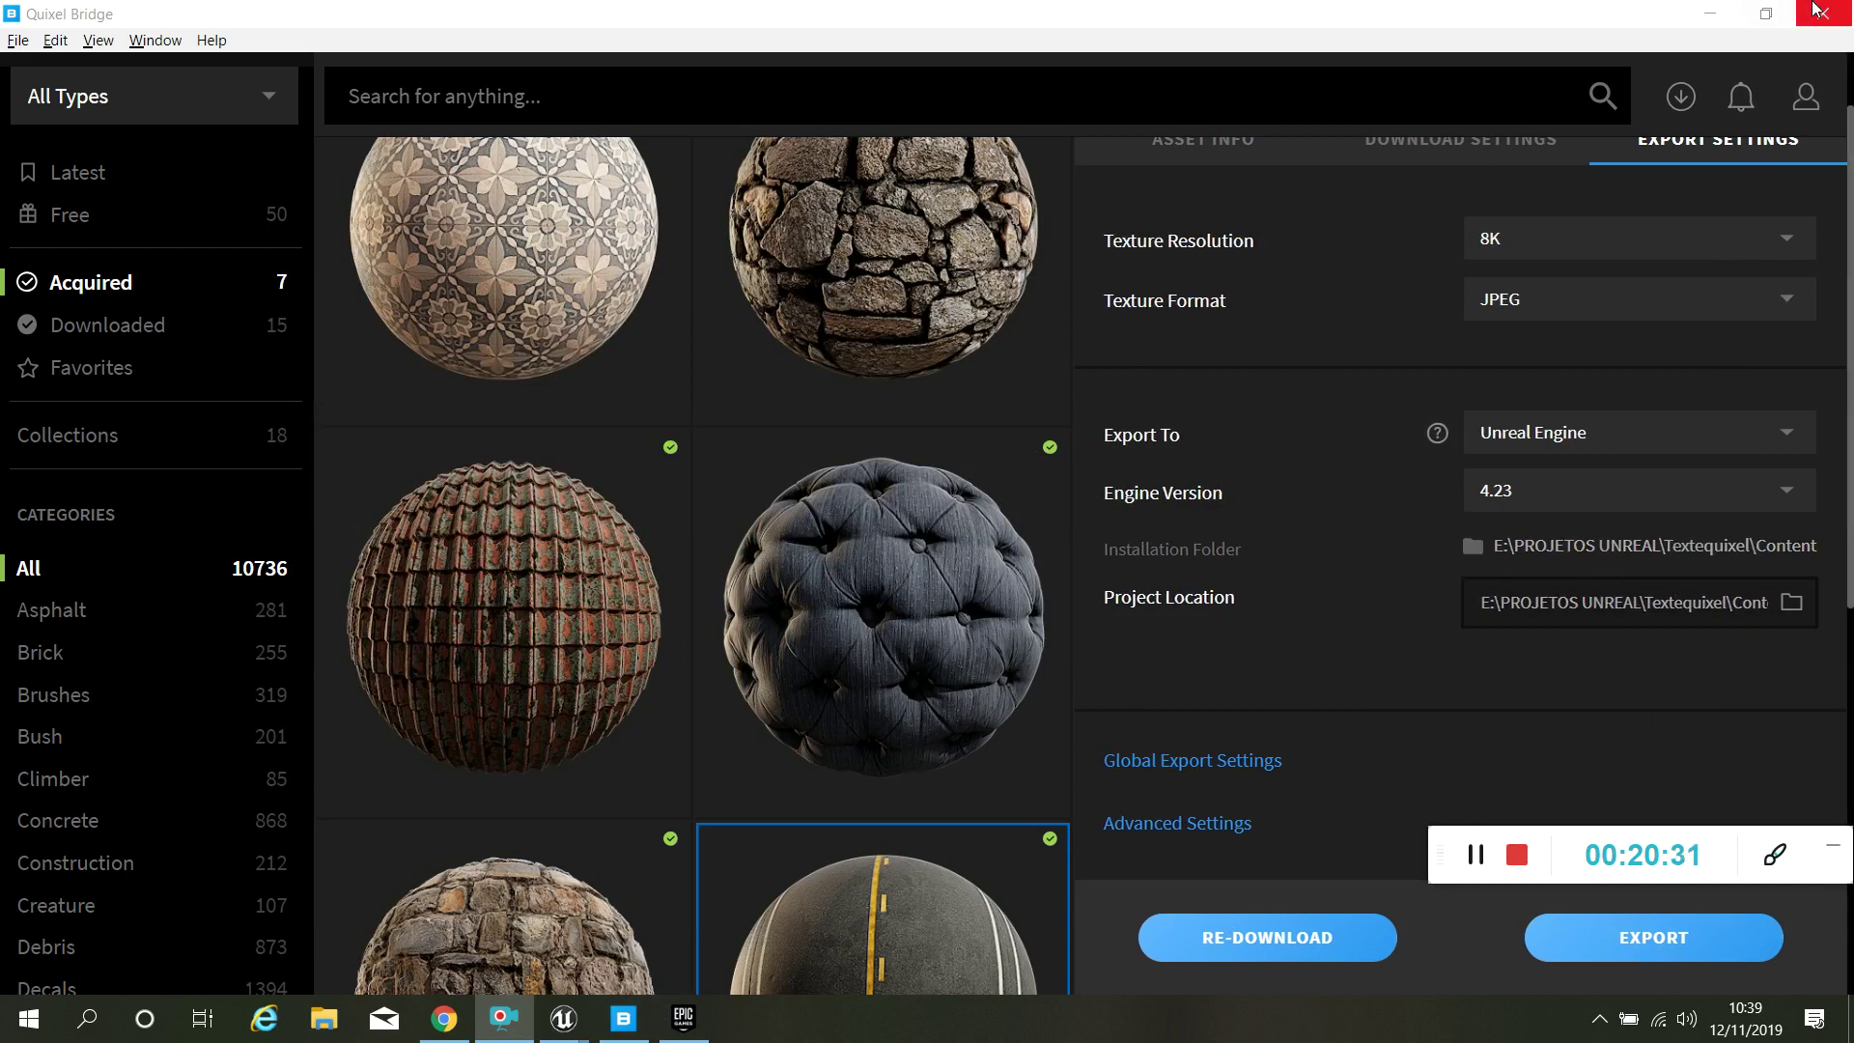
Switch to the Unreal Editor and import the detected source content file changes.
left_click(1709, 14)
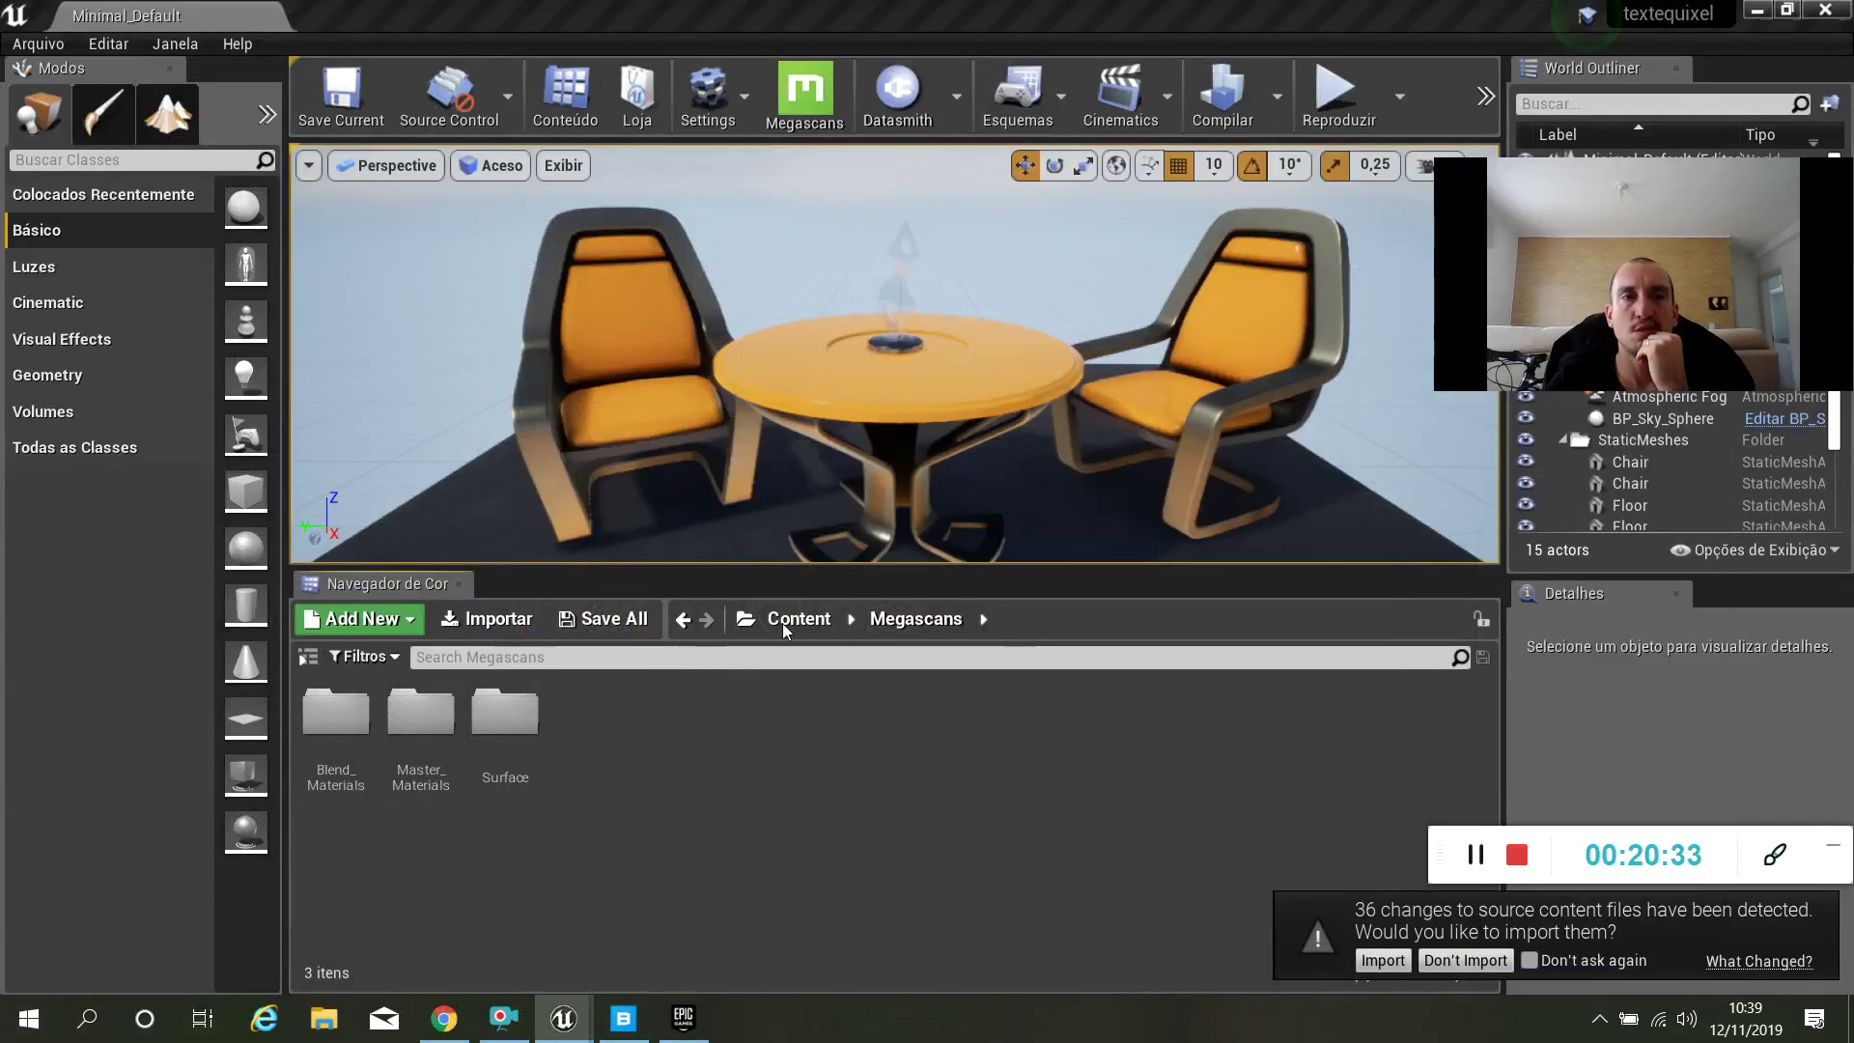
left_click(1391, 962)
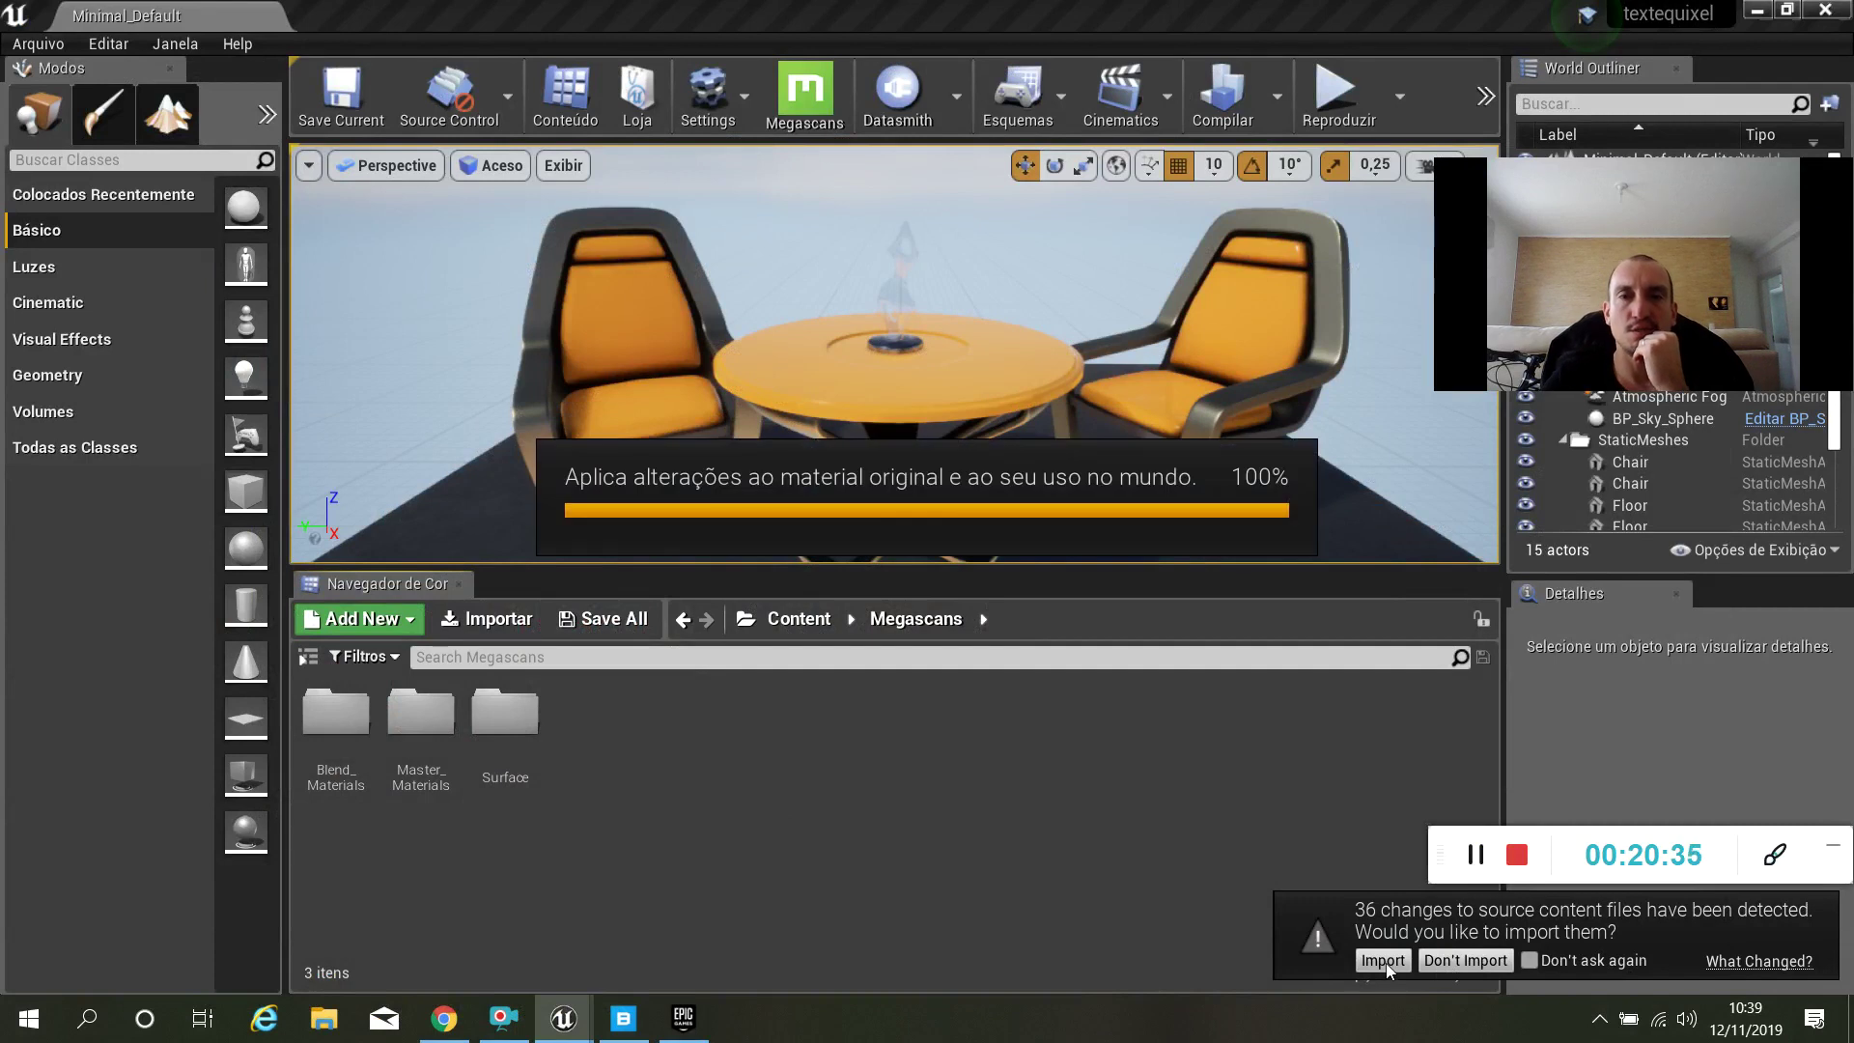
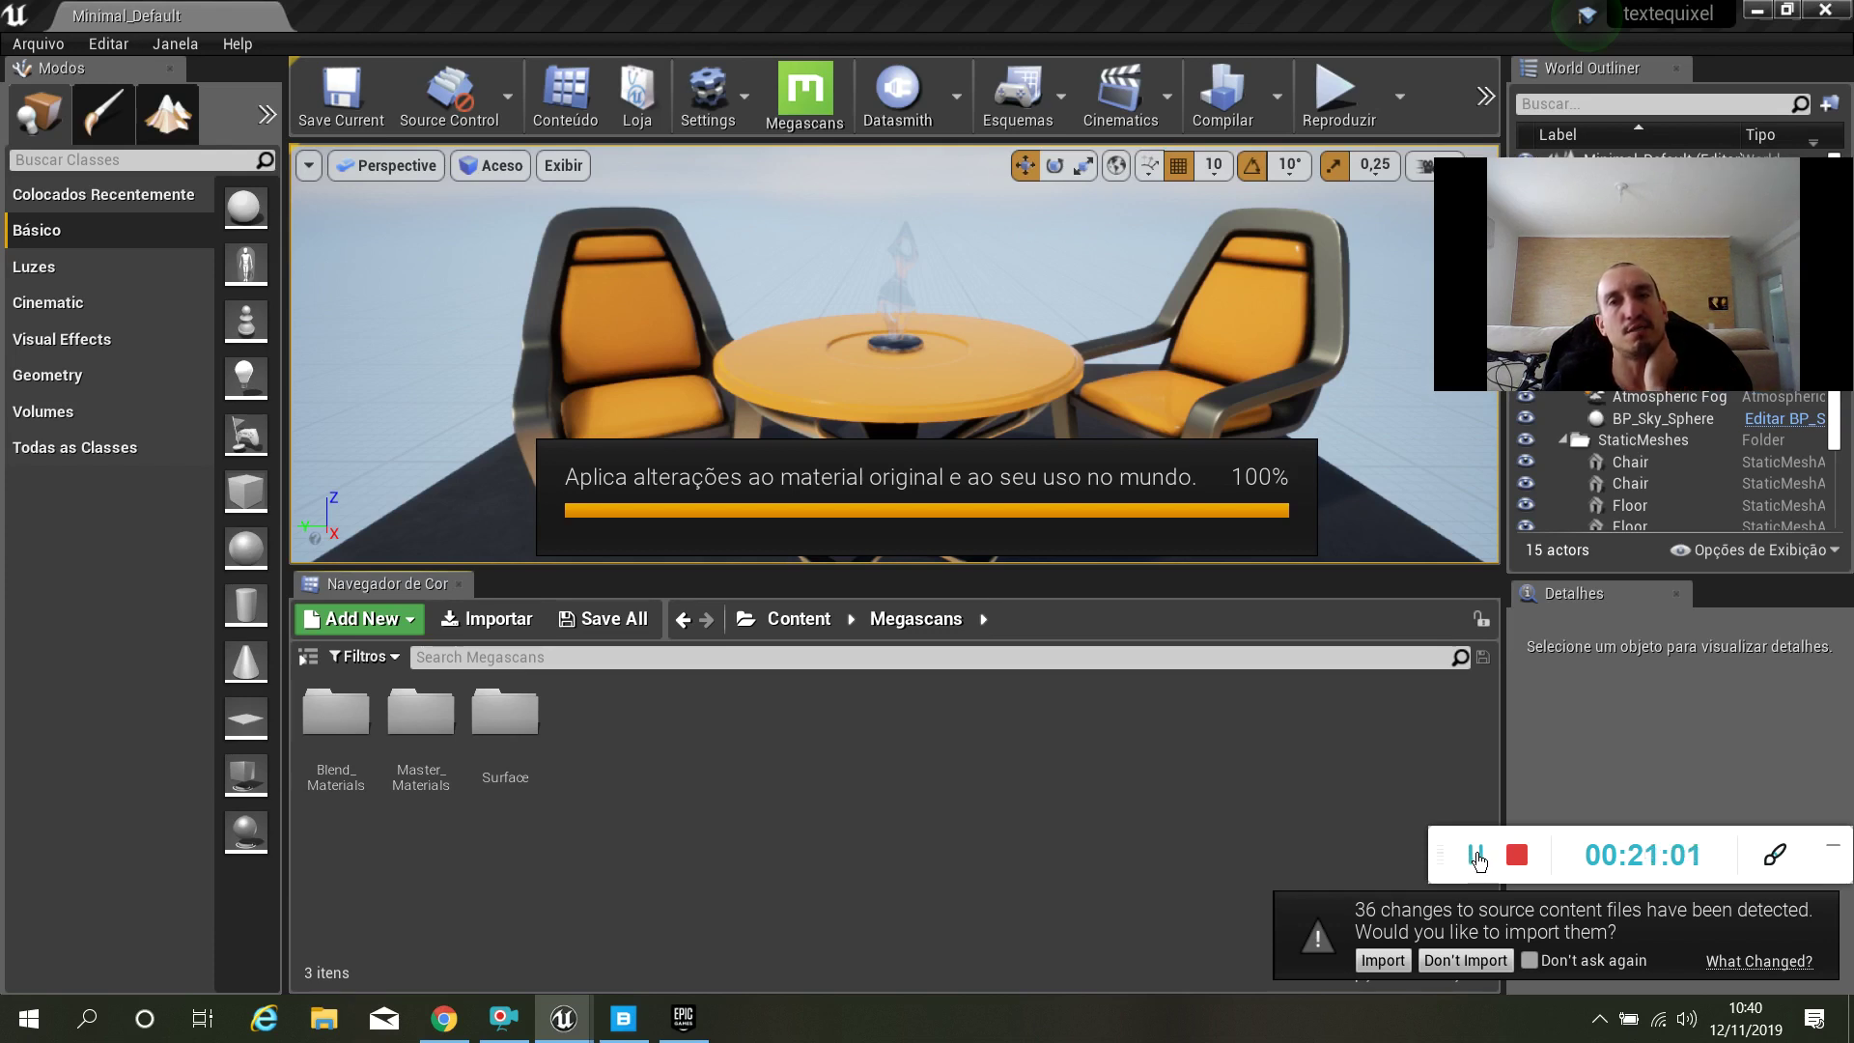
left_click(1475, 855)
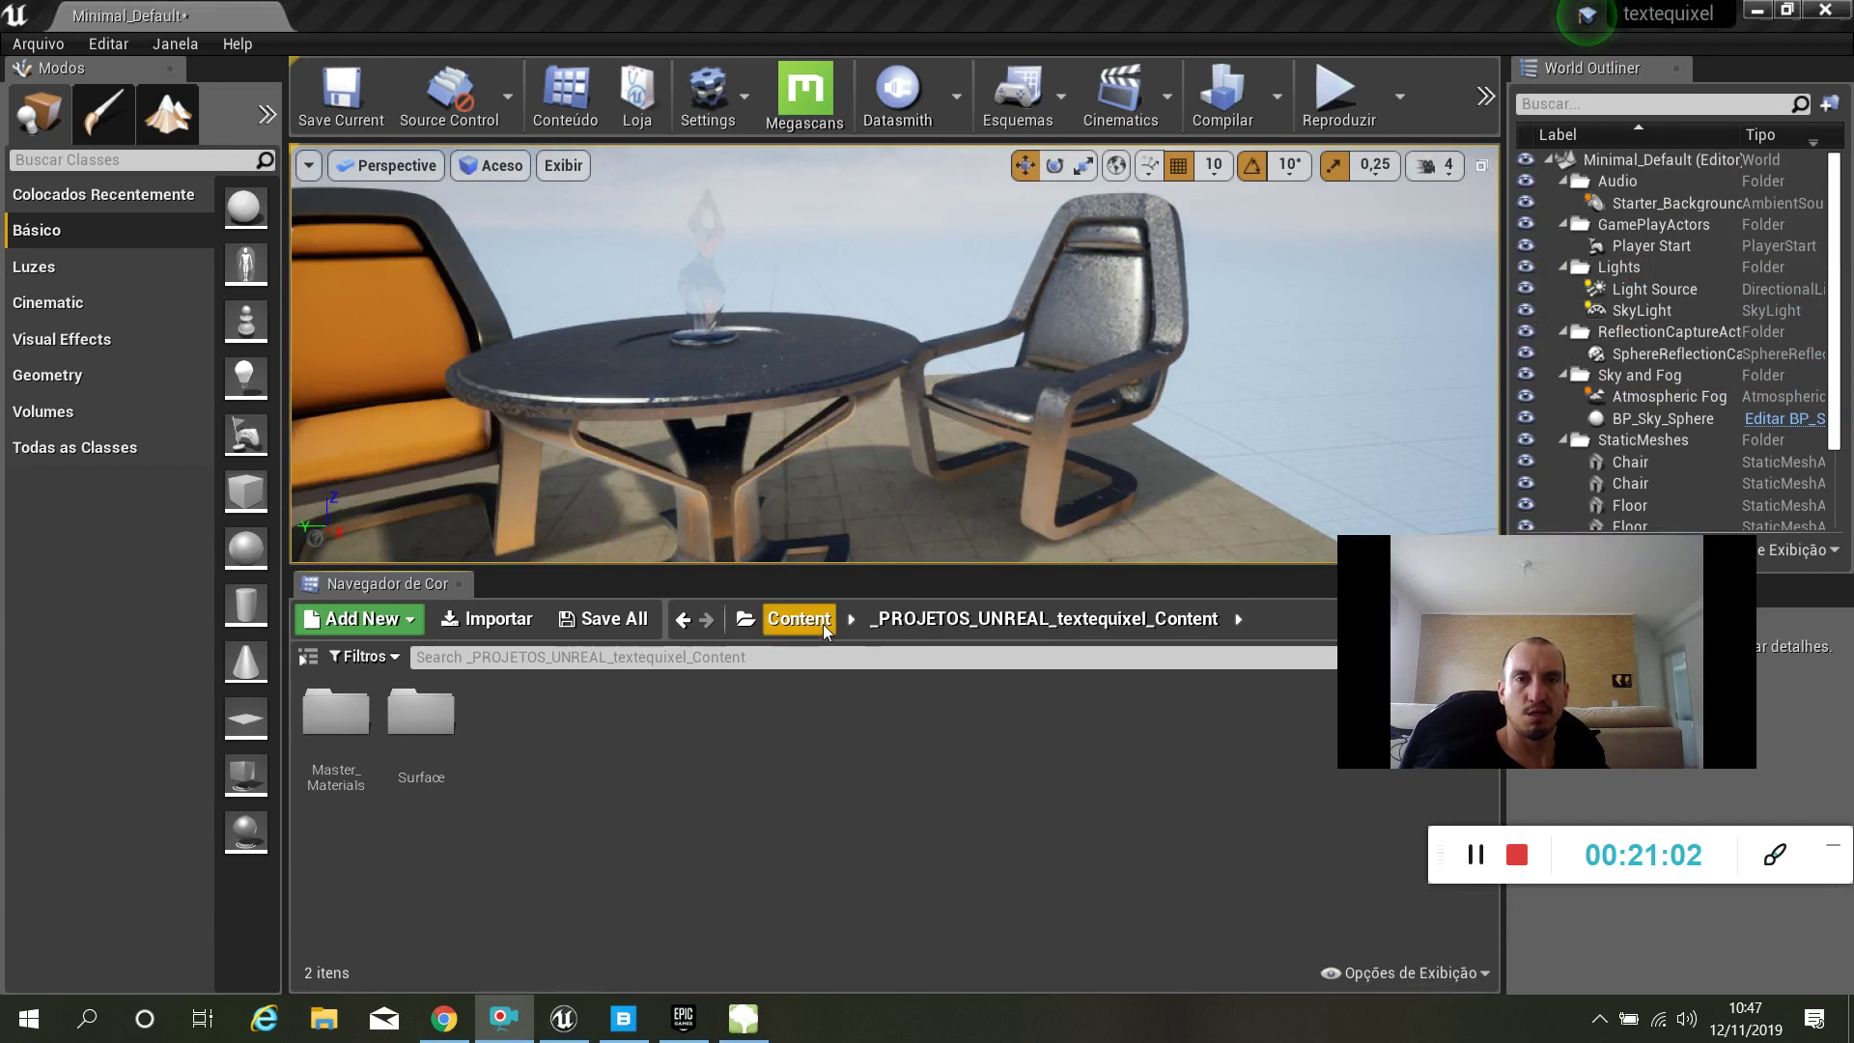
Open the Master_Materials folder inside _PROJETOS_UNREAL_textequixel_Content.
left_click(799, 619)
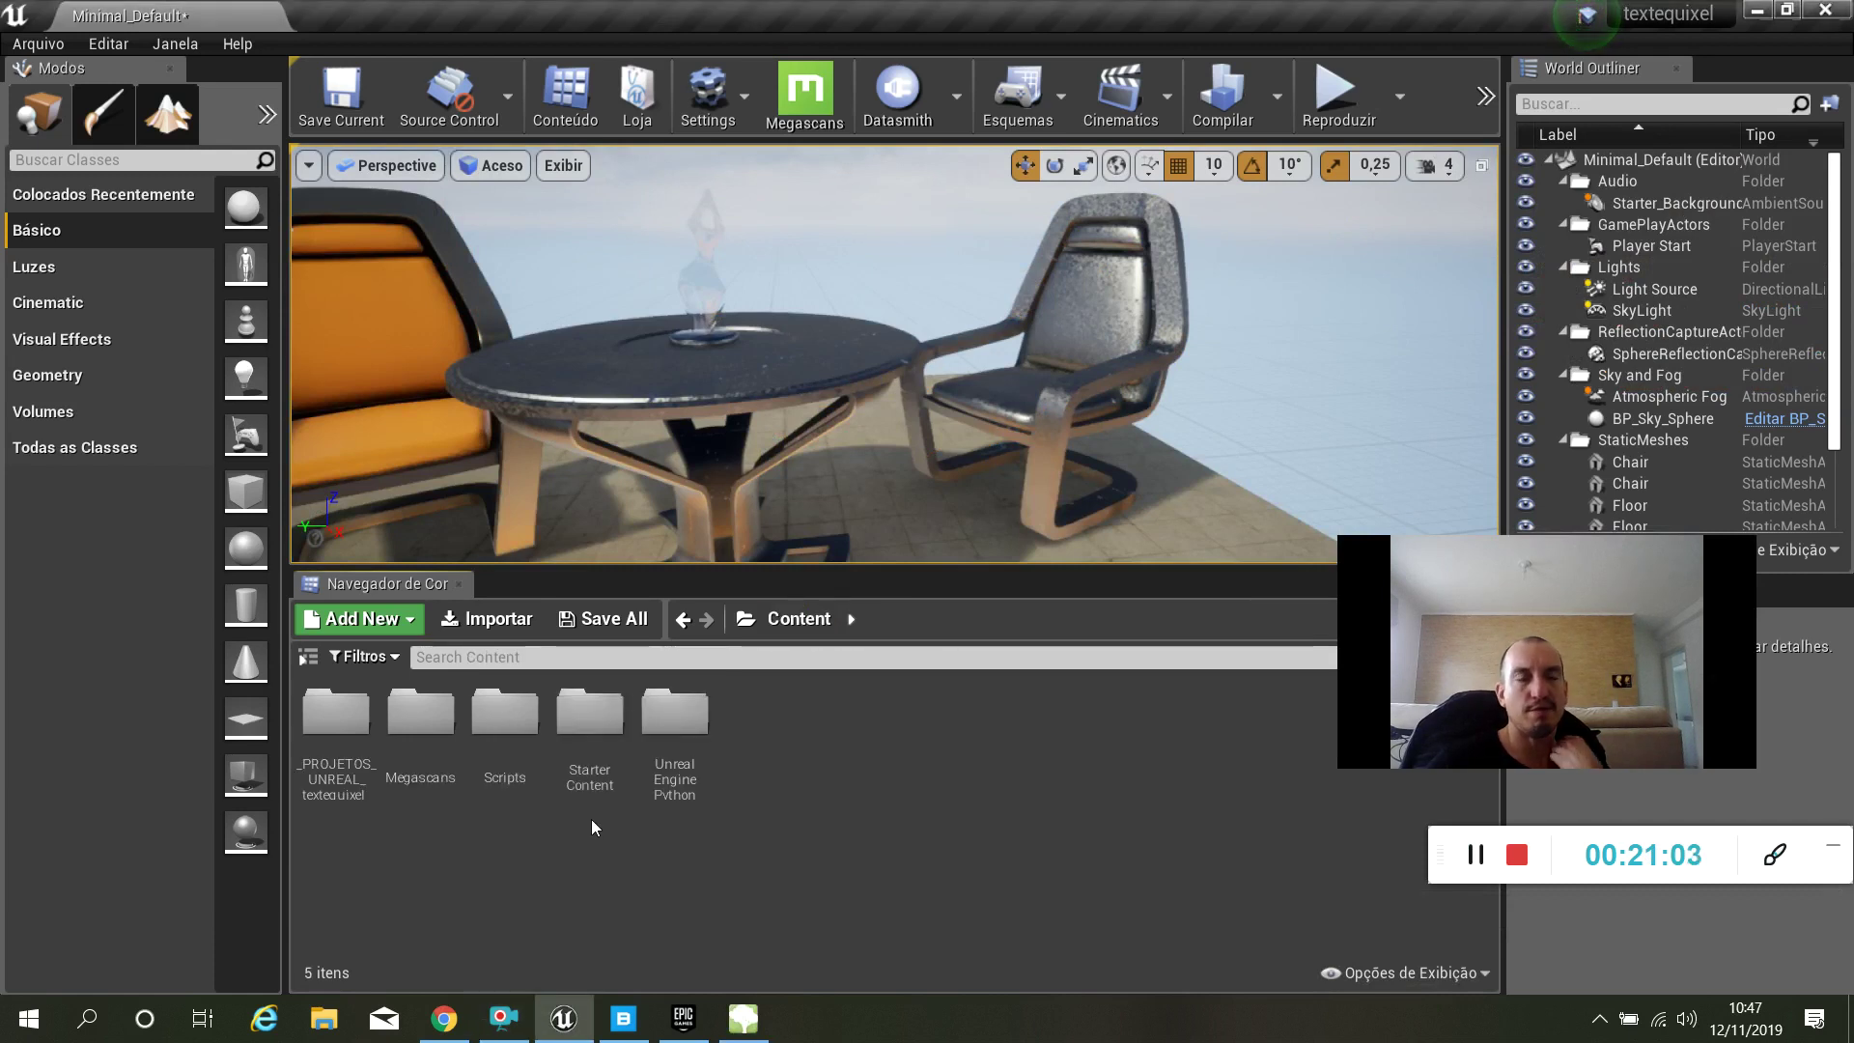
double_click(340, 752)
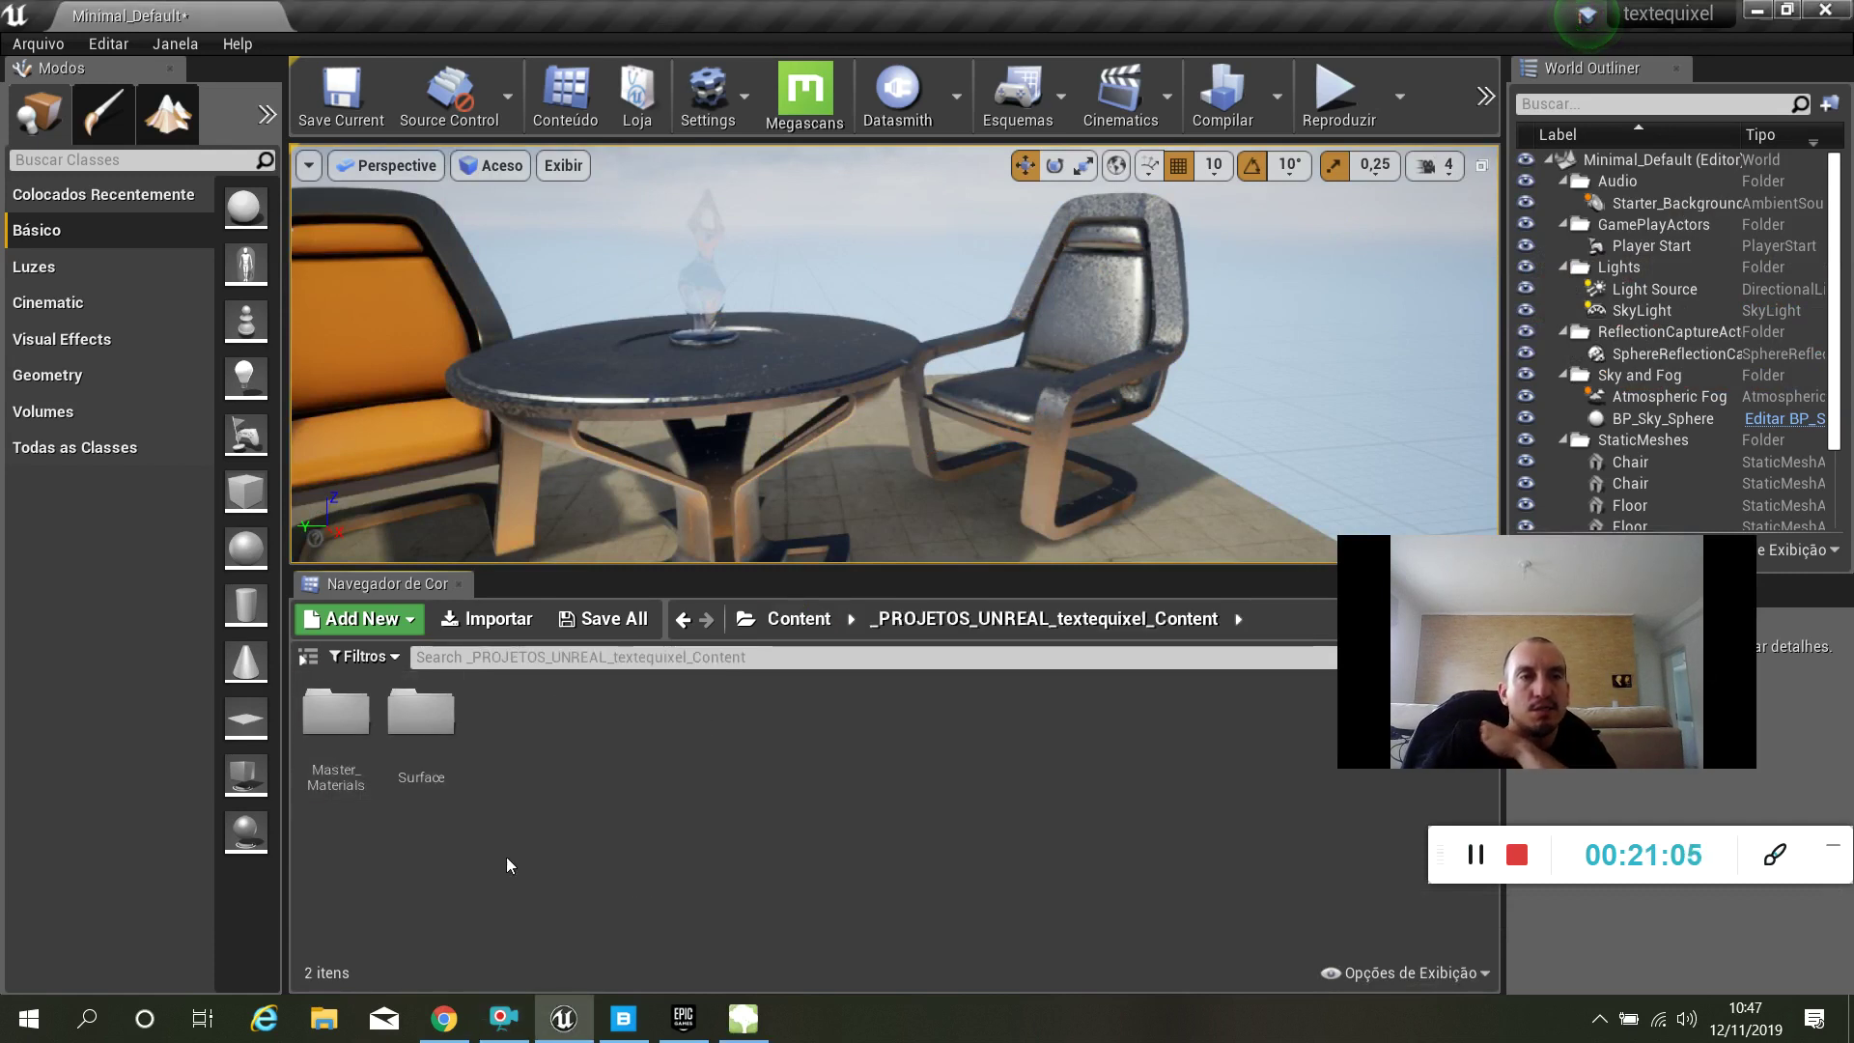
double_click(336, 719)
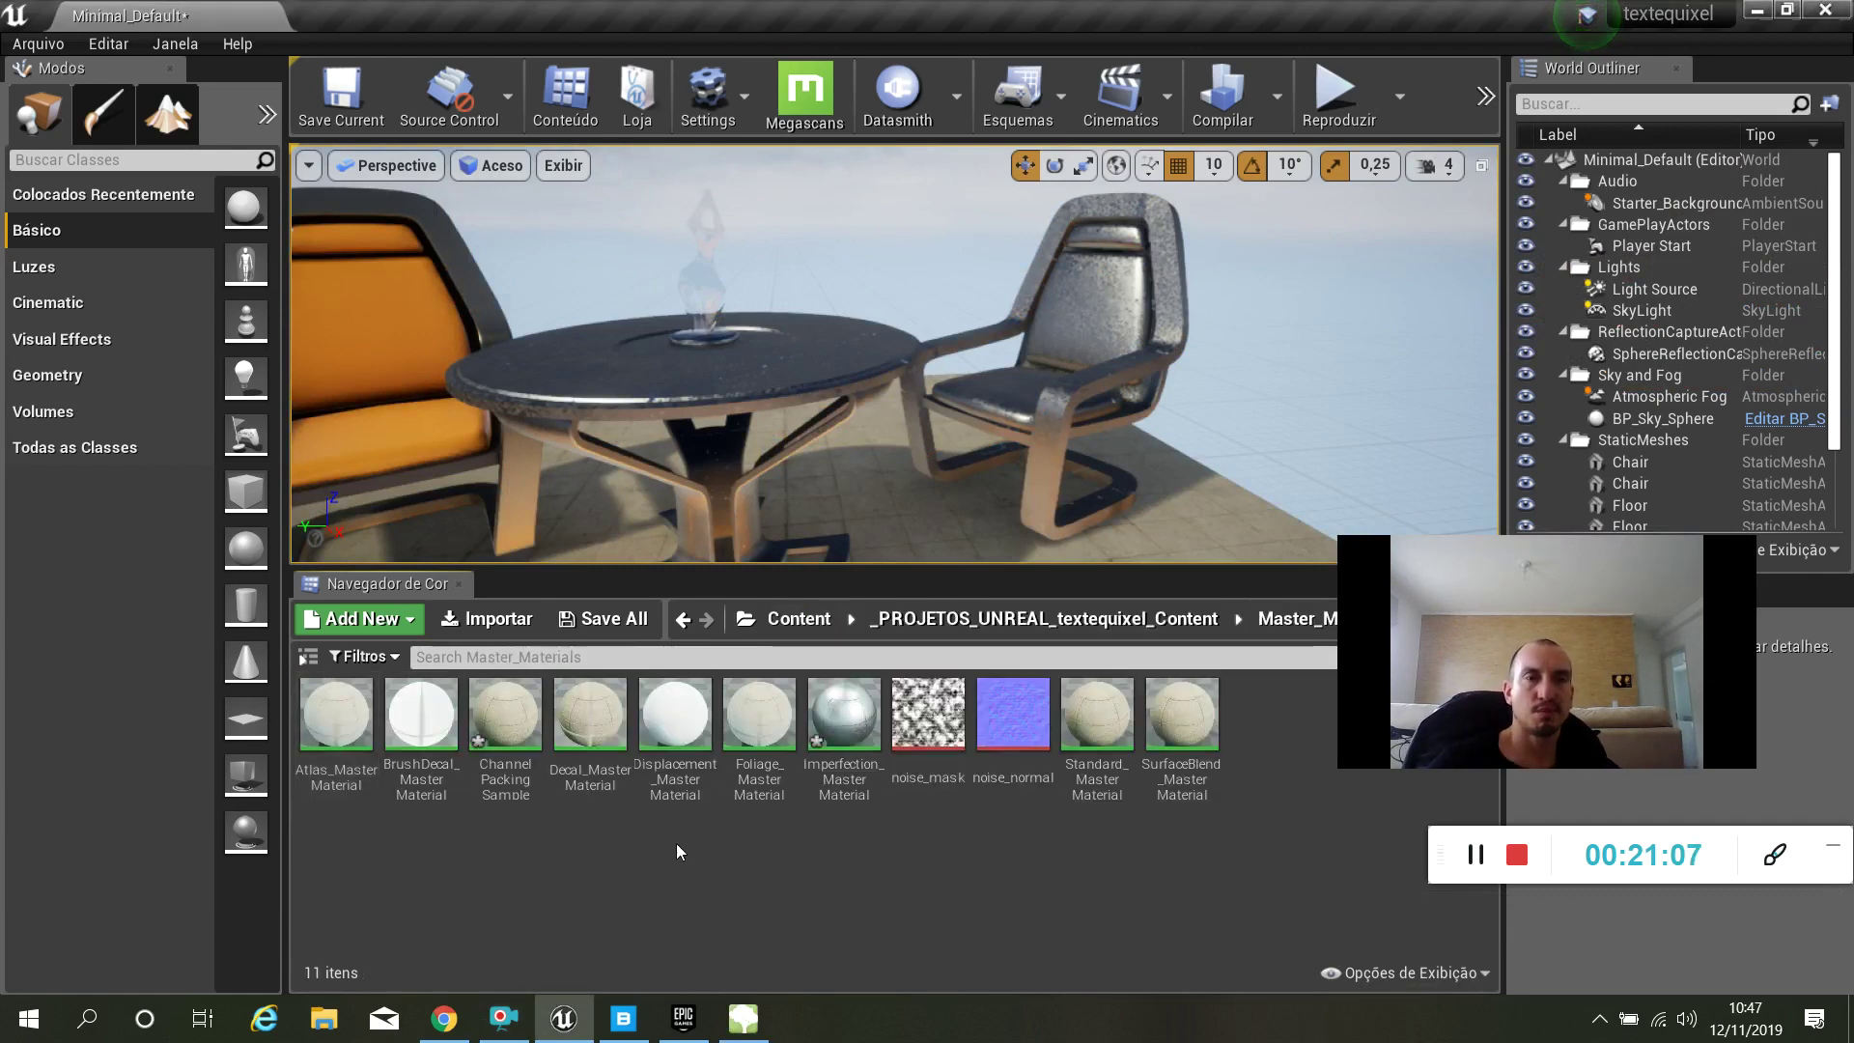
Apply the Channel Packing Sample material to the floor and the Imperfection_Master_Material to the dark metallic chair.
right_click_drag(773, 512, 637, 579)
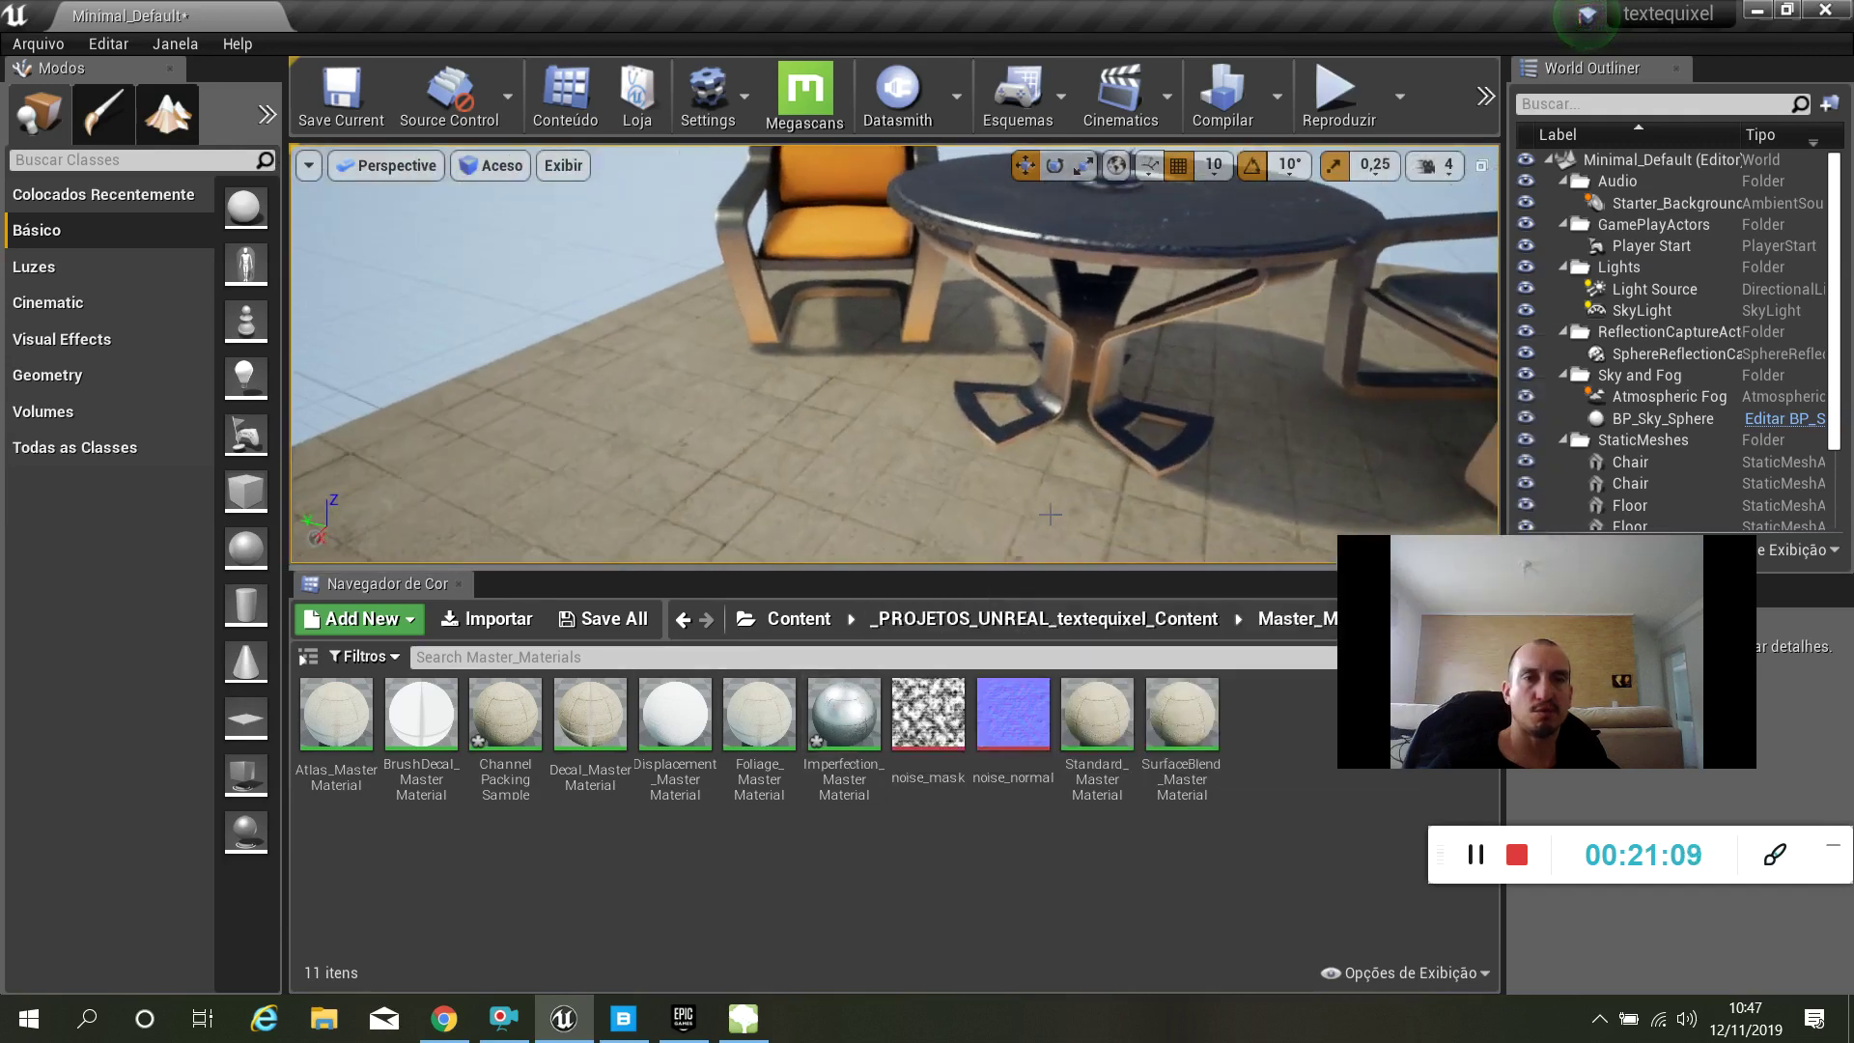
left_click_drag(520, 740, 832, 461)
right_click_drag(831, 462, 886, 425)
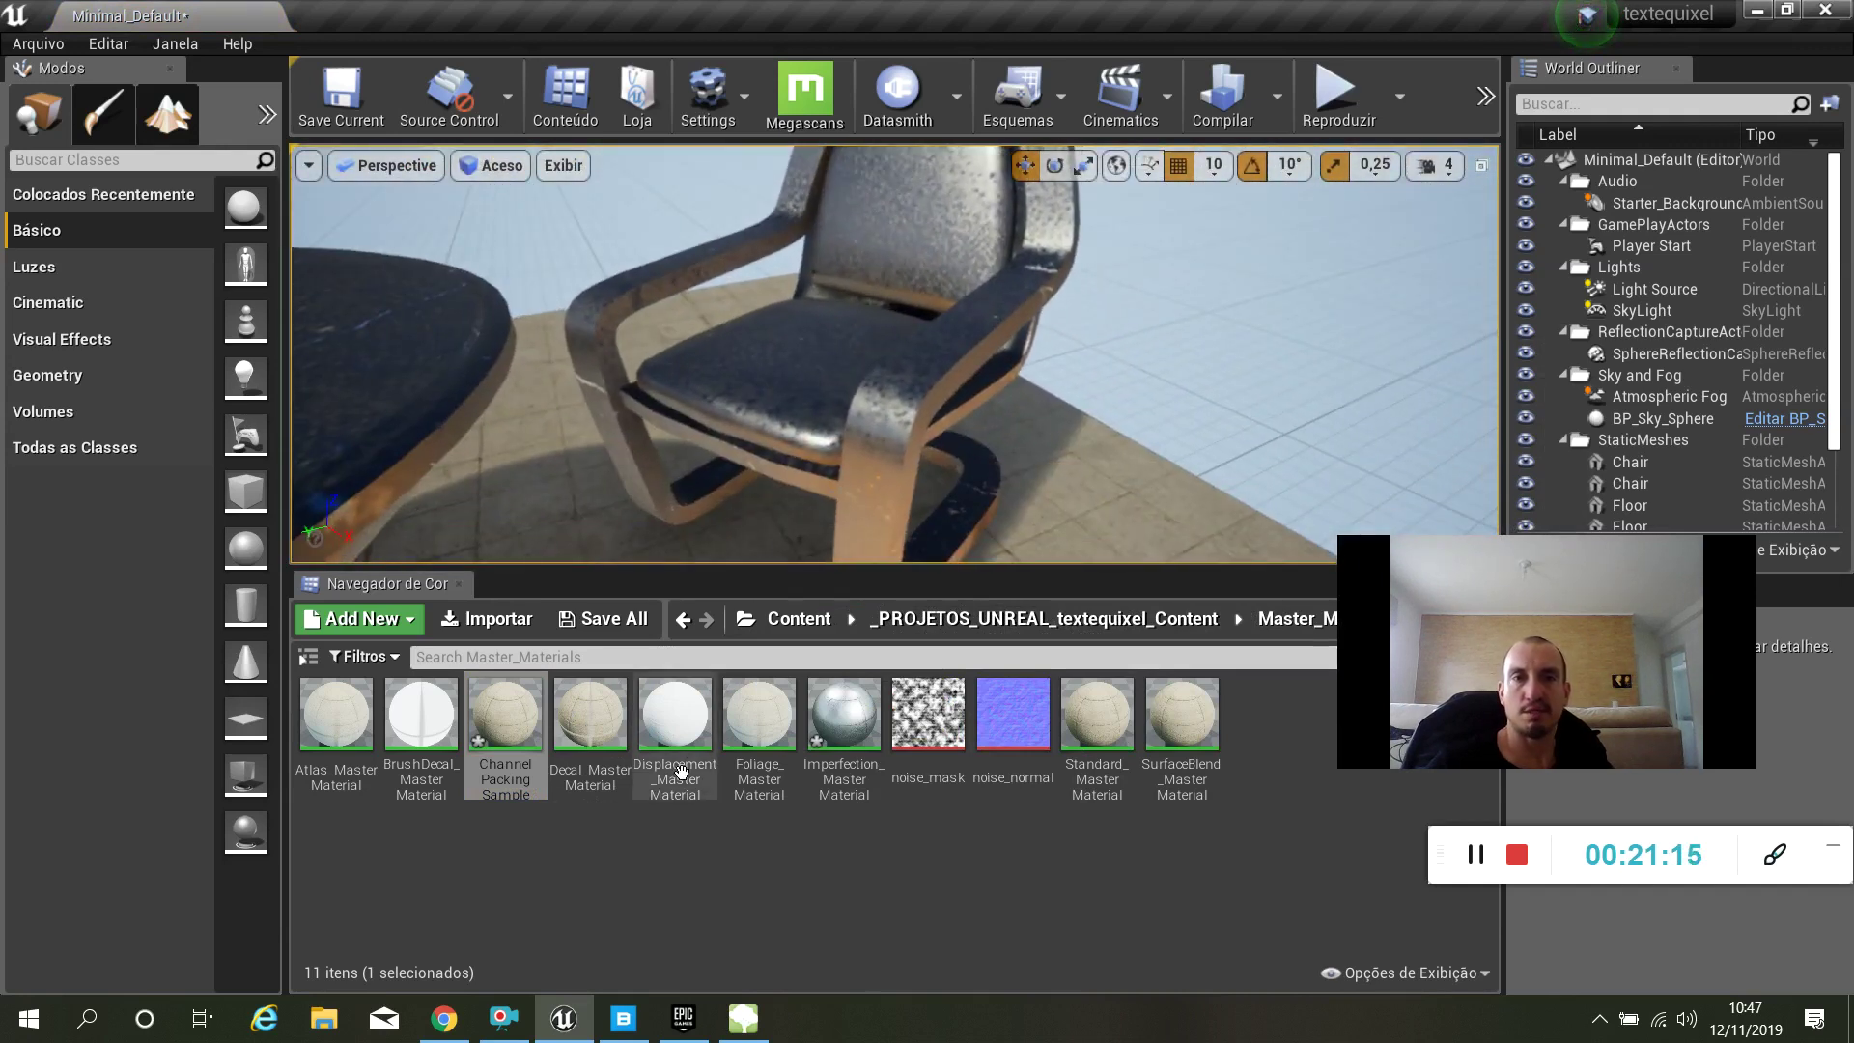
left_click_drag(846, 732, 881, 457)
right_click_drag(881, 458, 965, 381)
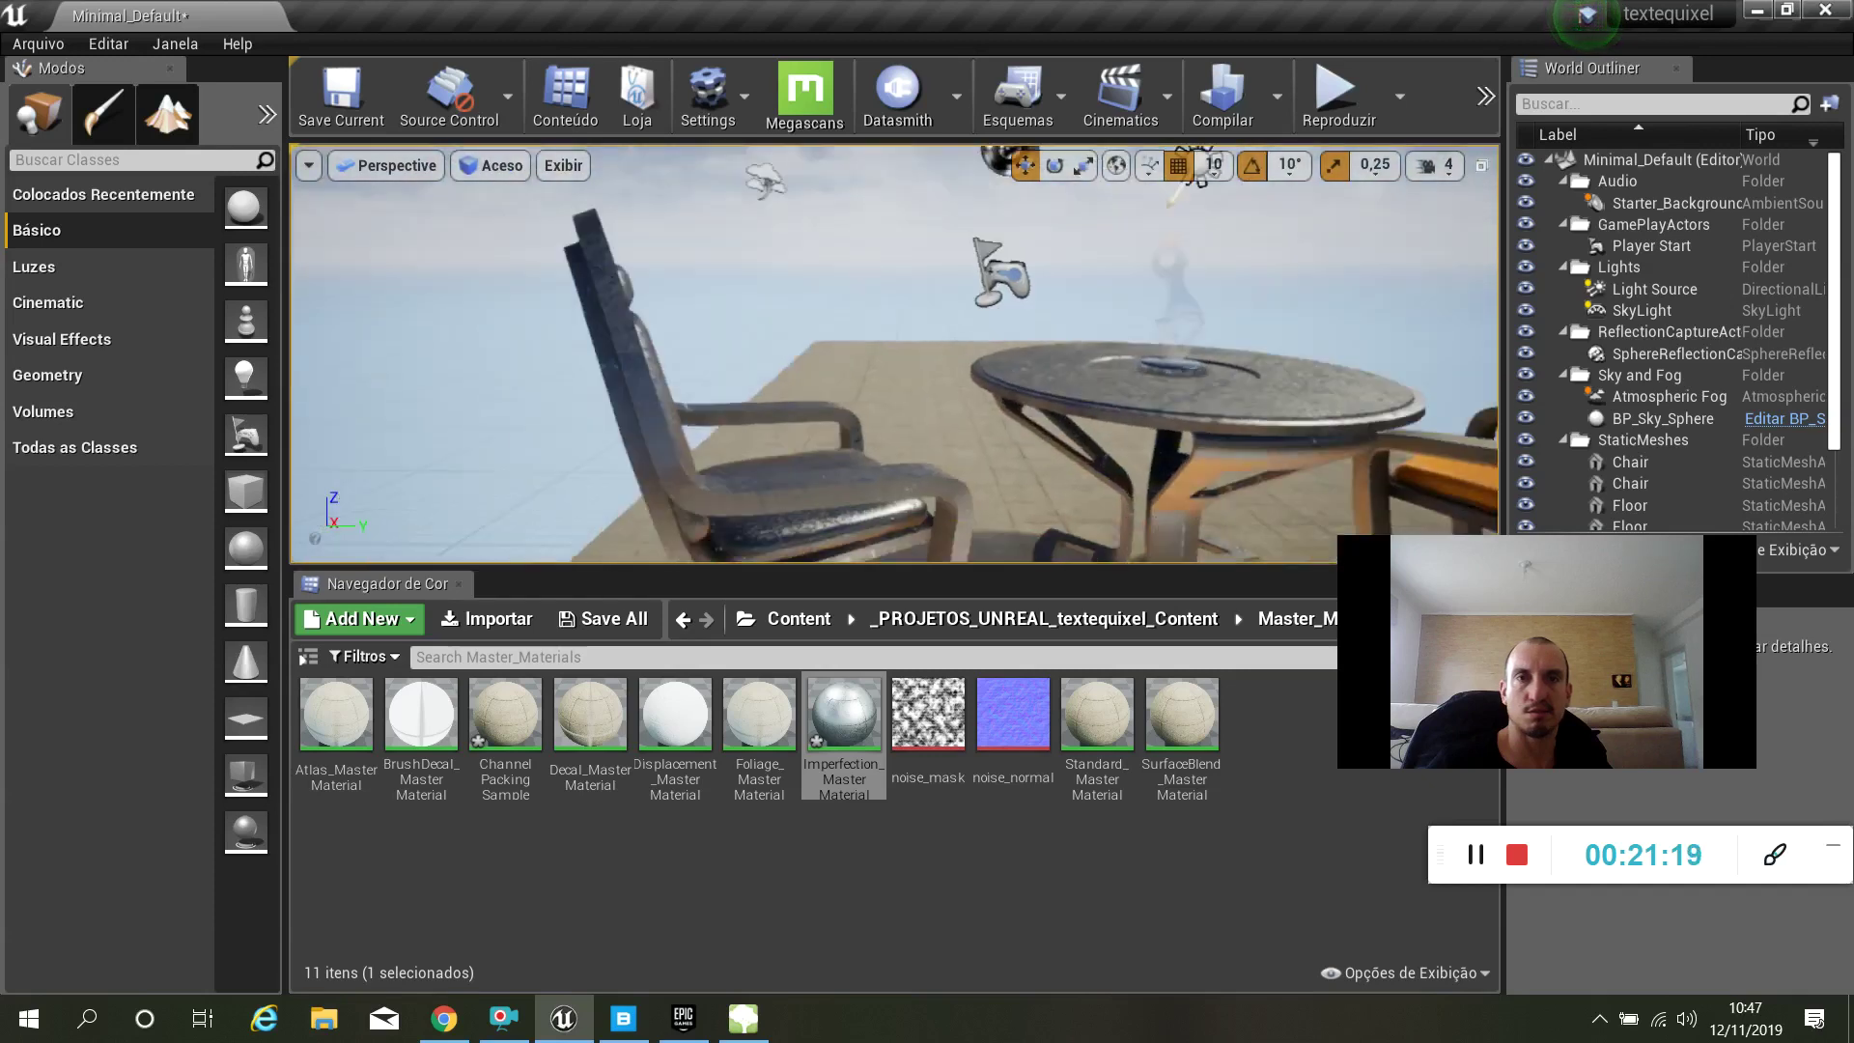
Apply the noise_mask texture as a material to the orange chair.
right_click_drag(965, 381, 994, 482)
left_click_drag(929, 717, 685, 352)
mouse_move(685, 352)
right_mouse_down()
mouse_move(637, 333)
mouse_move(705, 386)
mouse_move(830, 386)
mouse_move(683, 348)
right_mouse_up()
Switch to Quixel Bridge and export the acquired Studded Fabric surface to the Unreal project.
key("alt+Tab")
key("alt+Tab")
key("alt+Tab")
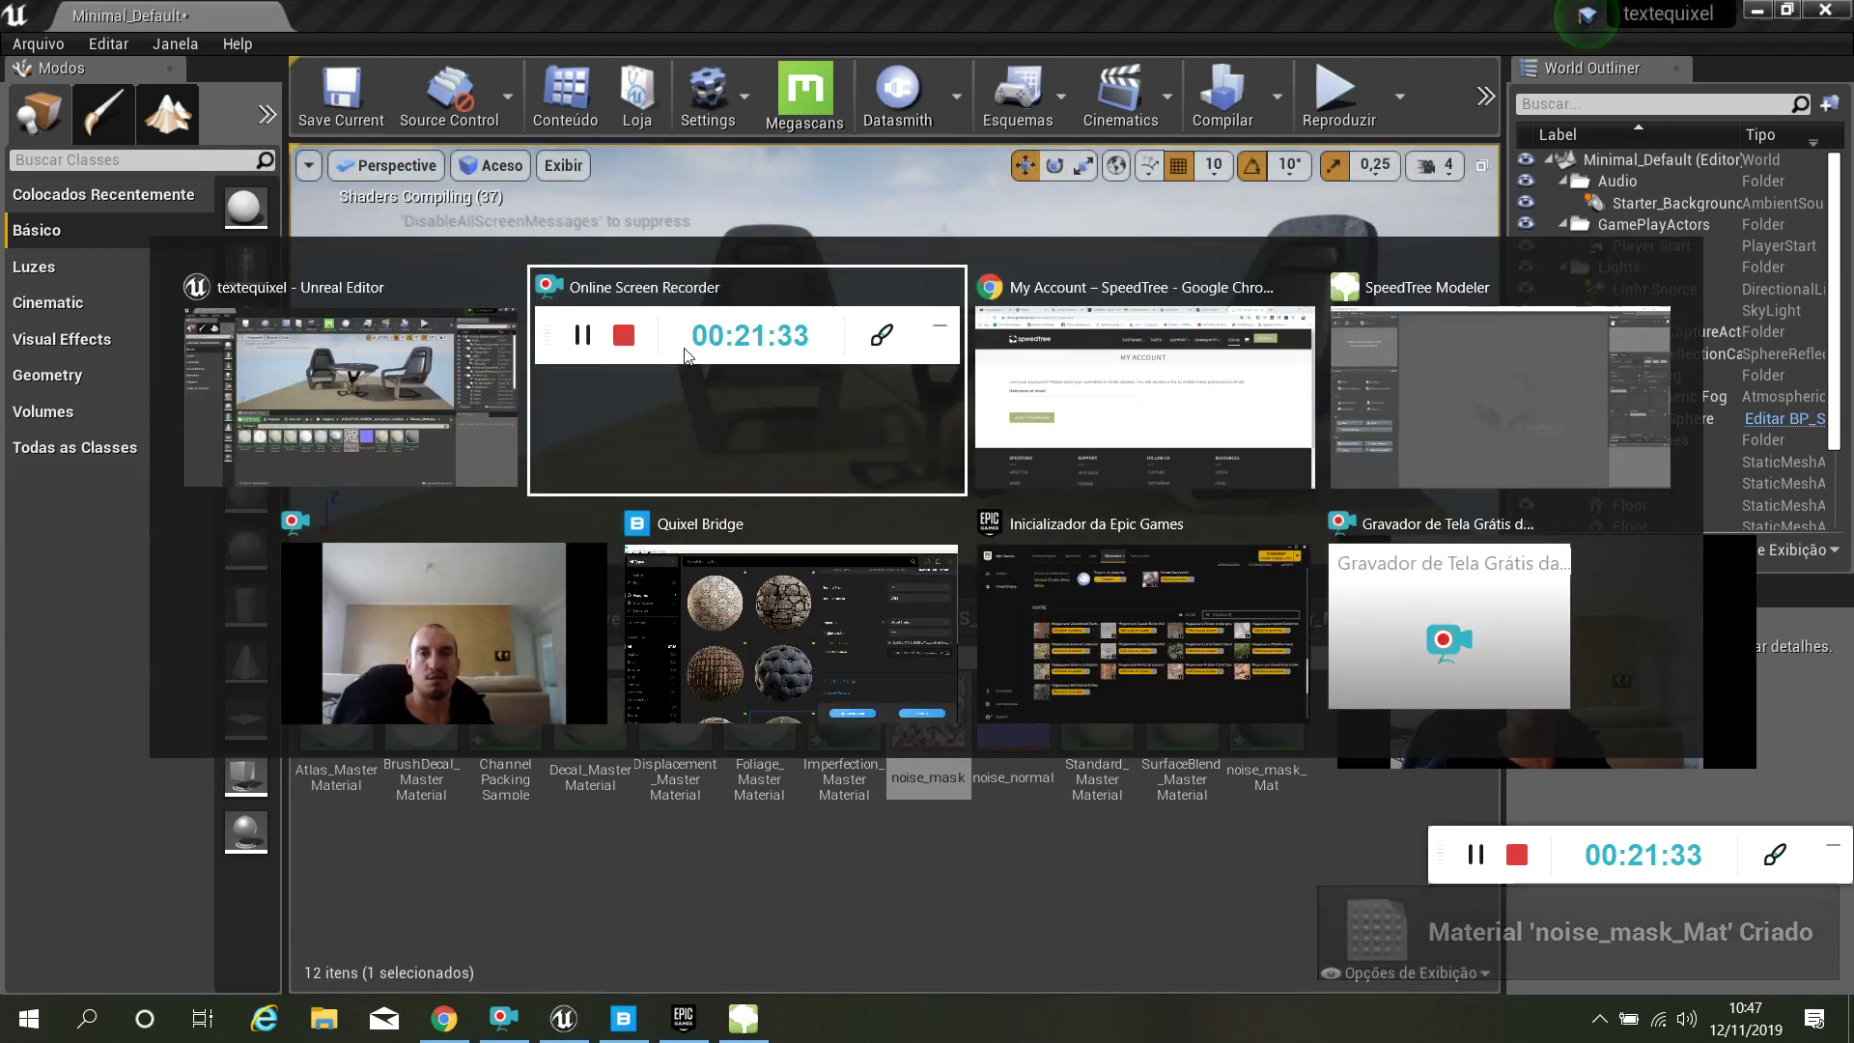
key("alt+Tab")
key("alt+Tab")
key("alt+Tab")
key("alt+Tab")
key("alt+Tab")
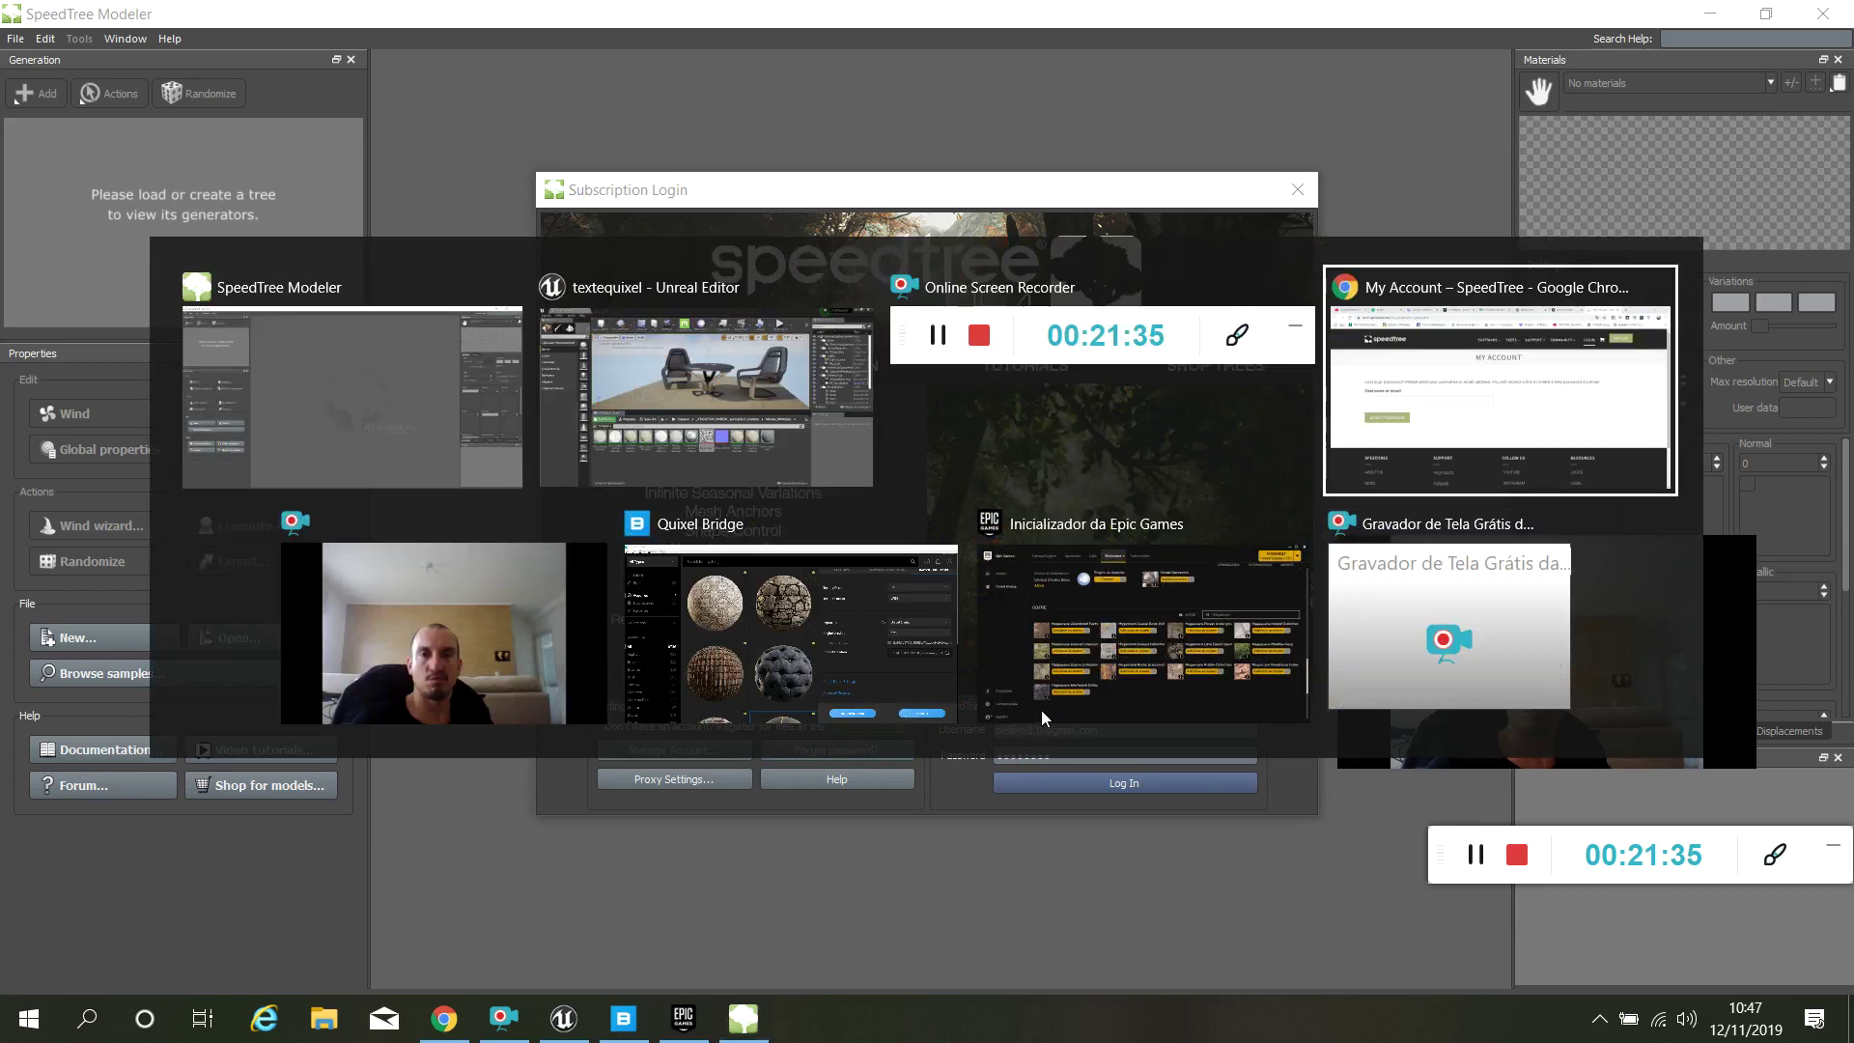
scroll(975, 618, "down", 6)
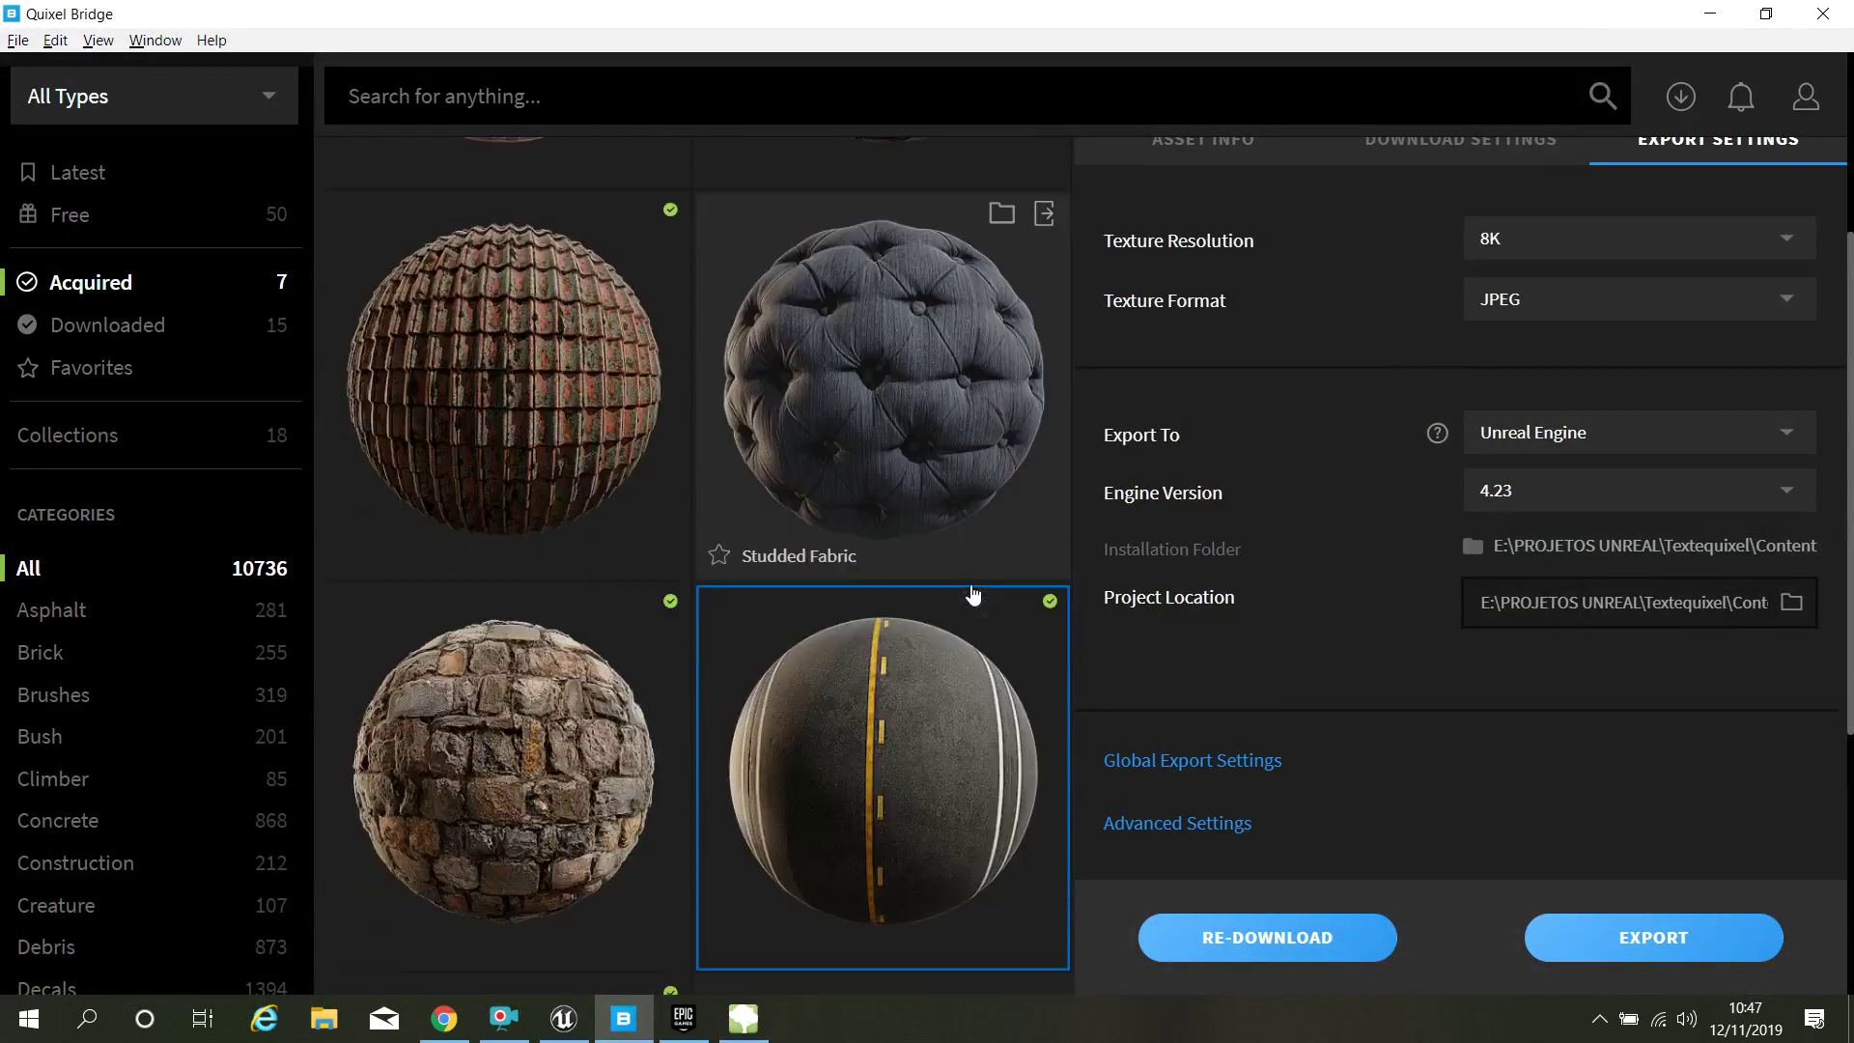
scroll(998, 662, "up", 5)
mouse_move(931, 538)
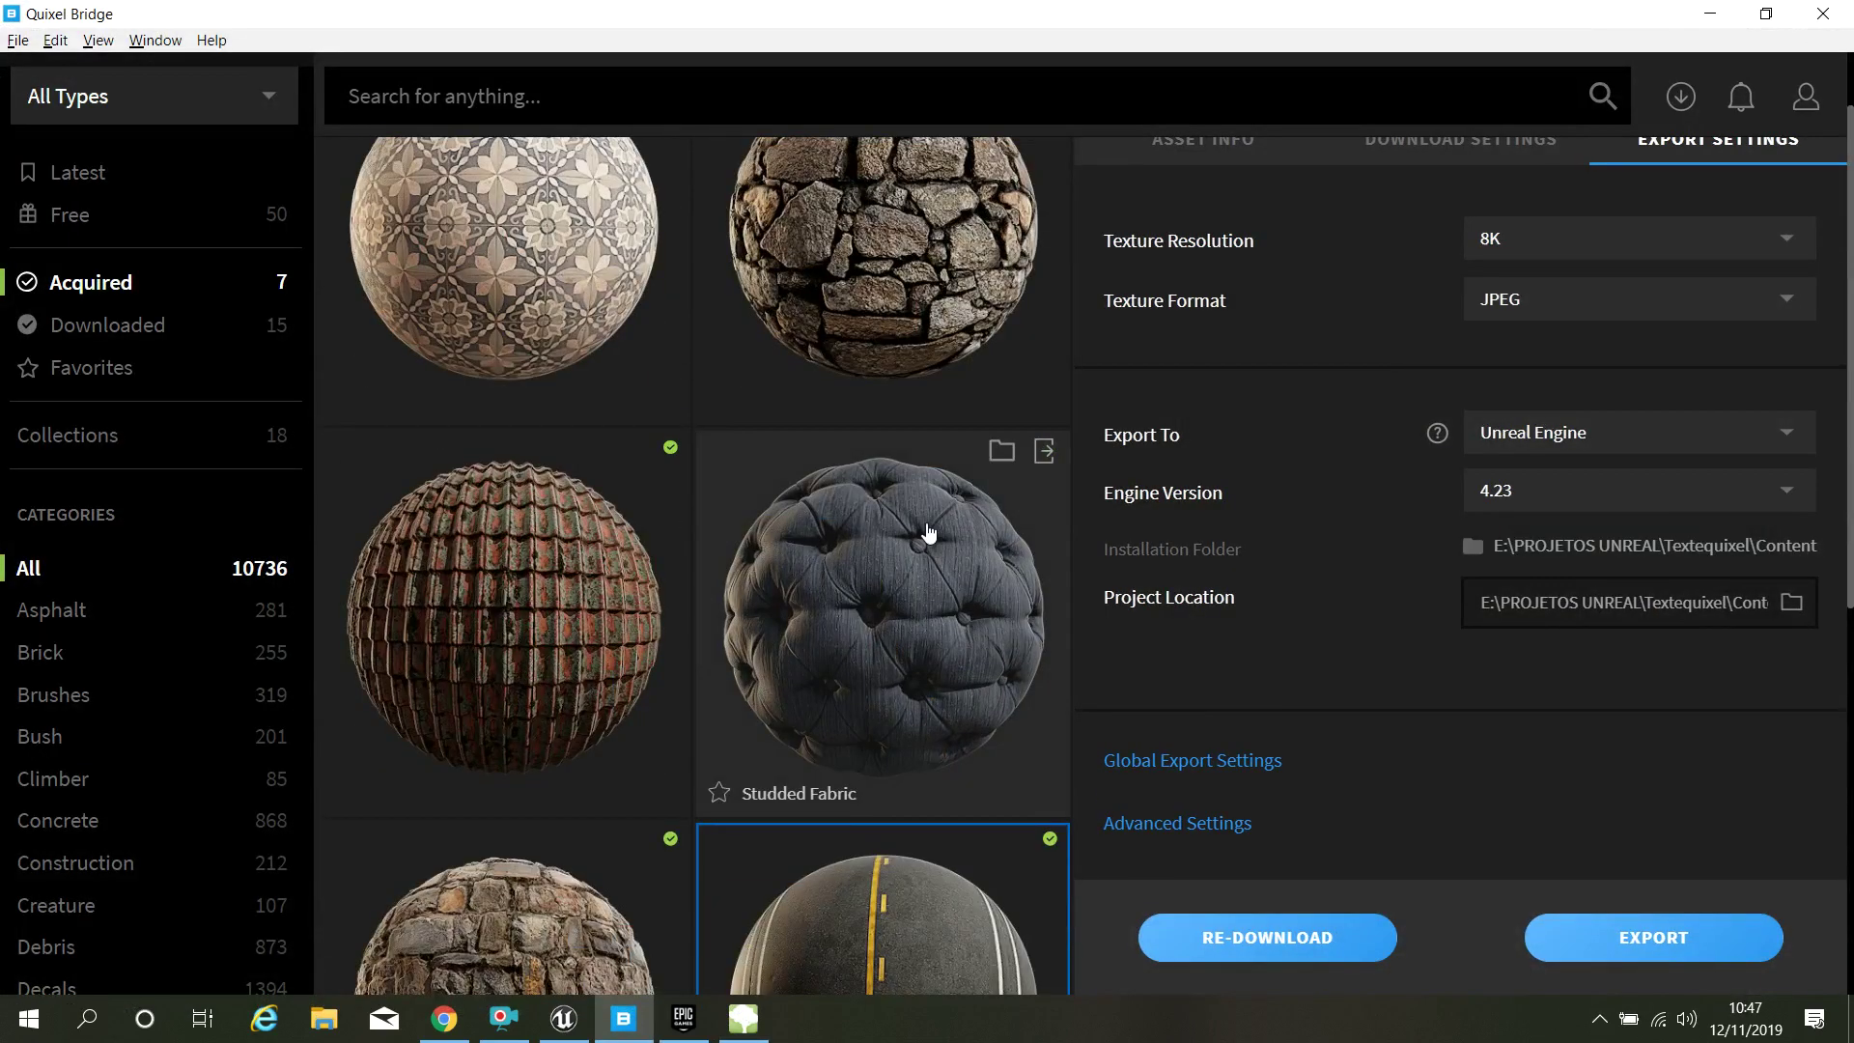
left_click(1047, 461)
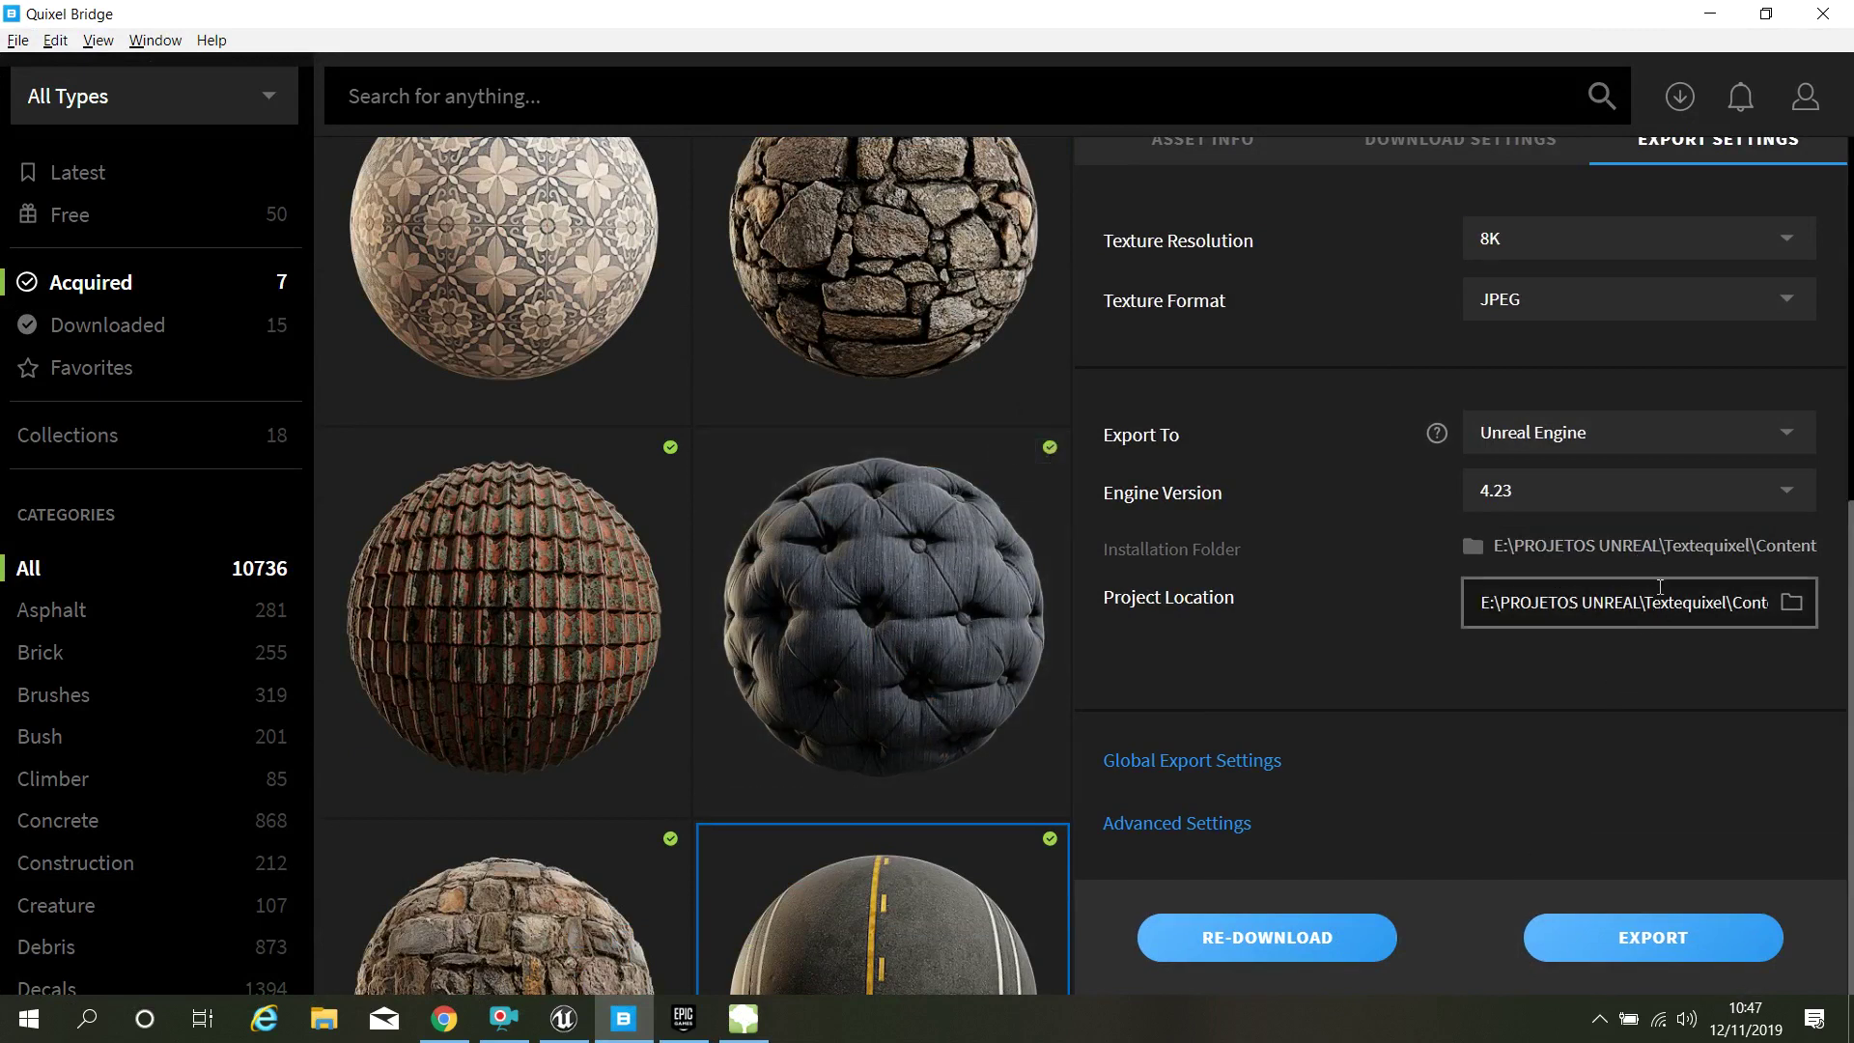
left_click(1045, 453)
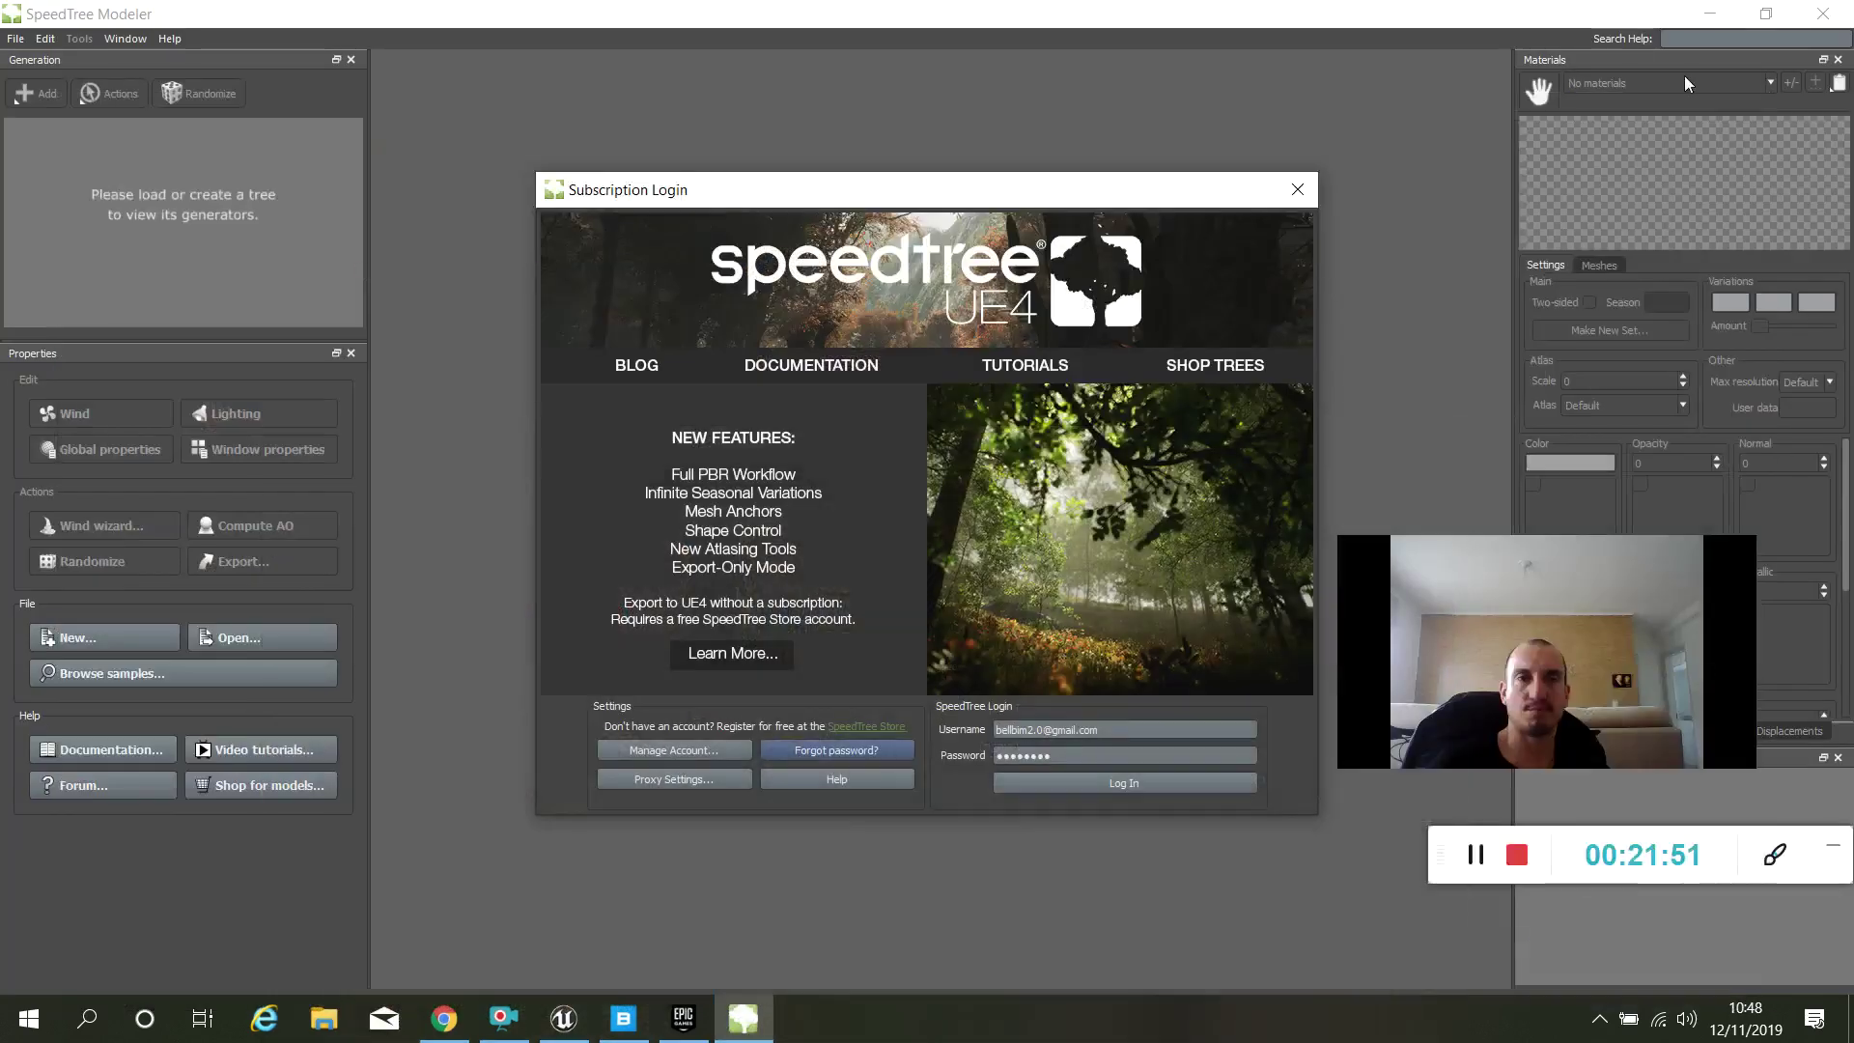
Minimize the SpeedTree Modeler window and return to the textequixel project in the Unreal Editor.
key("alt+Tab")
left_click(820, 726)
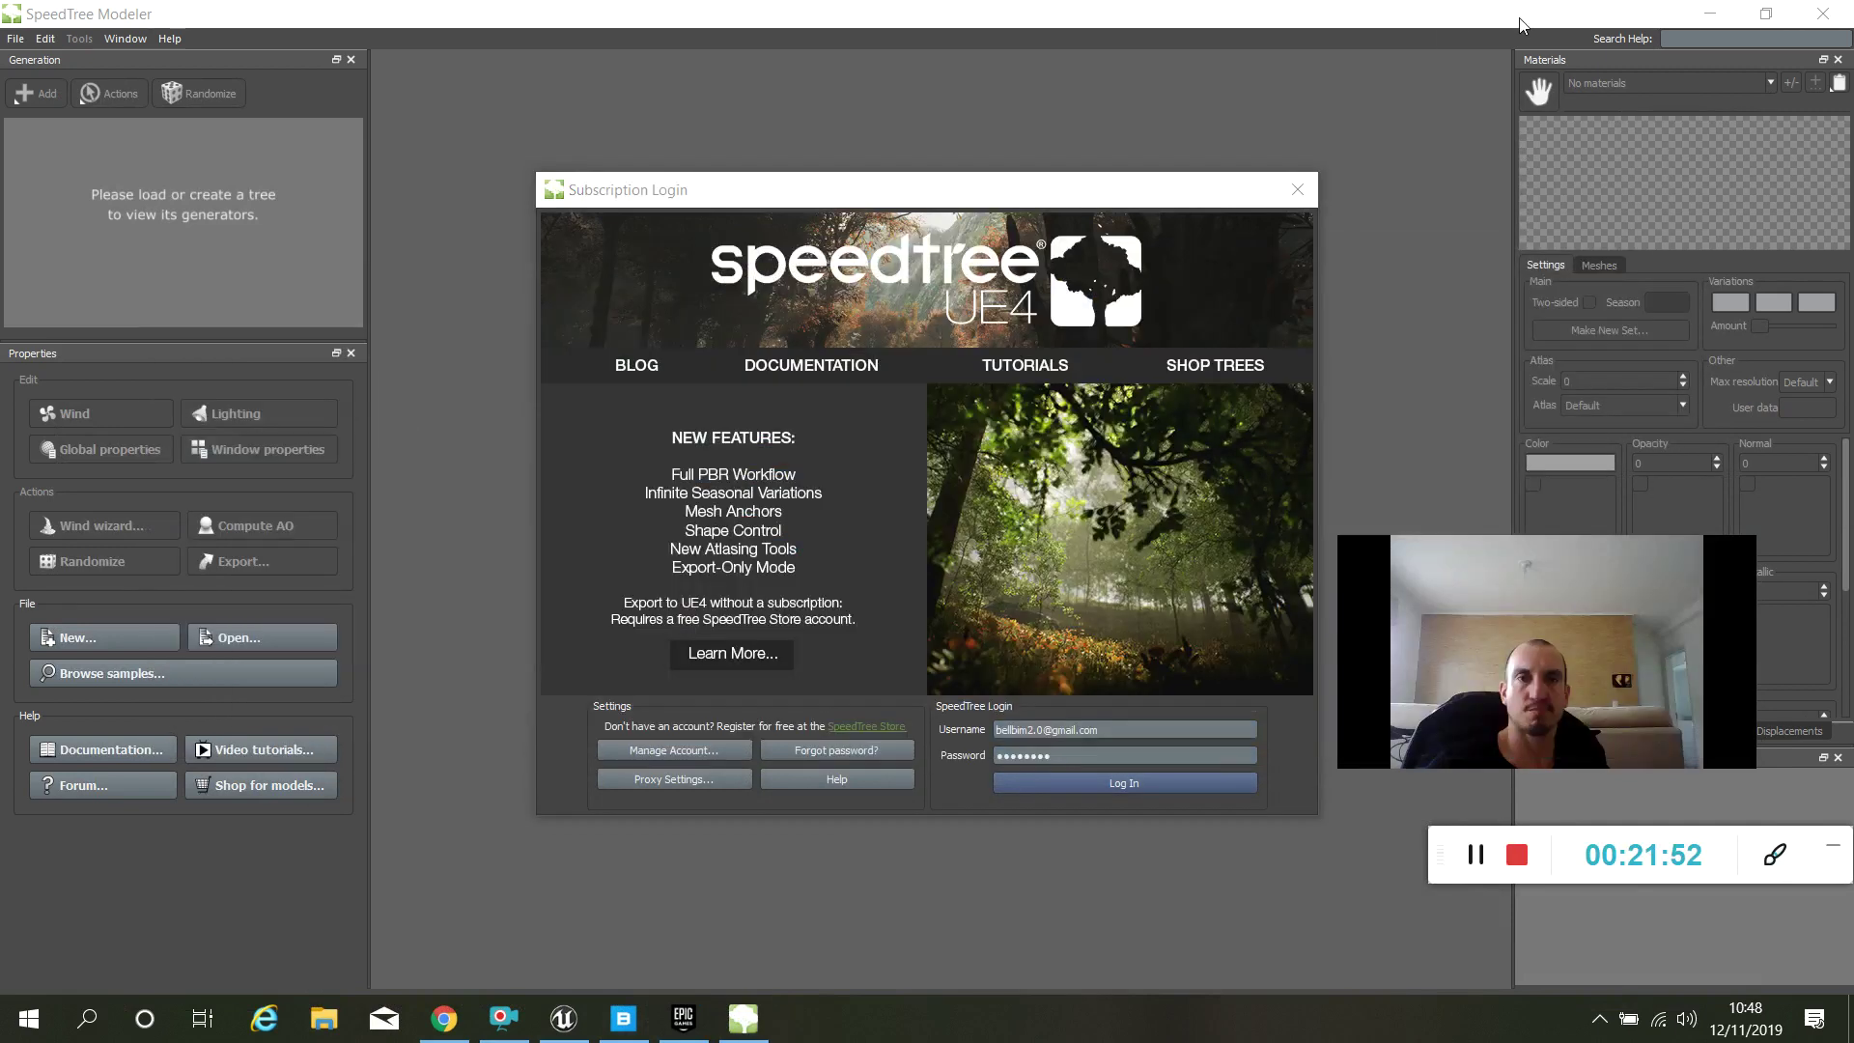
left_click(1717, 14)
left_click(1474, 854)
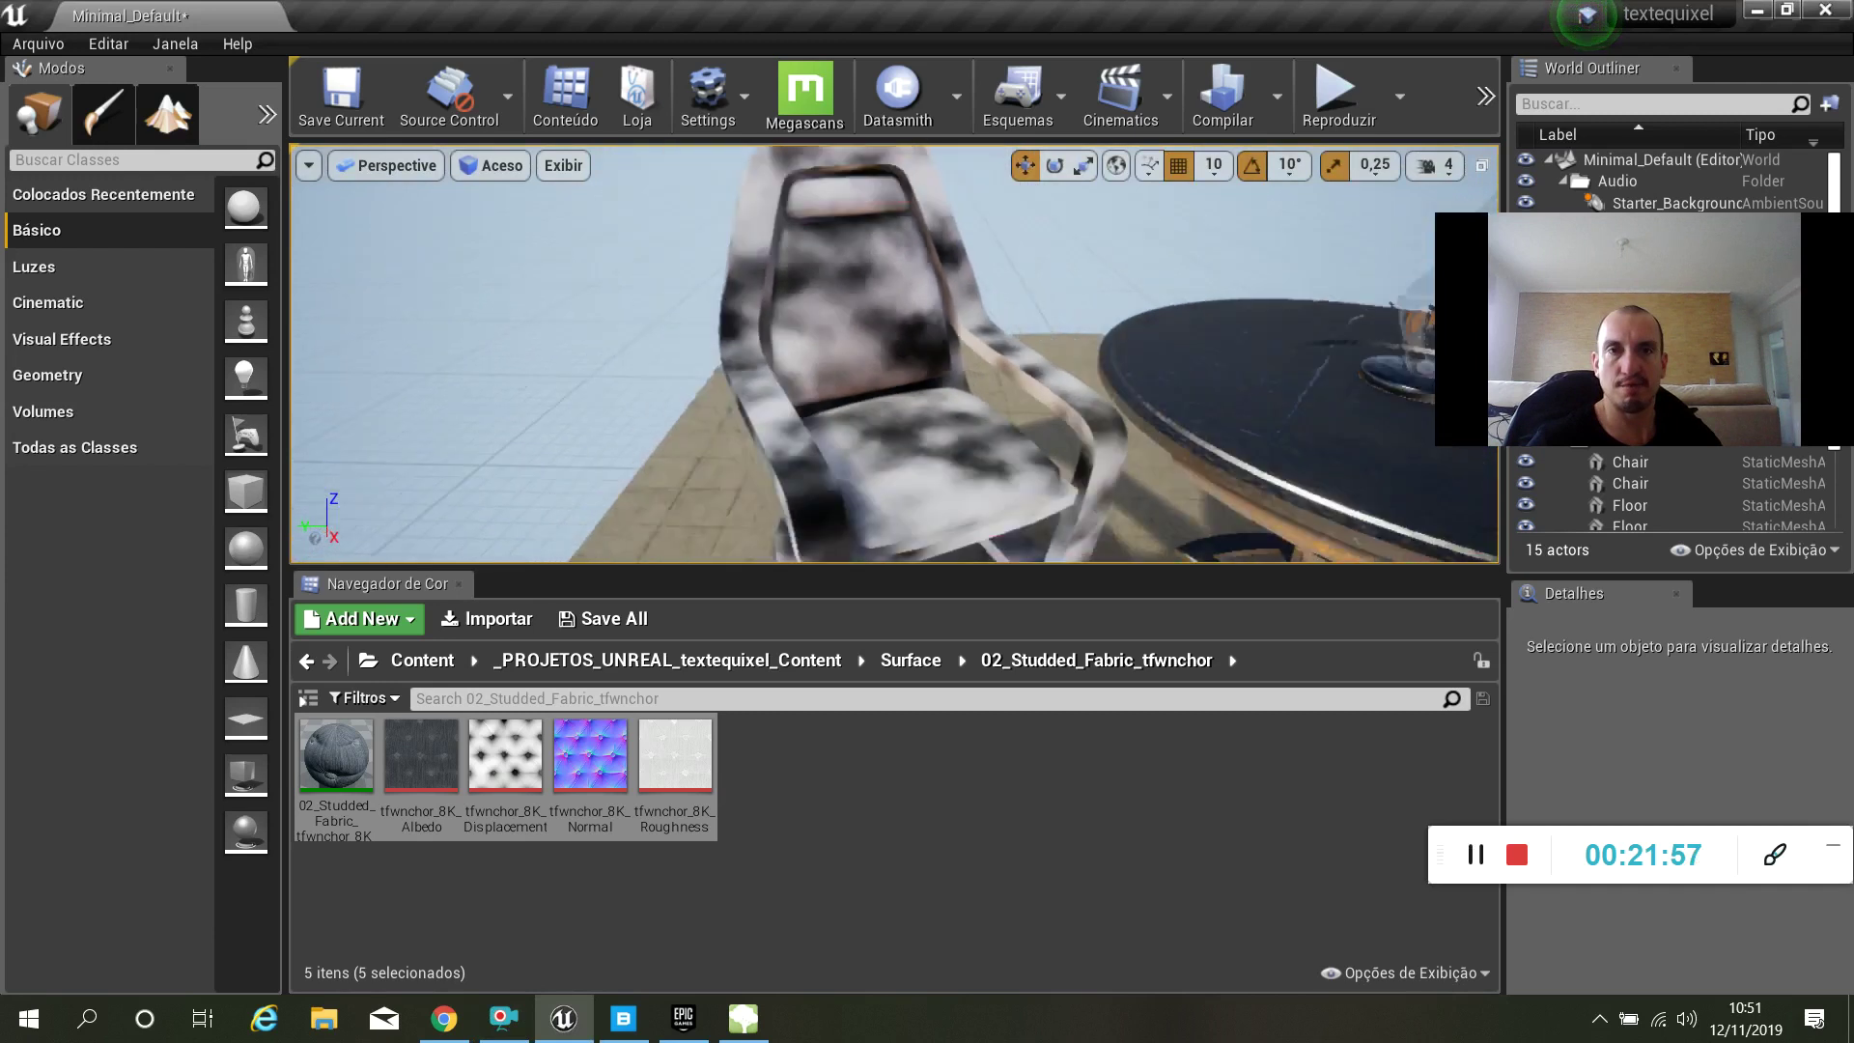
Apply the exported 02_Studded_Fabric material and its selected texture maps to the noise-patterned chair.
left_click_drag(336, 763, 882, 454)
right_click_drag(883, 454, 995, 446)
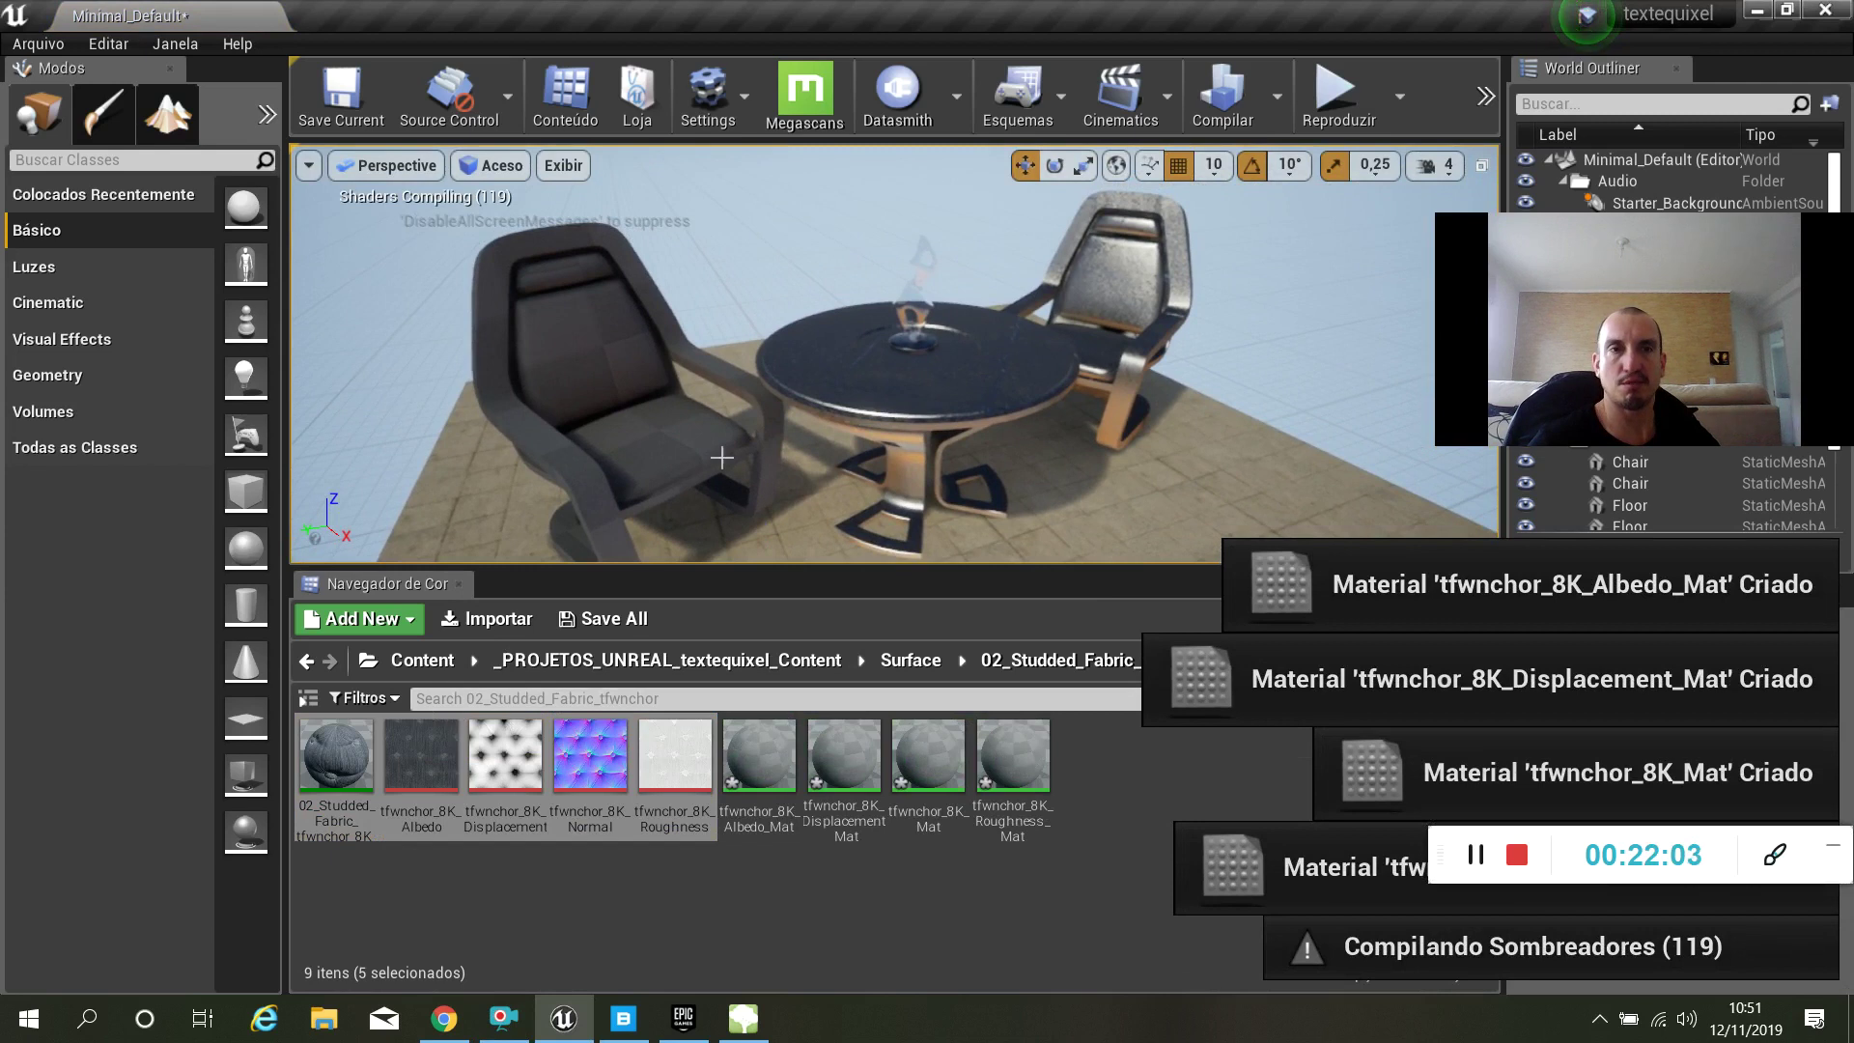
mouse_move(722, 458)
right_mouse_down()
mouse_move(653, 457)
mouse_move(710, 466)
right_mouse_up()
key("w")
left_click_drag(709, 465, 724, 502)
key("s")
right_click_drag(724, 502, 604, 436)
key("w")
Apply the selected Studded Fabric assets to the furniture twice more, viewing the scene from different sides.
left_click_drag(336, 769, 894, 403)
right_click_drag(894, 403, 1019, 349)
key("s")
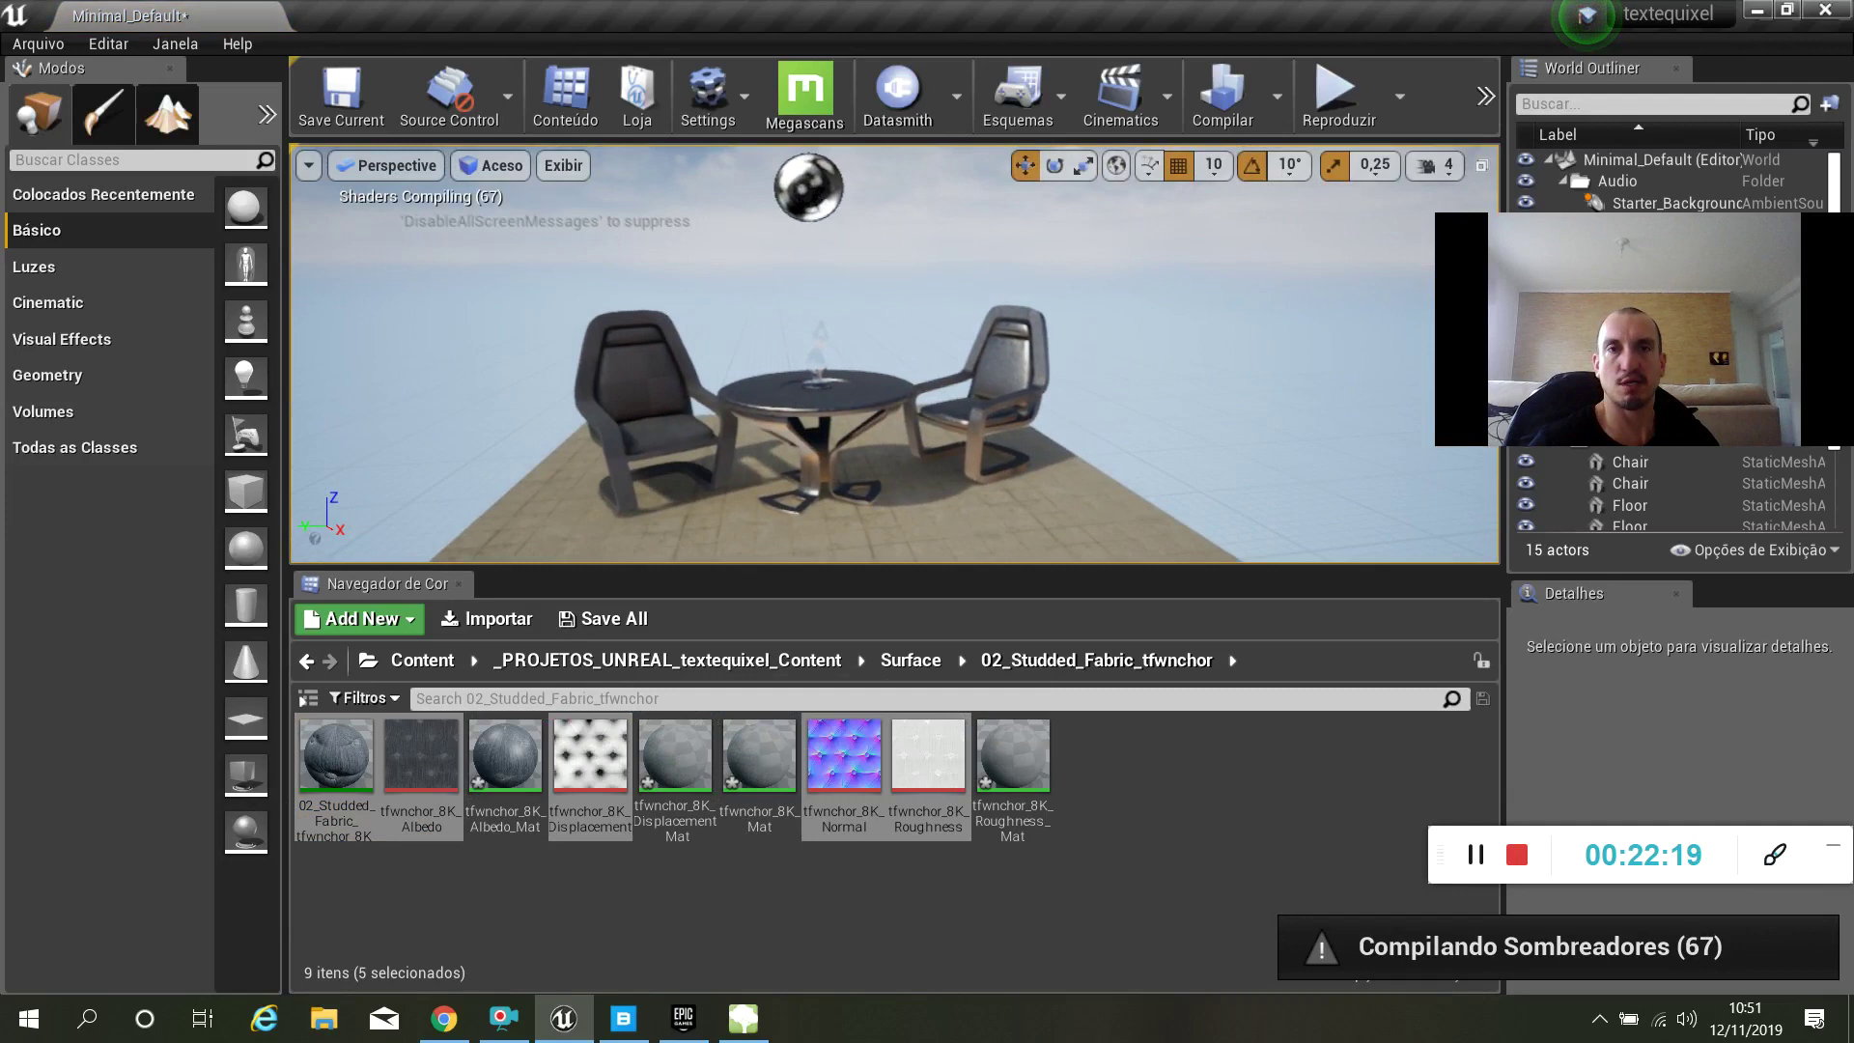
right_click_drag(899, 414, 1385, 376)
left_click_drag(354, 777, 873, 393)
mouse_move(873, 392)
right_mouse_down()
mouse_move(874, 333)
mouse_move(866, 391)
right_mouse_up()
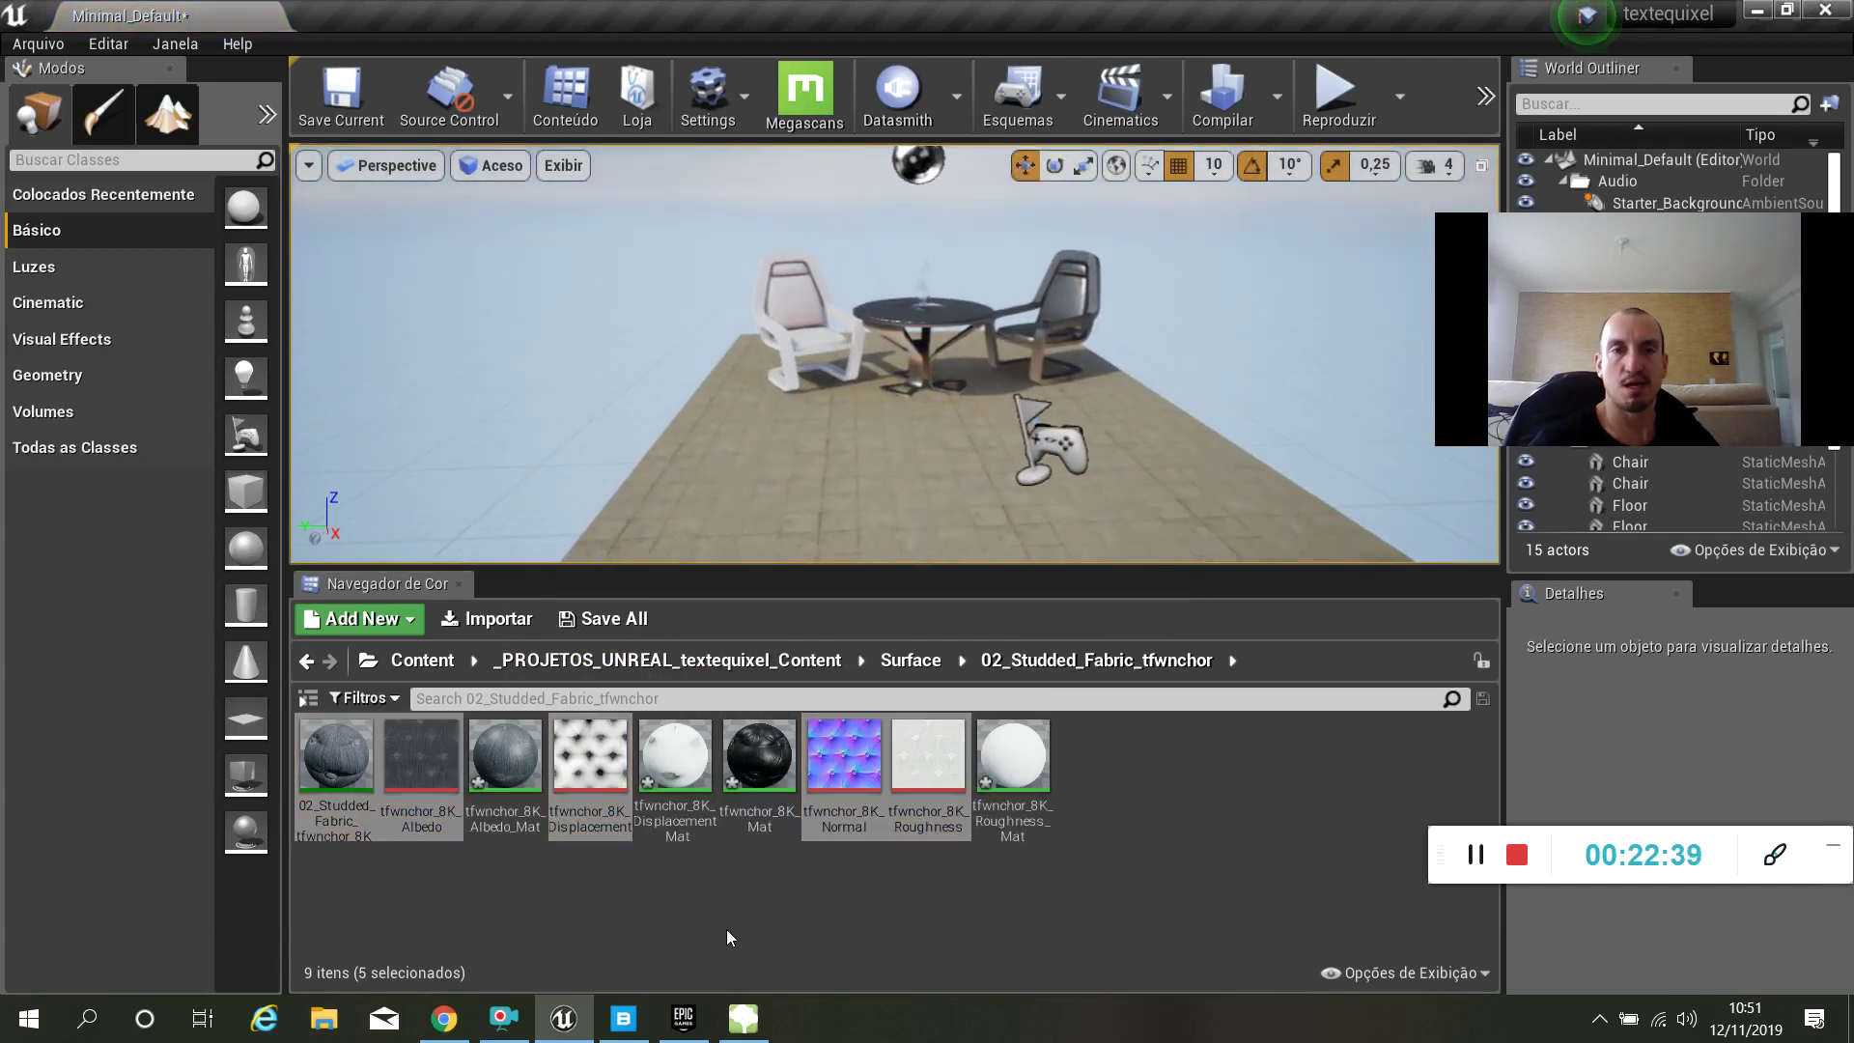
Look over the owned Megascans collections on the Unreal Marketplace page in Chrome and switch to the Epic Games Launcher library.
left_click(452, 1023)
scroll(772, 589, "up", 6)
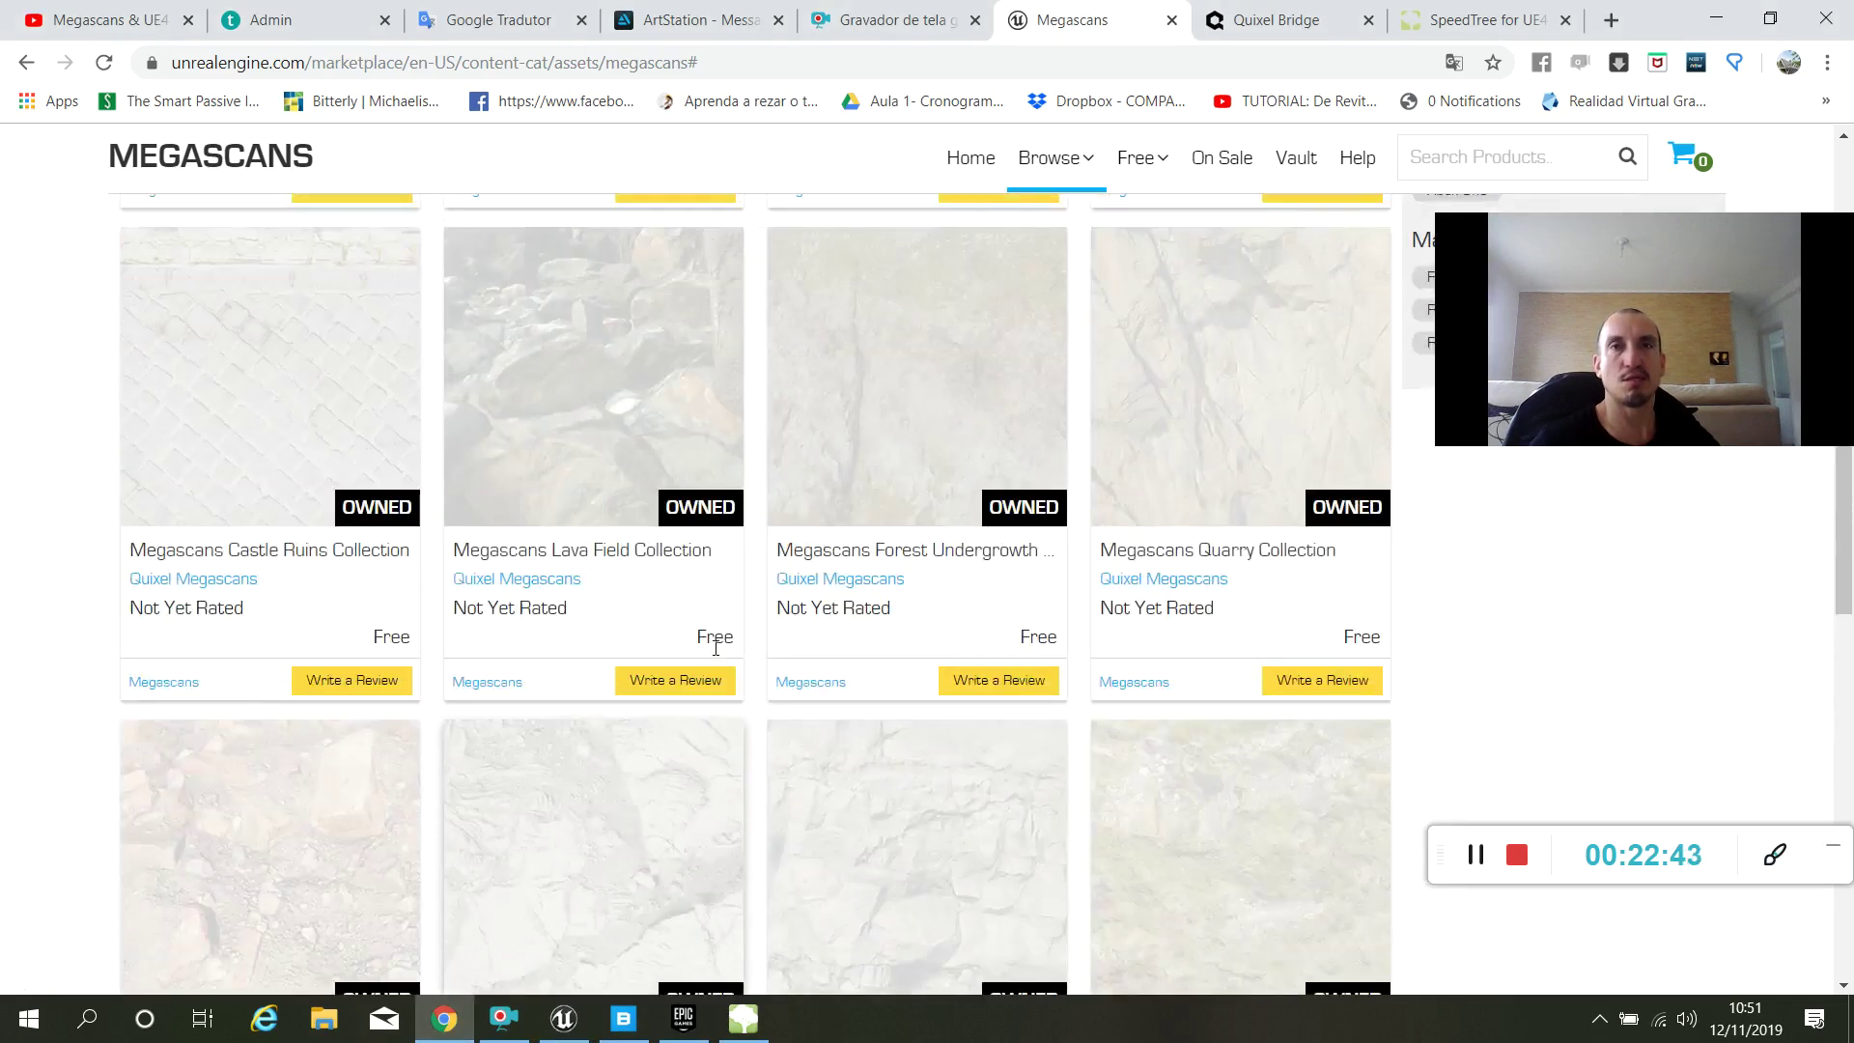
left_click(564, 1020)
left_click(700, 1031)
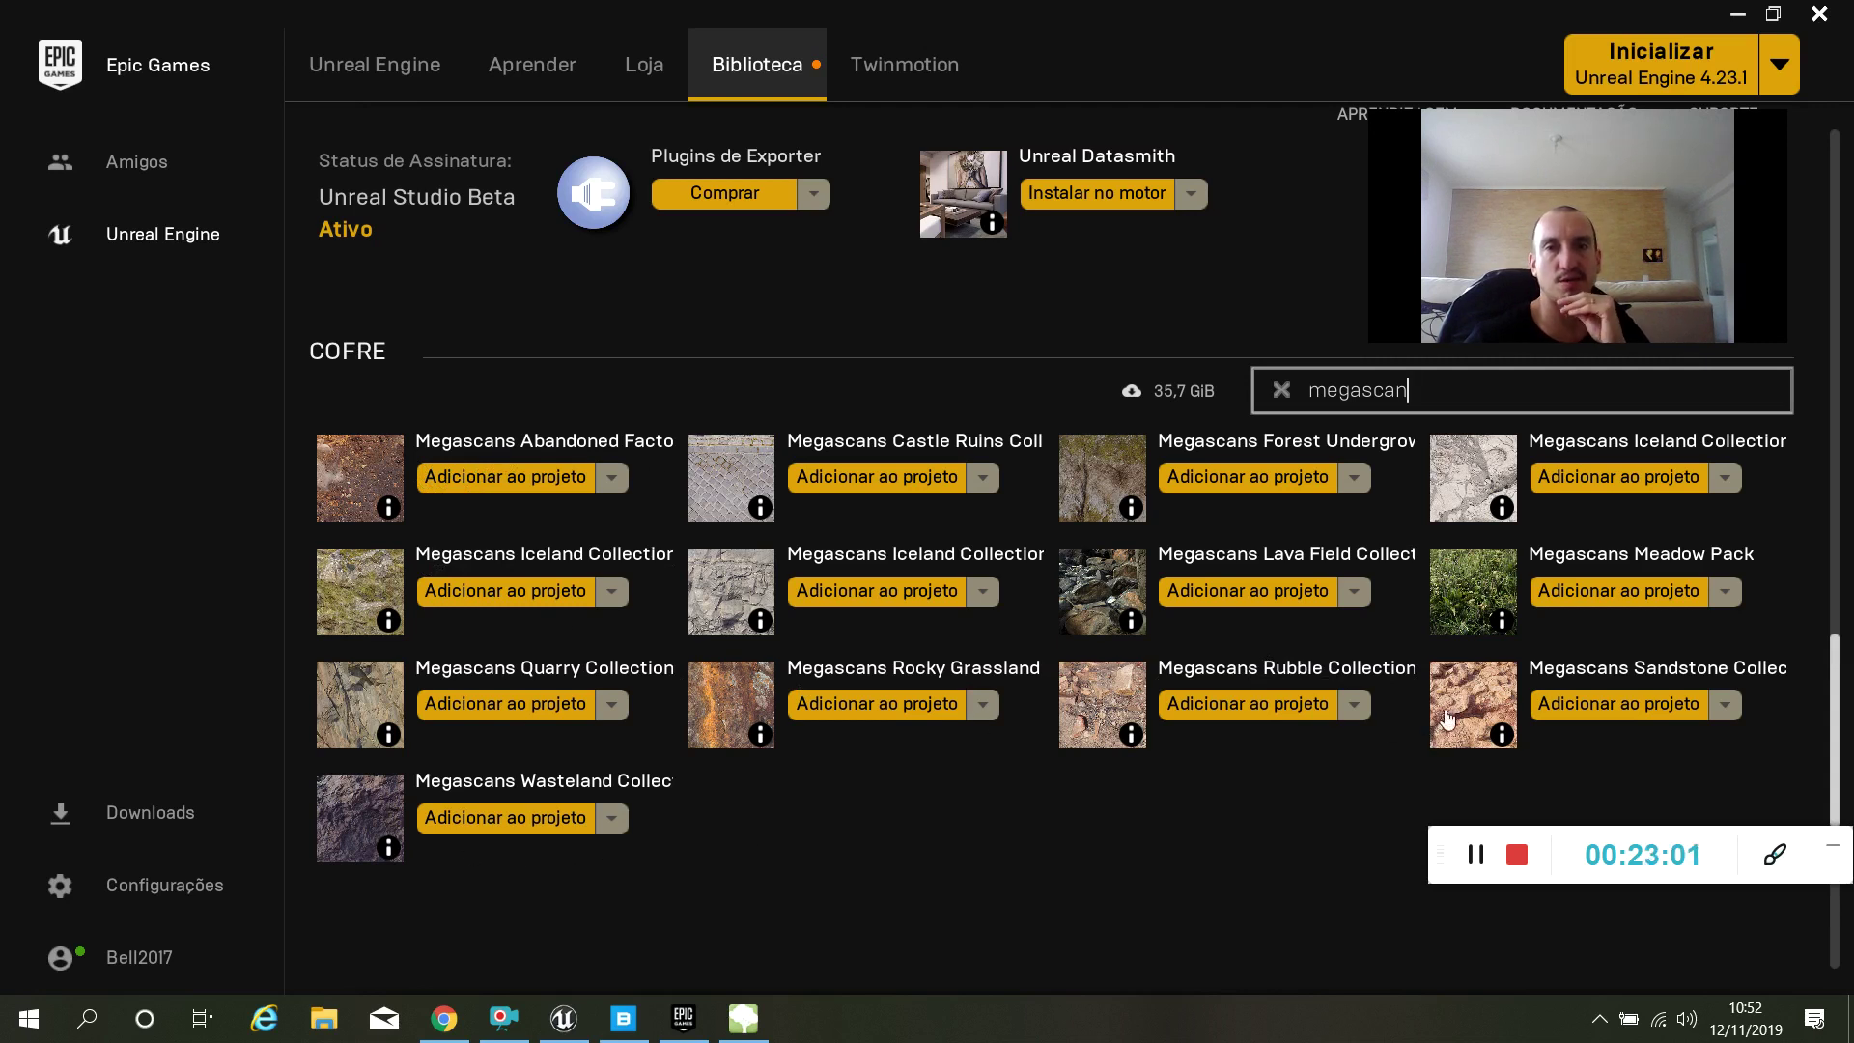
left_click(1598, 706)
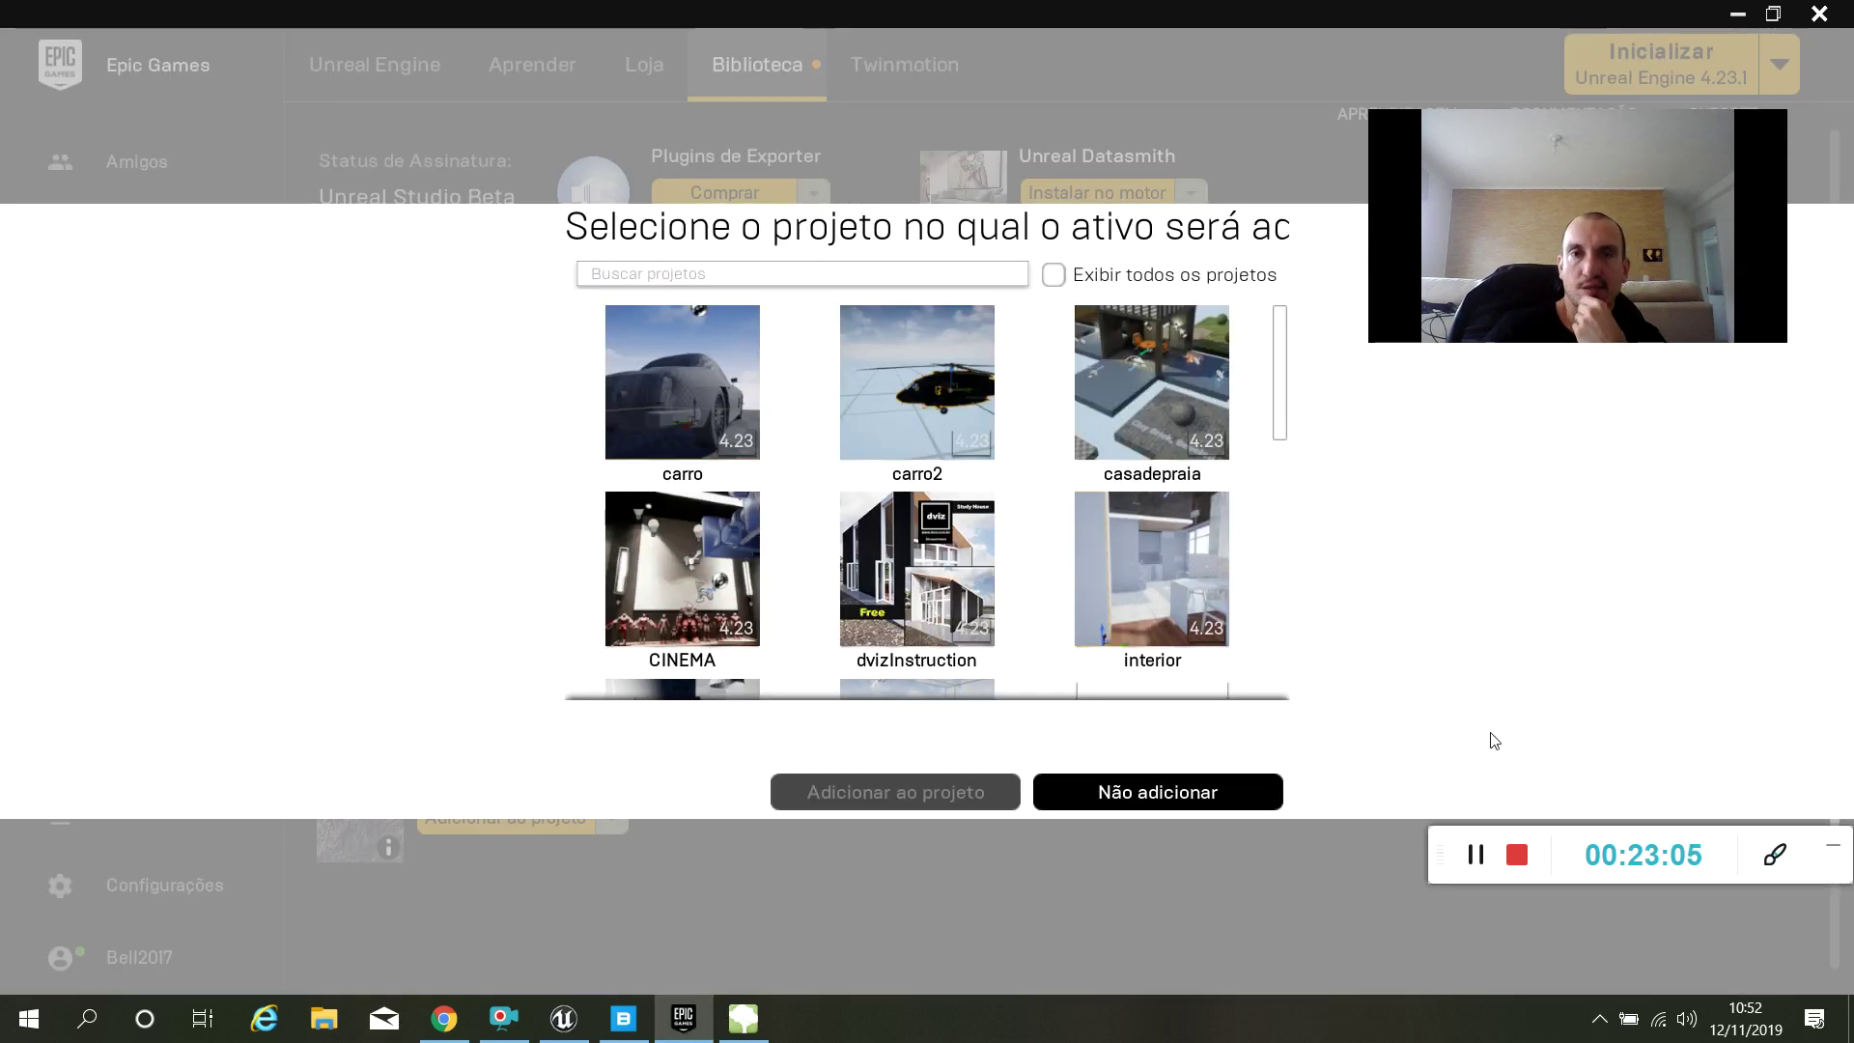
scroll(898, 442, "down", 2)
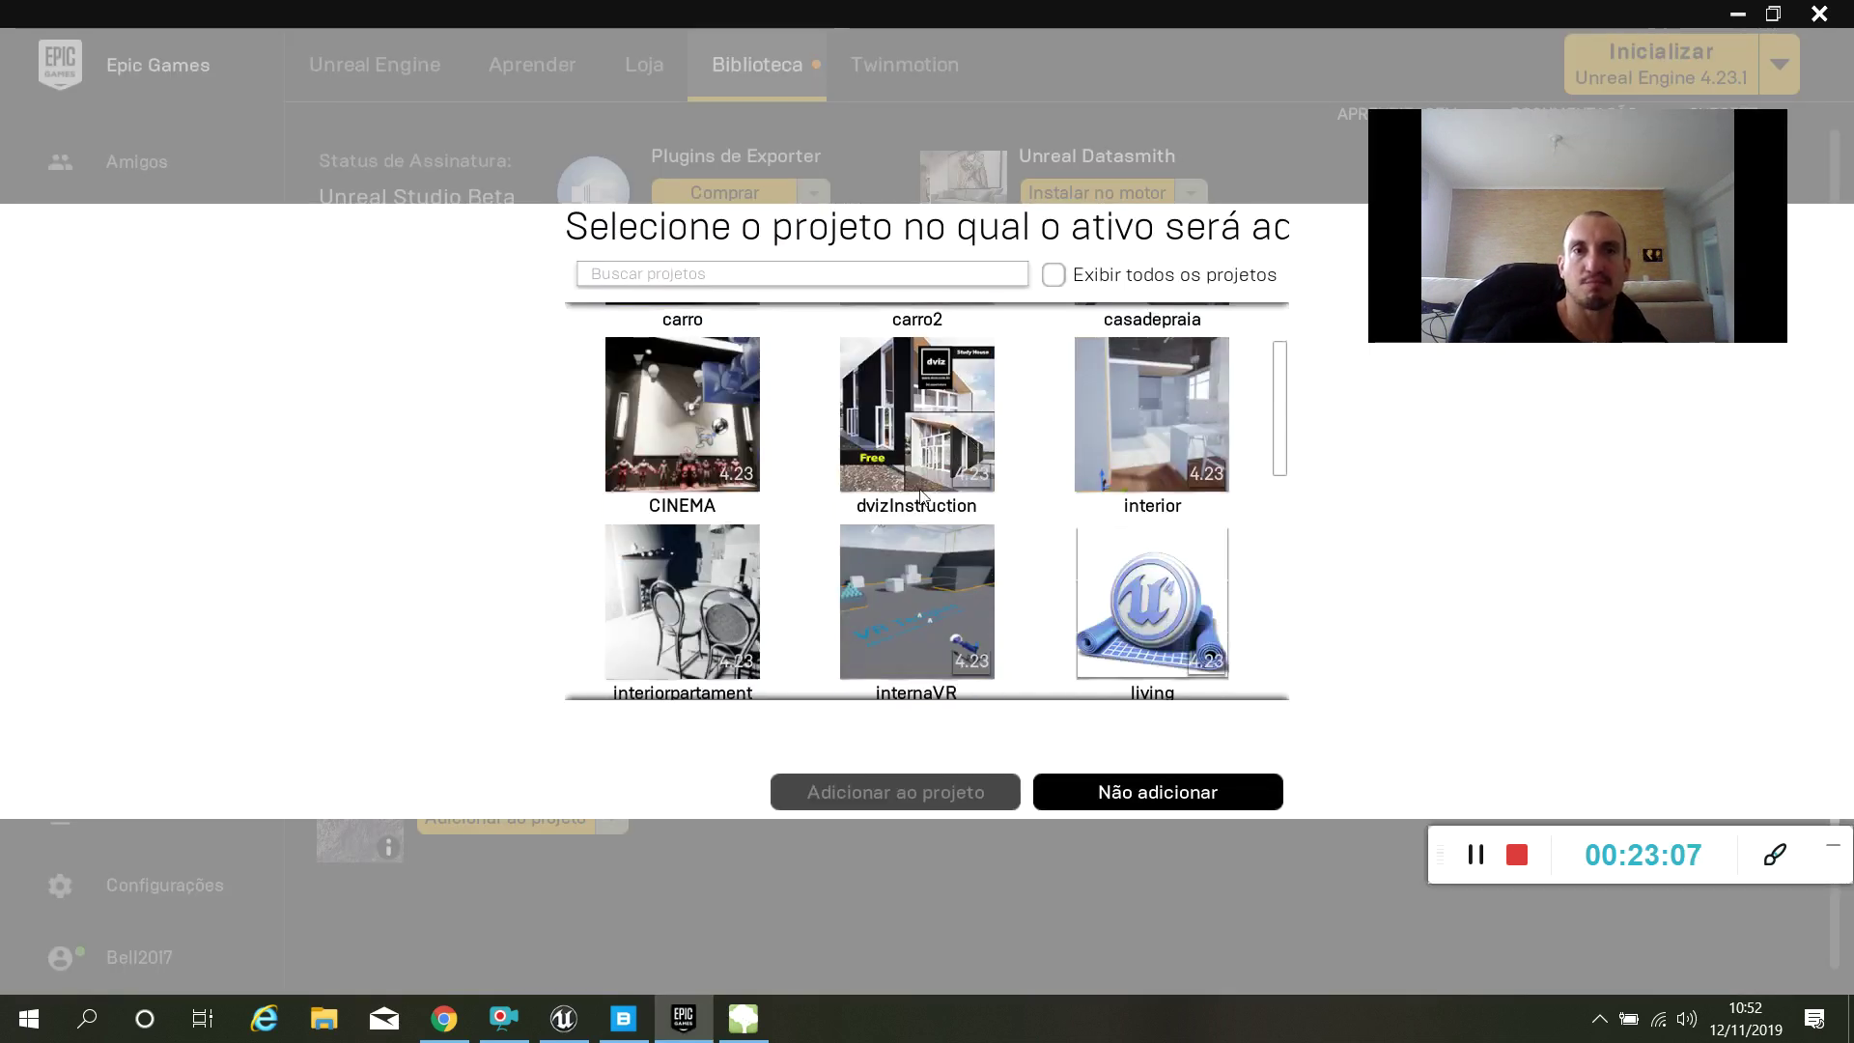
scroll(920, 495, "up", 1)
scroll(926, 502, "down", 10)
scroll(953, 529, "down", 3)
scroll(953, 529, "up", 5)
scroll(954, 532, "up", 6)
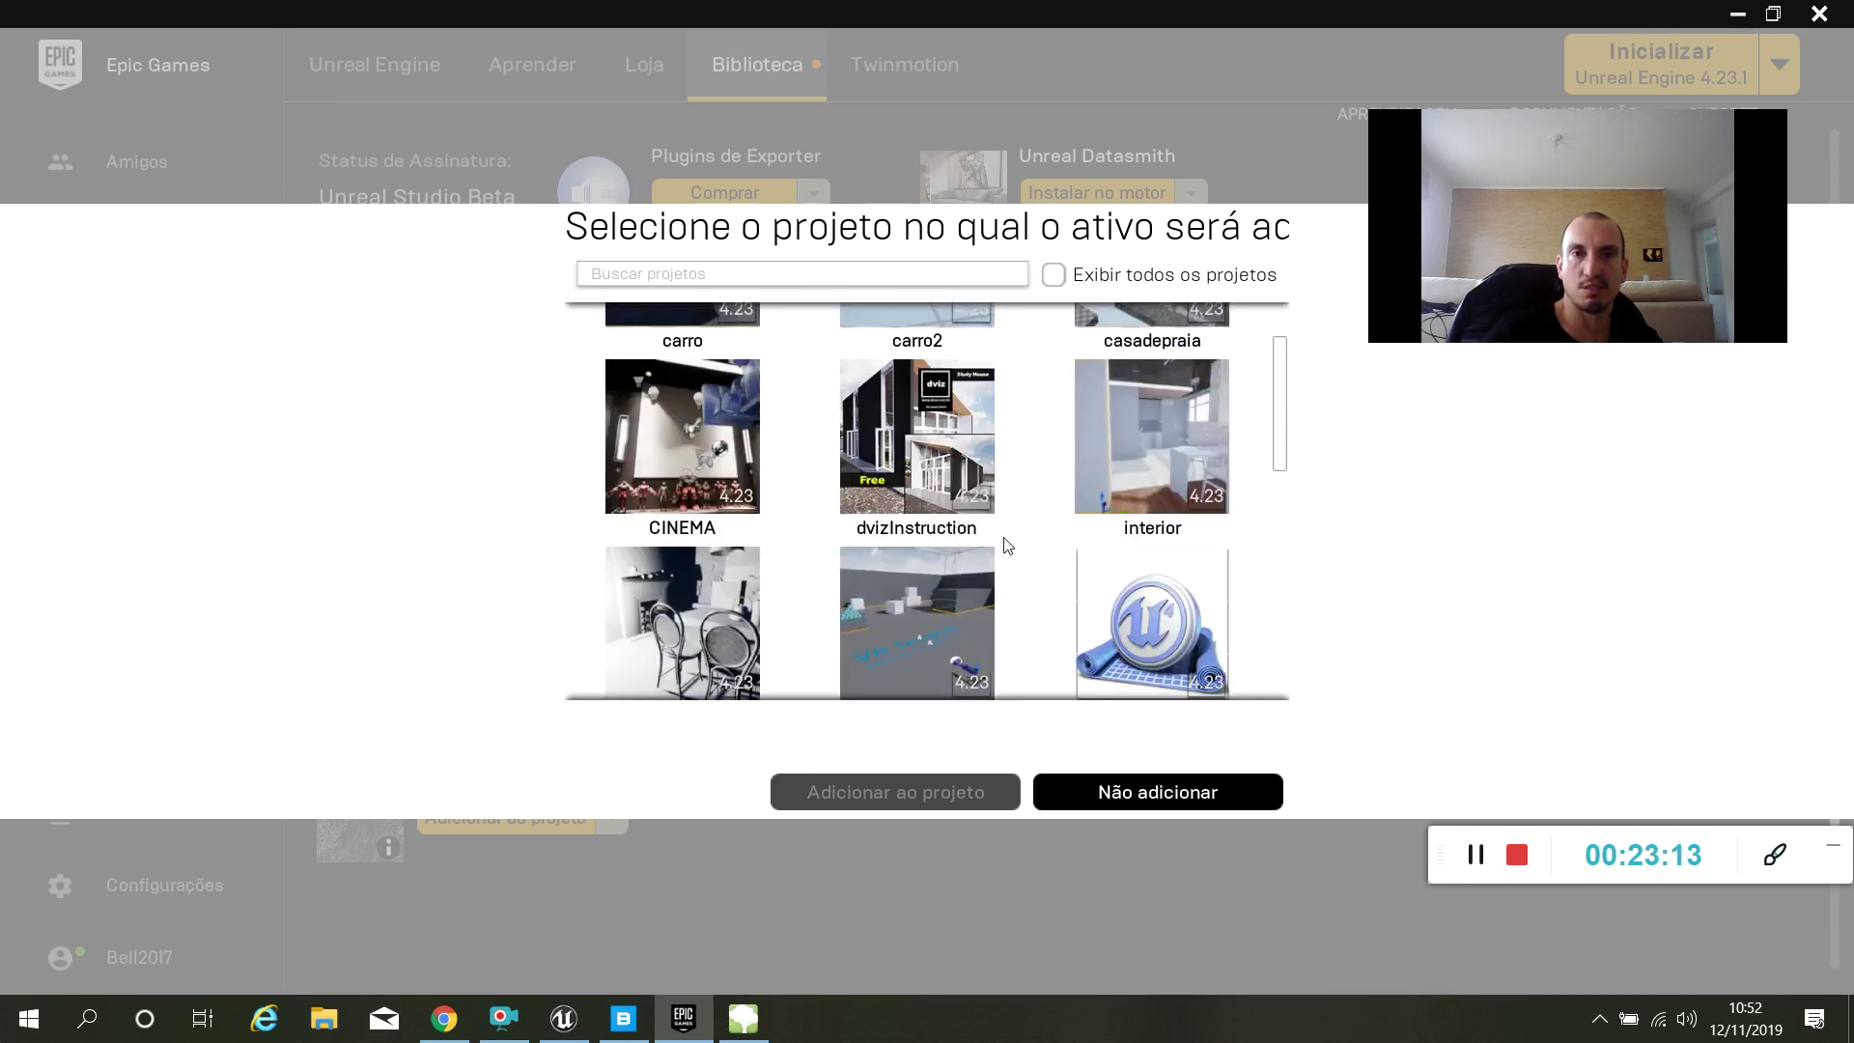
scroll(1007, 546, "up", 1)
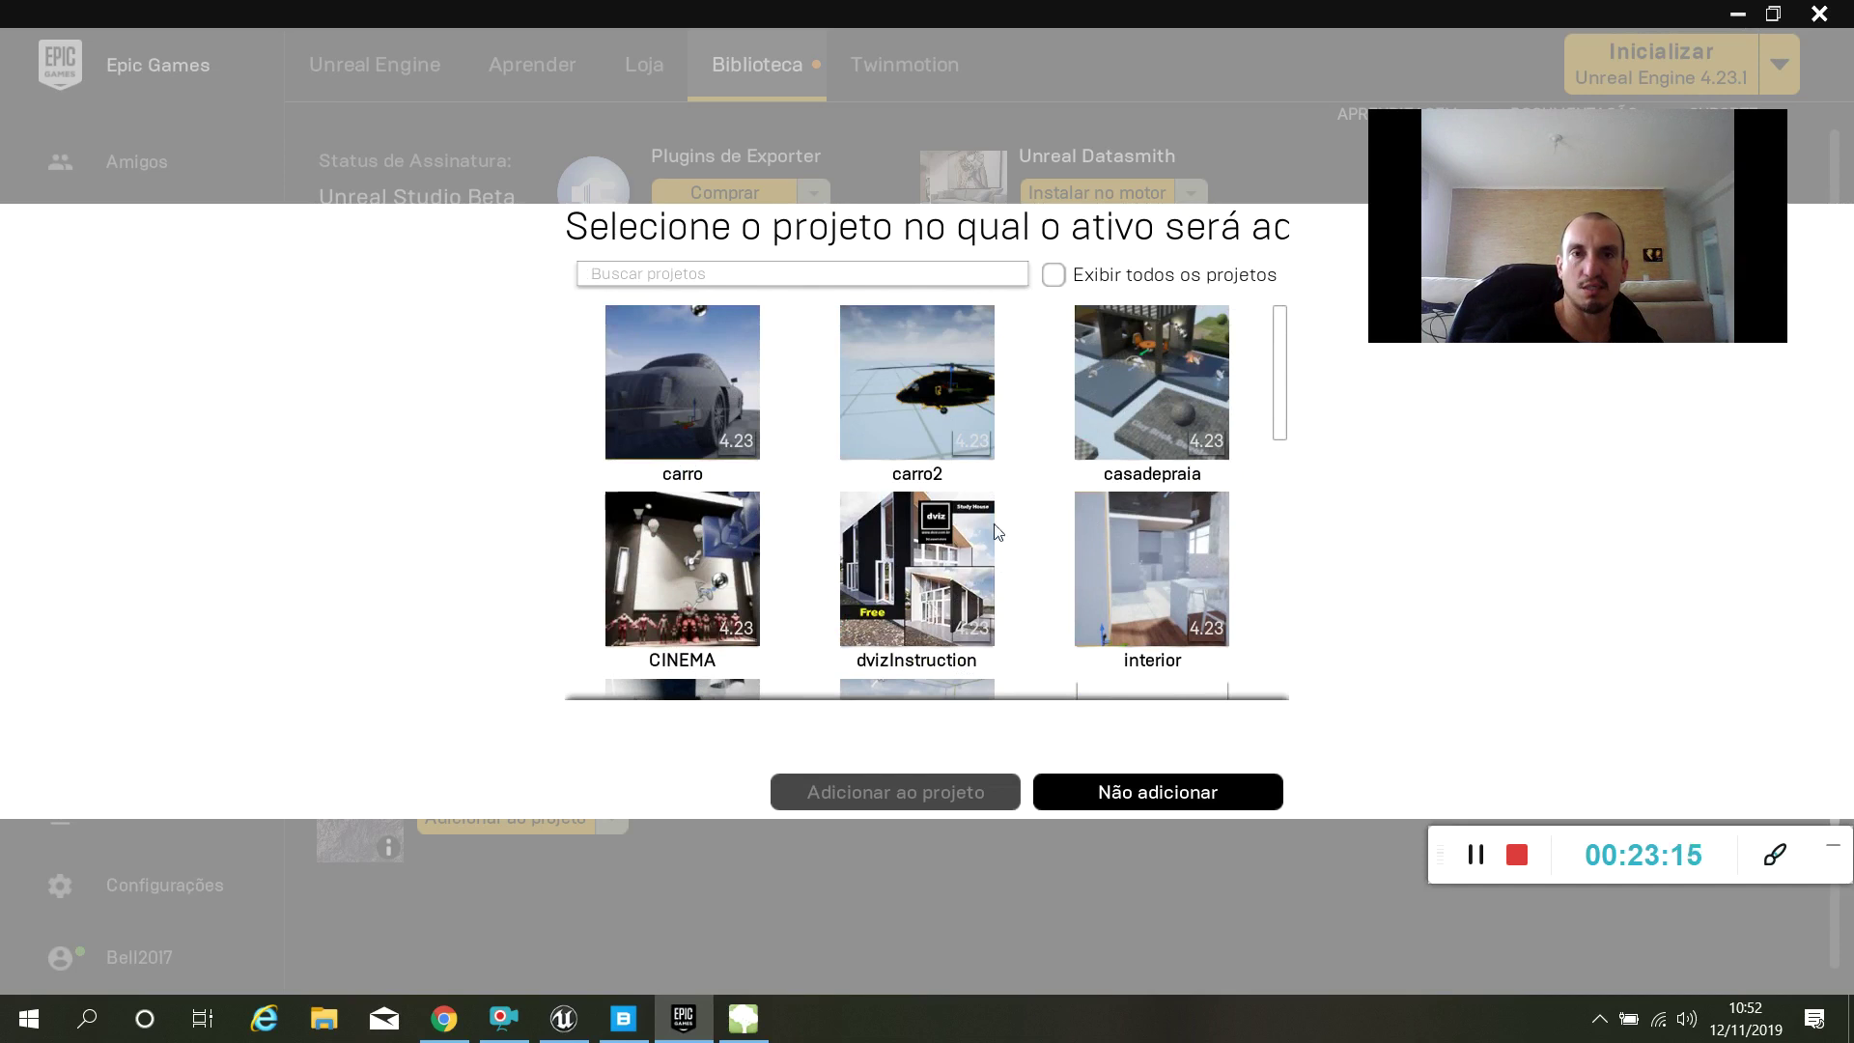
scroll(1002, 570, "down", 3)
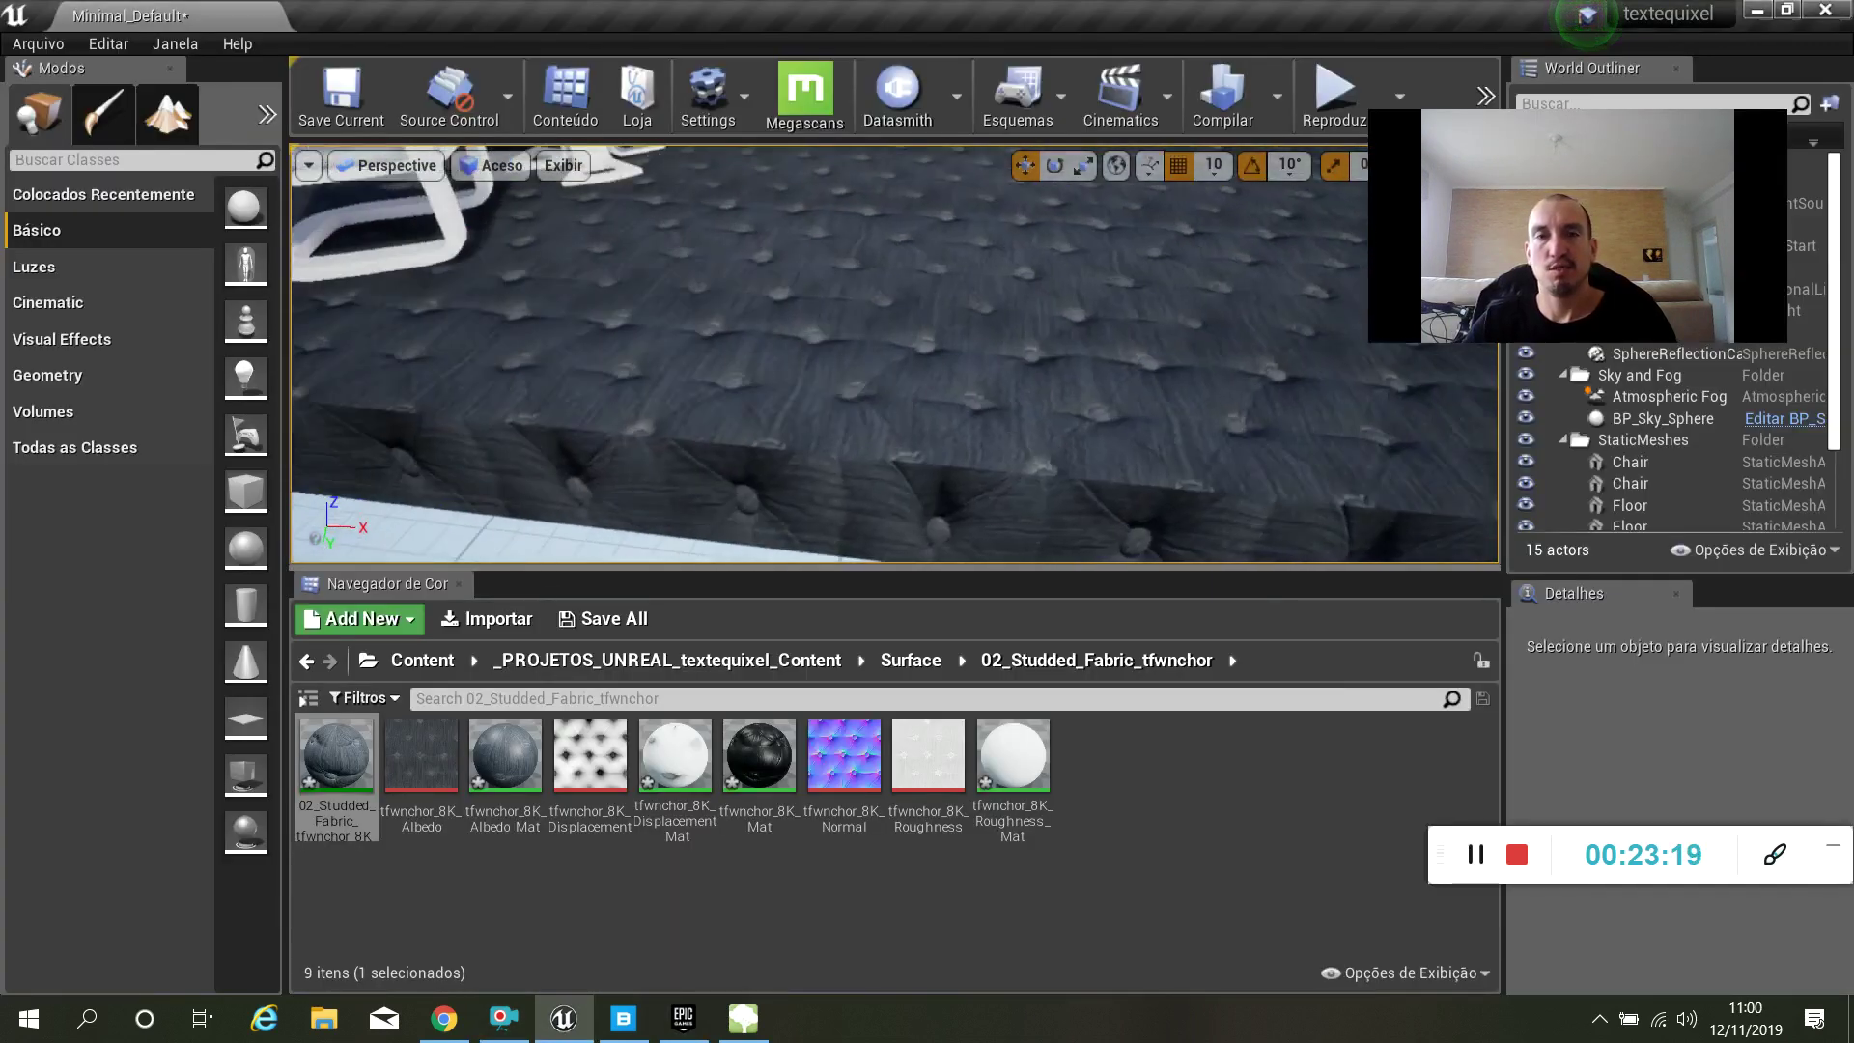
right_click_drag(894, 353, 889, 314)
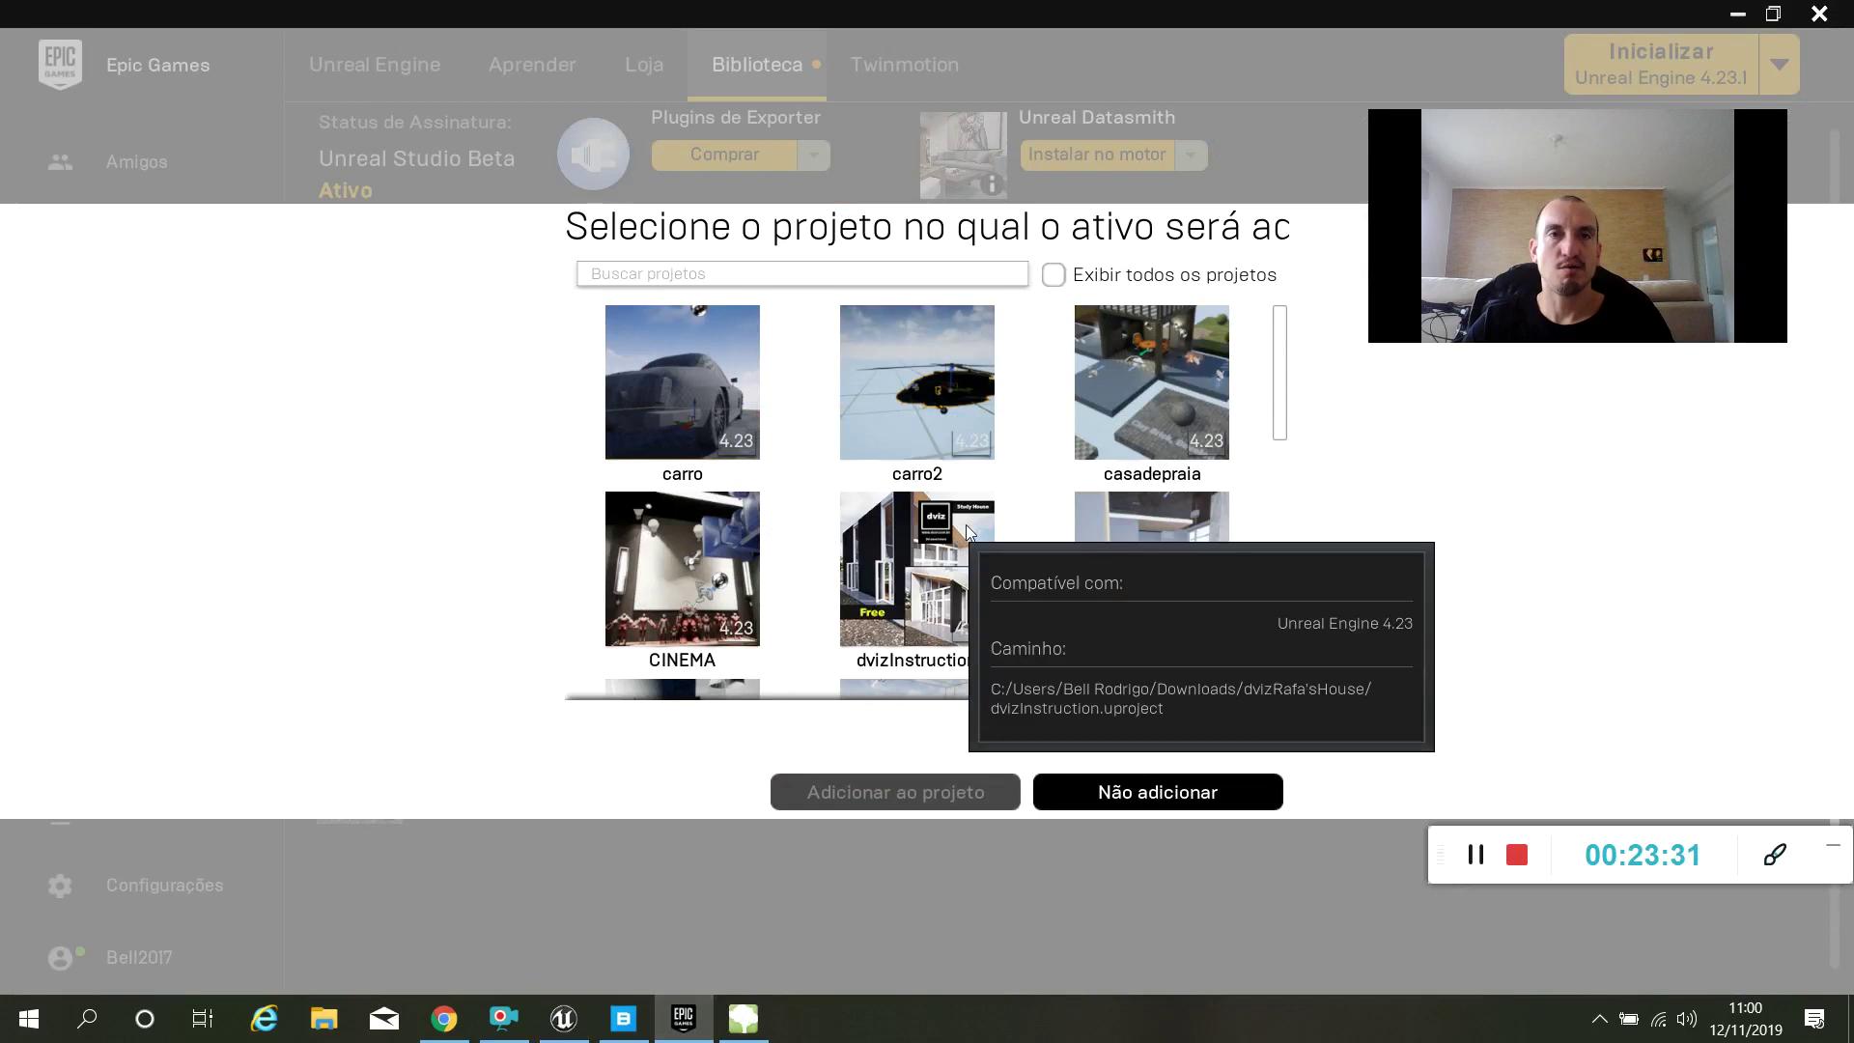
left_click(1188, 791)
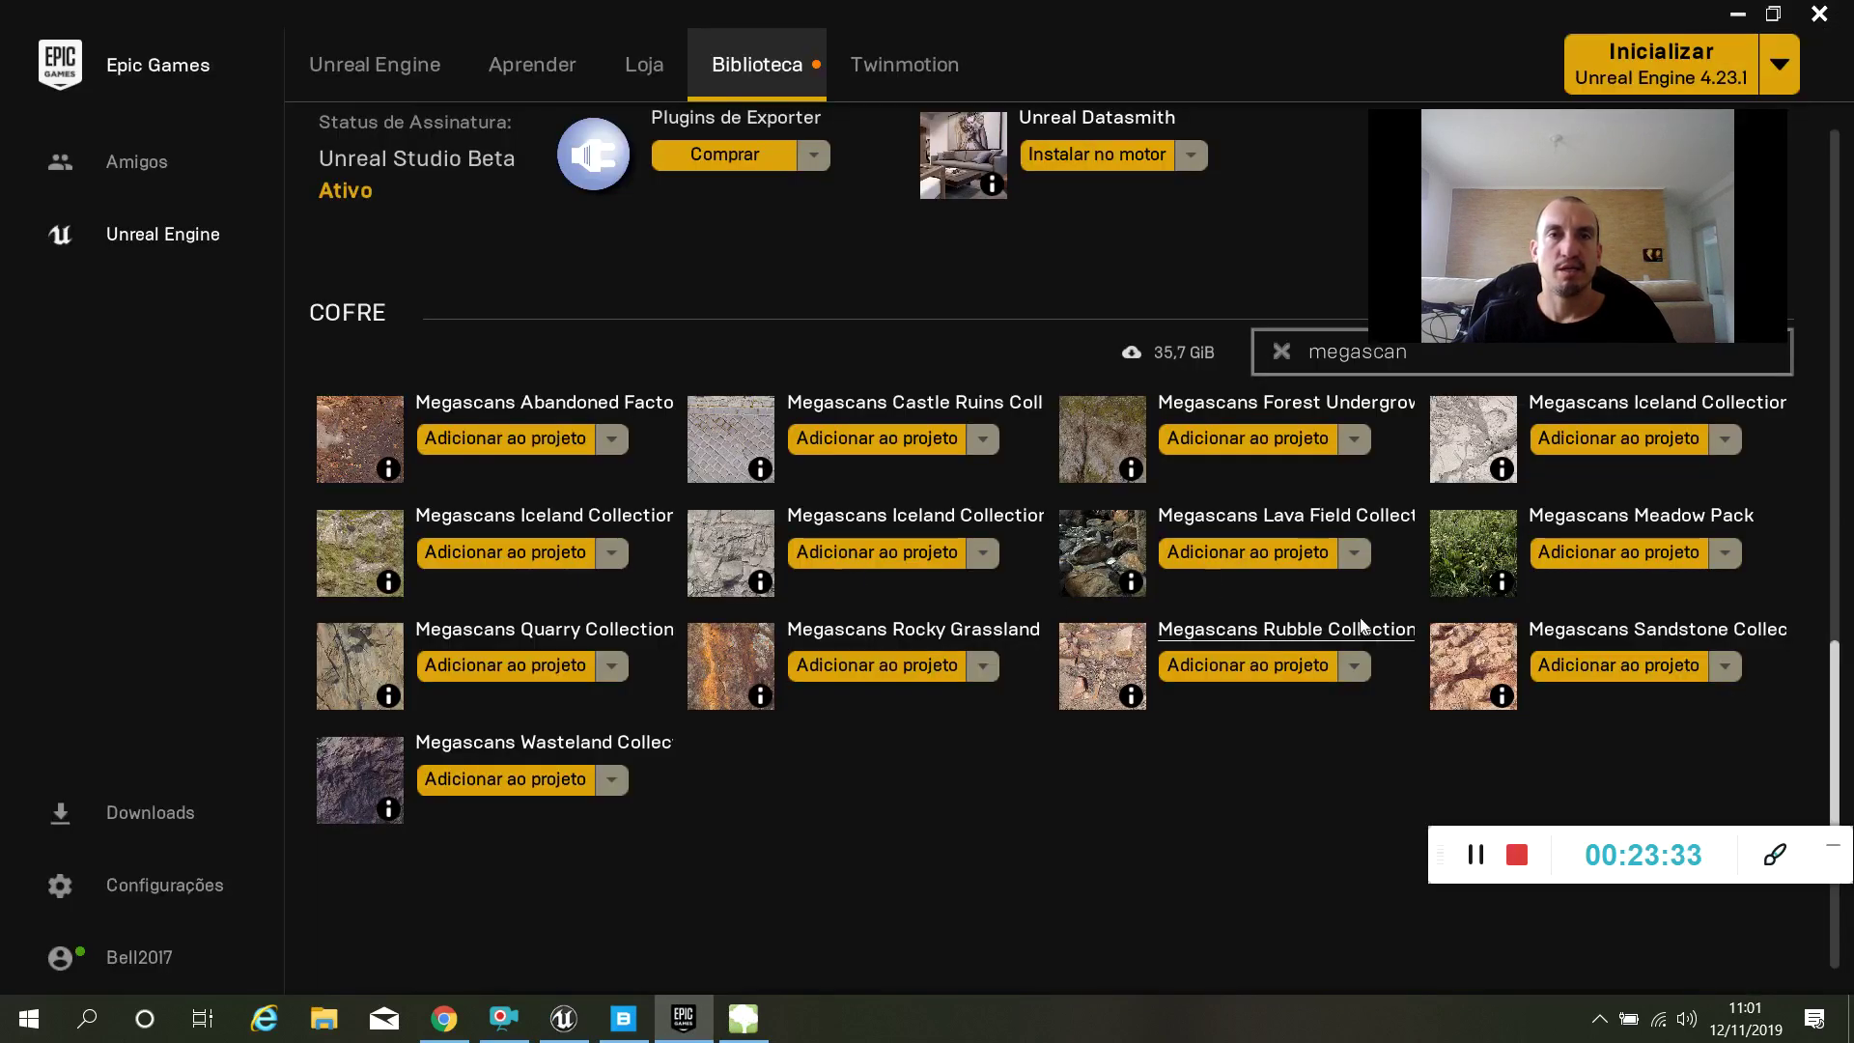
Try to add the Megascans Castle Ruins Collection from the vault to the material project, searching the projects for "mat".
scroll(1151, 695, "up", 1)
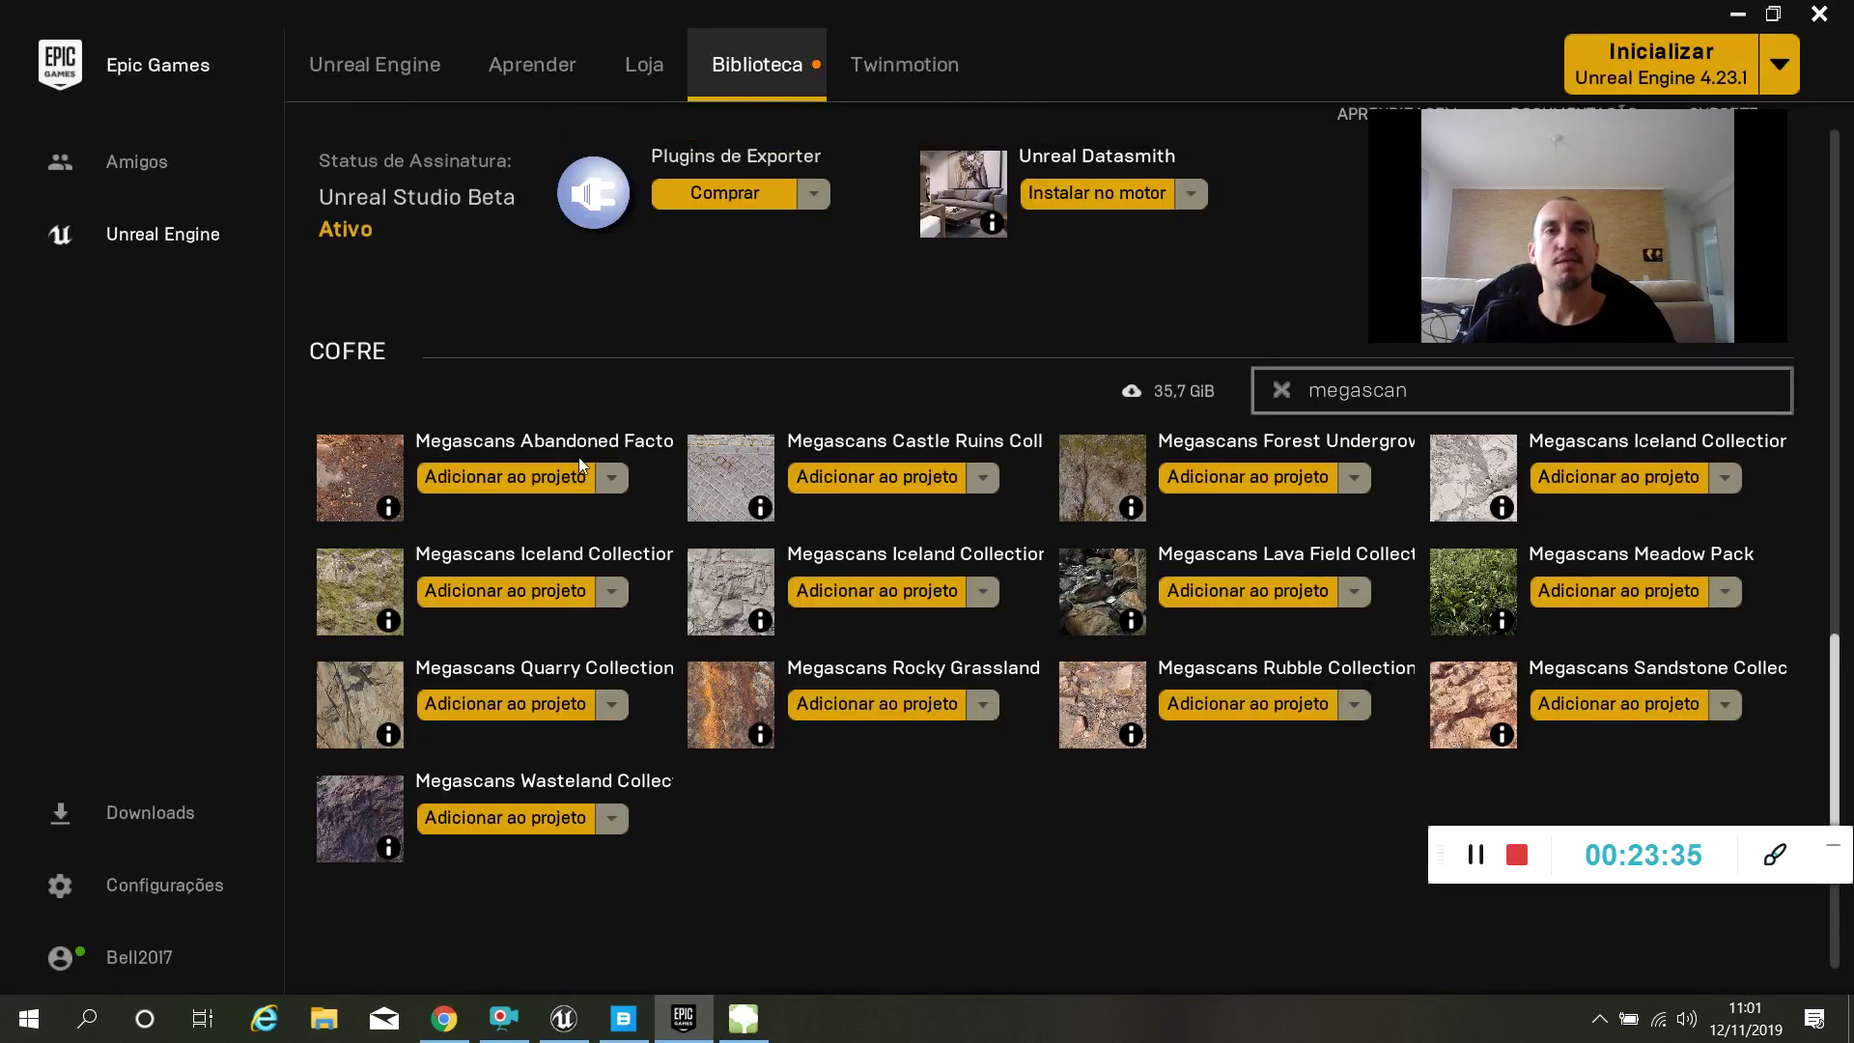
scroll(965, 596, "up", 3)
scroll(966, 599, "up", 2)
scroll(970, 601, "down", 3)
left_click_drag(1308, 507, 1369, 508)
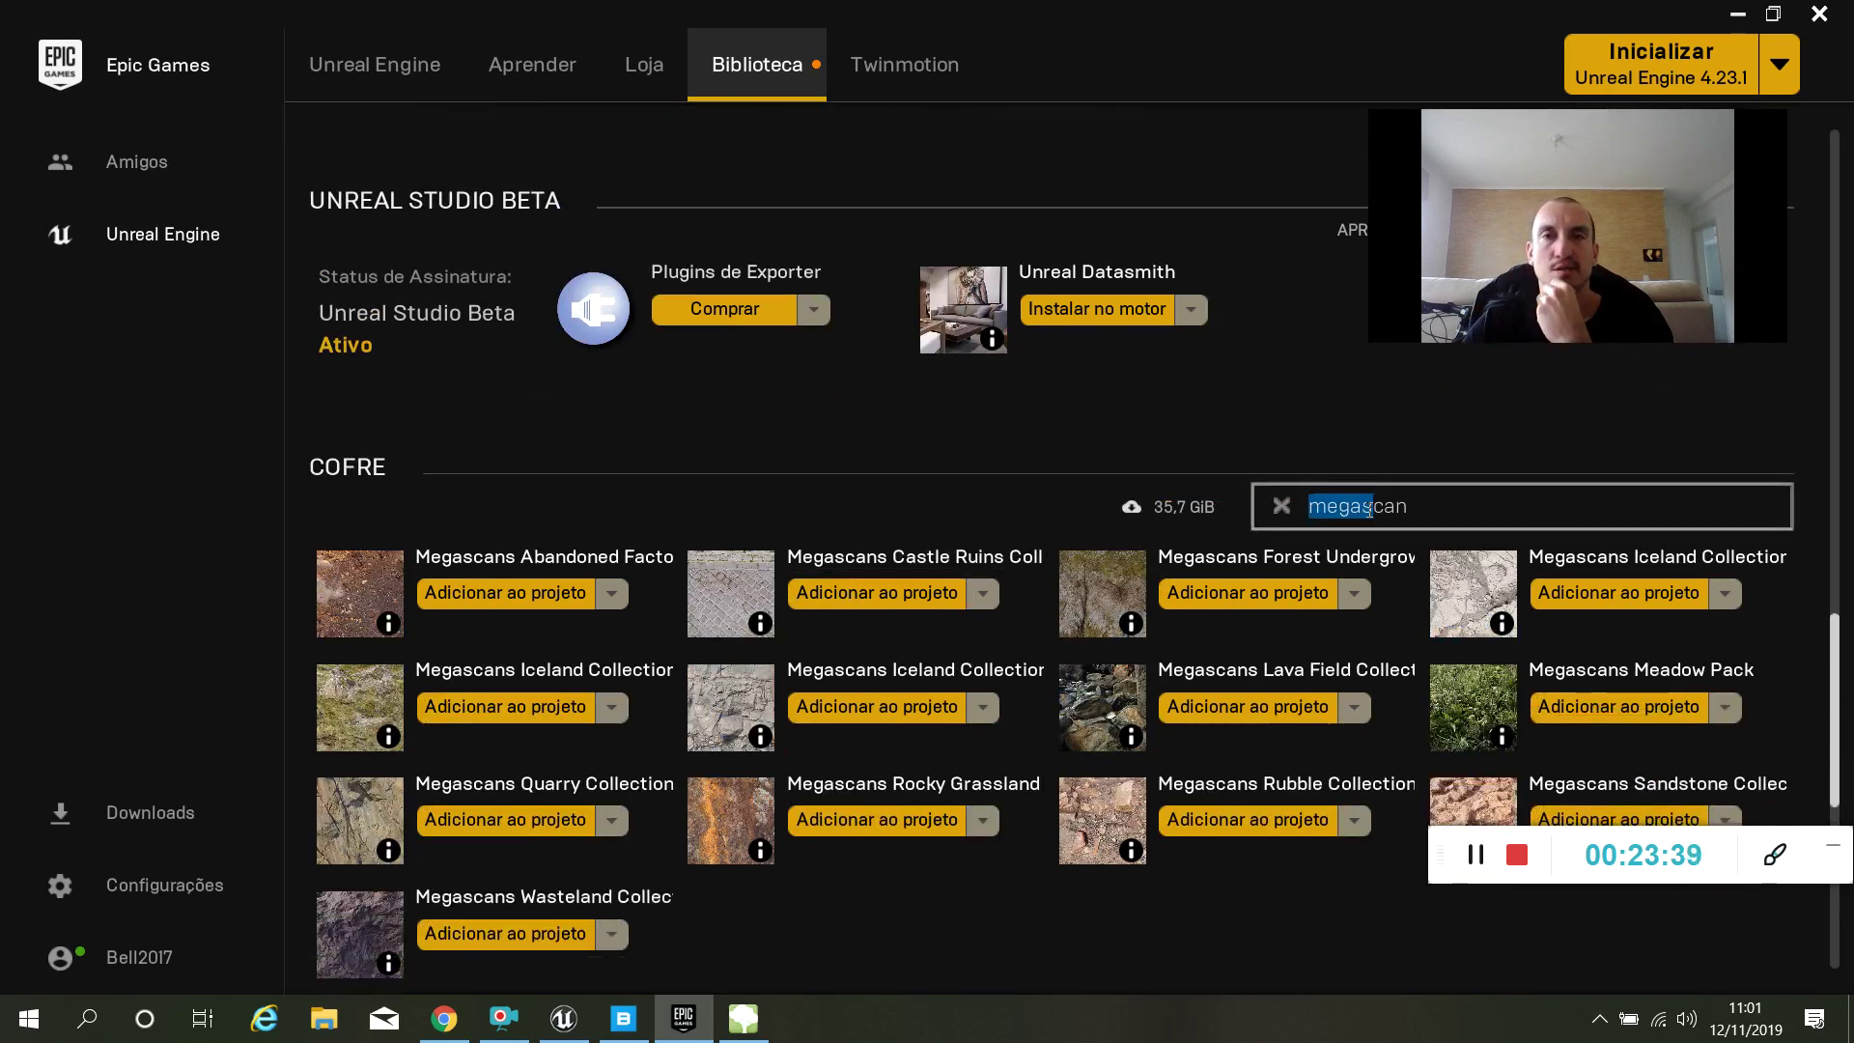
left_click(1458, 512)
scroll(926, 845, "down", 1)
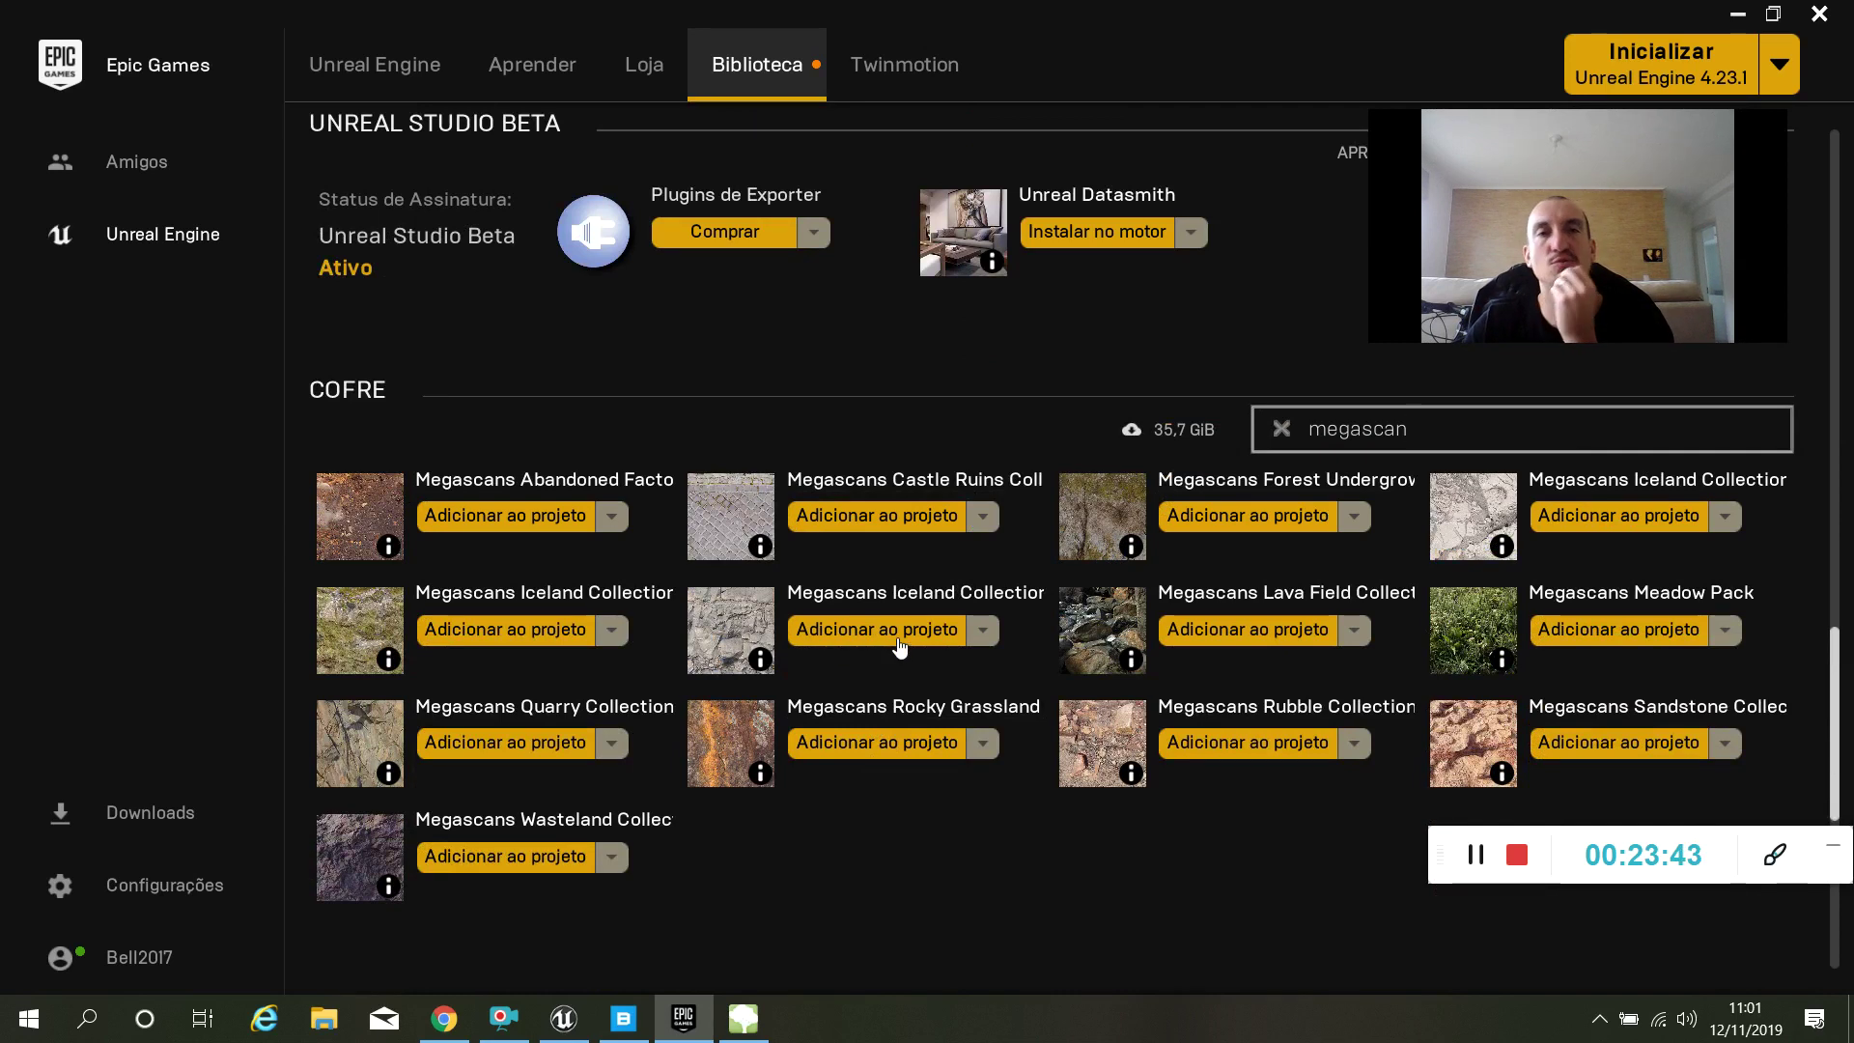
left_click(877, 521)
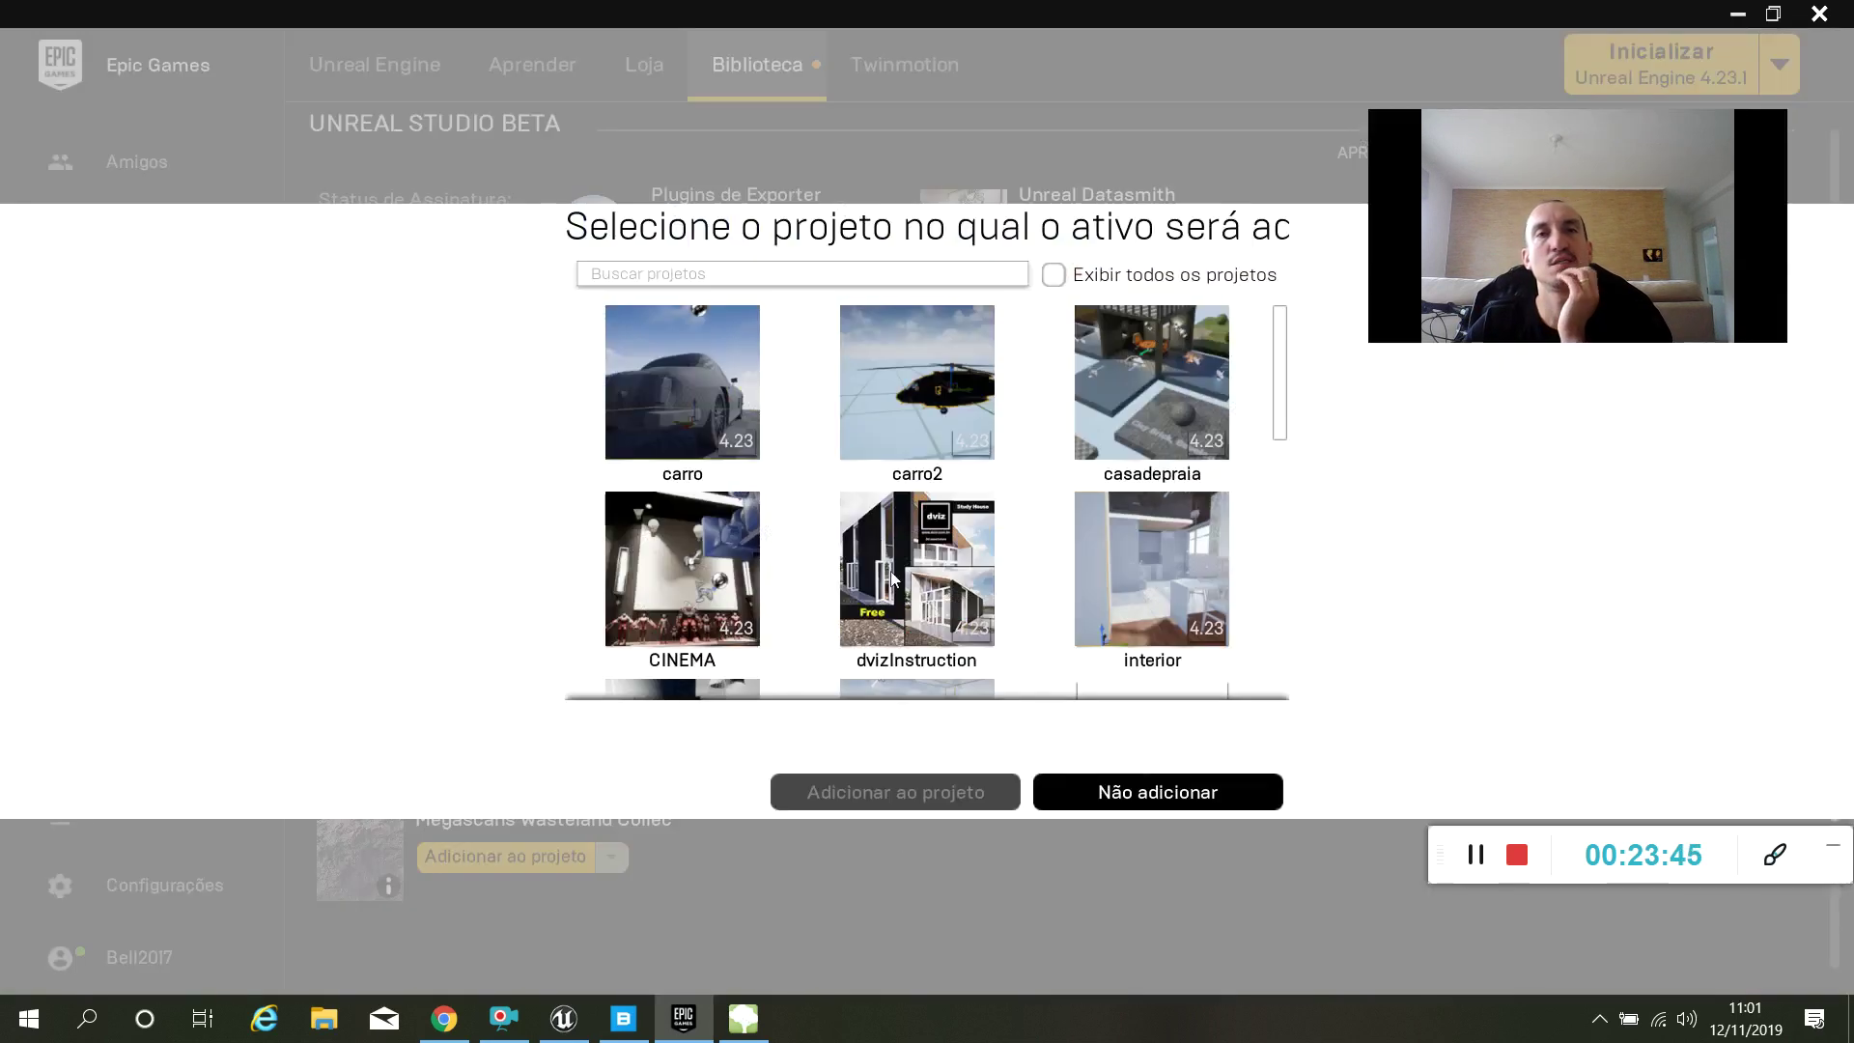
scroll(1278, 365, "down", 8)
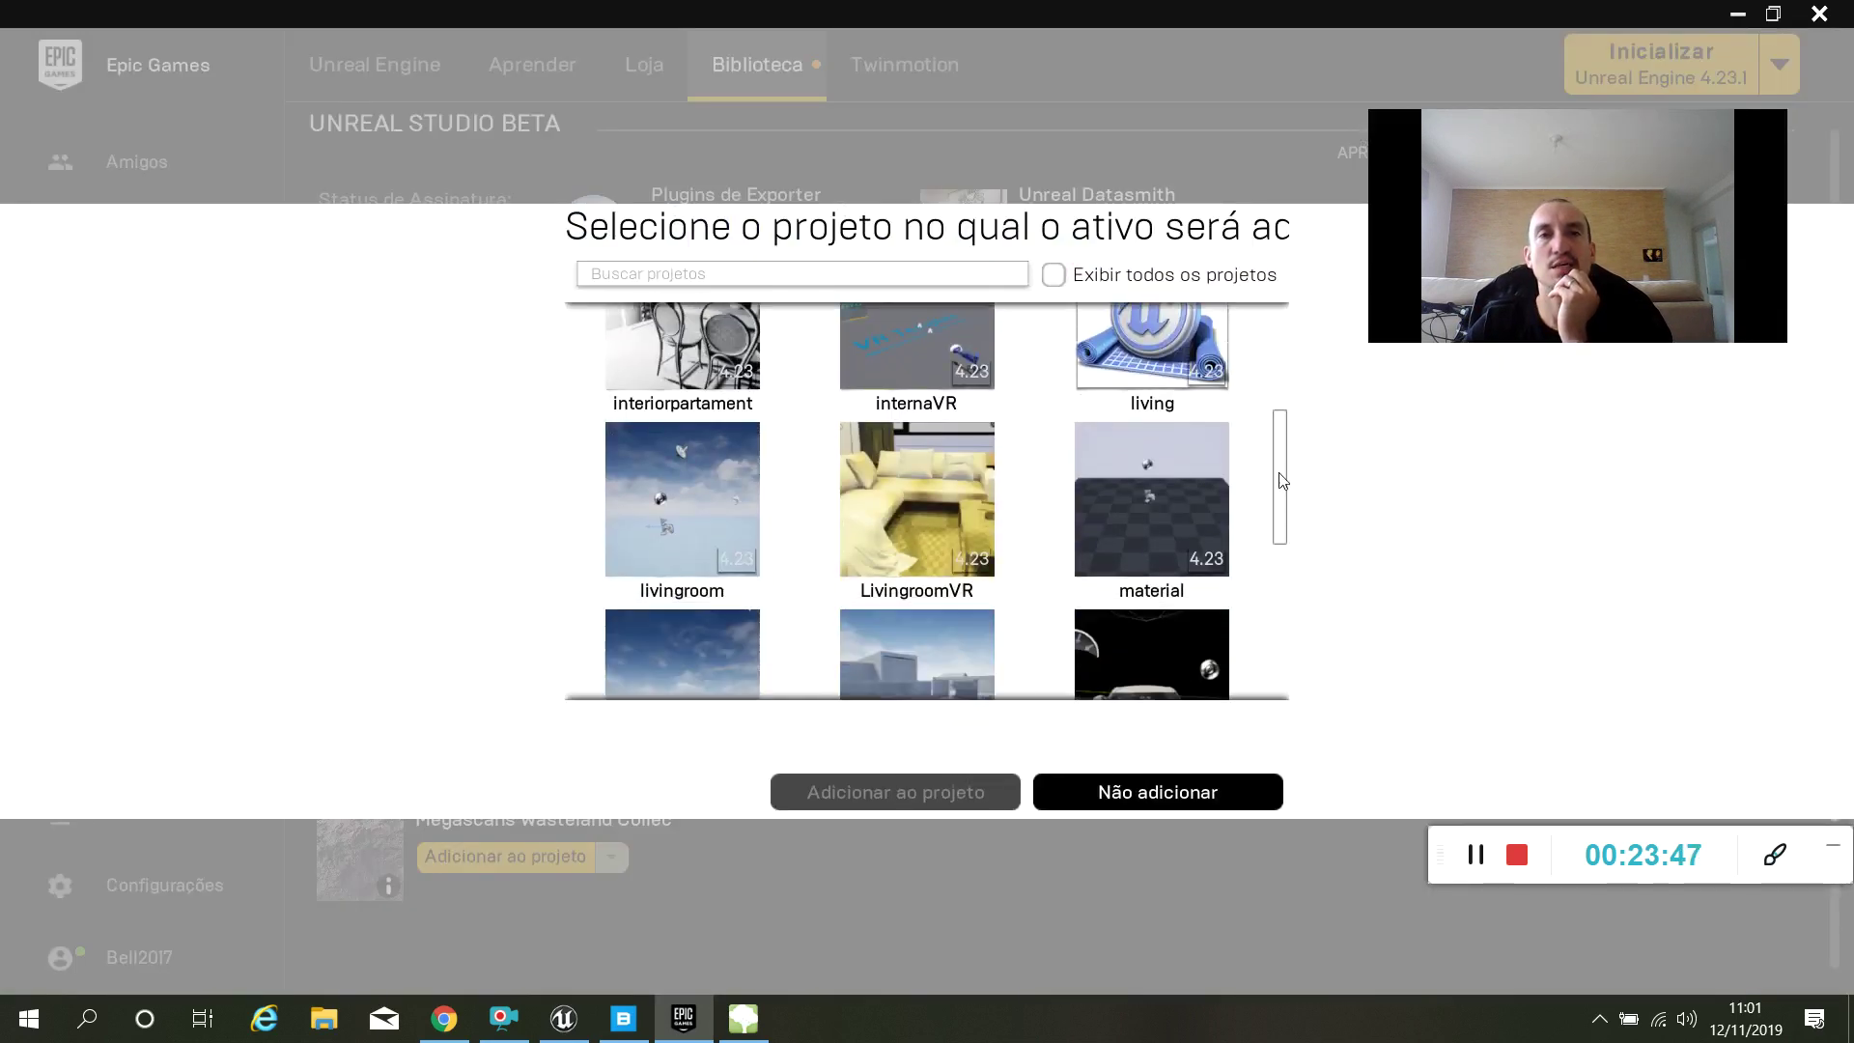
type("mat")
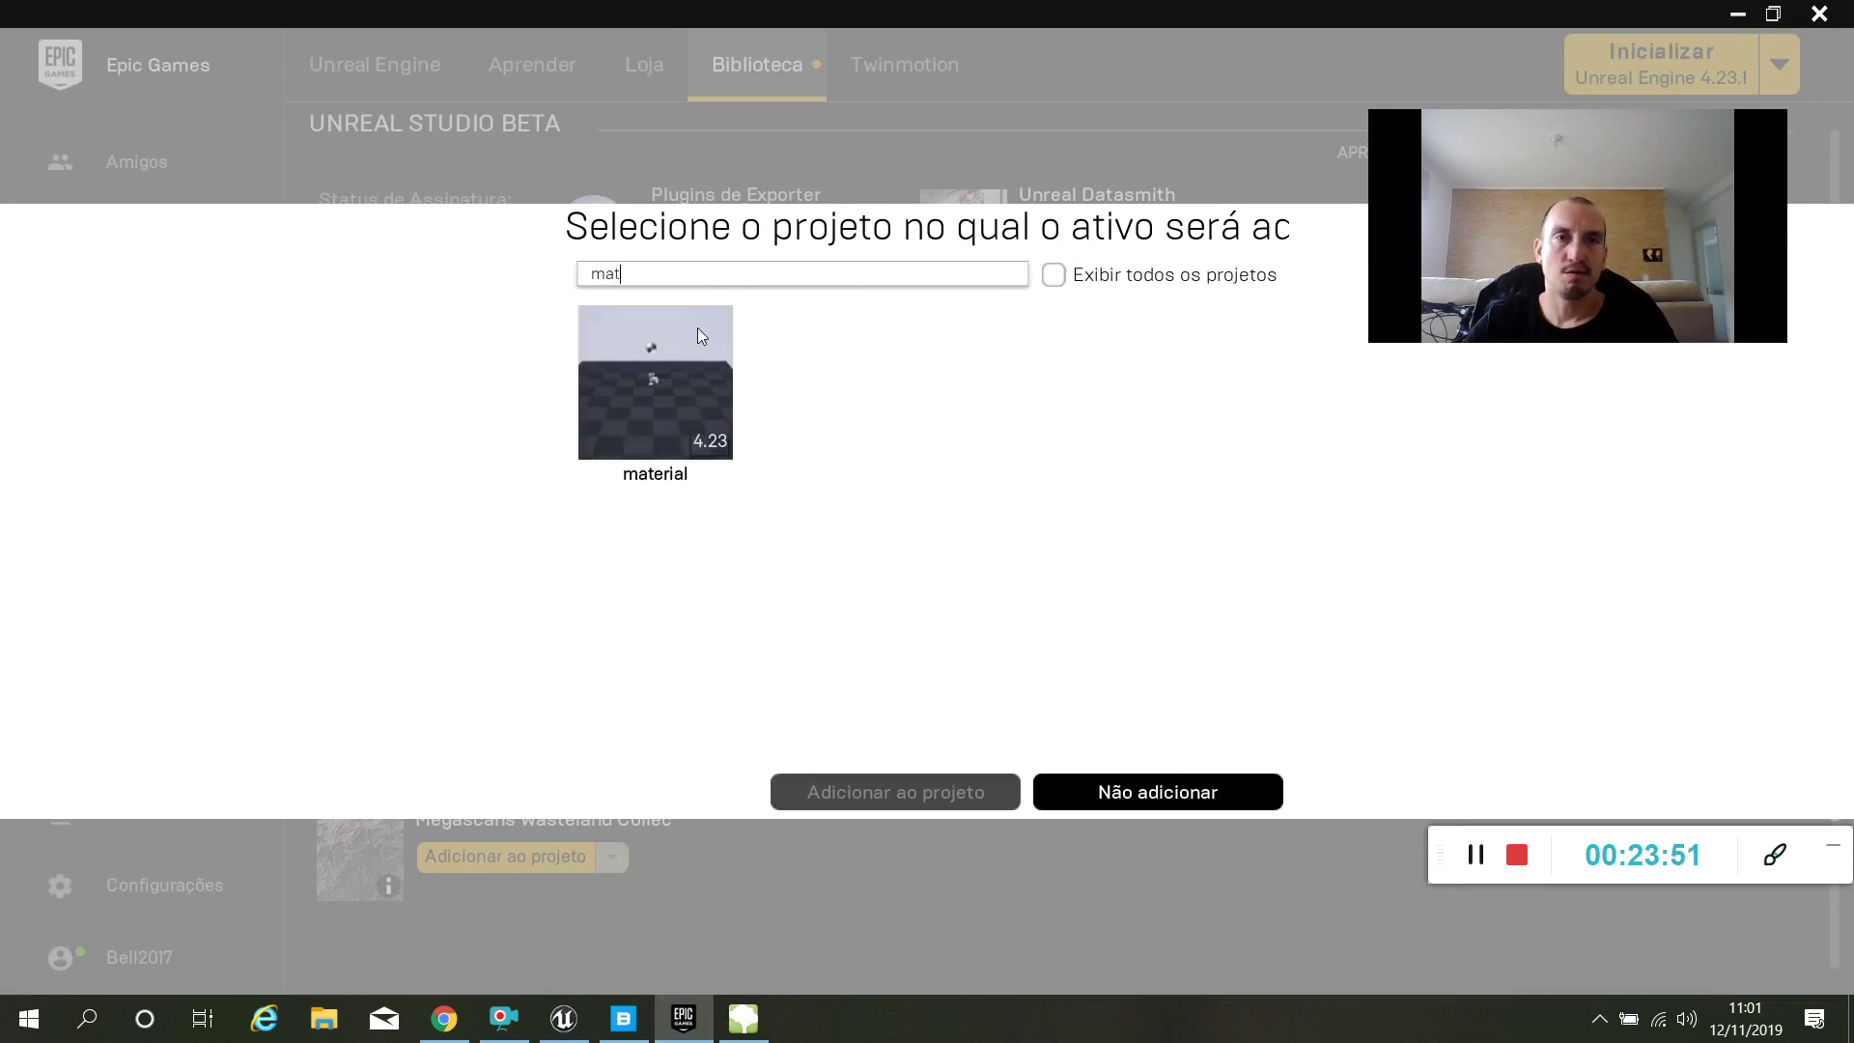
left_click(716, 324)
left_click(907, 790)
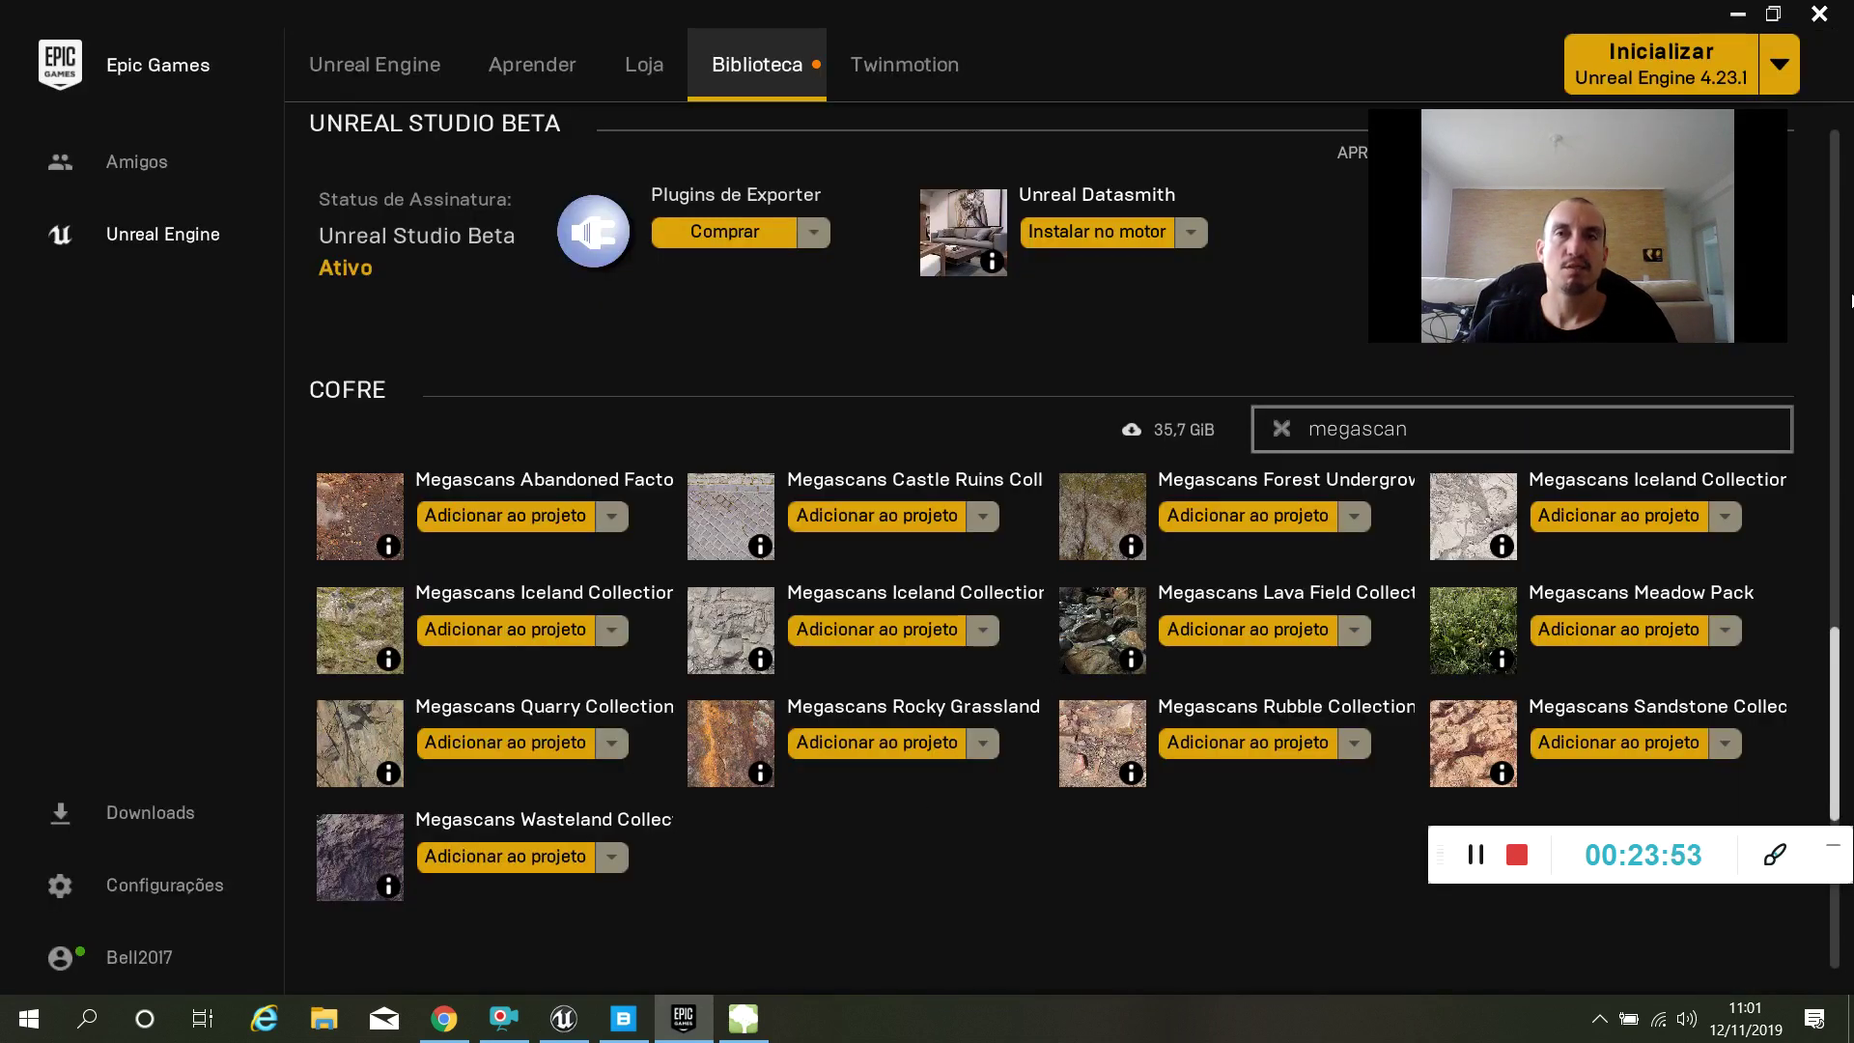
Minimize the Epic Games Launcher and go to the root Content folder of the textequixel project in the Unreal Editor.
left_click(1737, 15)
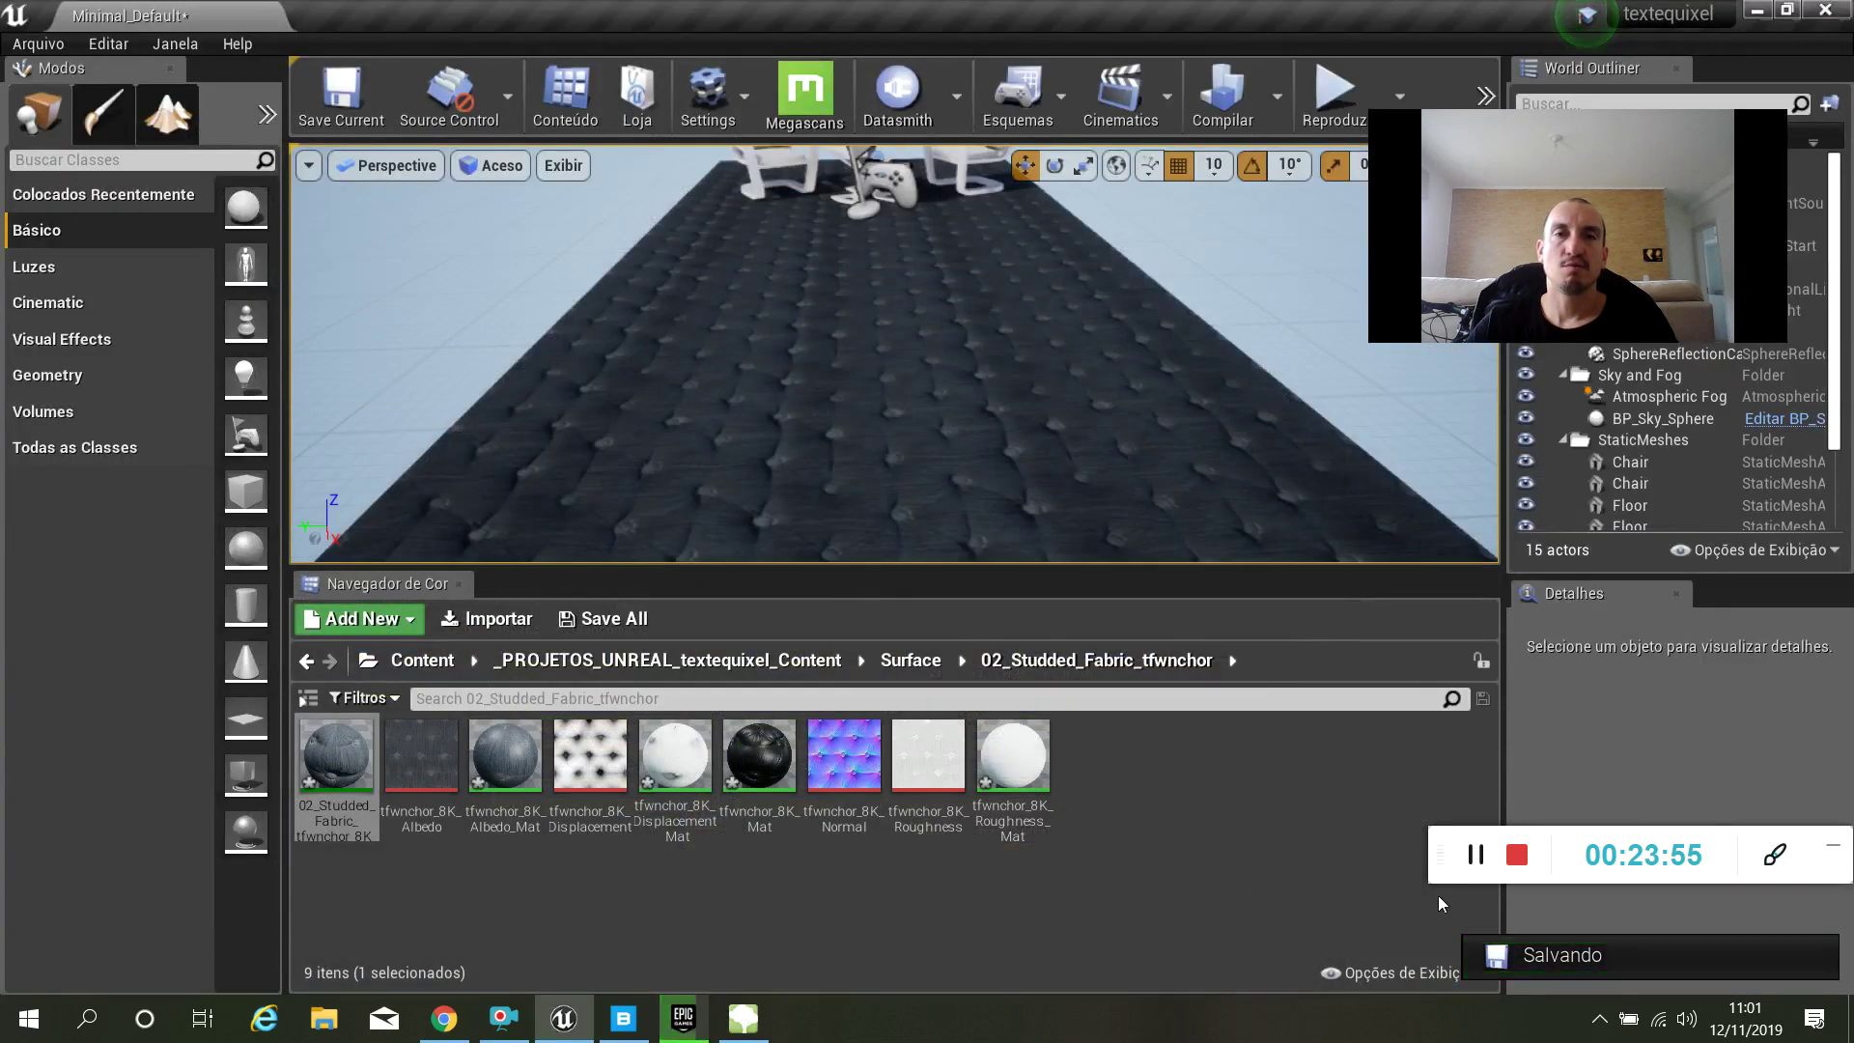
left_click(909, 659)
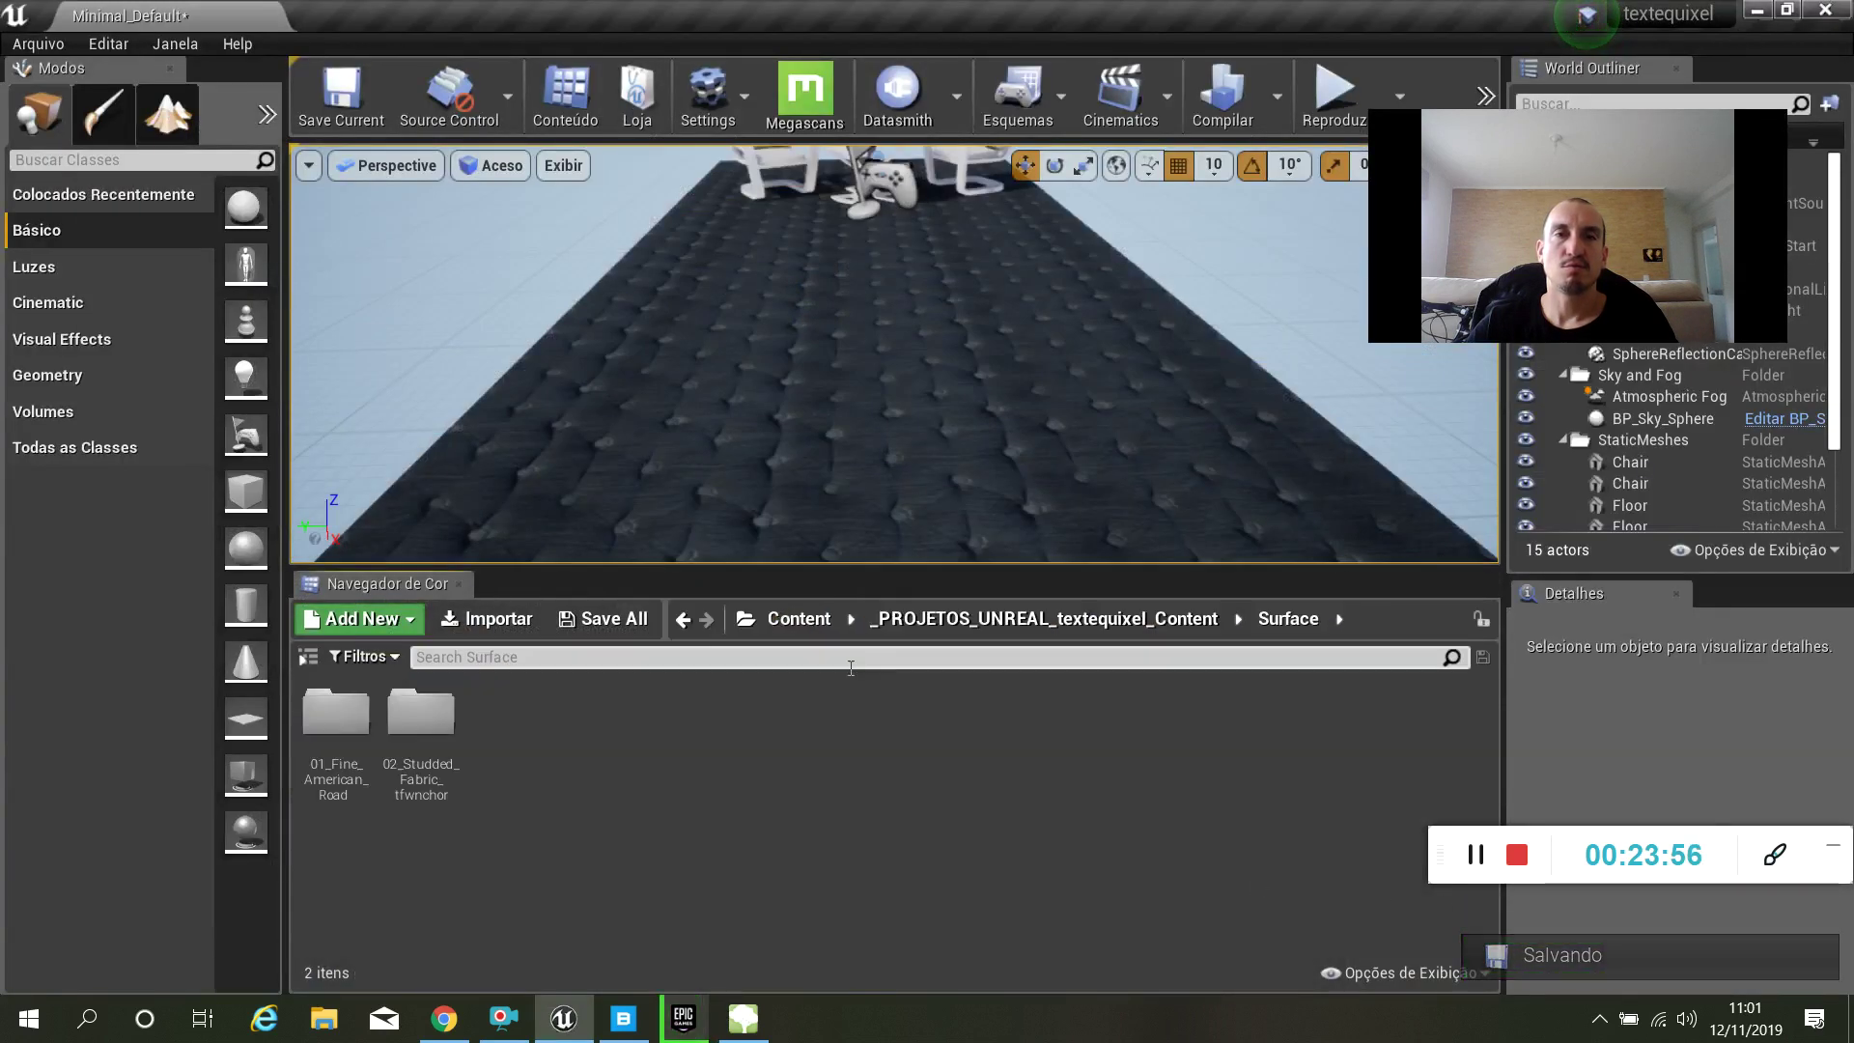
left_click(790, 628)
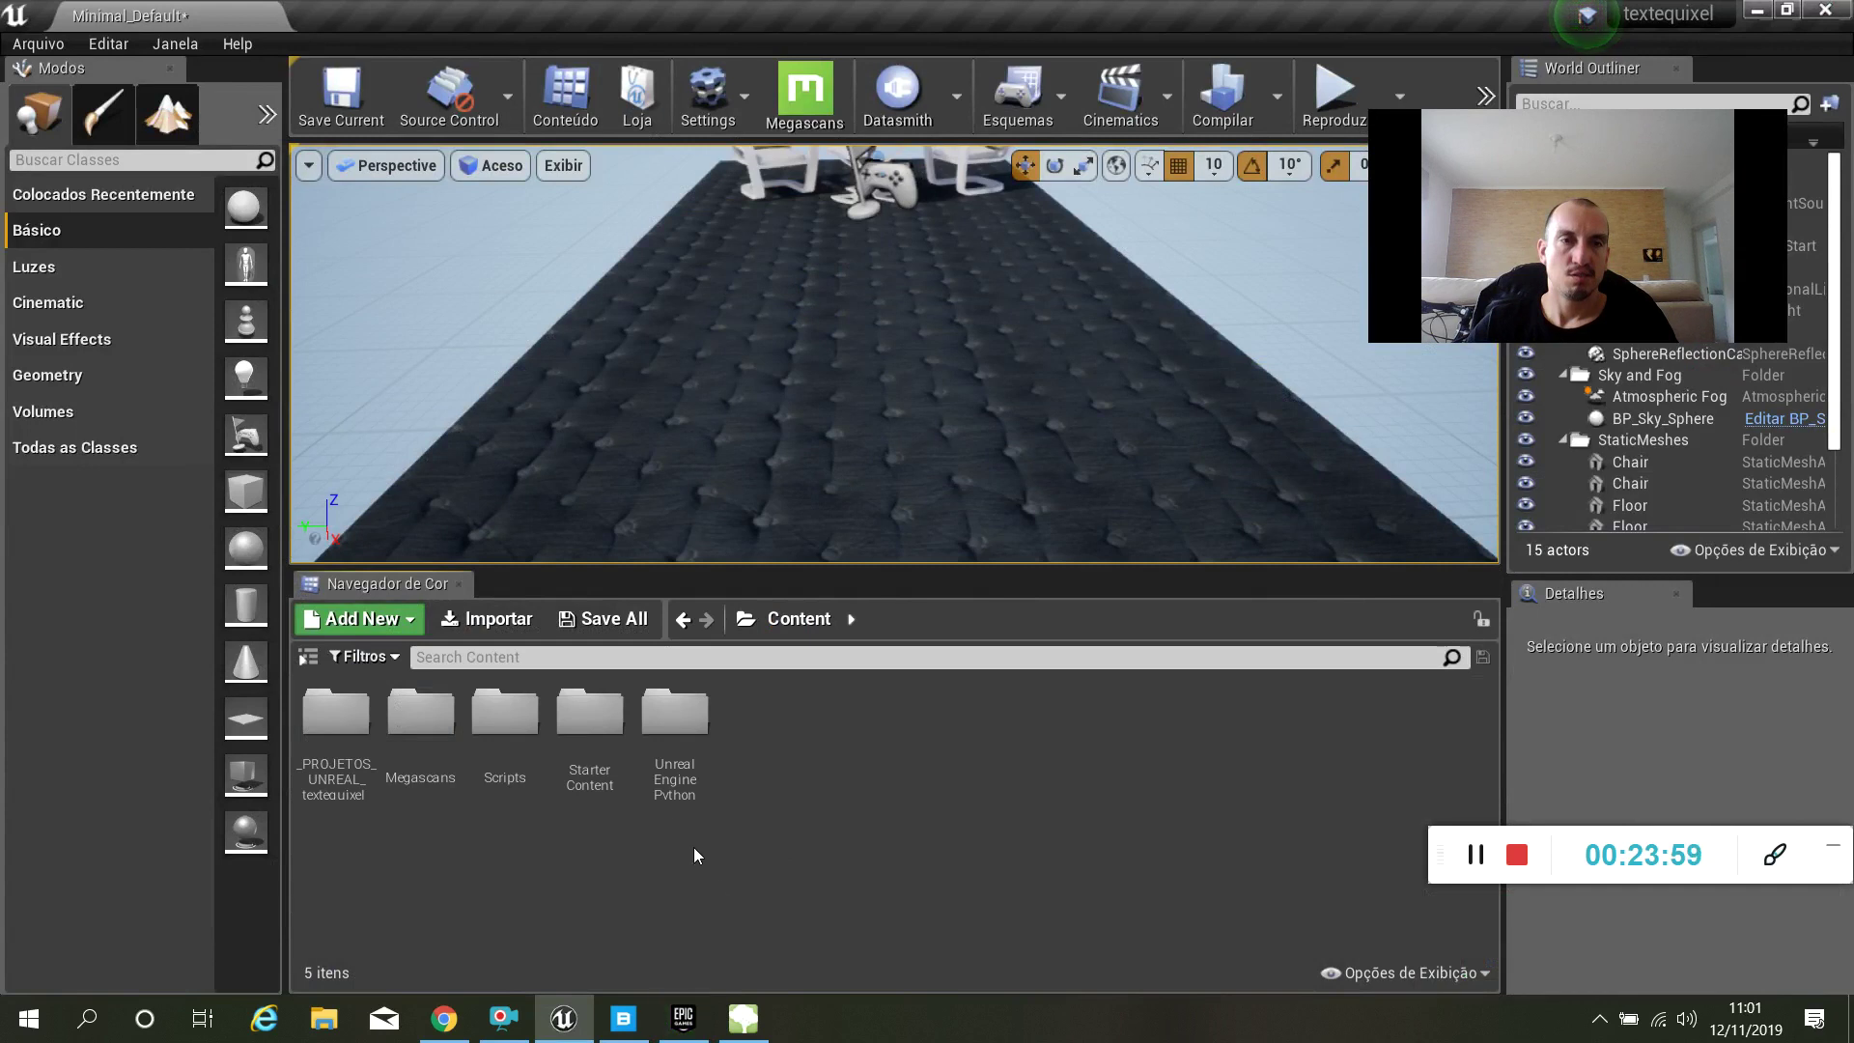
left_click(688, 772)
left_click(859, 898)
Return to the Epic Games Launcher and dismiss the installation message for the Castle Ruins collection.
key("alt+Tab")
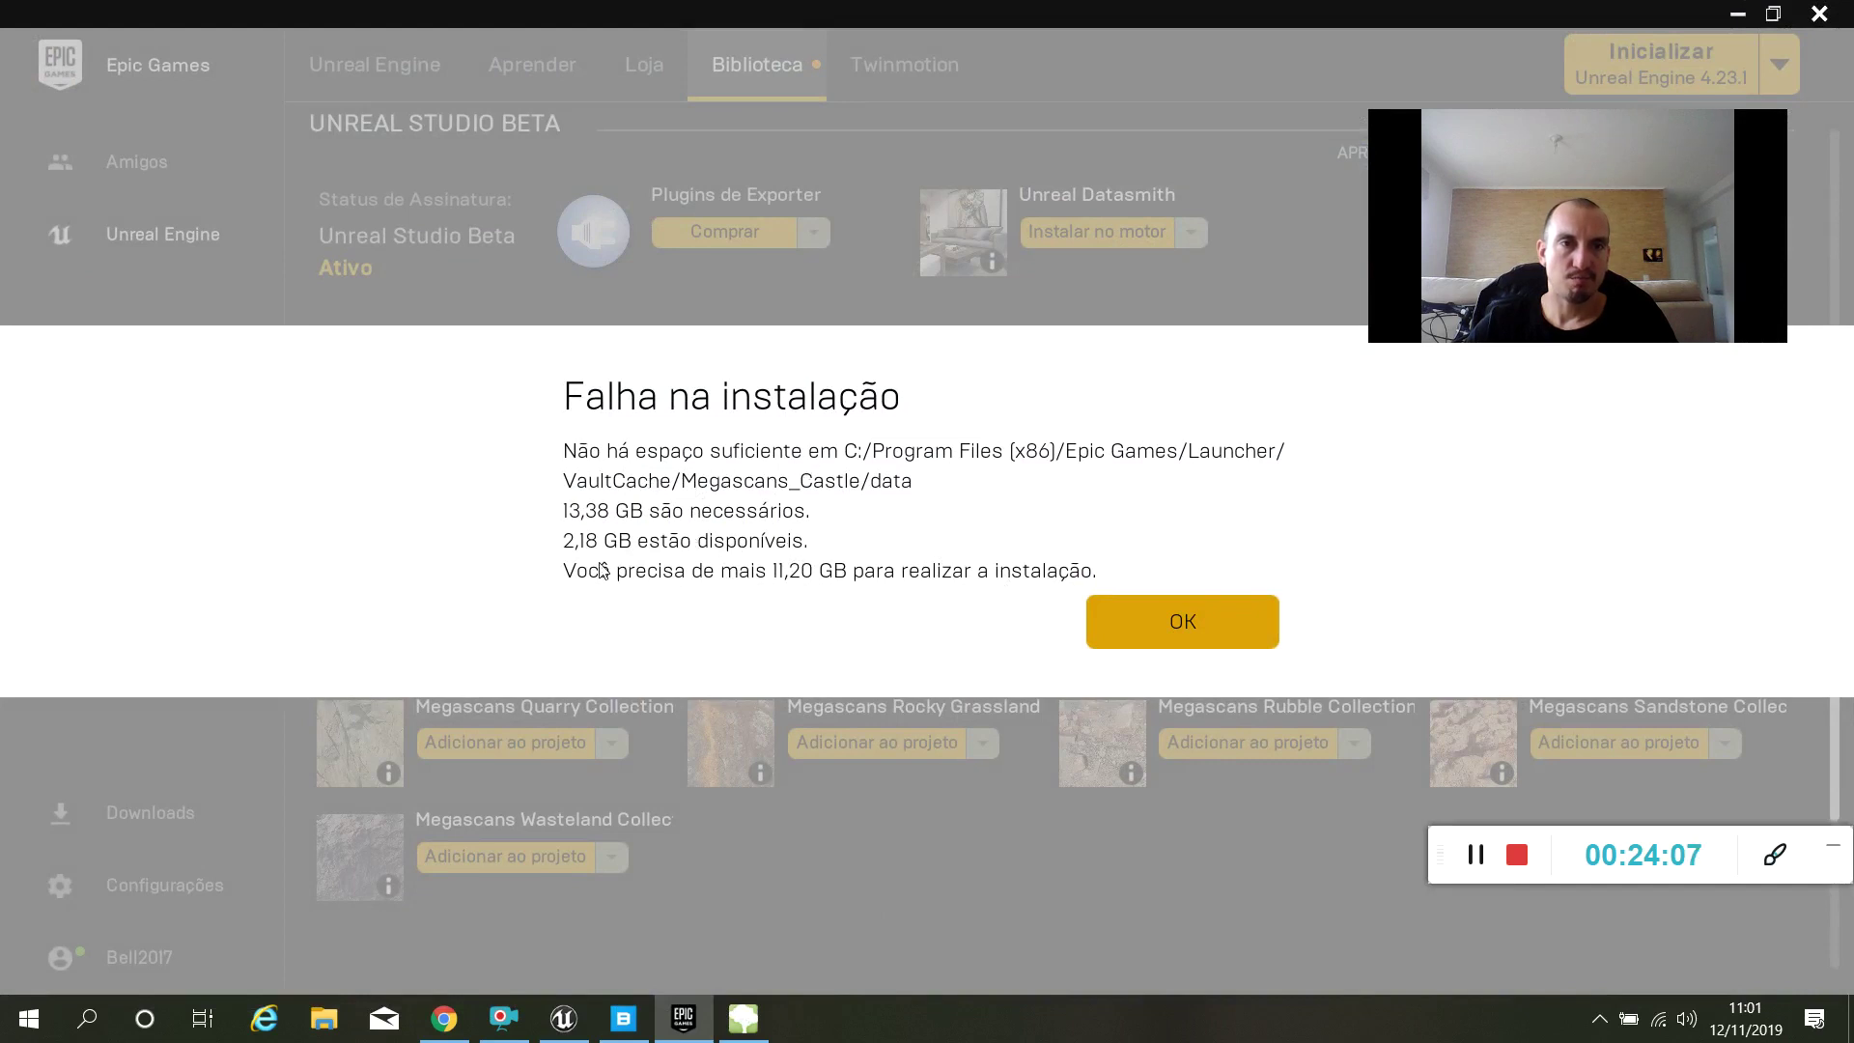
left_click(1204, 619)
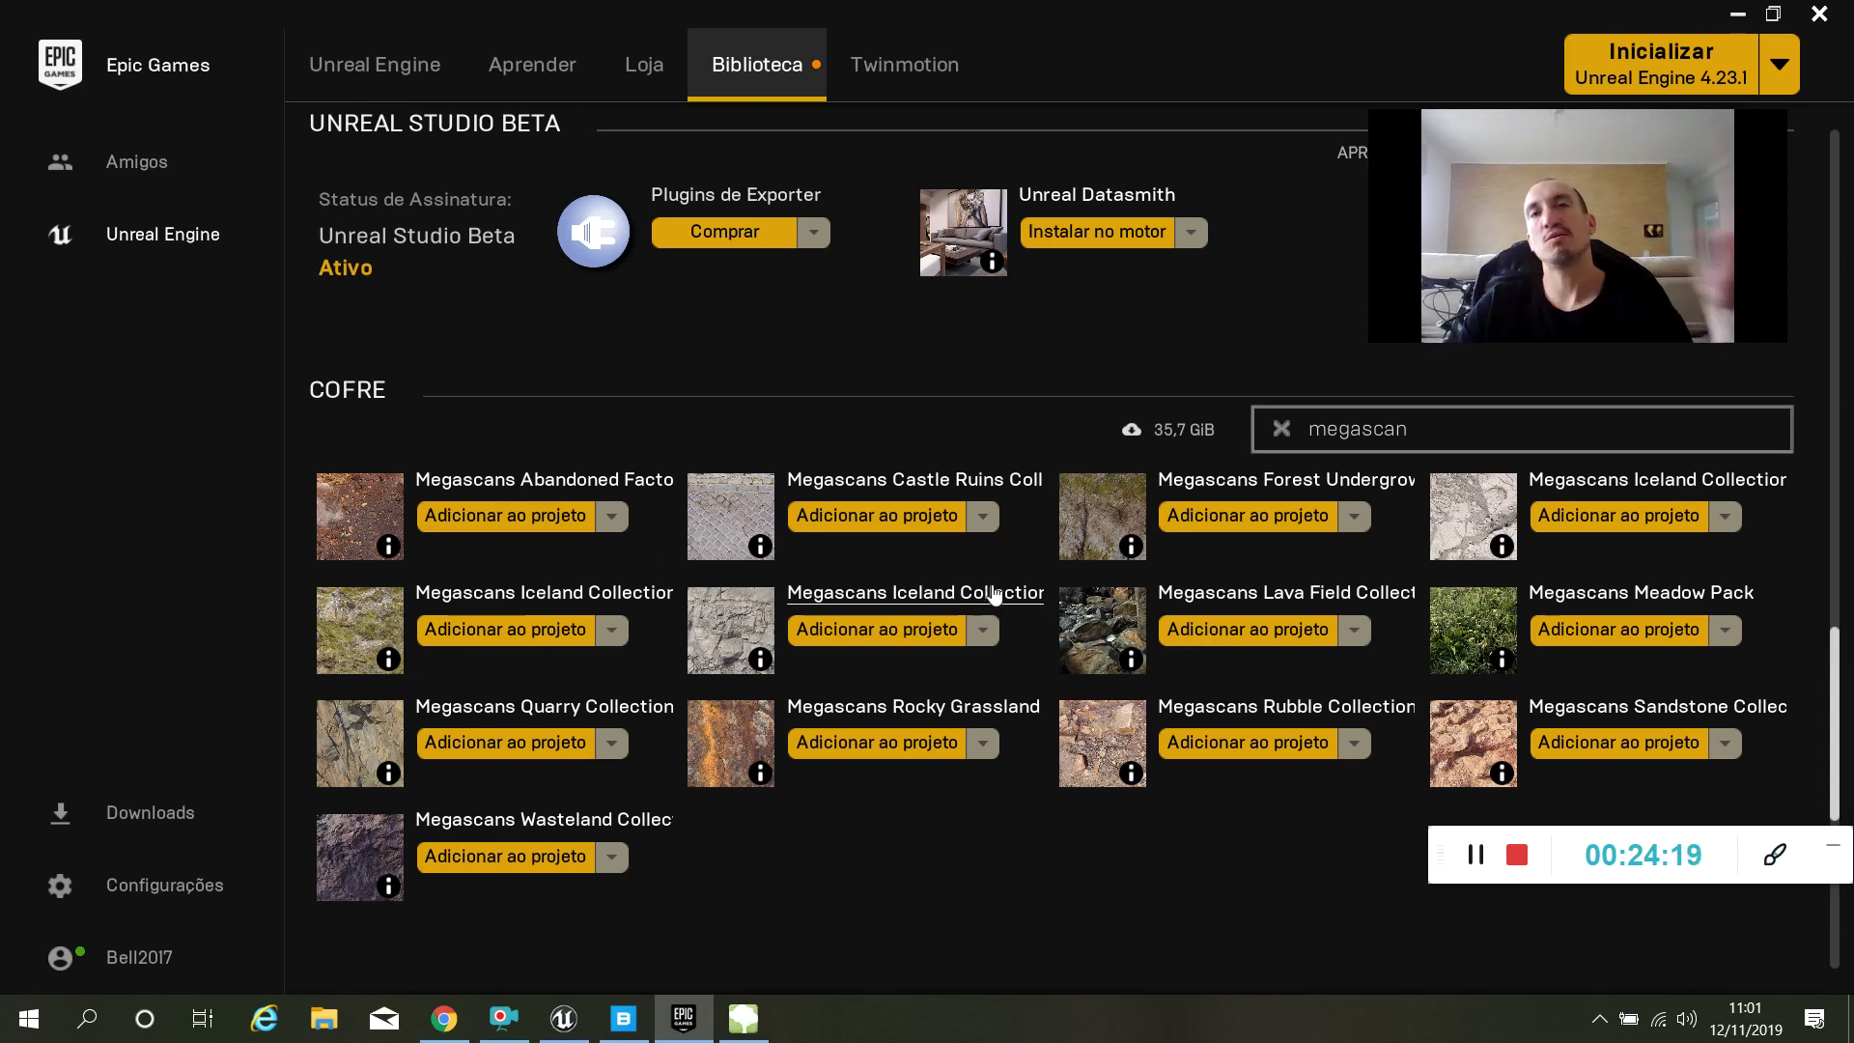
scroll(772, 676, "down", 1)
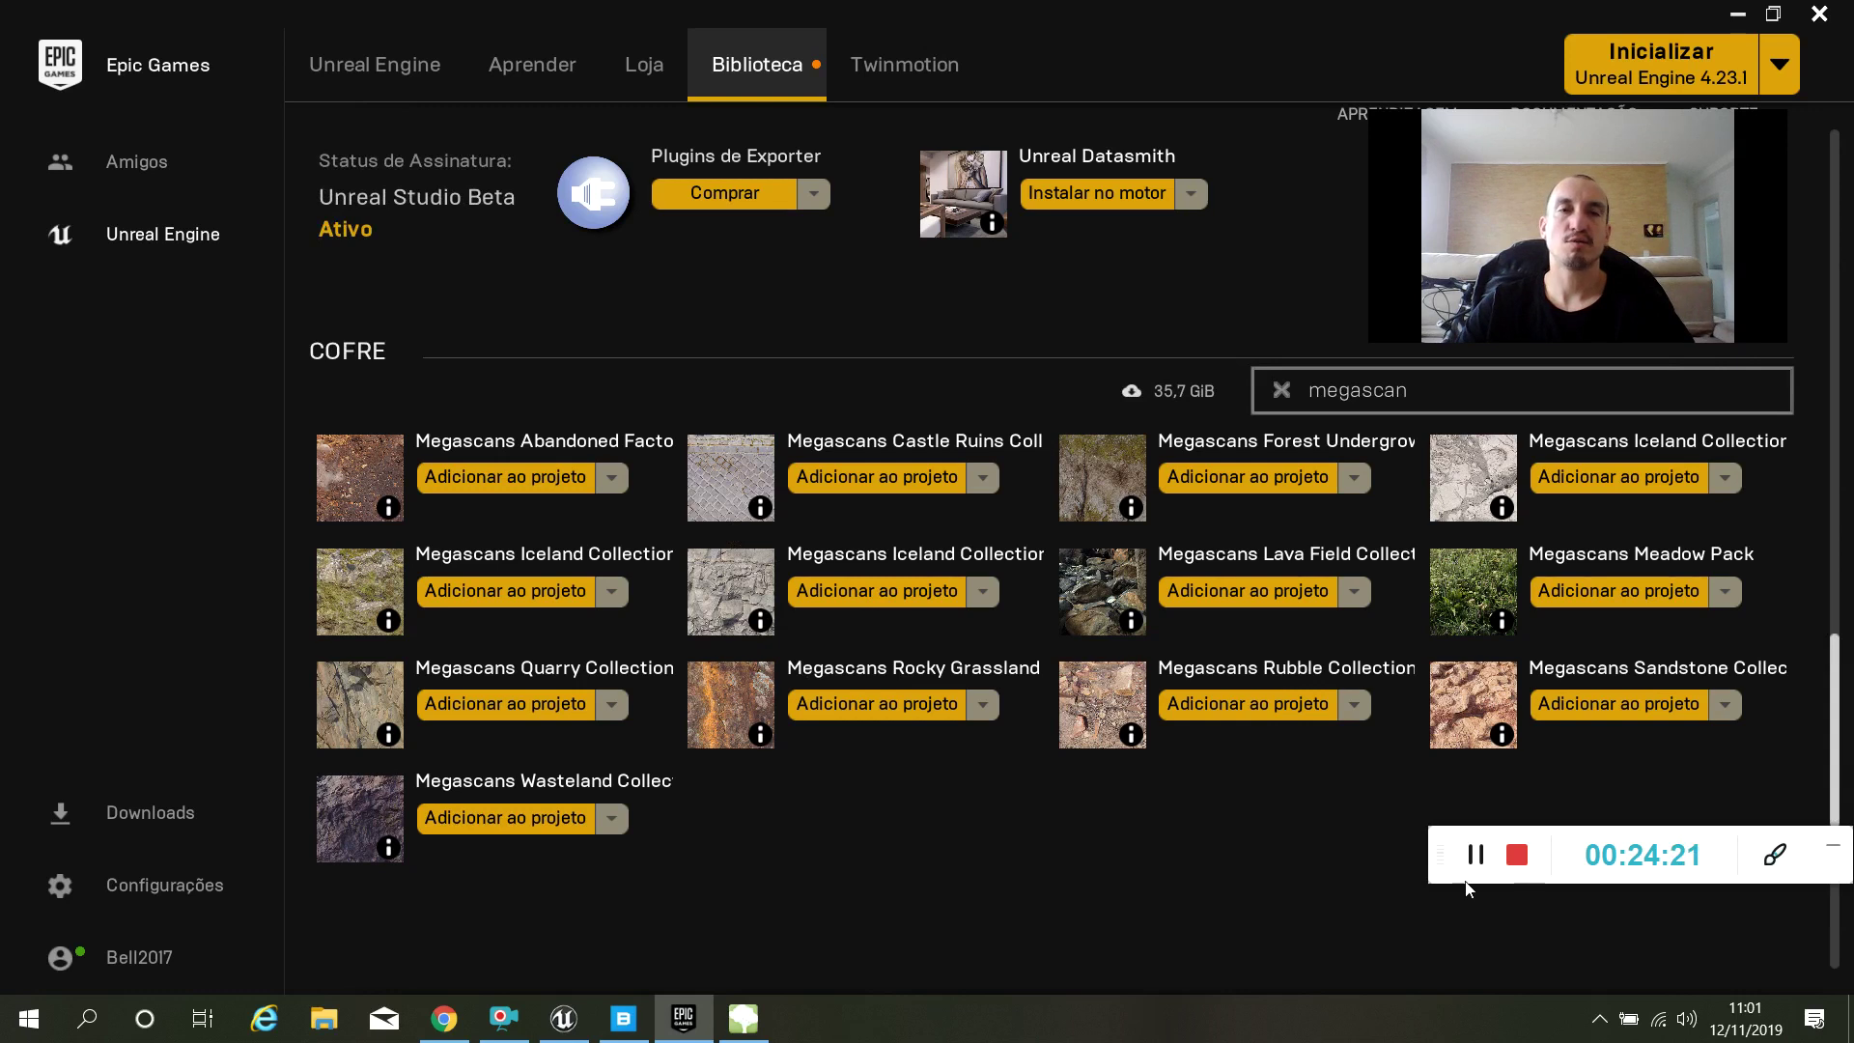
Switch to SpeedTree Modeler, view the broadleaf tree from different angles and check the available file and Unreal export commands.
left_click(753, 1025)
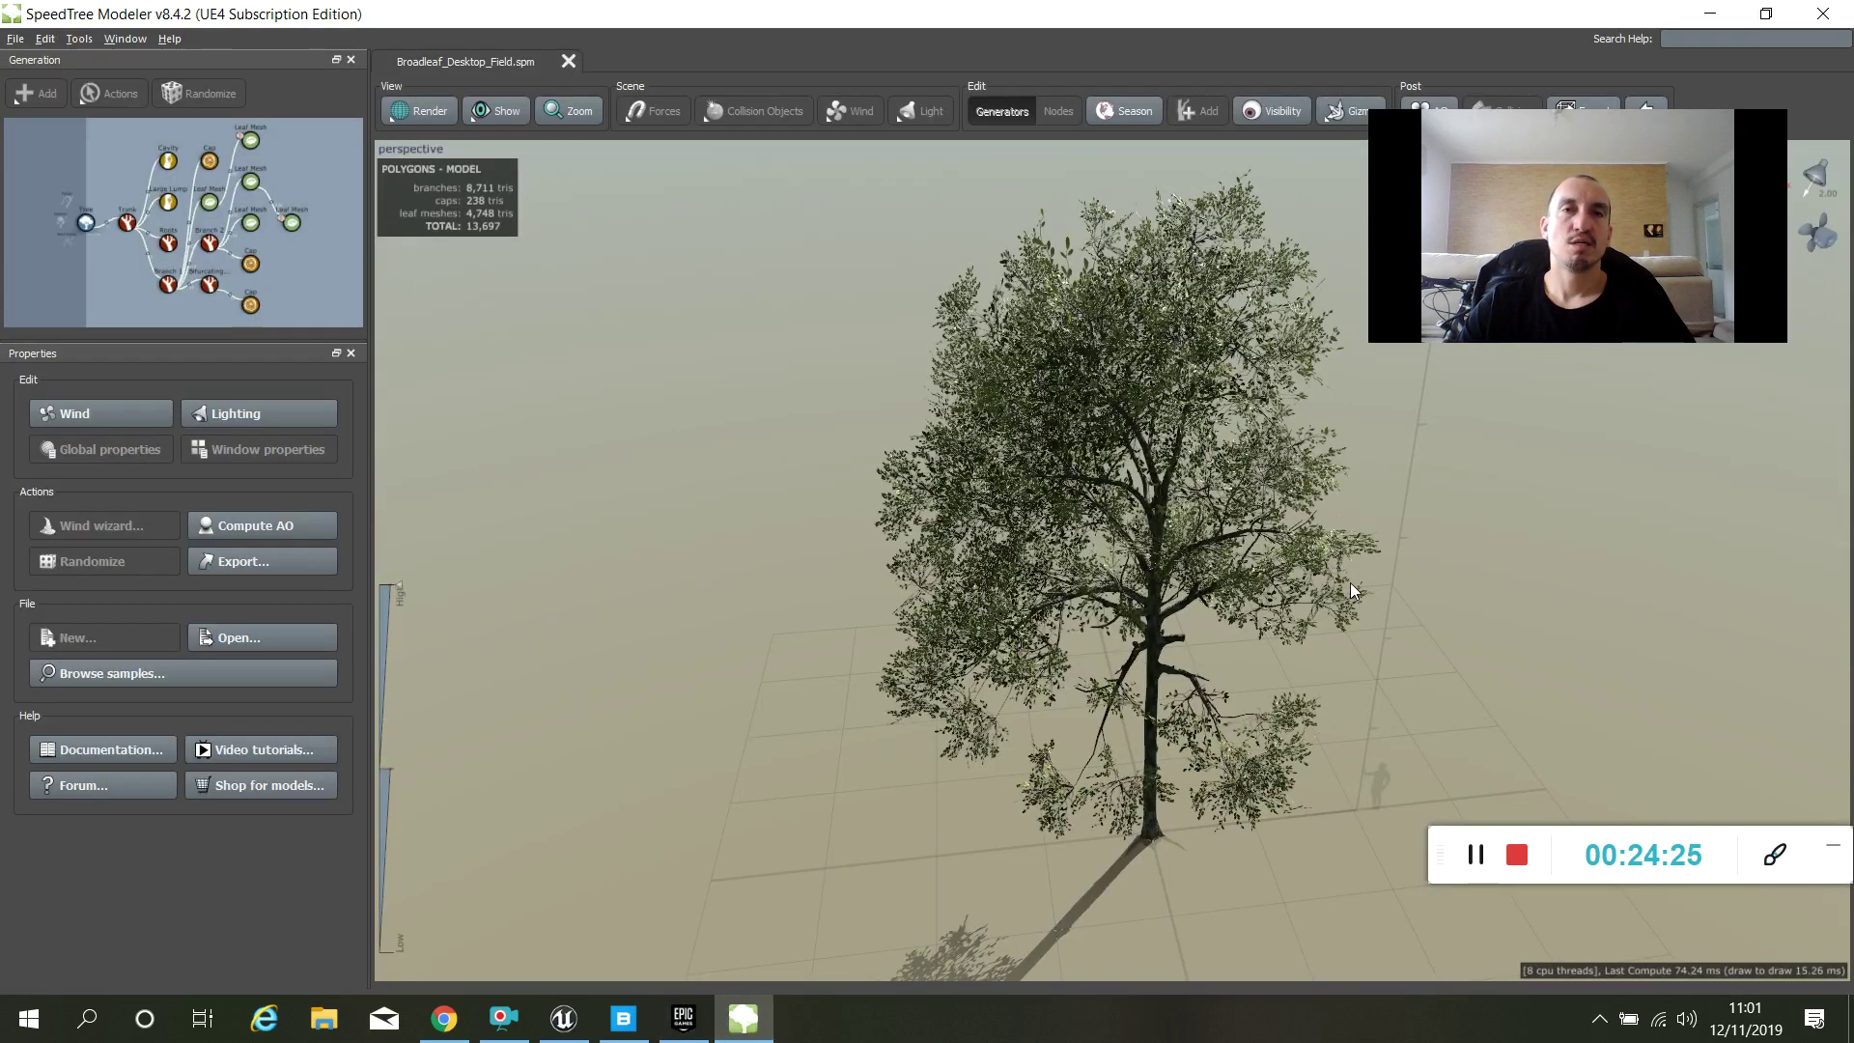
left_click_drag(1234, 564, 941, 518)
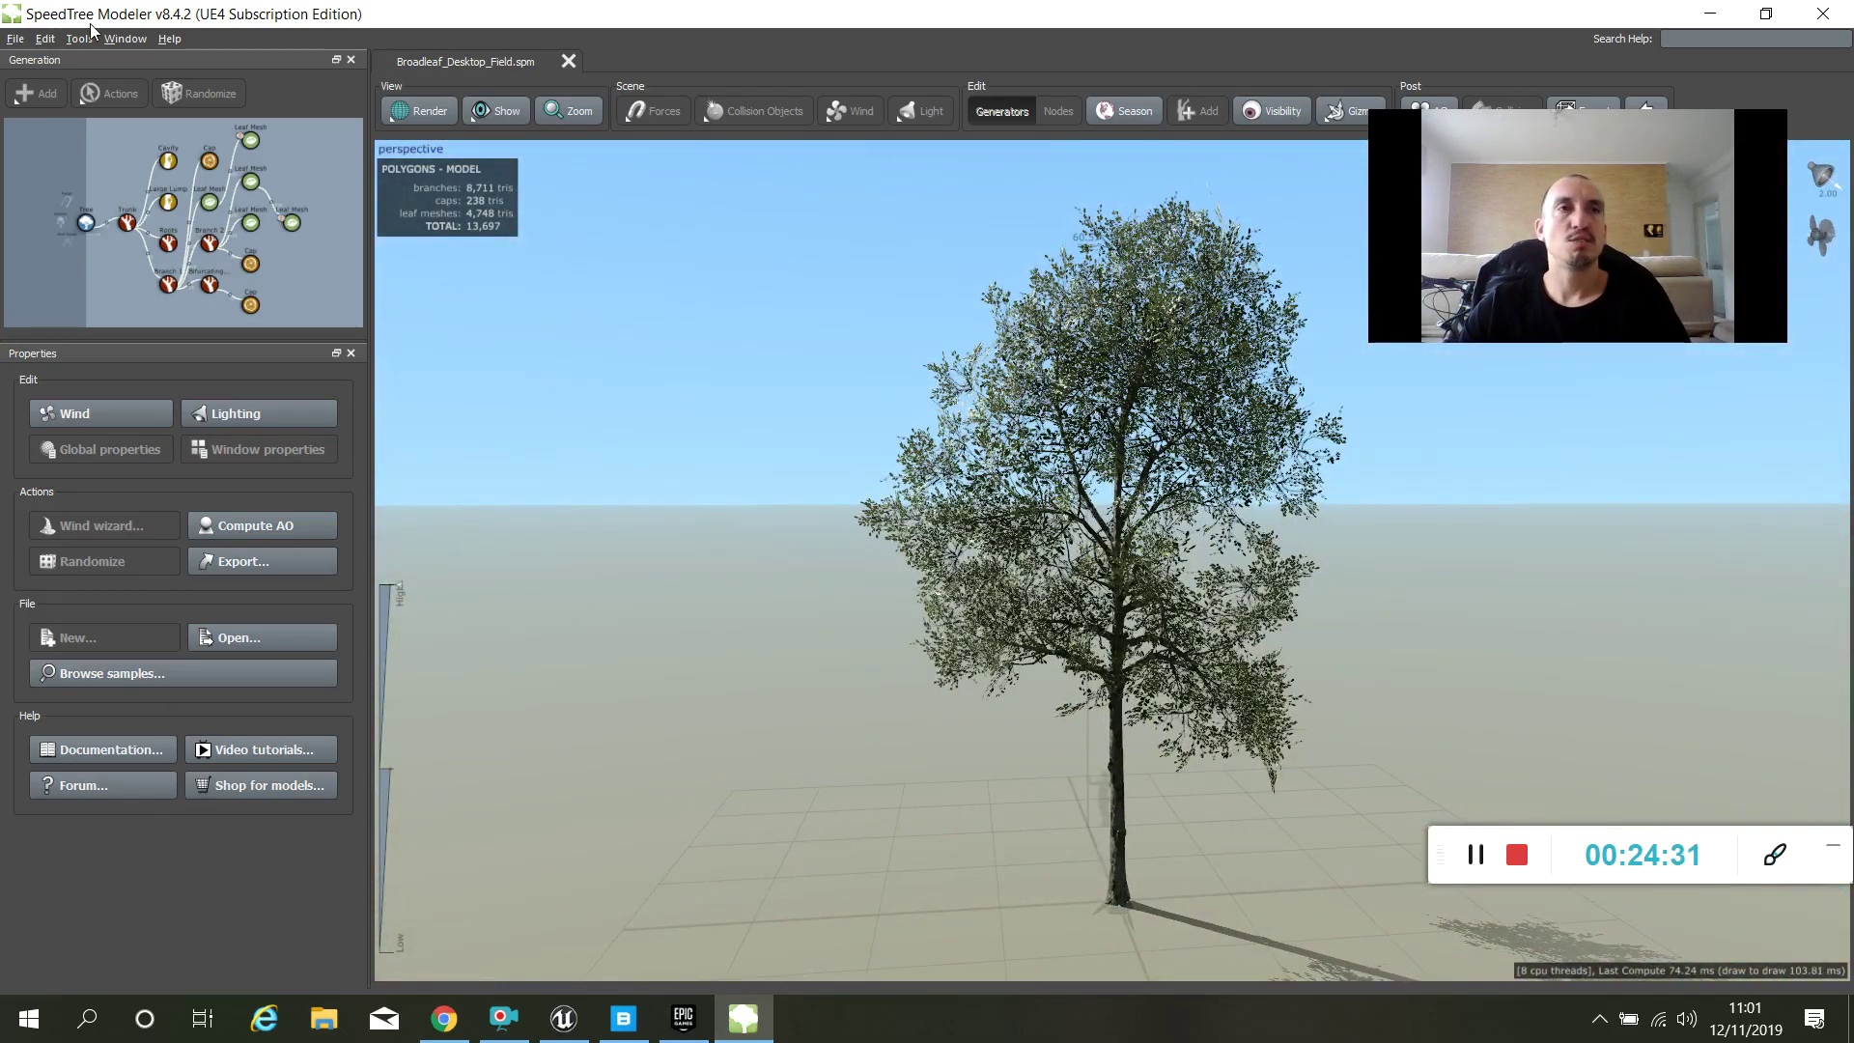
left_click_drag(1301, 583, 1129, 658)
left_click(15, 40)
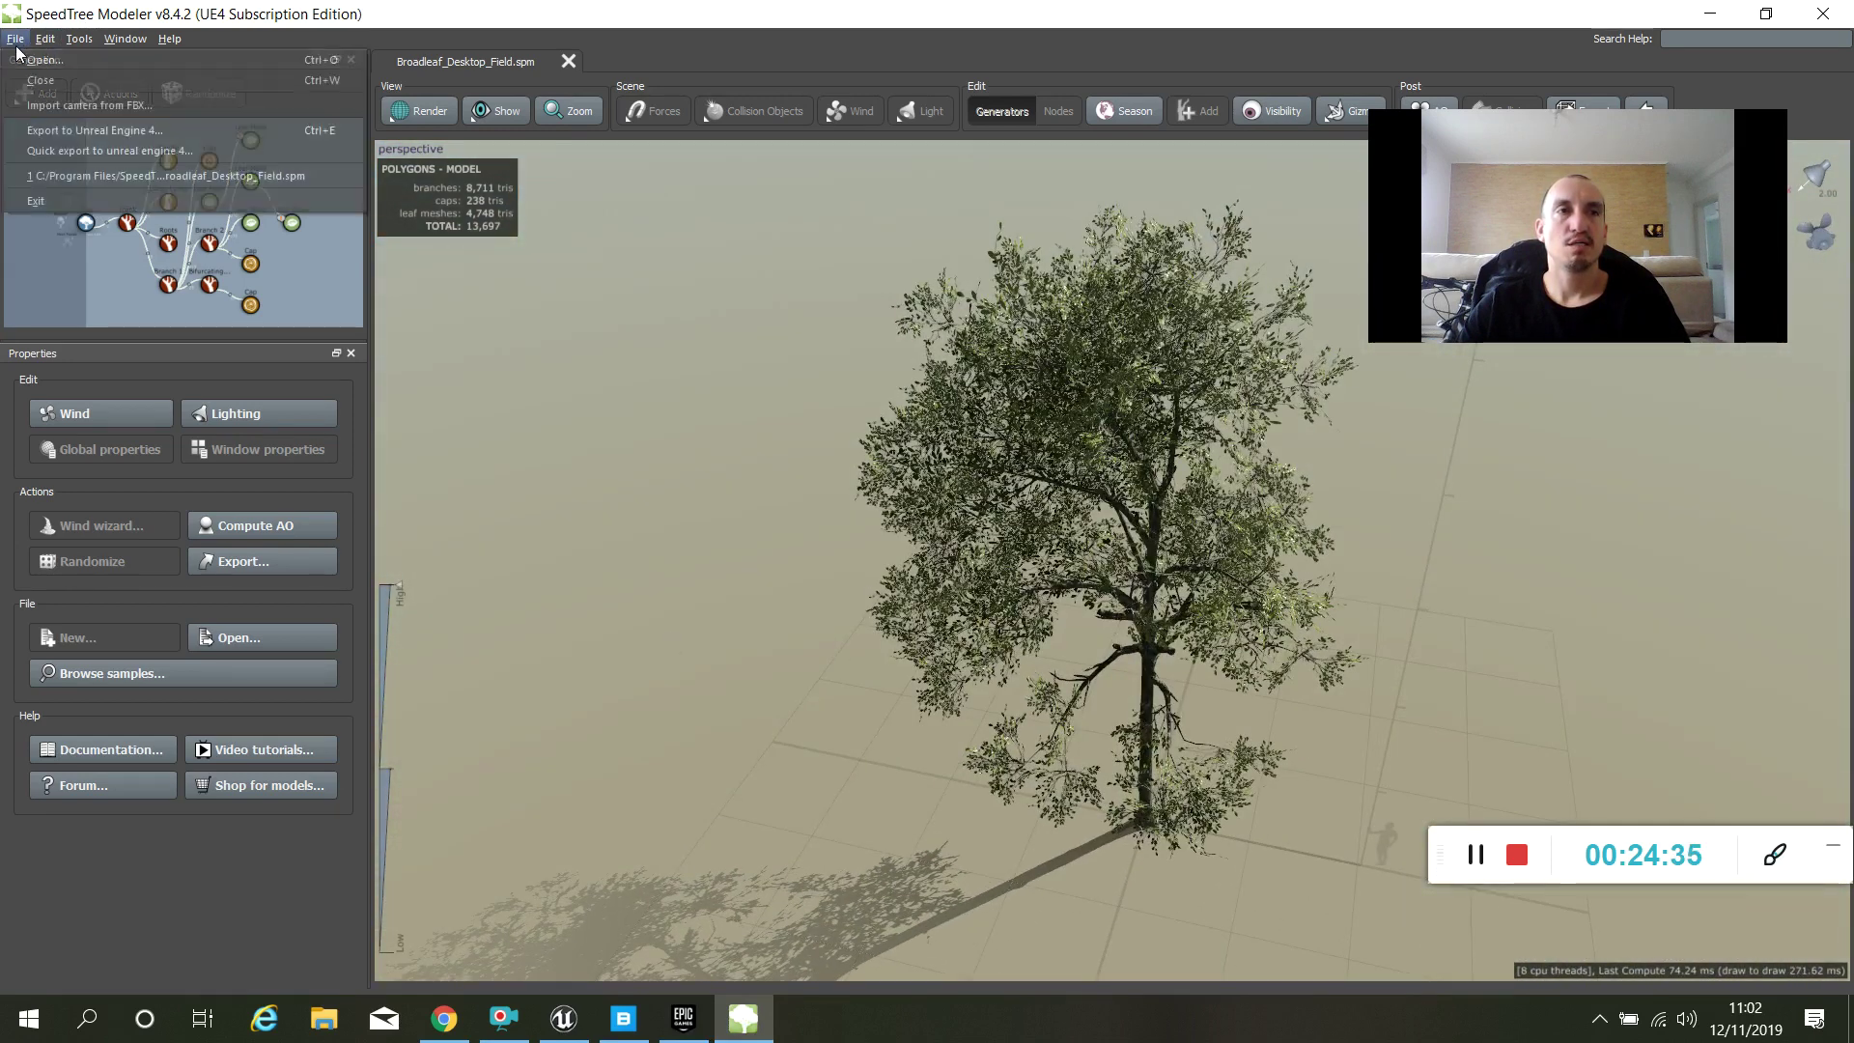
left_click(476, 276)
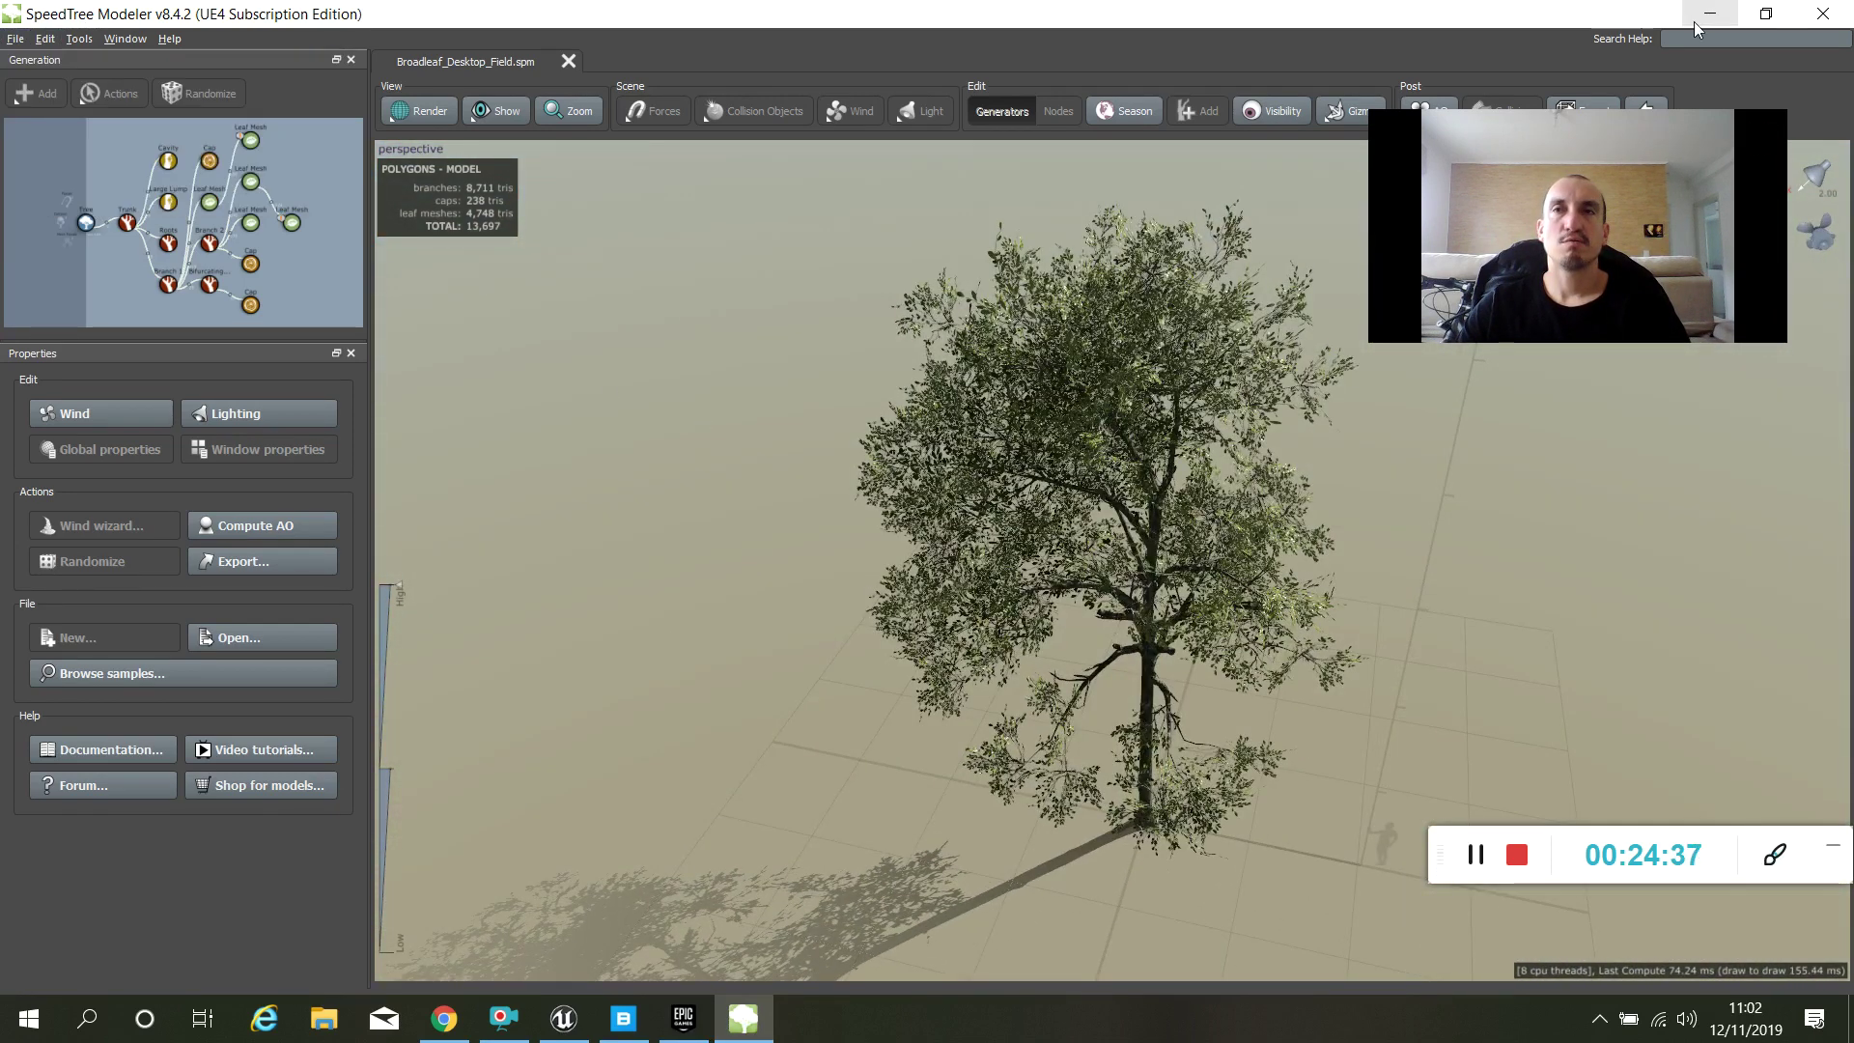
Examine the broadleaf tree's crown, trunk, branches and leaves from another side and close up.
left_click_drag(1139, 617, 1497, 533)
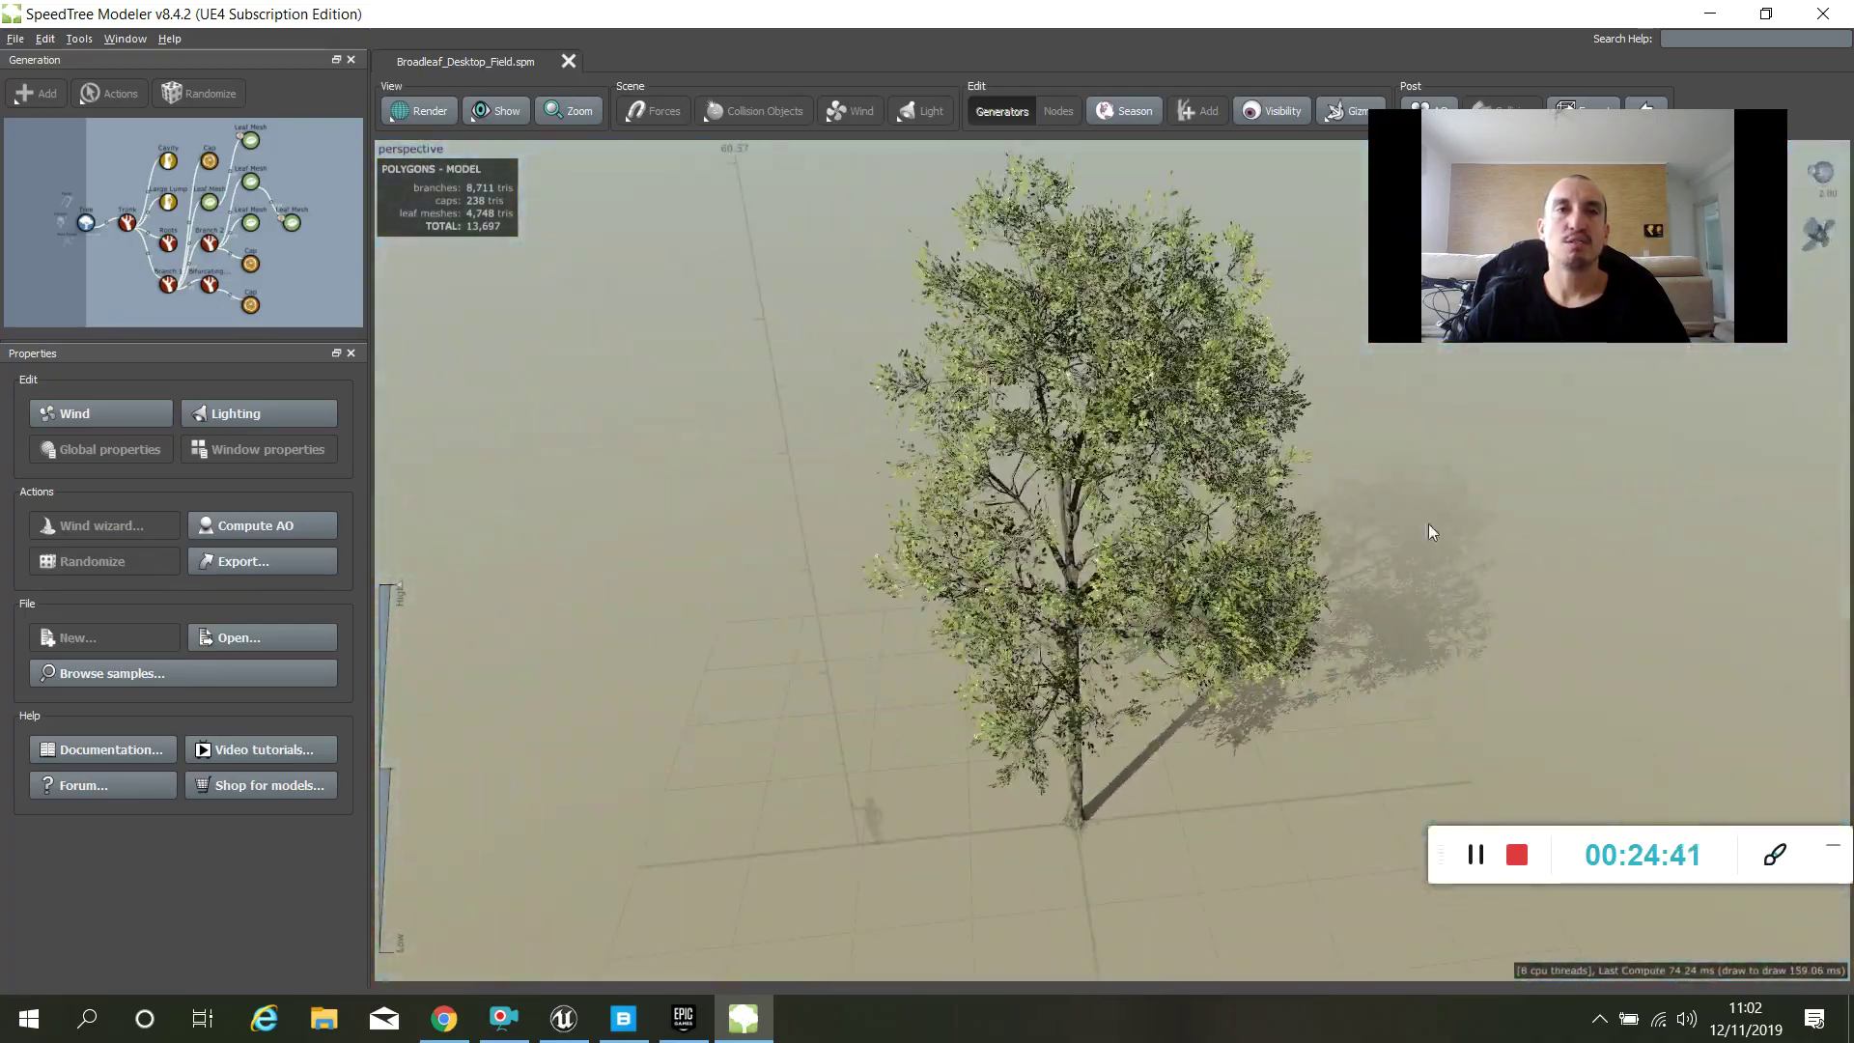
left_click_drag(1224, 529, 1132, 639)
scroll(1190, 579, "up", 5)
scroll(1117, 595, "up", 3)
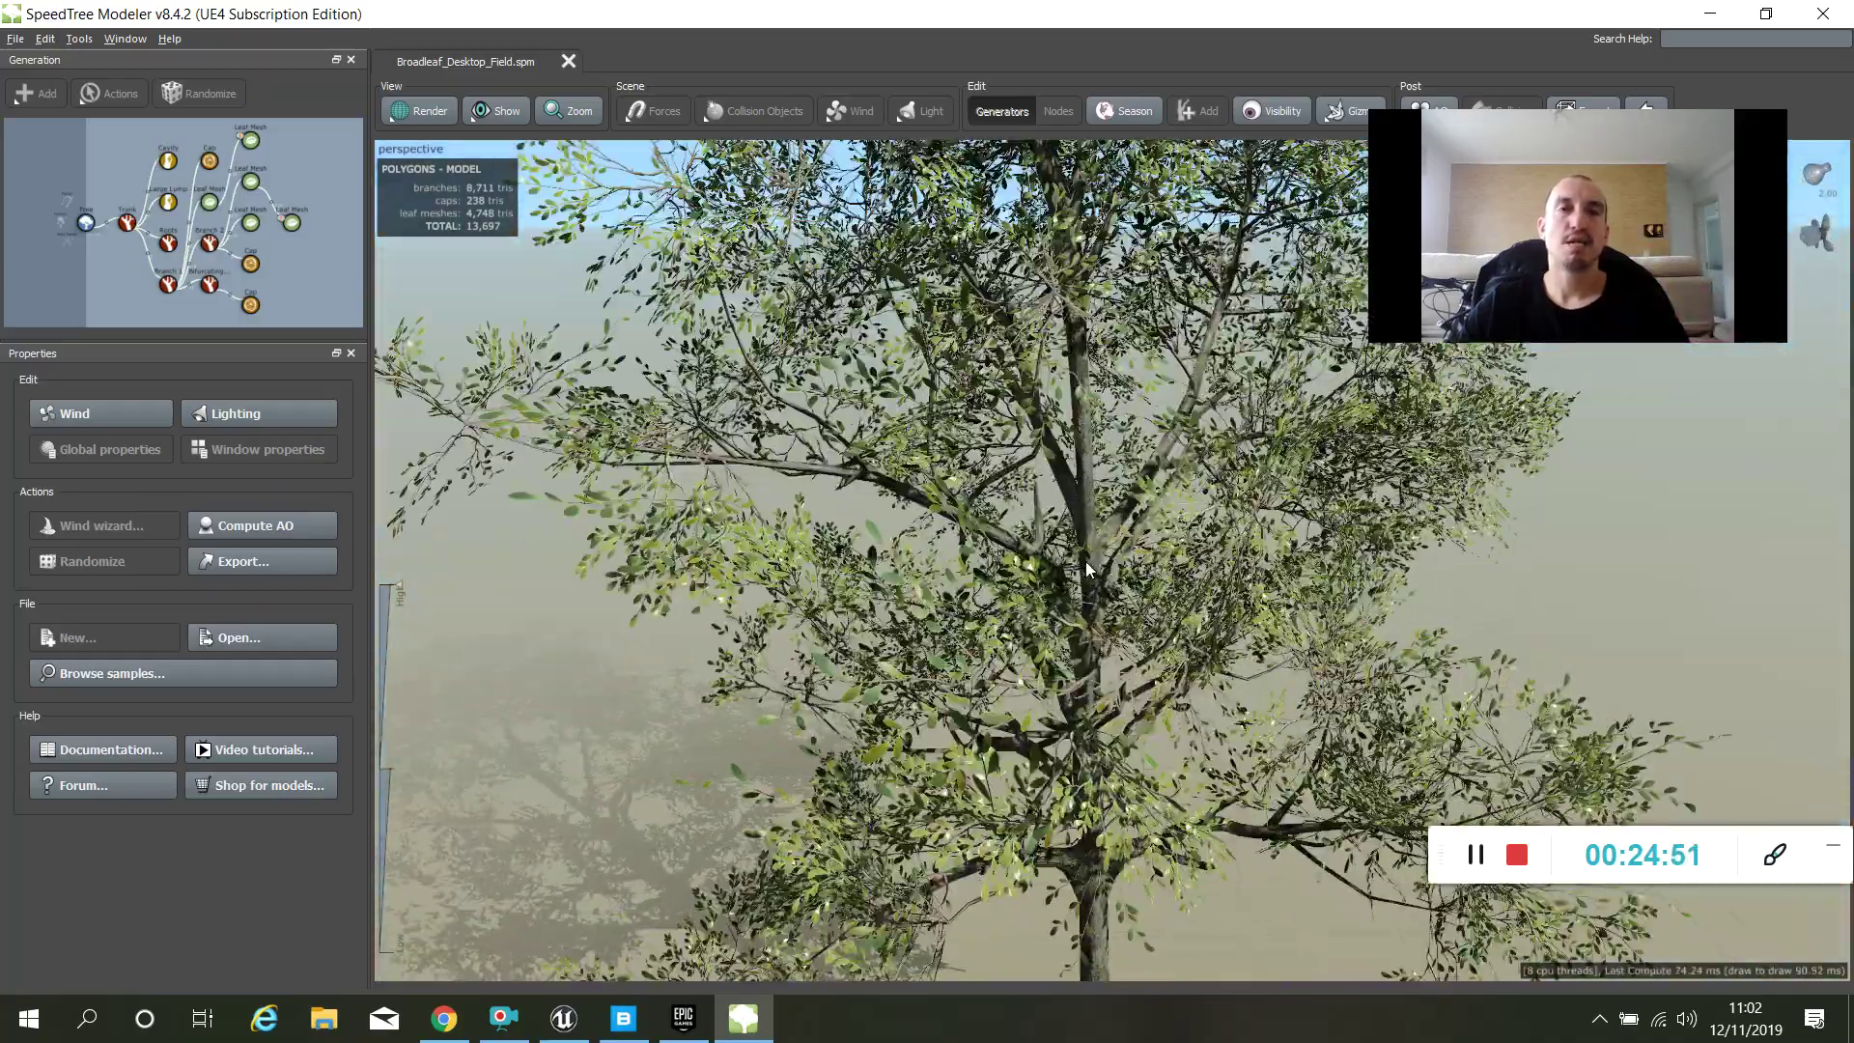
scroll(1086, 571, "down", 3)
scroll(1086, 571, "up", 8)
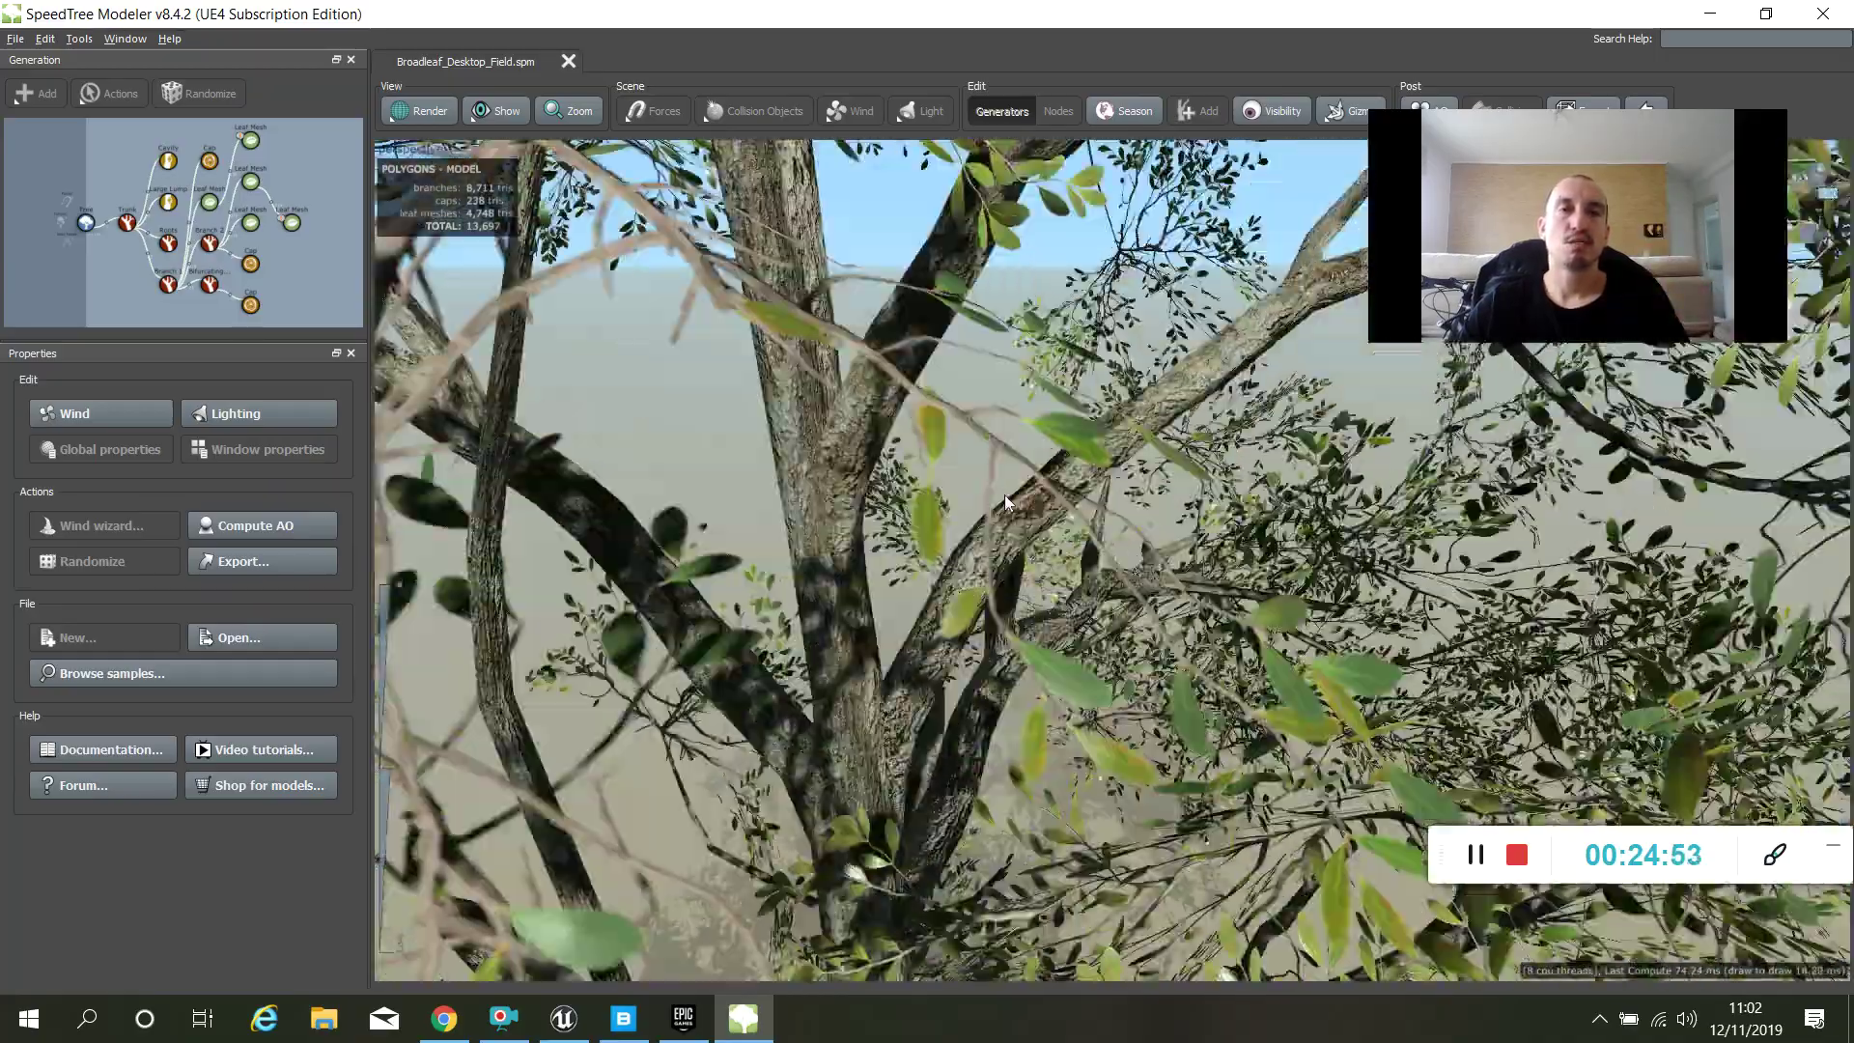
mouse_move(1005, 500)
left_mouse_down()
mouse_move(614, 477)
mouse_move(1000, 524)
mouse_move(952, 485)
mouse_move(938, 383)
mouse_move(820, 459)
mouse_move(1033, 485)
mouse_move(1004, 526)
left_mouse_up()
scroll(961, 497, "down", 6)
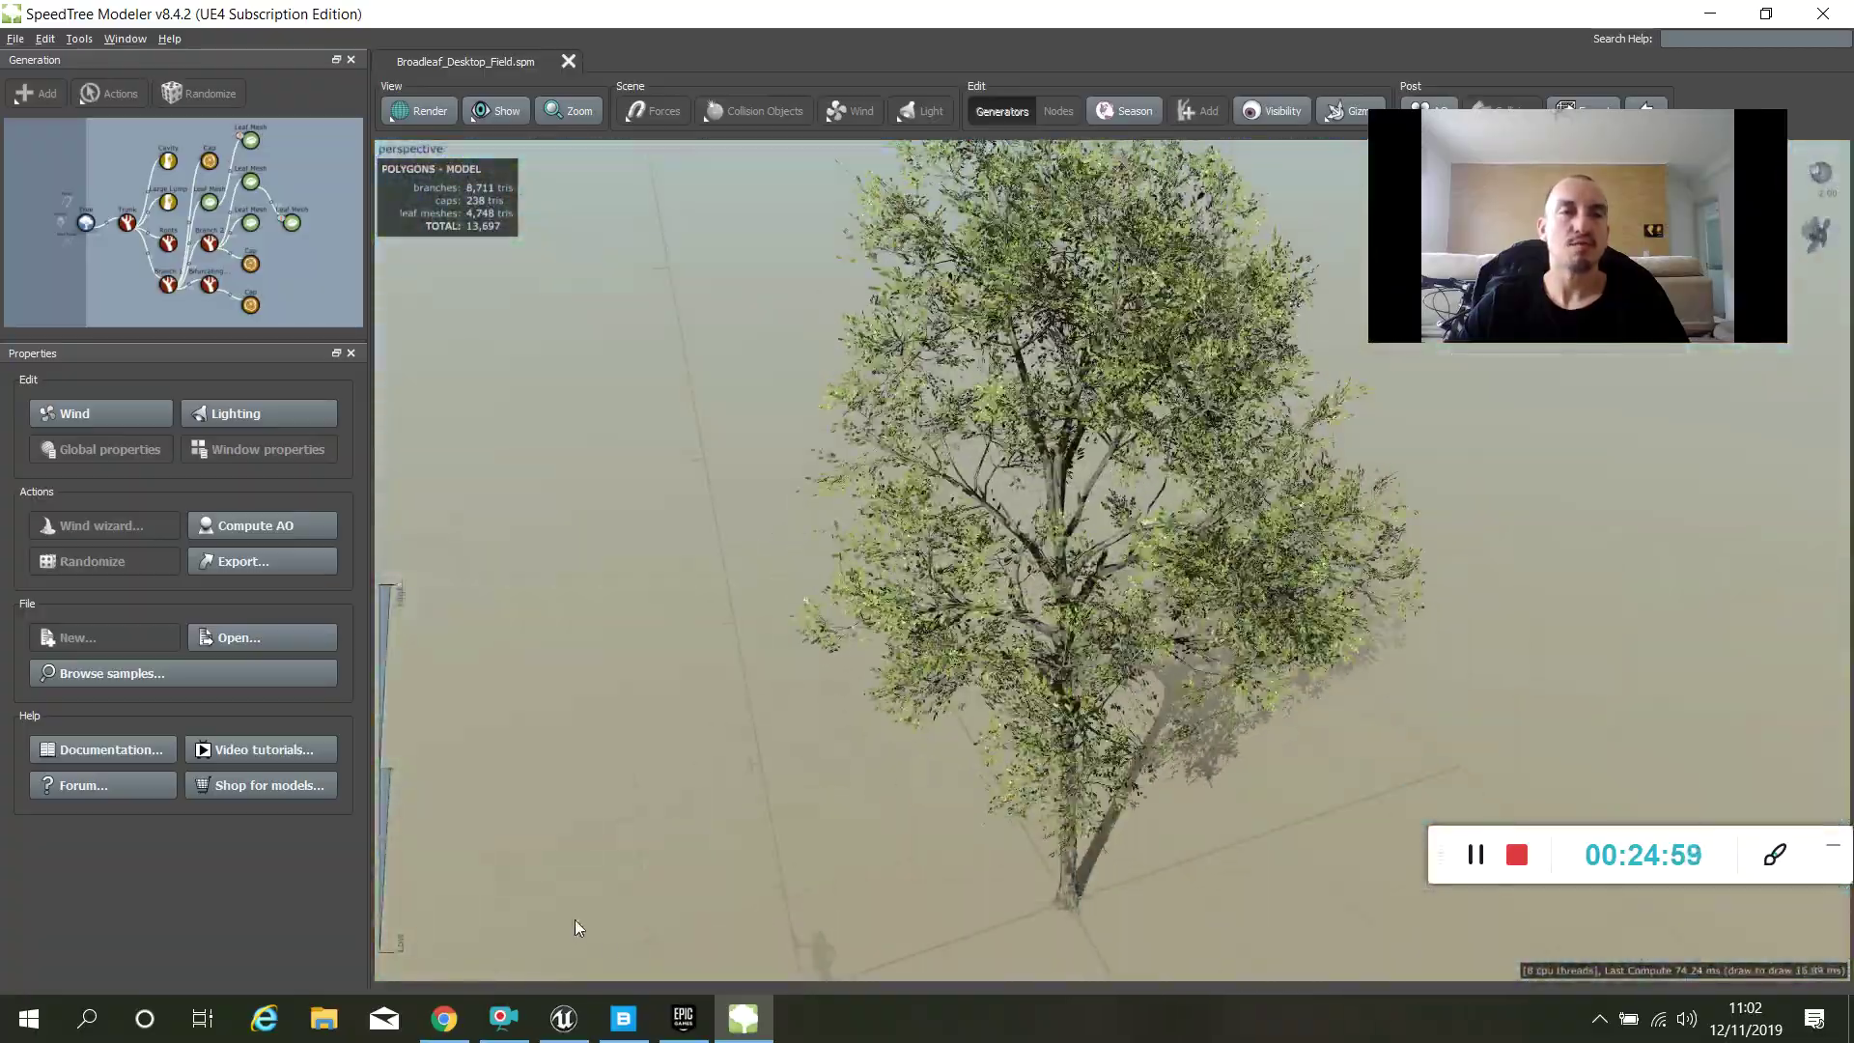
Switch to Chrome, check the SpeedTree for UE4 page, and review the Master Class Unreal Engine course curriculum in Teachable.
left_click(443, 1018)
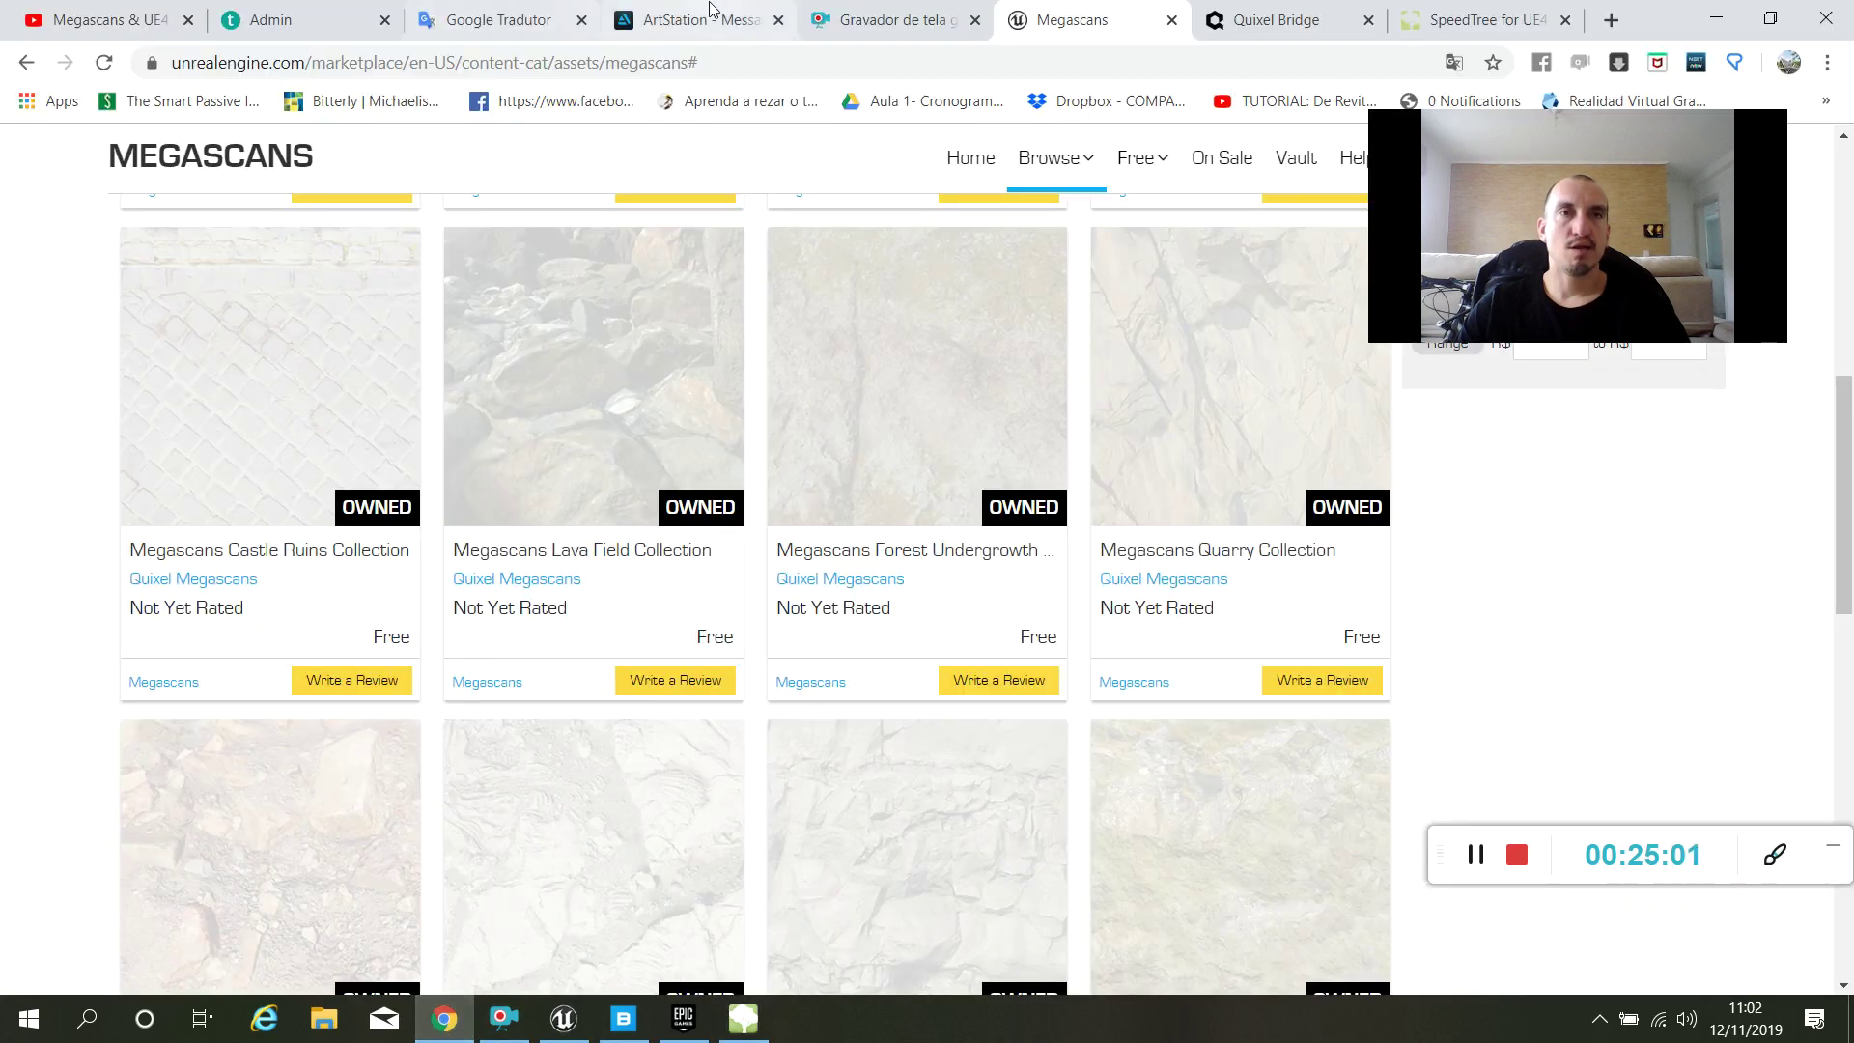
left_click(1477, 19)
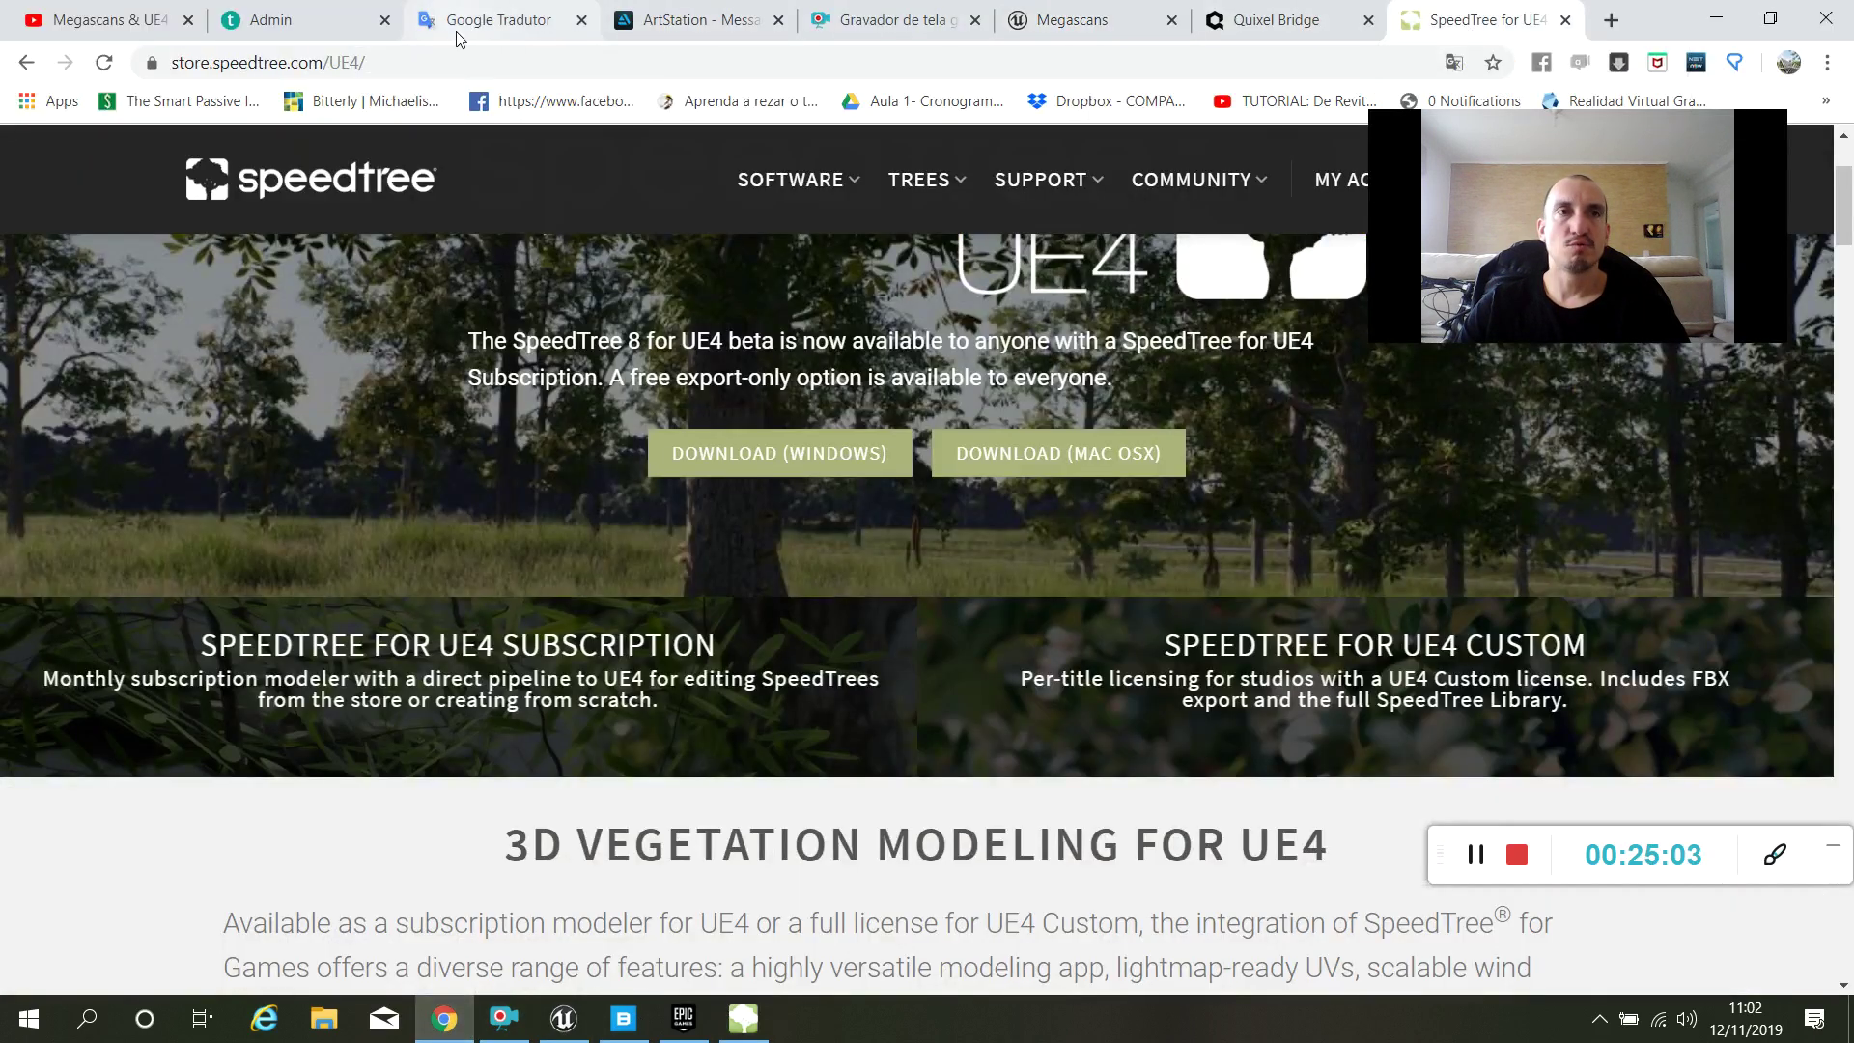
left_click(314, 12)
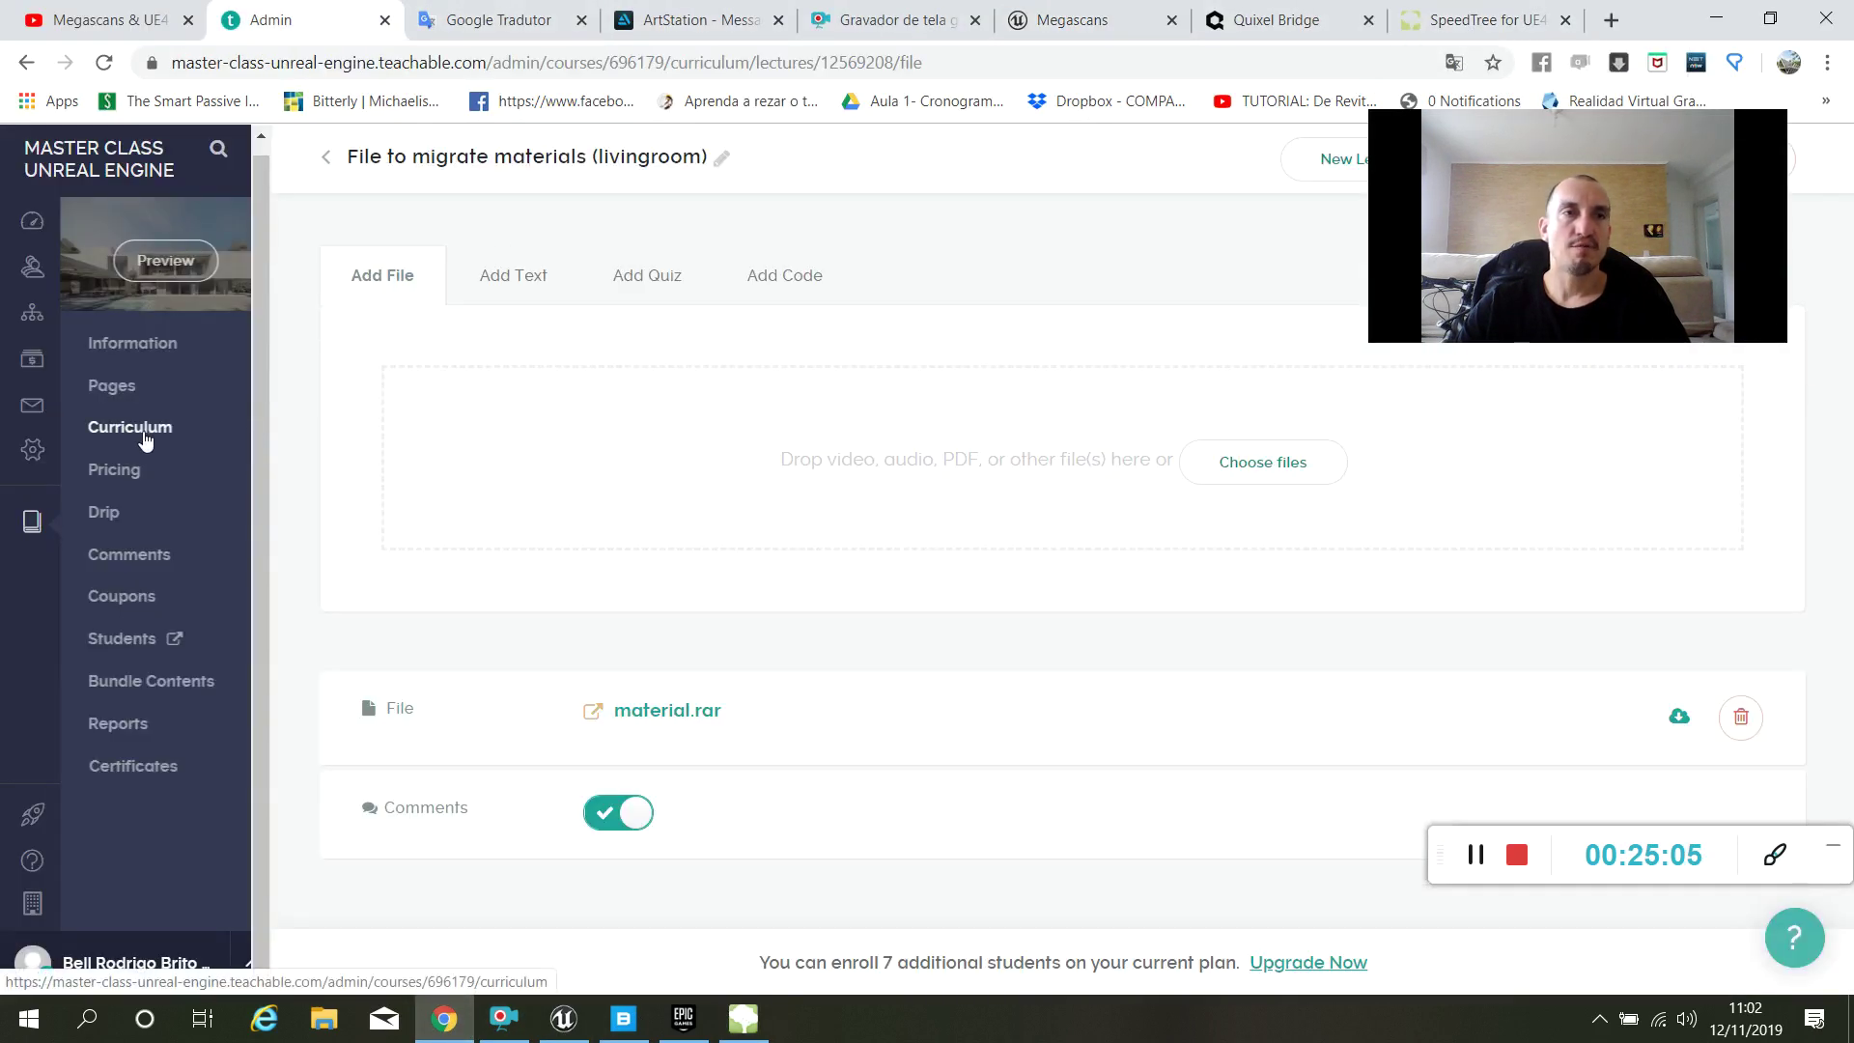
left_click(144, 441)
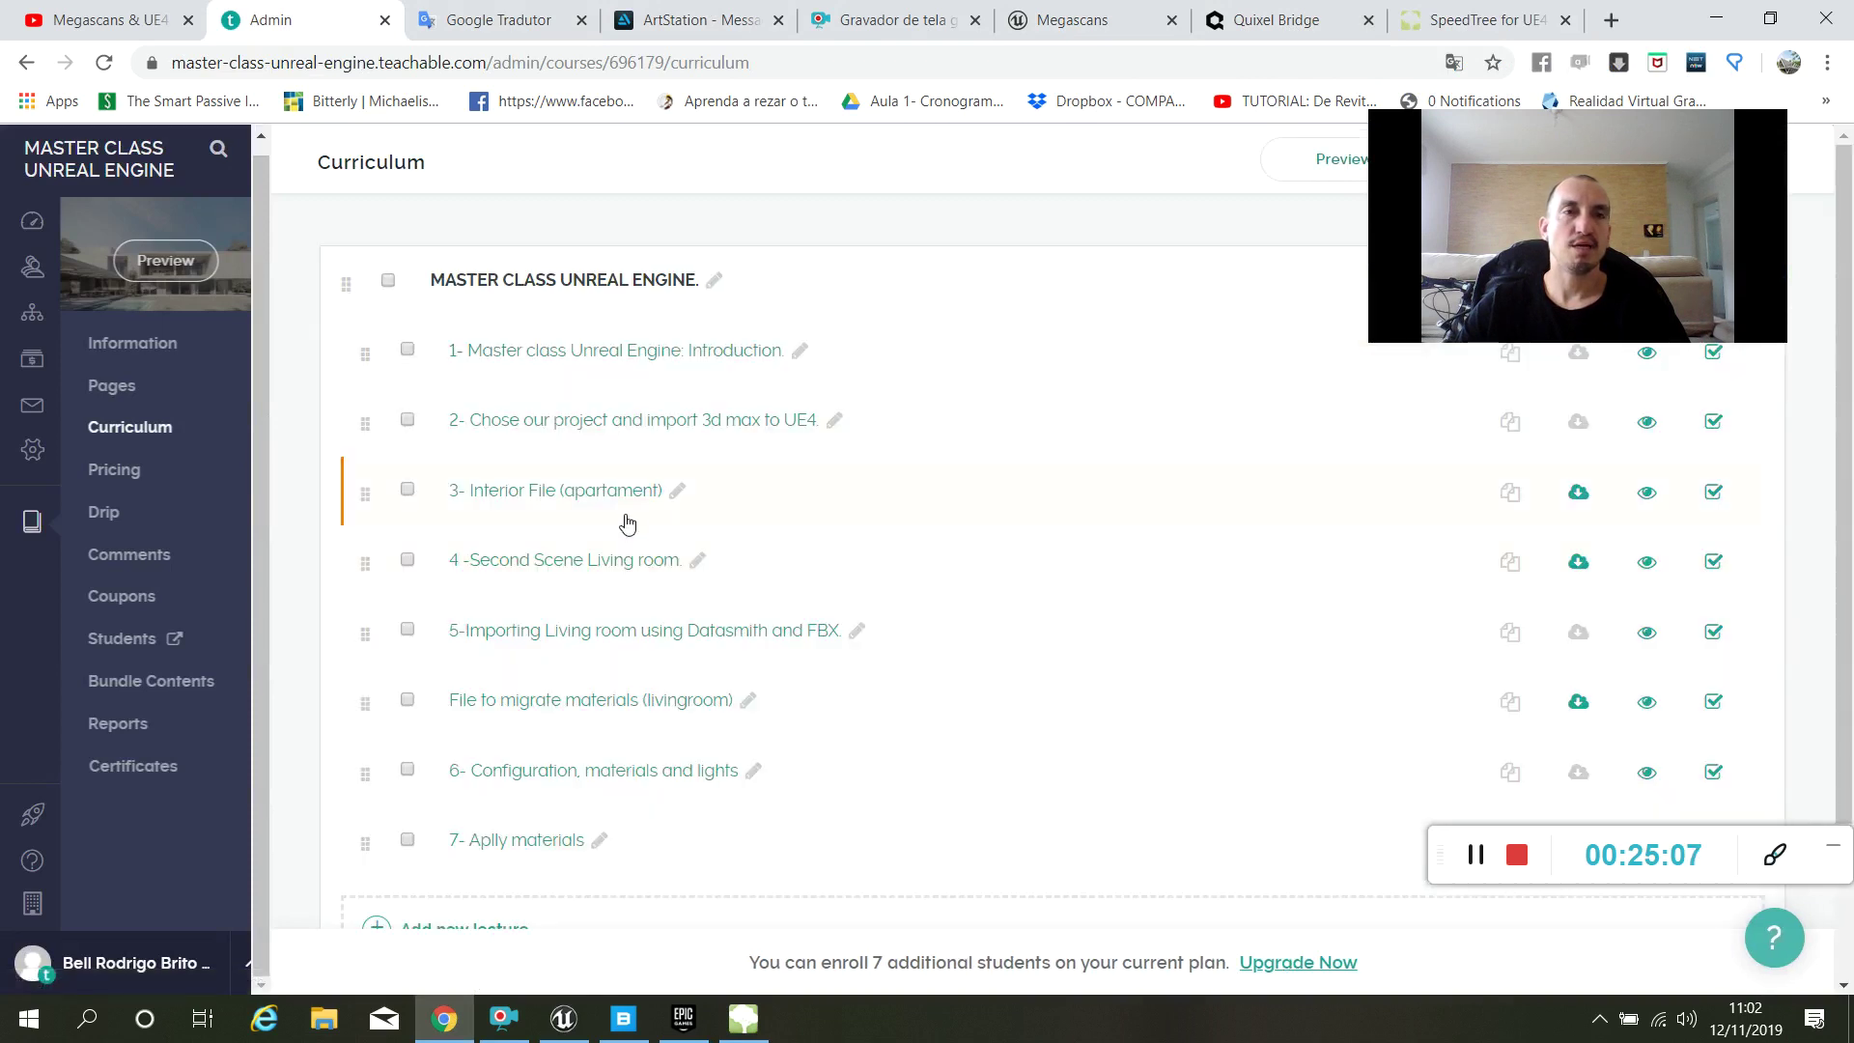
scroll(664, 822, "down", 1)
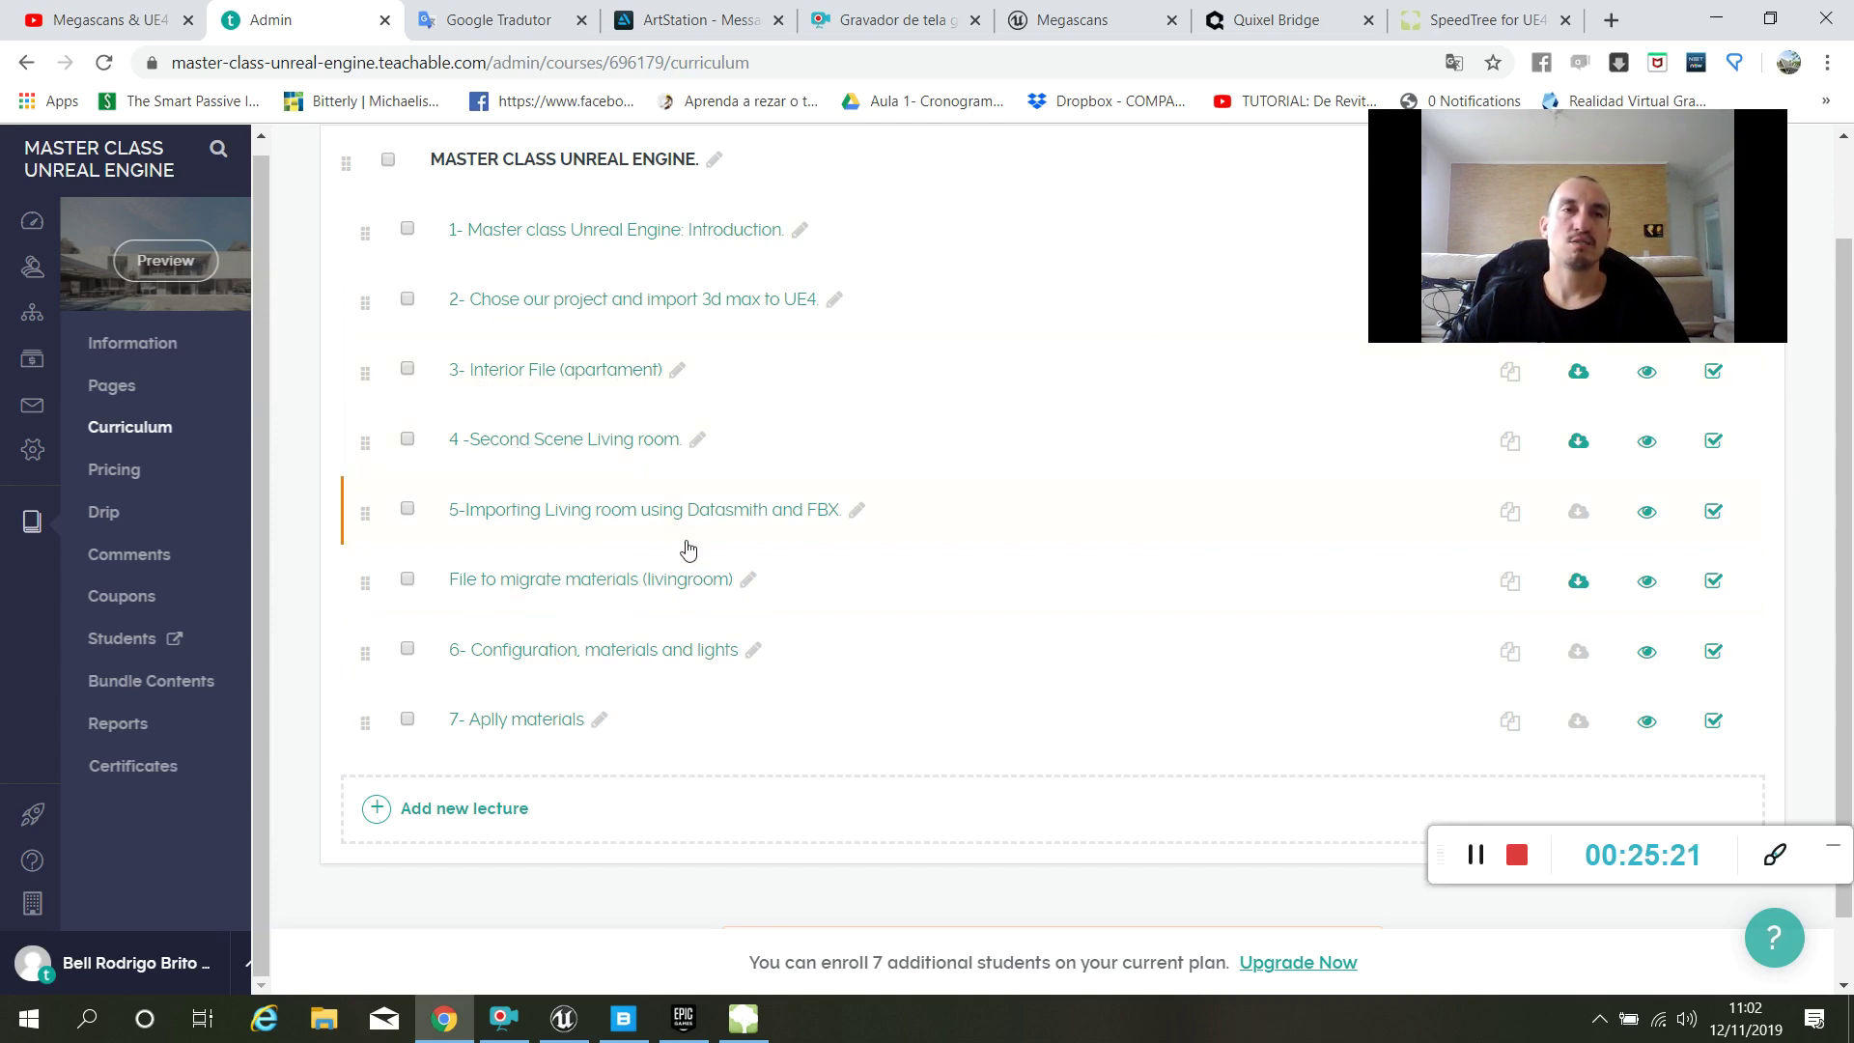
scroll(793, 629, "up", 2)
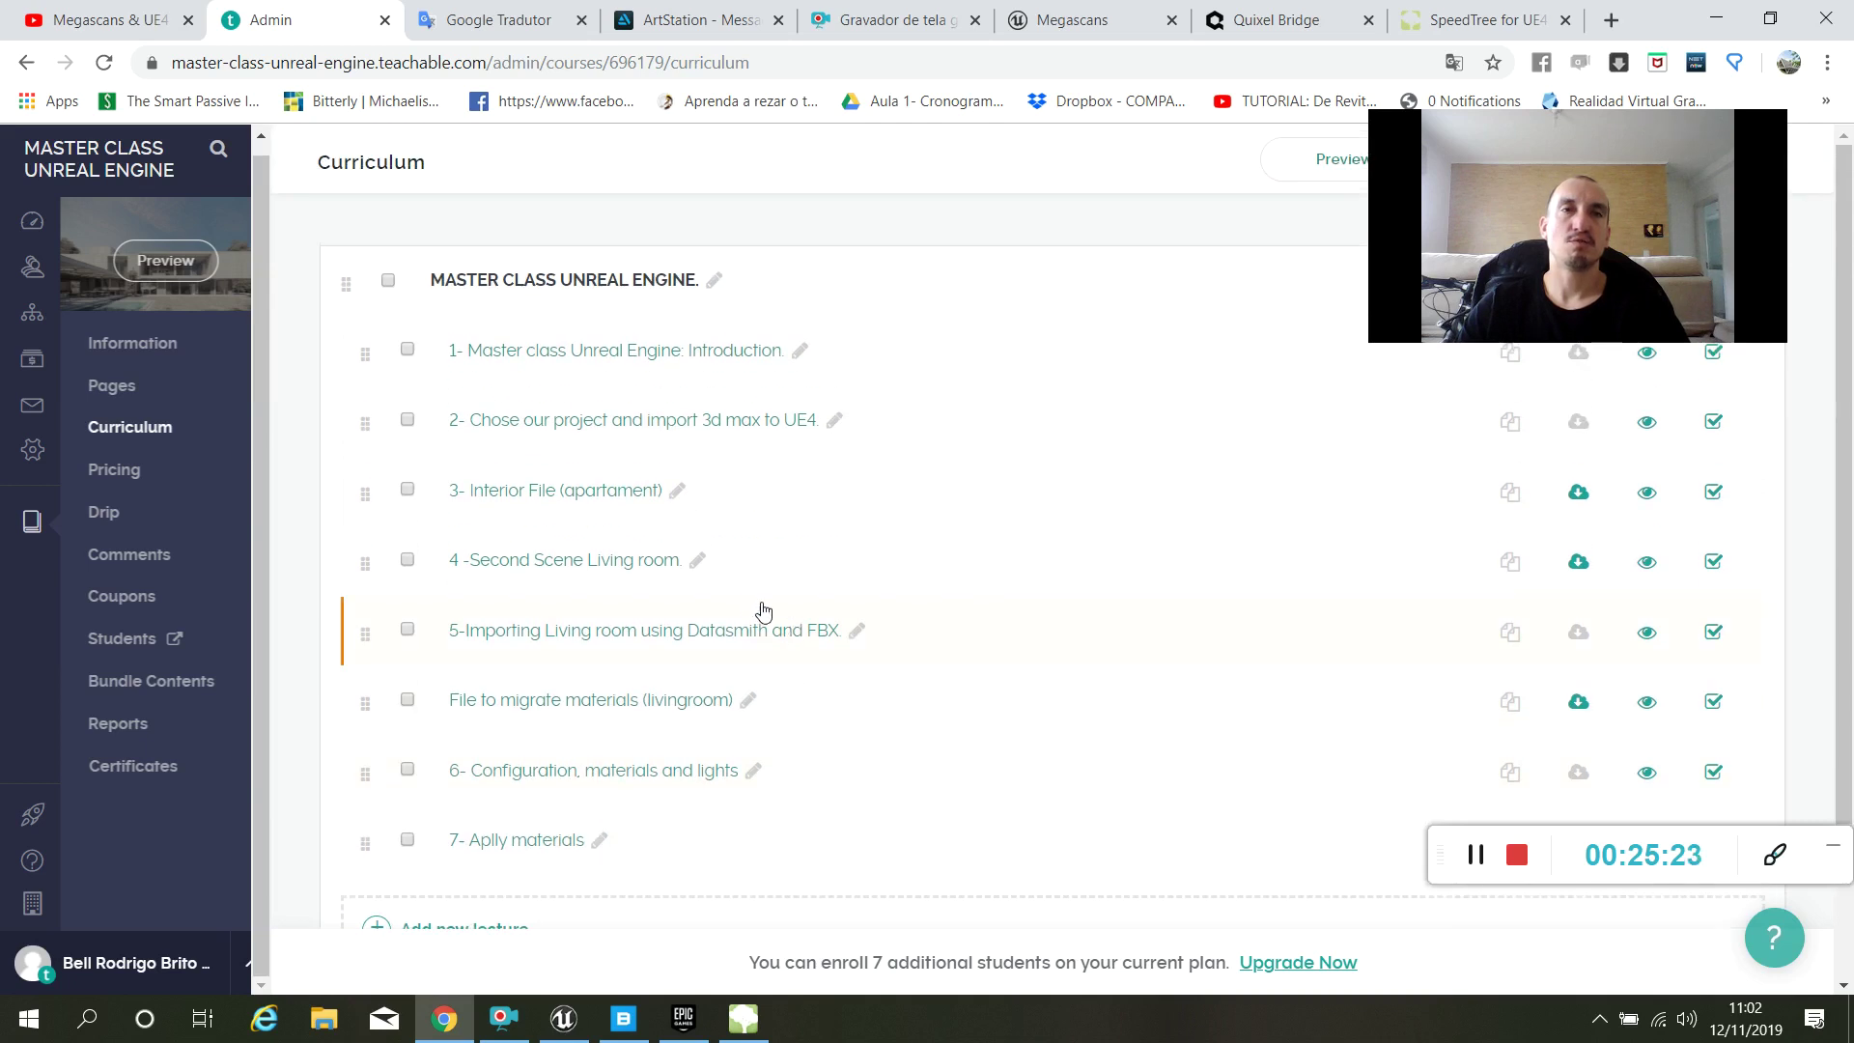
scroll(750, 601, "down", 2)
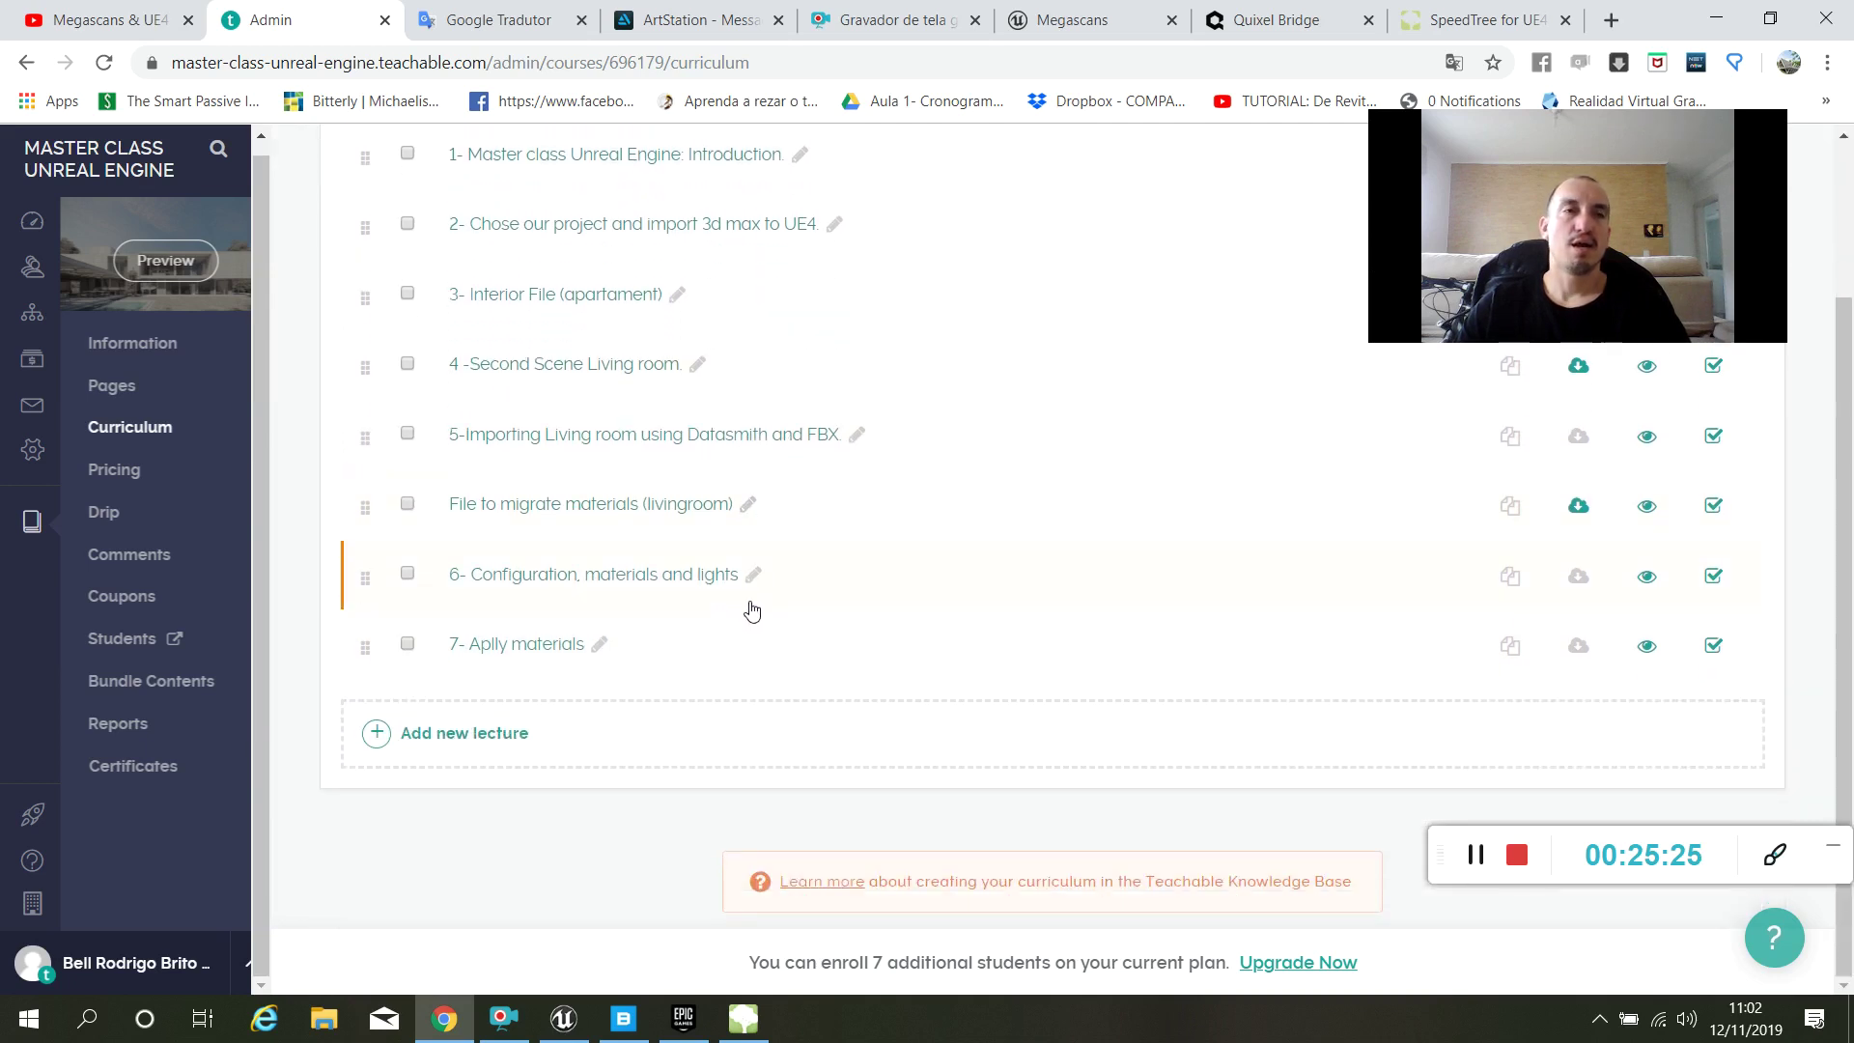
Switch back to the Megascans collections in the Epic Games Launcher library.
left_click(685, 1016)
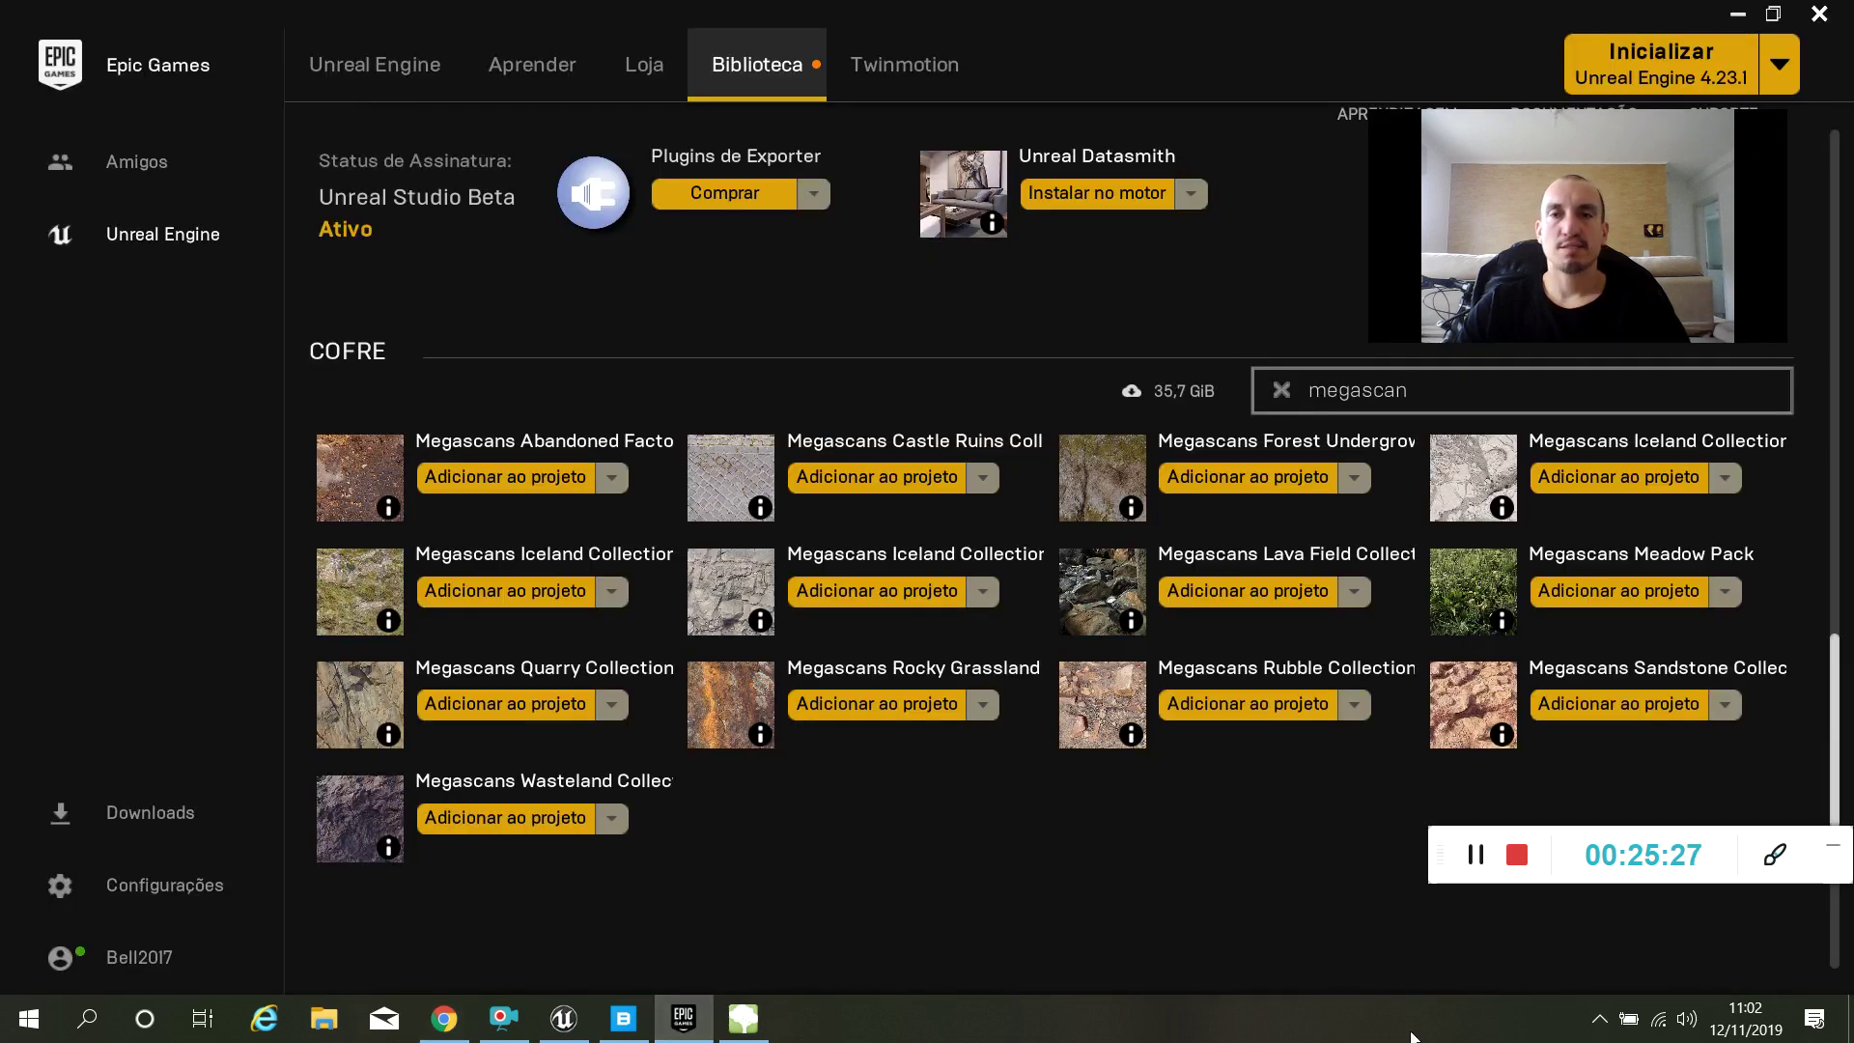
left_click(1475, 867)
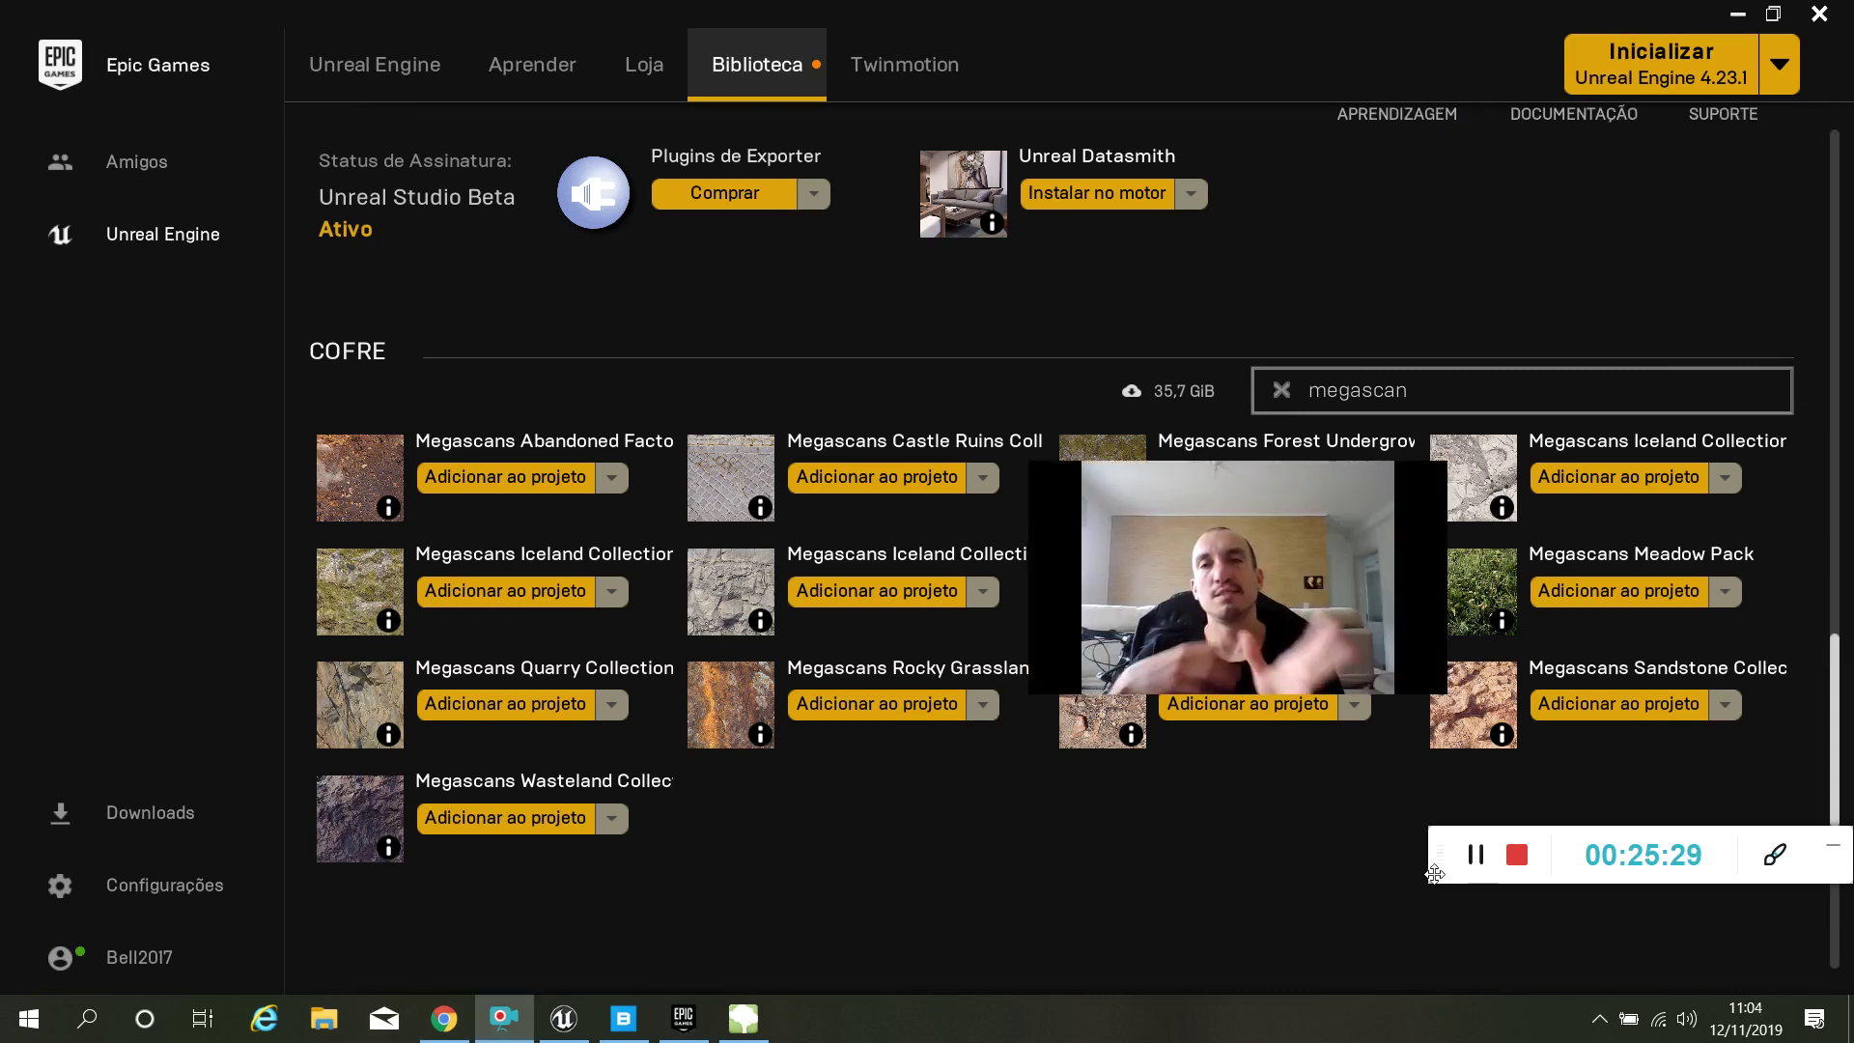